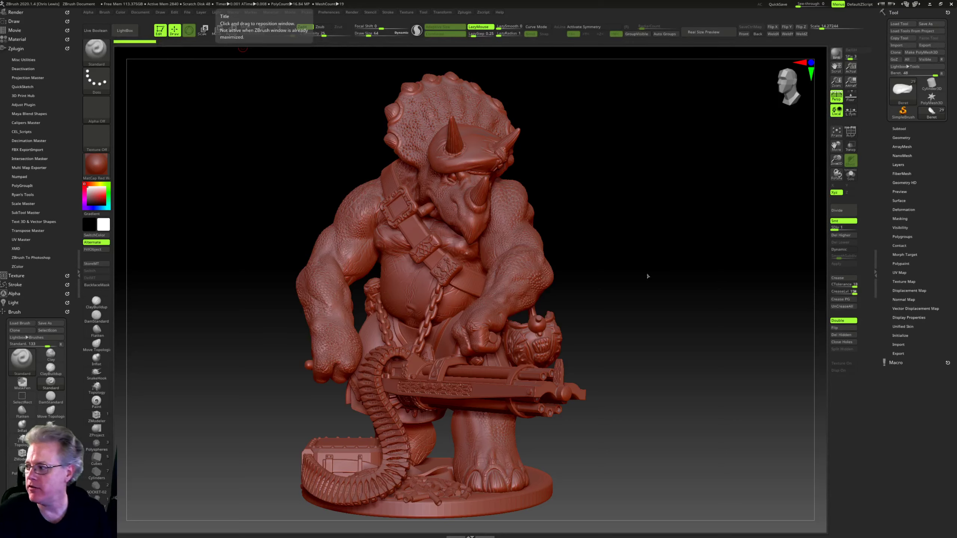
Step: Examine the horned, beret-wearing warrior sculpture, covering the front, the head and scaly shoulder close up, and the back with the kilt
drag(648, 276, 679, 267)
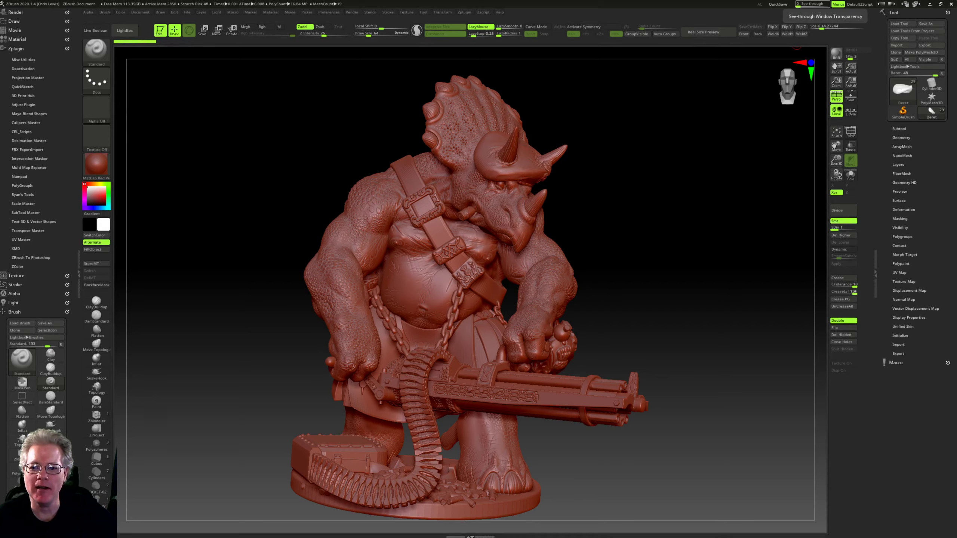
mouse_move(650, 303)
mouse_down()
mouse_move(618, 293)
mouse_move(593, 218)
mouse_move(650, 212)
mouse_up()
mouse_move(836, 160)
mouse_down()
mouse_move(840, 241)
mouse_move(818, 272)
mouse_move(840, 327)
mouse_move(836, 307)
mouse_up()
drag(769, 264, 808, 202)
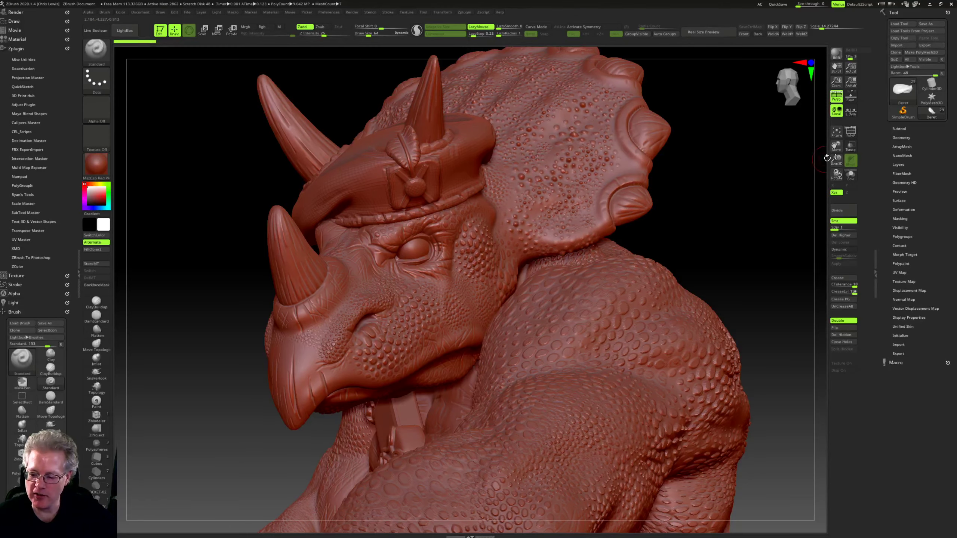
drag(836, 158, 836, 115)
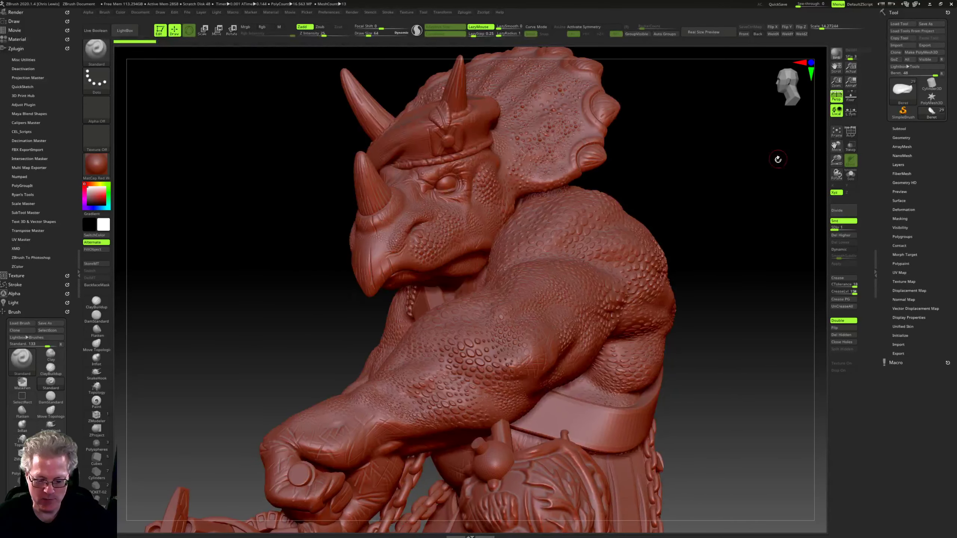
drag(777, 162, 814, 64)
mouse_move(683, 289)
mouse_down()
mouse_move(677, 280)
mouse_move(675, 288)
mouse_move(692, 277)
mouse_move(705, 253)
mouse_move(707, 278)
mouse_move(719, 279)
mouse_move(732, 256)
mouse_move(778, 267)
mouse_move(568, 328)
mouse_up()
drag(708, 318, 773, 301)
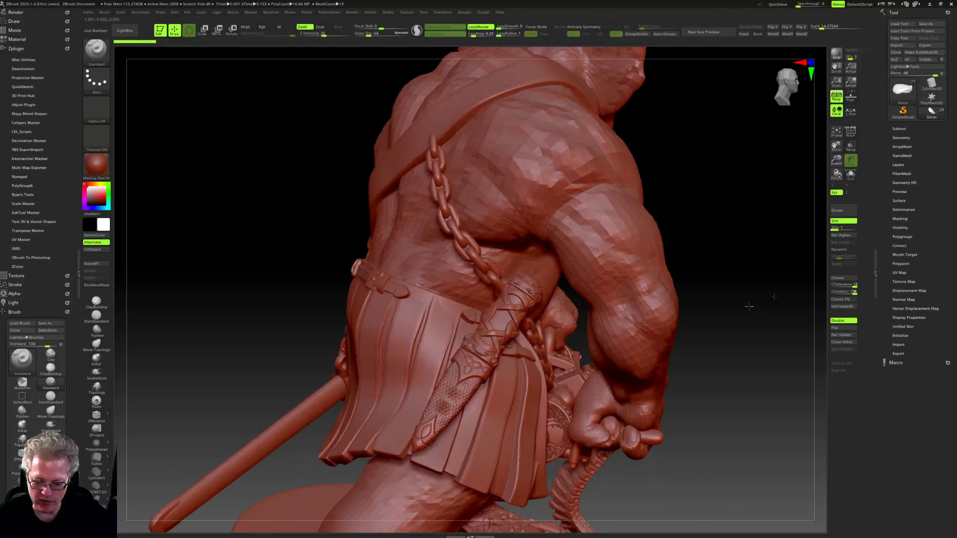
Step: Show the sculpture's subtool list and make the dagger hanging at the kilt the active subtool
click(899, 129)
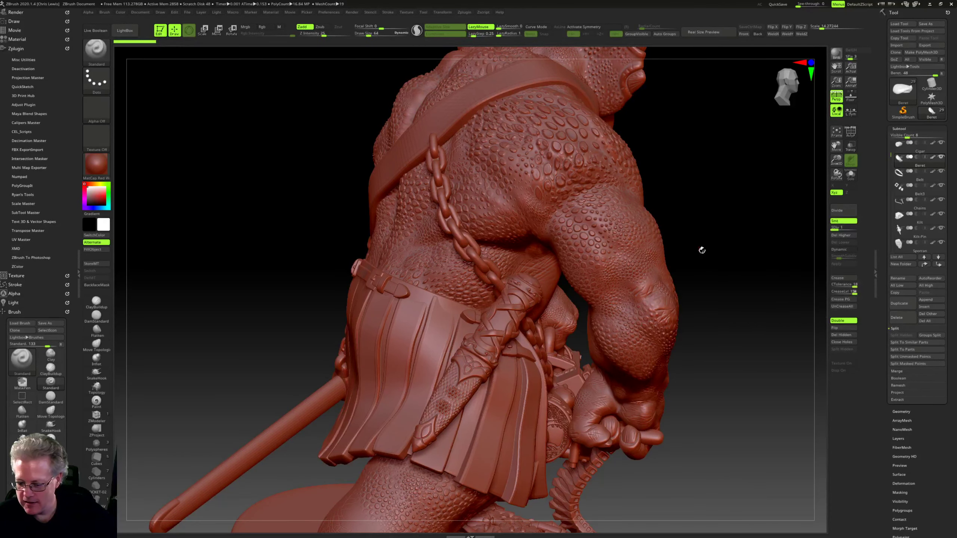
alt+click(493, 322)
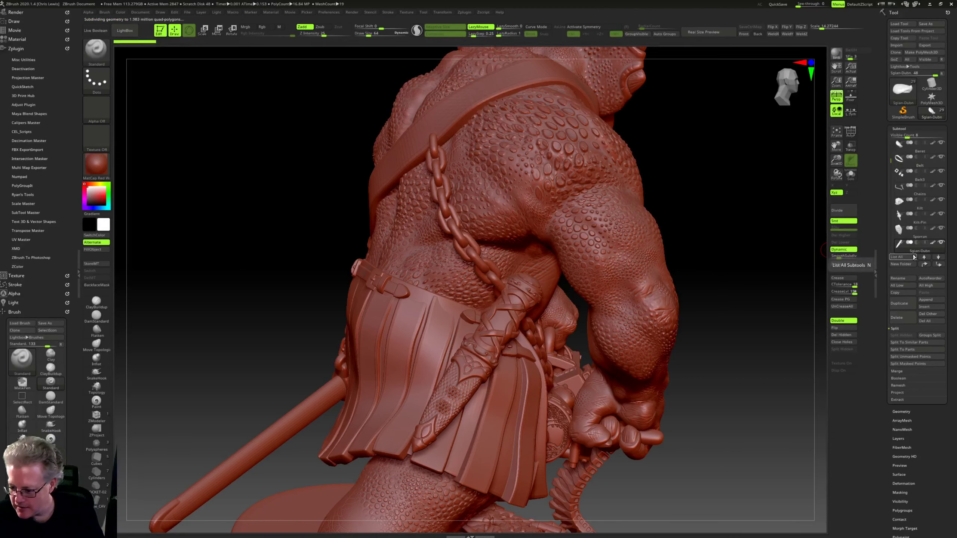
mouse_move(917, 256)
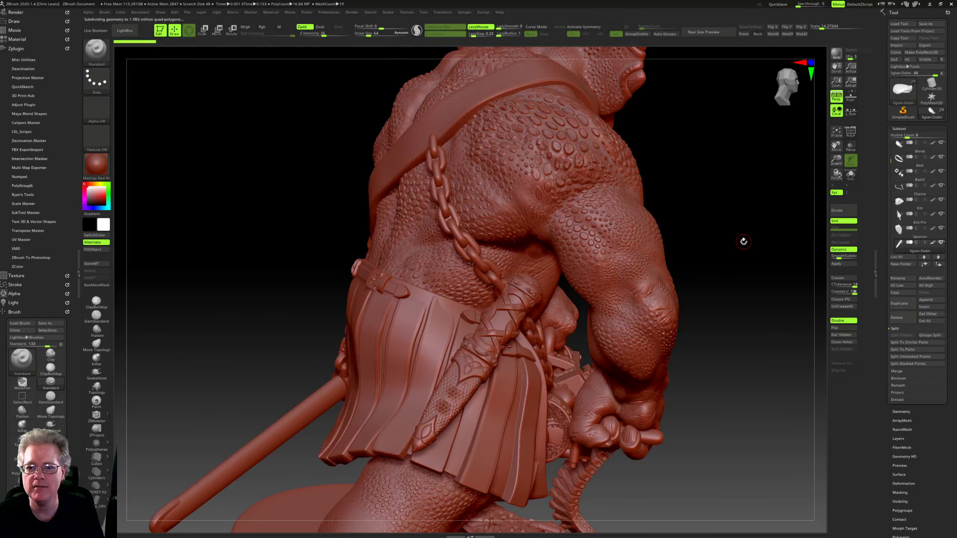
Step: Inspect the warrior from the front, including the chest straps, the multi-barrelled gun, the ammo belt and the whole round base
drag(751, 268, 785, 241)
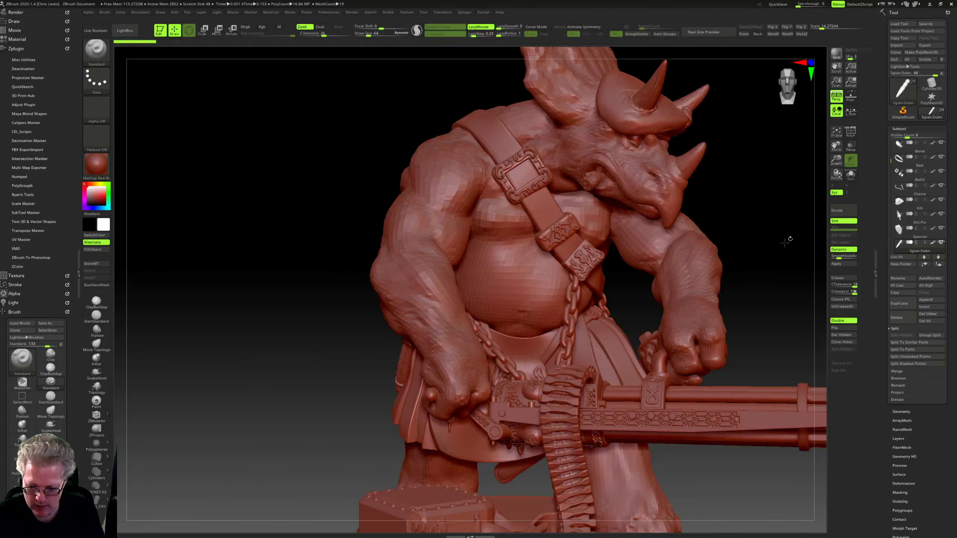
drag(836, 146, 715, 128)
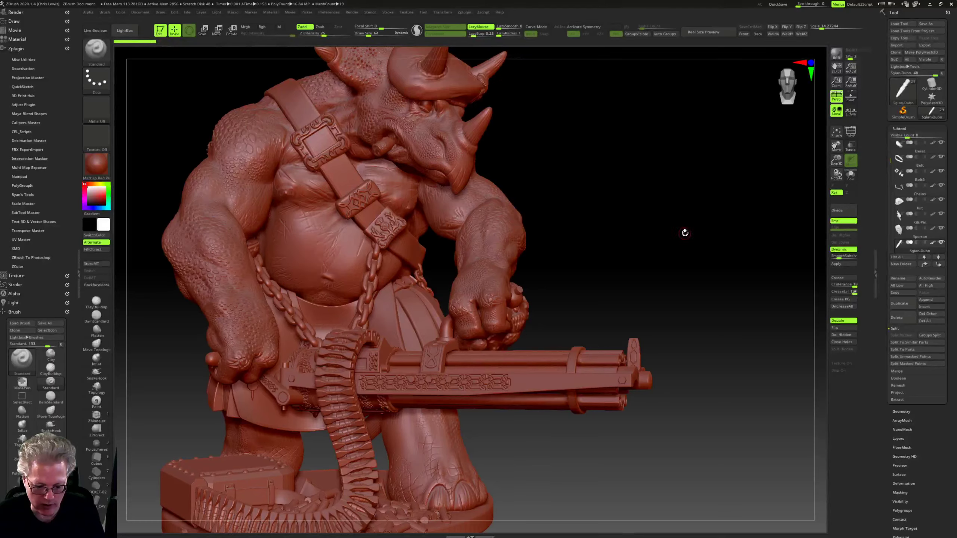
mouse_move(685, 232)
mouse_down()
mouse_move(664, 243)
mouse_move(688, 247)
mouse_up()
drag(836, 160, 836, 147)
drag(837, 147, 856, 161)
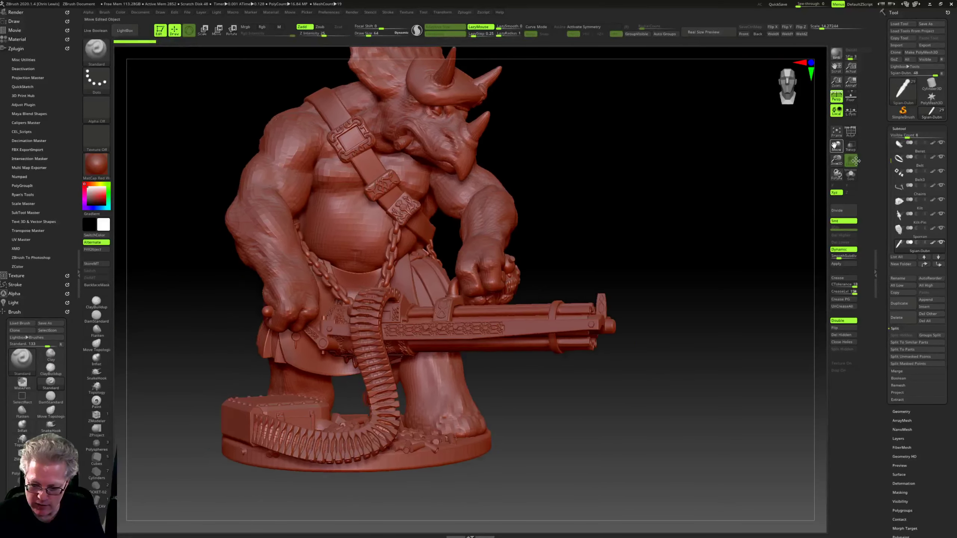
drag(741, 214, 746, 242)
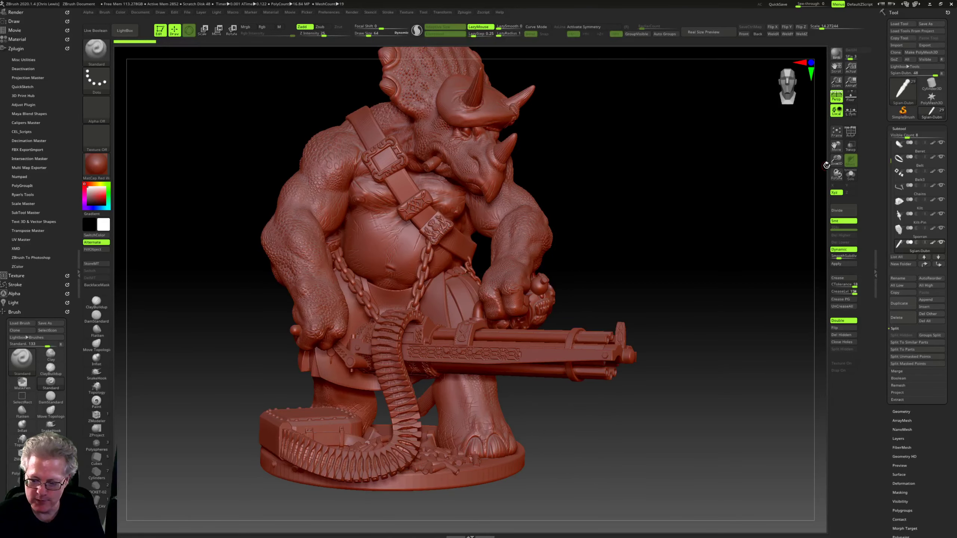
drag(836, 163, 835, 147)
drag(836, 148, 835, 217)
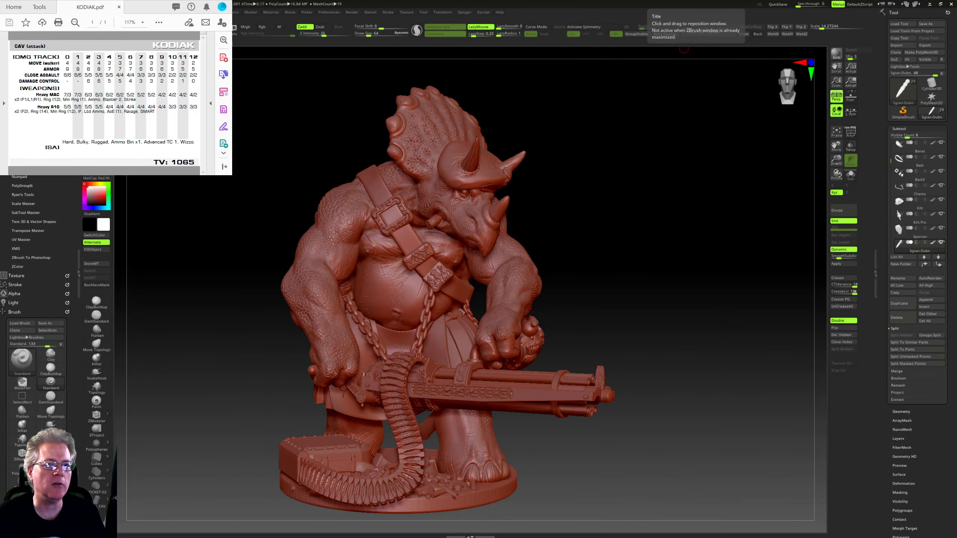
Step: Switch to the blank canvas in Photoshop and reduce the brush size to about 90 px
key(alt+Tab)
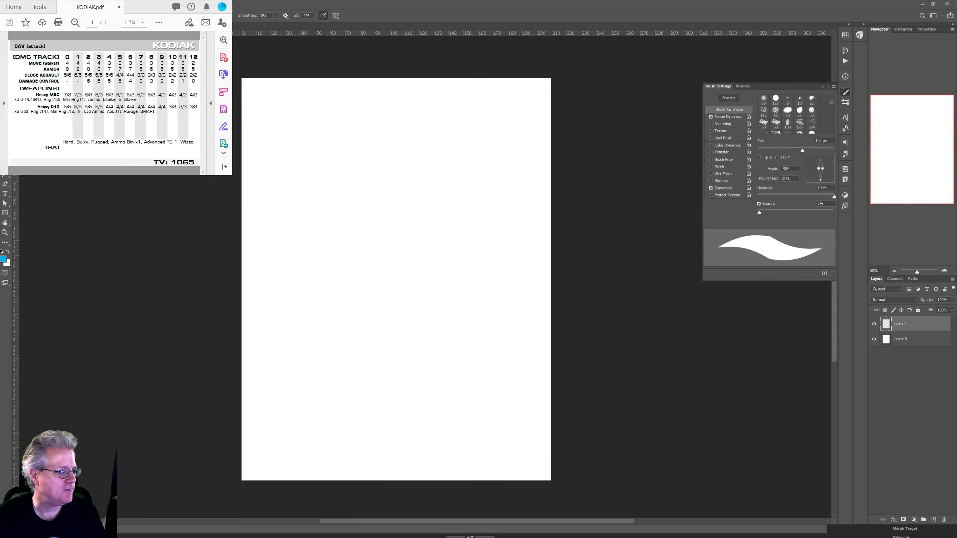
mouse_move(470, 536)
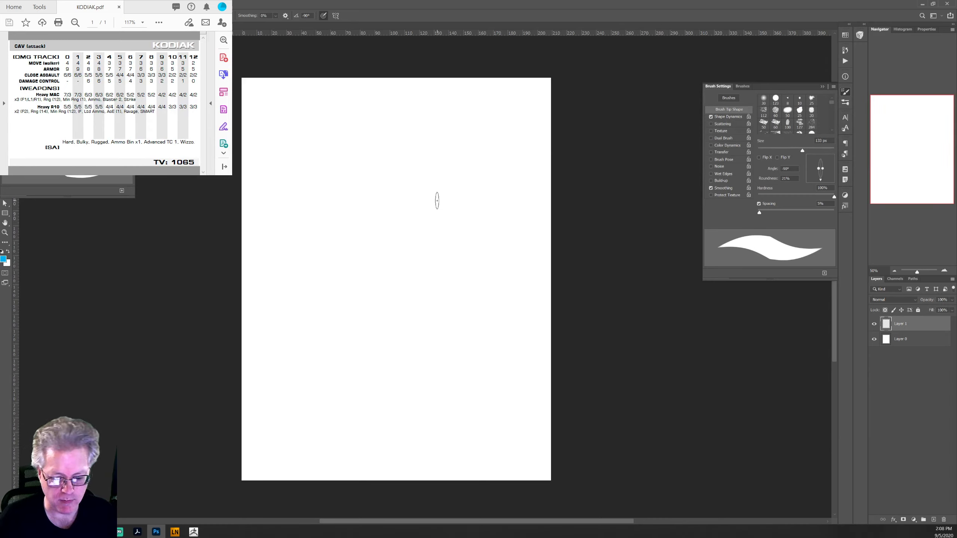
key(bracketleft)
key(bracketleft)
key(bracketleft)
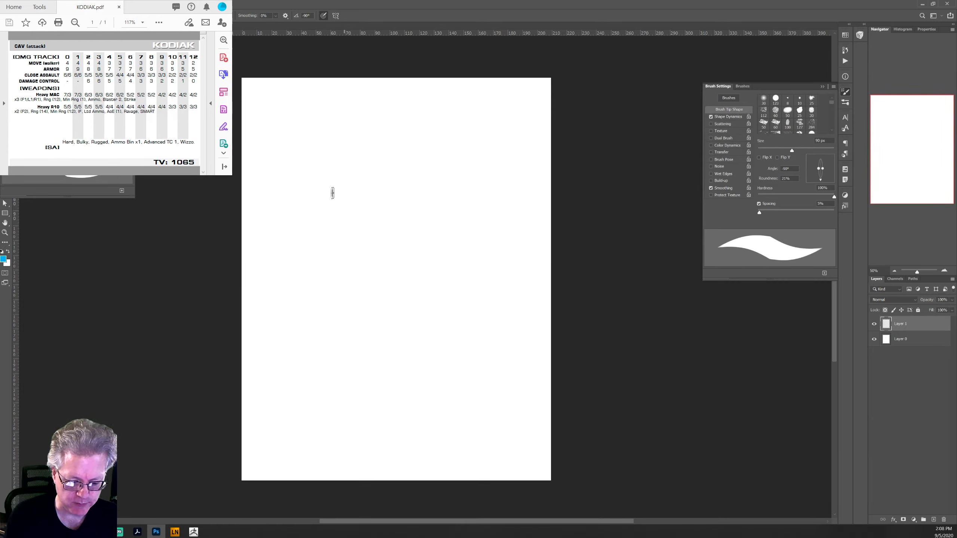
Step: Sketch a blue front-view mech thumbnail in the page's upper left, with hanging arms, two boxy shoulder pods, a torso and blocky legs
mouse_move(333, 193)
mouse_down()
mouse_move(370, 181)
mouse_move(321, 194)
mouse_move(372, 190)
mouse_move(384, 202)
mouse_move(375, 208)
mouse_move(380, 202)
mouse_move(382, 218)
mouse_move(307, 221)
mouse_move(301, 191)
mouse_move(303, 224)
mouse_up()
mouse_move(377, 202)
mouse_down()
mouse_move(380, 222)
mouse_move(391, 207)
mouse_up()
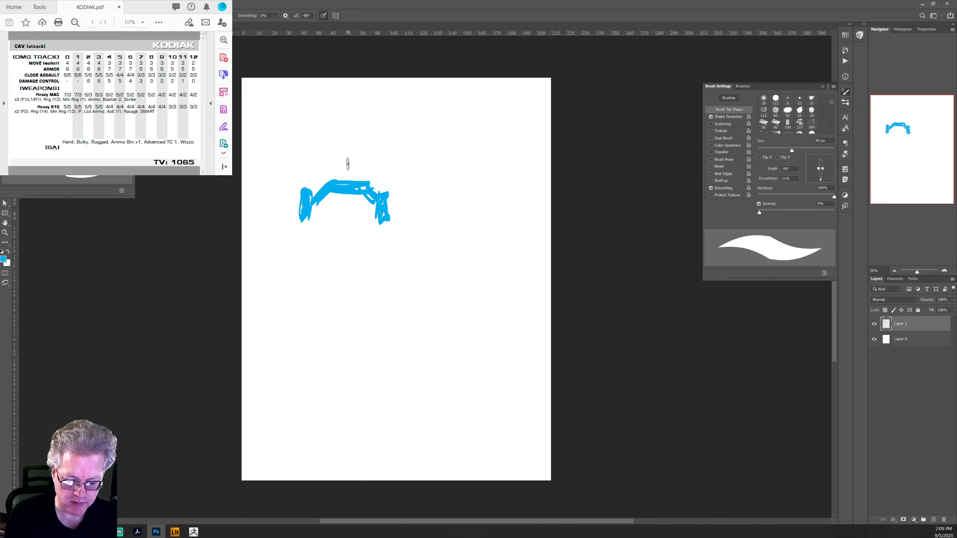
drag(348, 164, 344, 213)
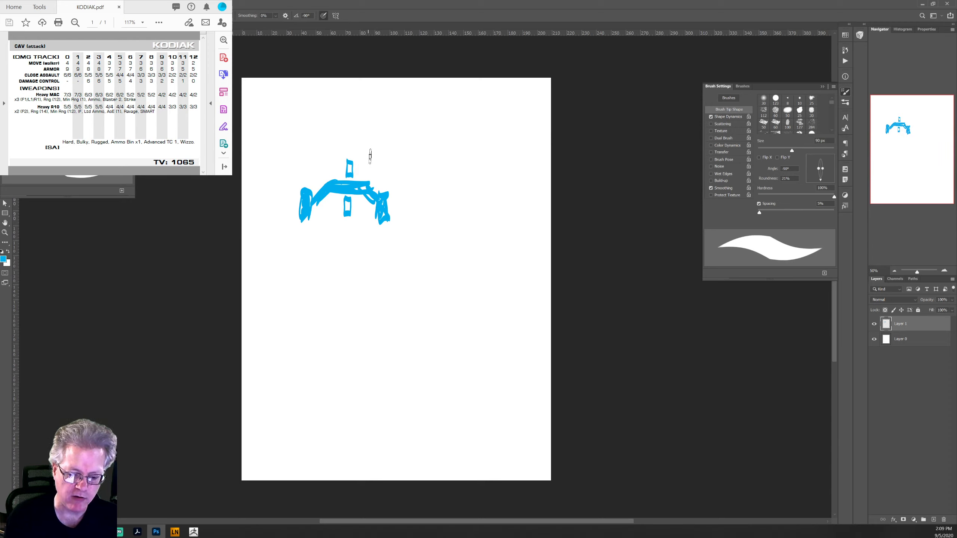
mouse_move(363, 180)
mouse_down()
mouse_move(374, 165)
mouse_move(365, 178)
mouse_move(324, 178)
mouse_move(335, 184)
mouse_up()
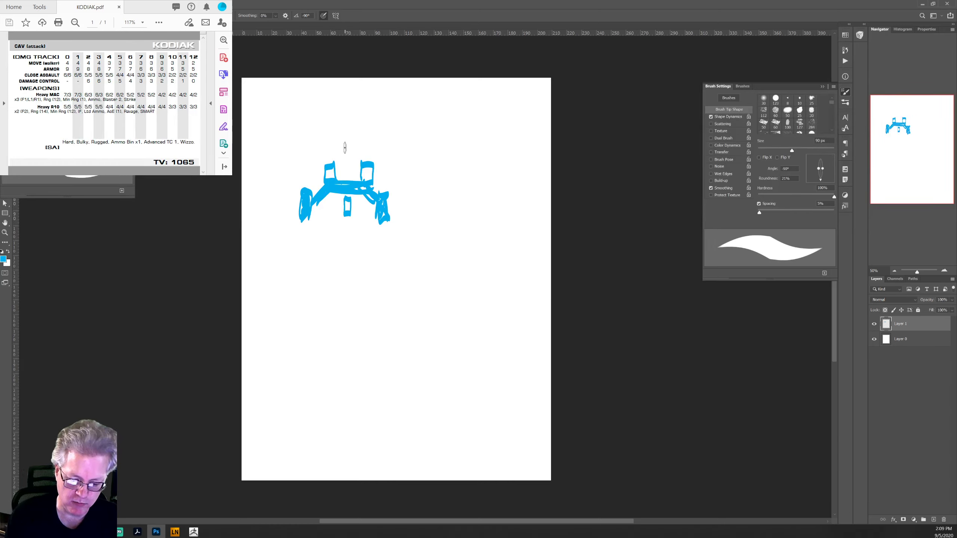
mouse_move(335, 212)
mouse_down()
mouse_move(335, 194)
mouse_move(360, 211)
mouse_move(341, 198)
mouse_move(337, 210)
mouse_move(353, 204)
mouse_move(353, 221)
mouse_move(339, 225)
mouse_move(351, 230)
mouse_move(329, 226)
mouse_move(360, 226)
mouse_move(366, 238)
mouse_move(326, 231)
mouse_move(333, 237)
mouse_up()
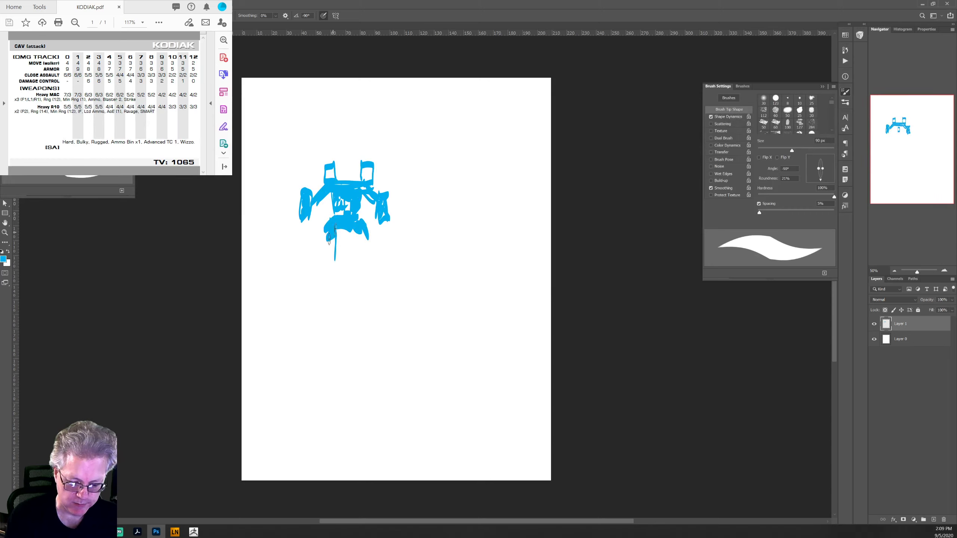
mouse_move(335, 228)
mouse_down()
mouse_move(355, 243)
mouse_move(364, 233)
mouse_move(360, 253)
mouse_move(327, 266)
mouse_move(337, 245)
mouse_move(339, 276)
mouse_move(320, 288)
mouse_move(337, 269)
mouse_move(366, 283)
mouse_move(355, 261)
mouse_up()
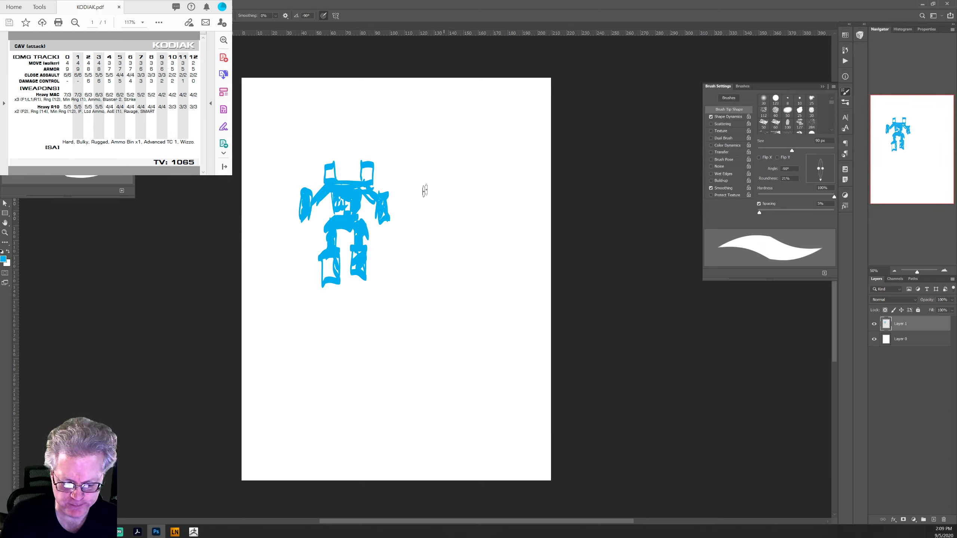
Step: Sketch a blue side-view mech thumbnail in the page's upper right, with a long forward gun body, a top pod and one leg
mouse_move(426, 205)
mouse_down()
mouse_move(486, 203)
mouse_move(428, 205)
mouse_move(481, 200)
mouse_move(472, 200)
mouse_move(466, 178)
mouse_move(447, 190)
mouse_move(485, 192)
mouse_up()
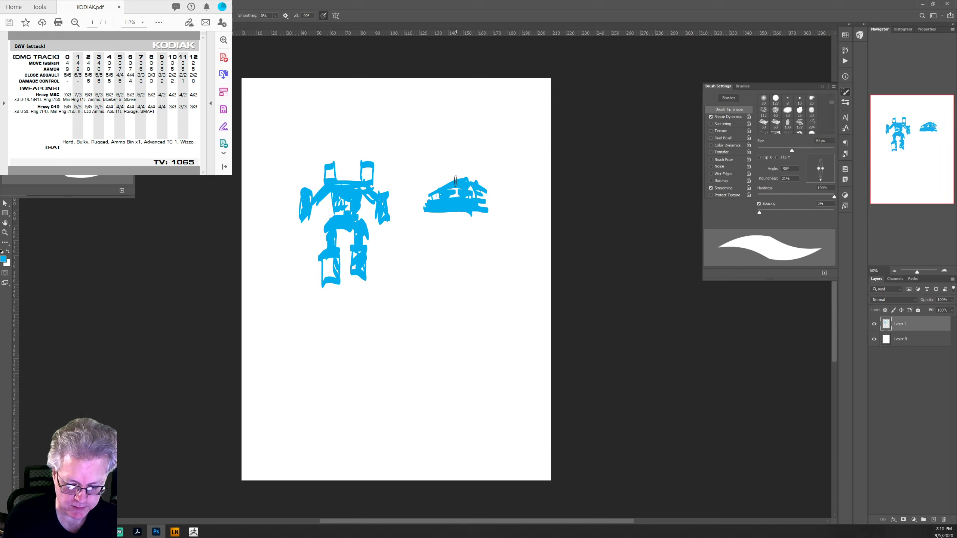
mouse_move(457, 181)
mouse_down()
mouse_move(476, 169)
mouse_move(476, 181)
mouse_move(459, 182)
mouse_move(473, 214)
mouse_move(417, 219)
mouse_move(472, 226)
mouse_move(474, 238)
mouse_move(454, 230)
mouse_move(452, 264)
mouse_move(471, 236)
mouse_move(449, 293)
mouse_move(469, 266)
mouse_move(467, 298)
mouse_move(444, 280)
mouse_move(436, 291)
mouse_move(474, 288)
mouse_up()
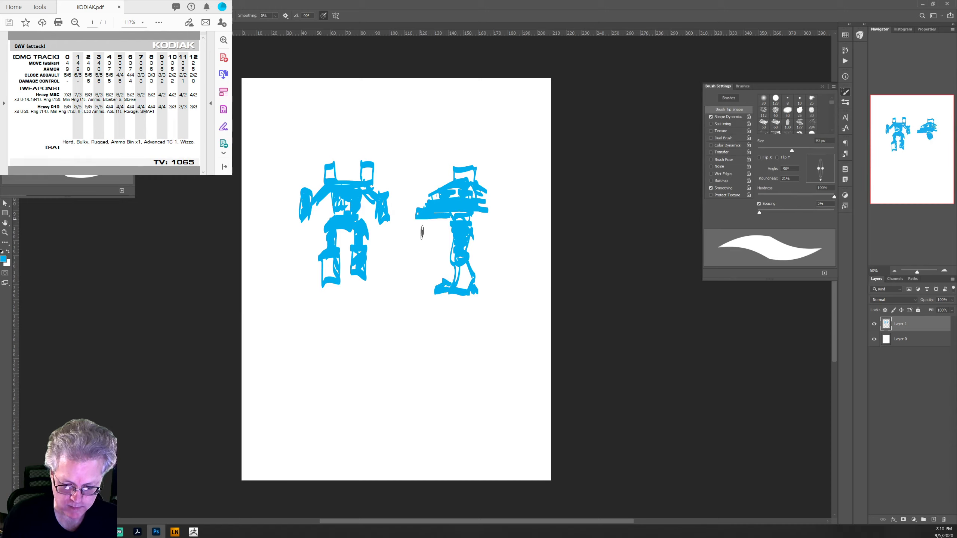
Step: Sketch a third mech thumbnail below the first two, with a bulky hunched torso, thick legs, a long gun arm and shoulder pods
mouse_move(361, 367)
mouse_down()
mouse_move(401, 319)
mouse_move(366, 364)
mouse_up()
mouse_move(379, 327)
mouse_down()
mouse_move(362, 360)
mouse_move(388, 315)
mouse_move(401, 341)
mouse_move(393, 322)
mouse_move(408, 342)
mouse_move(416, 334)
mouse_move(413, 344)
mouse_move(362, 353)
mouse_move(360, 368)
mouse_move(356, 351)
mouse_move(392, 364)
mouse_up()
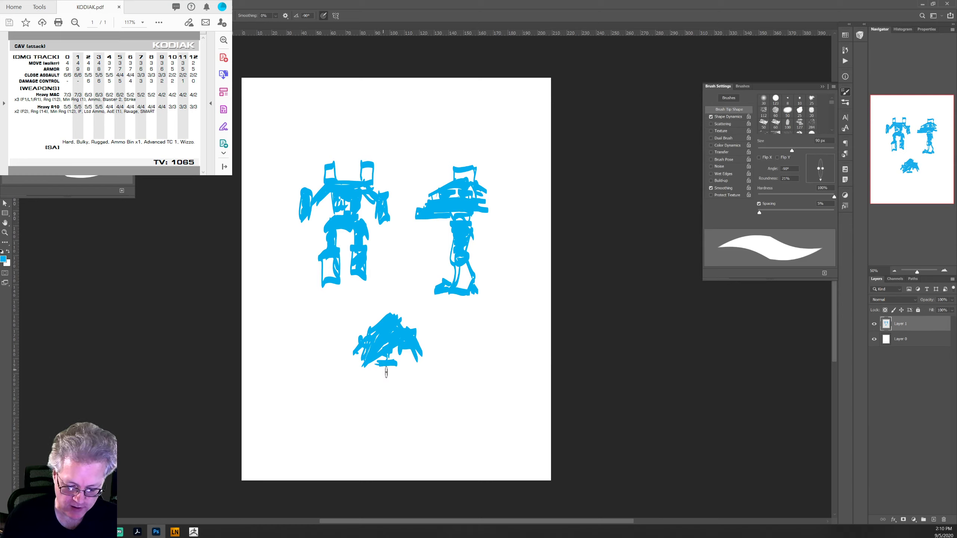
mouse_move(377, 362)
mouse_down()
mouse_move(378, 383)
mouse_move(395, 364)
mouse_move(397, 383)
mouse_move(379, 374)
mouse_move(394, 364)
mouse_move(405, 404)
mouse_move(380, 385)
mouse_move(374, 411)
mouse_move(383, 406)
mouse_up()
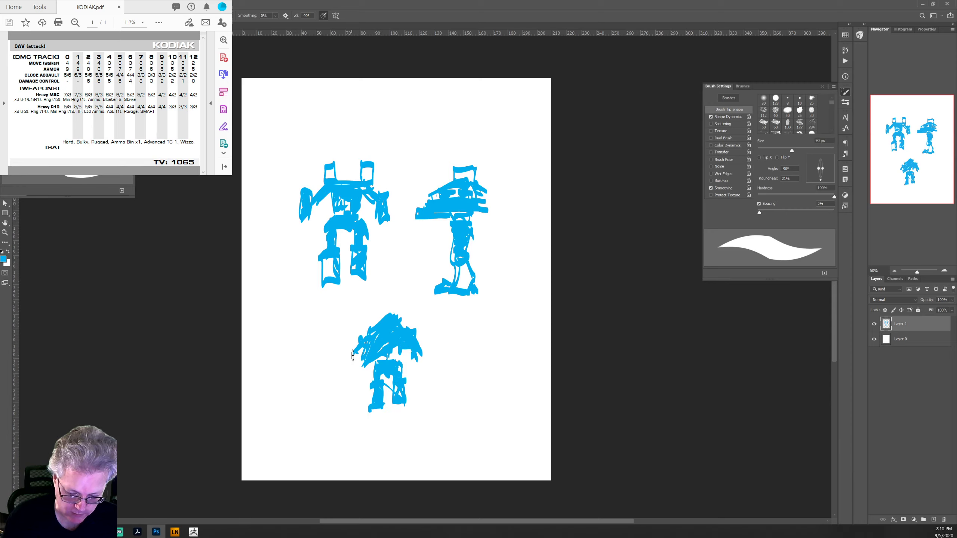
mouse_move(353, 355)
mouse_down()
mouse_move(328, 356)
mouse_move(405, 365)
mouse_up()
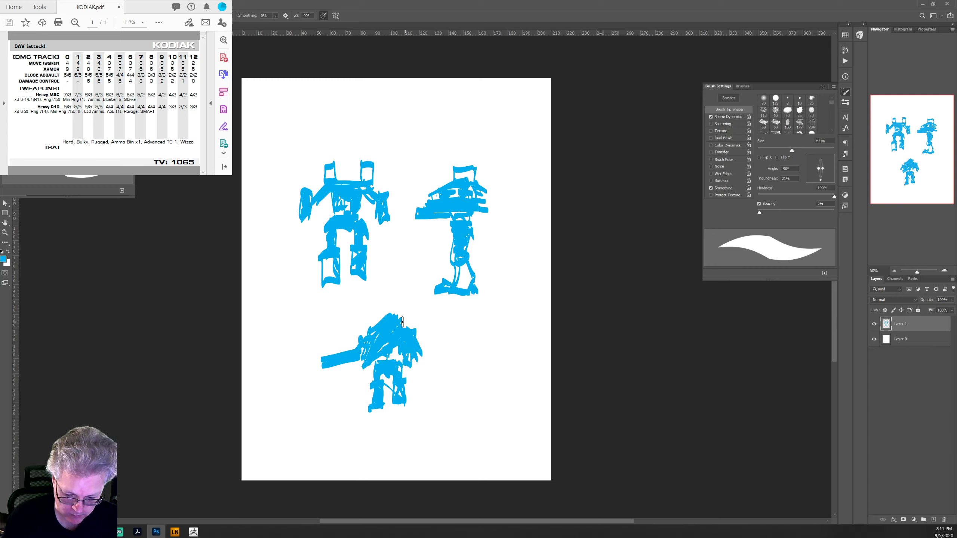
mouse_move(400, 315)
mouse_down()
mouse_move(409, 311)
mouse_move(402, 325)
mouse_move(373, 316)
mouse_move(403, 306)
mouse_up()
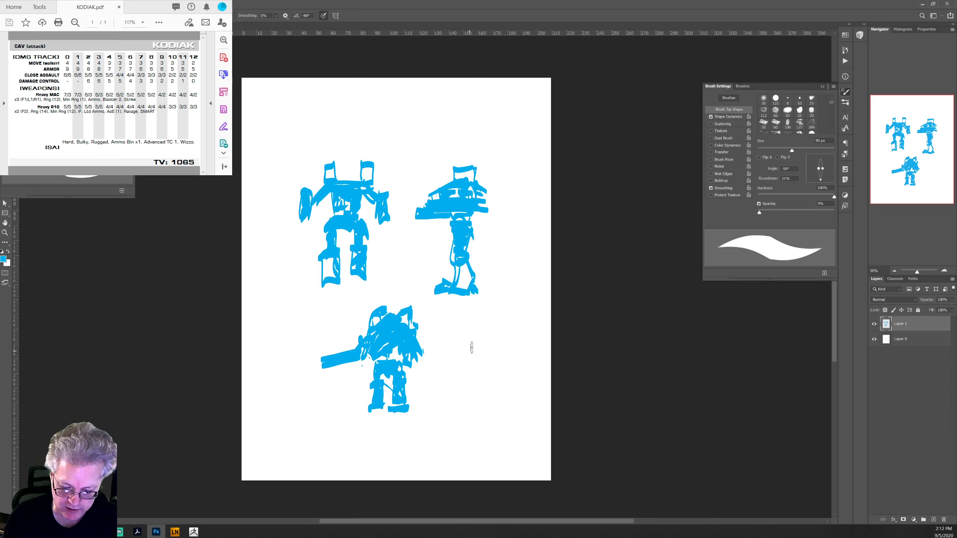
Step: Sketch a fourth, slimmer side-view mech thumbnail in the page's lower right, with a boxy top pod, a long horizontal gun and a leg
mouse_move(468, 320)
mouse_down()
mouse_move(482, 318)
mouse_move(471, 333)
mouse_move(485, 320)
mouse_move(450, 339)
mouse_move(484, 337)
mouse_move(471, 342)
mouse_move(476, 352)
mouse_move(495, 351)
mouse_move(441, 362)
mouse_move(470, 357)
mouse_up()
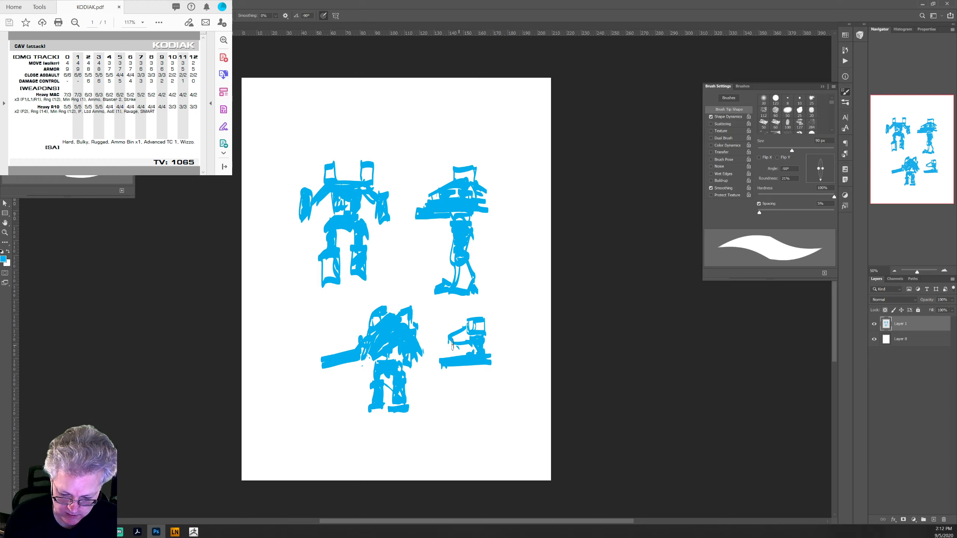
drag(452, 345, 487, 339)
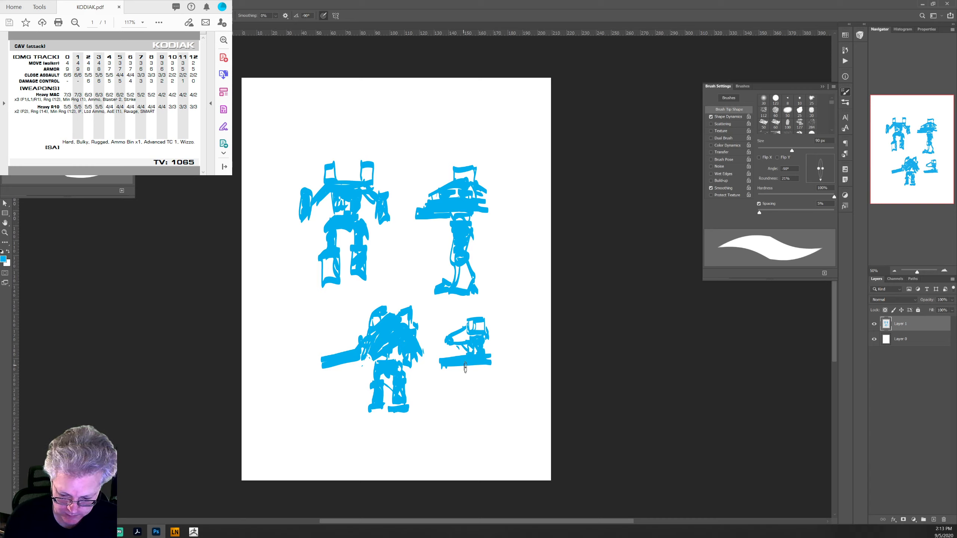
mouse_move(466, 368)
mouse_down()
mouse_move(476, 373)
mouse_move(467, 395)
mouse_move(479, 404)
mouse_move(461, 402)
mouse_move(479, 405)
mouse_up()
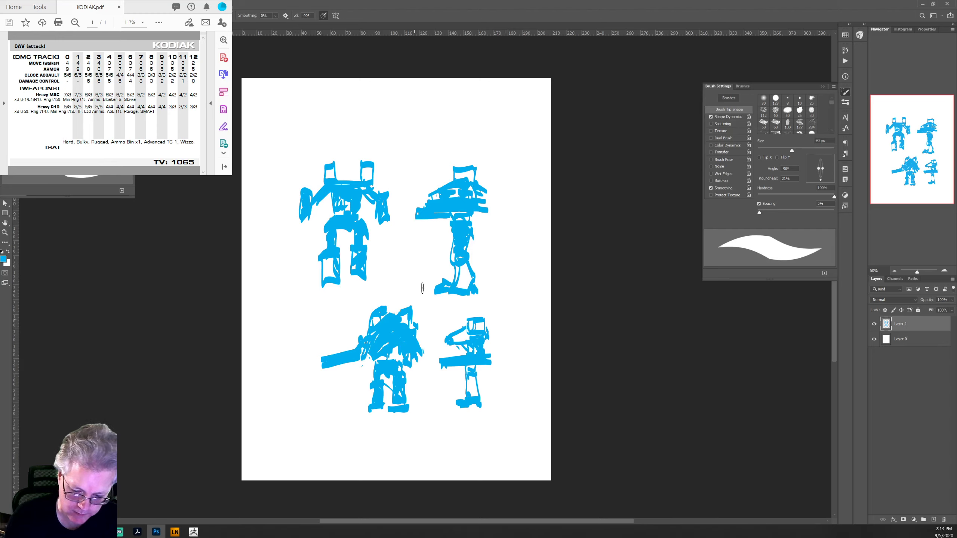
Step: Add a new layer above the blue sketches, and hide and reshow the sketch layer to check it
click(934, 519)
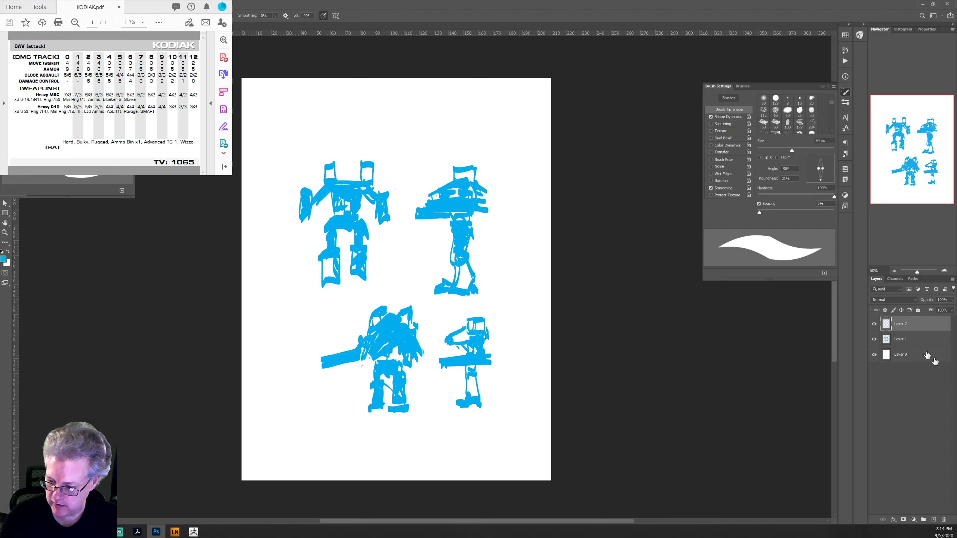
click(874, 339)
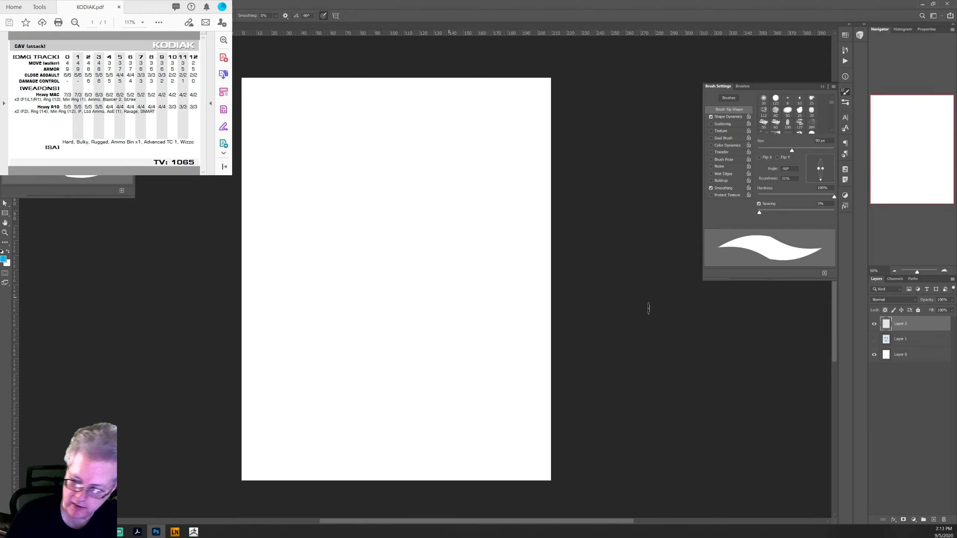
click(874, 339)
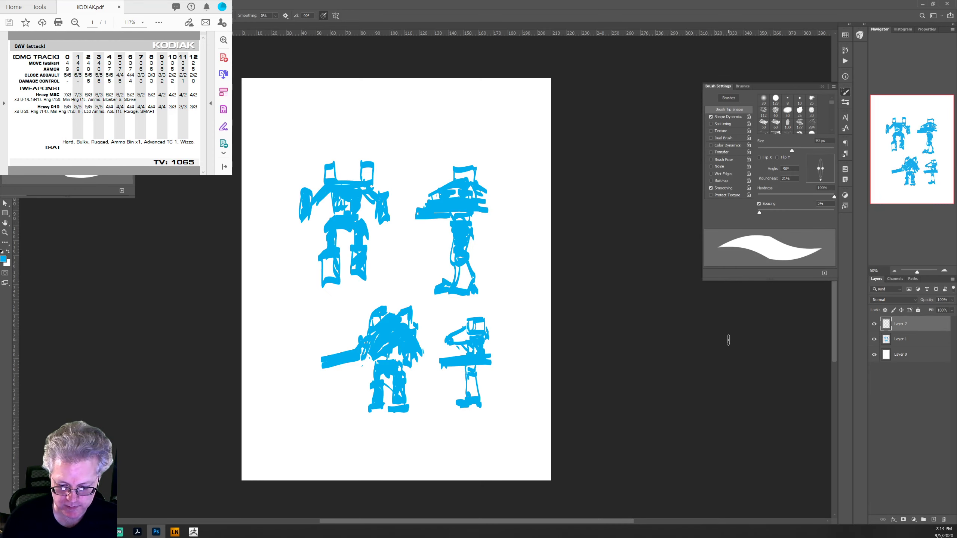
Step: Reset the painting colours to black and white and set the brush tip's roundness to 100%
click(944, 271)
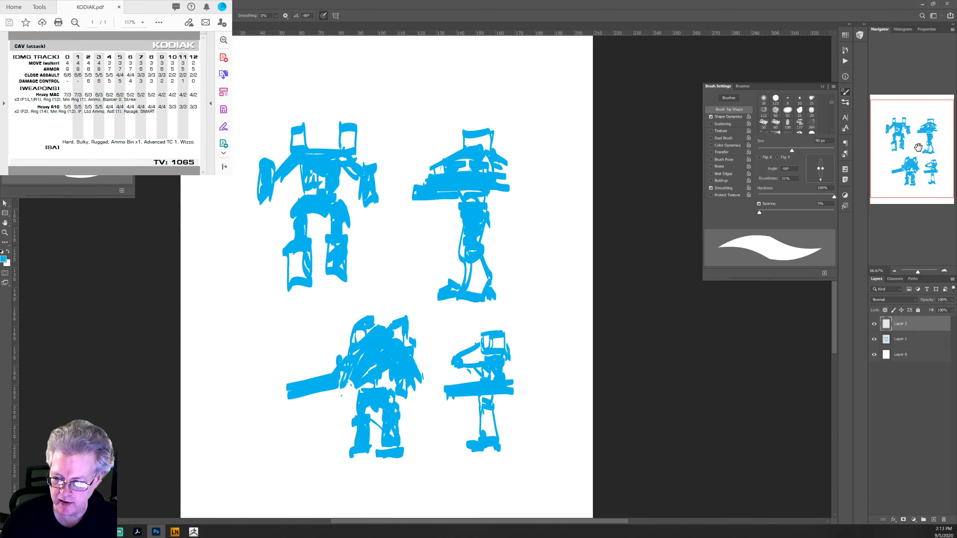
drag(913, 144, 915, 151)
click(2, 252)
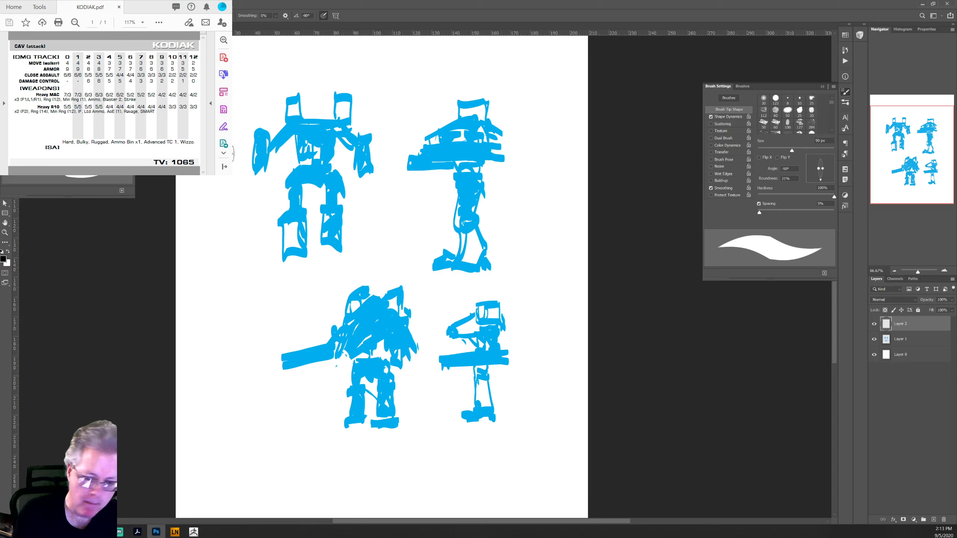
drag(824, 169, 832, 171)
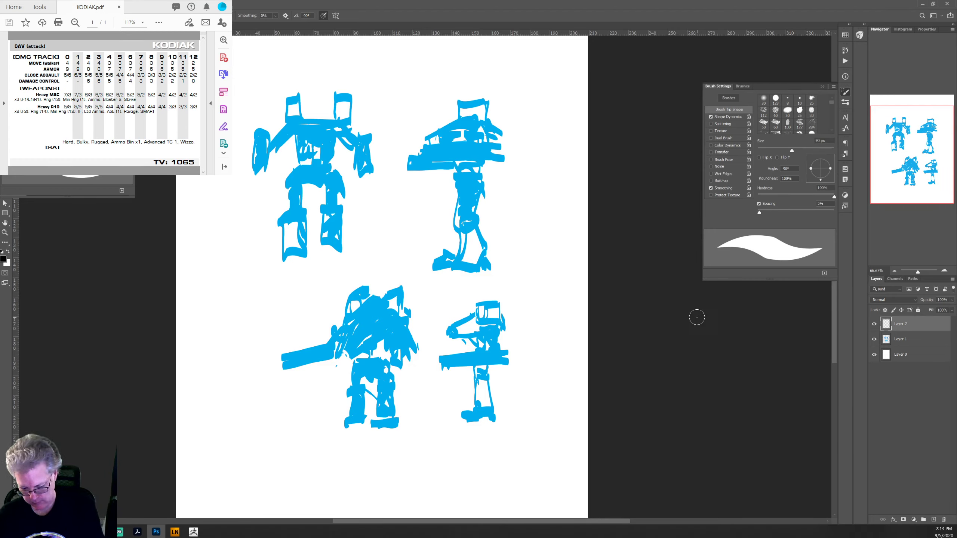
Step: Reduce the brush size to 25 px for line work over the two lower blue thumbnails
key(bracketleft)
key(bracketleft)
key(bracketleft)
key(bracketleft)
key(bracketleft)
key(bracketleft)
key(bracketleft)
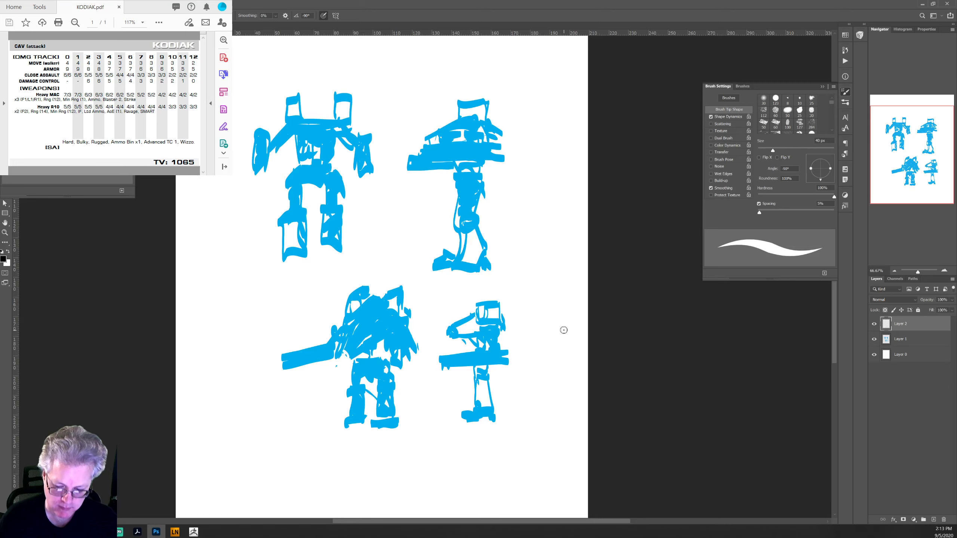
key(bracketleft)
key(bracketleft)
click(944, 270)
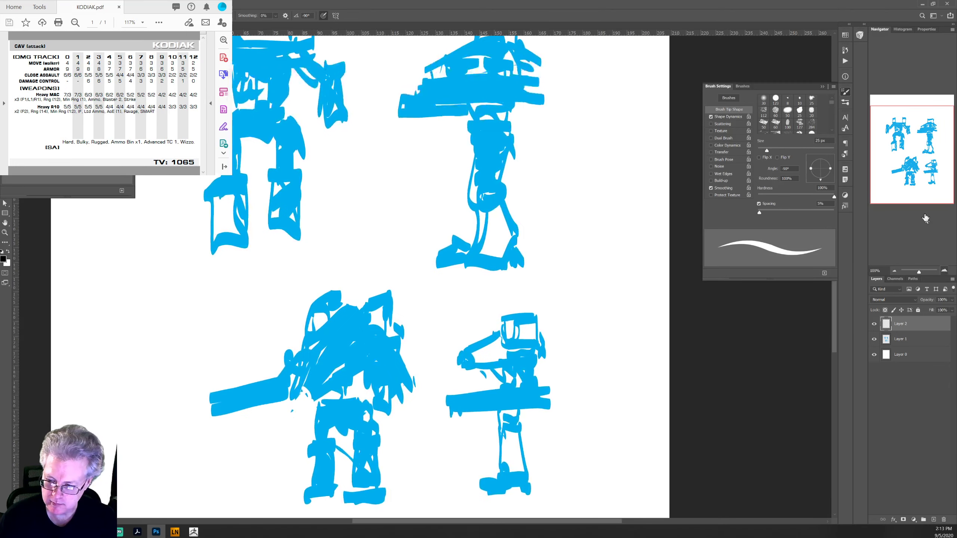
drag(910, 151, 908, 157)
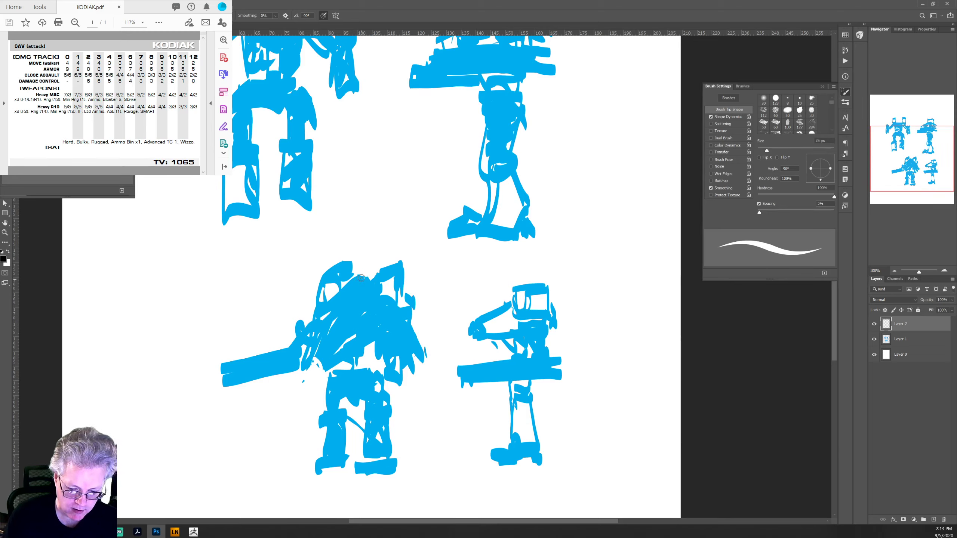
Step: Outline the angular hunched hull in black over the bulky third mech thumbnail on the new layer
drag(372, 270, 318, 326)
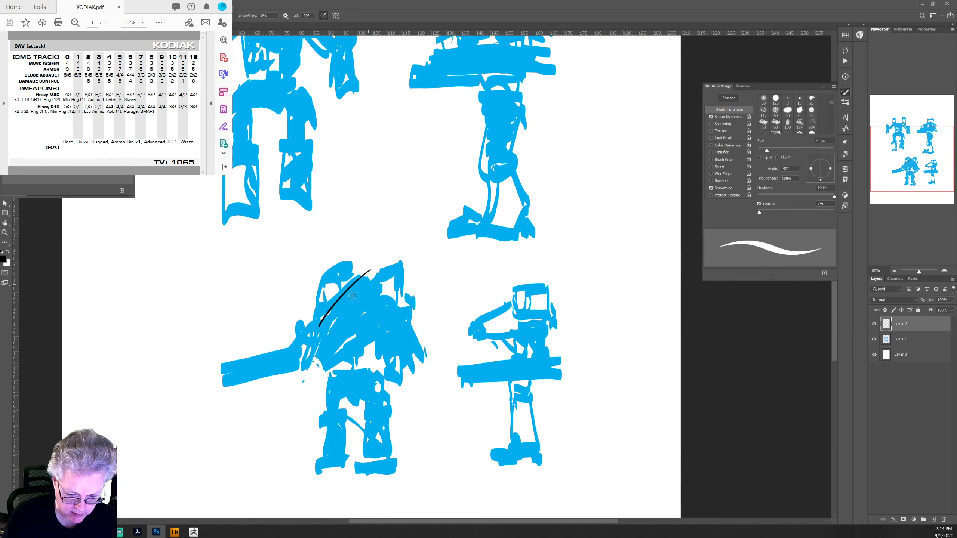
mouse_move(317, 332)
mouse_down()
mouse_move(384, 319)
mouse_move(370, 325)
mouse_up()
mouse_move(311, 333)
mouse_down()
mouse_move(325, 302)
mouse_move(400, 307)
mouse_up()
drag(373, 323, 403, 309)
mouse_move(377, 270)
mouse_down()
mouse_move(407, 309)
mouse_move(326, 300)
mouse_up()
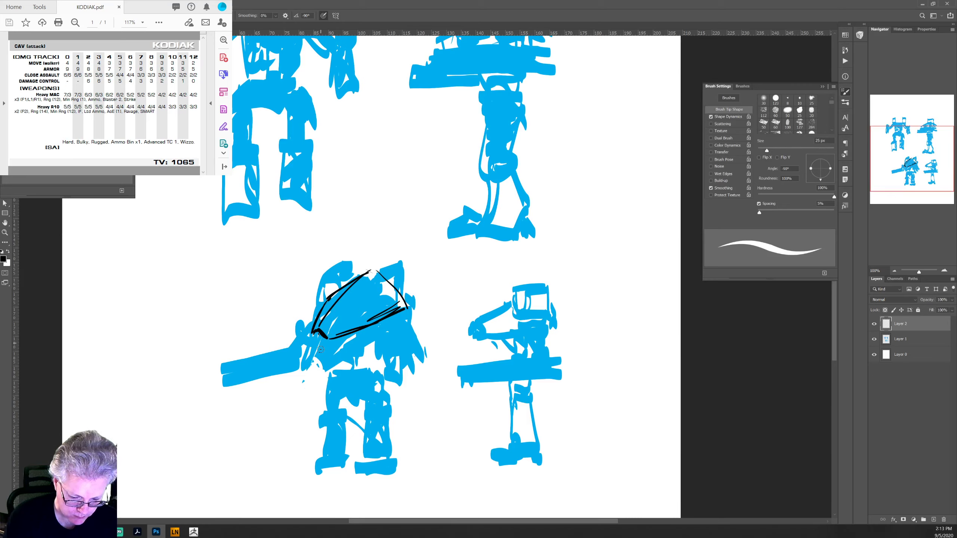
Step: Sketch the hull details of the bulky mech: lower chin blocks, shoulder pod, rounded side arm, cockpit shapes and a curved back
drag(321, 336, 310, 362)
drag(309, 344, 316, 363)
mouse_move(309, 363)
mouse_down()
mouse_move(349, 344)
mouse_move(372, 295)
mouse_move(408, 311)
mouse_move(395, 327)
mouse_move(378, 327)
mouse_up()
drag(329, 298, 313, 317)
mouse_move(315, 302)
mouse_down()
mouse_move(329, 297)
mouse_move(325, 310)
mouse_up()
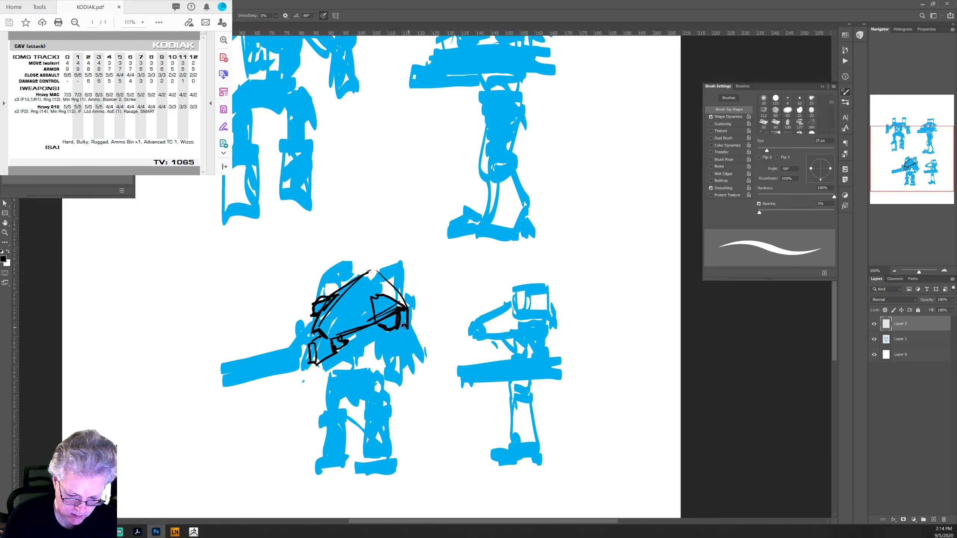
mouse_move(400, 318)
mouse_down()
mouse_move(406, 338)
mouse_move(395, 340)
mouse_move(415, 365)
mouse_move(398, 354)
mouse_up()
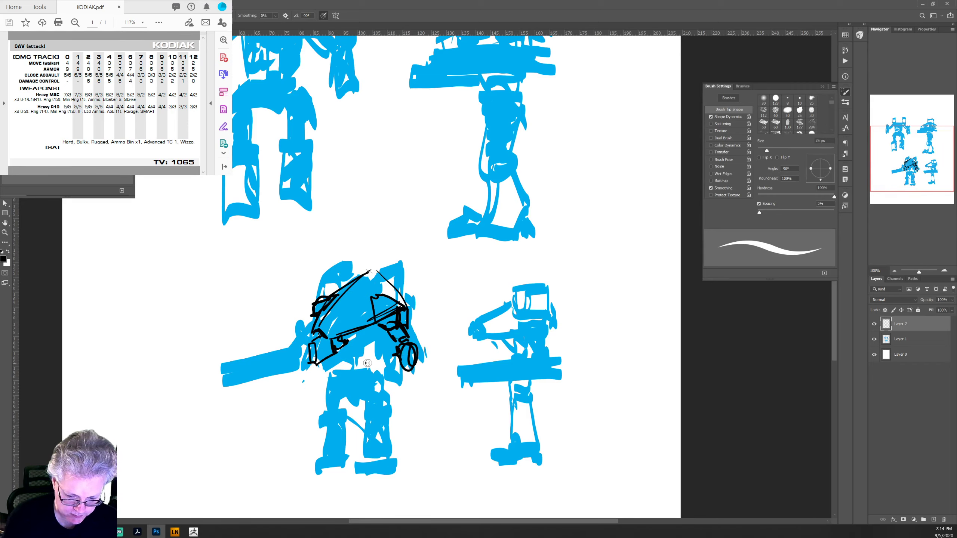
mouse_move(346, 336)
mouse_down()
mouse_move(373, 348)
mouse_move(388, 331)
mouse_up()
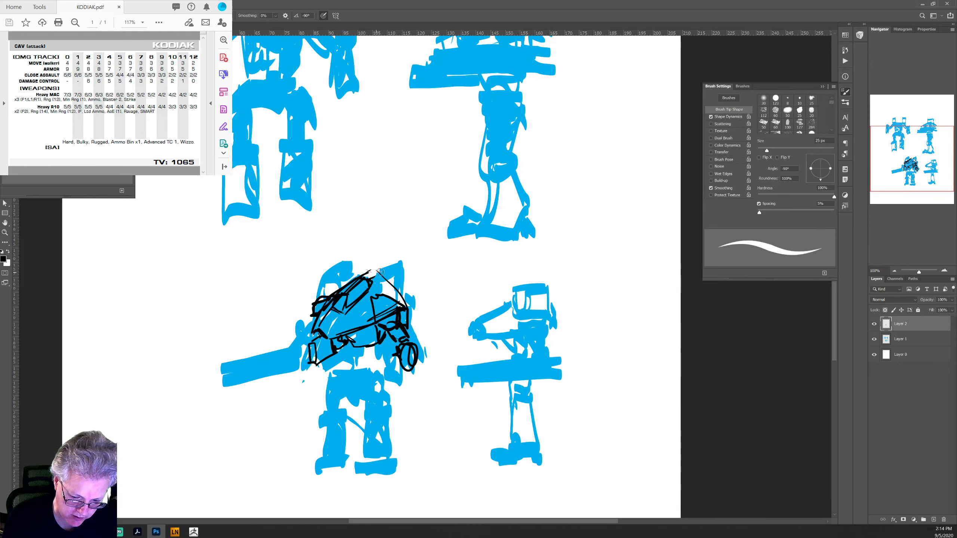
mouse_move(381, 271)
mouse_down()
mouse_move(411, 295)
mouse_move(410, 306)
mouse_up()
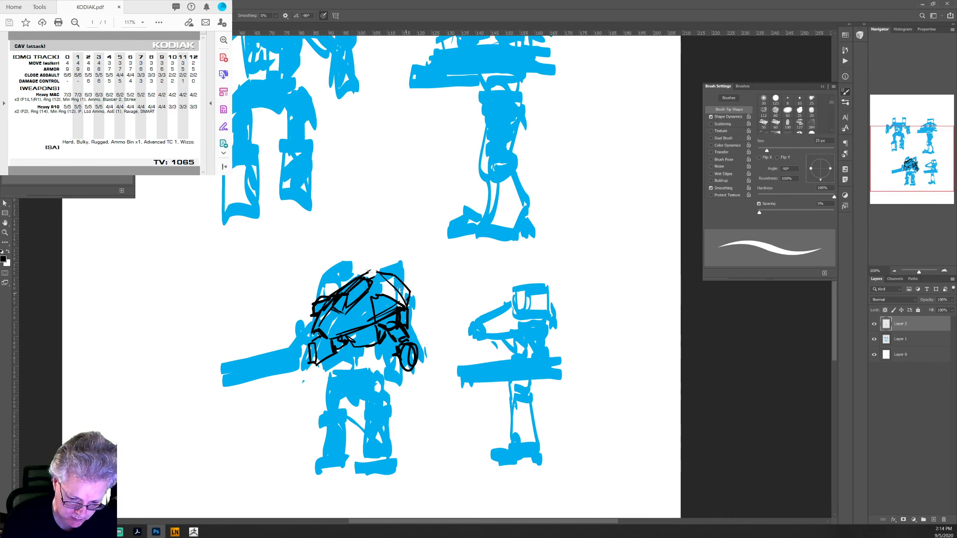
drag(348, 285, 368, 271)
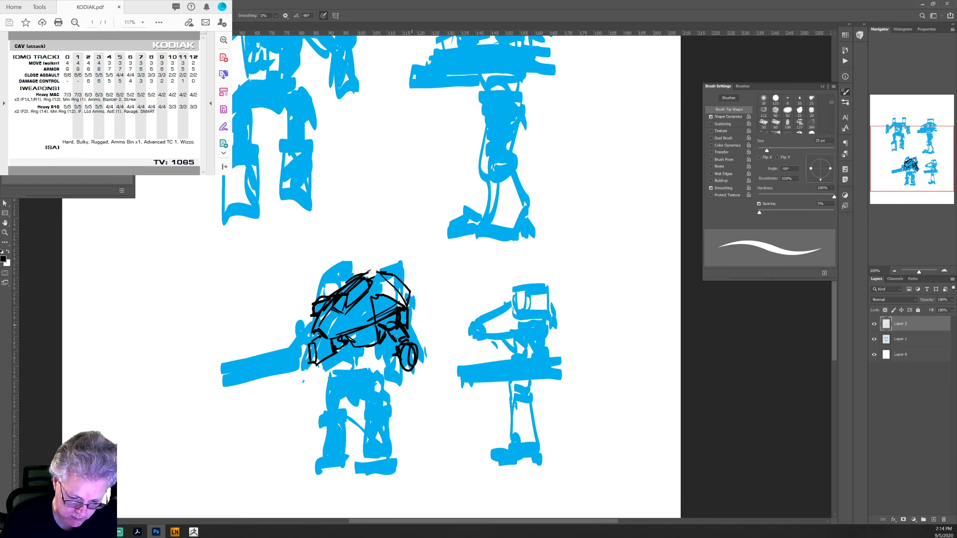
Step: Draw the bulky mech's hips, boxy thighs and knee sections in black below the hull
mouse_move(367, 329)
mouse_down()
mouse_move(369, 344)
mouse_move(350, 352)
mouse_move(378, 347)
mouse_move(350, 359)
mouse_move(369, 375)
mouse_move(381, 367)
mouse_move(382, 341)
mouse_move(392, 346)
mouse_move(381, 364)
mouse_move(402, 364)
mouse_move(390, 378)
mouse_move(364, 363)
mouse_move(344, 372)
mouse_move(399, 368)
mouse_move(380, 413)
mouse_up()
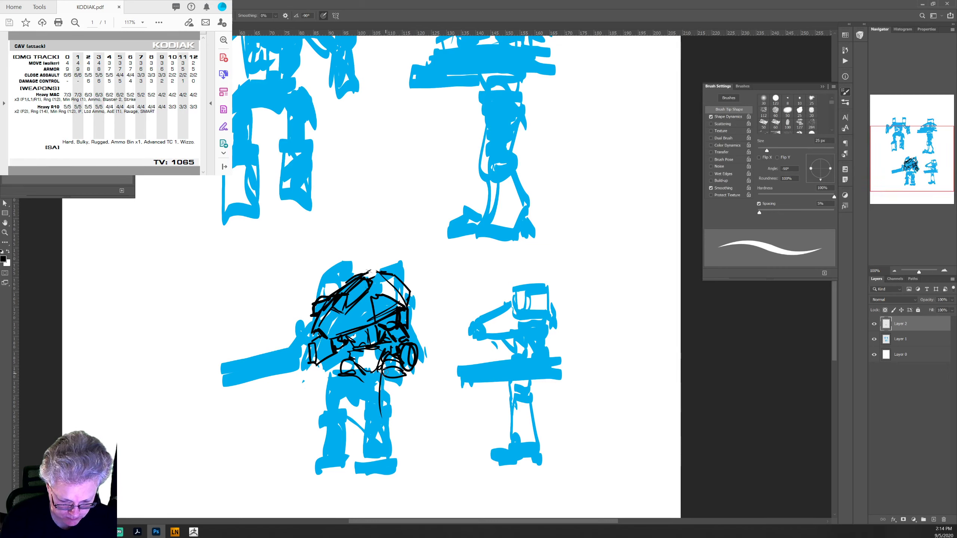
mouse_move(387, 369)
mouse_down()
mouse_move(382, 396)
mouse_move(404, 404)
mouse_move(385, 404)
mouse_up()
mouse_move(381, 402)
mouse_down()
mouse_move(402, 411)
mouse_move(382, 426)
mouse_move(379, 409)
mouse_up()
mouse_move(341, 377)
mouse_down()
mouse_move(334, 409)
mouse_move(356, 409)
mouse_move(343, 431)
mouse_up()
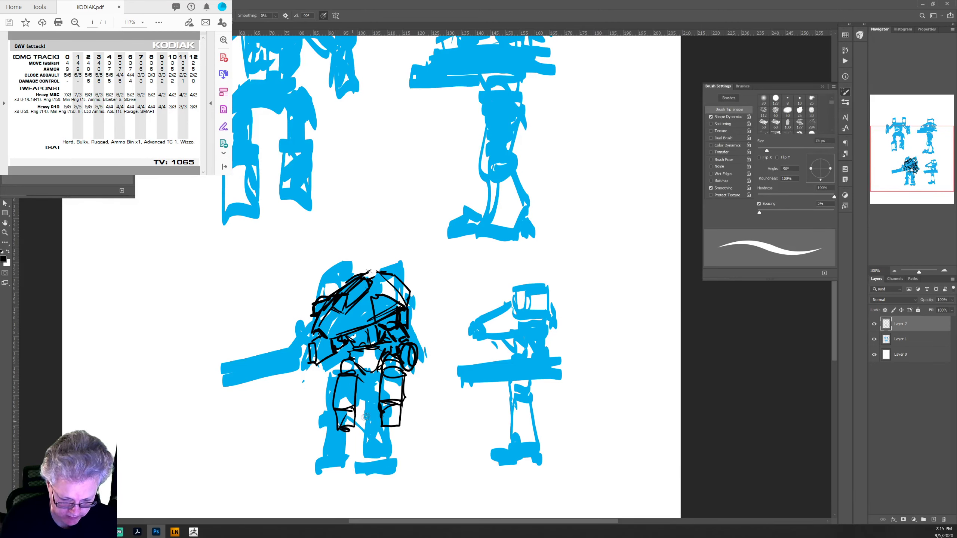
mouse_move(357, 369)
mouse_down()
mouse_move(366, 381)
mouse_move(363, 425)
mouse_move(404, 414)
mouse_move(403, 427)
mouse_up()
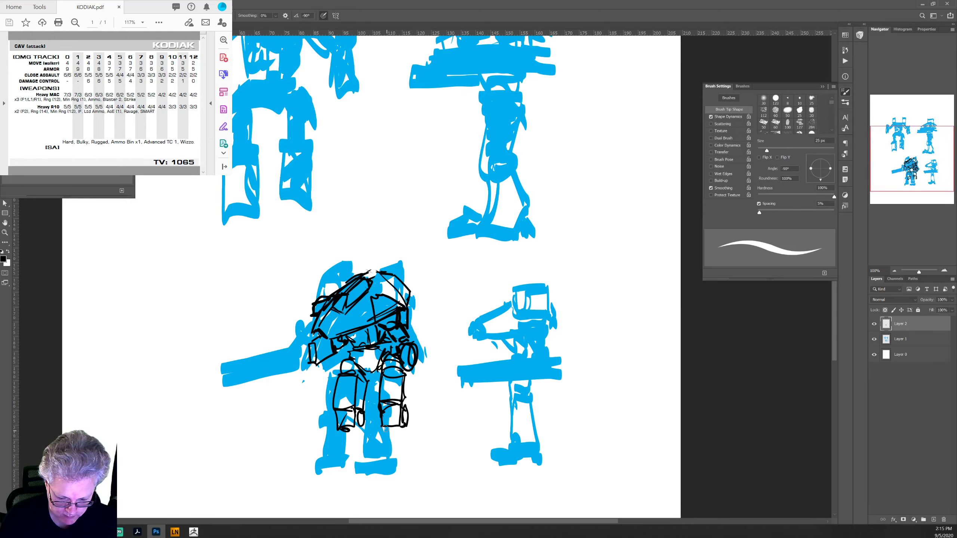
Step: Draw both lower legs of the bulky mech, with blocky feet and an armour plate behind the outer calf
drag(385, 428, 382, 466)
mouse_move(407, 412)
mouse_down()
mouse_move(410, 470)
mouse_move(377, 463)
mouse_move(392, 465)
mouse_move(375, 476)
mouse_move(396, 464)
mouse_move(406, 464)
mouse_move(401, 479)
mouse_move(385, 474)
mouse_move(417, 476)
mouse_up()
mouse_move(400, 430)
mouse_down()
mouse_move(405, 463)
mouse_move(414, 437)
mouse_move(418, 447)
mouse_up()
mouse_move(418, 451)
mouse_down()
mouse_move(418, 426)
mouse_move(412, 439)
mouse_up()
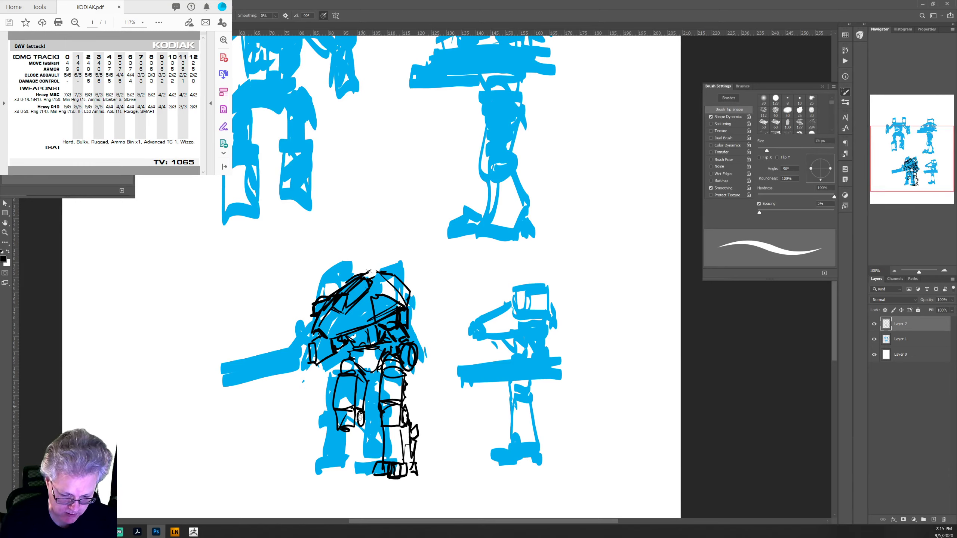
mouse_move(345, 427)
mouse_down()
mouse_move(334, 467)
mouse_move(362, 465)
mouse_up()
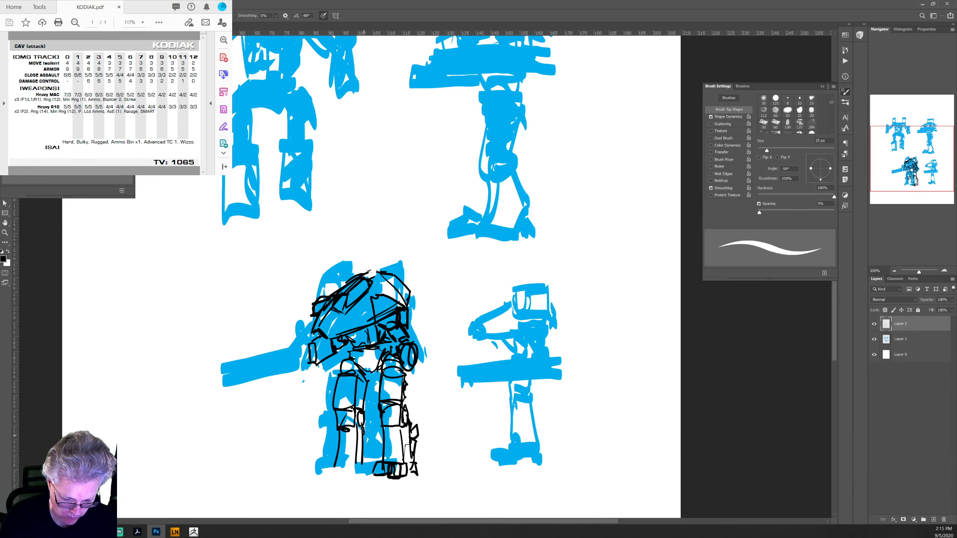
mouse_move(364, 430)
mouse_down()
mouse_move(368, 476)
mouse_move(326, 479)
mouse_move(352, 466)
mouse_move(355, 482)
mouse_up()
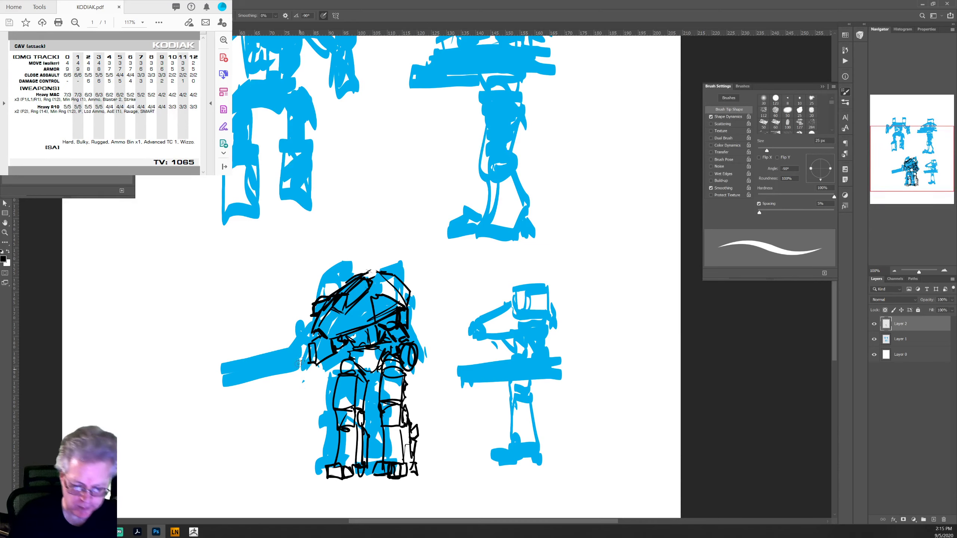
Step: Draw the bulky mech's long boxy gun arm in black, with a squared muzzle and a band across the barrel
mouse_move(306, 338)
mouse_down()
mouse_move(239, 355)
mouse_move(263, 356)
mouse_move(244, 382)
mouse_move(262, 379)
mouse_up()
drag(263, 352, 270, 376)
drag(270, 375, 312, 361)
mouse_move(278, 368)
mouse_down()
mouse_move(298, 366)
mouse_move(300, 345)
mouse_up()
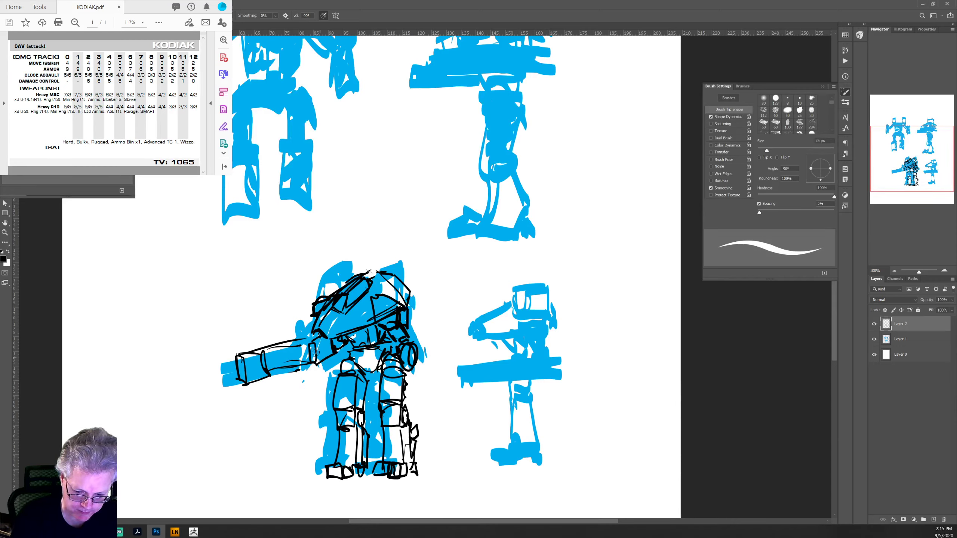
Step: Thicken the bulky mech's outer contours around the legs, feet, side pod, gun arm and hull
mouse_move(319, 364)
mouse_down()
mouse_move(341, 351)
mouse_move(344, 363)
mouse_move(321, 478)
mouse_move(369, 474)
mouse_up()
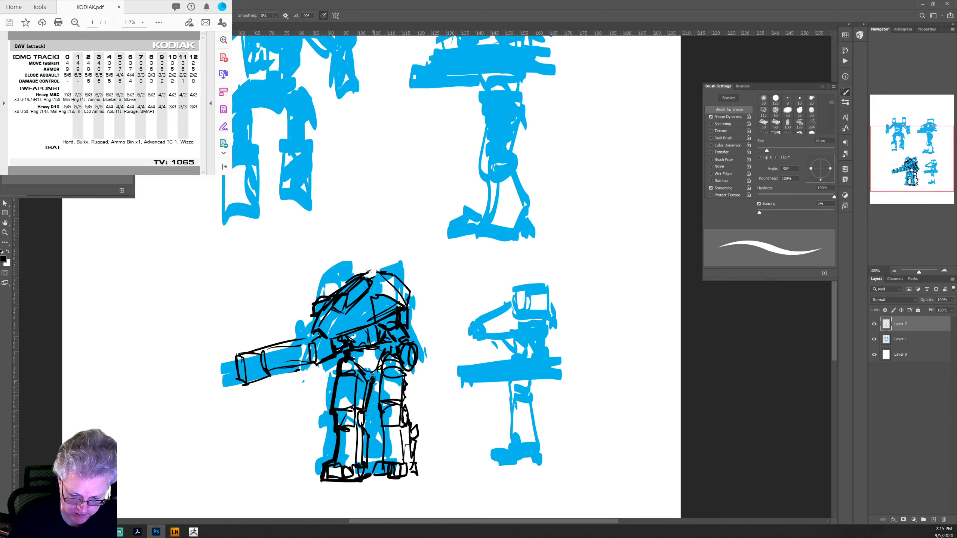
mouse_move(376, 372)
mouse_down()
mouse_move(382, 459)
mouse_move(373, 474)
mouse_move(394, 482)
mouse_move(420, 475)
mouse_move(407, 372)
mouse_up()
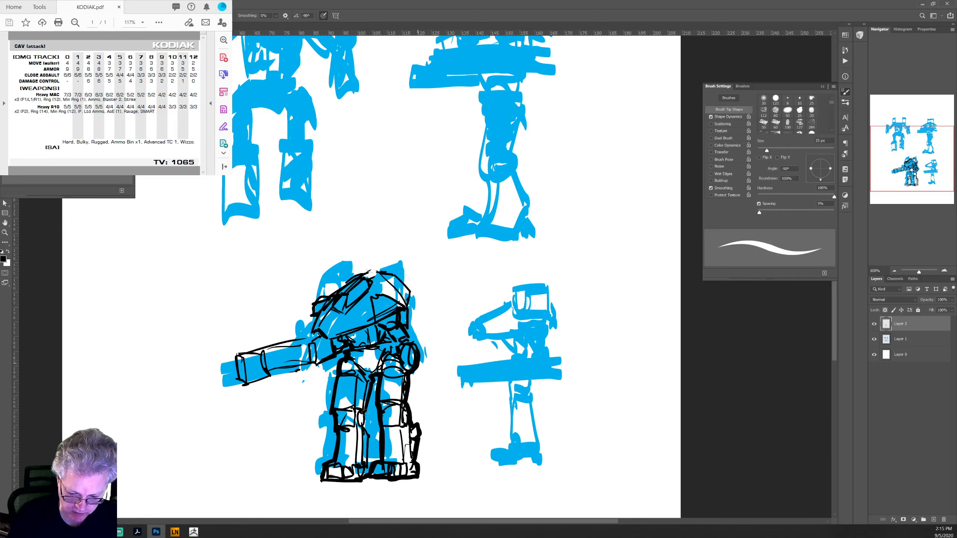
mouse_move(421, 339)
mouse_down()
mouse_move(417, 372)
mouse_move(429, 337)
mouse_move(412, 337)
mouse_up()
mouse_move(413, 302)
mouse_down()
mouse_move(392, 274)
mouse_move(361, 268)
mouse_move(313, 302)
mouse_move(312, 338)
mouse_move(264, 346)
mouse_move(237, 382)
mouse_move(262, 389)
mouse_move(315, 365)
mouse_move(301, 348)
mouse_move(308, 369)
mouse_move(349, 348)
mouse_up()
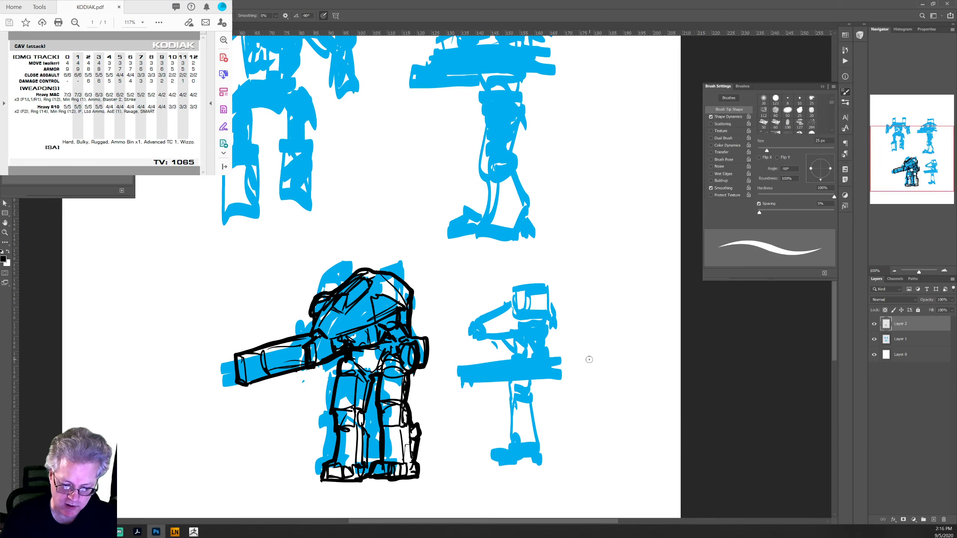
Step: Sketch a sleek side-view hull with a long forward gun and a round hip joint over the fourth thumbnail
mouse_move(467, 308)
mouse_down()
mouse_move(535, 276)
mouse_move(541, 305)
mouse_up()
mouse_move(538, 304)
mouse_down()
mouse_move(538, 289)
mouse_move(540, 305)
mouse_up()
mouse_move(479, 292)
mouse_down()
mouse_move(518, 274)
mouse_move(507, 302)
mouse_move(526, 295)
mouse_move(509, 312)
mouse_move(467, 306)
mouse_up()
mouse_move(467, 306)
mouse_down()
mouse_move(440, 315)
mouse_move(523, 317)
mouse_move(552, 300)
mouse_move(528, 314)
mouse_up()
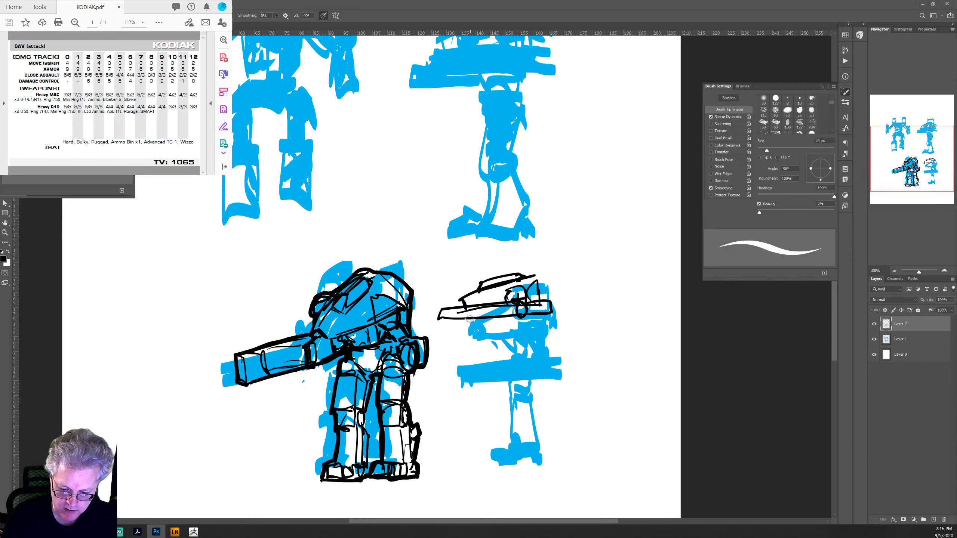
mouse_move(469, 319)
mouse_down()
mouse_move(430, 320)
mouse_move(462, 310)
mouse_move(537, 320)
mouse_move(498, 325)
mouse_move(526, 352)
mouse_move(512, 335)
mouse_move(515, 362)
mouse_move(529, 350)
mouse_up()
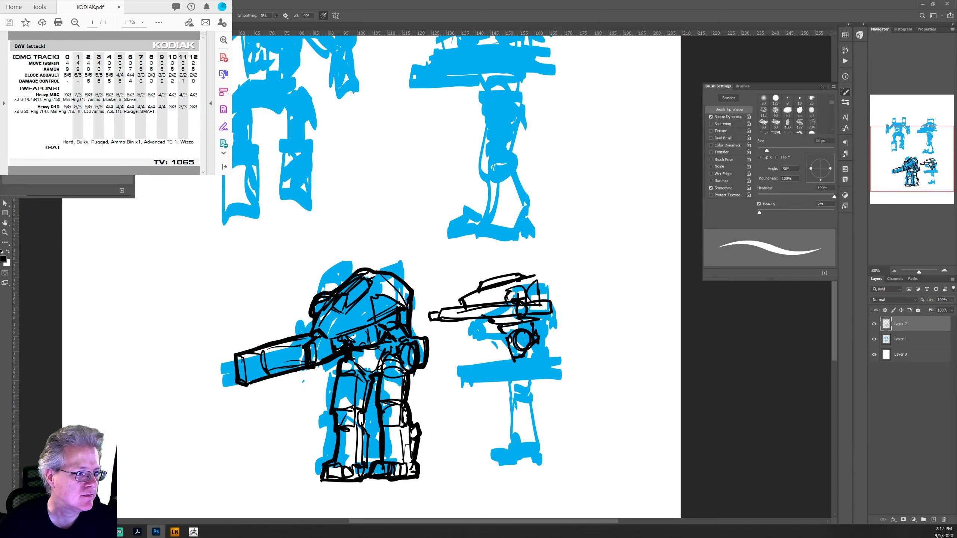
Step: Draw the side-view mech's leg with a round knee, calf plates and flat foot, and close the hull's rear edge
click(23, 131)
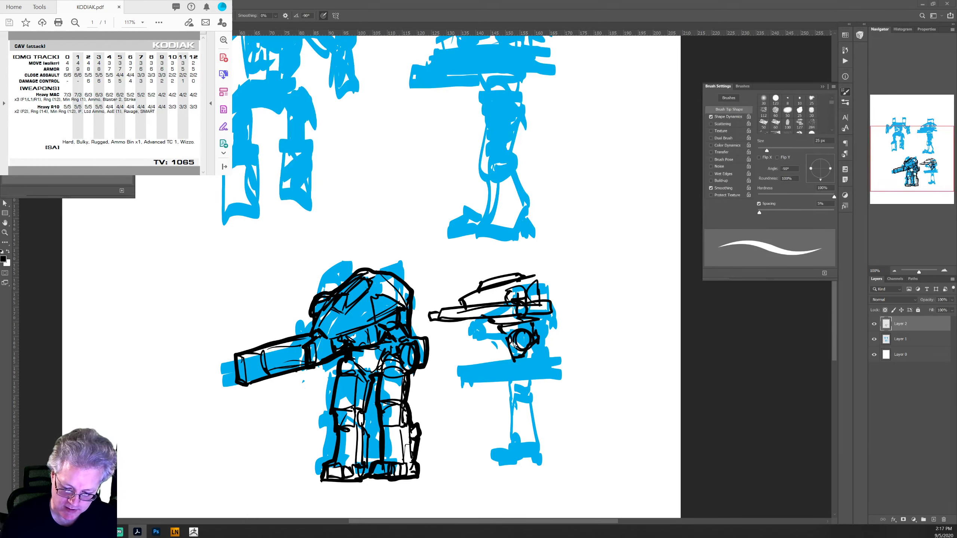
click(520, 332)
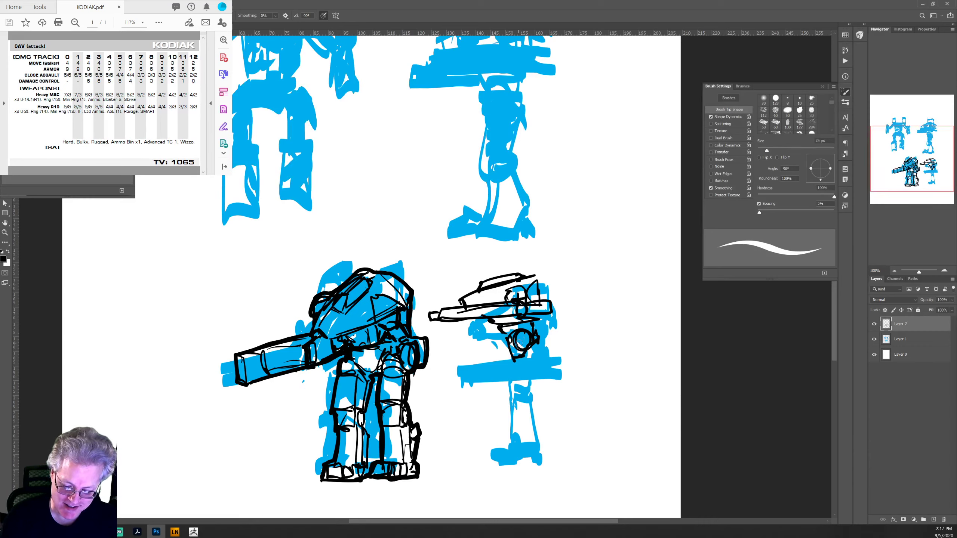
mouse_move(516, 342)
mouse_down()
mouse_move(502, 349)
mouse_move(507, 387)
mouse_up()
mouse_move(534, 349)
mouse_down()
mouse_move(526, 380)
mouse_move(506, 402)
mouse_move(522, 378)
mouse_move(529, 393)
mouse_move(514, 398)
mouse_move(508, 447)
mouse_move(546, 448)
mouse_up()
mouse_move(526, 396)
mouse_down()
mouse_move(546, 437)
mouse_move(486, 457)
mouse_move(517, 465)
mouse_move(526, 450)
mouse_move(556, 458)
mouse_move(526, 454)
mouse_up()
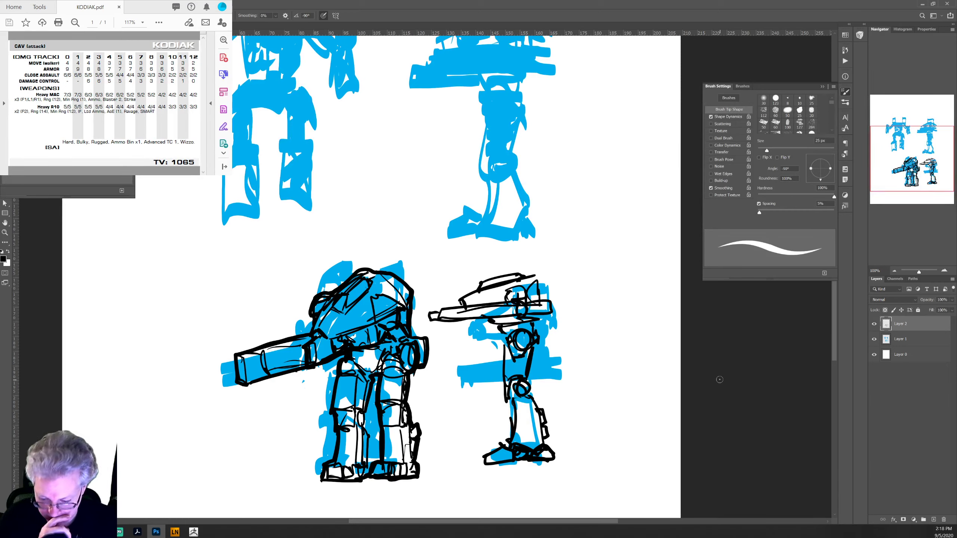
mouse_move(542, 281)
mouse_down()
mouse_move(532, 274)
mouse_move(544, 276)
mouse_move(545, 297)
mouse_up()
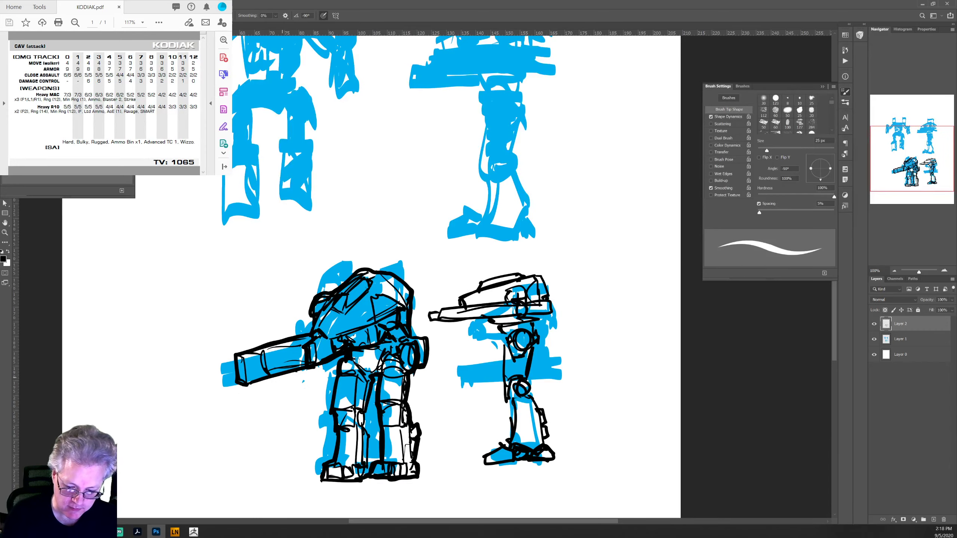
Step: Sketch a three-quarter view of the sleek mech's hull above the side view, with a cockpit, forward prongs and a boxy side gun
mouse_move(920, 179)
mouse_down()
mouse_move(914, 169)
mouse_move(925, 173)
mouse_up()
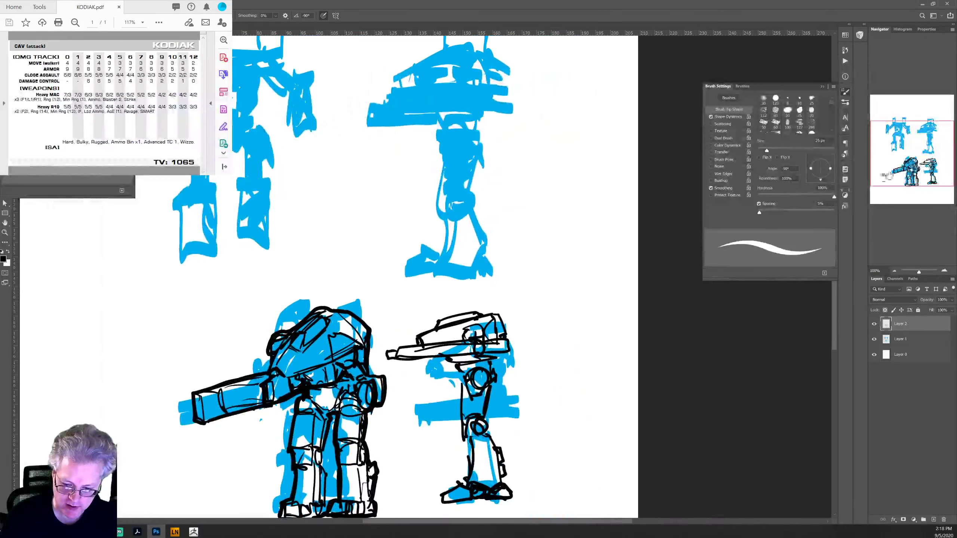
mouse_move(494, 257)
mouse_down()
mouse_move(543, 206)
mouse_move(562, 222)
mouse_move(505, 263)
mouse_move(572, 233)
mouse_move(515, 225)
mouse_up()
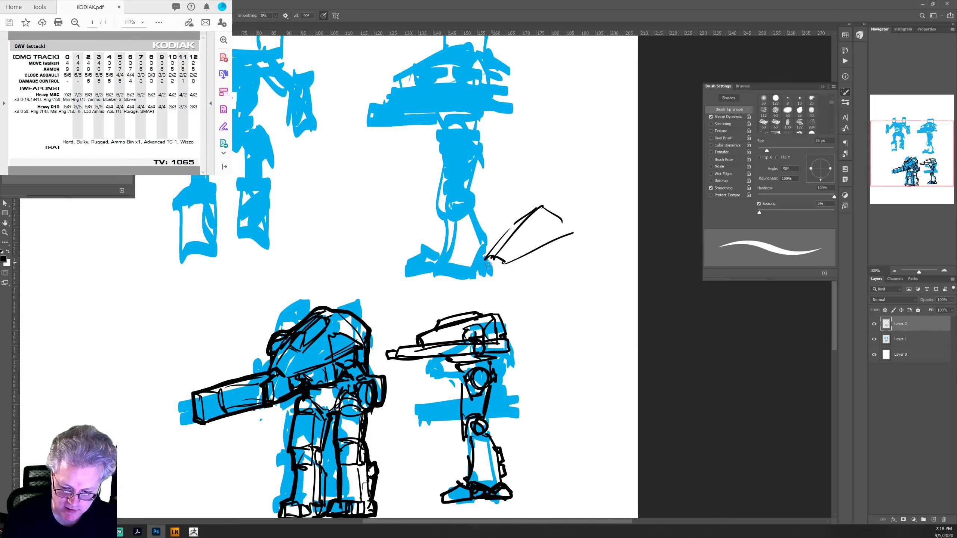
mouse_move(541, 248)
mouse_down()
mouse_move(539, 233)
mouse_move(553, 227)
mouse_move(559, 243)
mouse_move(571, 234)
mouse_move(560, 260)
mouse_move(577, 263)
mouse_move(518, 272)
mouse_move(513, 284)
mouse_move(525, 290)
mouse_up()
drag(516, 292, 587, 243)
drag(572, 233, 587, 244)
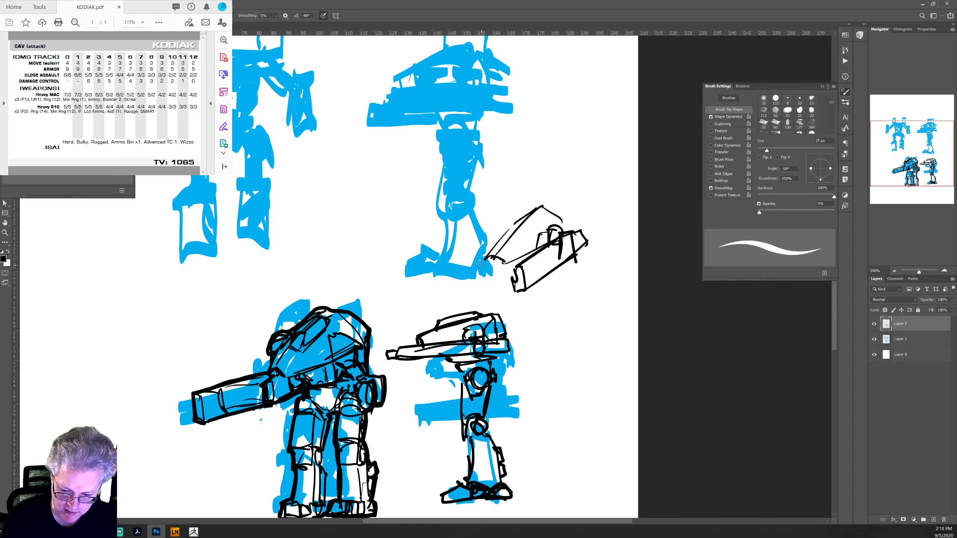
mouse_move(509, 228)
mouse_down()
mouse_move(444, 281)
mouse_move(452, 298)
mouse_move(493, 271)
mouse_move(473, 294)
mouse_move(485, 305)
mouse_move(505, 266)
mouse_move(492, 260)
mouse_move(510, 265)
mouse_move(538, 220)
mouse_move(512, 241)
mouse_move(507, 230)
mouse_move(535, 220)
mouse_move(518, 241)
mouse_move(520, 231)
mouse_move(538, 234)
mouse_up()
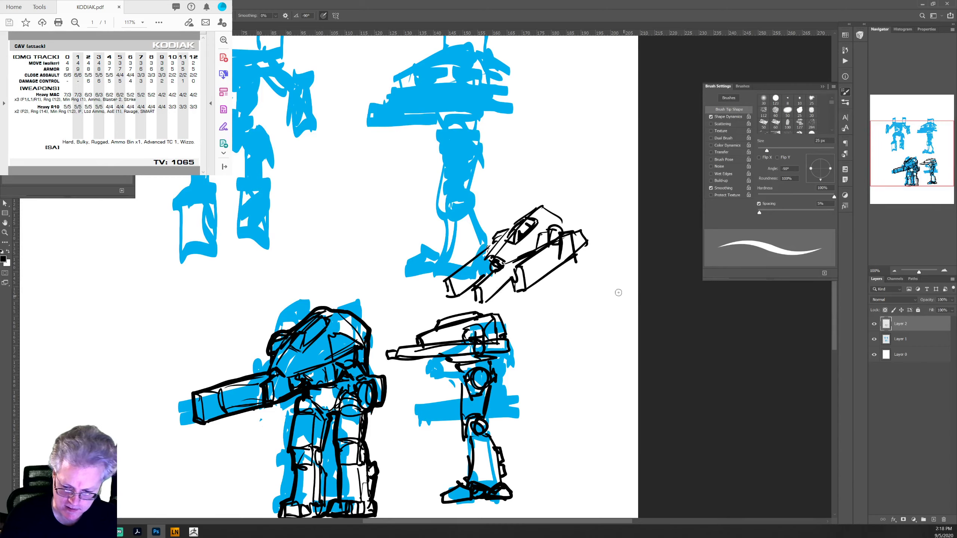
click(564, 226)
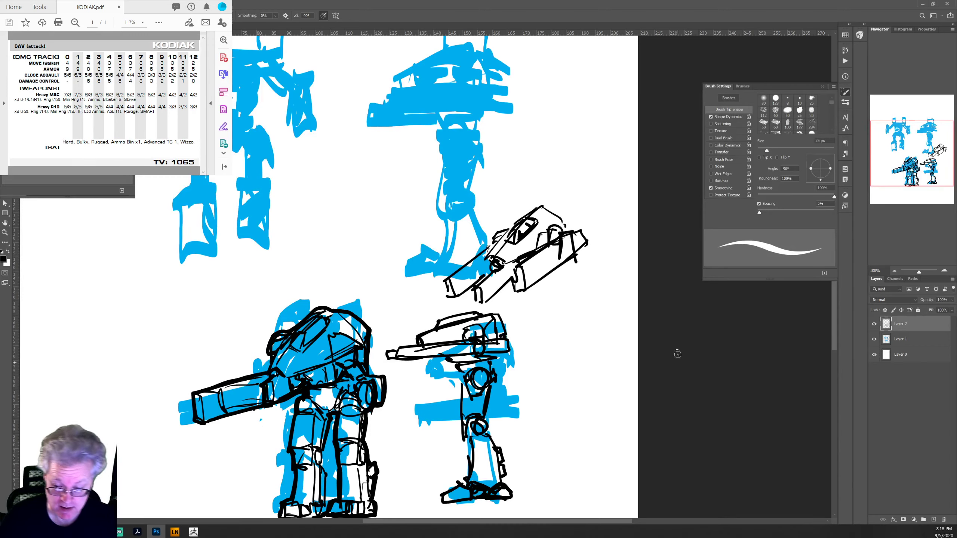
mouse_move(542, 208)
mouse_down()
mouse_move(569, 226)
mouse_move(533, 209)
mouse_move(520, 216)
mouse_up()
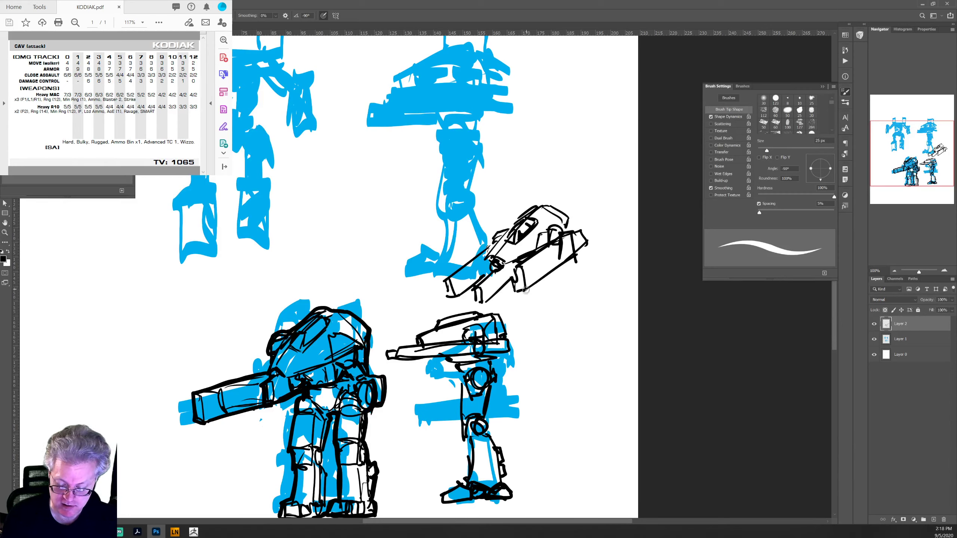
Step: Add two segmented legs with blocky feet beneath the three-quarter view hull
mouse_move(527, 267)
mouse_down()
mouse_move(550, 257)
mouse_move(557, 269)
mouse_move(551, 290)
mouse_move(539, 288)
mouse_move(549, 311)
mouse_up()
drag(561, 275, 560, 352)
mouse_move(564, 315)
mouse_down()
mouse_move(572, 312)
mouse_move(584, 353)
mouse_up()
drag(583, 352, 559, 350)
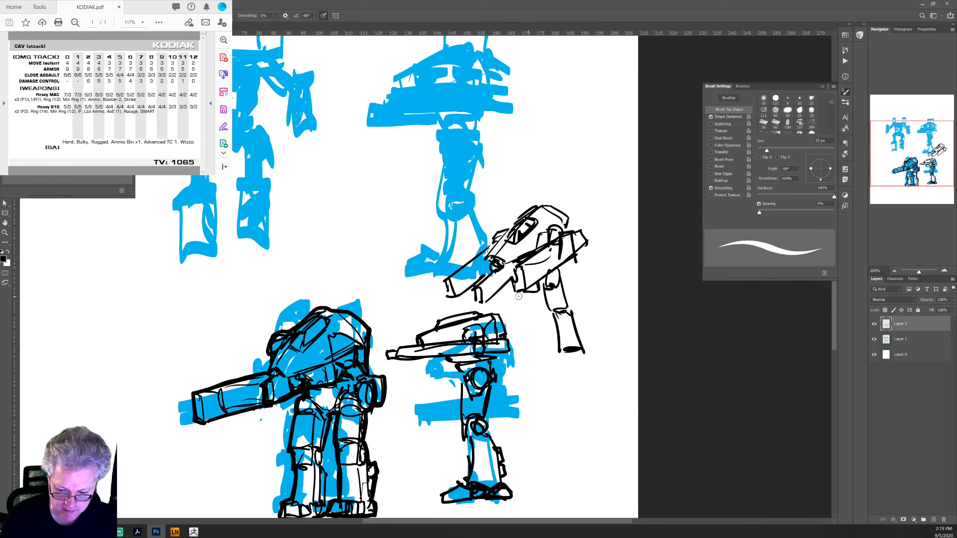
mouse_move(514, 286)
mouse_down()
mouse_move(505, 313)
mouse_move(517, 316)
mouse_up()
mouse_move(516, 316)
mouse_down()
mouse_move(506, 312)
mouse_move(518, 320)
mouse_move(512, 349)
mouse_move(493, 359)
mouse_move(511, 362)
mouse_up()
mouse_move(516, 342)
mouse_down()
mouse_move(514, 359)
mouse_move(587, 357)
mouse_up()
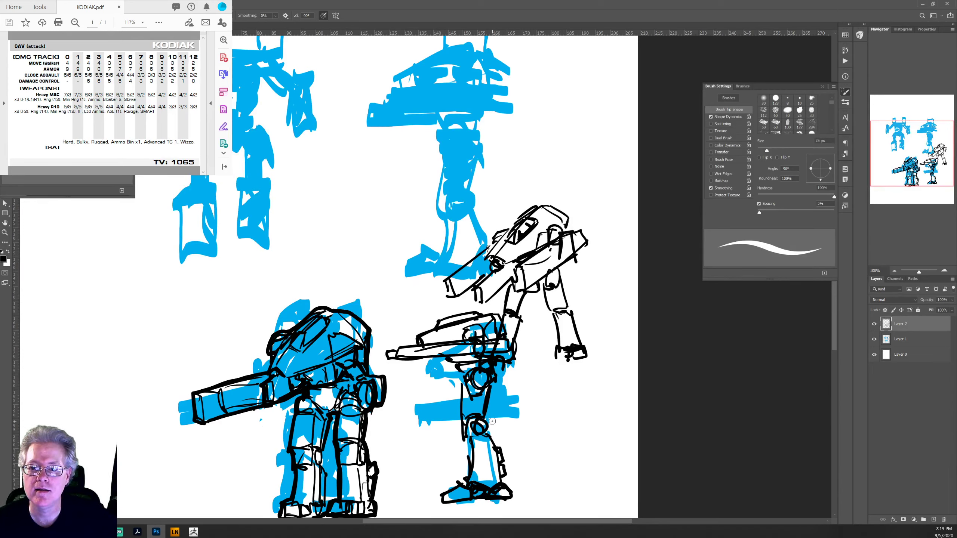
drag(925, 168, 892, 174)
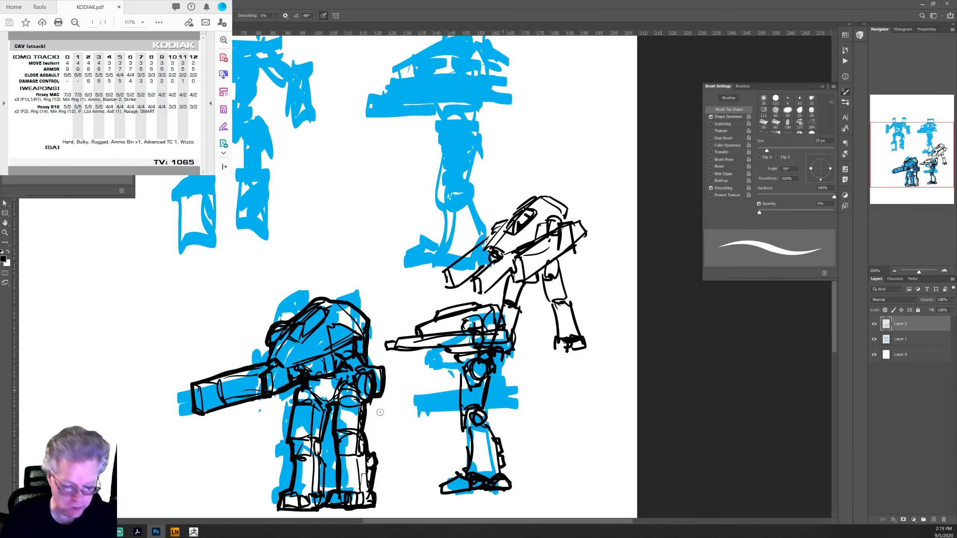
Step: Switch to ZBrush and turn off perspective for the view of the pilot figure and hex base
click(193, 532)
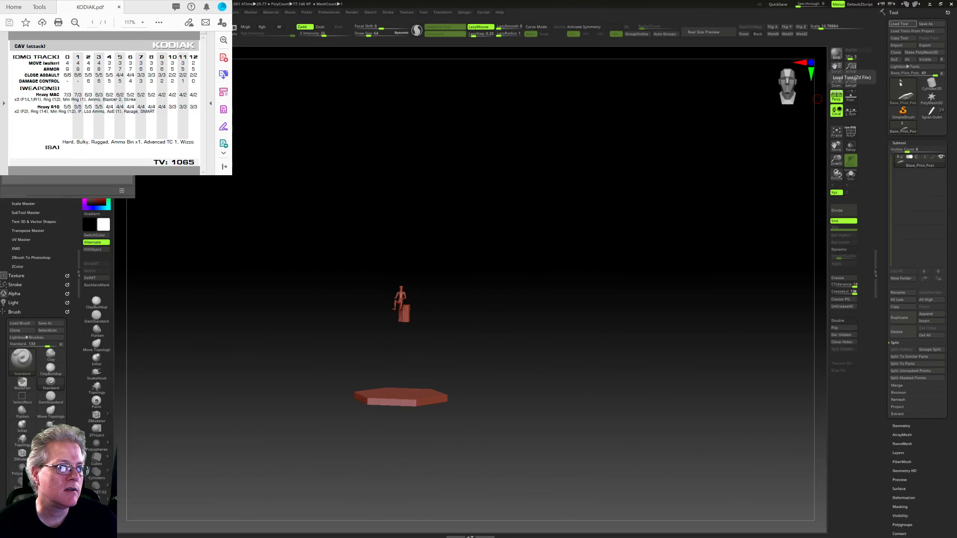
drag(585, 340, 692, 114)
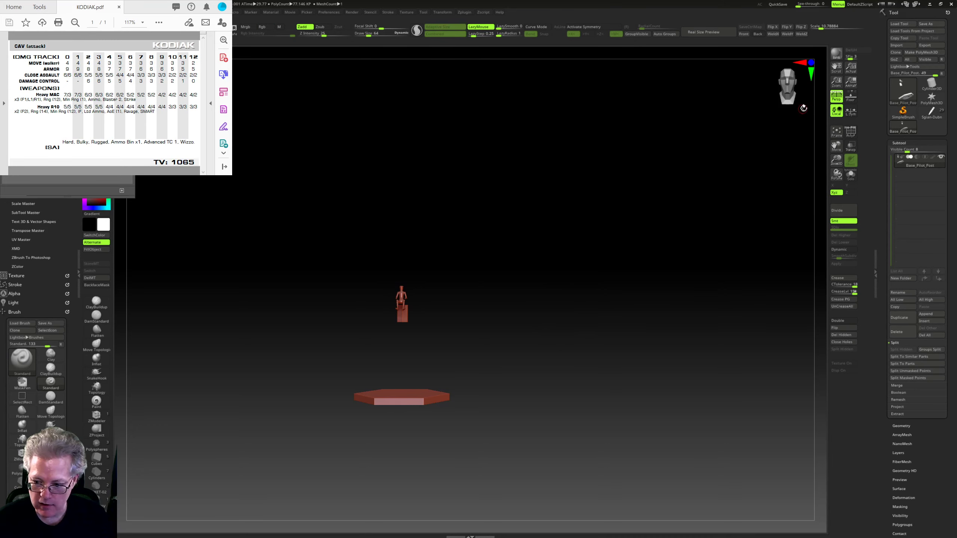
click(836, 97)
drag(769, 189, 782, 212)
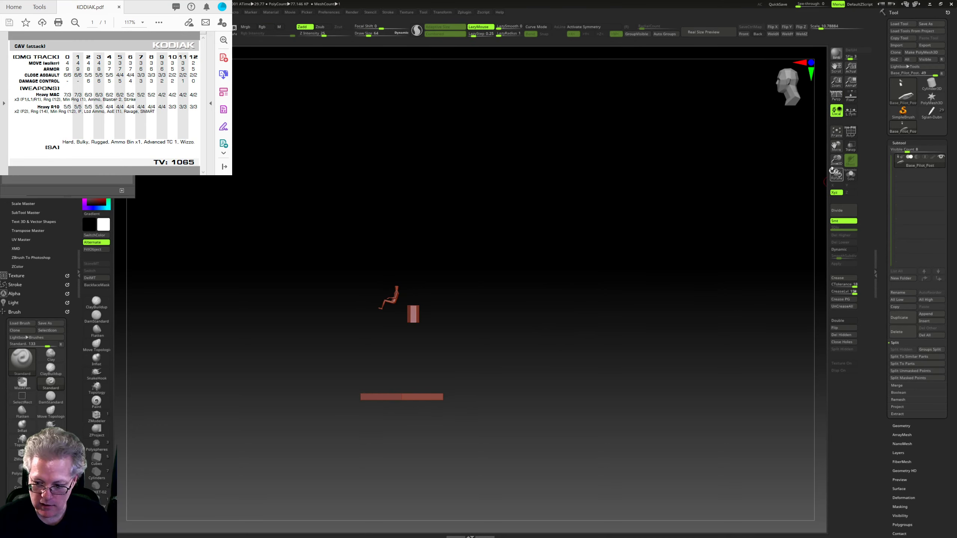
Step: Examine the seated pilot, the small hex column and the hexagonal base from above, from the side and from the front
mouse_move(836, 163)
mouse_down()
mouse_move(837, 175)
mouse_move(828, 135)
mouse_move(731, 231)
mouse_move(695, 282)
mouse_move(573, 257)
mouse_move(433, 304)
mouse_move(406, 298)
mouse_up()
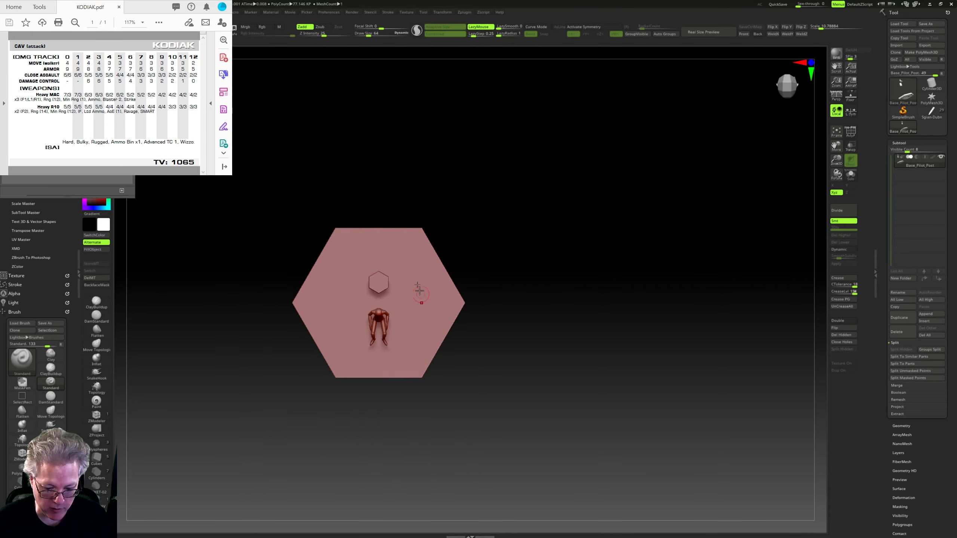
mouse_move(567, 337)
mouse_down()
mouse_move(563, 279)
mouse_move(549, 293)
mouse_move(395, 291)
mouse_move(422, 313)
mouse_up()
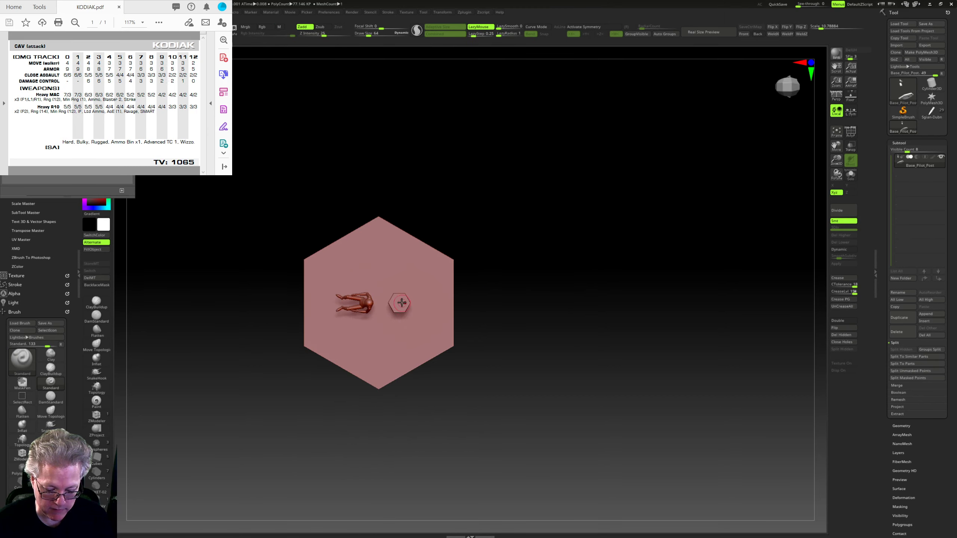
mouse_move(573, 331)
mouse_down()
mouse_move(576, 271)
mouse_move(581, 335)
mouse_up()
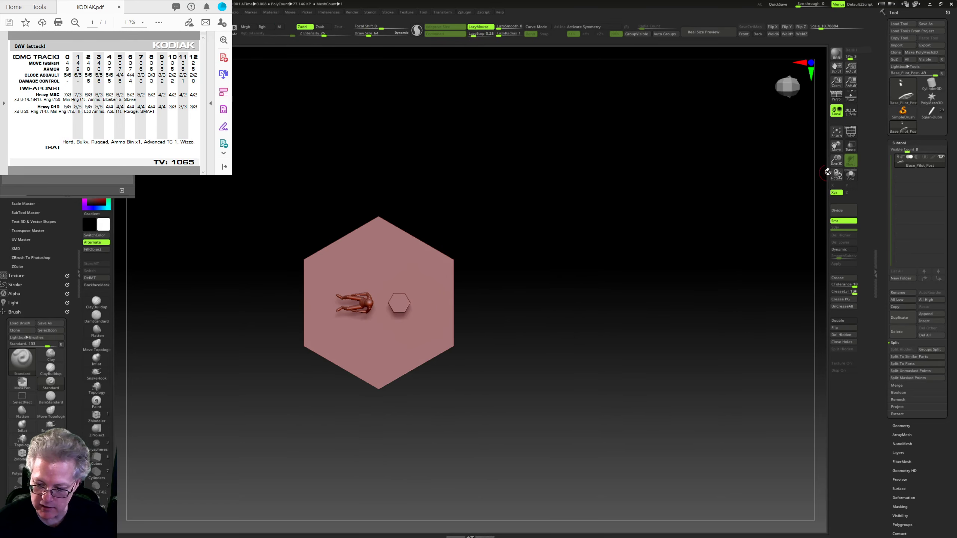
drag(834, 161, 774, 267)
drag(774, 268, 664, 305)
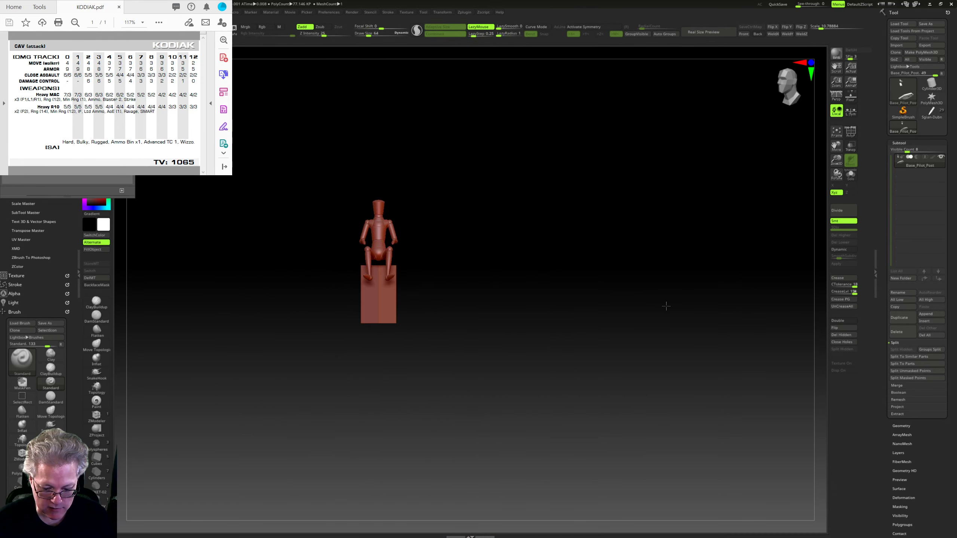
drag(837, 161, 825, 138)
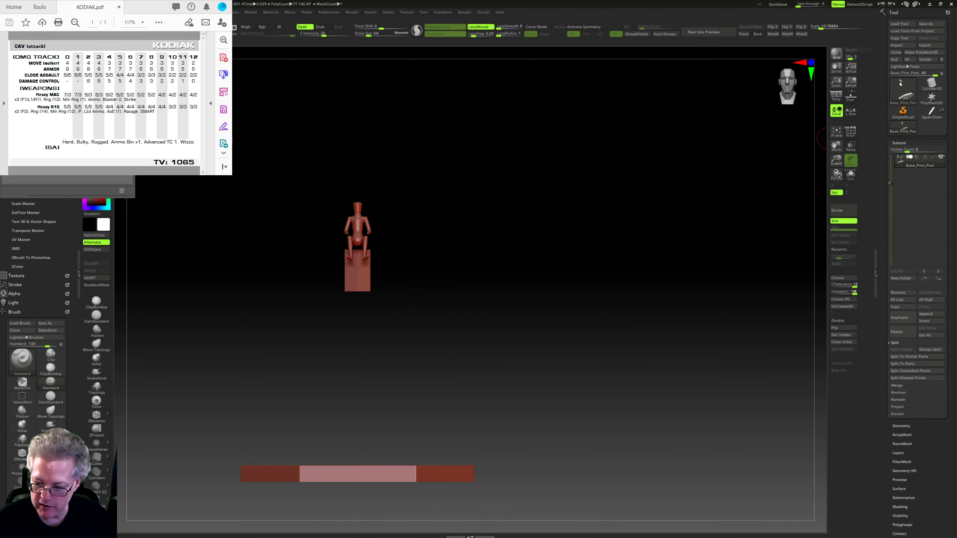
drag(704, 264, 693, 283)
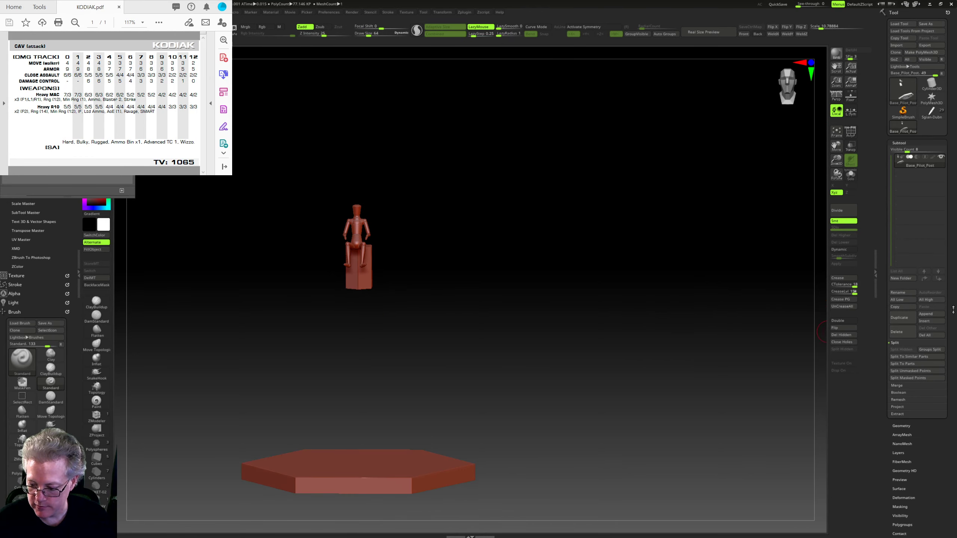
click(940, 314)
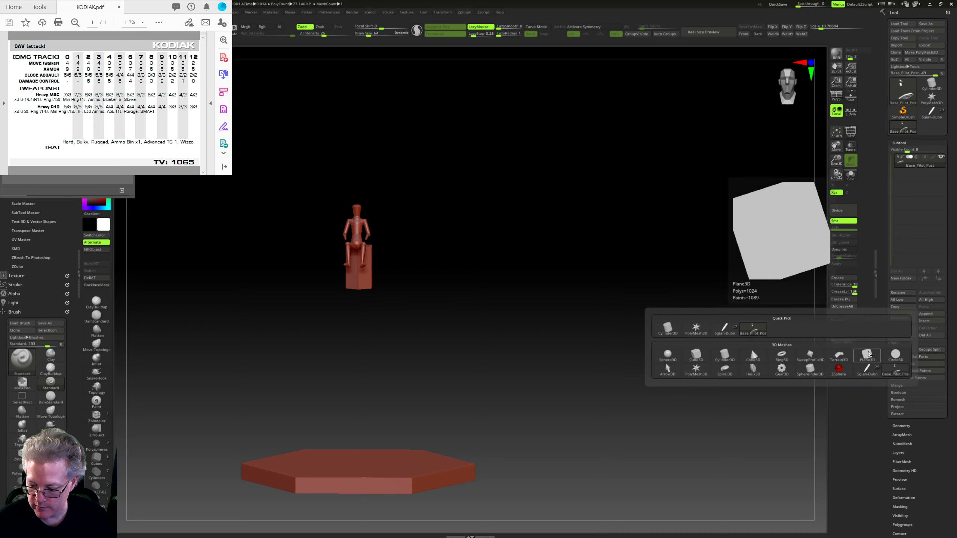
shift+drag(760, 246, 740, 248)
key(shift)
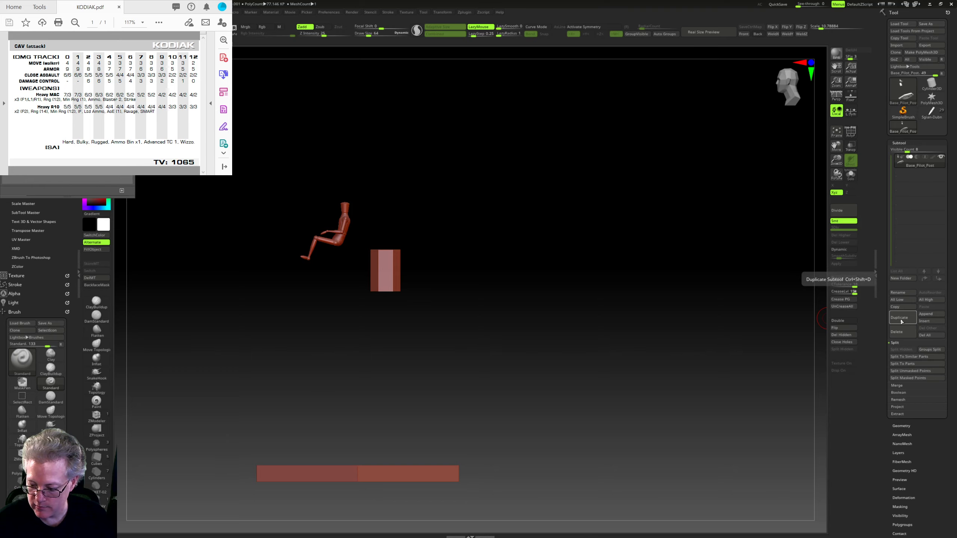
drag(669, 316, 683, 318)
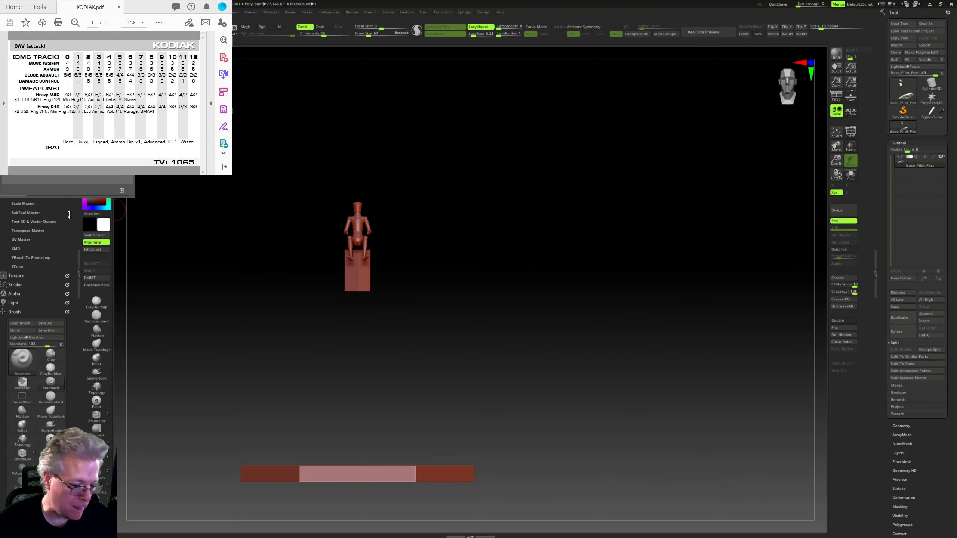
click(16, 249)
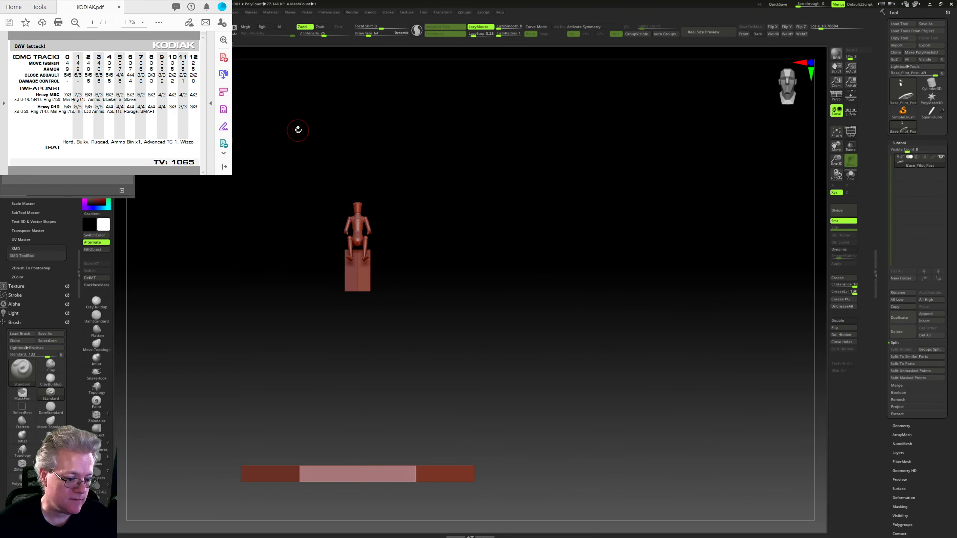
click(17, 247)
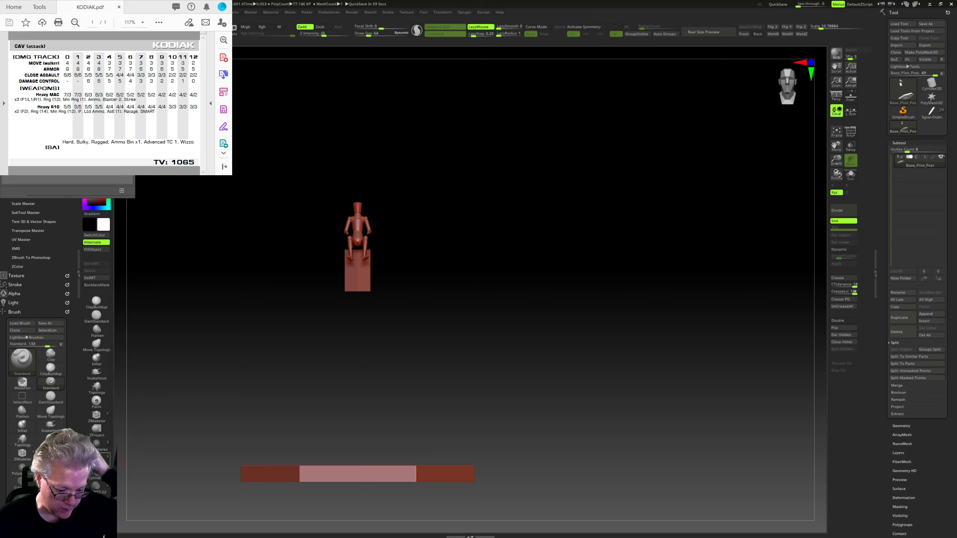
Step: Insert a cube over the pilot with the Cubes brush and split it into its own subtool, first in the list
click(97, 465)
mouse_move(385, 390)
mouse_down()
mouse_move(424, 385)
mouse_move(510, 332)
mouse_up()
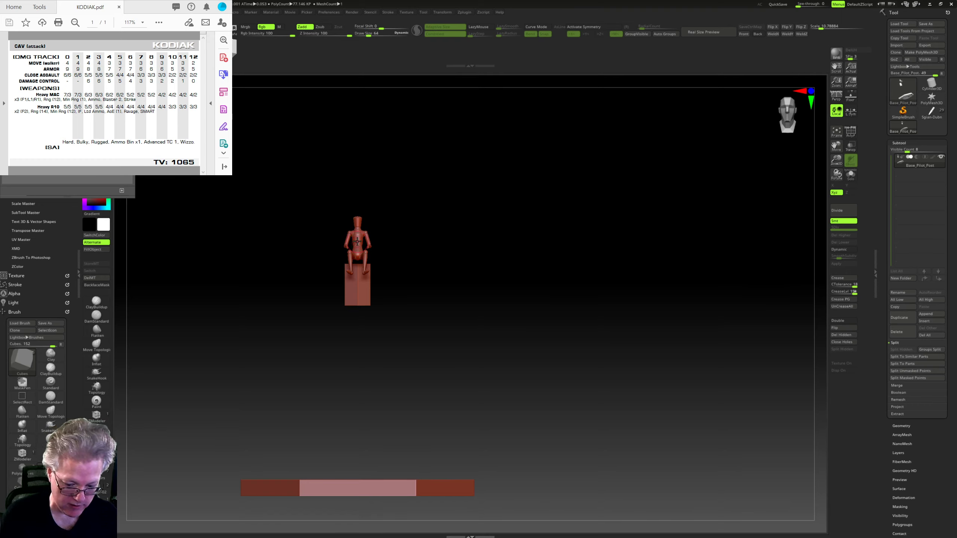
drag(357, 241, 392, 250)
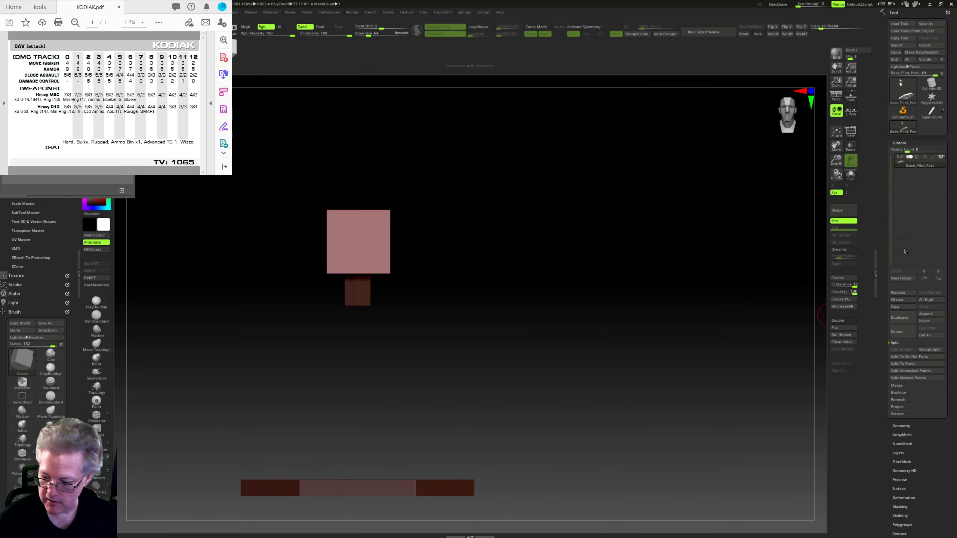
click(920, 363)
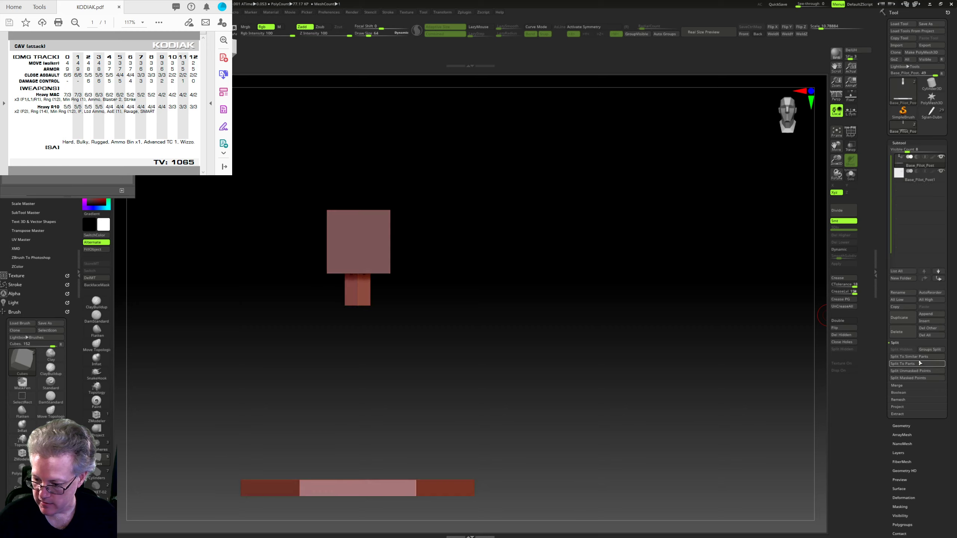
drag(750, 340, 786, 297)
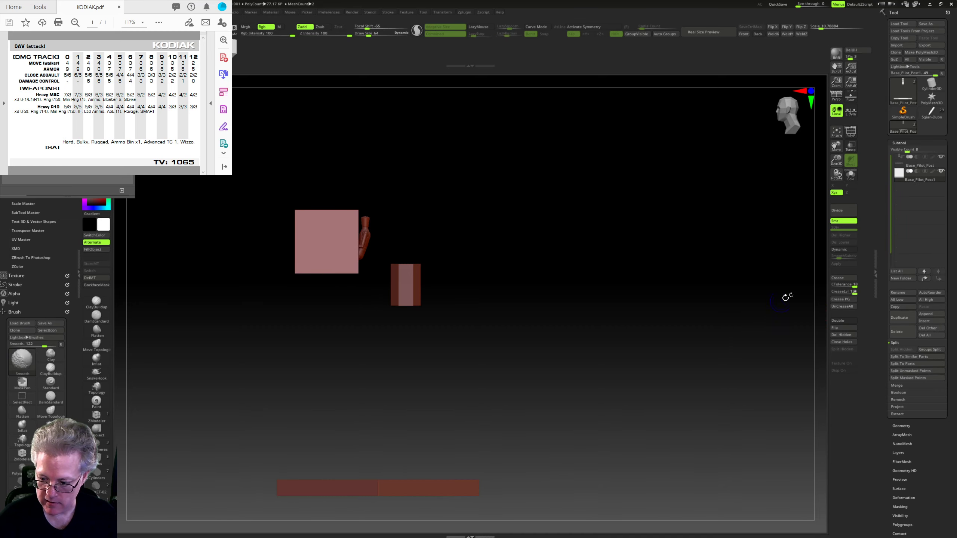
click(925, 271)
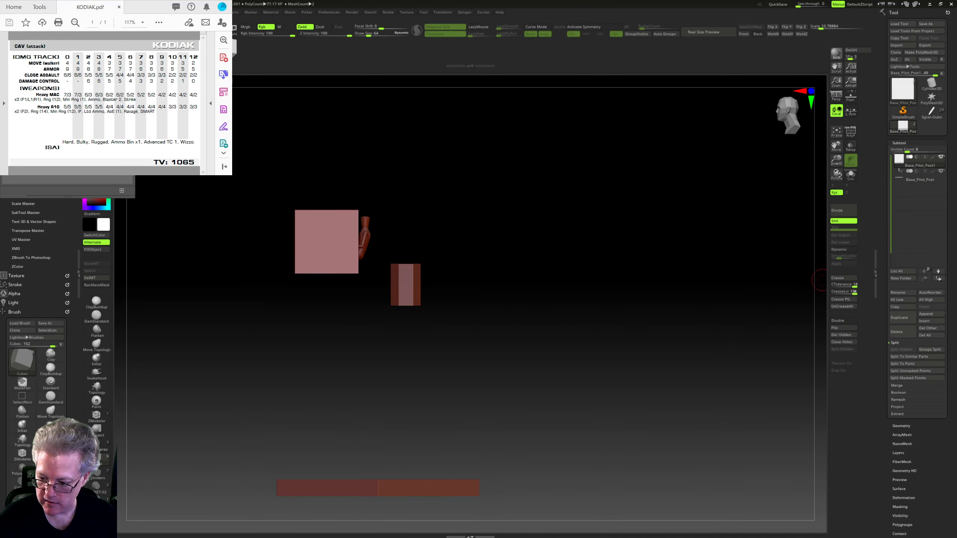
Step: Append a PolyMesh3D star as a new subtool and move it to the head of the subtool list
click(931, 314)
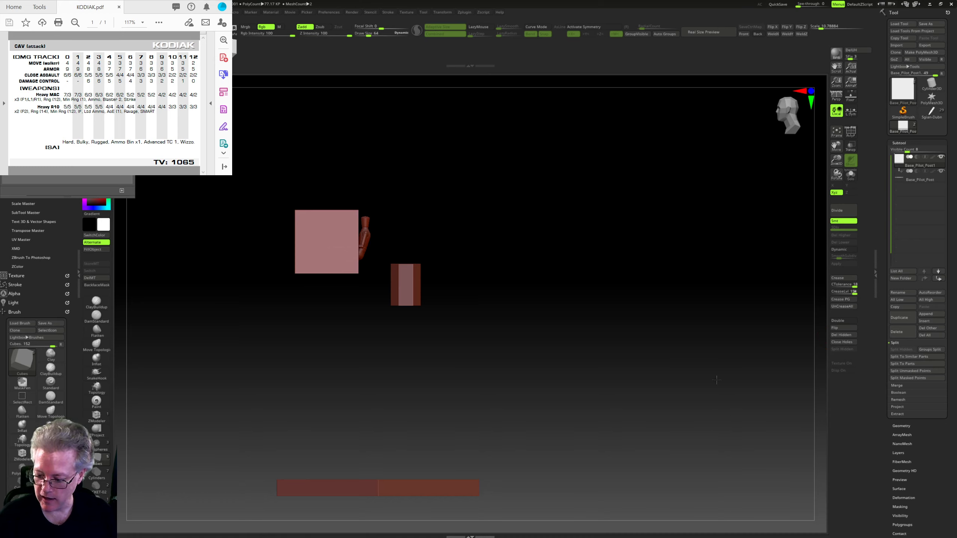
drag(717, 380, 687, 361)
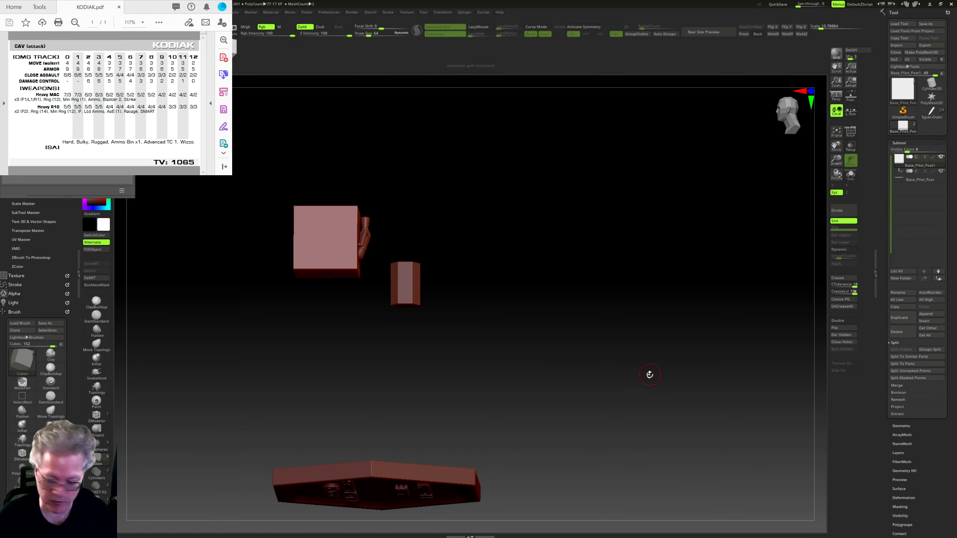
drag(642, 373, 654, 389)
click(930, 313)
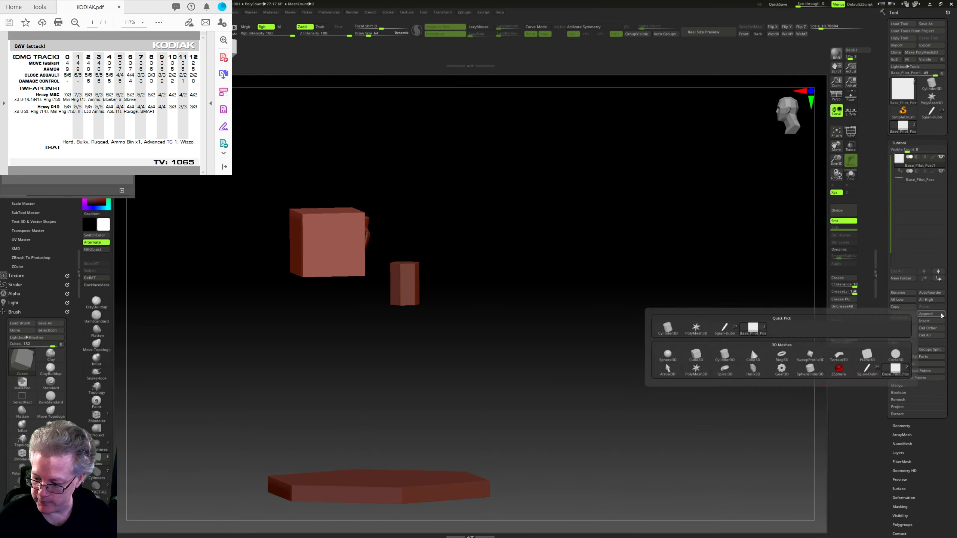
click(867, 352)
click(939, 315)
click(696, 328)
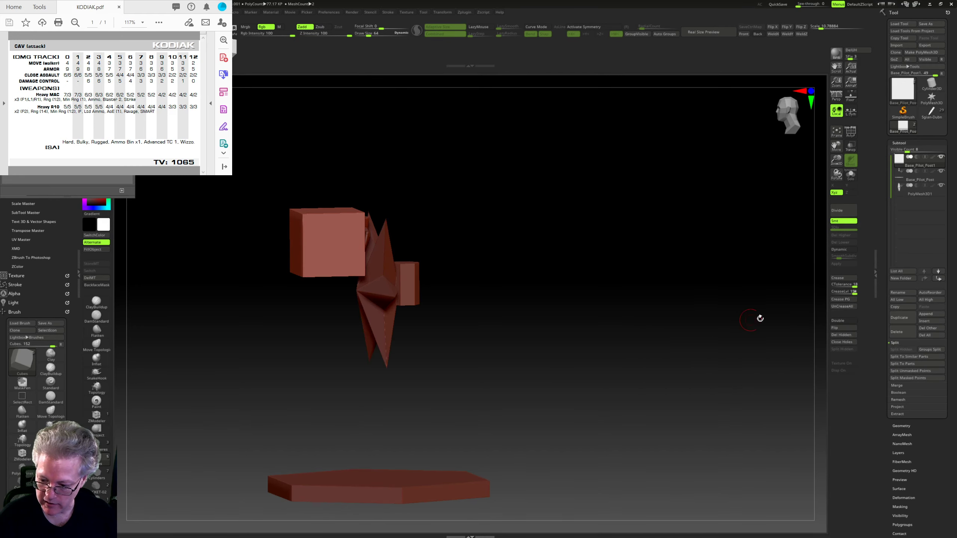
click(924, 278)
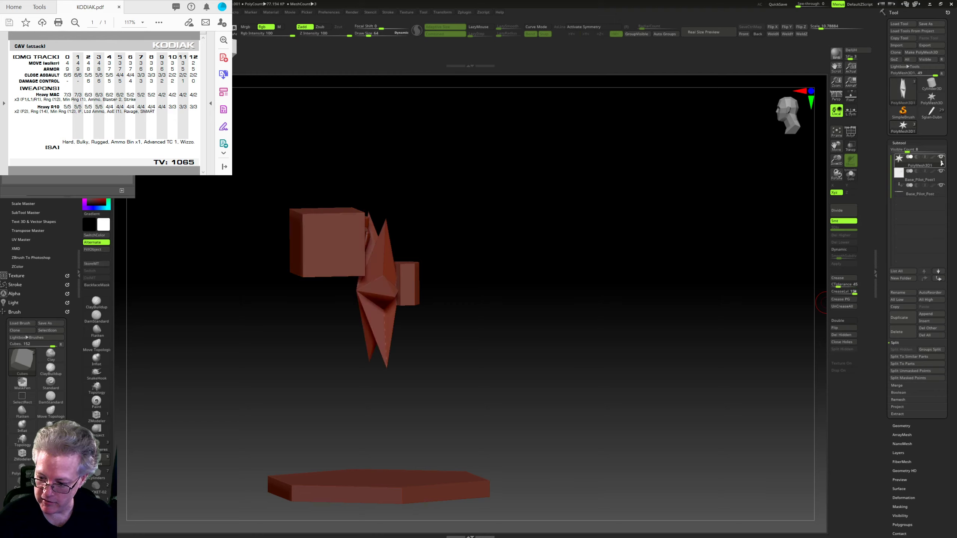
Step: Hide the star while the cube subtool is selected, and save the tool as Kodiak
mouse_move(622, 328)
shift+right_down()
mouse_move(705, 336)
mouse_move(656, 368)
mouse_move(688, 342)
mouse_move(678, 380)
mouse_move(673, 358)
mouse_move(668, 375)
shift+right_up()
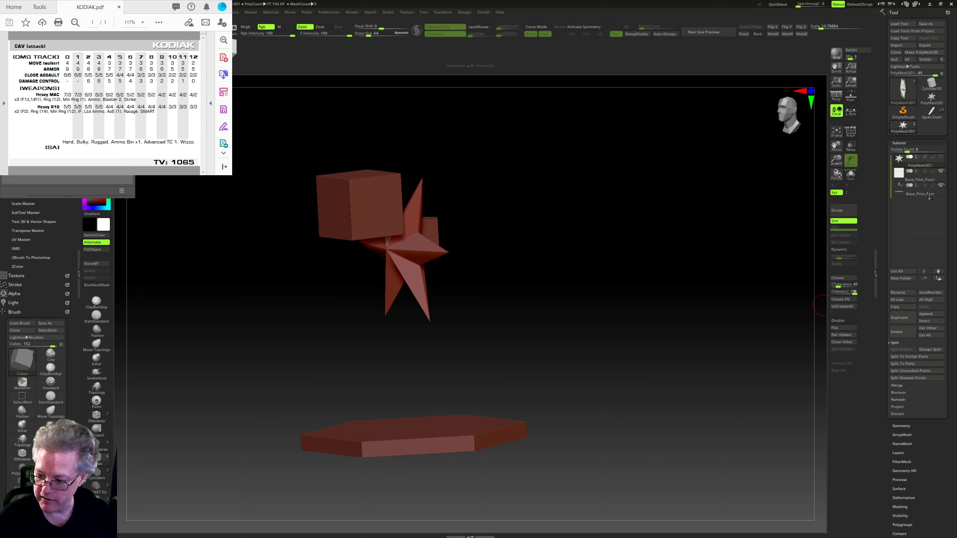
click(926, 182)
mouse_move(728, 364)
right_down()
mouse_move(703, 361)
mouse_move(731, 365)
right_up()
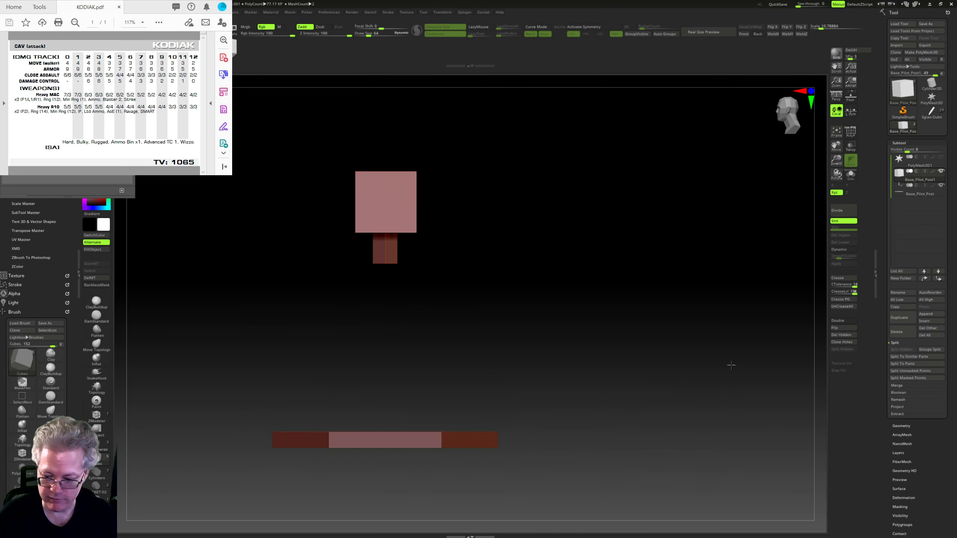
right_drag(823, 228, 795, 232)
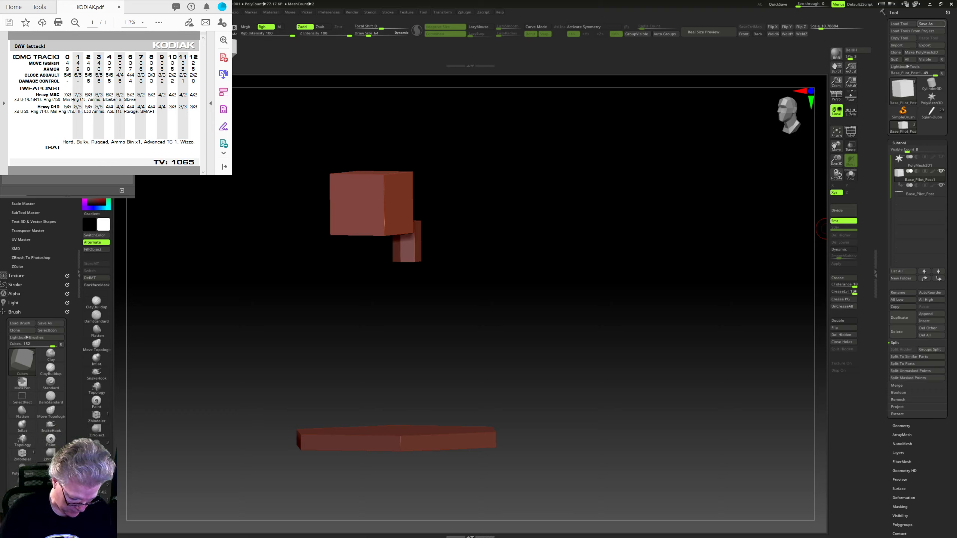
key(Return)
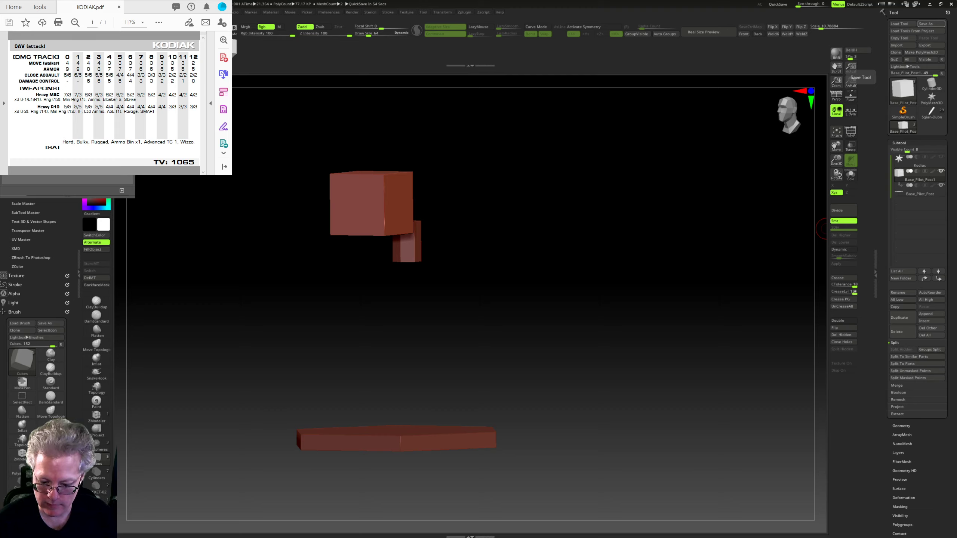
Step: Set the cube's X, Y and Z position to 0 in its geometry settings
shift+drag(608, 425, 630, 420)
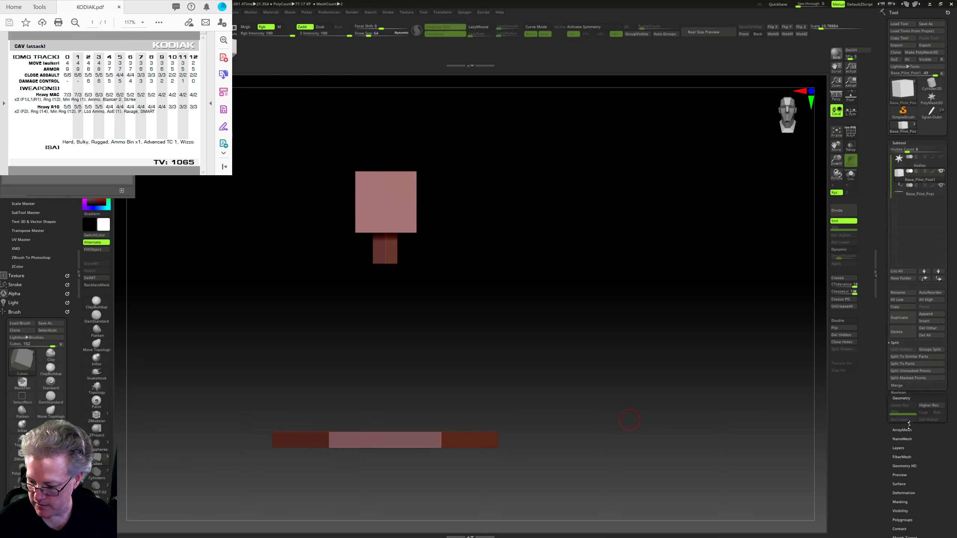
click(901, 426)
click(908, 281)
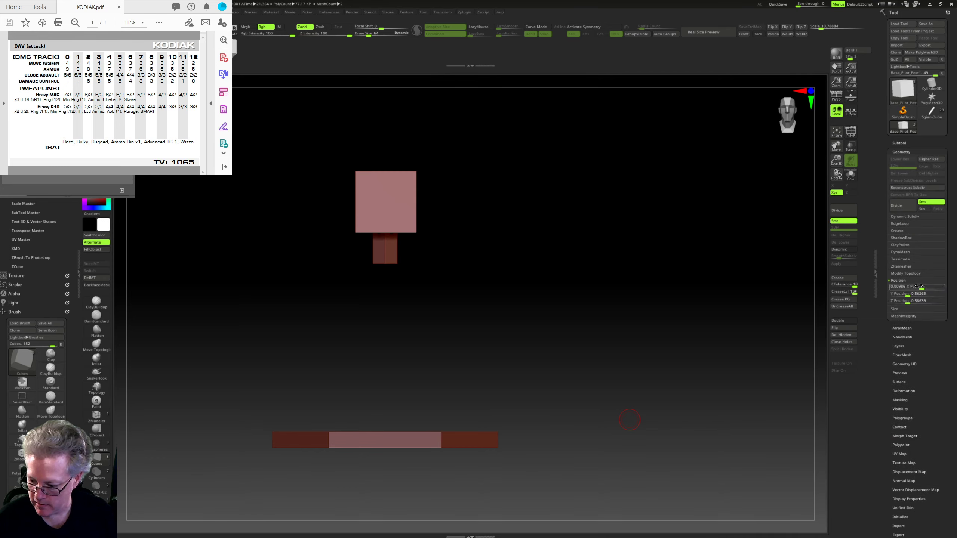
click(918, 286)
text(0)
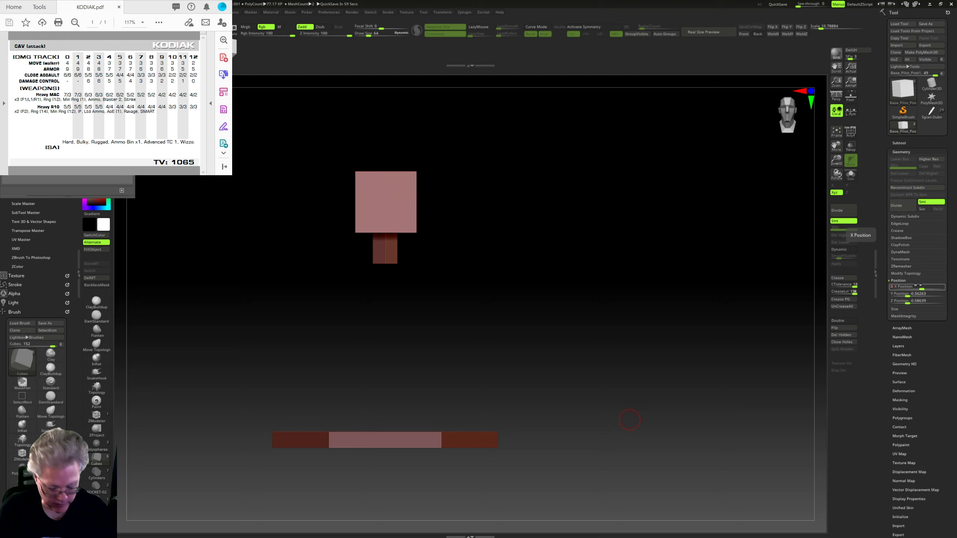
key(Tab)
text(0)
key(Tab)
text(0)
key(Tab)
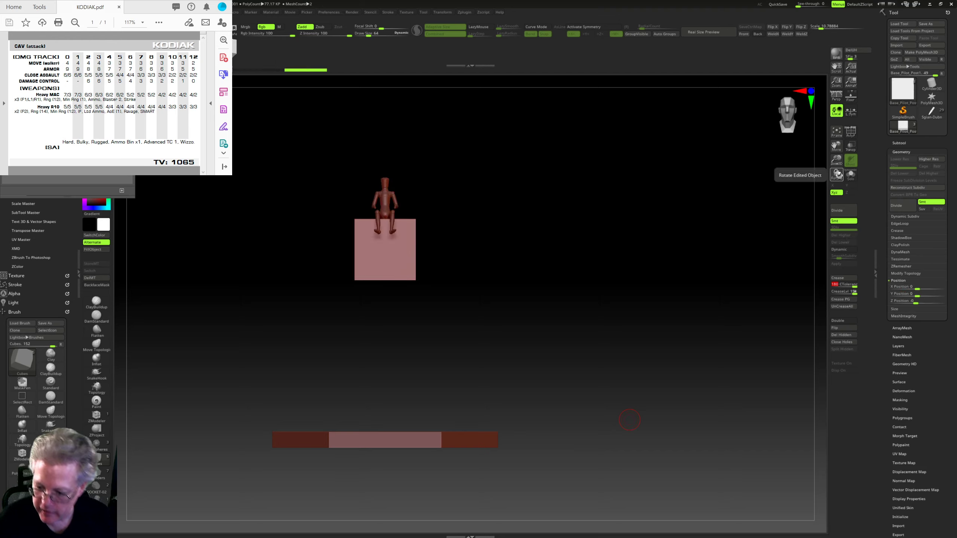
Step: Move the cube subtool straight up so it encloses the seated pilot's torso
right_drag(671, 331, 626, 347)
mouse_move(625, 347)
mouse_down()
mouse_move(679, 400)
mouse_move(656, 395)
mouse_move(656, 417)
mouse_move(675, 398)
mouse_move(657, 441)
mouse_move(647, 397)
mouse_move(685, 337)
mouse_move(714, 359)
mouse_move(692, 390)
mouse_up()
click(899, 142)
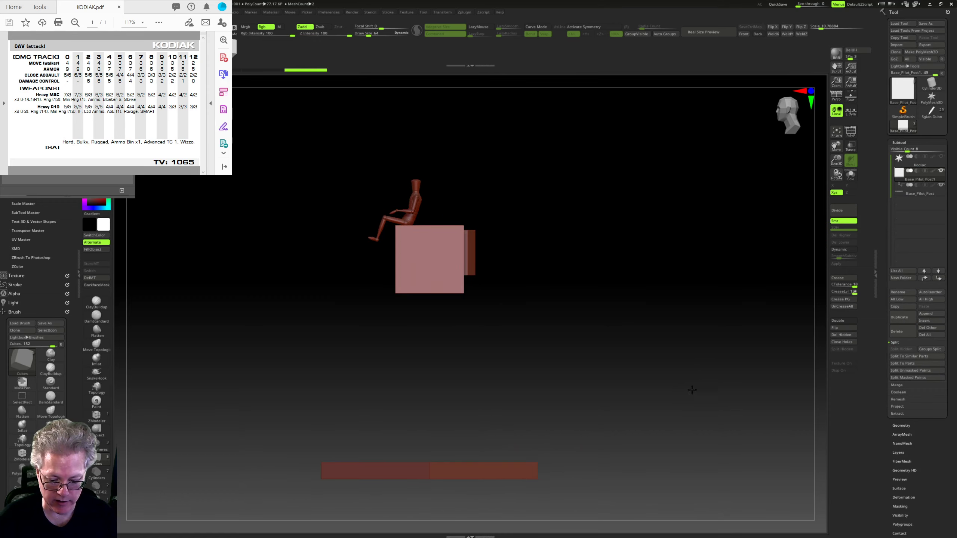
key(w)
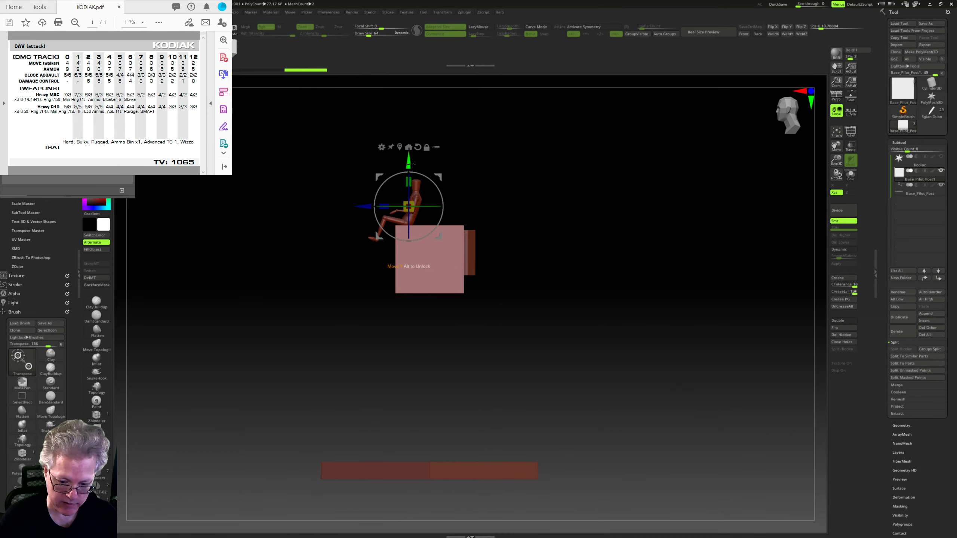
drag(411, 164, 409, 128)
drag(535, 223, 608, 248)
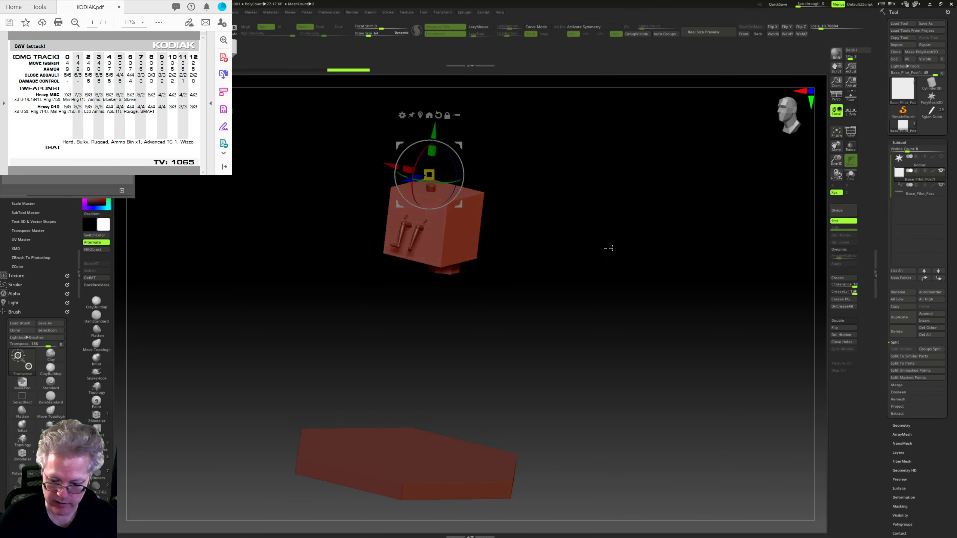
Step: Turn on ghosted transparency and the polyframe display to view the cube and pilot from the side
click(850, 146)
shift+drag(705, 246, 572, 294)
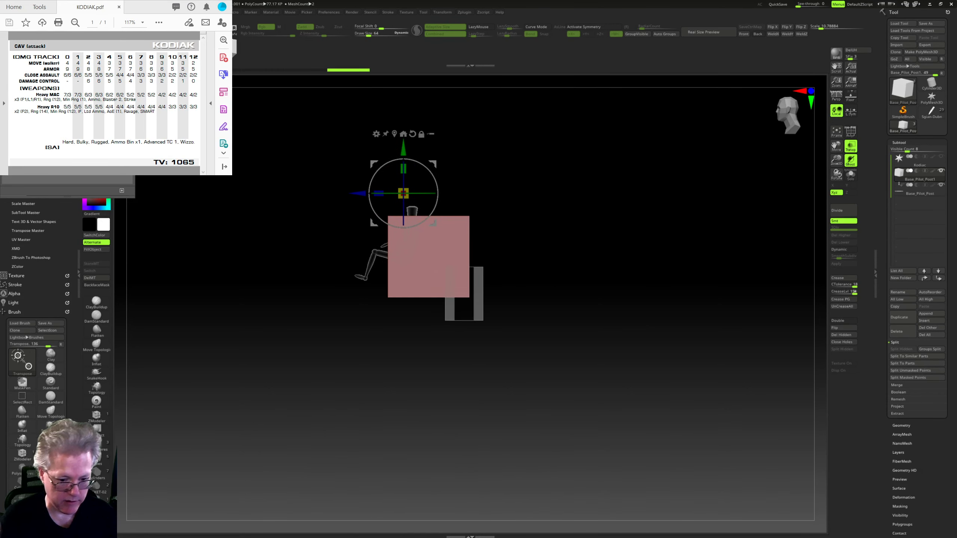
key(q)
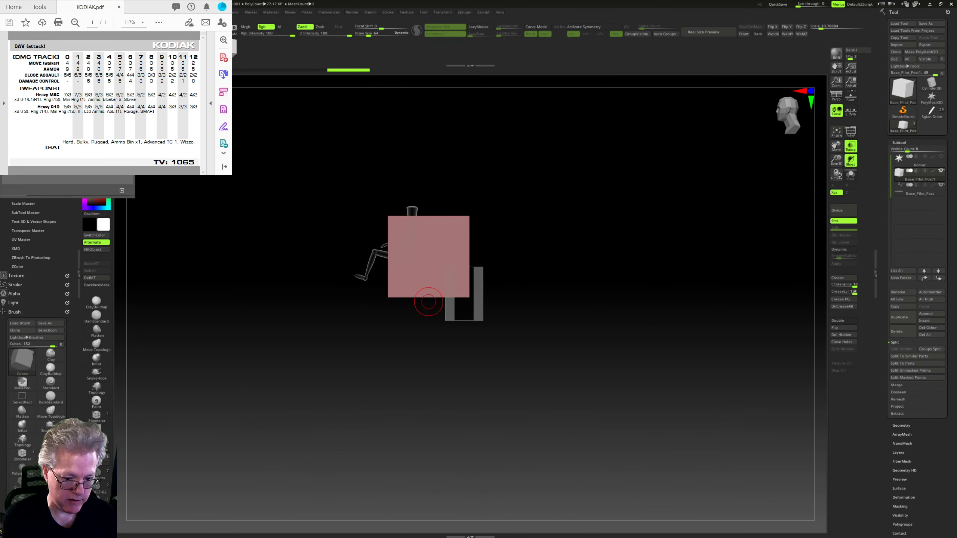
key(w)
drag(429, 257, 445, 257)
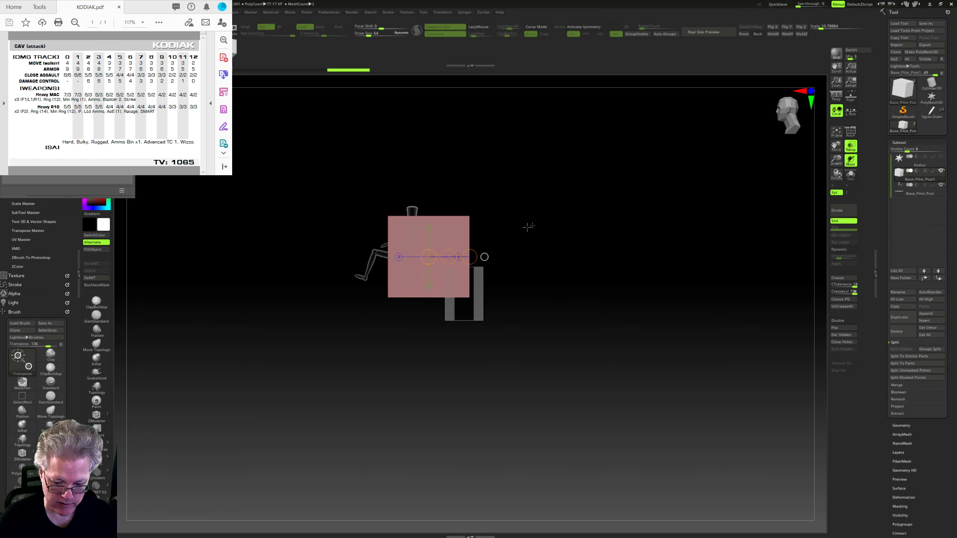
click(856, 131)
Step: Stretch the cube in width and depth into a low, broad box around the seated pilot's torso
shift+drag(674, 259, 625, 253)
mouse_move(454, 247)
mouse_down()
mouse_move(497, 248)
mouse_move(468, 250)
mouse_up()
drag(466, 249, 494, 249)
shift+drag(503, 293, 534, 300)
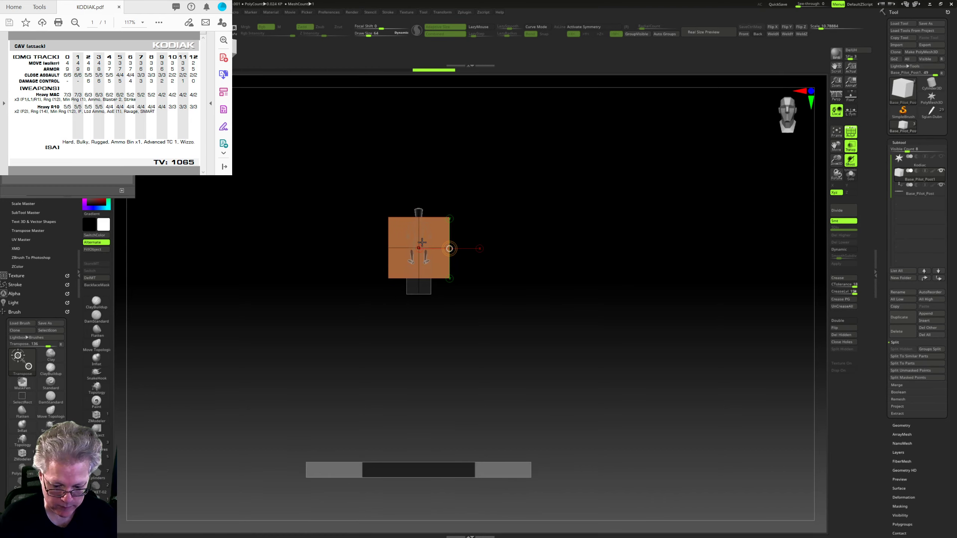
drag(459, 249, 517, 390)
Step: Select the hex base subtool and measure the mech's intended height upward from it with the transpose line
alt+click(427, 444)
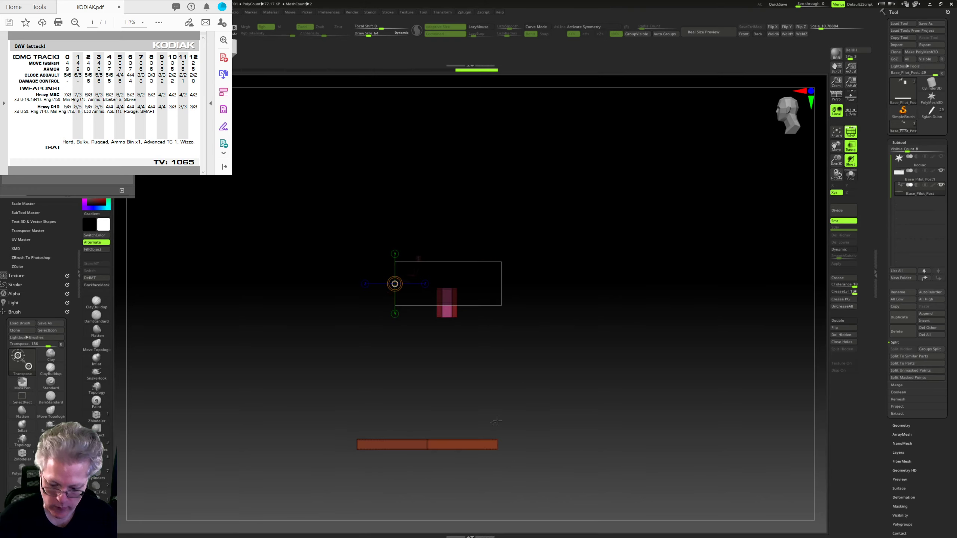
mouse_move(427, 440)
mouse_down()
mouse_move(433, 148)
mouse_move(508, 196)
mouse_move(494, 241)
mouse_move(548, 261)
mouse_move(532, 259)
mouse_move(564, 322)
mouse_up()
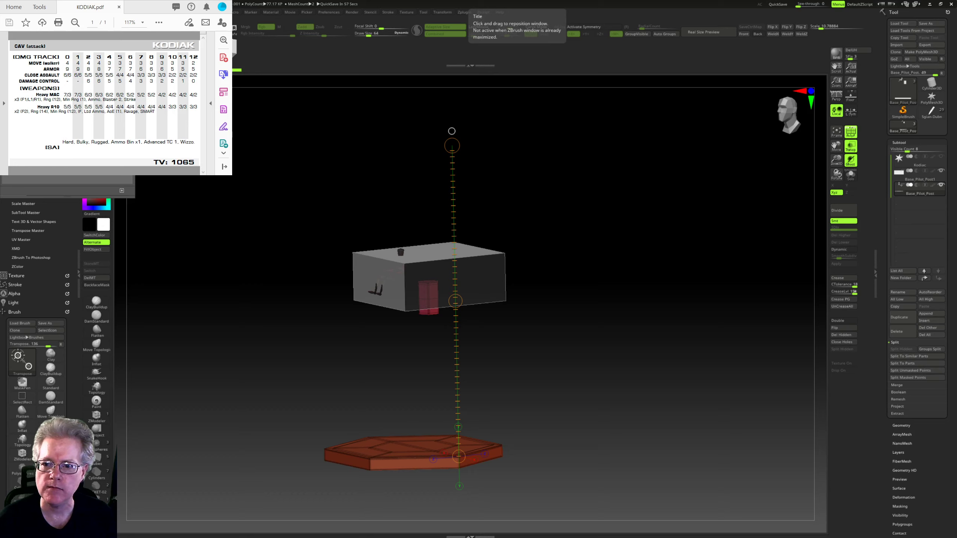
mouse_move(602, 313)
mouse_down()
mouse_move(599, 335)
mouse_move(613, 327)
mouse_move(640, 336)
mouse_move(607, 351)
mouse_move(603, 368)
mouse_move(651, 361)
mouse_move(646, 392)
mouse_move(687, 380)
mouse_move(669, 380)
mouse_move(680, 363)
mouse_move(667, 365)
mouse_up()
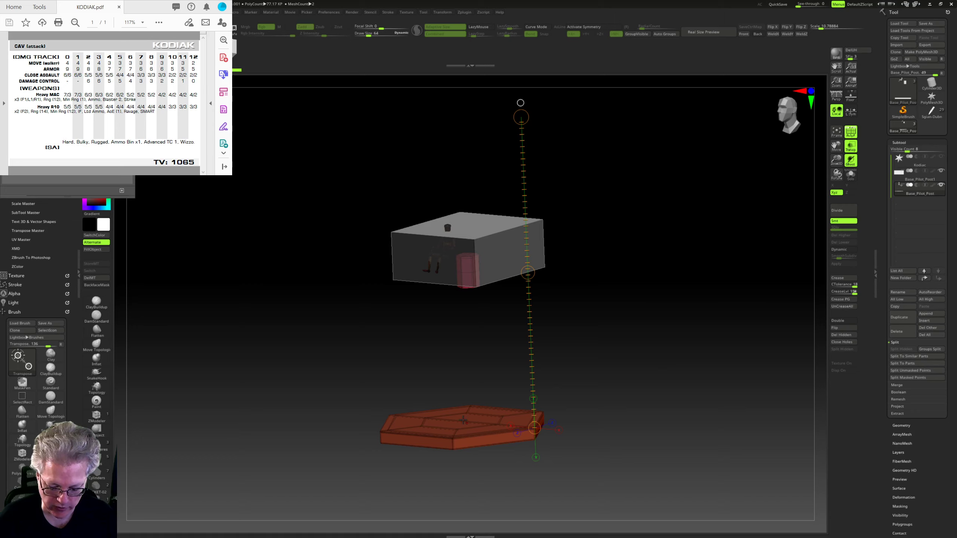
click(498, 424)
drag(607, 380, 635, 418)
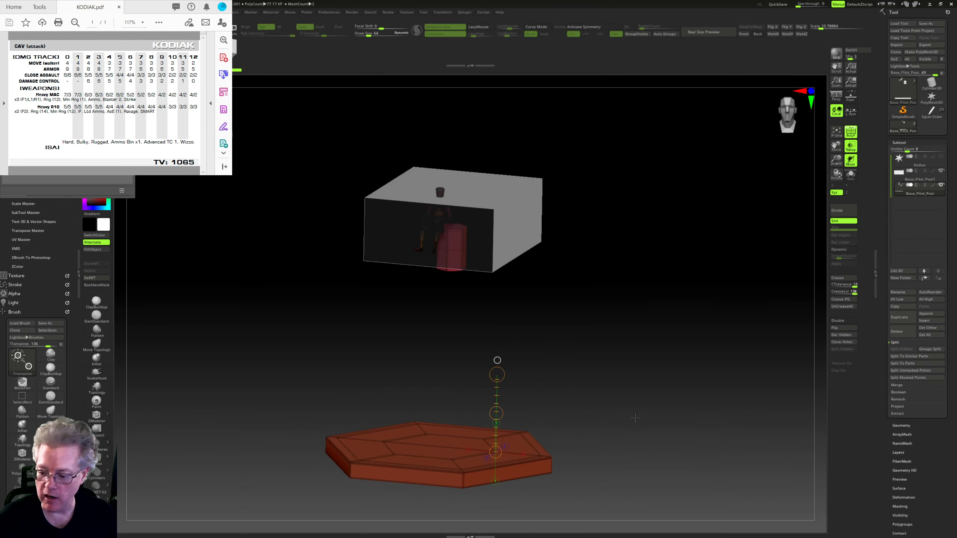
shift+drag(846, 230, 612, 335)
drag(502, 371, 501, 147)
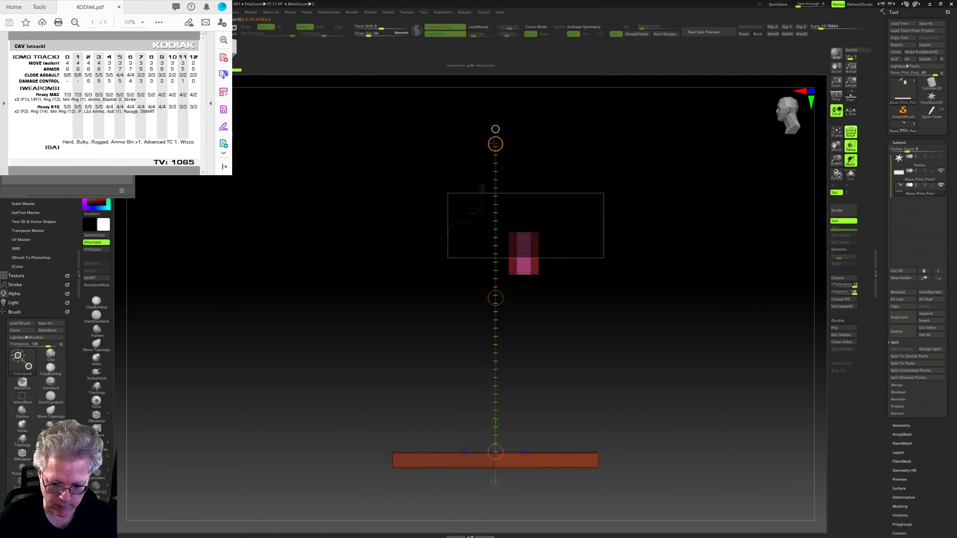
shift+drag(640, 302, 648, 339)
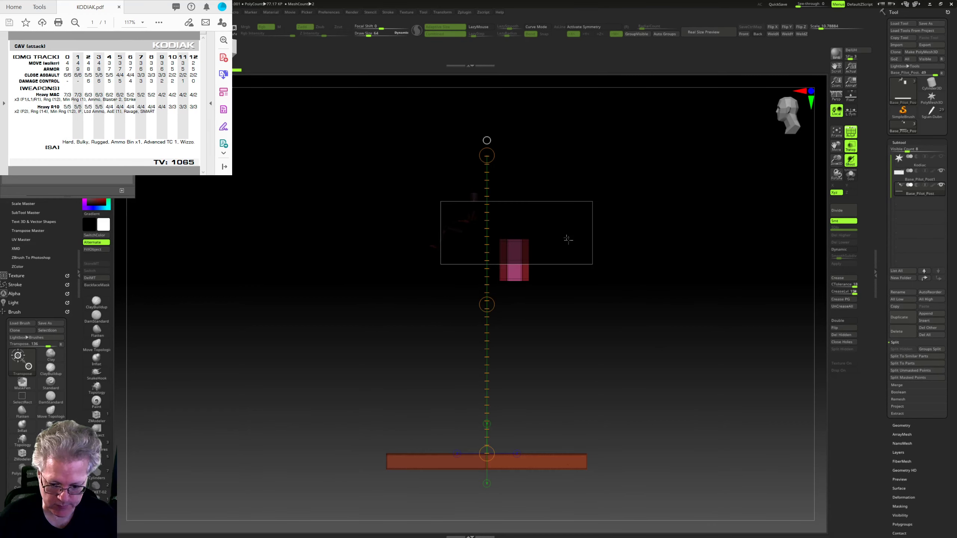
drag(492, 151, 492, 90)
ctrl+right_drag(519, 141, 479, 177)
drag(466, 176, 470, 142)
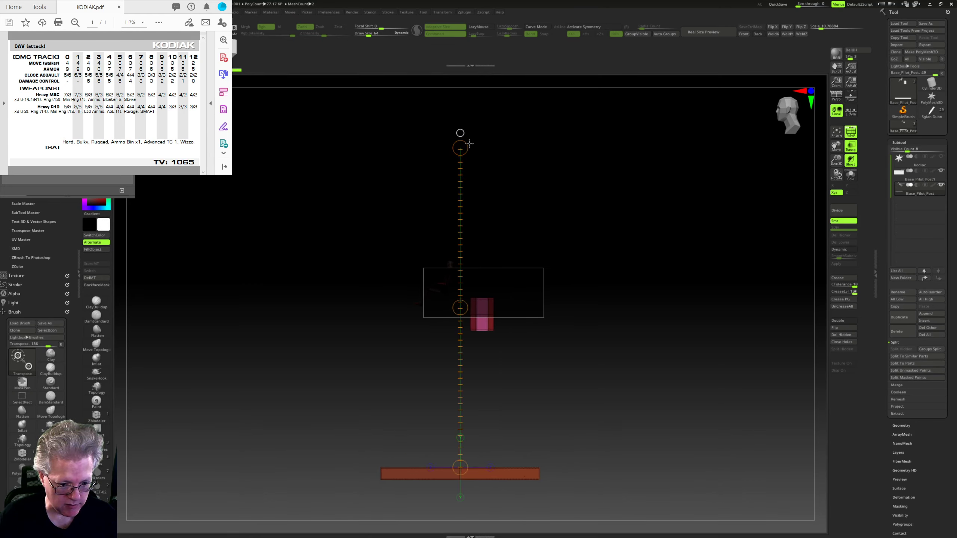
Step: Select the box subtool, raise it above the pilot's head and increase its height to about twice as tall
click(919, 176)
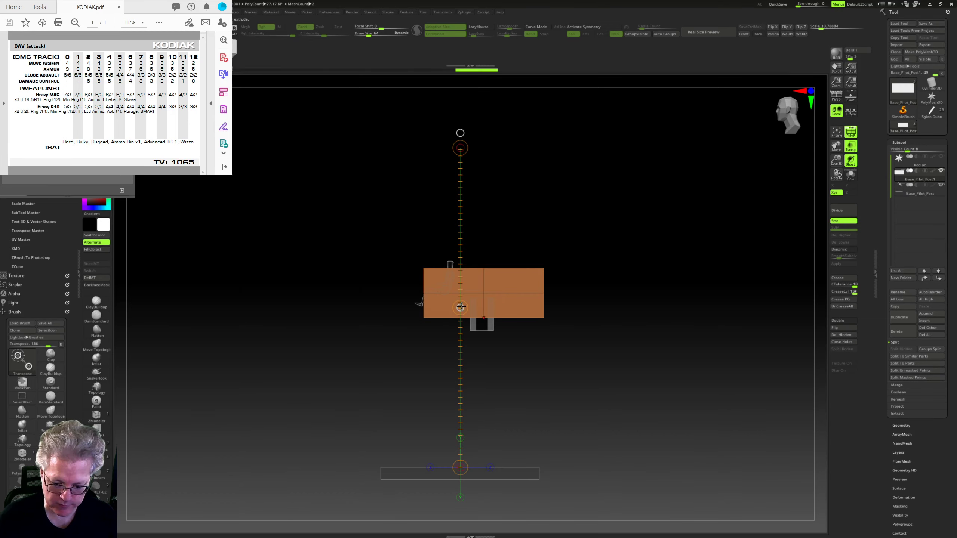
drag(460, 307, 479, 188)
mouse_move(479, 188)
right_down()
mouse_move(551, 254)
mouse_move(548, 269)
mouse_move(542, 249)
right_up()
drag(421, 197, 422, 291)
click(445, 243)
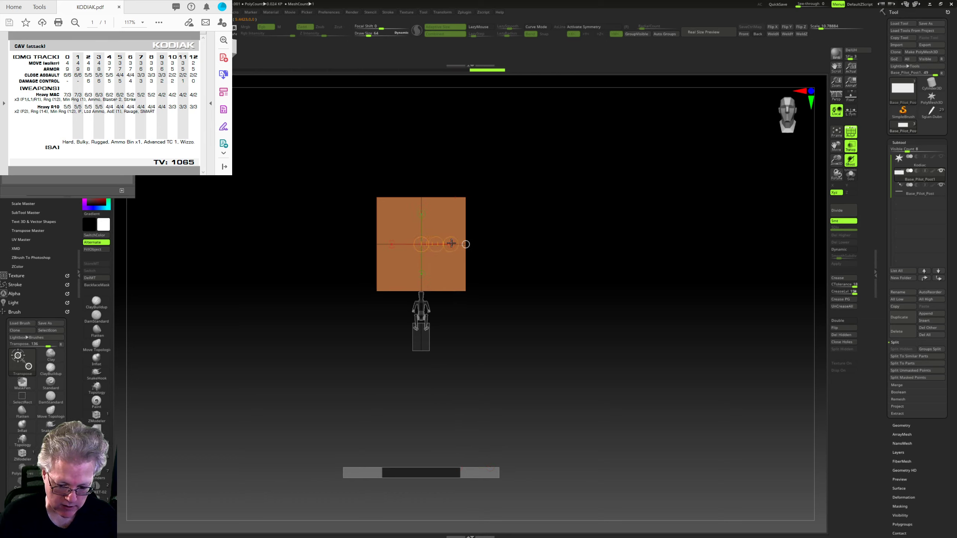
Step: Widen the box evenly to both sides and shift it slightly forward over the pilot
drag(468, 245, 478, 245)
right_drag(500, 235, 587, 279)
alt+right_drag(587, 278, 558, 244)
ctrl+right_drag(577, 347, 585, 317)
alt+right_drag(585, 317, 607, 325)
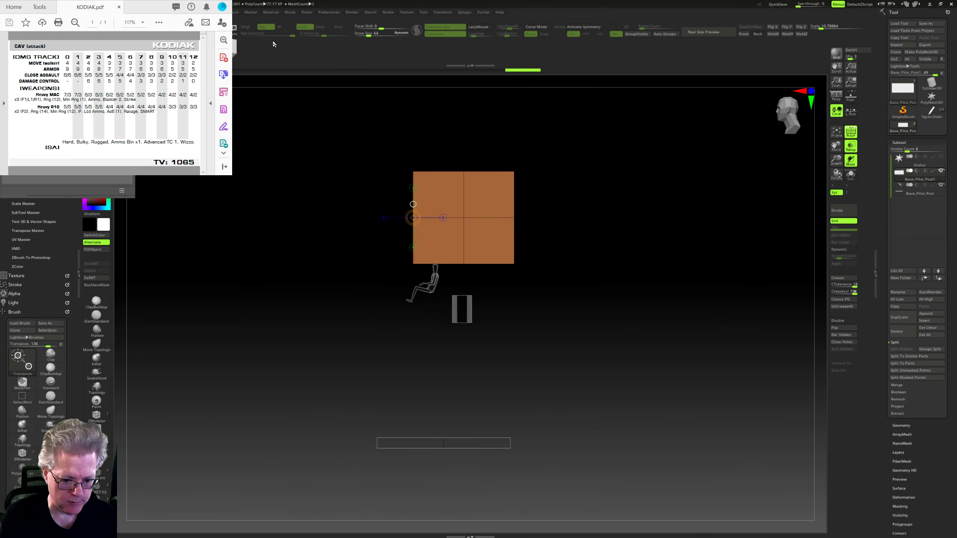
mouse_move(464, 218)
mouse_down()
mouse_move(574, 218)
mouse_move(512, 218)
mouse_up()
right_drag(509, 256, 576, 266)
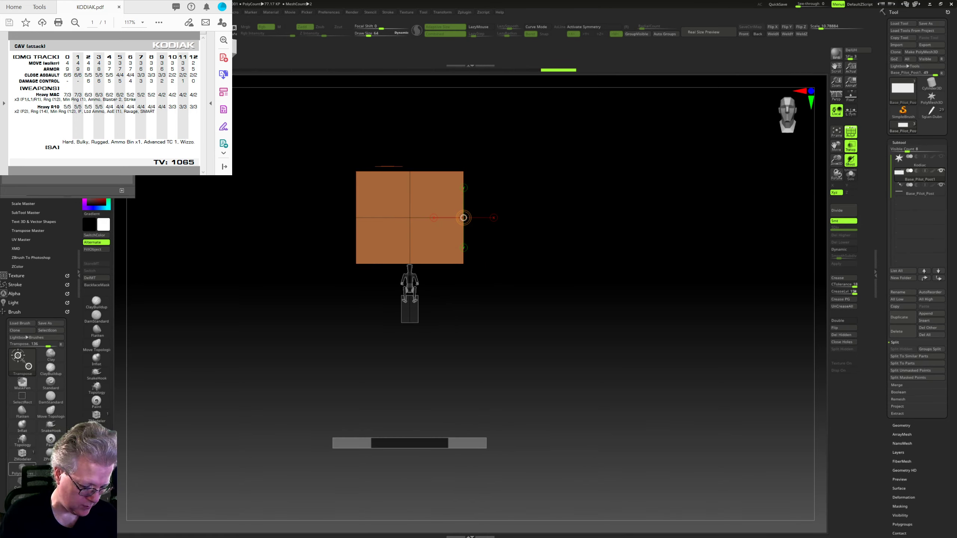
Step: Insert a cylinder with the Cylinders brush on the lower middle of the box's side face
key(ctrl+shift+z)
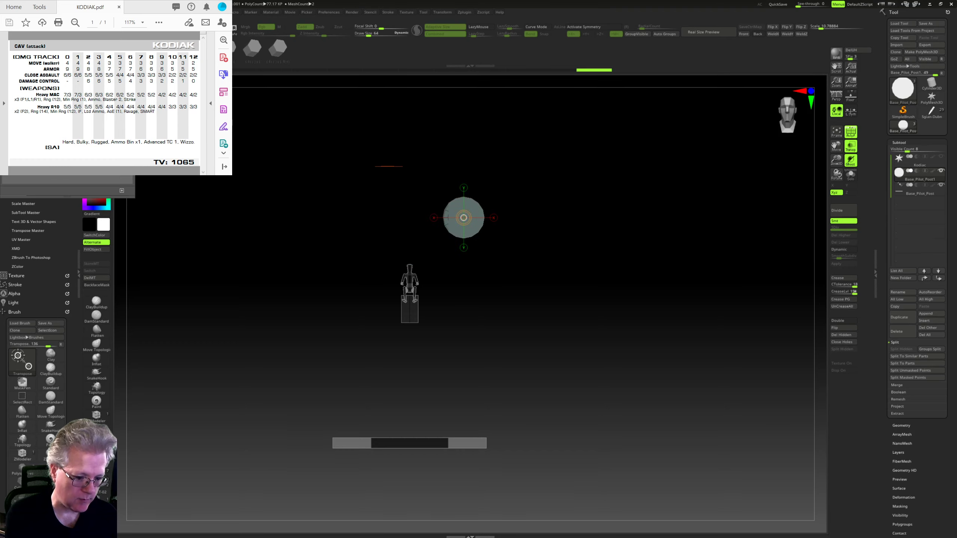
key(ctrl+z)
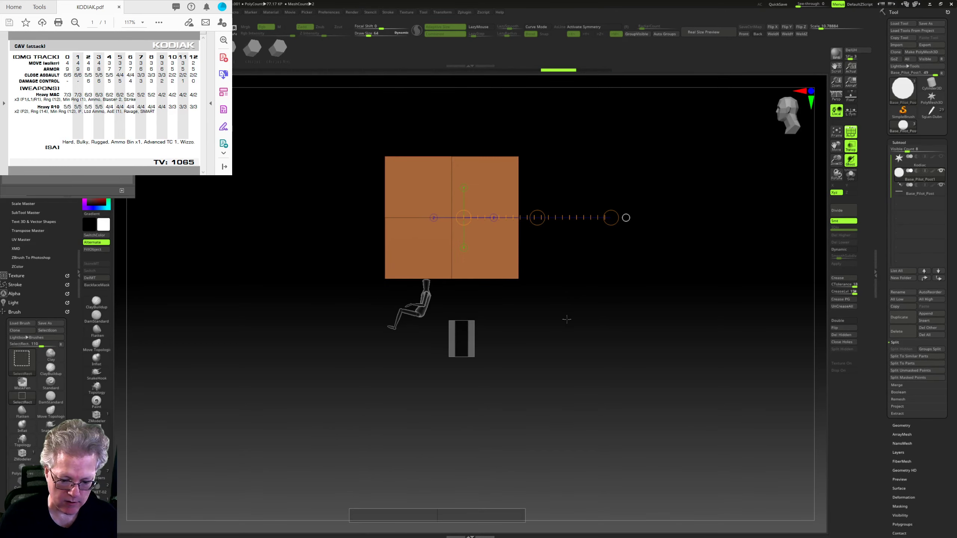
key(q)
right_drag(386, 328, 557, 379)
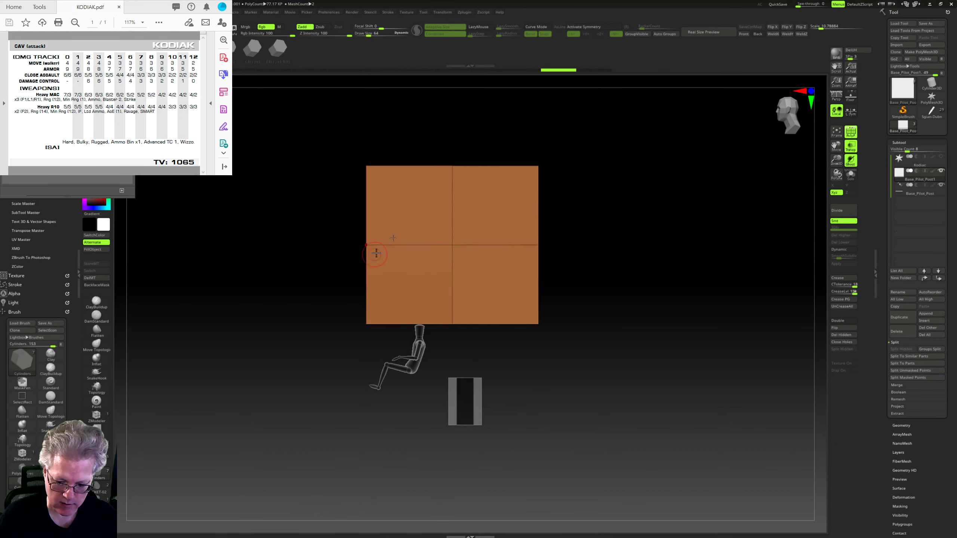
drag(452, 282, 452, 319)
right_drag(542, 324, 592, 301)
drag(591, 300, 555, 261)
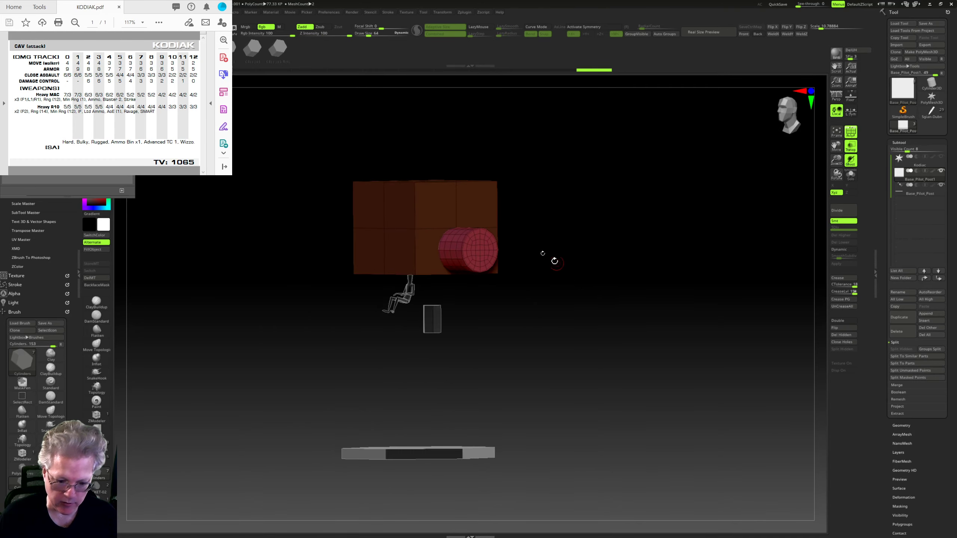
Step: Adjust the cylinder against the box's side and split the unmasked points into a separate subtool
key(w)
ctrl+right_drag(570, 200, 637, 278)
drag(590, 249, 560, 249)
shift+right_drag(562, 264, 527, 297)
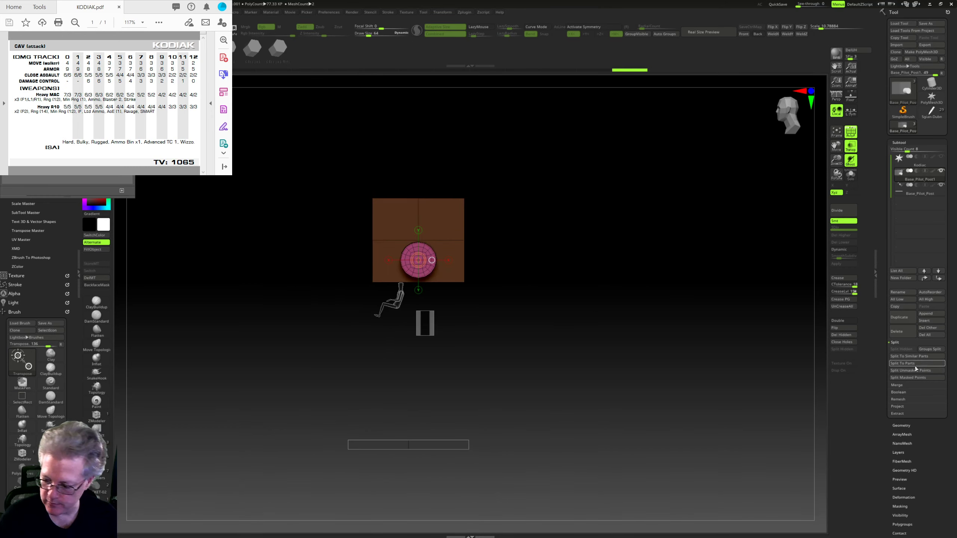
click(927, 371)
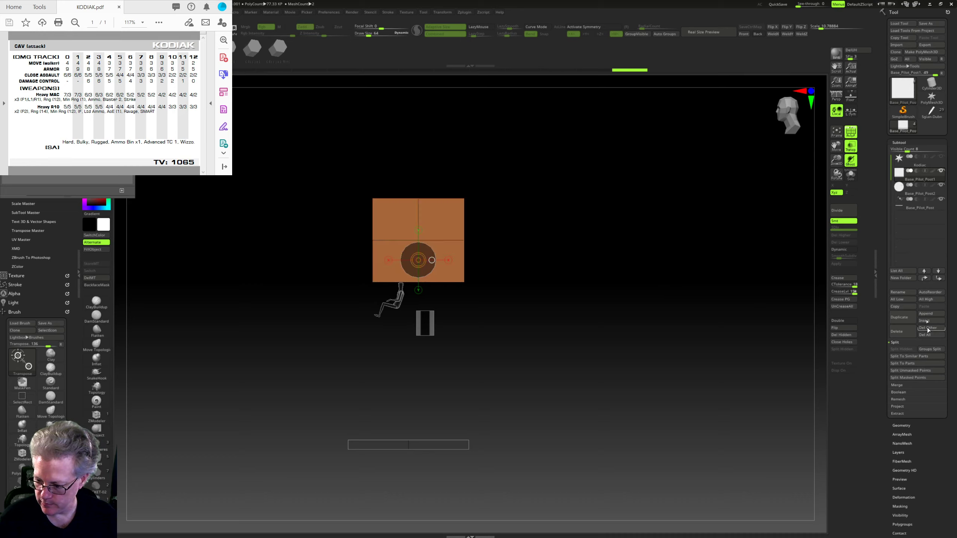
Step: Select the cylinder subtool, duplicate the cylinder below the original and shift the copy inward toward the pilot's seat post
mouse_move(656, 241)
ctrl+right_down()
mouse_move(627, 276)
mouse_move(622, 248)
ctrl+right_up()
shift+drag(417, 203, 564, 203)
key(ctrl)
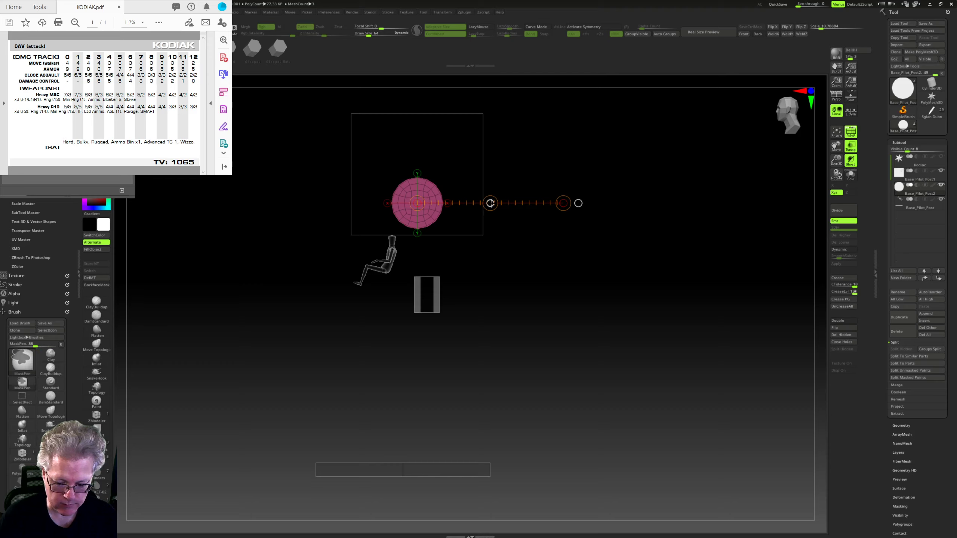
ctrl+drag(494, 218, 508, 293)
key(ctrl+z)
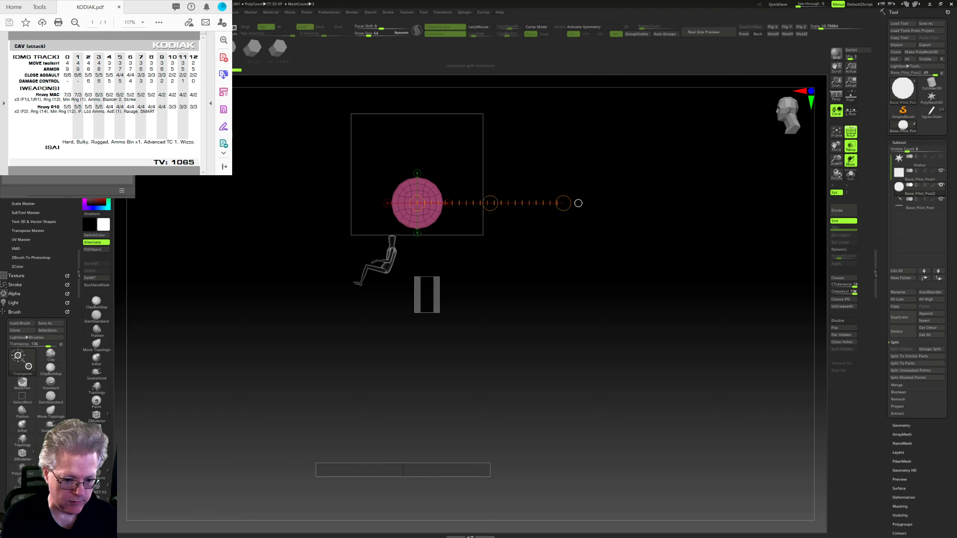
ctrl+drag(490, 203, 488, 305)
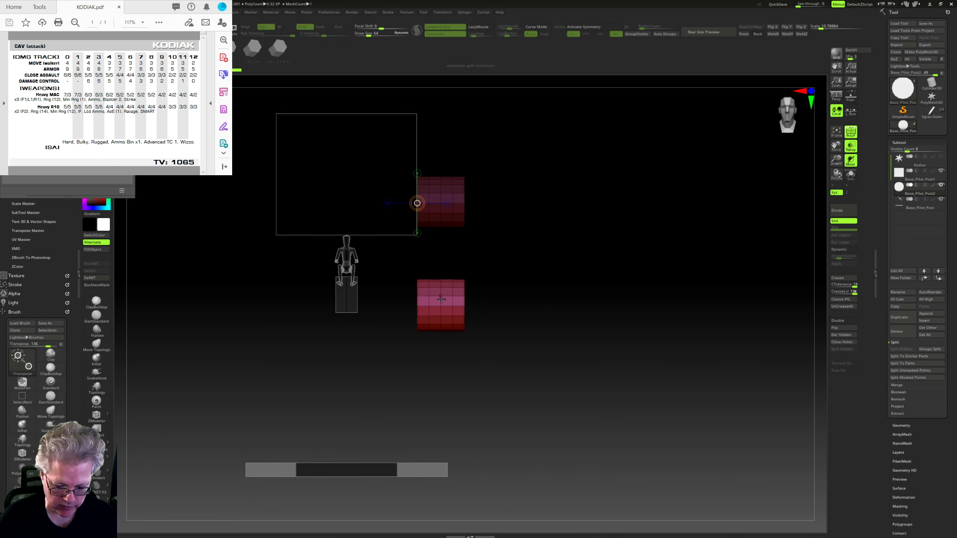
mouse_move(441, 299)
mouse_down()
mouse_move(535, 306)
mouse_move(445, 309)
mouse_up()
Step: Duplicate the second cylinder farther down to place a third joint above the hex base
drag(528, 338, 586, 306)
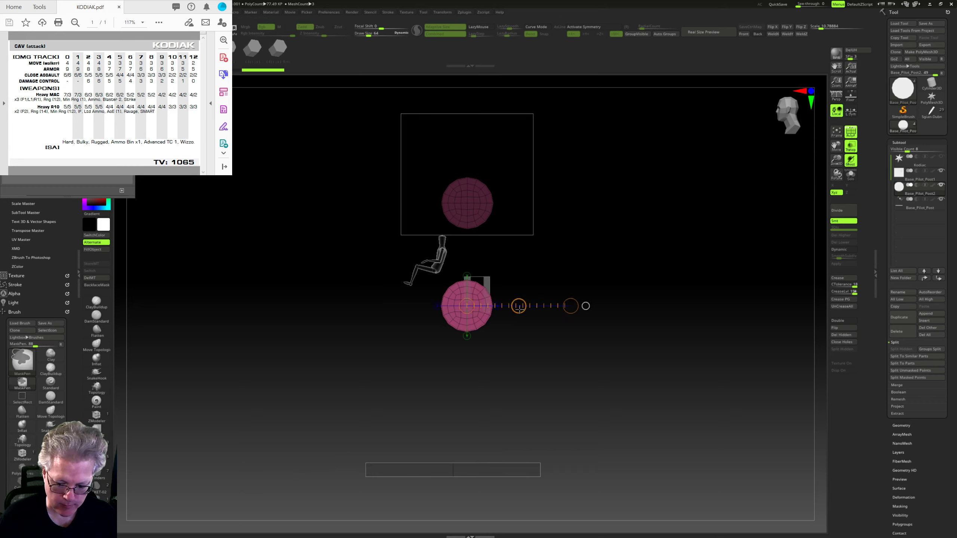
ctrl+drag(519, 306, 513, 387)
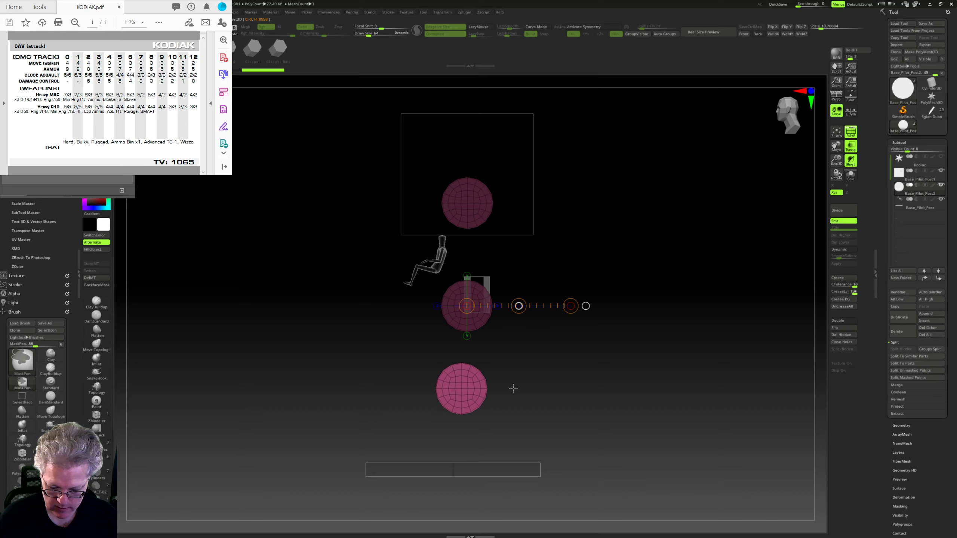
key(ctrl+shift+z)
shift+drag(528, 381, 520, 384)
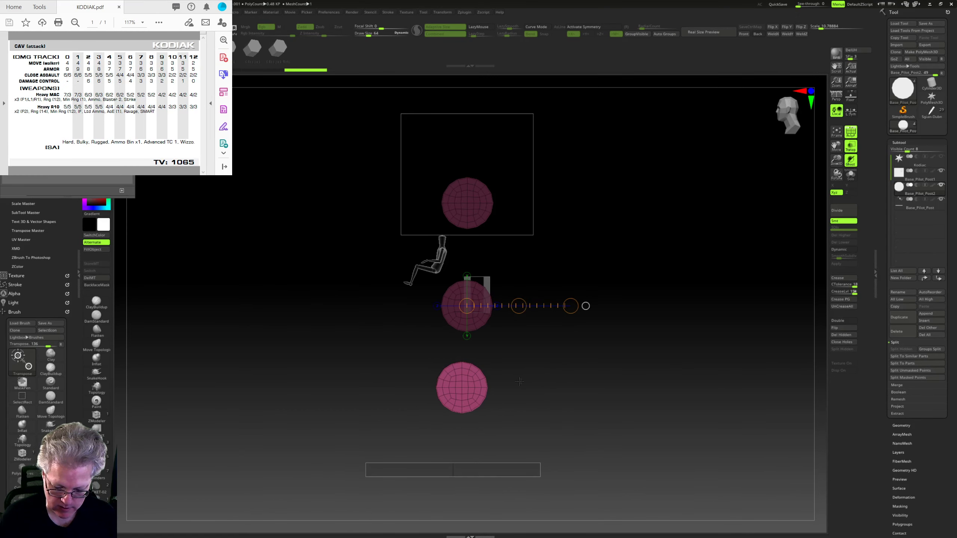
ctrl+drag(520, 307, 594, 305)
key(ctrl+z)
Step: Scale the lowest cylinder down to roughly two thirds of the size of the ones above it
mouse_move(594, 354)
mouse_down()
mouse_move(539, 386)
mouse_move(588, 379)
mouse_move(591, 333)
mouse_up()
mouse_move(440, 346)
shift+mouse_down()
mouse_move(612, 347)
mouse_move(548, 347)
shift+mouse_up()
drag(493, 320, 575, 233)
ctrl+right_drag(575, 233, 594, 232)
alt+drag(593, 233, 568, 282)
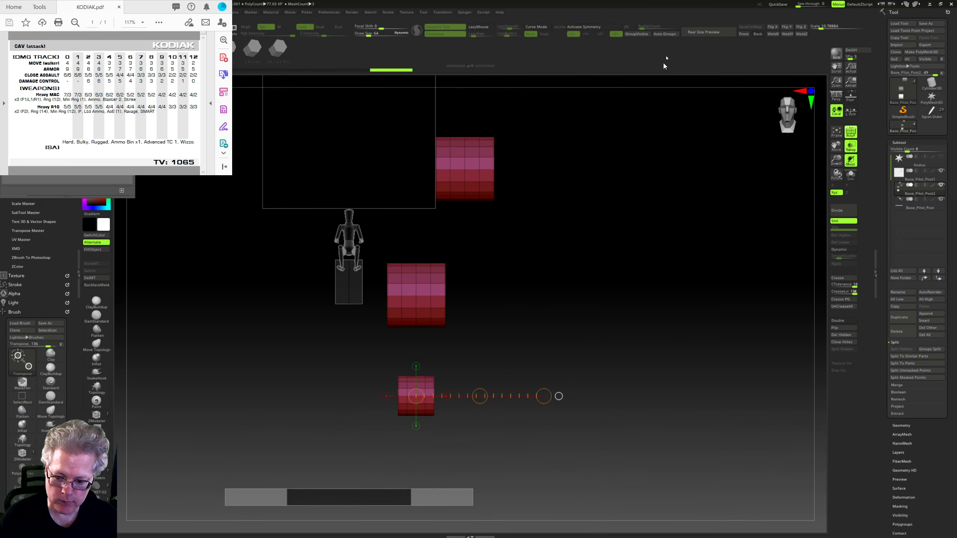
Step: Give the cylinders separate polygroups with Auto Groups and scale the middle one to a size between the other two
click(665, 34)
mouse_move(433, 292)
ctrl+mouse_down()
mouse_move(433, 266)
mouse_move(545, 300)
mouse_move(510, 303)
ctrl+mouse_up()
drag(573, 223, 542, 221)
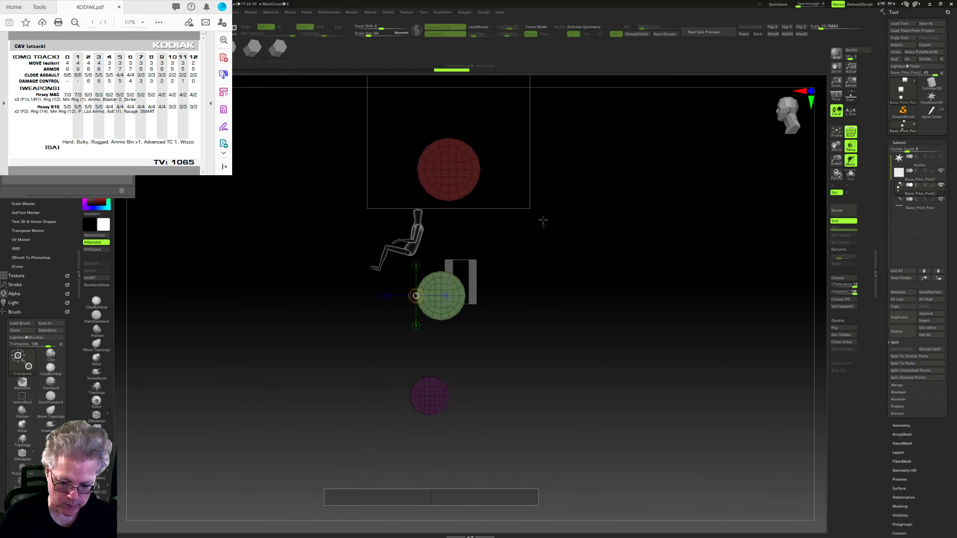
ctrl+drag(569, 260, 593, 365)
key(w)
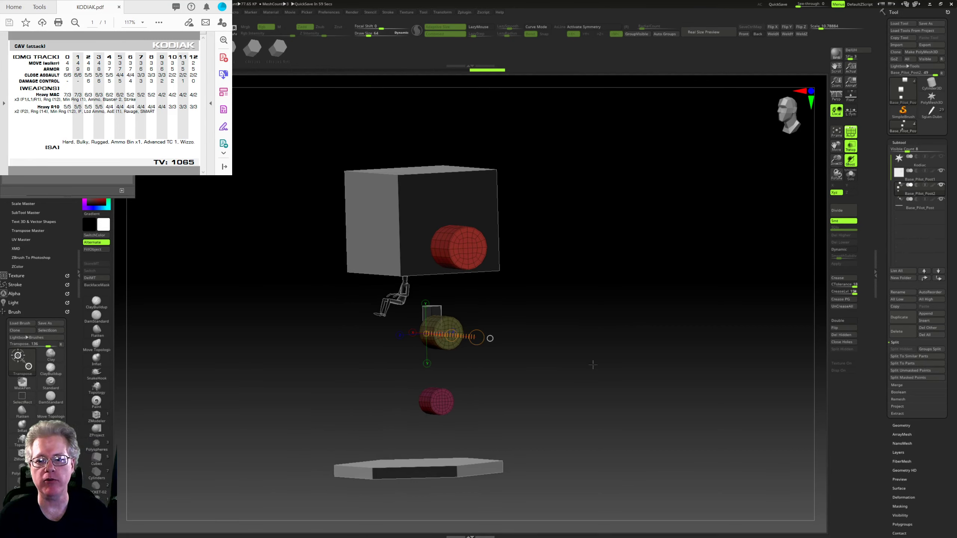
mouse_move(615, 388)
right_down()
mouse_move(622, 396)
mouse_move(594, 338)
mouse_move(619, 369)
right_up()
drag(619, 369, 637, 415)
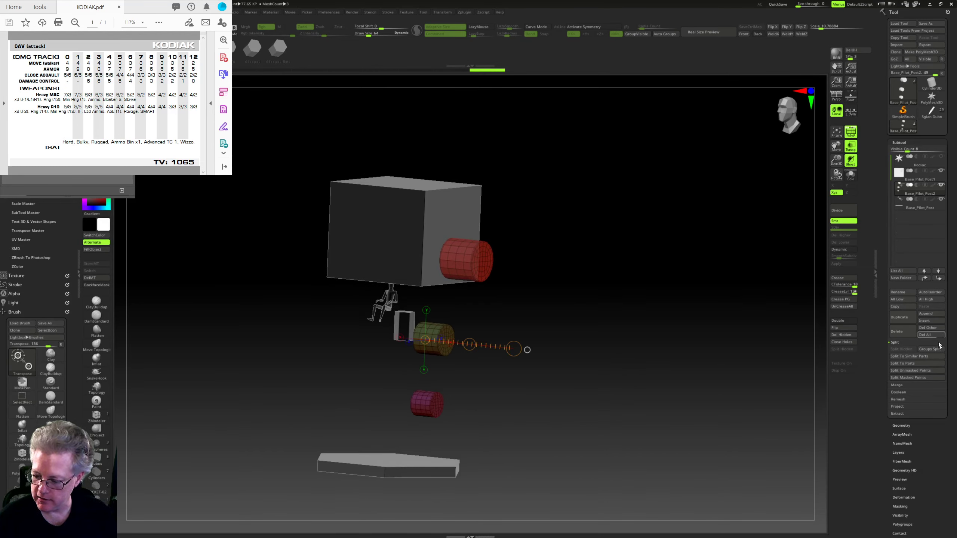
Step: Append a ZSphere as a new subtool and select it
click(929, 314)
click(840, 368)
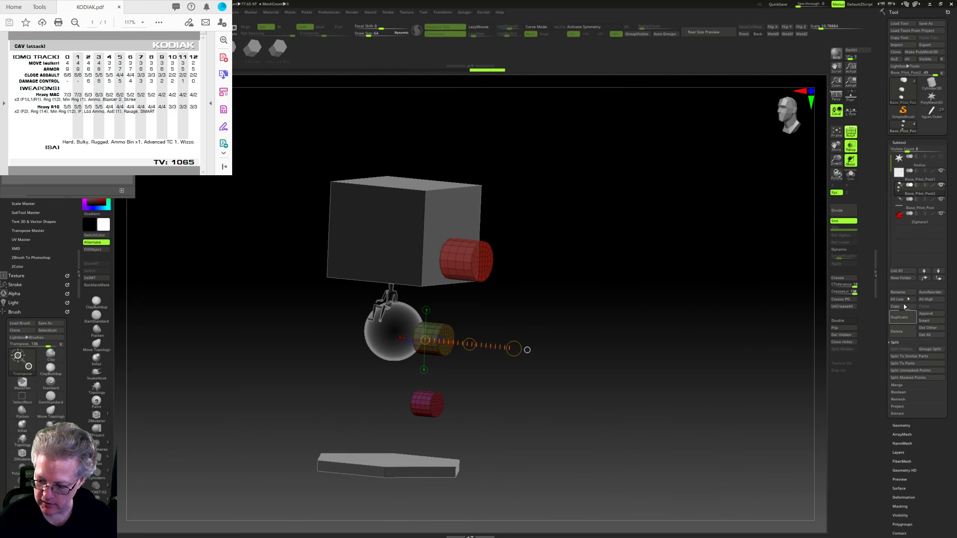
click(916, 223)
drag(671, 374, 712, 377)
mouse_move(673, 409)
alt+mouse_down()
mouse_move(662, 337)
mouse_move(656, 377)
mouse_move(667, 391)
alt+mouse_up()
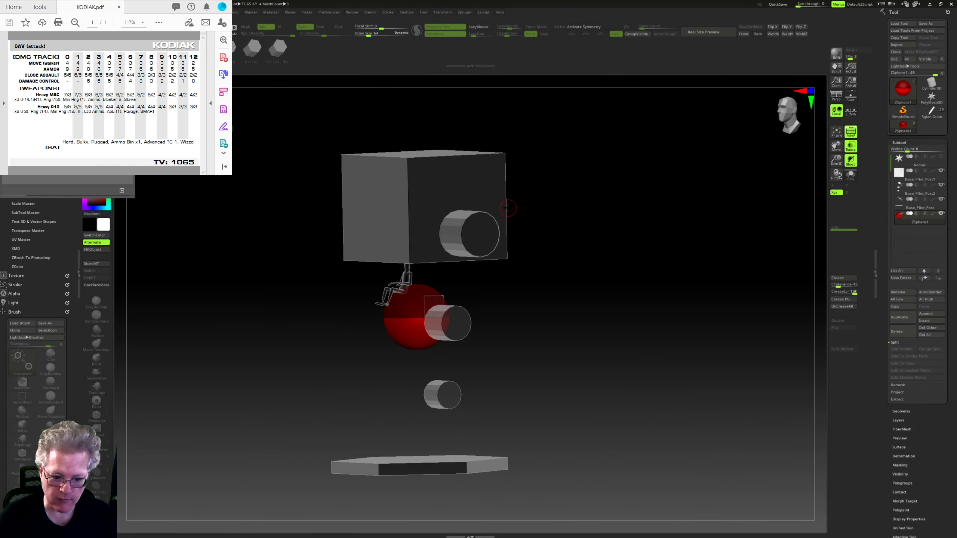
Step: Scale down the ZSphere beneath the seated pilot and return to drawing mode
click(188, 30)
mouse_move(534, 283)
mouse_down()
mouse_move(585, 301)
mouse_move(573, 368)
mouse_move(628, 327)
mouse_move(615, 335)
mouse_up()
key(w)
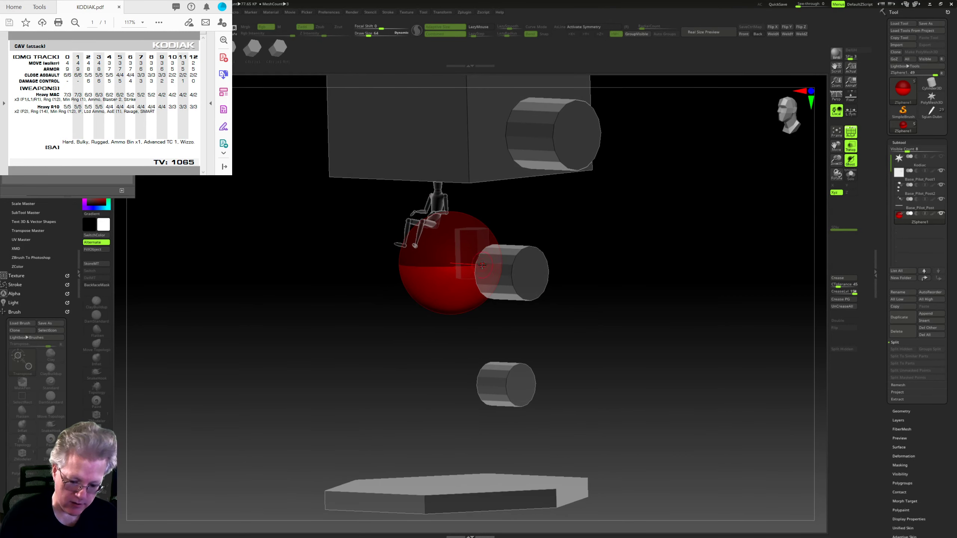
key(q)
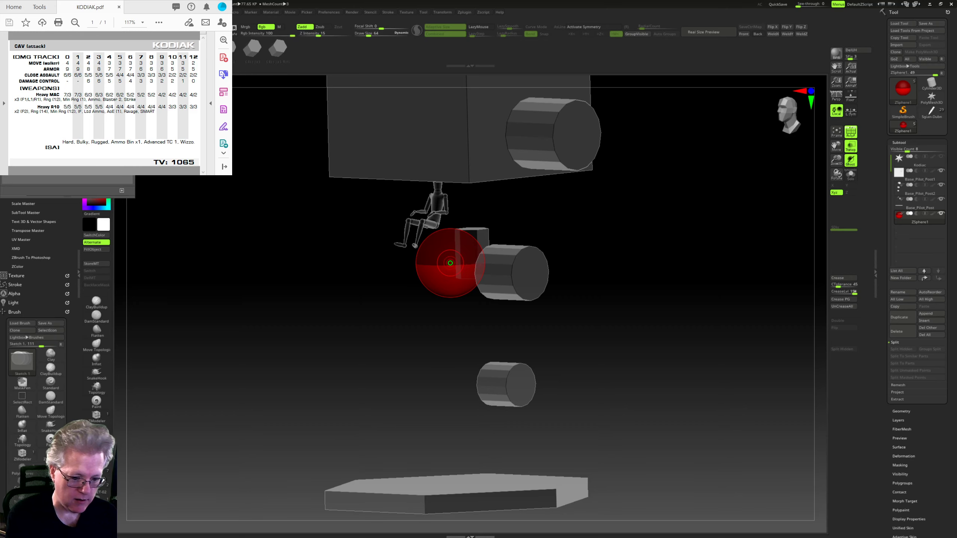
Step: Activate symmetry and draw a mirrored pair of hip ZSpheres on the sides of the pelvis ZSphere
drag(607, 302, 588, 270)
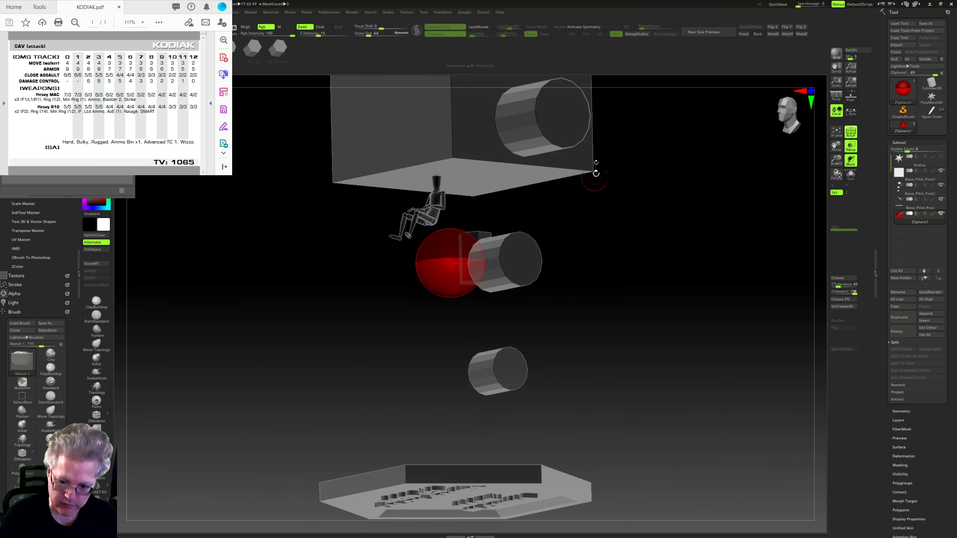
click(591, 27)
drag(565, 207, 511, 257)
drag(457, 243, 500, 308)
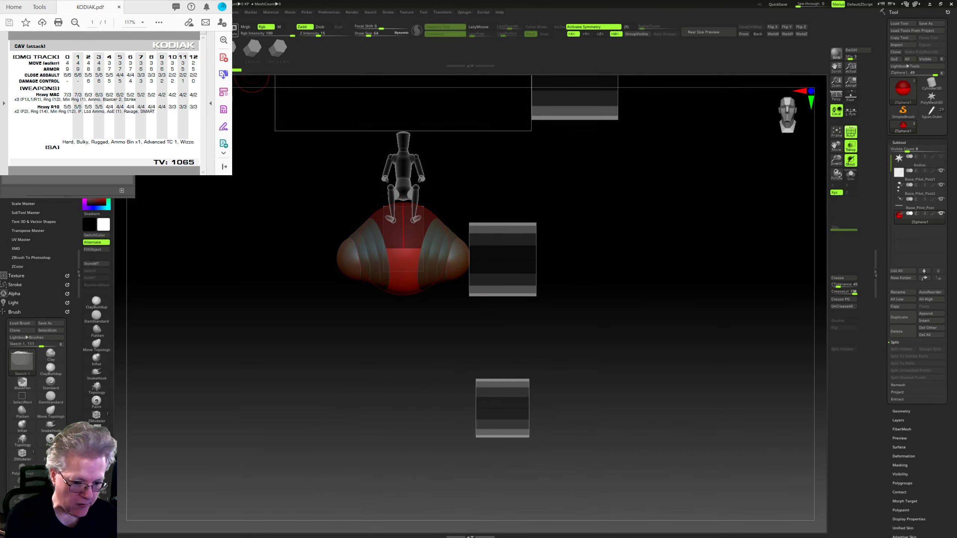
Step: Move the mirrored hip ZSpheres slightly backward to line up with the hip cylinder
key(w)
shift+right_drag(464, 264, 506, 281)
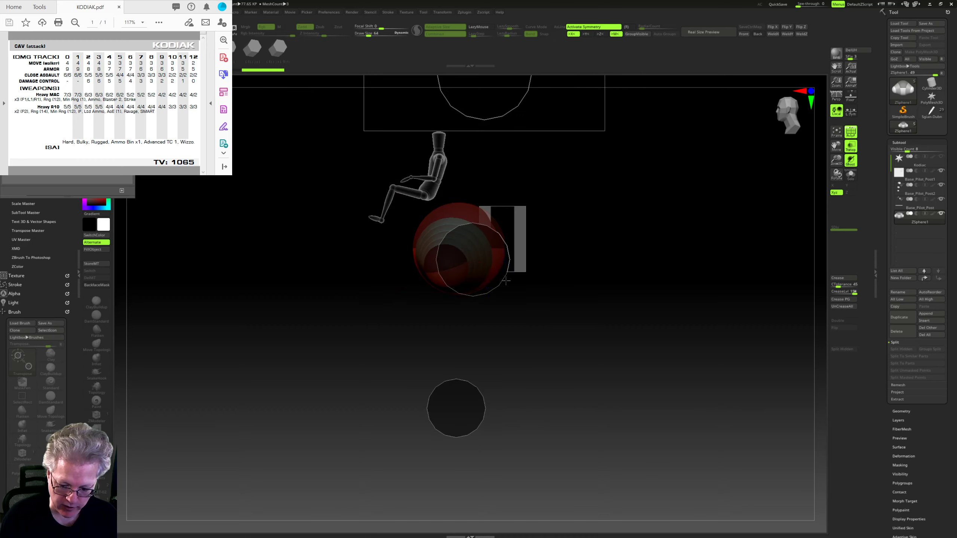
drag(454, 269, 463, 274)
shift+right_drag(554, 282, 547, 223)
right_drag(563, 187, 548, 246)
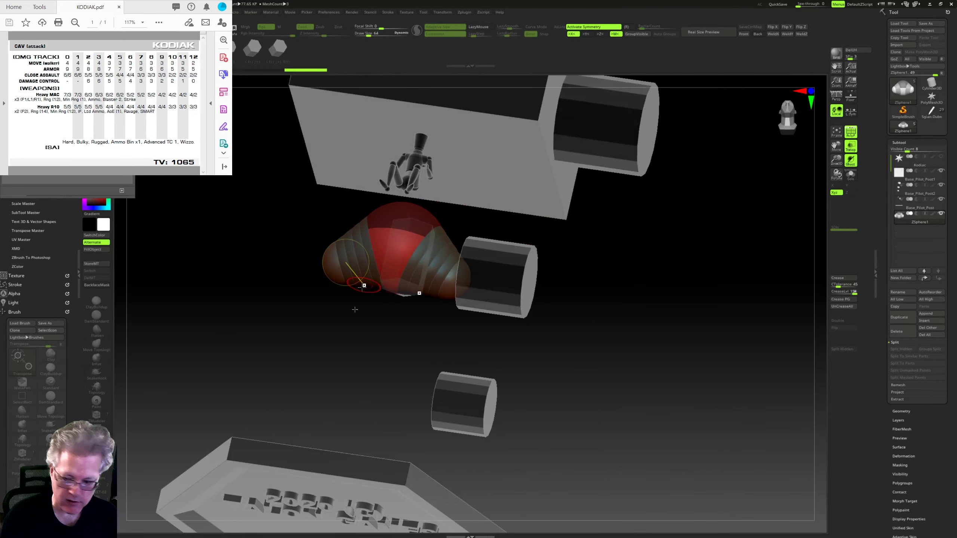
Step: Add a child ZSphere under each hip and pull it down to the hex base to form straight, vertical legs
key(q)
mouse_move(466, 333)
right_down()
mouse_move(470, 304)
mouse_move(502, 385)
mouse_move(526, 384)
mouse_move(531, 305)
right_up()
click(448, 301)
key(ctrl+z)
key(ctrl+shift+z)
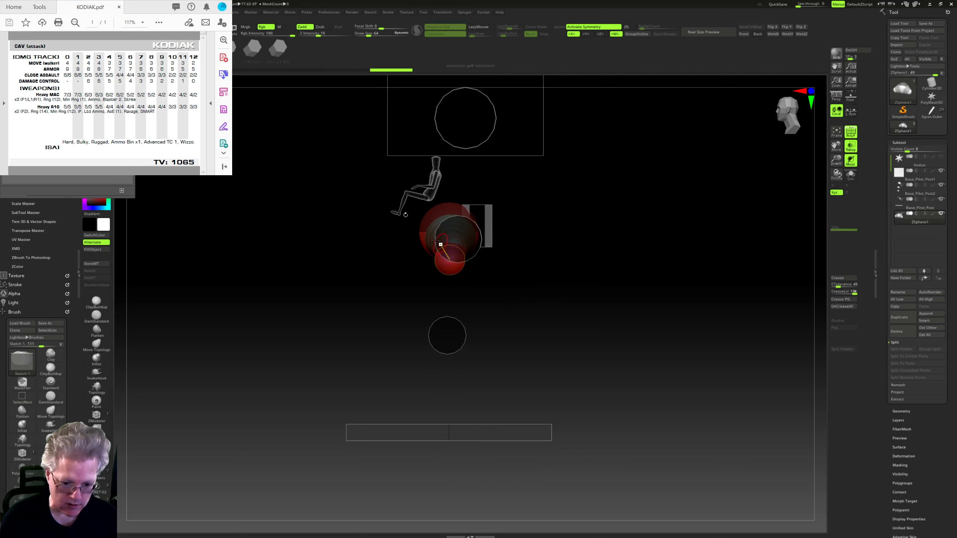
key(w)
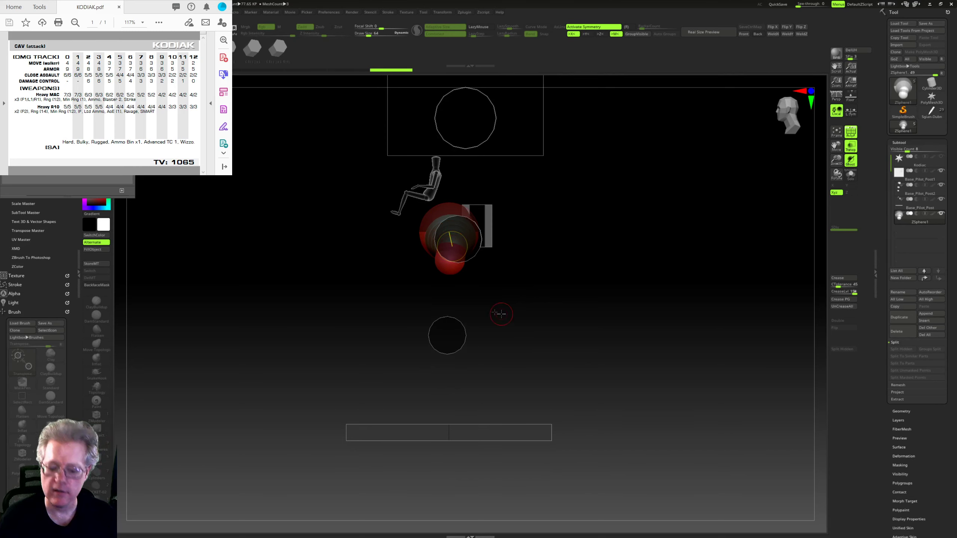
drag(448, 272, 452, 406)
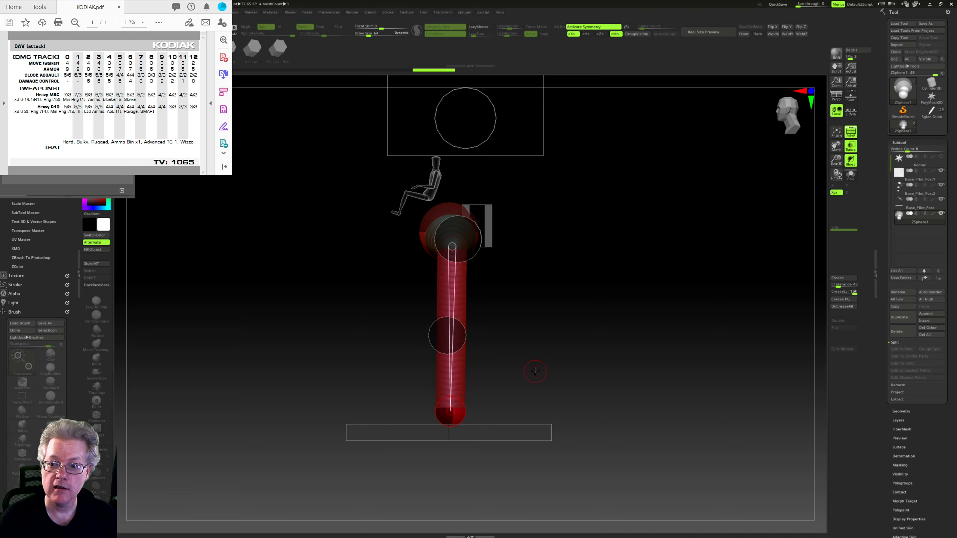
shift+drag(548, 370, 583, 327)
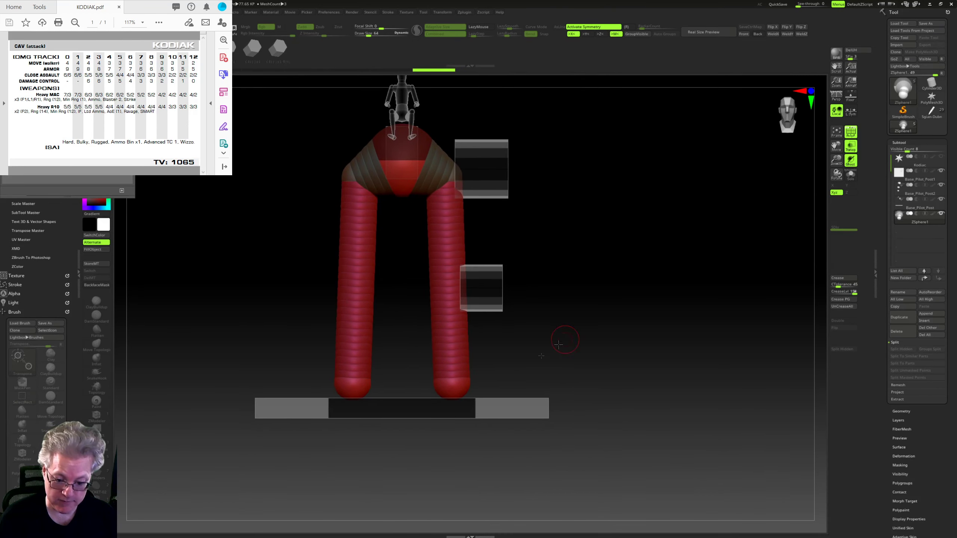
drag(459, 388, 453, 390)
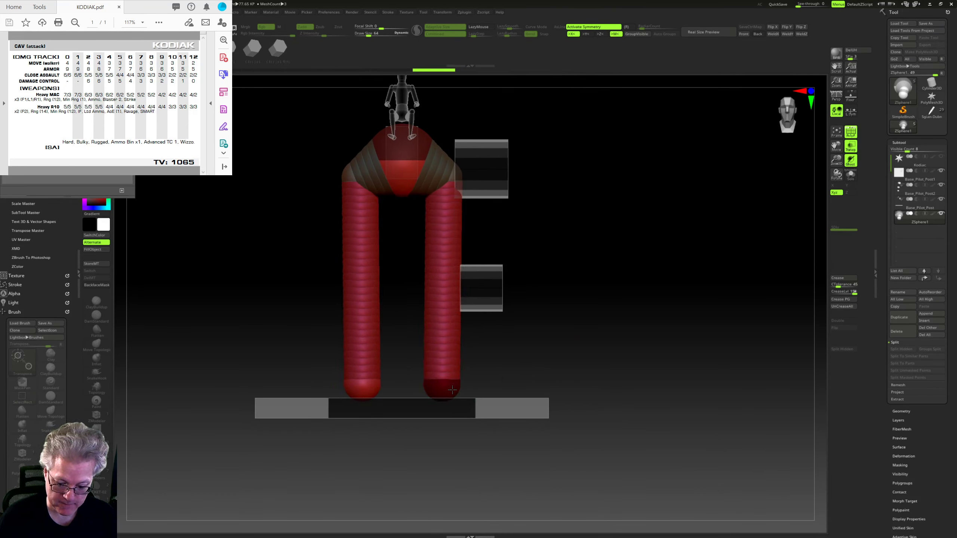
Step: Insert a knee ZSphere halfway down each leg and position it at the knee cylinder for a slight leg bend
drag(544, 342, 448, 286)
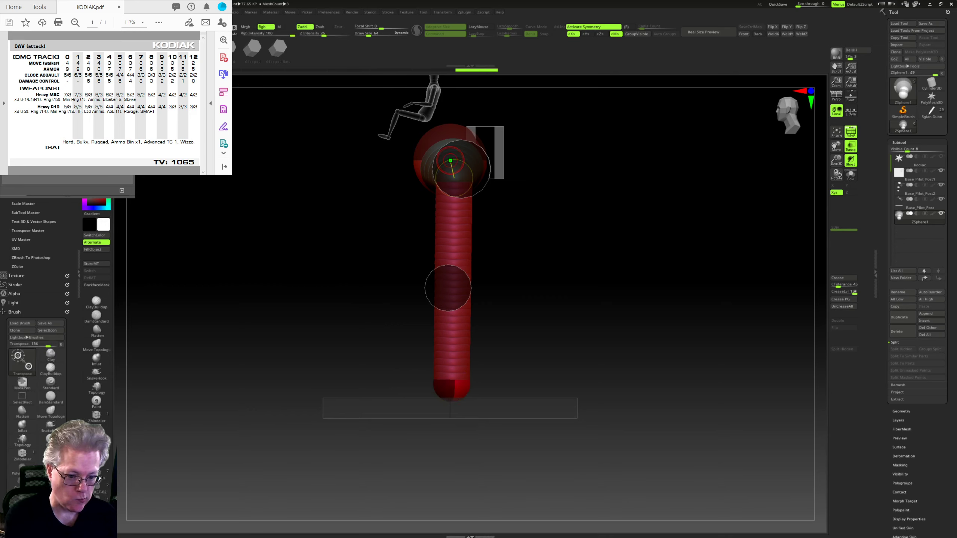
key(q)
click(453, 276)
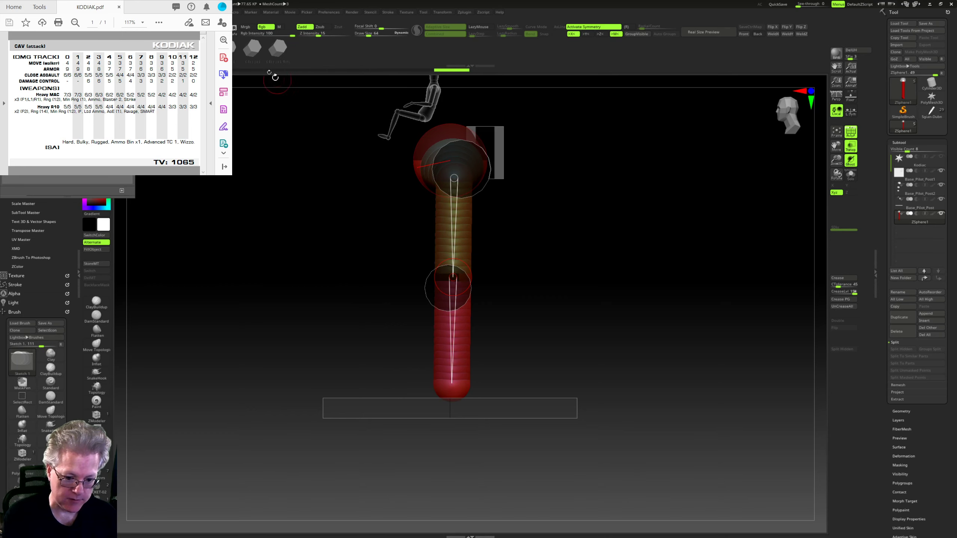
key(w)
drag(463, 279, 438, 277)
drag(455, 385, 447, 383)
drag(486, 362, 507, 335)
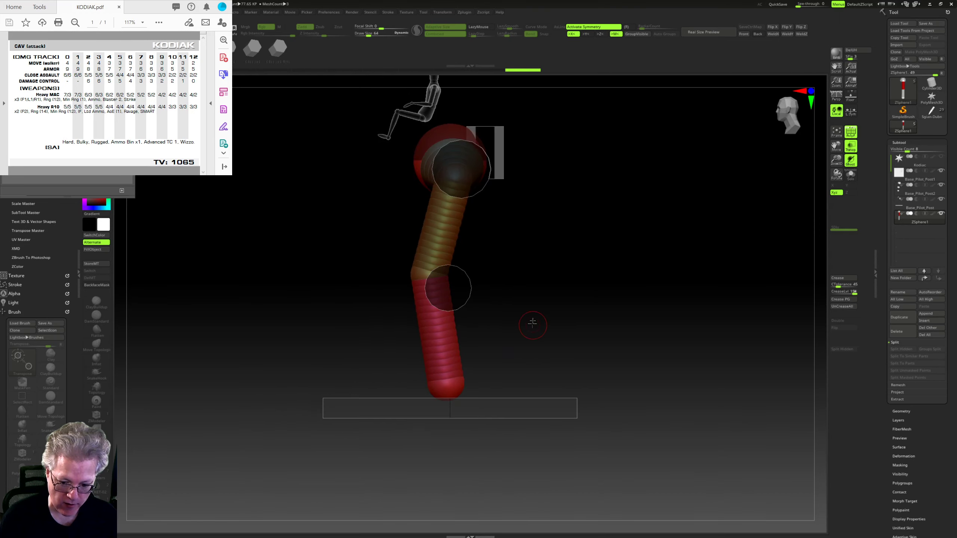
alt+drag(522, 304, 505, 357)
drag(505, 358, 517, 339)
drag(414, 334, 429, 338)
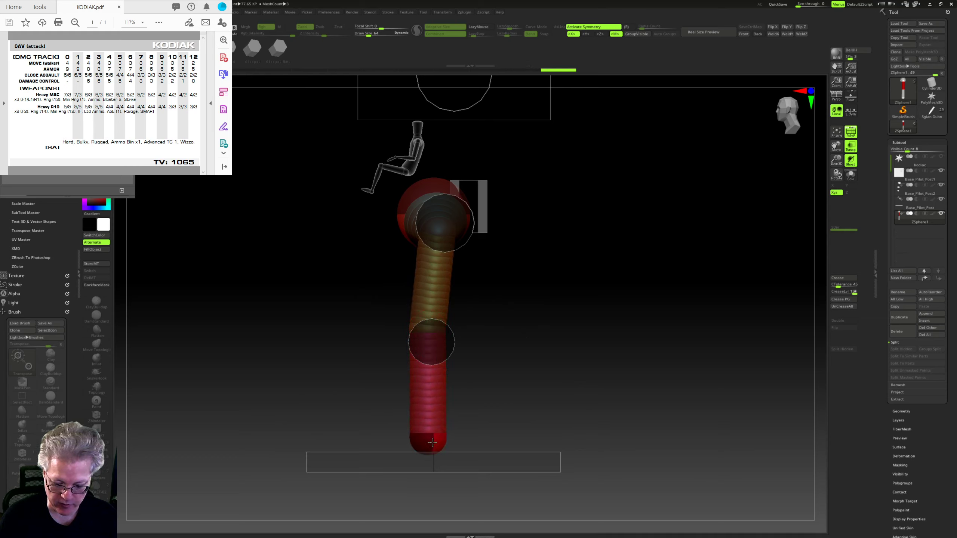
Step: Draw a spine ZSphere on top of the pelvis and raise it into the torso box to shoulder cylinder height
mouse_move(518, 385)
right_down()
mouse_move(532, 385)
mouse_move(547, 361)
mouse_move(538, 327)
right_up()
alt+right_drag(537, 327, 533, 367)
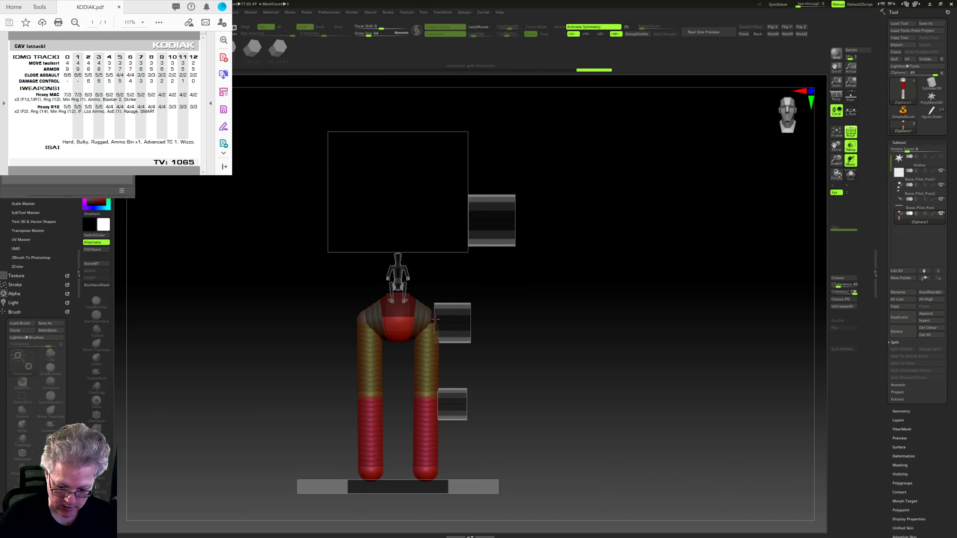
click(435, 319)
mouse_move(523, 333)
right_down()
mouse_move(474, 335)
mouse_move(532, 350)
right_up()
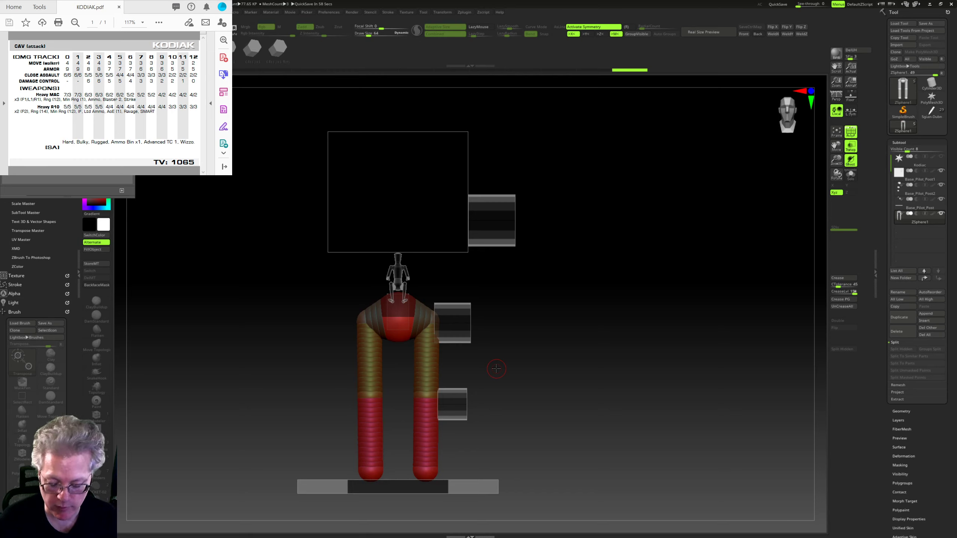
mouse_move(608, 337)
mouse_down()
mouse_move(590, 349)
mouse_move(596, 256)
mouse_move(581, 296)
mouse_up()
key(q)
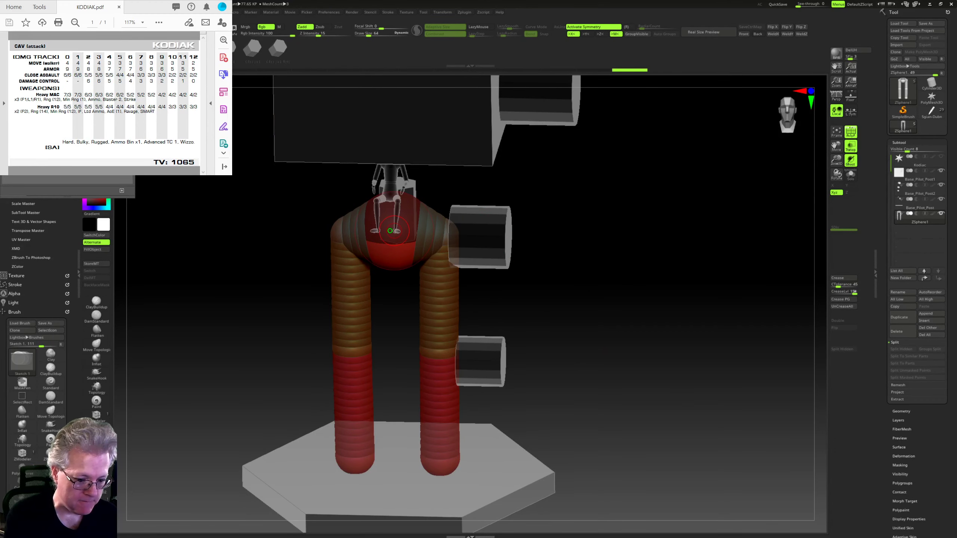
mouse_move(542, 192)
mouse_down()
mouse_move(567, 234)
mouse_move(561, 249)
mouse_up()
drag(415, 217, 339, 92)
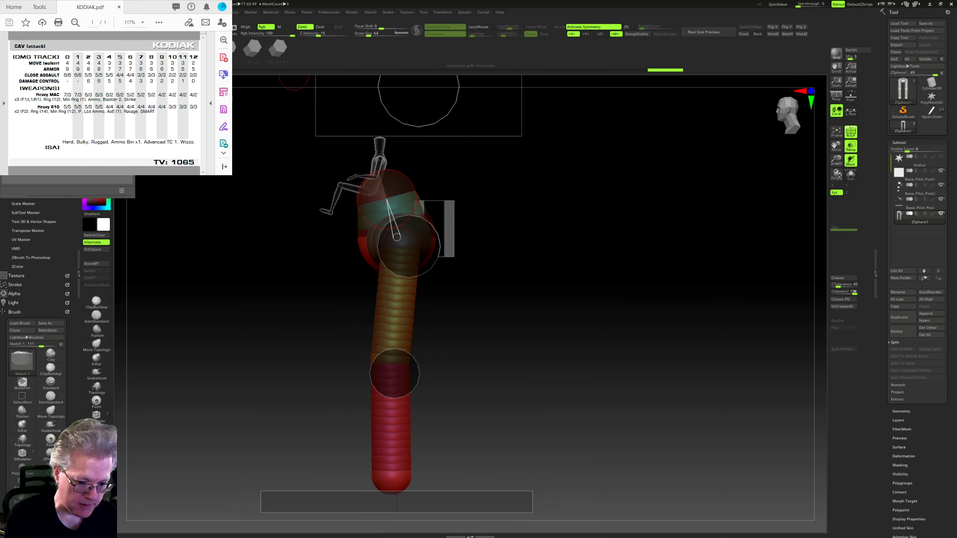
key(w)
mouse_move(387, 198)
mouse_down()
mouse_move(415, 150)
mouse_move(402, 166)
mouse_up()
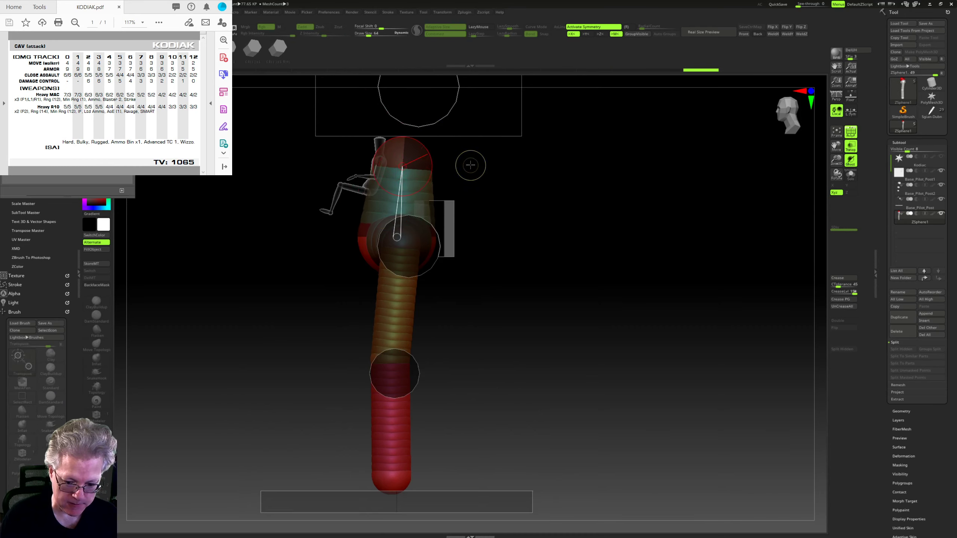
alt+right_drag(471, 165, 426, 304)
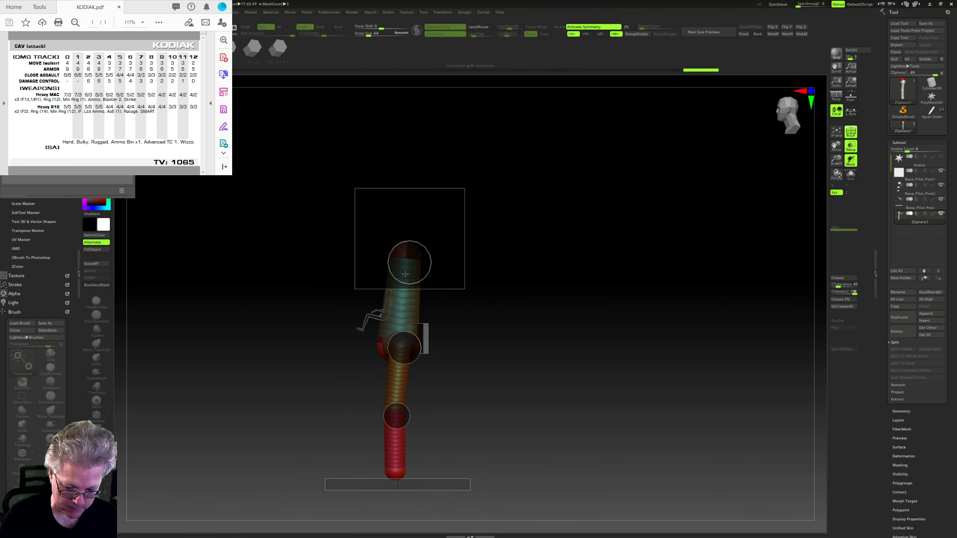
Step: Draw mirrored shoulder ZSpheres at the spine's upper end and pull them outward to the shoulder cylinder
key(q)
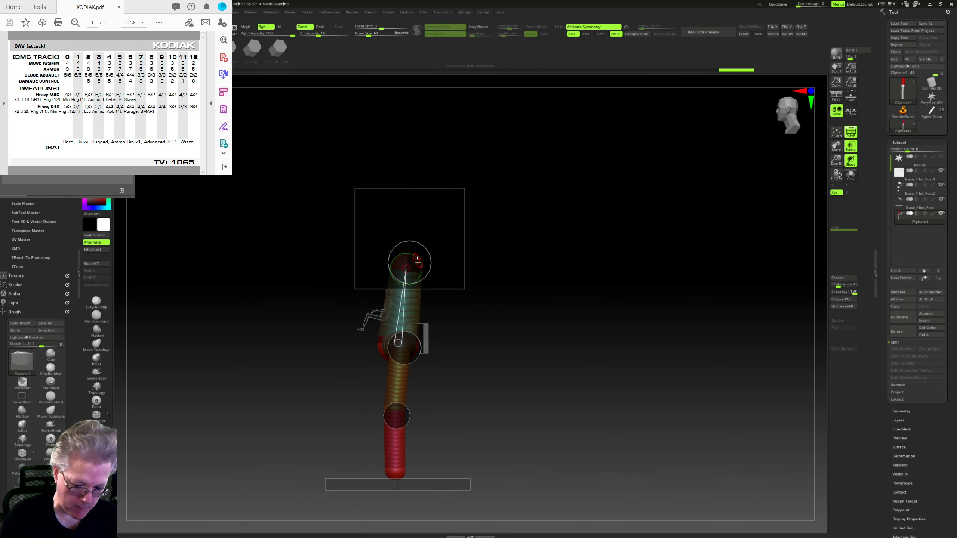
shift+drag(470, 259, 483, 205)
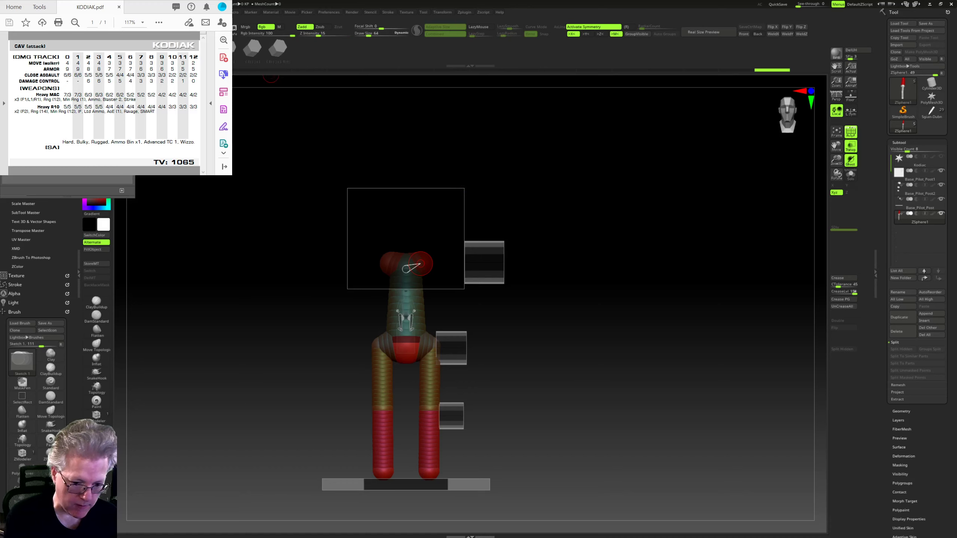
key(w)
drag(428, 259, 471, 264)
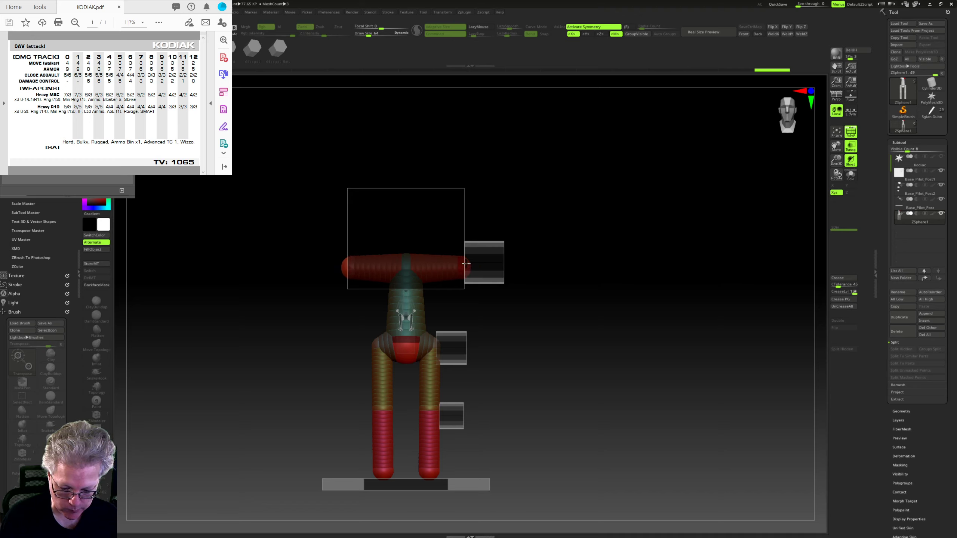
mouse_move(467, 265)
mouse_down()
mouse_move(498, 278)
mouse_move(481, 280)
mouse_move(508, 281)
mouse_move(492, 272)
mouse_up()
Step: Add a child ZSphere at each shoulder and move it outward and slightly down to form the upper arms
key(q)
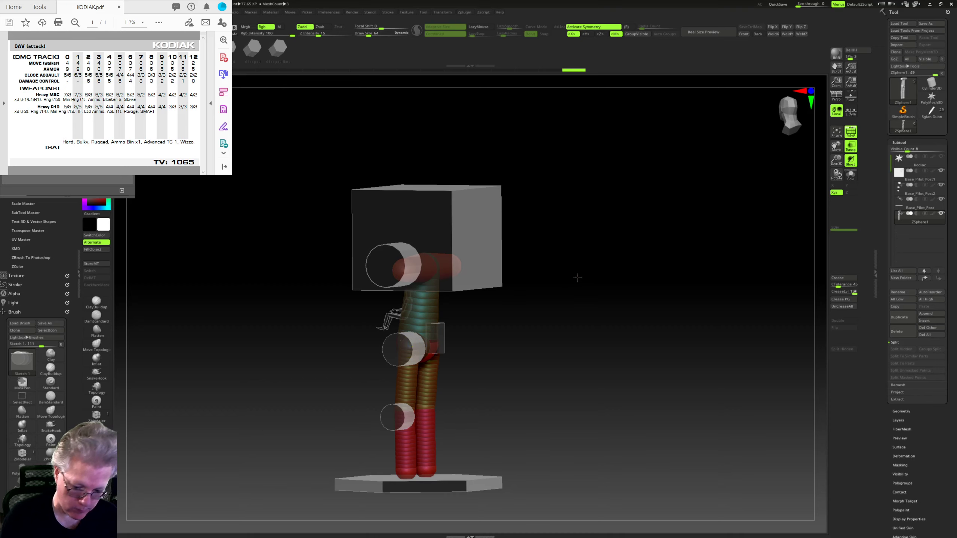
drag(578, 278, 594, 278)
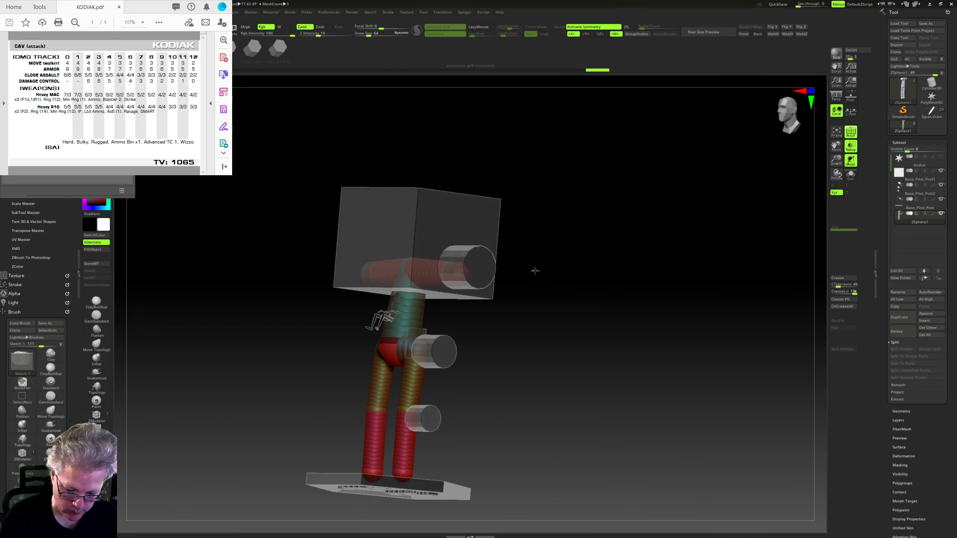
shift+drag(532, 269, 336, 106)
key(w)
mouse_move(453, 274)
mouse_down()
mouse_move(486, 285)
mouse_move(524, 281)
mouse_up()
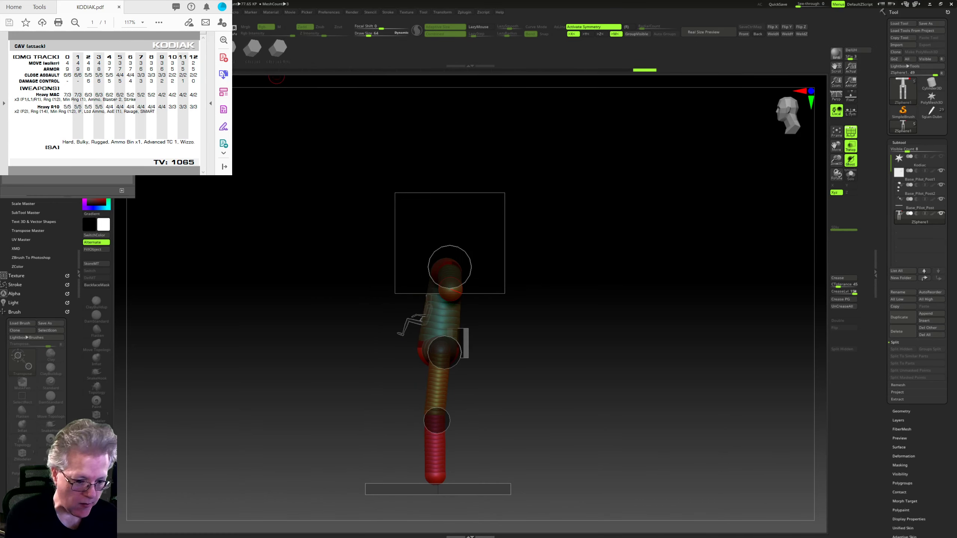
Step: Draw a ZSphere at the end of each upper arm and pull it straight forward past the torso box as forearms
mouse_move(417, 165)
shift+mouse_down()
mouse_move(581, 269)
mouse_move(521, 311)
mouse_move(467, 243)
shift+mouse_up()
key(w)
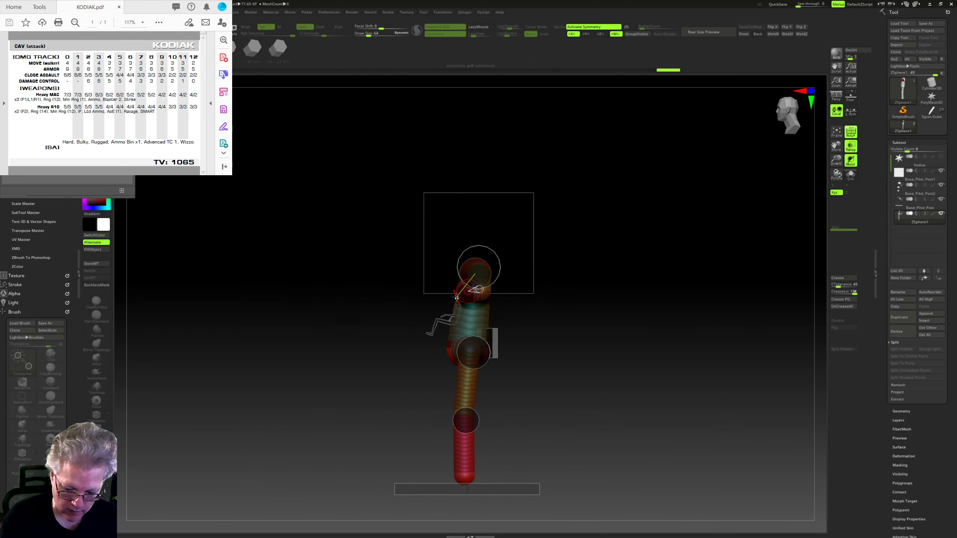
drag(457, 298, 363, 294)
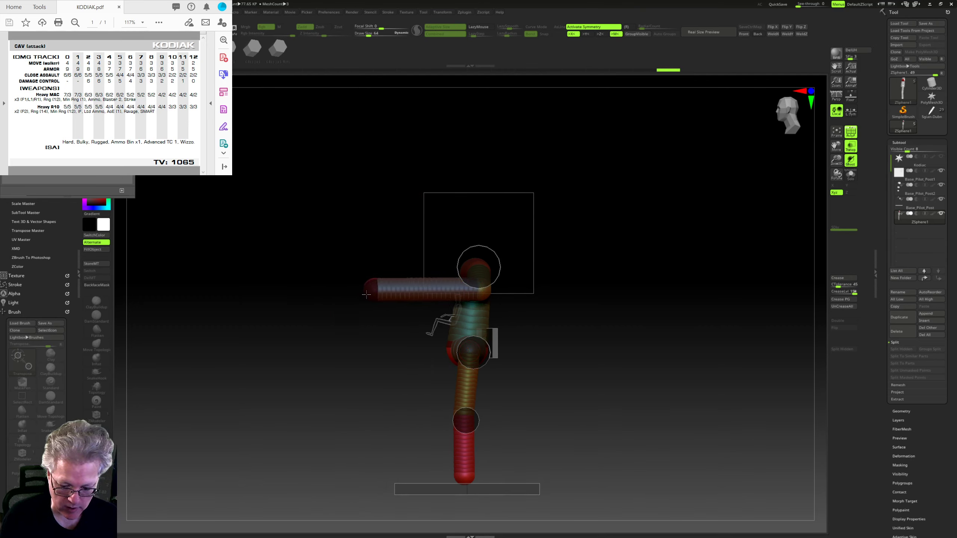
drag(501, 296, 581, 306)
alt+drag(511, 344, 562, 343)
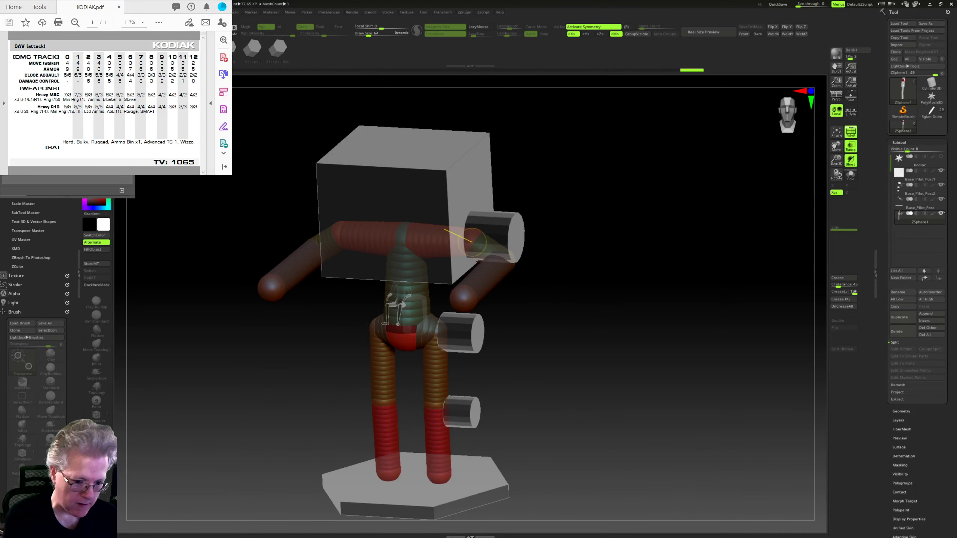
Step: Draw a centered ZSphere on the front of the chest joint and pull it forward level with the forearm ends
key(q)
drag(400, 239, 413, 261)
mouse_move(535, 189)
mouse_down()
mouse_move(470, 176)
mouse_move(461, 225)
mouse_up()
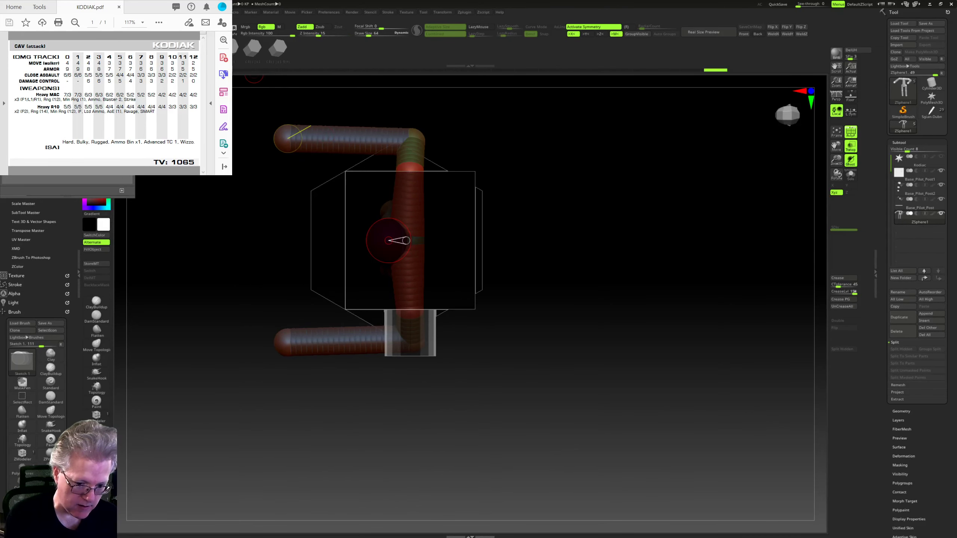
key(w)
mouse_move(388, 241)
mouse_down()
mouse_move(287, 257)
mouse_move(287, 211)
mouse_up()
key(e)
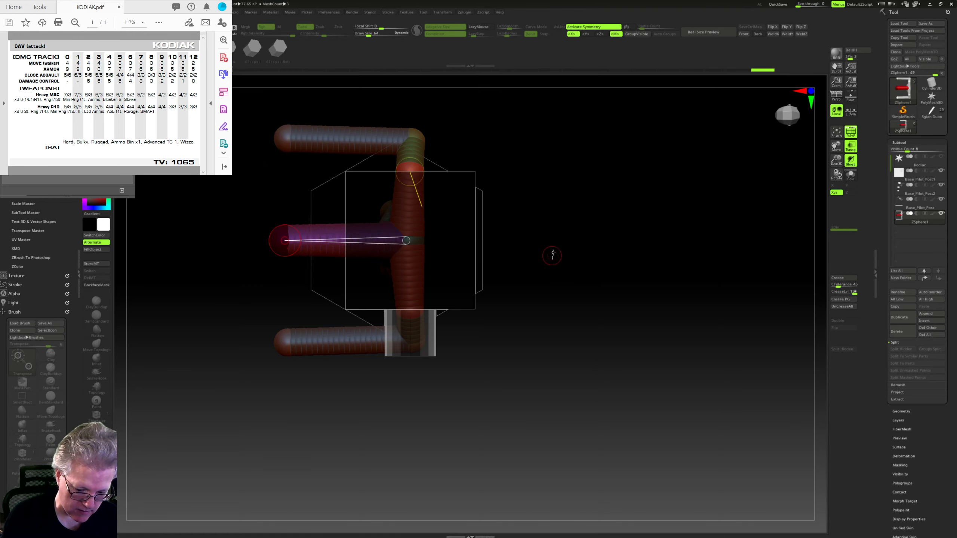
Step: Raise the central chest joint above the shoulders so both shoulder segments slope downward, and adjust the shoulder height
drag(552, 256, 291, 160)
alt+drag(247, 135, 298, 129)
drag(351, 260, 351, 234)
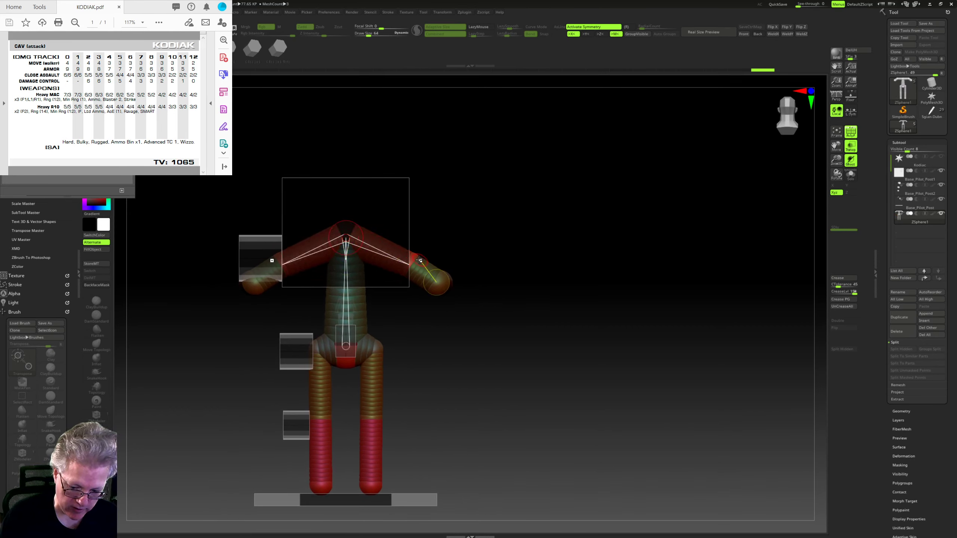
drag(414, 264, 416, 253)
Step: Fine-tune the chest joint and the forward-projecting ZSphere from the side, and return to drawing mode
drag(489, 274, 535, 282)
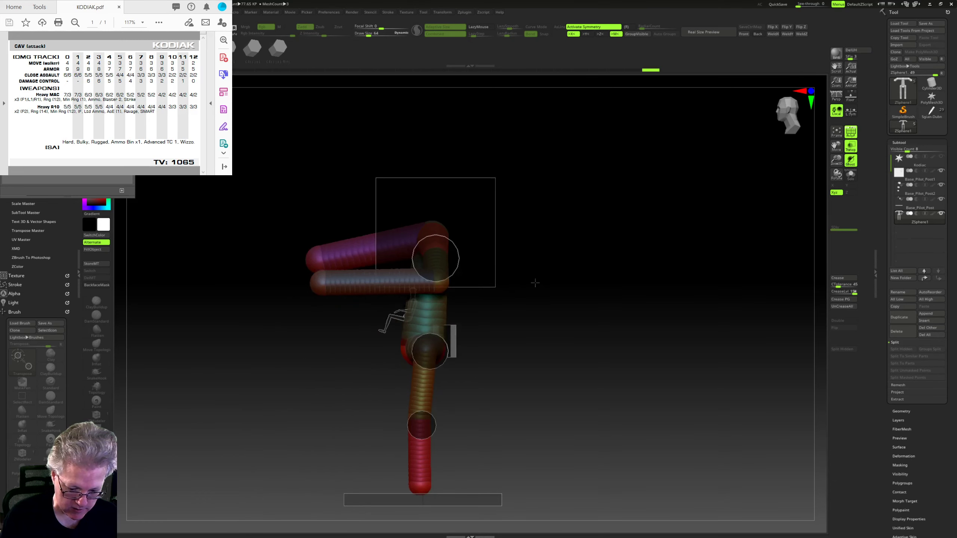
mouse_move(432, 238)
mouse_down()
mouse_move(442, 227)
mouse_move(505, 244)
mouse_move(476, 243)
mouse_up()
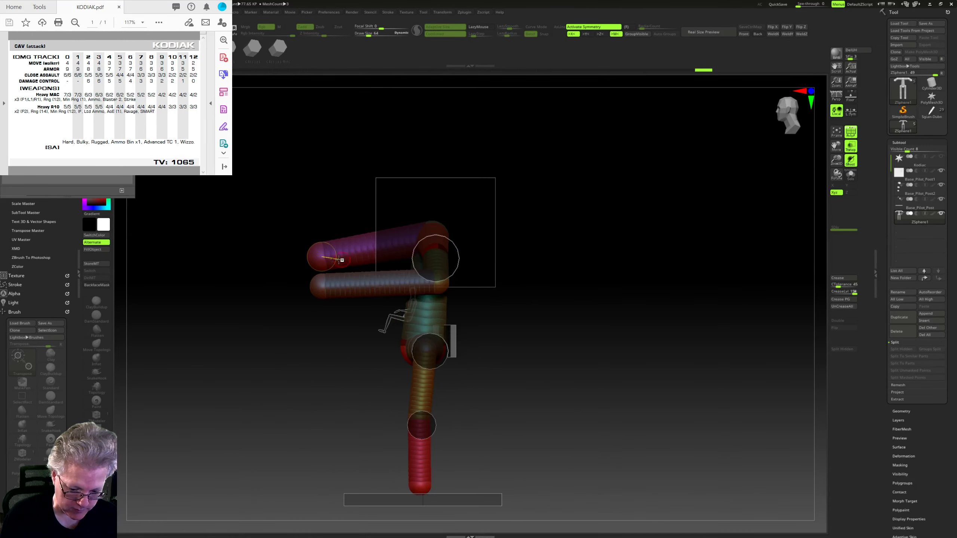
drag(319, 253, 337, 249)
drag(557, 241, 443, 176)
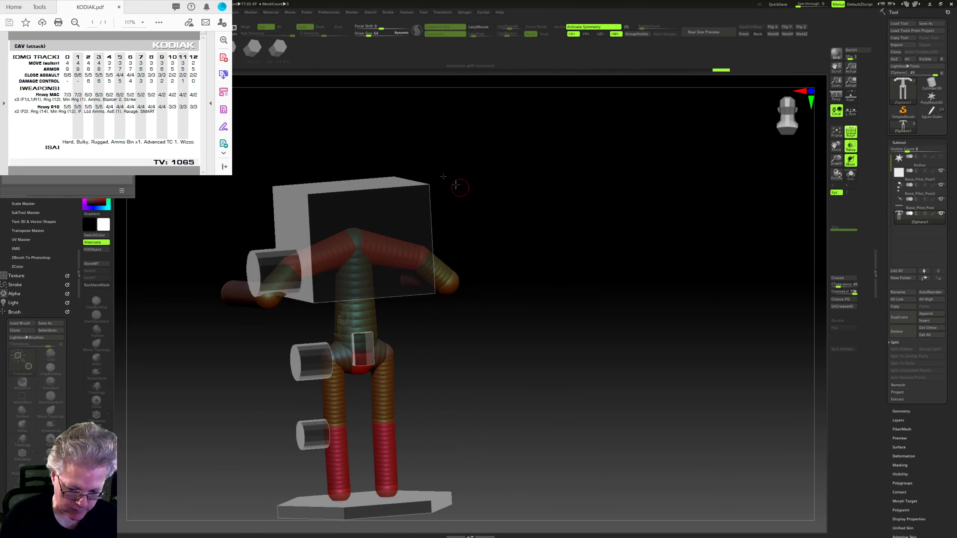
key(q)
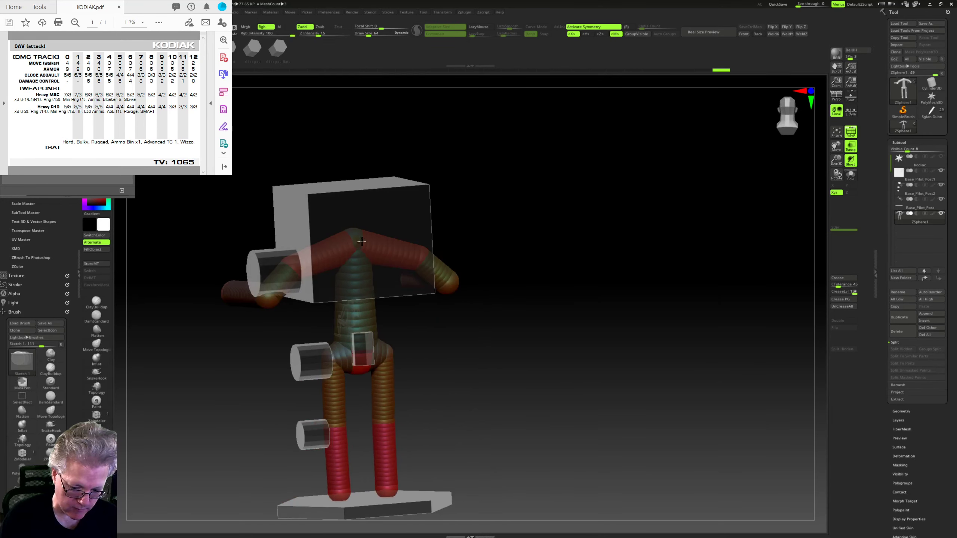
Step: Draw a centered ZSphere on the back of the chest joint and pull it straight backward inside the torso box
drag(494, 211, 495, 278)
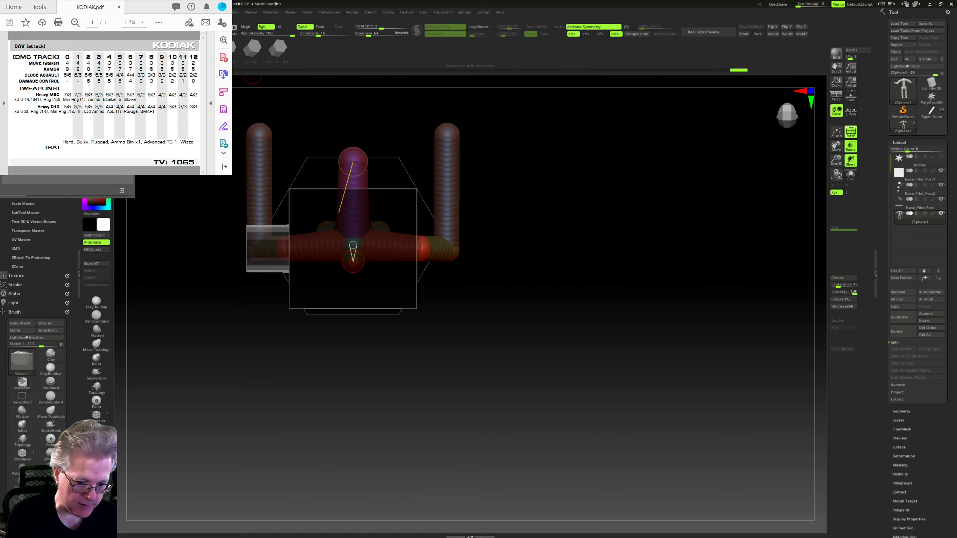
key(w)
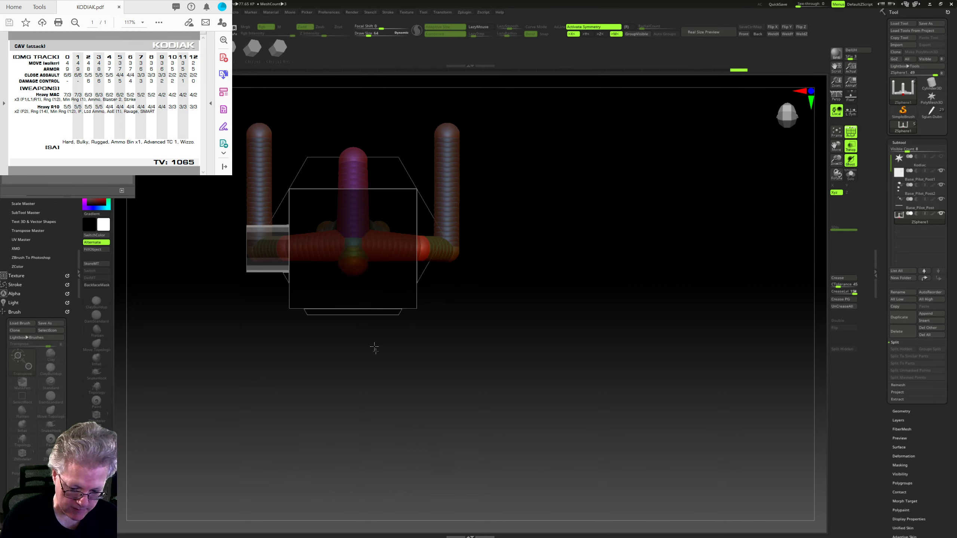
drag(353, 250, 357, 290)
drag(429, 342, 522, 233)
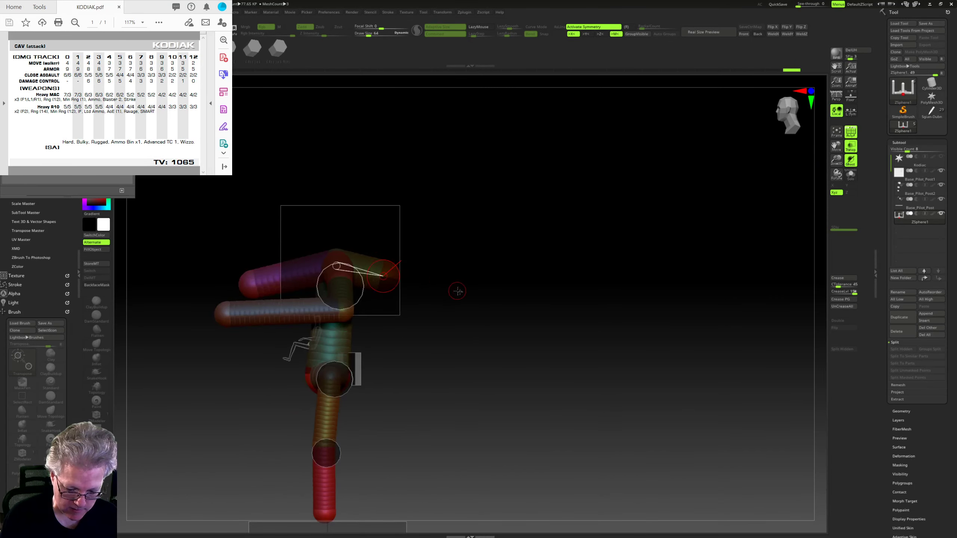
drag(458, 290, 451, 330)
ctrl+right_drag(447, 339, 519, 346)
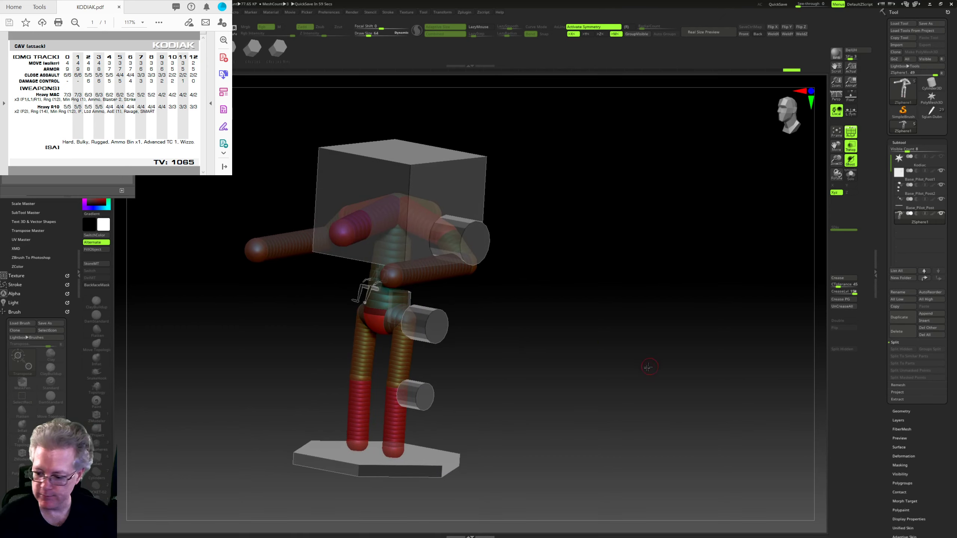
right_drag(648, 367, 642, 367)
Step: Select the torso box, stretch its front face forward toward the forearm ends, and lower its top to make it flatter
mouse_move(925, 196)
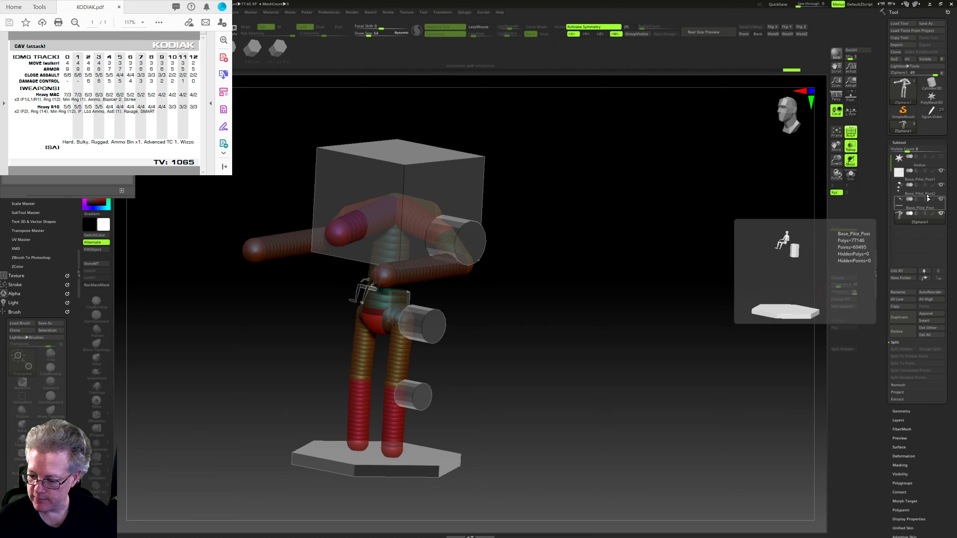
click(920, 177)
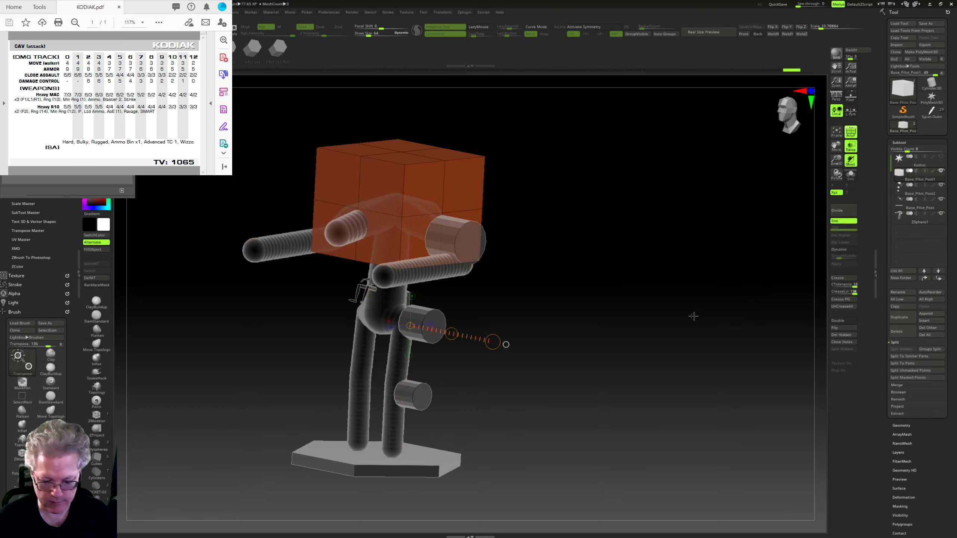
shift+right_drag(692, 316, 611, 378)
key(w)
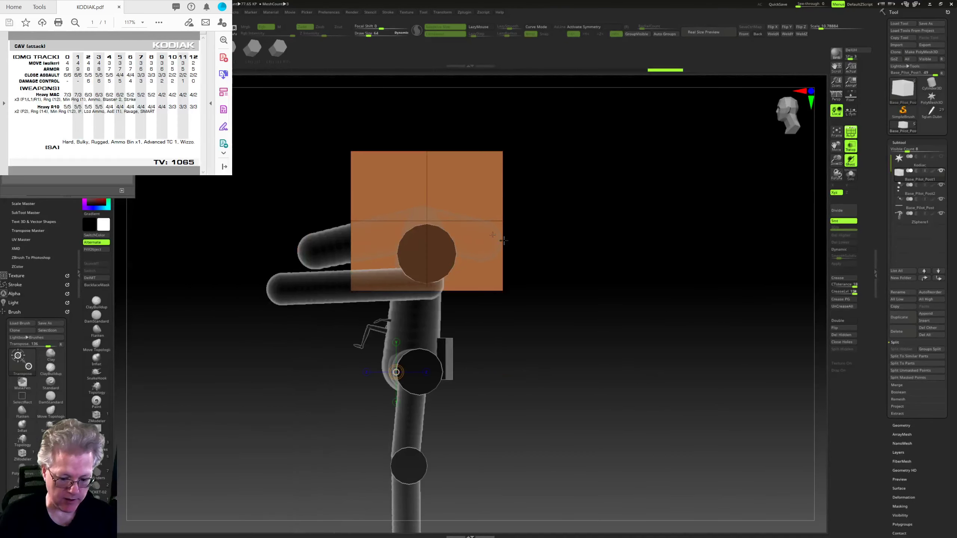
mouse_move(427, 222)
mouse_down()
mouse_move(514, 219)
mouse_move(305, 222)
mouse_up()
mouse_move(402, 291)
mouse_down()
mouse_move(401, 151)
mouse_move(401, 191)
mouse_up()
shift+drag(538, 177, 593, 202)
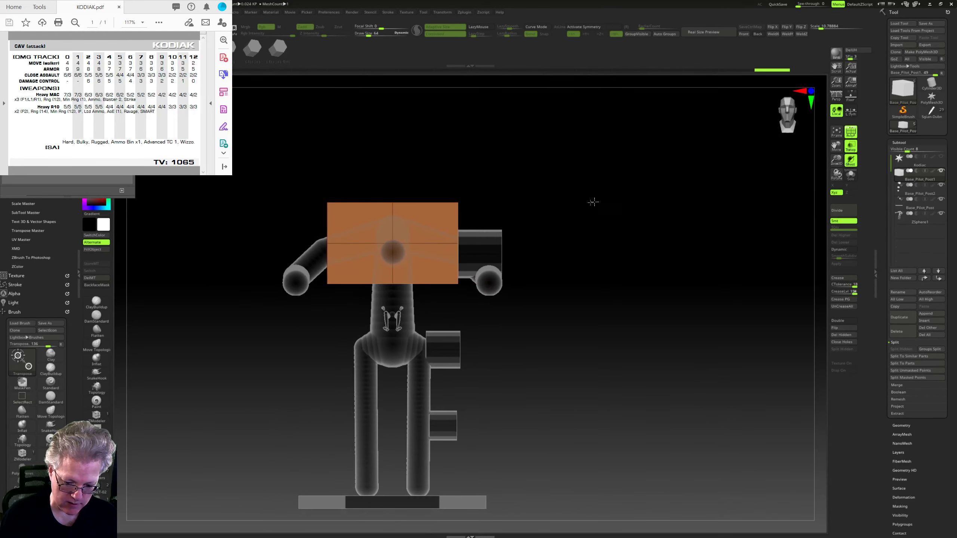
mouse_move(585, 237)
mouse_down()
mouse_move(603, 284)
mouse_move(597, 237)
mouse_move(564, 218)
mouse_up()
Step: Set up the Move Topological brush with an enlarged size and turn on symmetry for shaping the torso box
key(q)
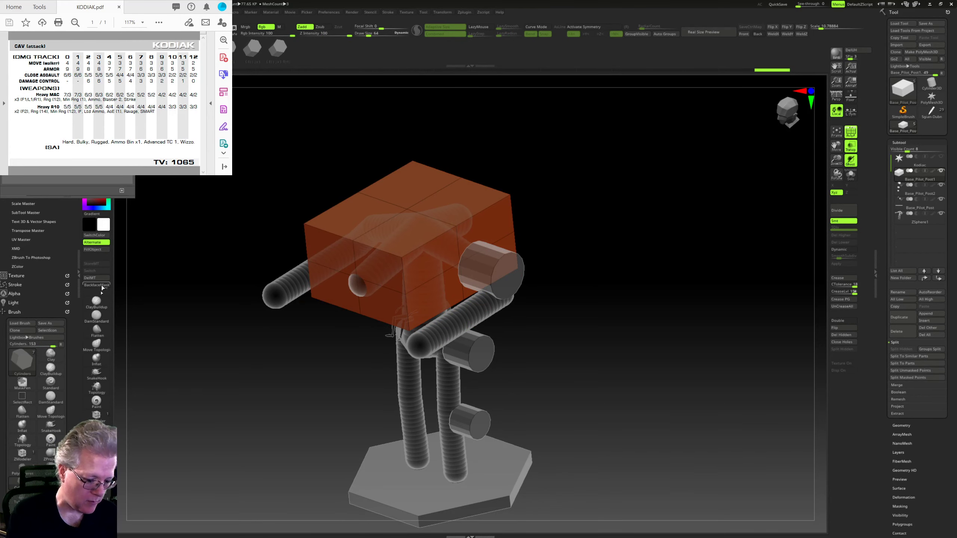
click(96, 350)
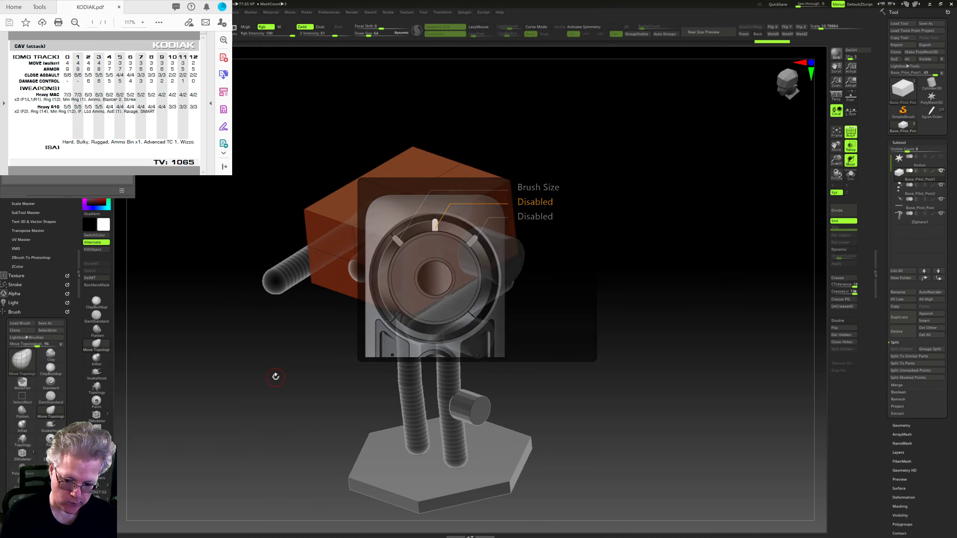
mouse_move(276, 377)
mouse_down()
mouse_move(272, 387)
mouse_move(520, 272)
mouse_move(573, 229)
mouse_move(560, 231)
mouse_move(547, 272)
mouse_up()
key(bracketright)
key(bracketright)
key(bracketright)
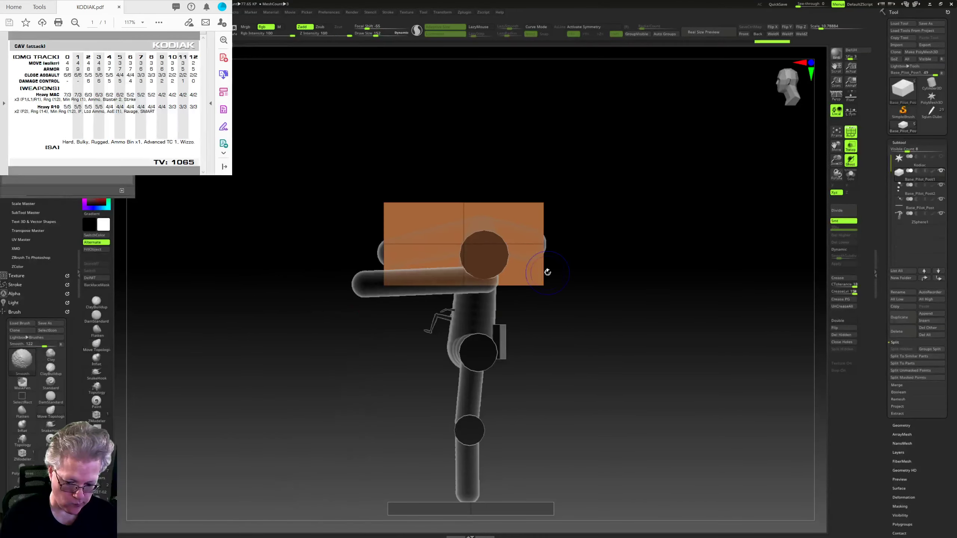
alt+drag(535, 316, 584, 275)
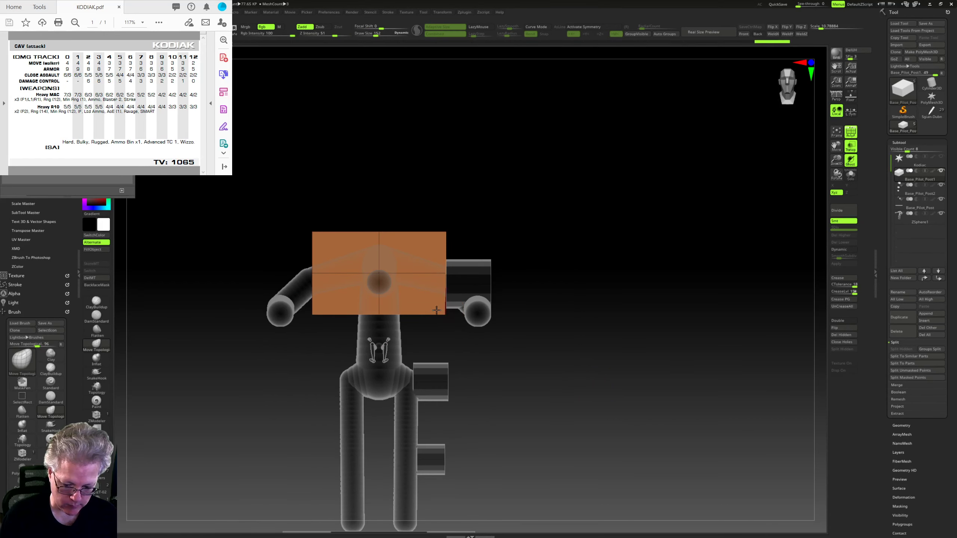
click(590, 28)
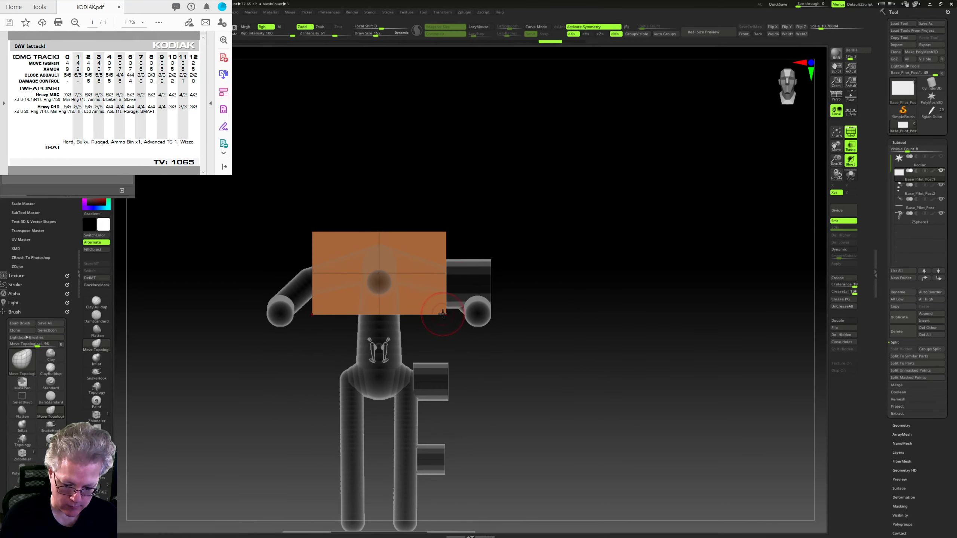
Step: Pull the lower corners, side points and upper corners of the torso's front face inward to taper it into a narrow nose
drag(443, 314, 409, 313)
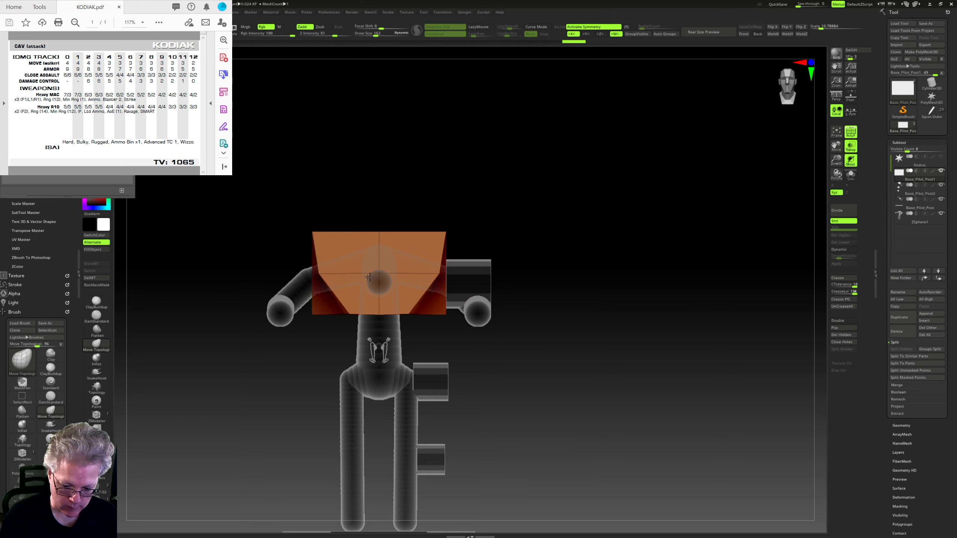
drag(319, 274, 330, 276)
drag(429, 273, 415, 276)
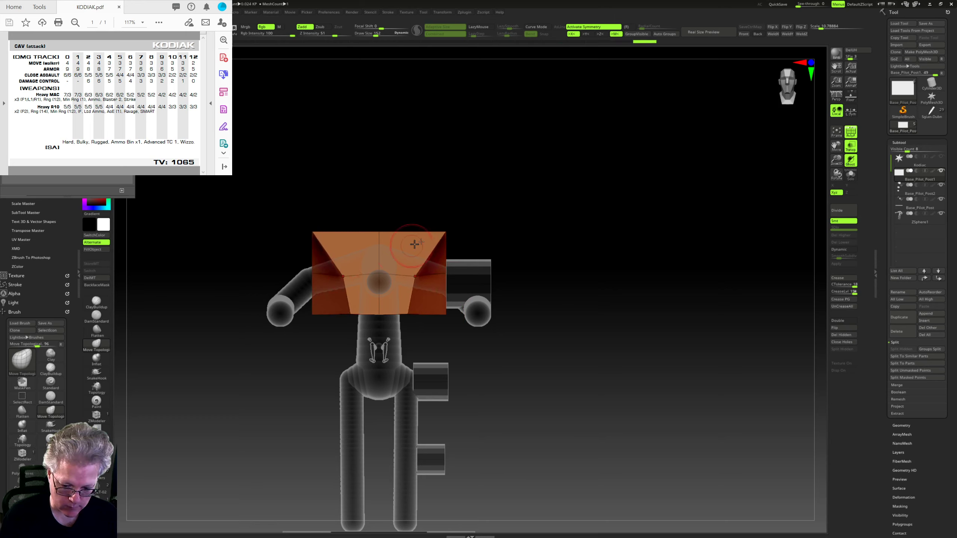
mouse_move(438, 238)
mouse_down()
mouse_move(402, 266)
mouse_move(398, 291)
mouse_move(397, 261)
mouse_move(394, 268)
mouse_up()
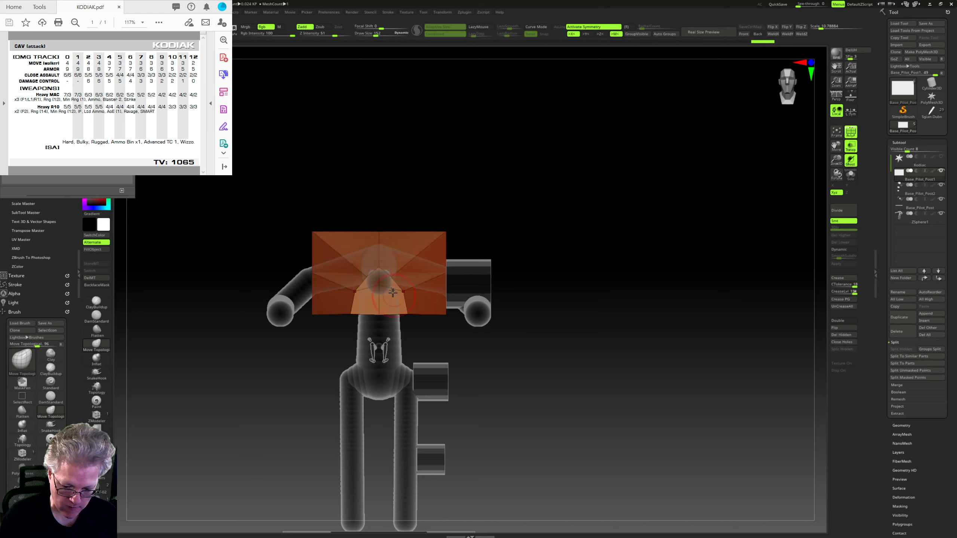
drag(361, 293, 378, 278)
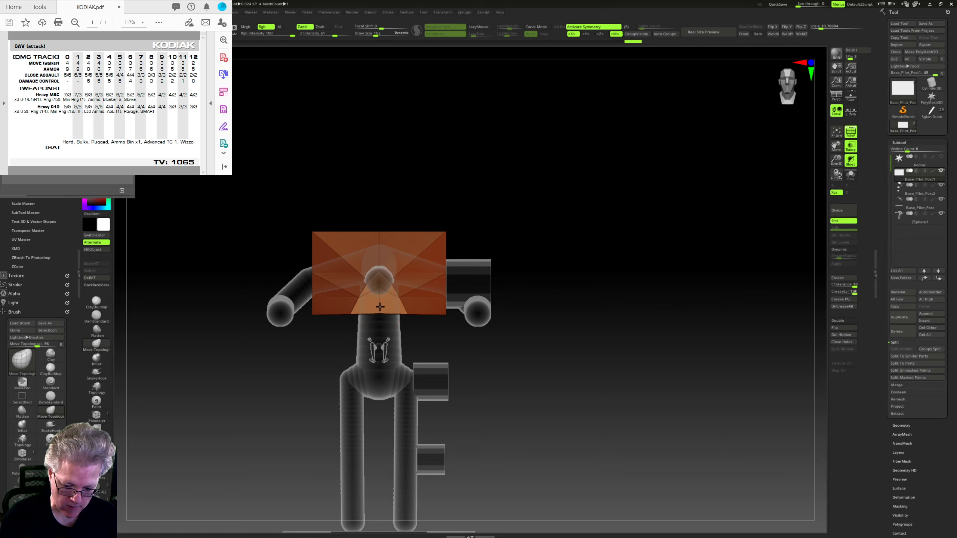
Step: Pull the torso's upper side corners down and inward to form a peaked roof that slopes toward the front
drag(457, 278, 570, 214)
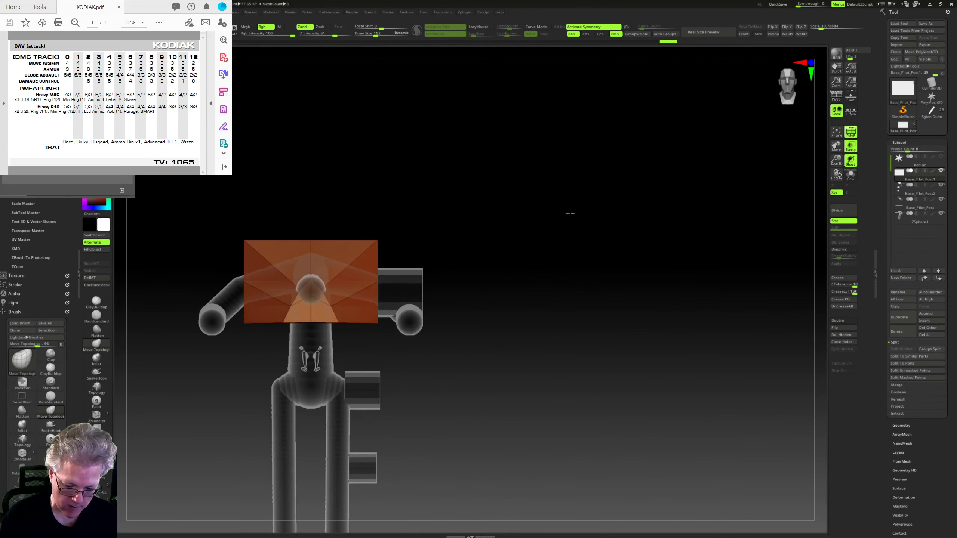
mouse_move(377, 243)
mouse_down()
mouse_move(233, 356)
mouse_move(405, 250)
mouse_move(278, 269)
mouse_move(288, 297)
mouse_up()
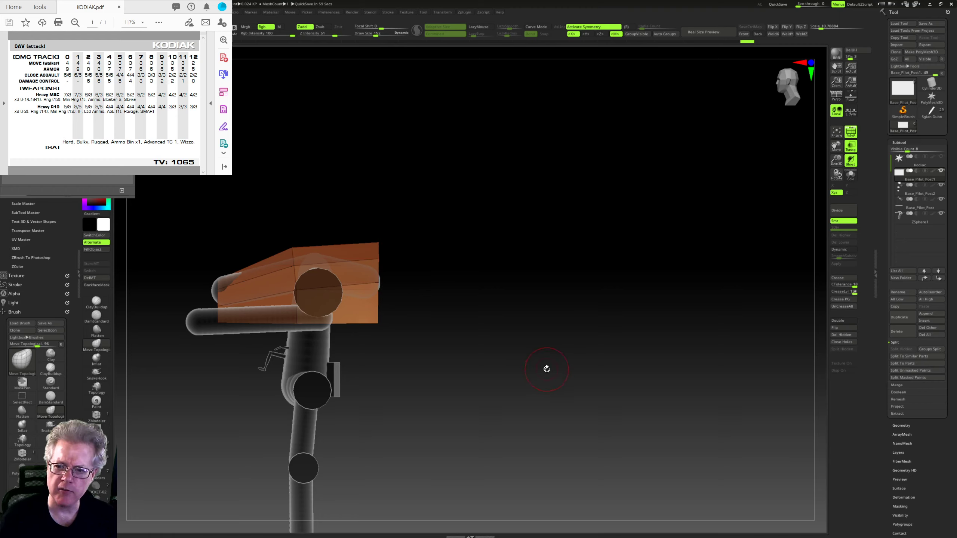
drag(551, 362, 450, 319)
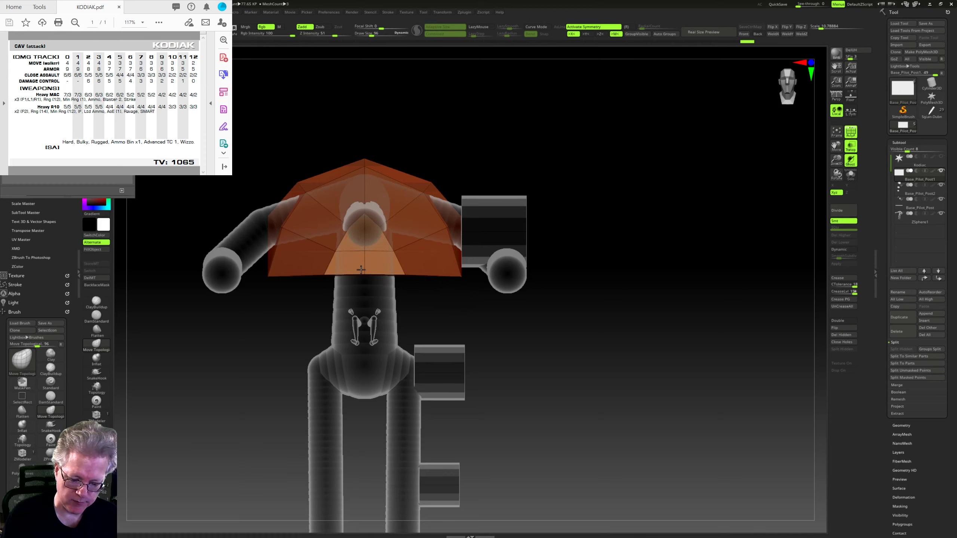
alt+drag(563, 344, 474, 285)
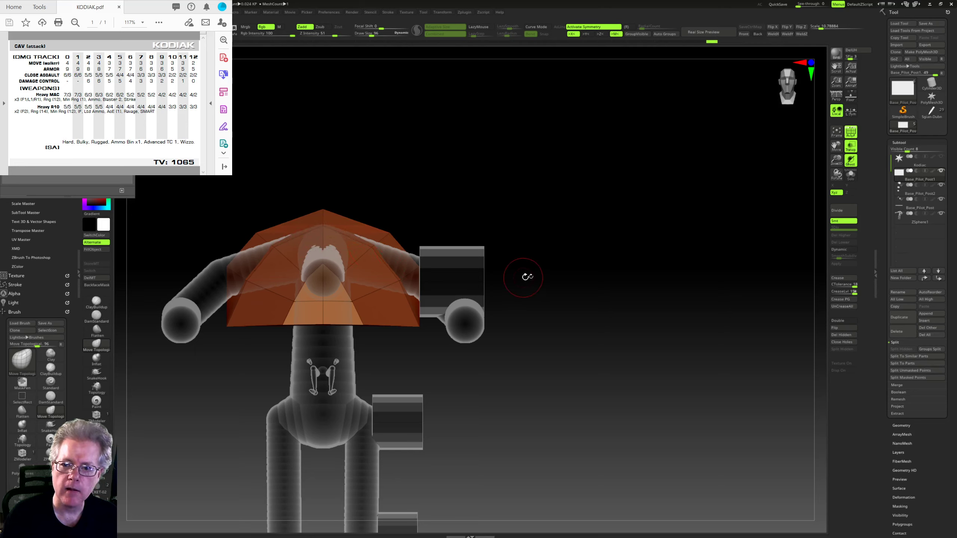
Step: Pull the upper corners and mid-side points of the torso's rear inward and down so its sides slope toward the peak
drag(525, 277, 388, 325)
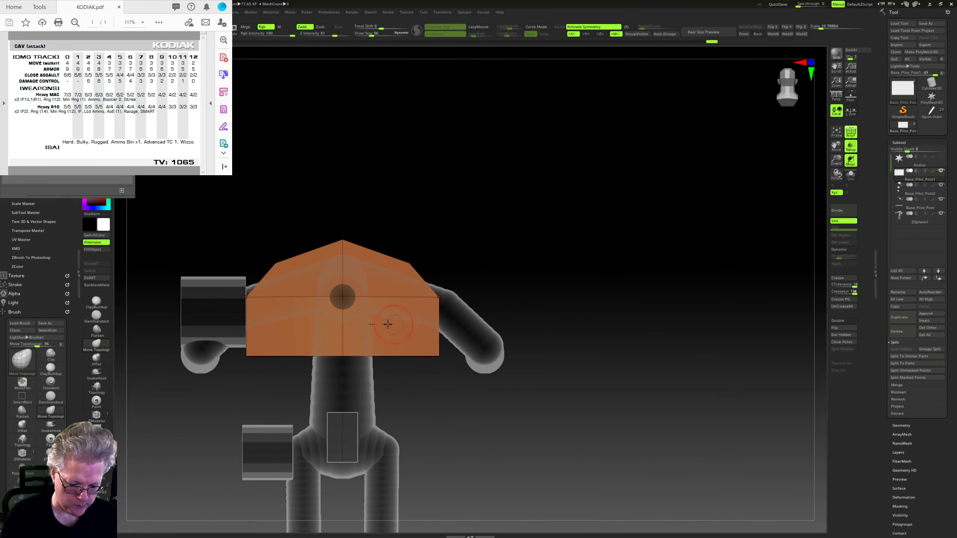
drag(253, 302, 362, 331)
drag(281, 265, 428, 306)
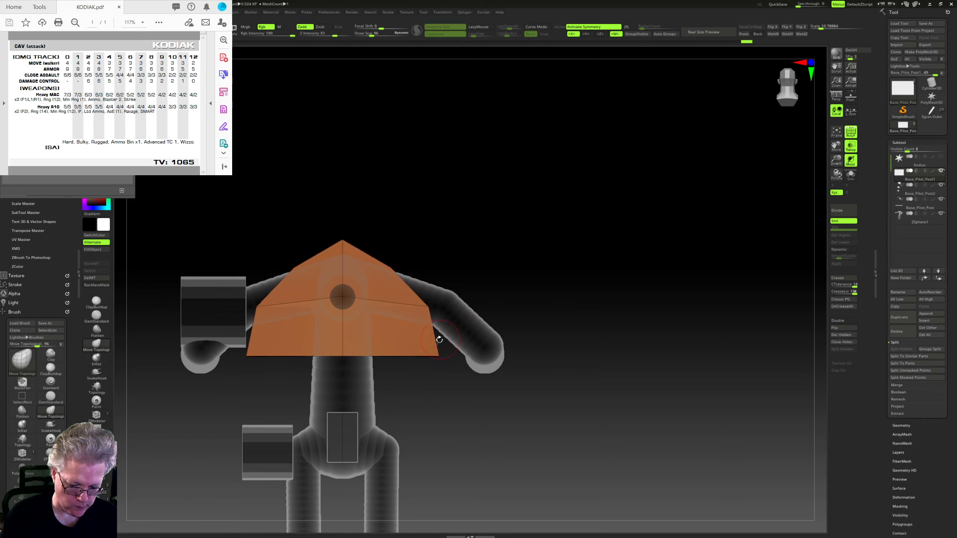
drag(432, 346, 406, 338)
drag(475, 316, 540, 326)
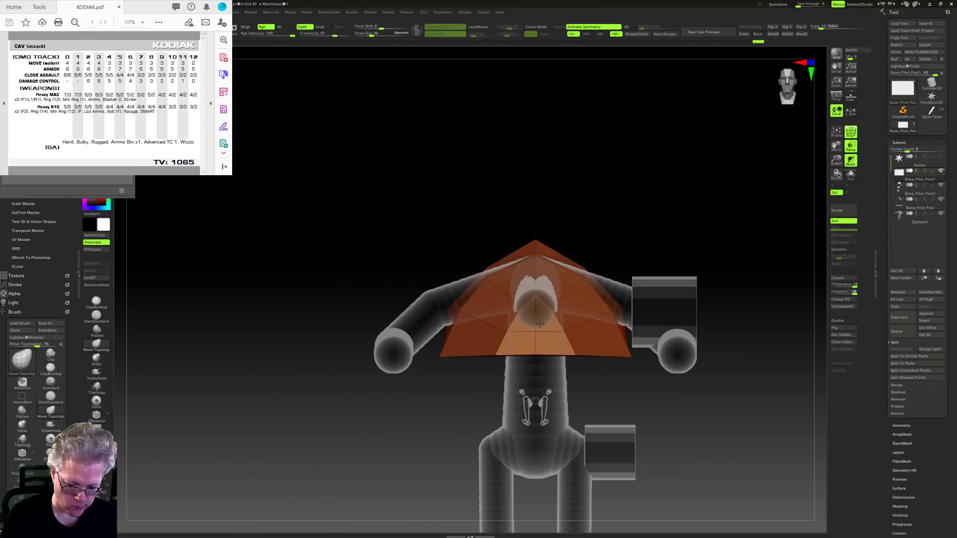
mouse_move(626, 286)
alt+mouse_down()
mouse_move(522, 276)
mouse_move(533, 284)
mouse_move(583, 259)
mouse_move(554, 301)
mouse_move(529, 310)
mouse_move(542, 278)
mouse_move(569, 284)
mouse_move(571, 295)
mouse_move(578, 280)
alt+mouse_up()
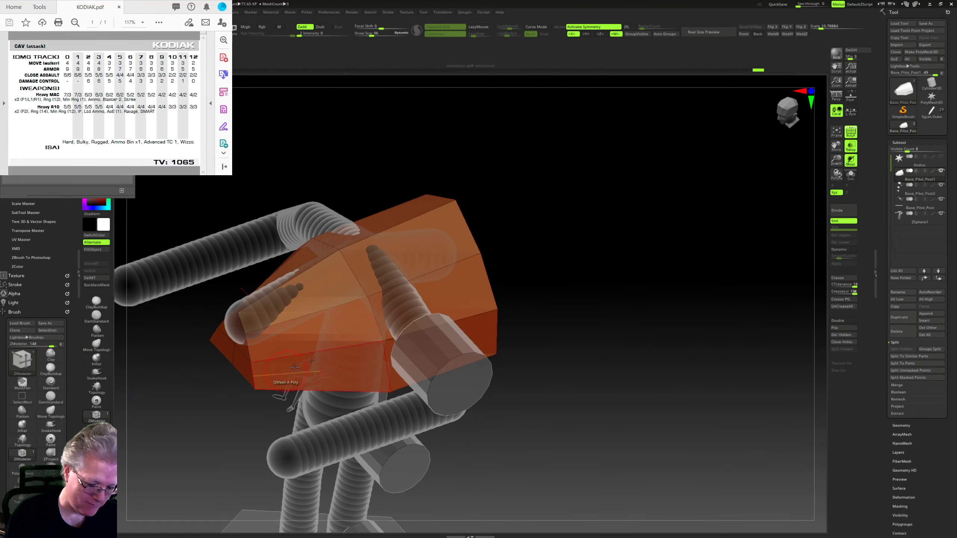
mouse_move(558, 290)
mouse_down()
mouse_move(573, 265)
mouse_move(560, 313)
mouse_move(566, 348)
mouse_up()
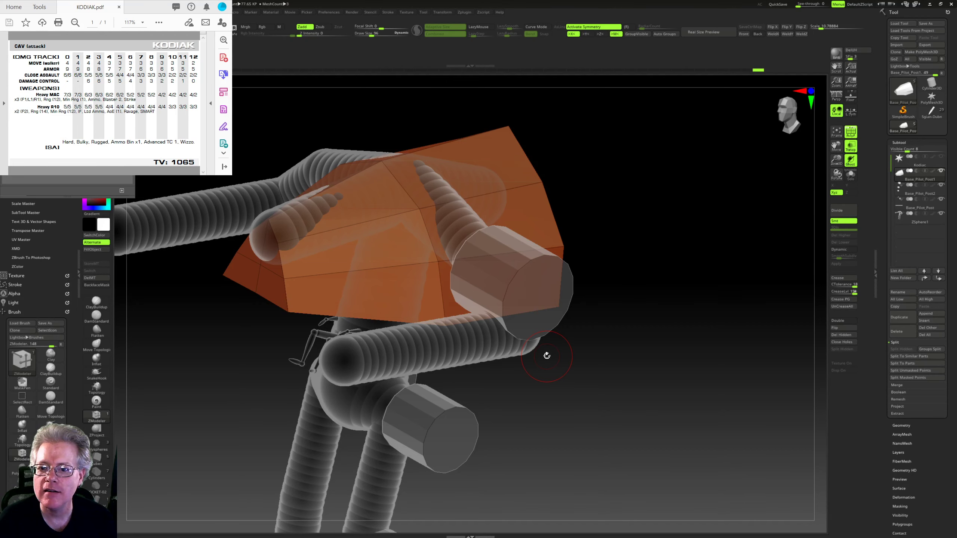
drag(546, 355, 514, 316)
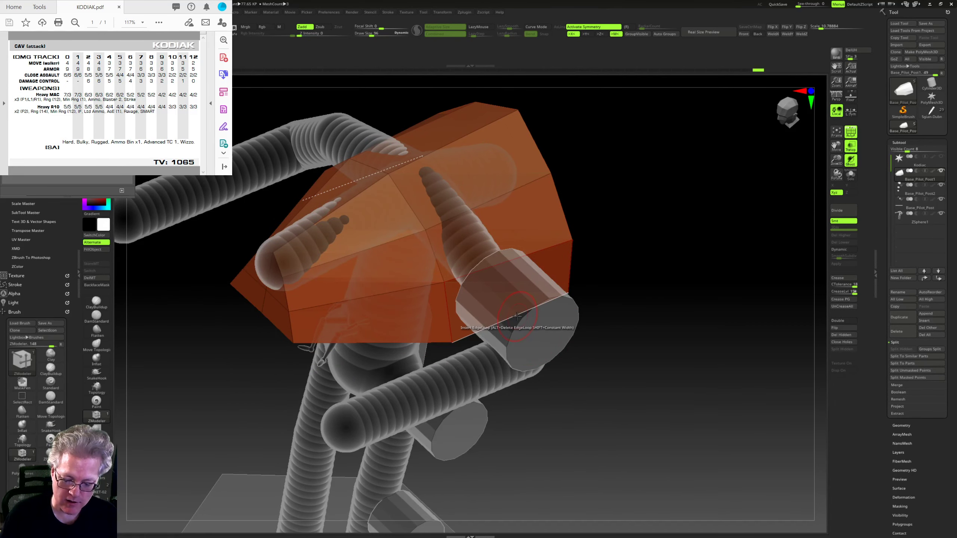
key(space)
drag(630, 288, 575, 316)
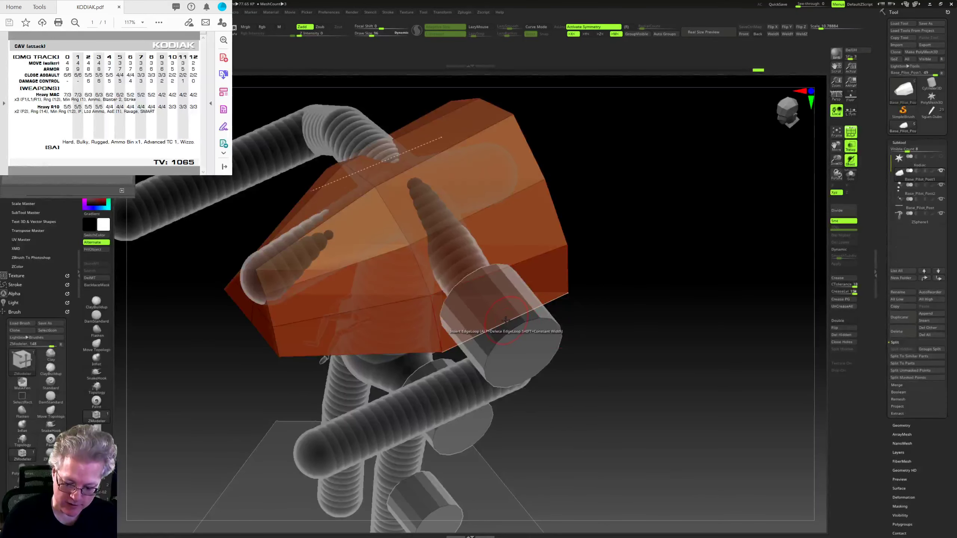
key(space)
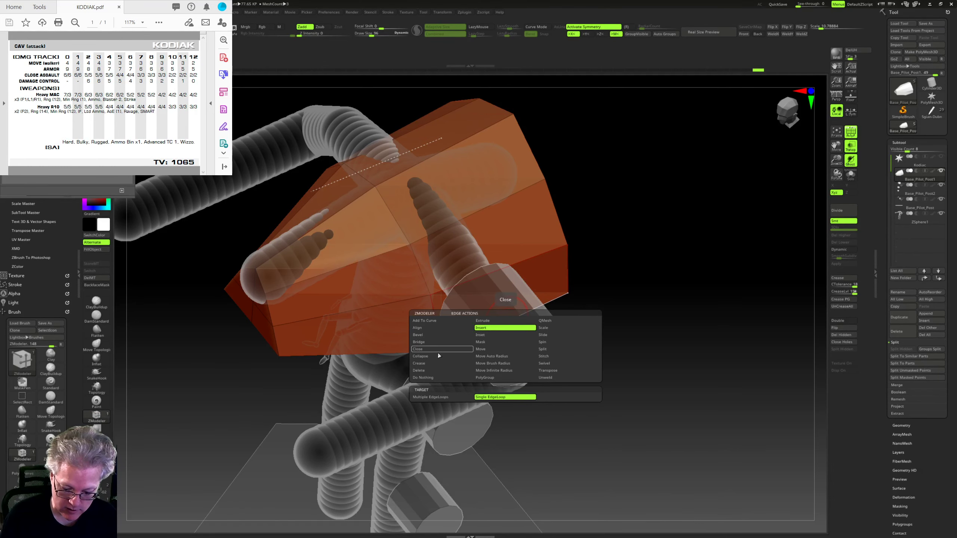
mouse_move(667, 321)
mouse_down()
mouse_move(649, 315)
mouse_move(645, 295)
mouse_move(579, 275)
mouse_move(599, 299)
mouse_move(585, 278)
mouse_move(635, 285)
mouse_move(631, 314)
mouse_move(594, 329)
mouse_move(620, 344)
mouse_move(587, 301)
mouse_move(599, 320)
mouse_move(655, 351)
mouse_move(673, 308)
mouse_up()
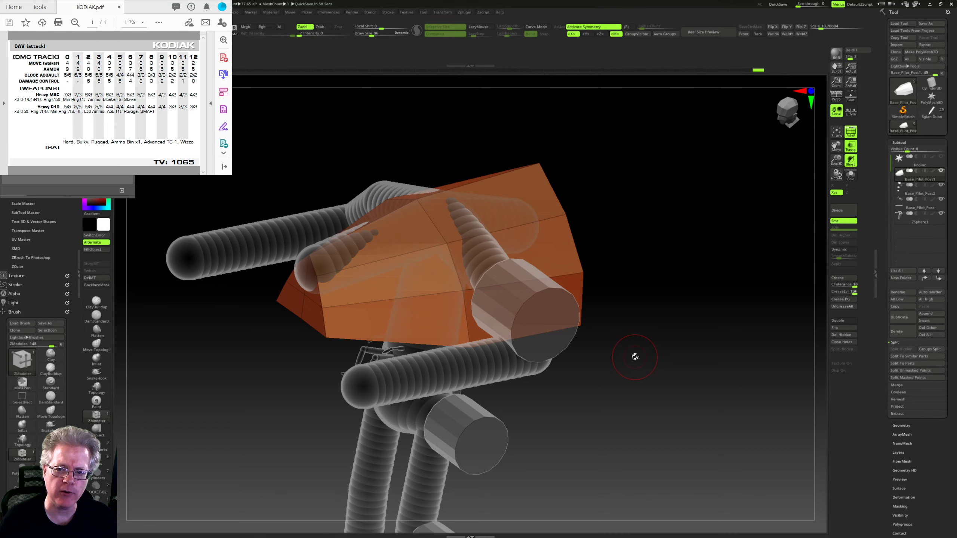
Step: Move the torso's lower mid-side points inward from below, and pull its side points slightly inward from the front
mouse_move(659, 360)
right_down()
mouse_move(656, 369)
mouse_move(645, 356)
mouse_move(659, 371)
right_up()
drag(660, 371, 609, 263)
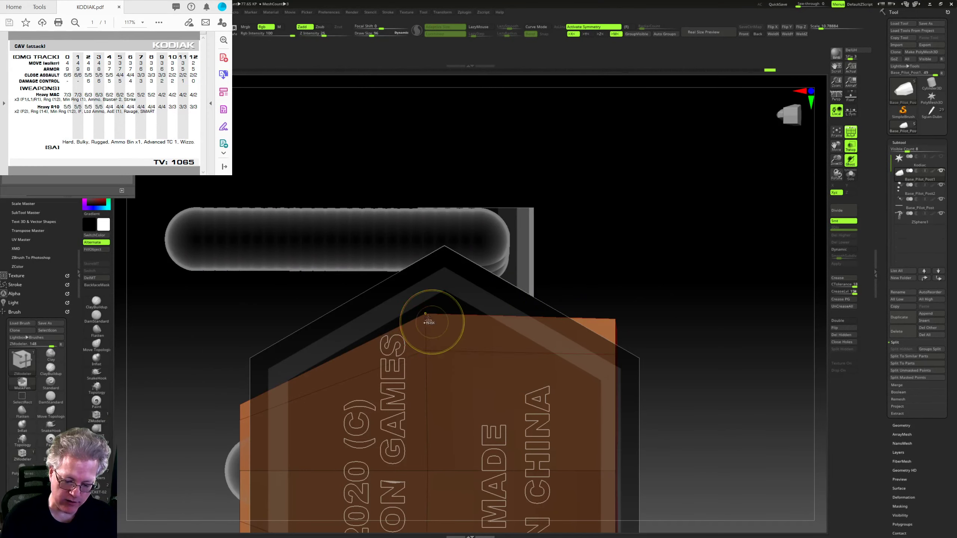
drag(428, 315, 427, 341)
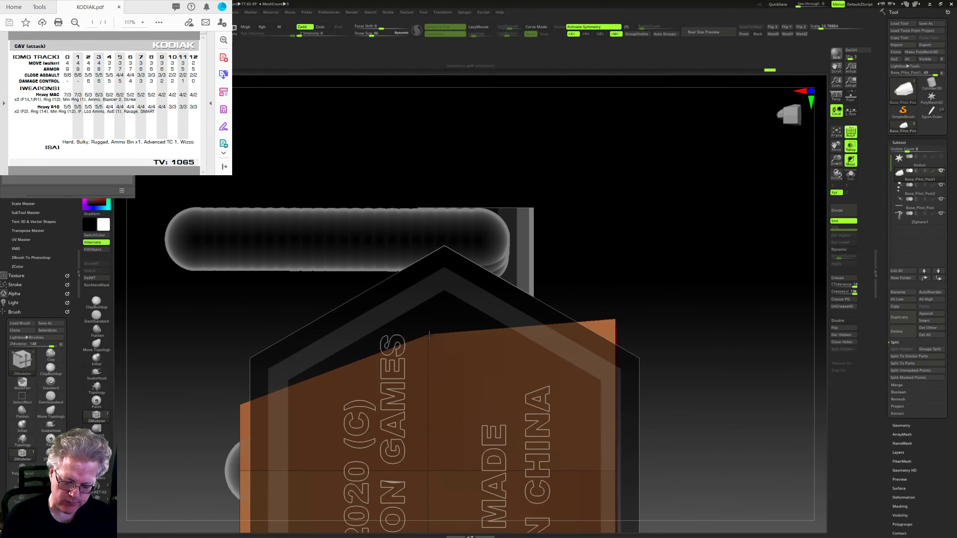
drag(661, 276, 663, 365)
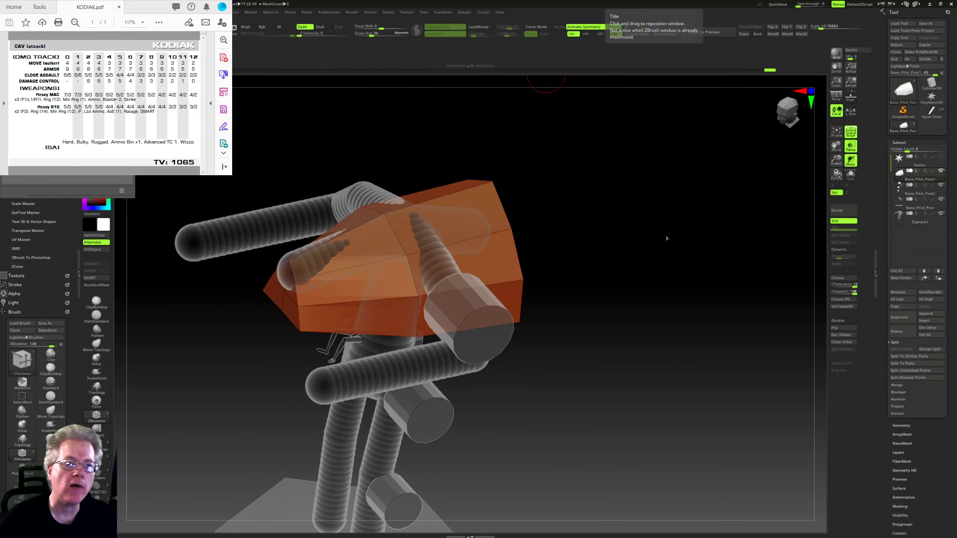
drag(666, 238, 567, 357)
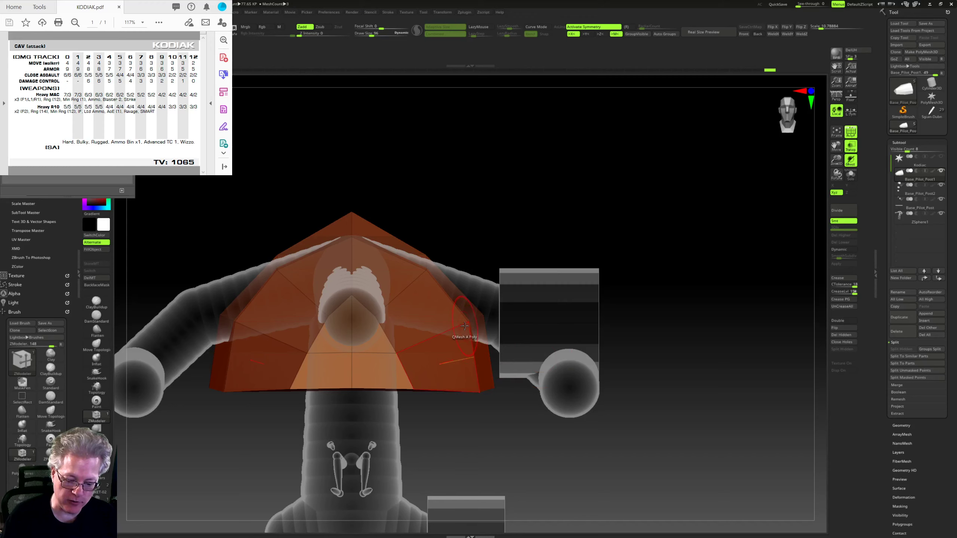
drag(468, 322, 460, 325)
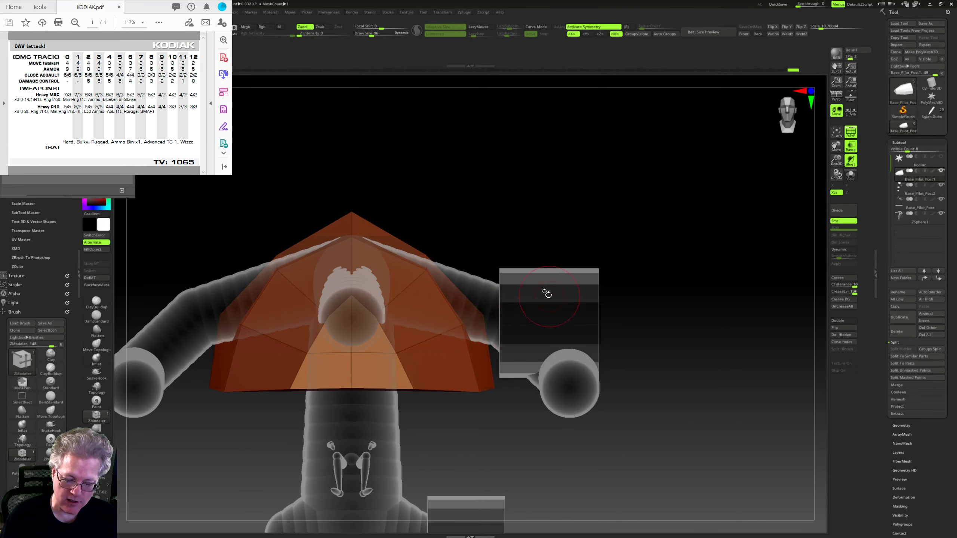
Step: Select the Move Topological brush and examine the tapered torso from the front, side and three-quarter views
key(b)
key(m)
key(t)
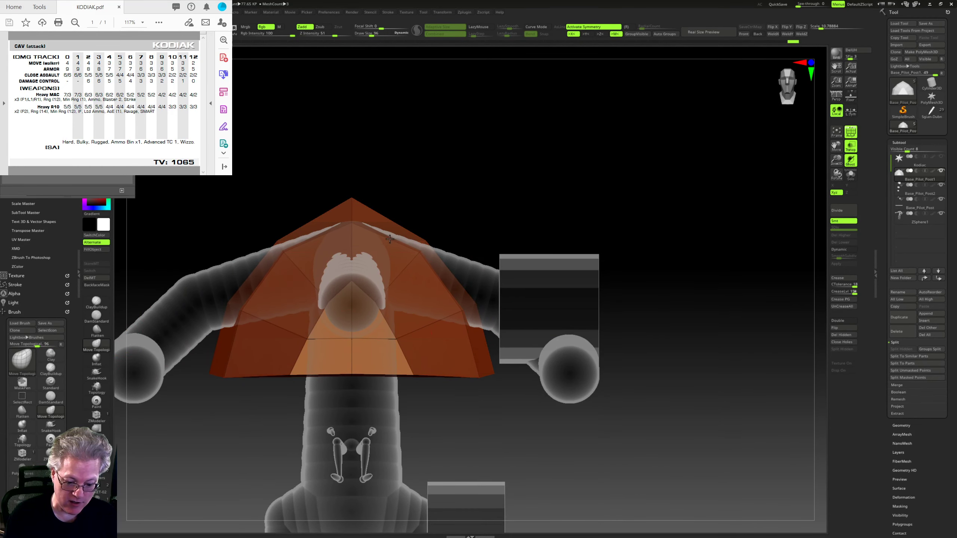
drag(576, 276, 613, 293)
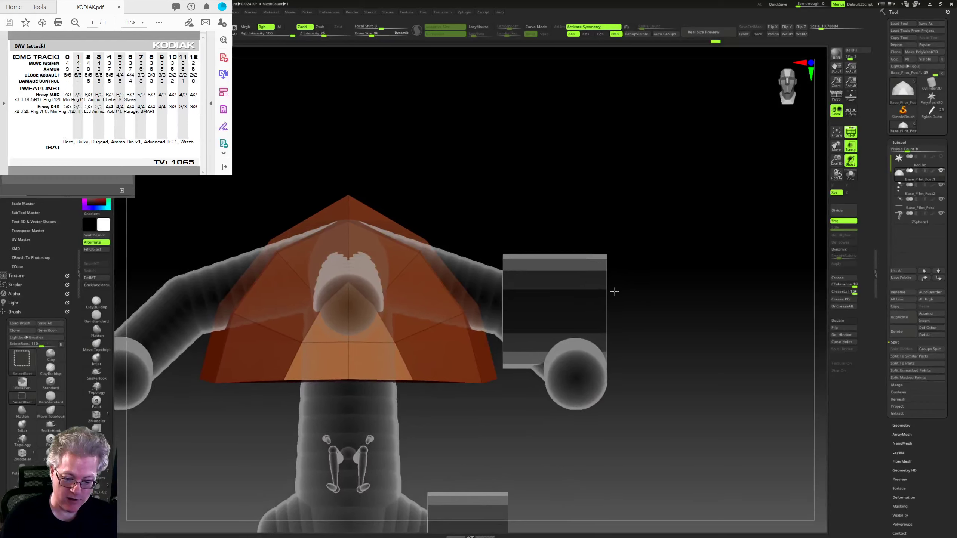
alt+drag(610, 362, 607, 335)
right_drag(607, 334, 645, 351)
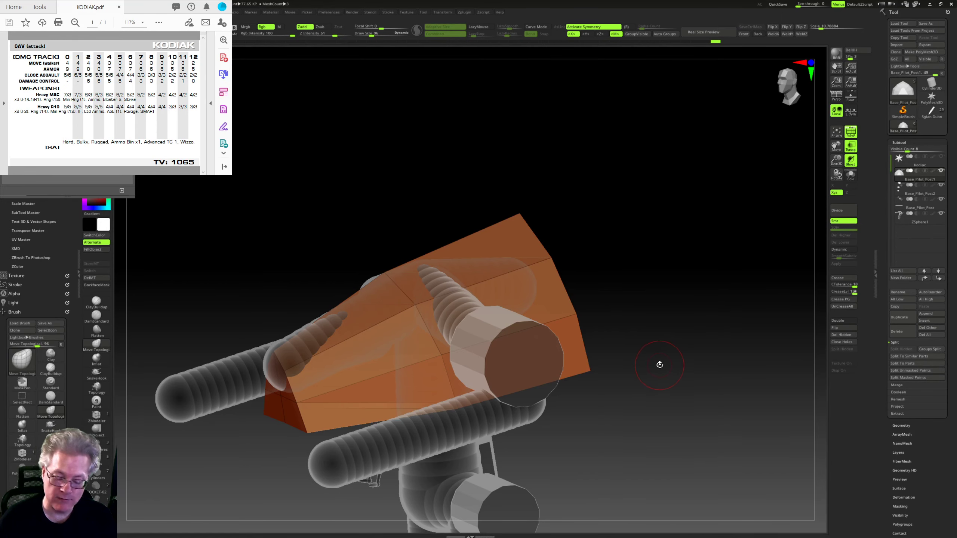
right_drag(660, 365, 412, 398)
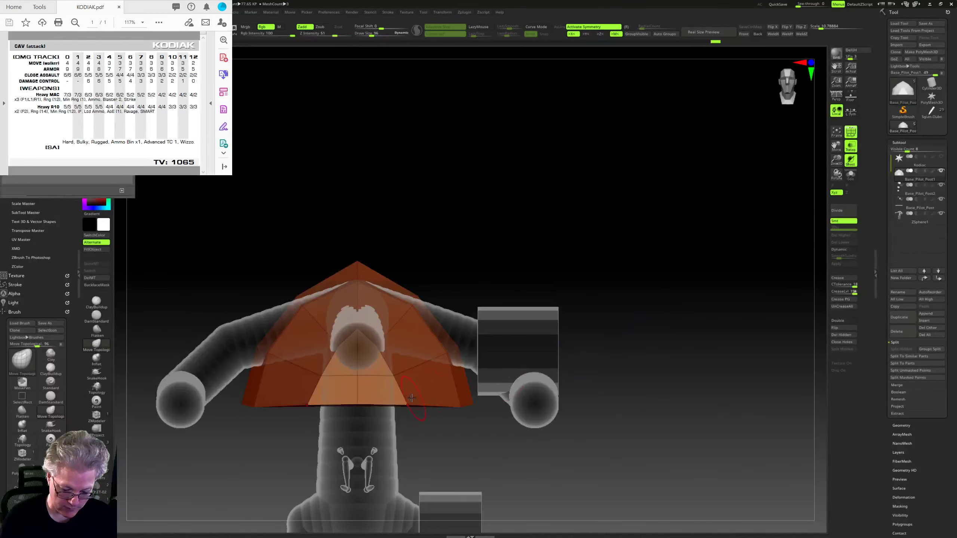
right_drag(494, 365, 554, 306)
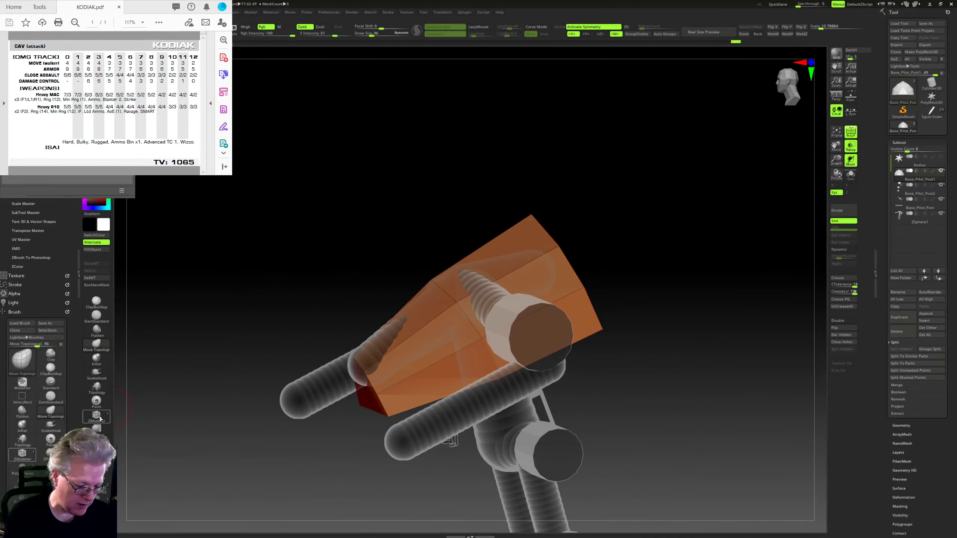
right_drag(669, 409, 630, 409)
mouse_move(631, 392)
right_down()
mouse_move(624, 367)
mouse_move(635, 391)
right_up()
alt+right_drag(635, 390, 580, 365)
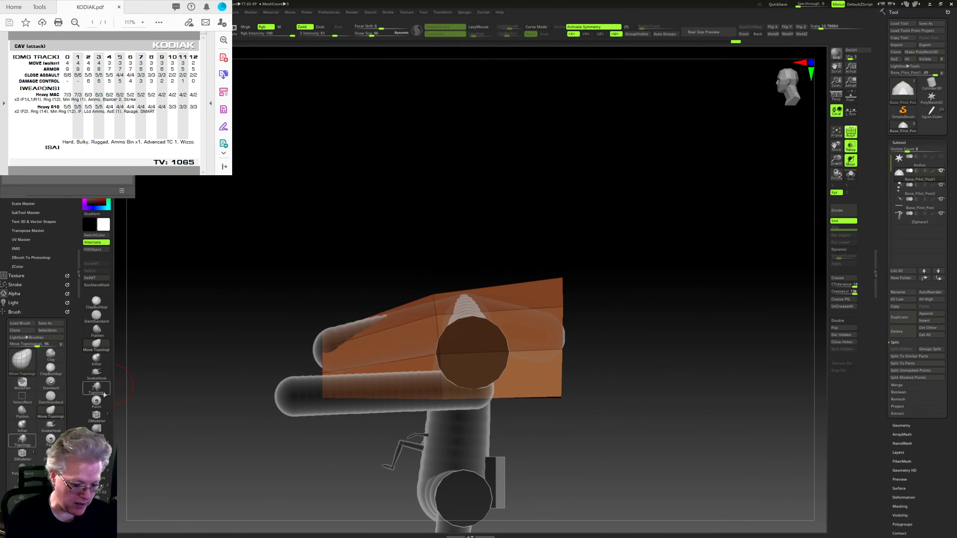
Step: Insert a vertical edge loop near the torso's rear with ZModeler and mask everything except the rear end
click(97, 415)
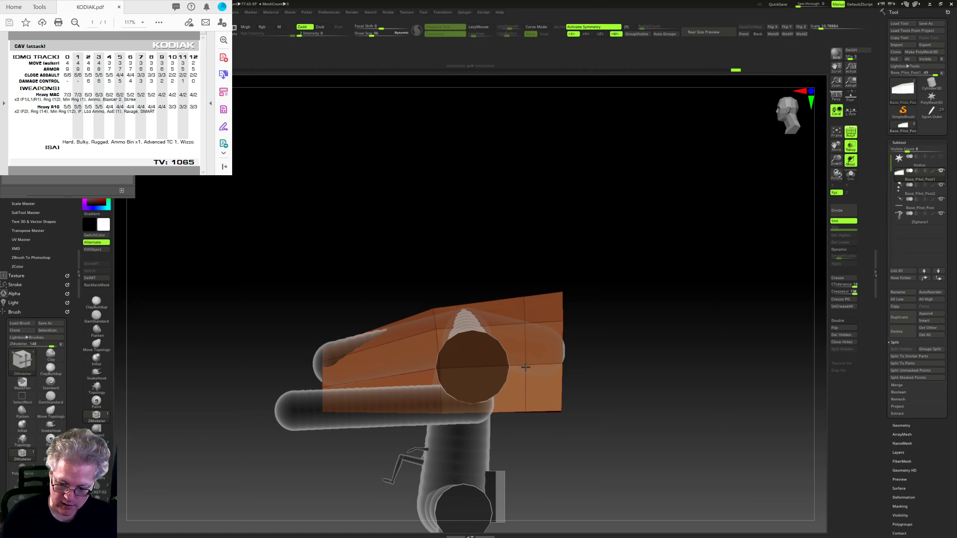
ctrl+drag(596, 255, 533, 451)
right_drag(549, 421, 640, 414)
ctrl+click(641, 415)
click(201, 30)
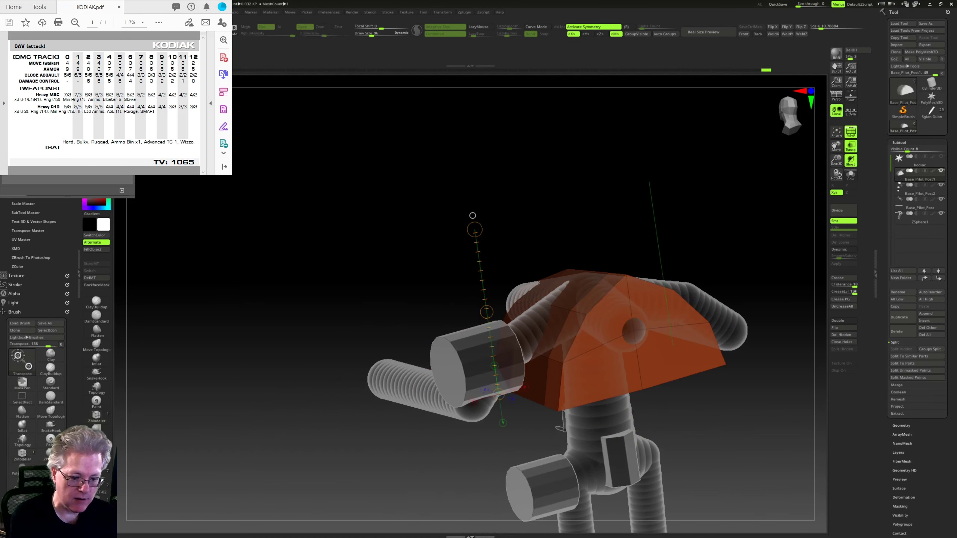
Step: Place a transpose line on the torso's rear face and scale the face inward to taper the back
click(630, 336)
right_drag(651, 336, 745, 321)
mouse_move(659, 334)
mouse_down()
mouse_move(646, 334)
mouse_move(657, 334)
mouse_up()
right_drag(757, 295, 750, 286)
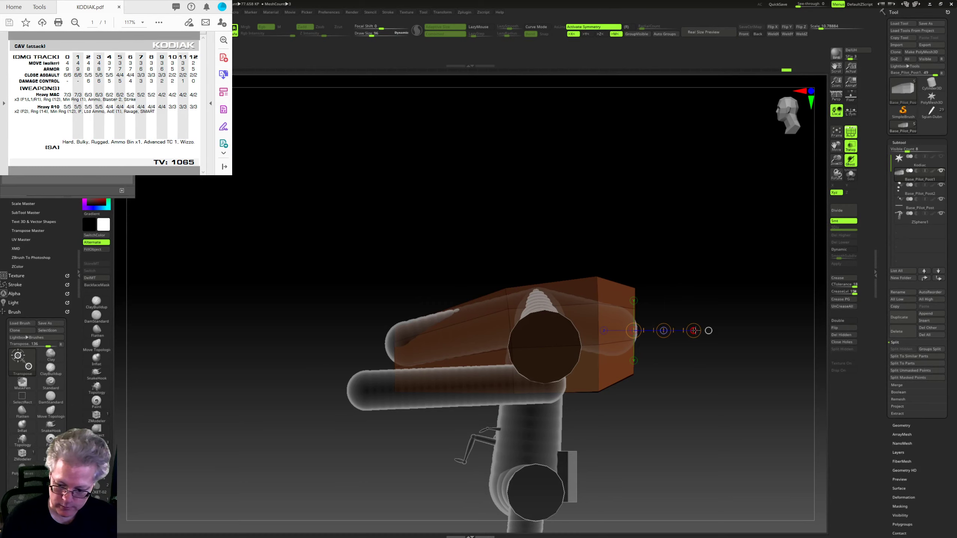
mouse_move(695, 331)
mouse_down()
mouse_move(690, 310)
mouse_move(664, 331)
mouse_up()
right_drag(708, 330, 661, 311)
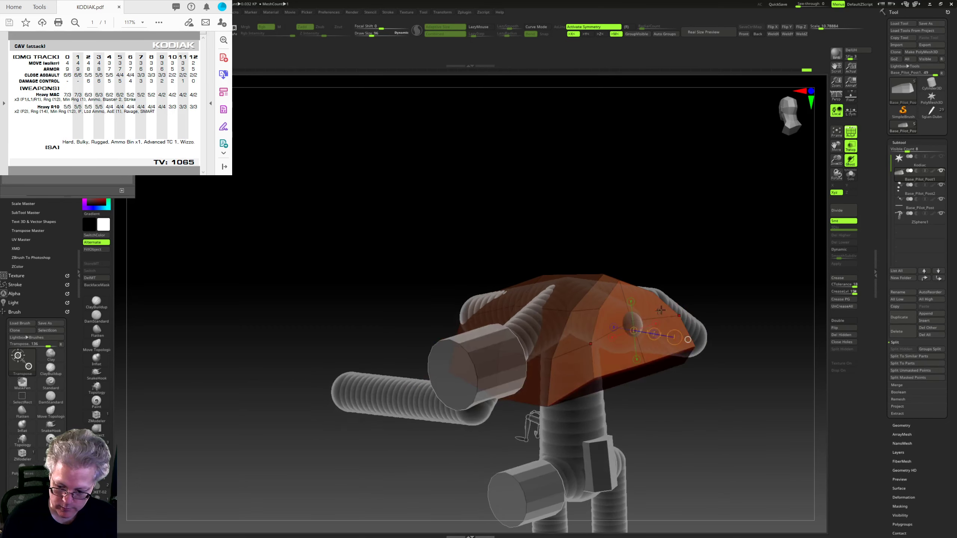
drag(735, 293, 747, 275)
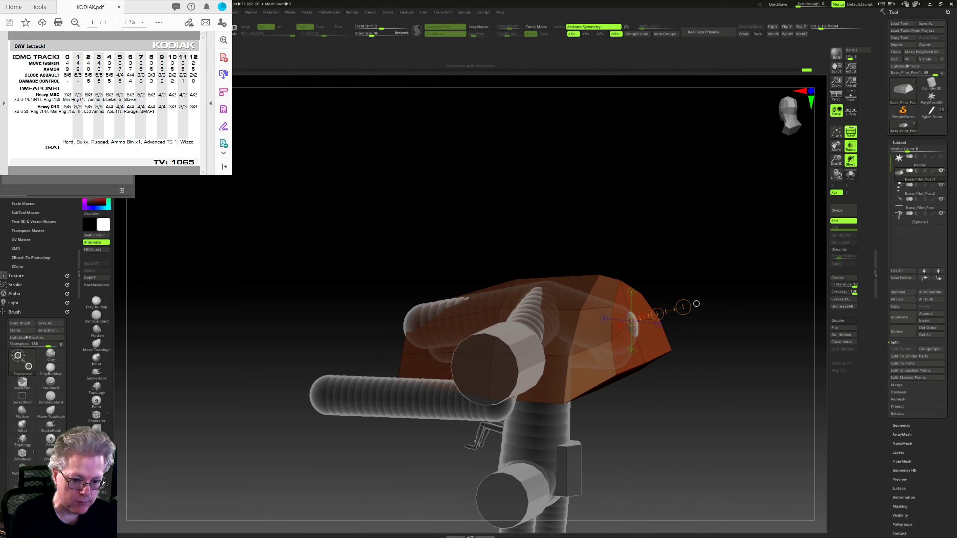
Step: Undo the last rear-face adjustments, rework the face into a tapered, angled back, and clear the mask
key(ctrl+z)
key(ctrl+z)
key(ctrl+z)
drag(718, 292, 739, 285)
mouse_move(731, 332)
mouse_down()
mouse_move(735, 357)
mouse_move(675, 332)
mouse_move(684, 364)
mouse_move(651, 322)
mouse_move(657, 383)
mouse_up()
key(ctrl+shift+z)
ctrl+right_drag(657, 382, 639, 317)
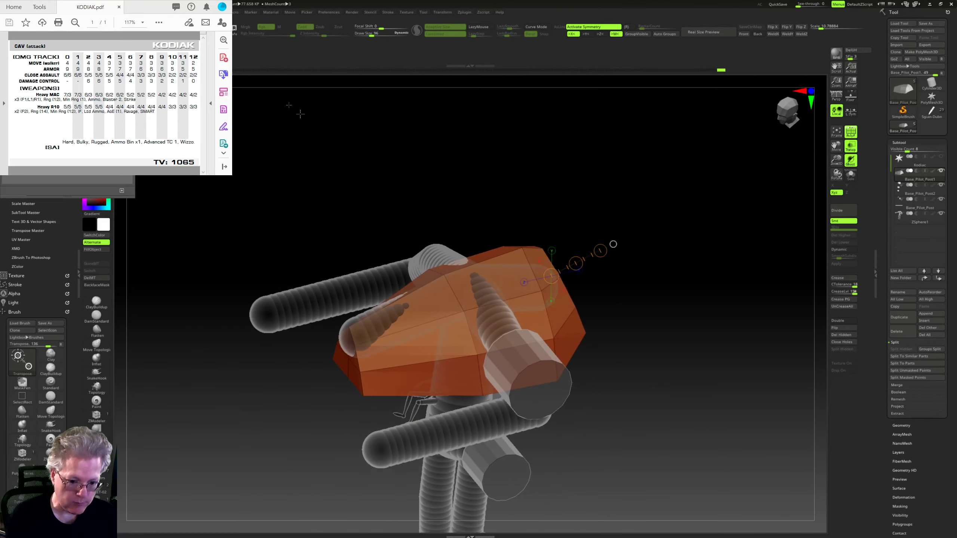
Step: Insert an edge loop across the front half of the torso's sides with ZModeler
key(q)
key(b)
key(z)
key(m)
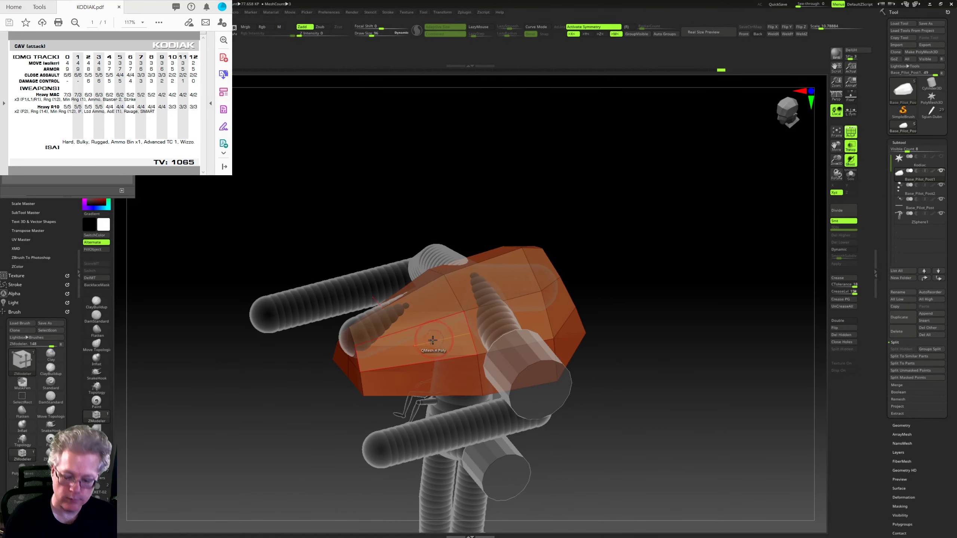
click(424, 362)
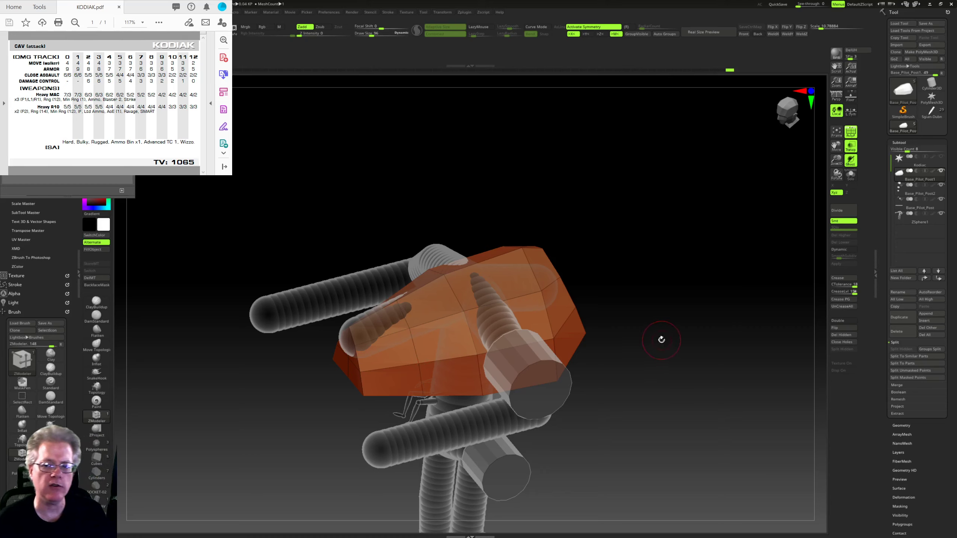
Step: Pull the lower corners of the torso's nose slightly inward with the Move Topological brush
drag(680, 345, 660, 291)
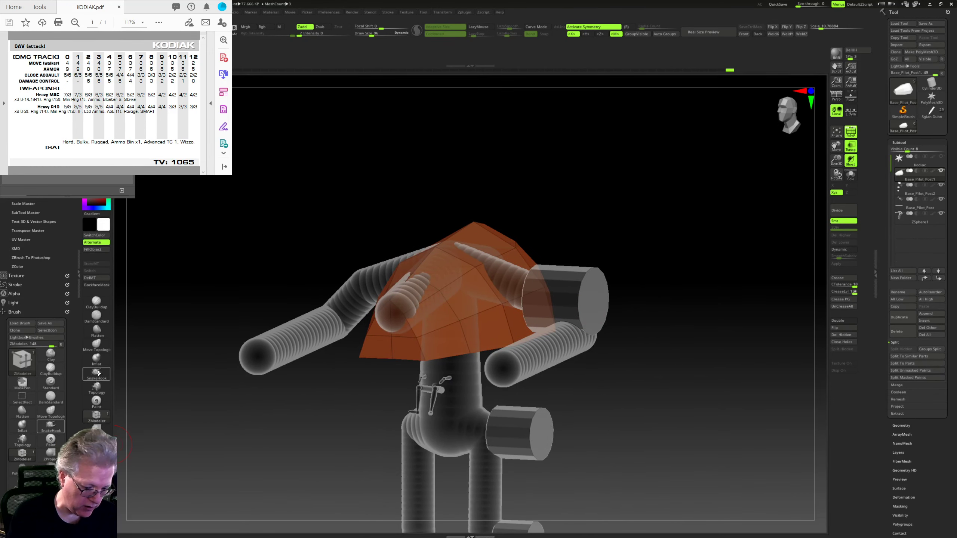
click(96, 344)
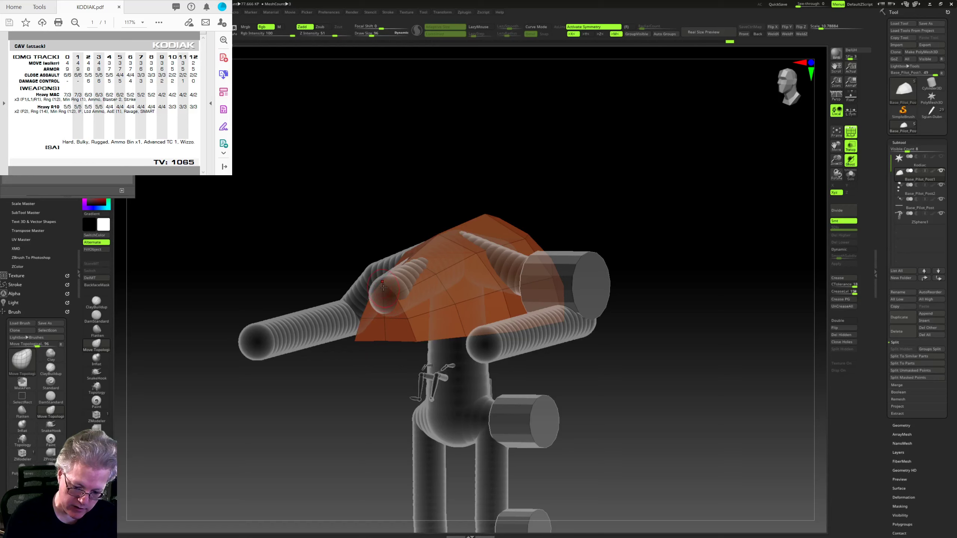
drag(395, 355, 375, 369)
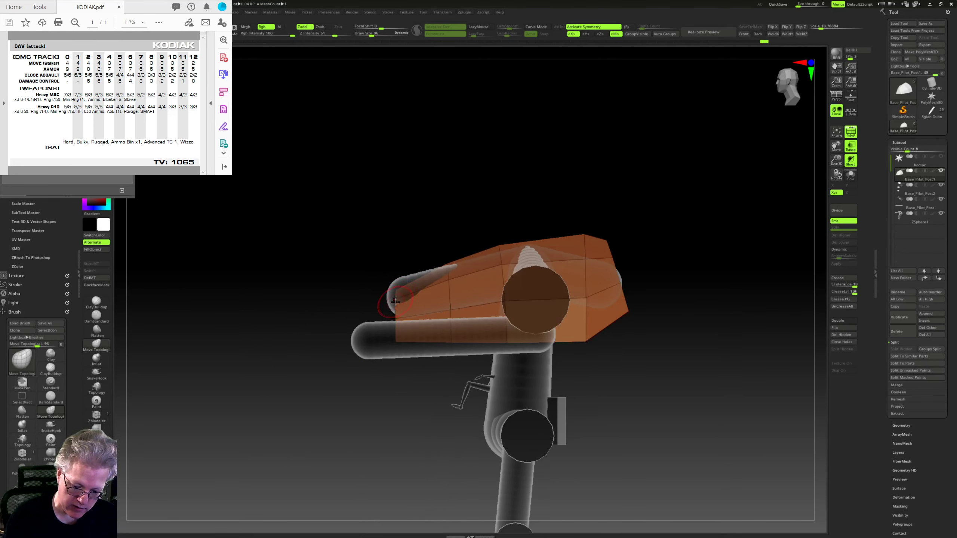
mouse_move(395, 342)
right_down()
mouse_move(403, 377)
mouse_move(430, 366)
mouse_move(392, 356)
right_up()
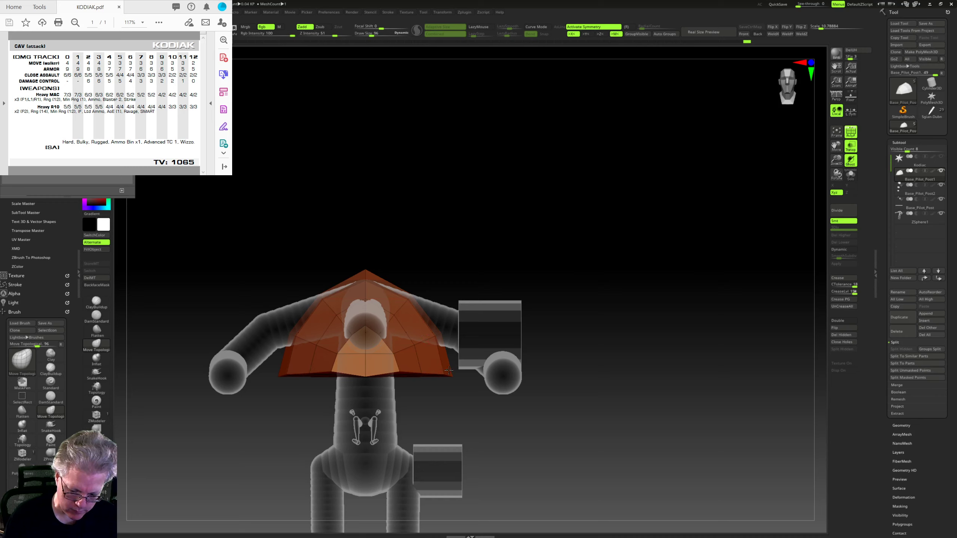
mouse_move(437, 332)
right_down()
mouse_move(463, 351)
mouse_move(449, 342)
right_up()
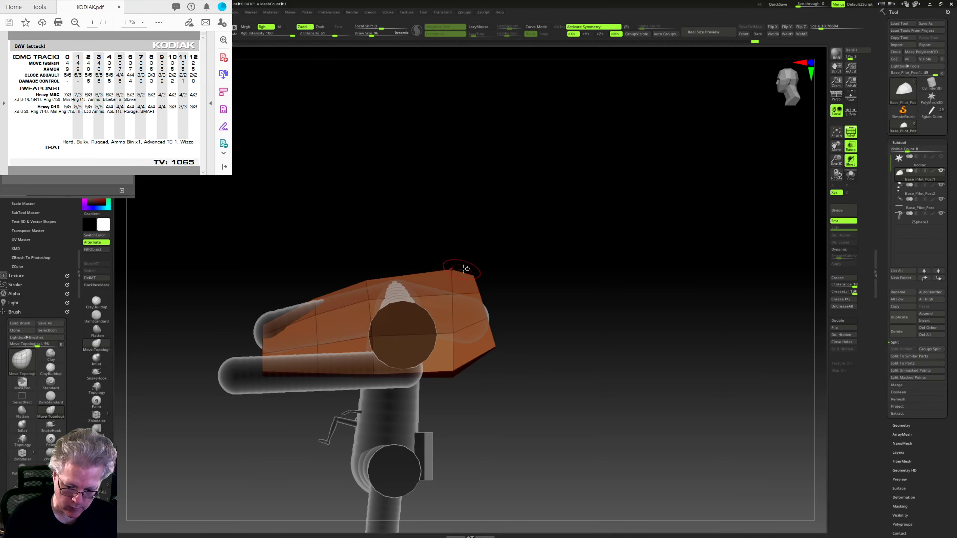
Step: Select the Cubes brush and examine the torso's faceted shape against the arm spheres from close three-quarter and side views
mouse_move(564, 317)
right_down()
mouse_move(538, 326)
mouse_move(594, 322)
mouse_move(597, 345)
mouse_move(587, 293)
mouse_move(564, 307)
mouse_move(570, 300)
mouse_move(567, 358)
mouse_move(589, 356)
mouse_move(596, 386)
mouse_move(591, 345)
mouse_move(596, 365)
mouse_move(124, 429)
right_up()
click(99, 475)
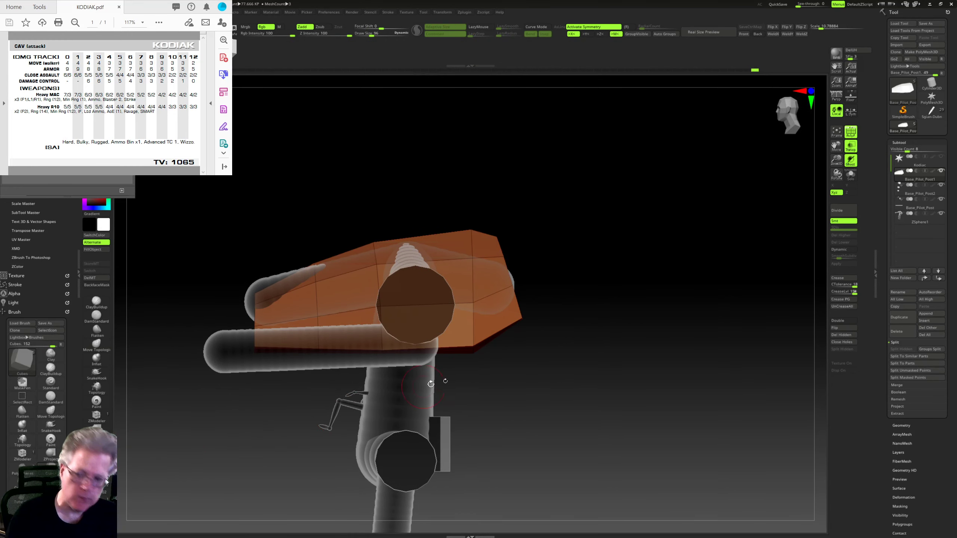
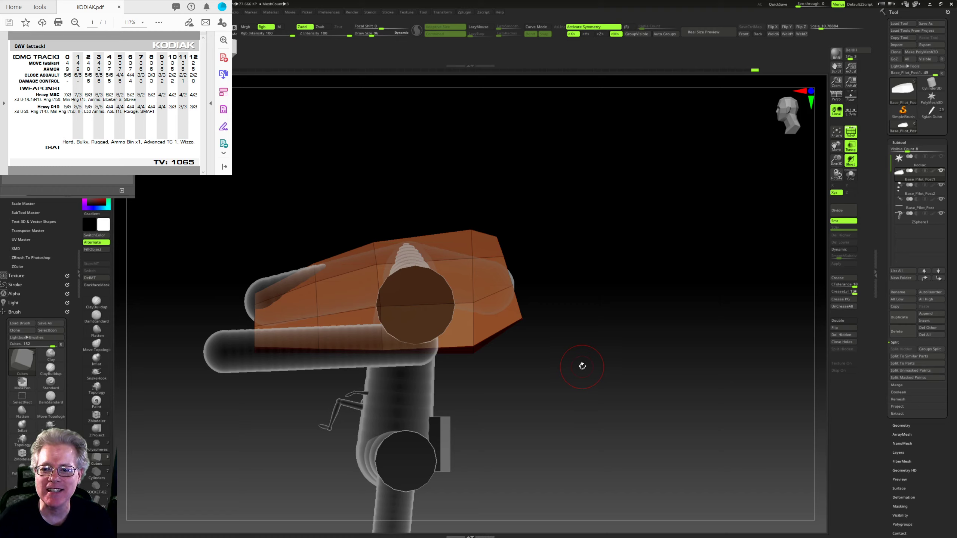
drag(583, 359, 614, 341)
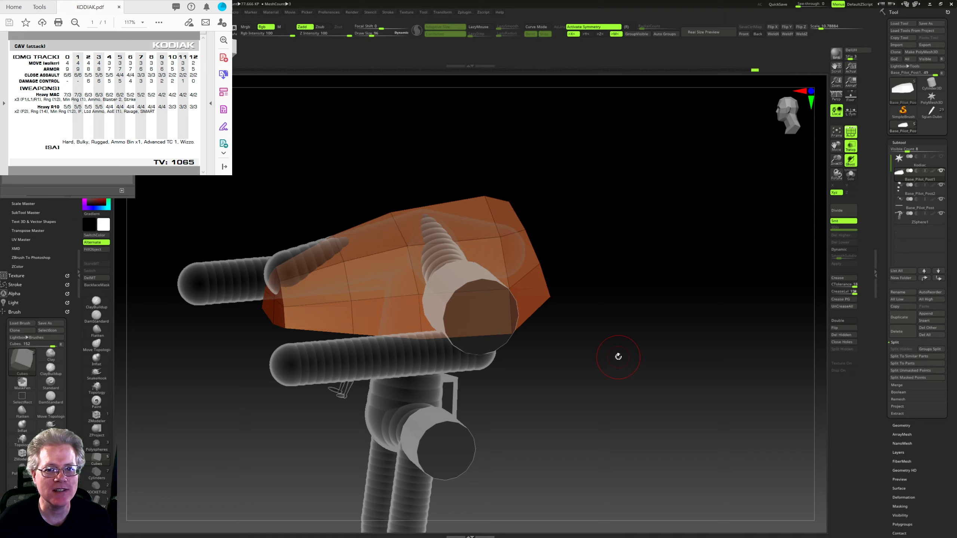
drag(621, 356, 592, 350)
drag(836, 159, 859, 128)
drag(780, 227, 710, 328)
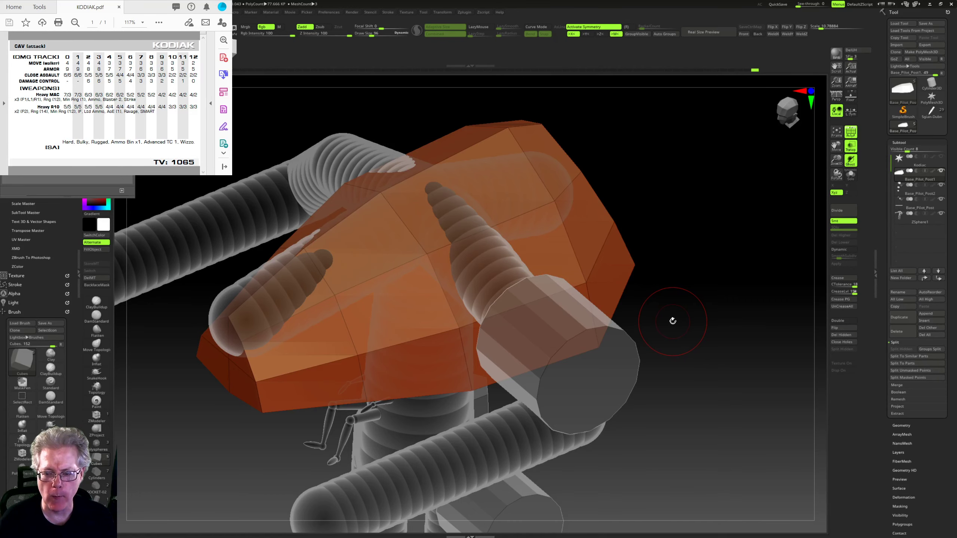
drag(680, 316, 699, 305)
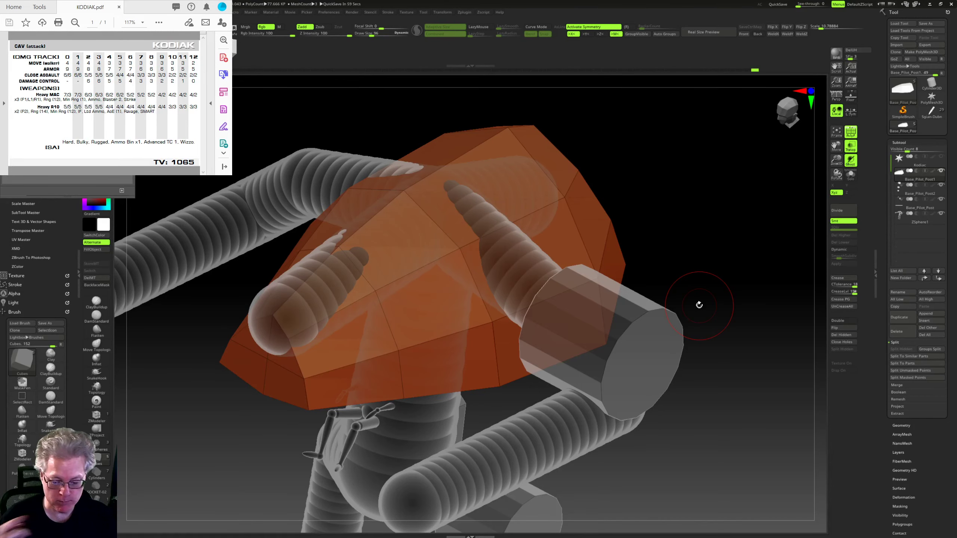
mouse_move(683, 361)
mouse_down()
mouse_move(690, 377)
mouse_move(695, 364)
mouse_up()
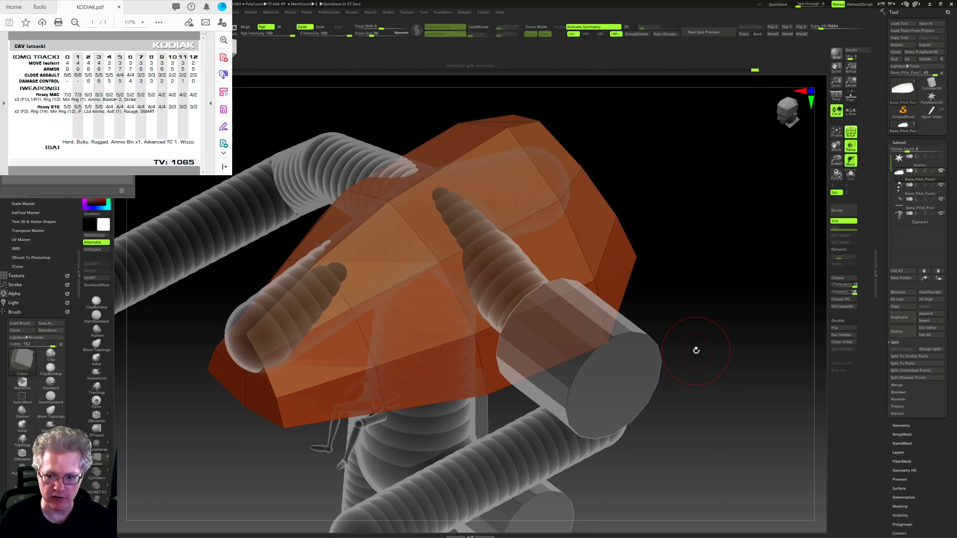
drag(708, 356, 711, 354)
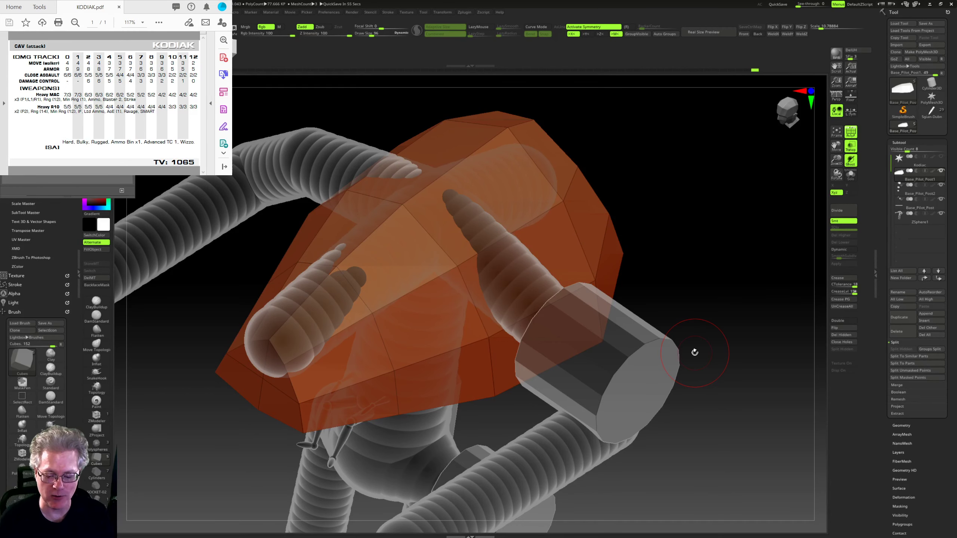
drag(695, 342, 540, 322)
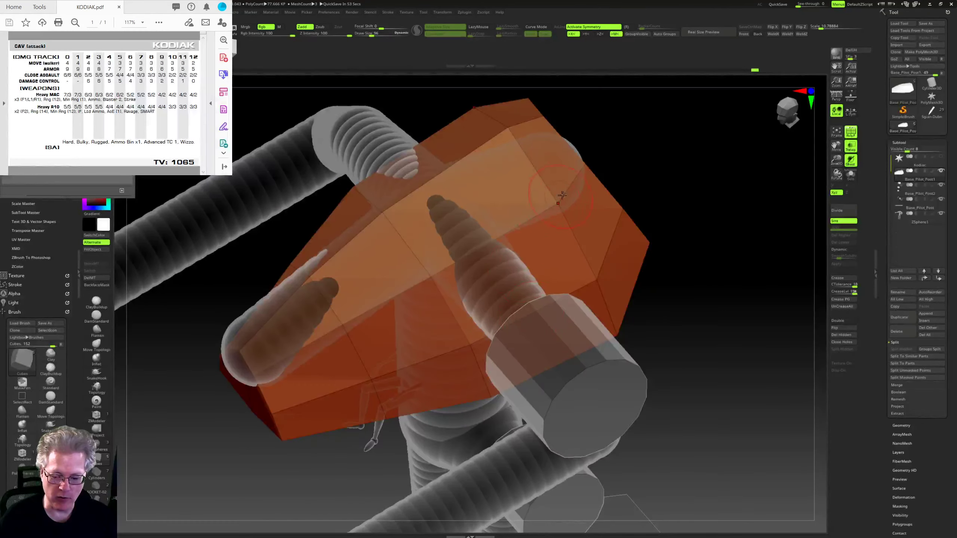
mouse_move(718, 280)
mouse_down()
mouse_move(680, 386)
mouse_move(688, 288)
mouse_move(688, 299)
mouse_move(740, 305)
mouse_move(686, 352)
mouse_move(684, 332)
mouse_move(626, 327)
mouse_move(729, 292)
mouse_up()
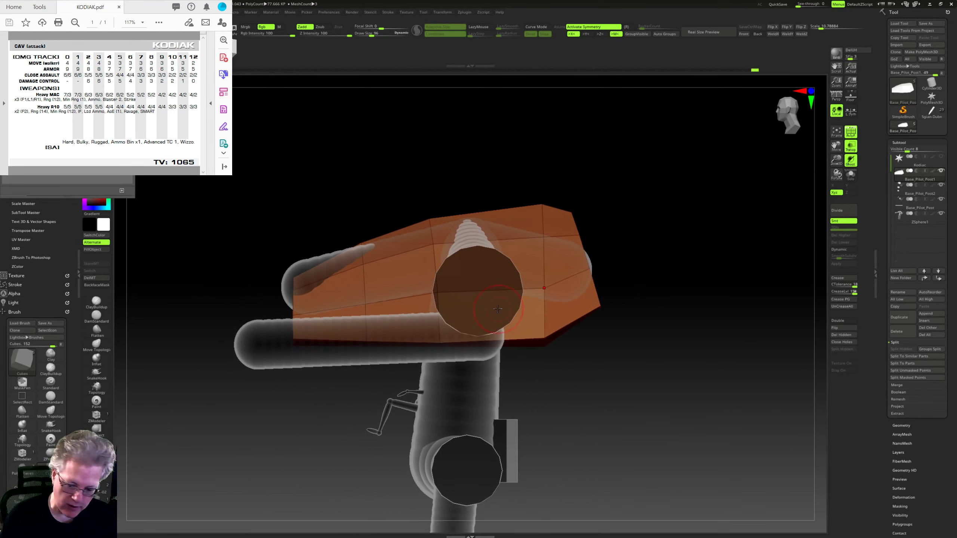
Step: Insert an edge loop around the middle of the torso with ZModeler and mask the surrounding geometry
click(101, 421)
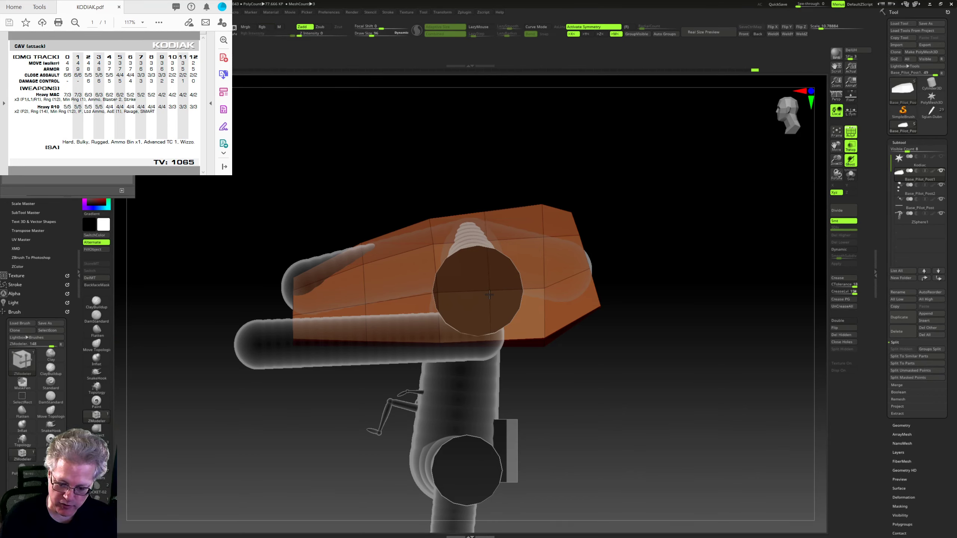
mouse_move(509, 180)
ctrl+mouse_down()
mouse_move(493, 406)
mouse_move(467, 406)
mouse_move(543, 416)
mouse_move(513, 411)
mouse_move(469, 153)
mouse_move(518, 122)
ctrl+mouse_up()
ctrl+click(510, 151)
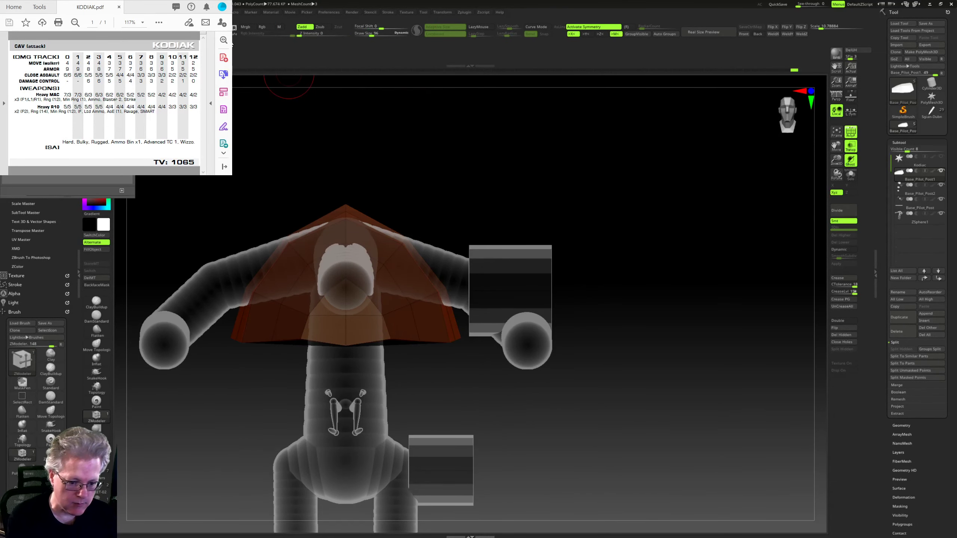
Step: Adjust the unmasked middle section of the torso using a vertical transpose line drawn up from the front face
key(w)
drag(346, 316, 551, 315)
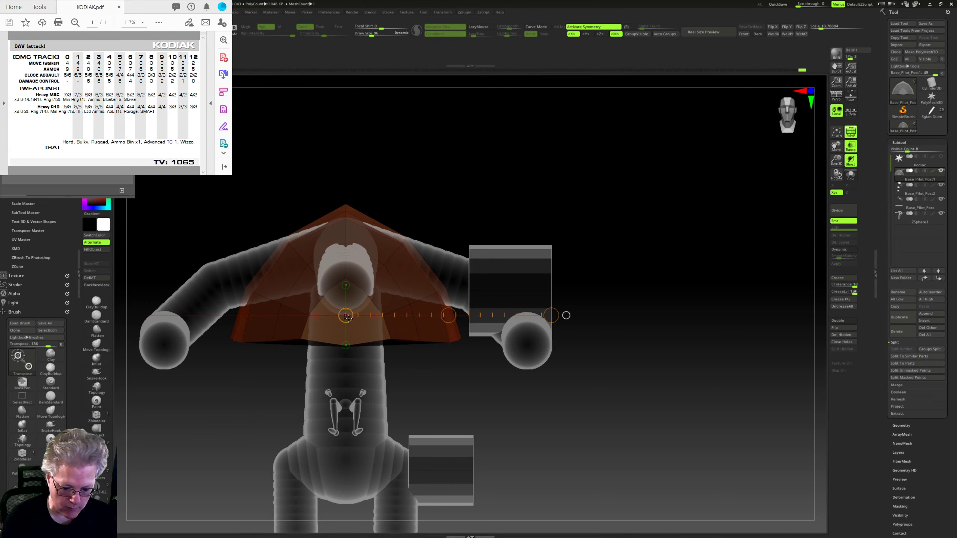
shift+drag(346, 315, 345, 110)
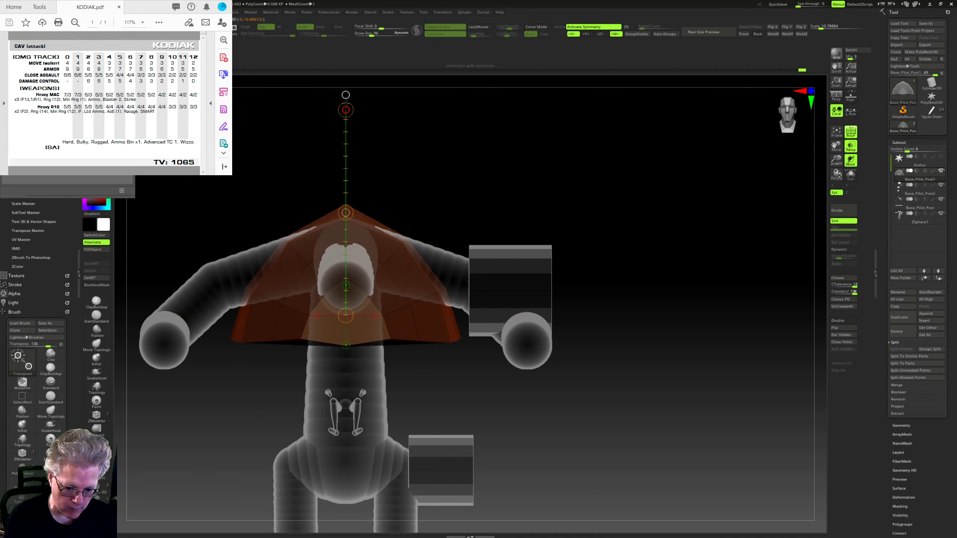
drag(610, 222, 613, 287)
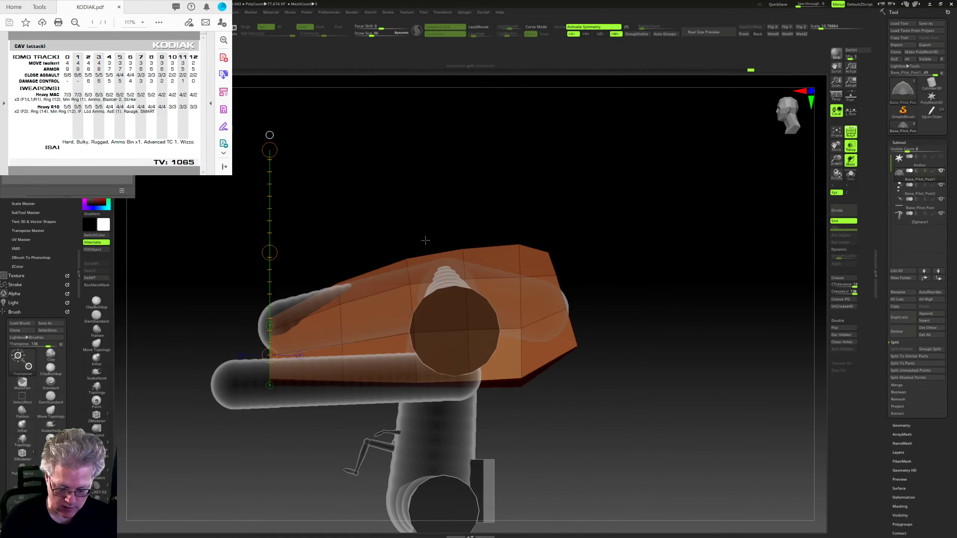
drag(425, 240, 545, 205)
Step: Reselect the ZModeler brush and check the torso's silhouette from three-quarter and side views
key(b)
key(z)
key(m)
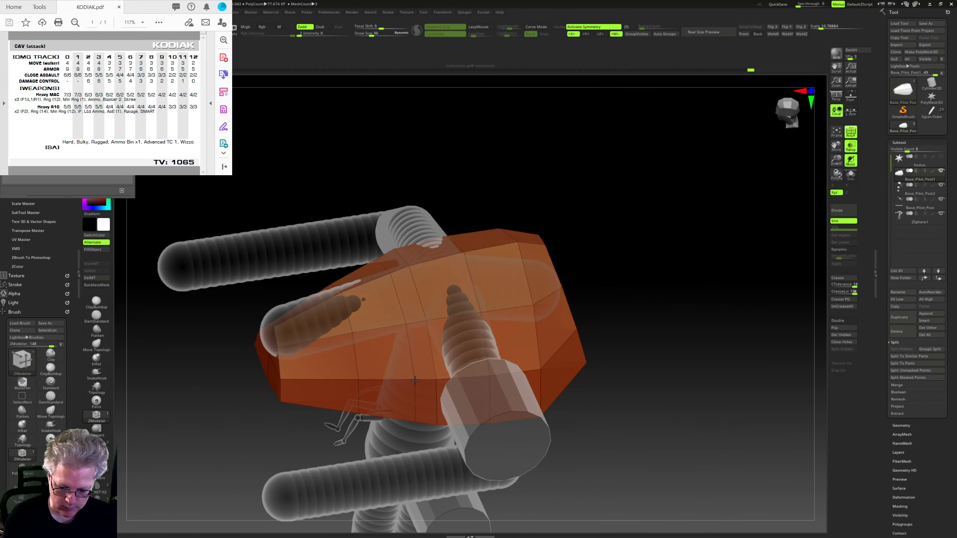
drag(651, 341, 624, 266)
drag(837, 161, 790, 161)
alt+drag(791, 239, 703, 259)
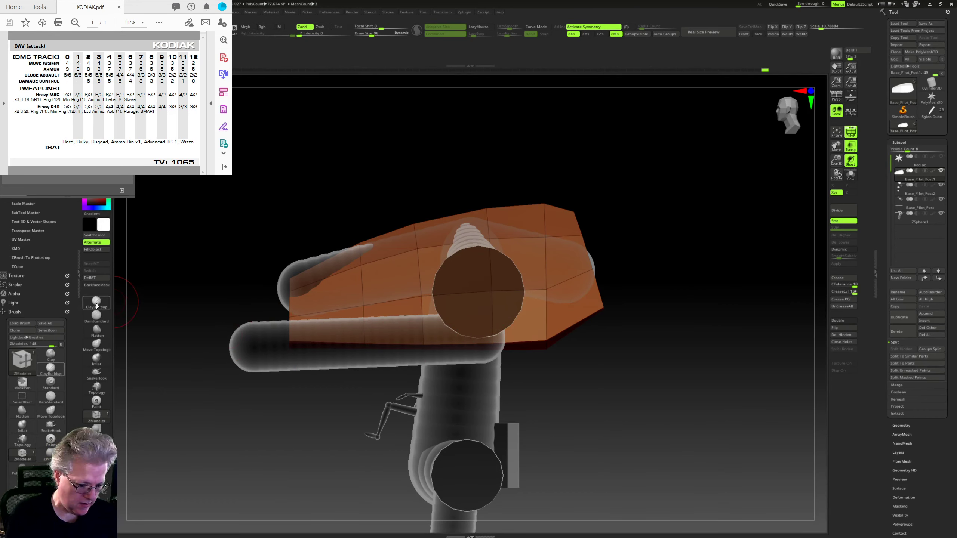
Step: Insert a mirrored cube over the torso side at the arm joint with the Cubes brush and split it into its own subtool
click(96, 460)
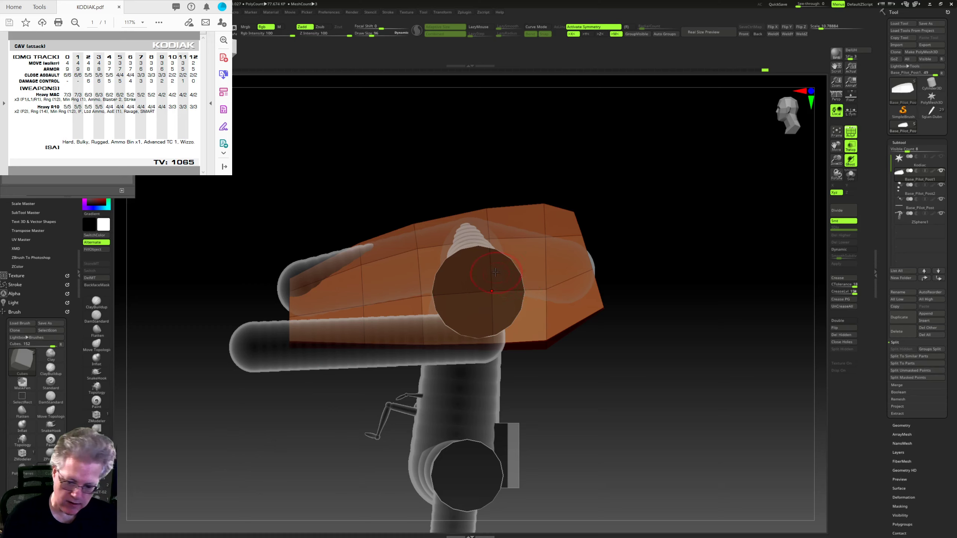
drag(478, 283, 477, 310)
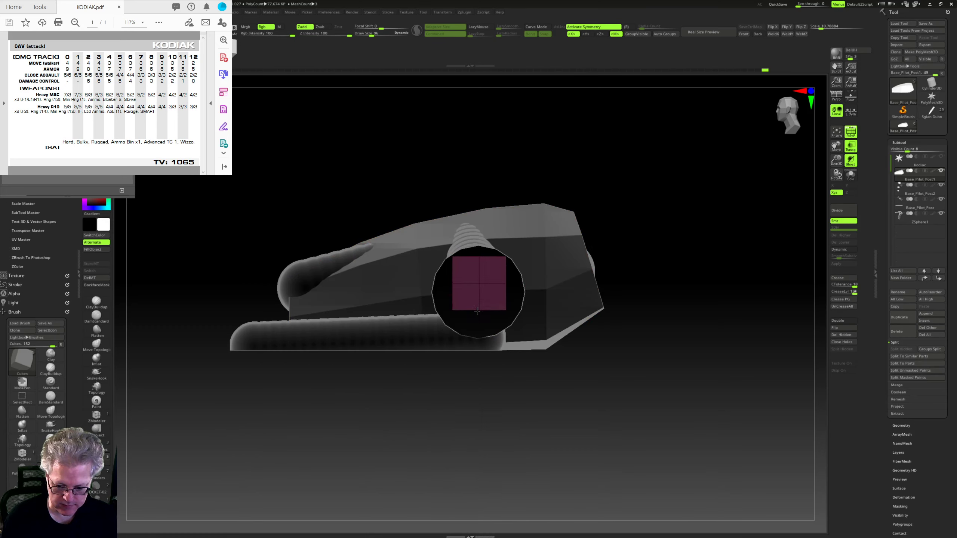
click(913, 370)
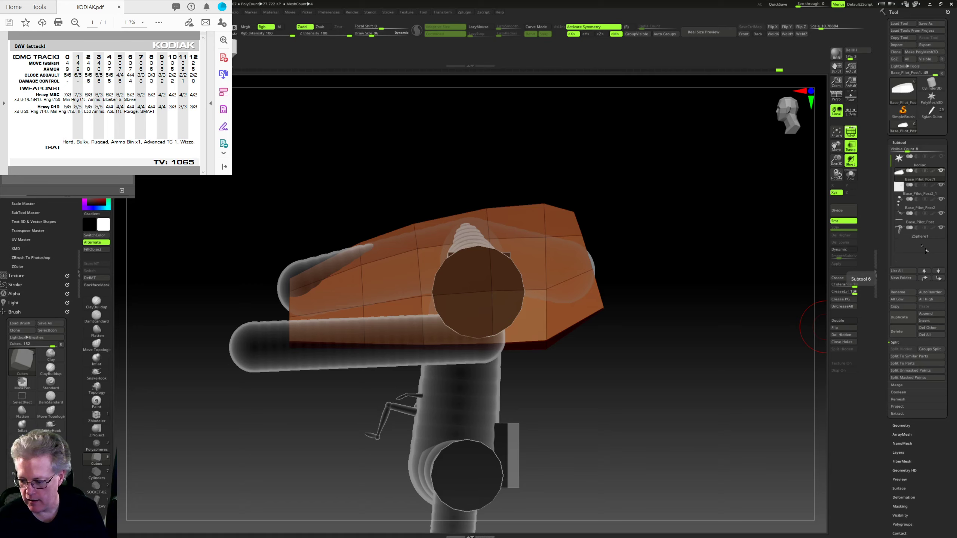
Step: Create a subtool folder named BODY and move the new cube and joint-sphere subtools into it with the torso
click(911, 280)
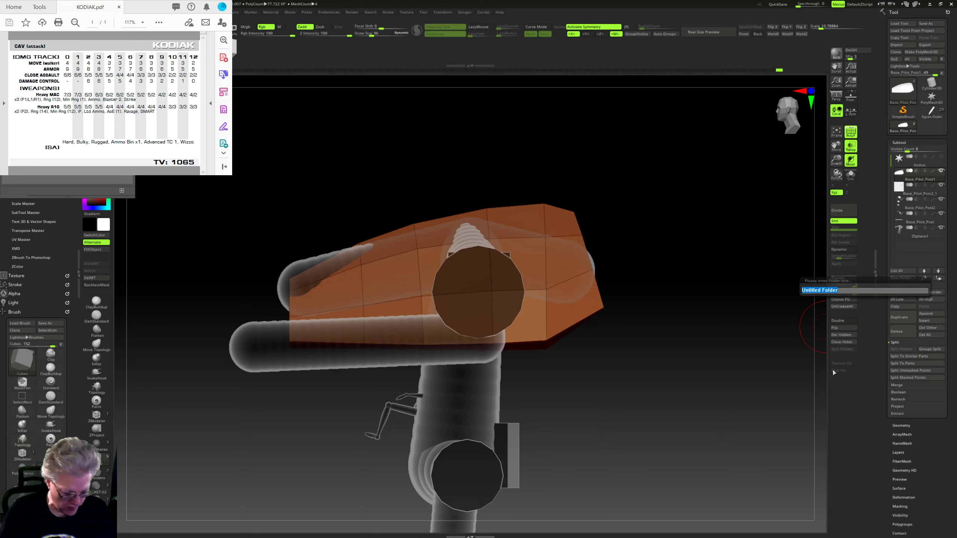
key(shift)
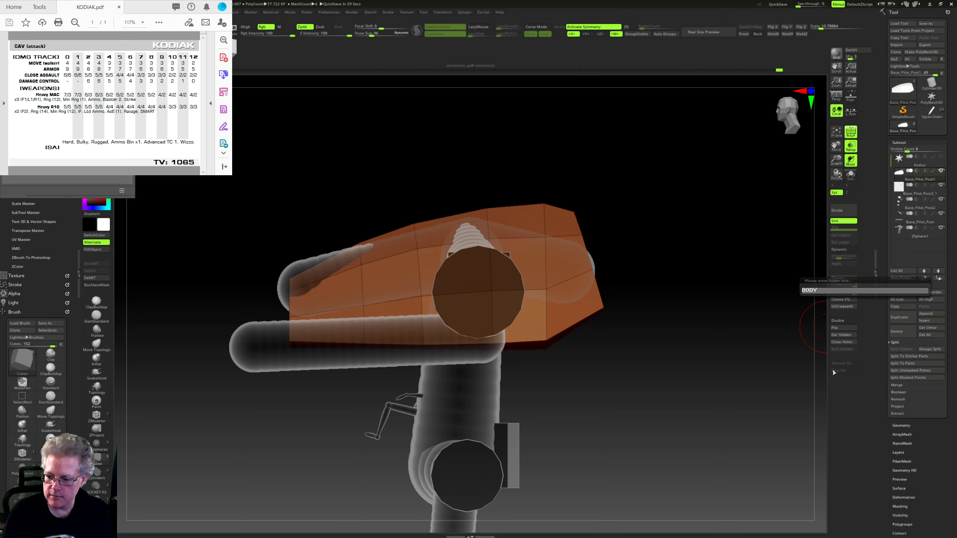
key(Return)
click(928, 208)
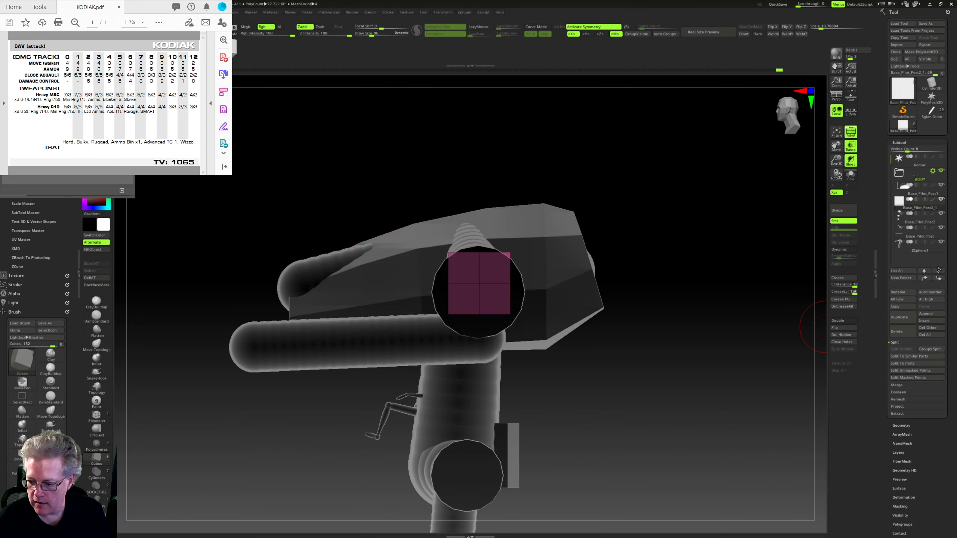
click(923, 222)
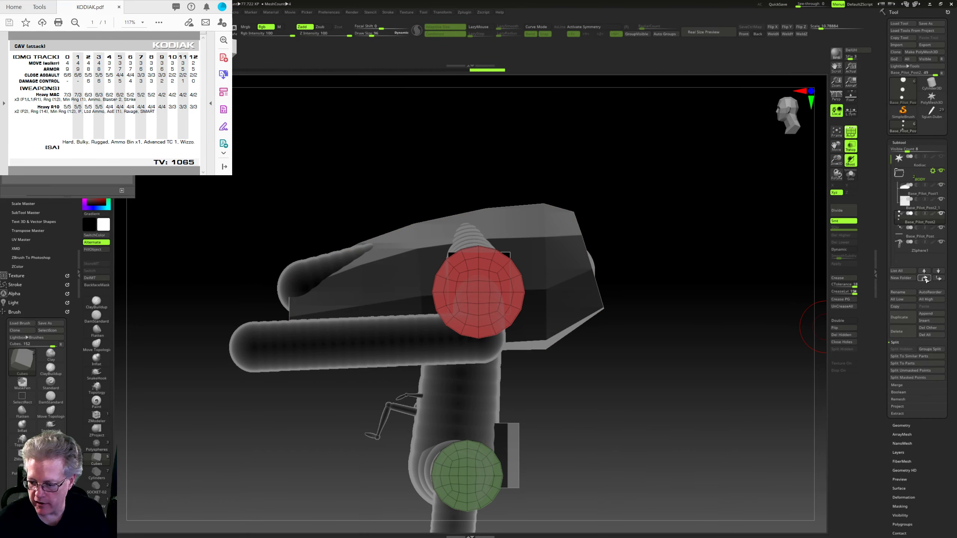
click(926, 279)
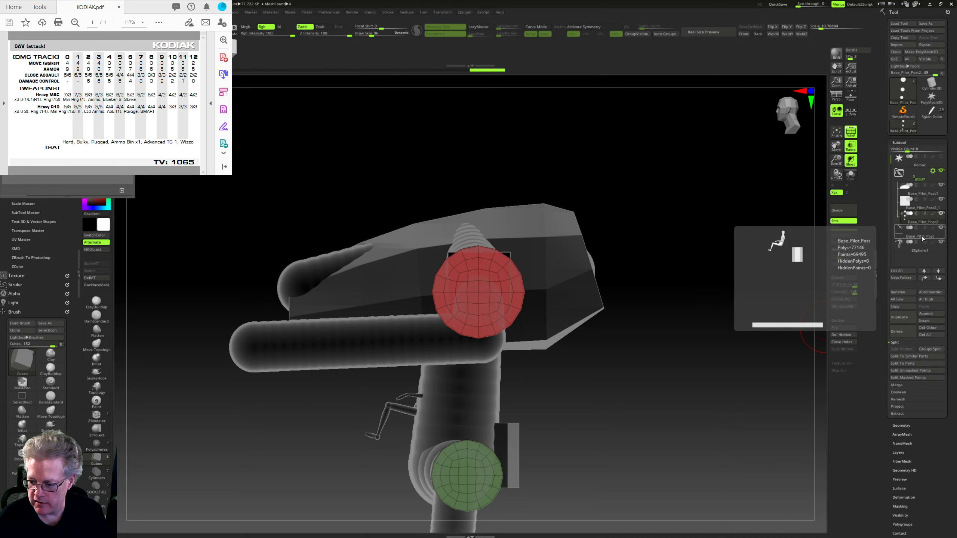
Step: Create a subtool folder named BAK for the pilot and base, and move the ZSphere armature and joint spheres into it
click(923, 237)
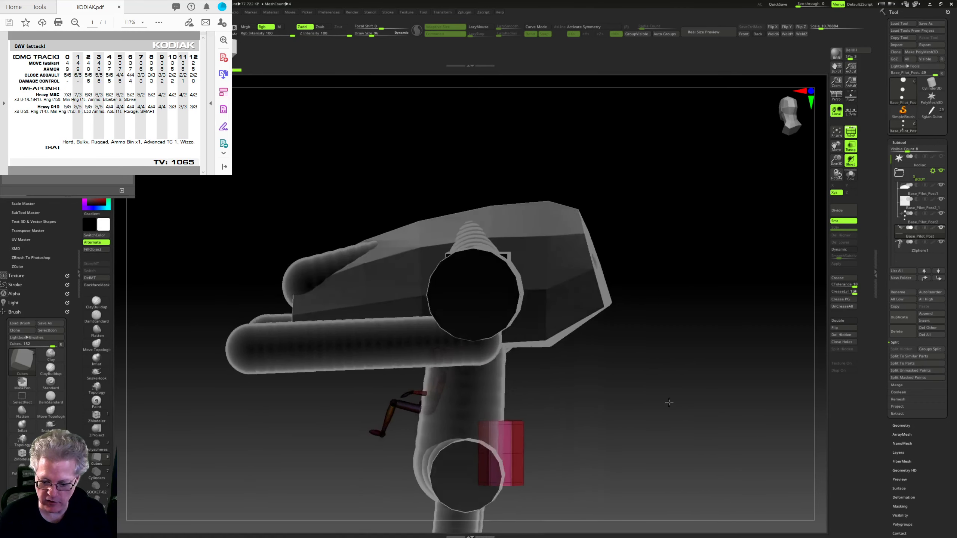
click(909, 278)
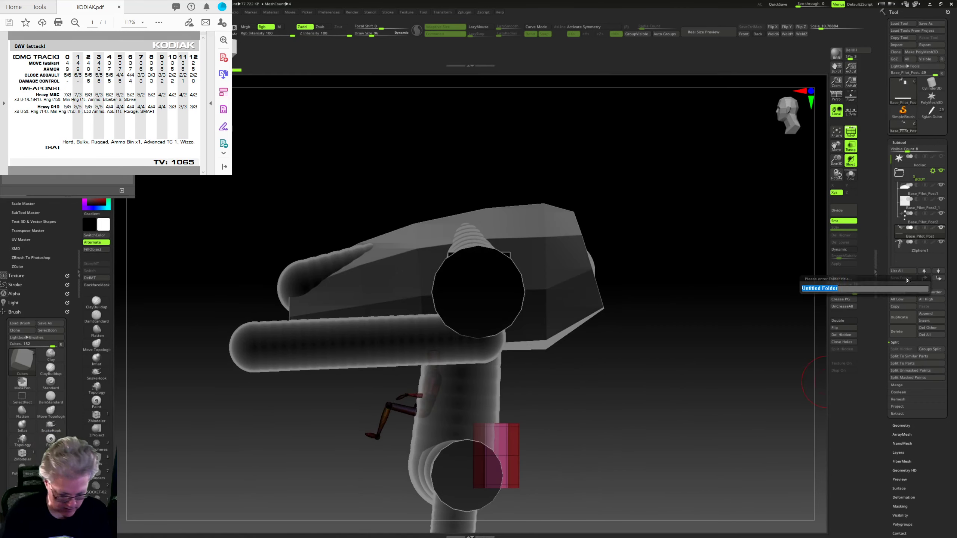
text(BAK)
key(Return)
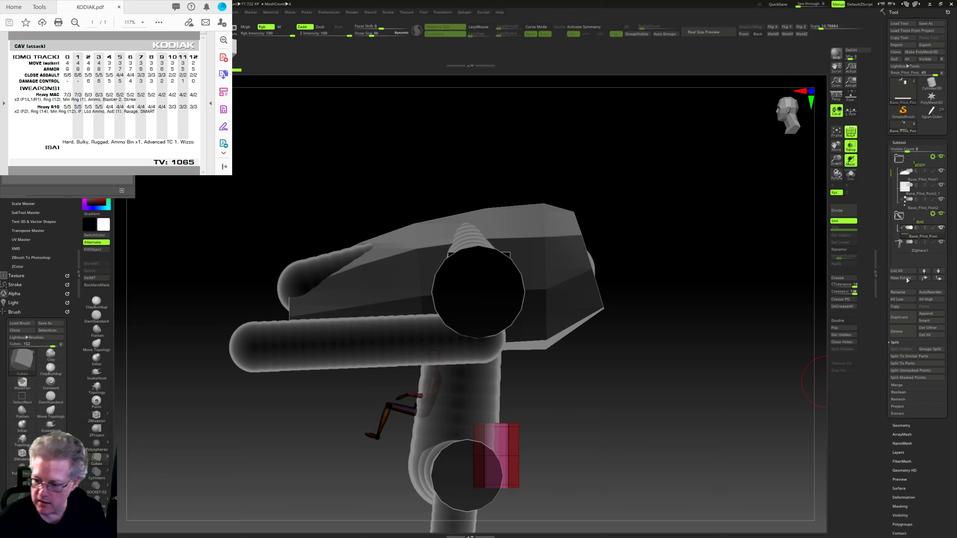
click(920, 243)
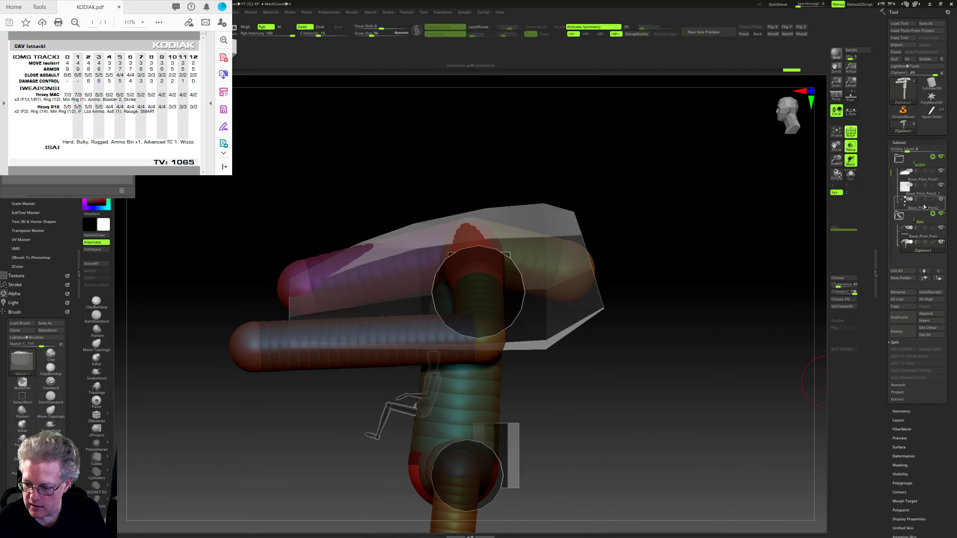
click(923, 206)
click(939, 271)
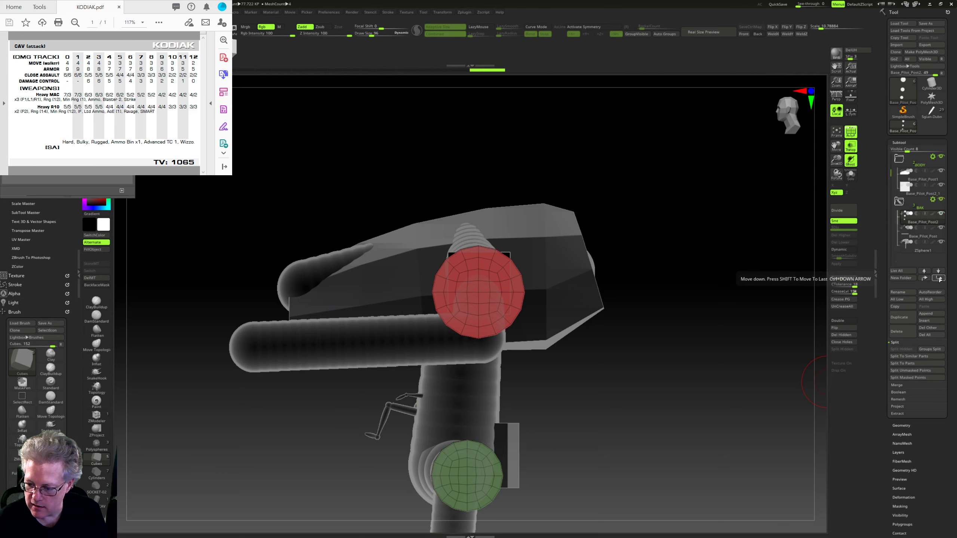
Step: Select the cube subtool, hide the BAK folder, and move the mirrored cubes inward so they overlap the torso sides
click(926, 193)
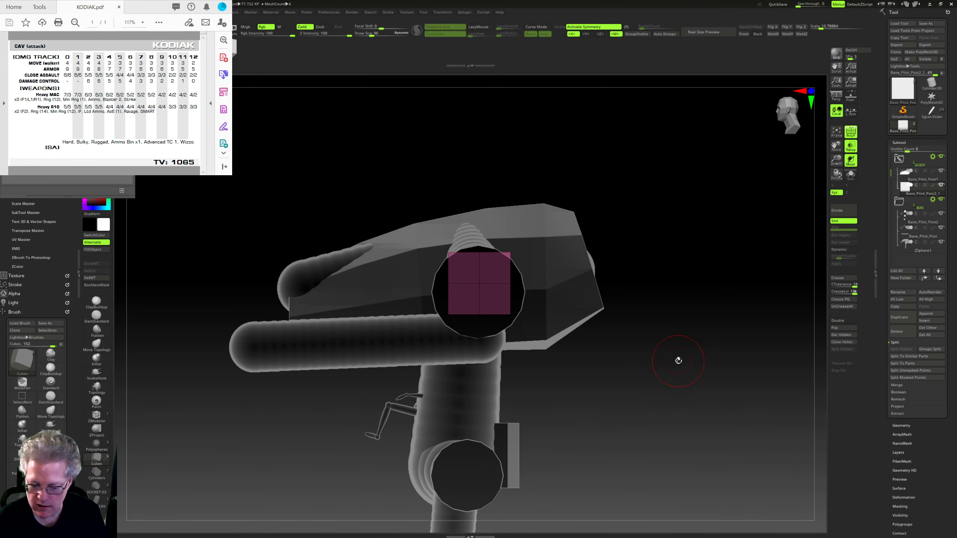
mouse_move(679, 360)
mouse_down()
mouse_move(712, 323)
mouse_move(721, 345)
mouse_up()
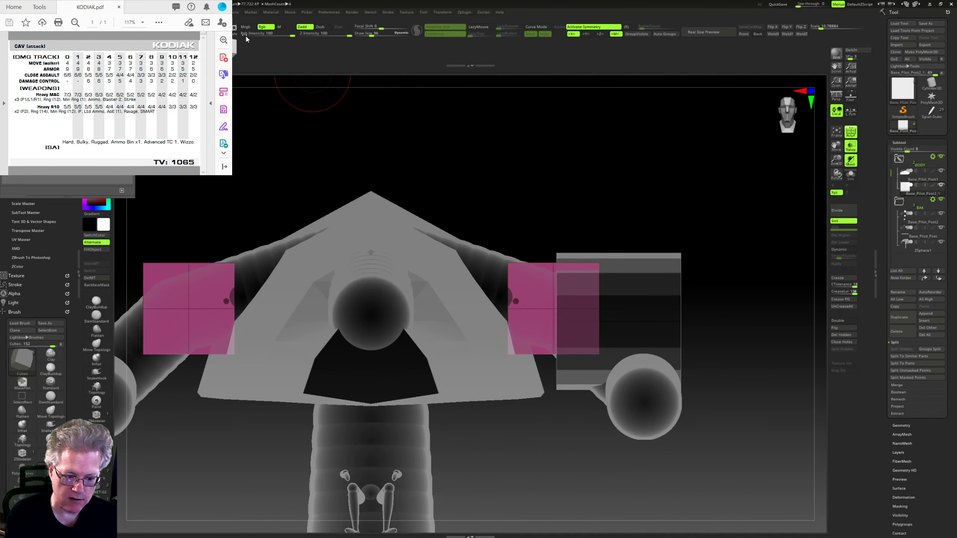
key(w)
drag(662, 309, 611, 318)
drag(768, 228, 948, 213)
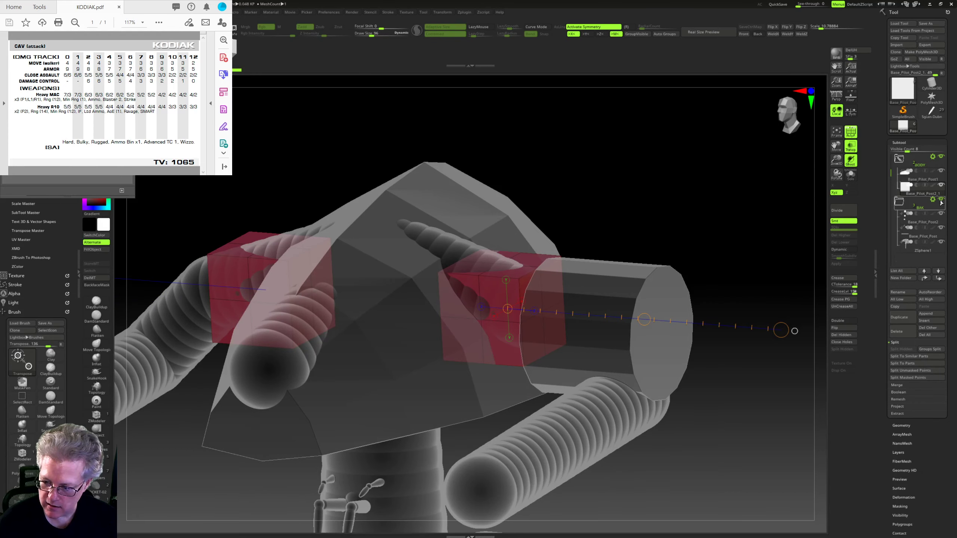
click(941, 200)
shift+drag(796, 264, 783, 286)
drag(458, 308, 478, 310)
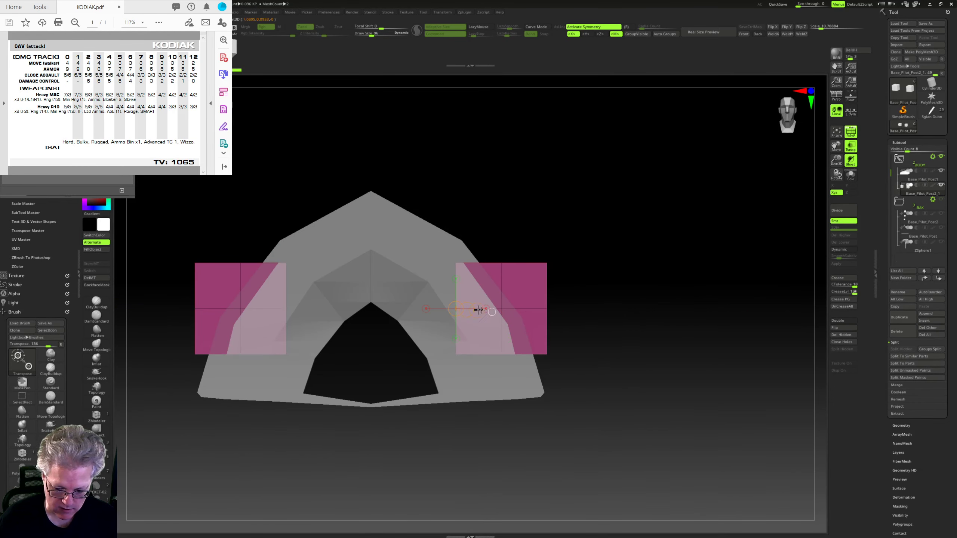
Step: Widen the cubes sideways with Transpose, lower them toward the torso's base, and shift them slightly backward in the side view
alt+drag(631, 309, 568, 326)
drag(483, 326, 504, 326)
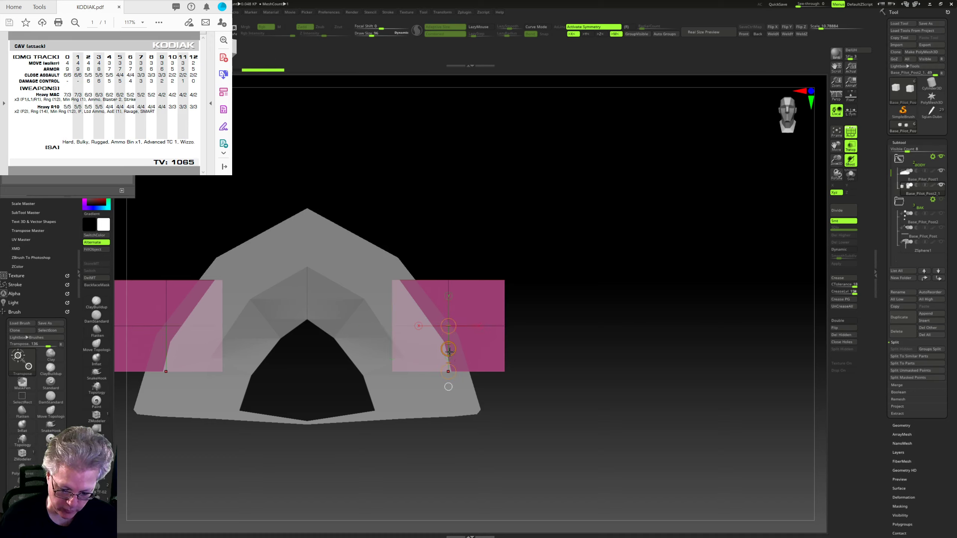
drag(449, 351, 450, 374)
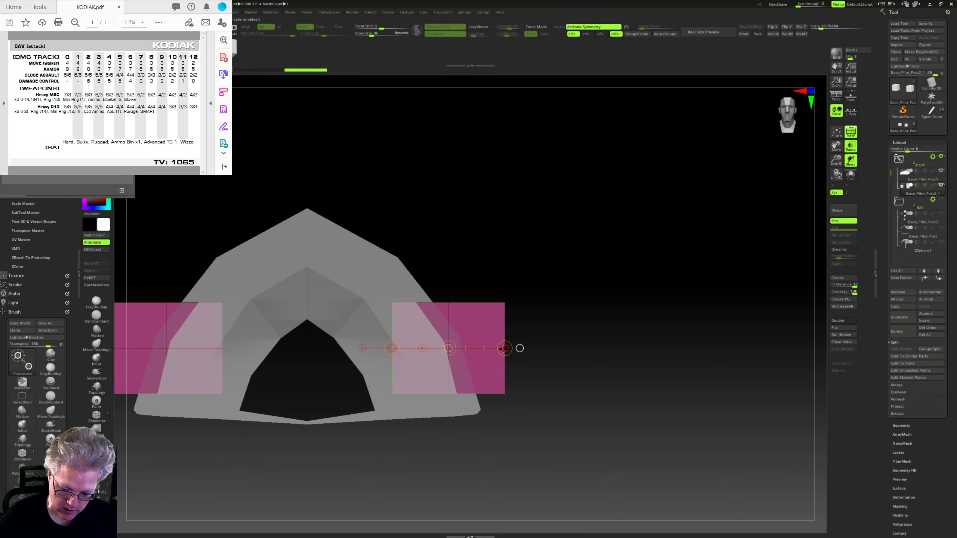
mouse_move(520, 346)
mouse_down()
mouse_move(453, 411)
mouse_move(510, 348)
mouse_up()
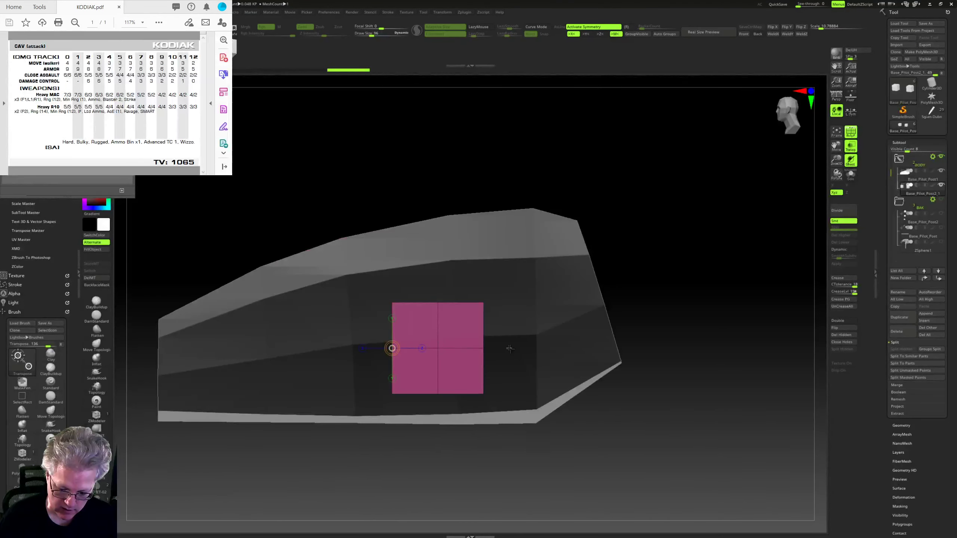
ctrl+drag(439, 348, 478, 353)
mouse_move(600, 306)
mouse_down()
mouse_move(611, 331)
mouse_move(600, 305)
mouse_up()
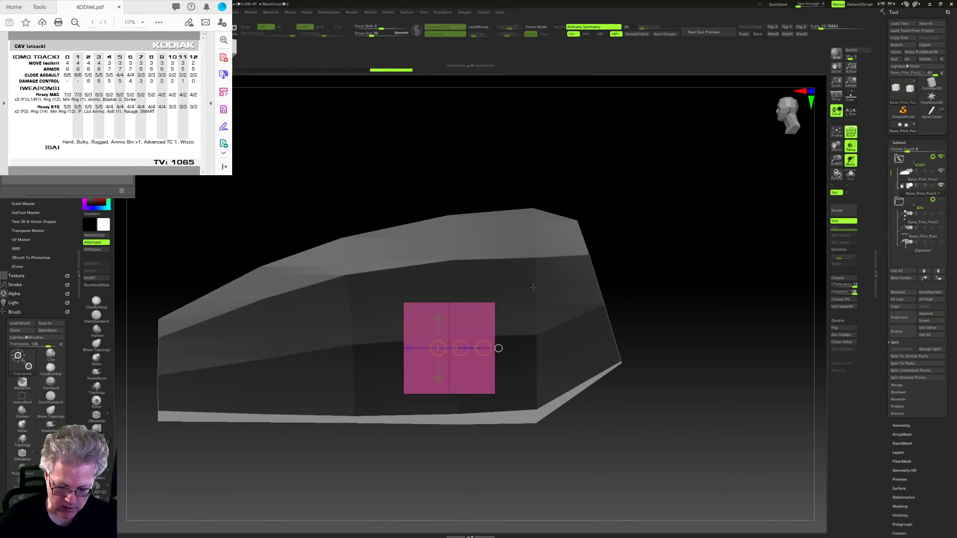
Step: Isolate the cubes' upper edge with a mask and scale it narrower front to back to form a tapered top
mouse_move(544, 272)
ctrl+mouse_down()
mouse_move(520, 314)
mouse_move(346, 308)
ctrl+mouse_up()
ctrl+click(346, 308)
mouse_move(449, 302)
mouse_down()
mouse_move(597, 302)
mouse_move(545, 303)
mouse_move(573, 363)
mouse_move(551, 327)
mouse_move(390, 449)
mouse_up()
key(ctrl+shift+a)
ctrl+click(387, 400)
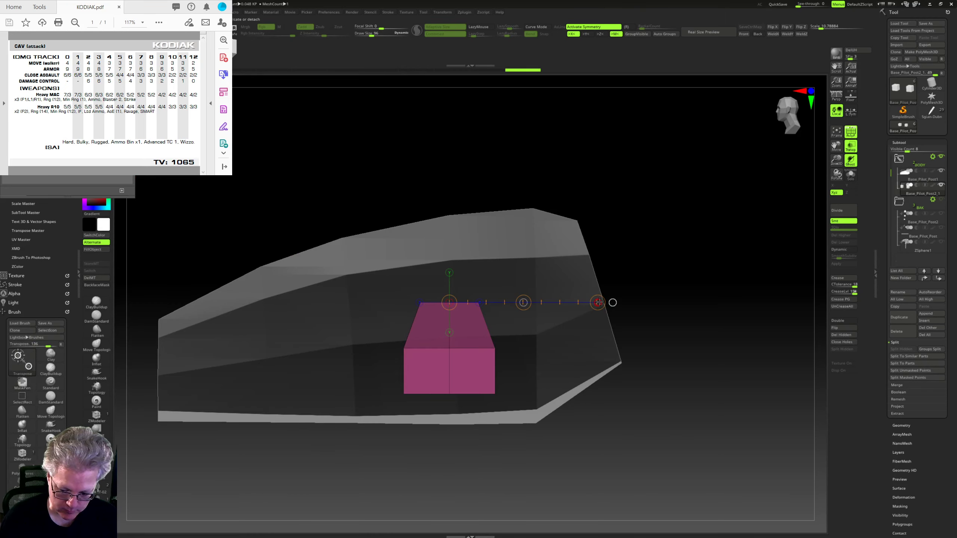
drag(600, 303, 628, 303)
Step: Mask the cubes except their inner bottom vertices and pull those down to slope the underside in the front view
mouse_move(609, 386)
mouse_down()
mouse_move(645, 391)
mouse_move(536, 296)
mouse_up()
key(q)
drag(622, 286, 612, 252)
drag(570, 313, 633, 366)
mouse_move(368, 412)
ctrl+mouse_down()
mouse_move(473, 371)
mouse_move(507, 291)
ctrl+mouse_up()
key(w)
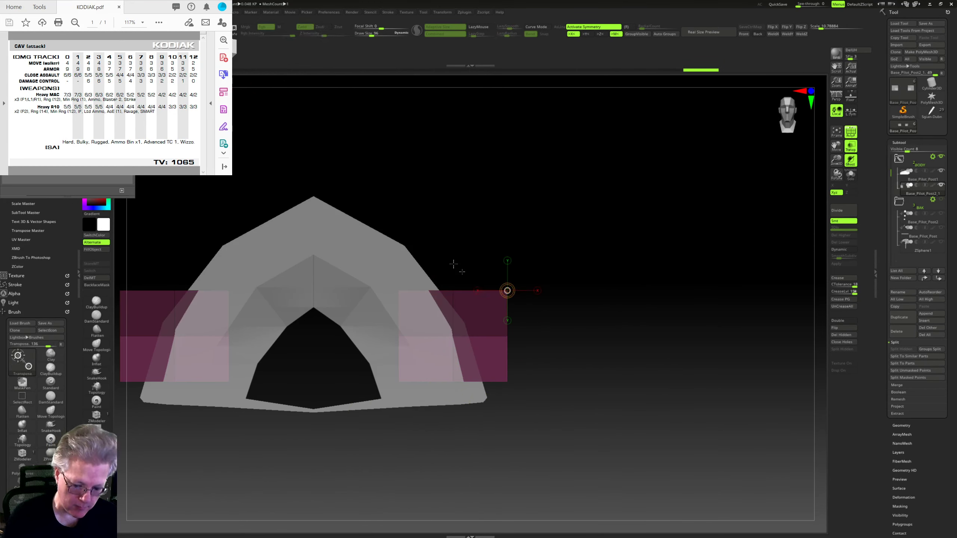
click(507, 260)
drag(508, 216, 506, 242)
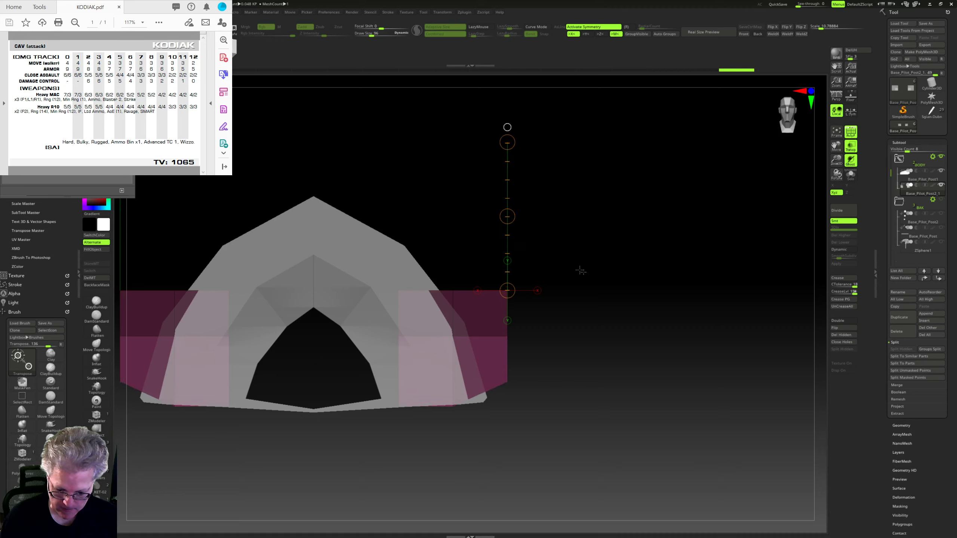
Step: Remask the blocks in the front view to raise their inner top and middle edges above the outer face
ctrl+drag(635, 302, 648, 323)
drag(646, 322, 617, 309)
ctrl+drag(463, 258, 359, 373)
drag(507, 216, 507, 207)
ctrl+drag(561, 225, 575, 238)
drag(574, 237, 558, 254)
ctrl+drag(470, 255, 412, 352)
drag(571, 263, 565, 226)
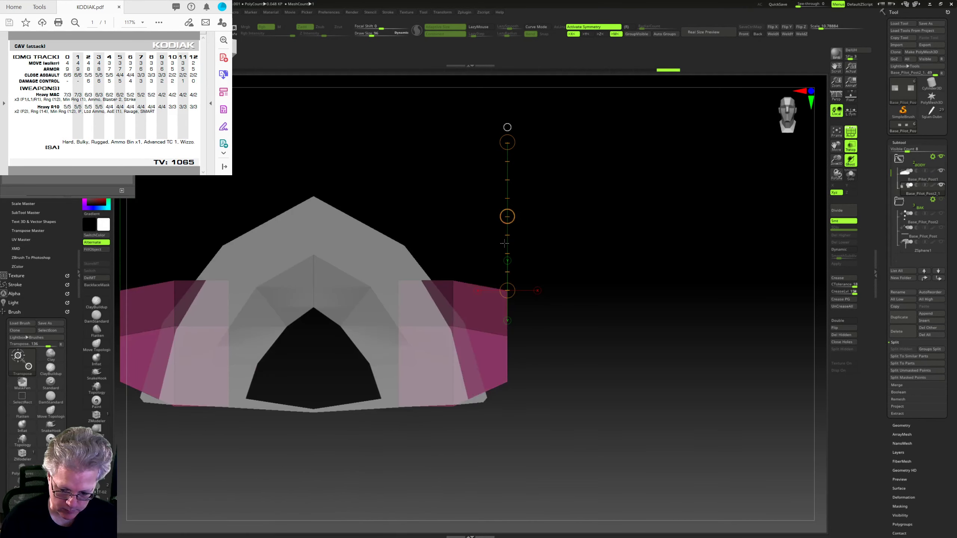
Step: Mask the blocks' outer faces and scale the inner section wider front to back in the side view to bevel the sides
ctrl+drag(490, 223, 497, 231)
ctrl+drag(470, 239, 378, 474)
ctrl+click(395, 467)
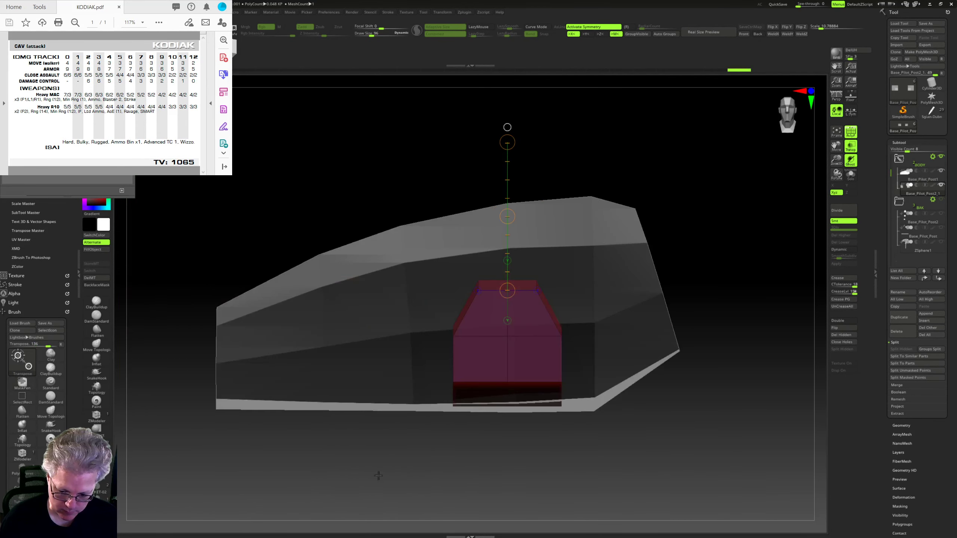
drag(507, 336, 630, 336)
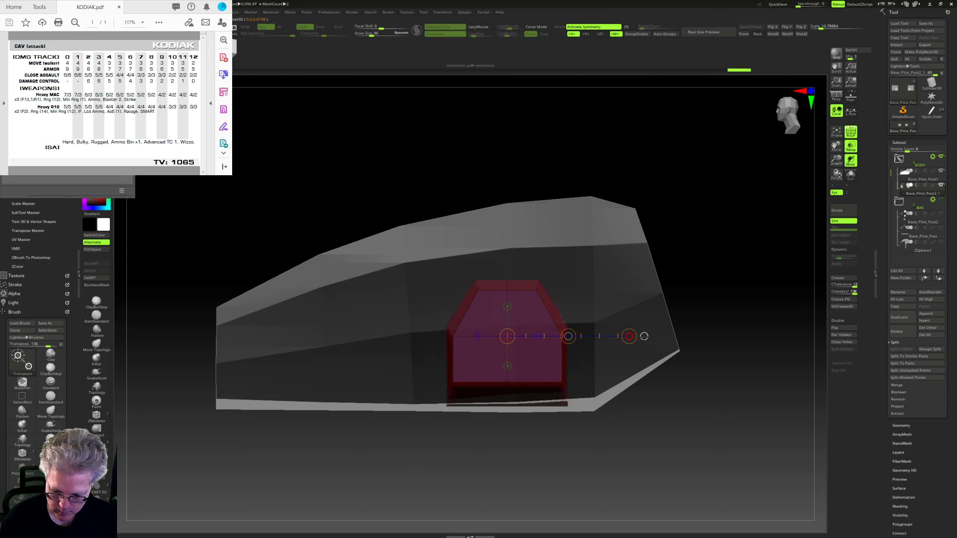
click(644, 337)
drag(689, 300, 690, 300)
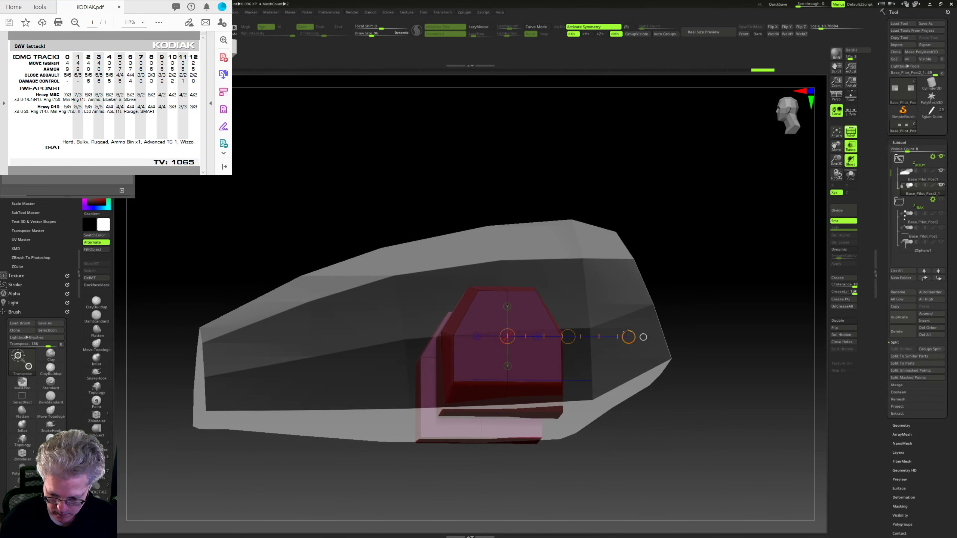
drag(628, 336, 640, 337)
Step: Mask all but the outer middle edge of the side blocks and adjust that edge with Transpose in the side view
drag(682, 307, 672, 340)
key(ctrl+shift+z)
key(ctrl+shift+z)
key(ctrl+shift+z)
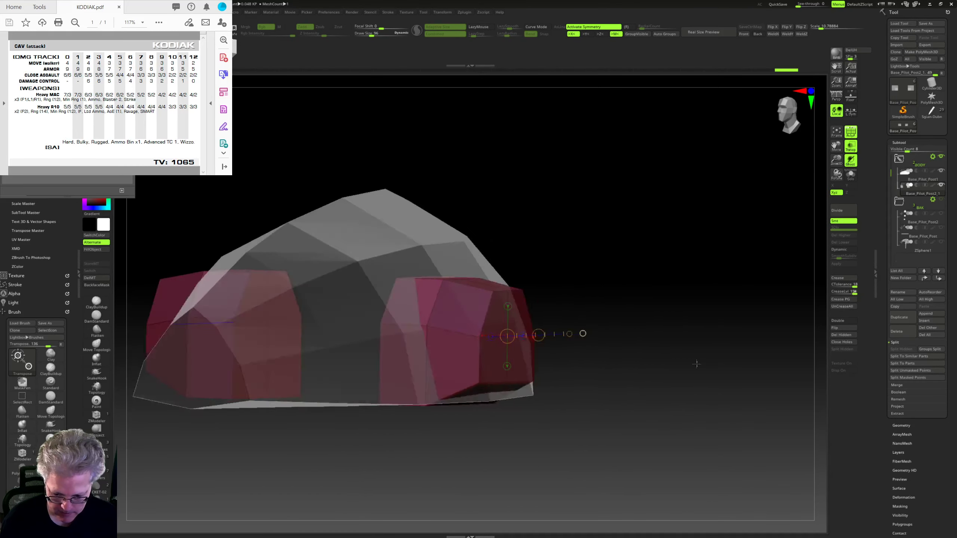
ctrl+right_drag(660, 342, 660, 319)
ctrl+drag(502, 269, 444, 343)
ctrl+click(508, 286)
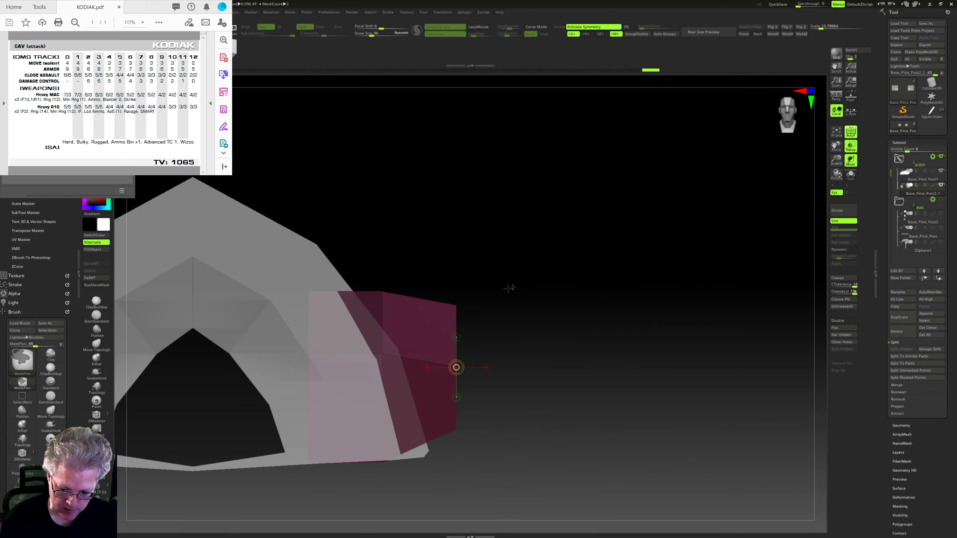
shift+right_drag(674, 313, 592, 335)
right_drag(658, 347, 663, 339)
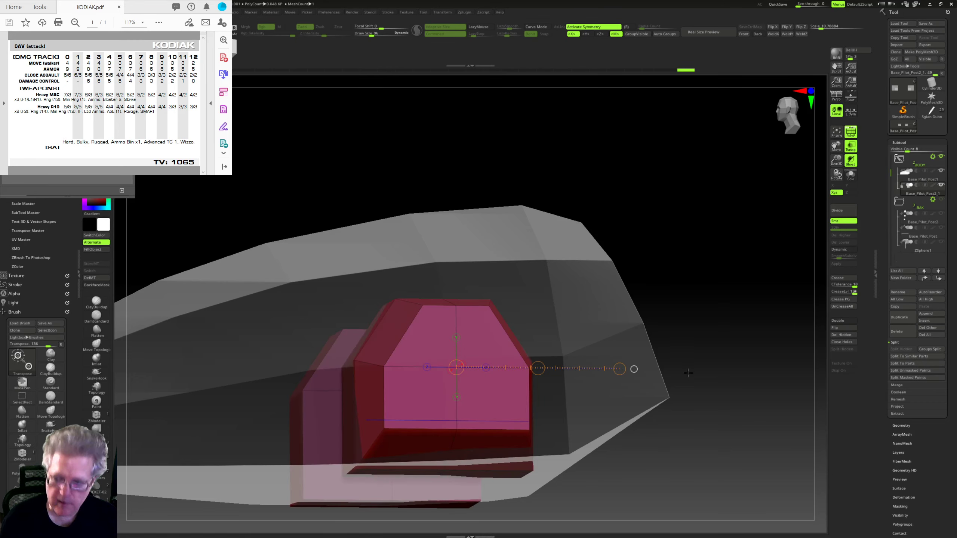
Step: Examine the faceted side blocks against the torso from front, side and three-quarter views
key(ctrl+shift+z)
key(ctrl+shift+z)
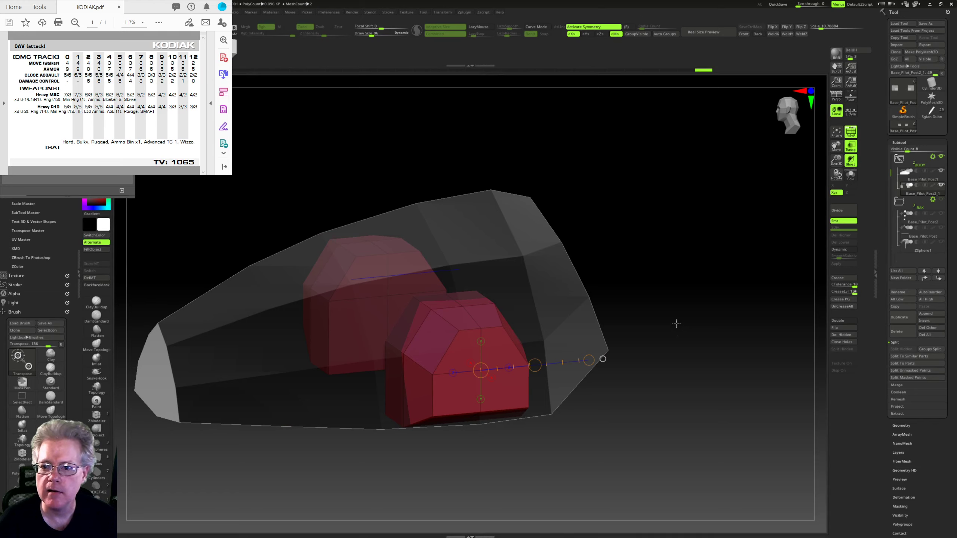
key(ctrl+shift+z)
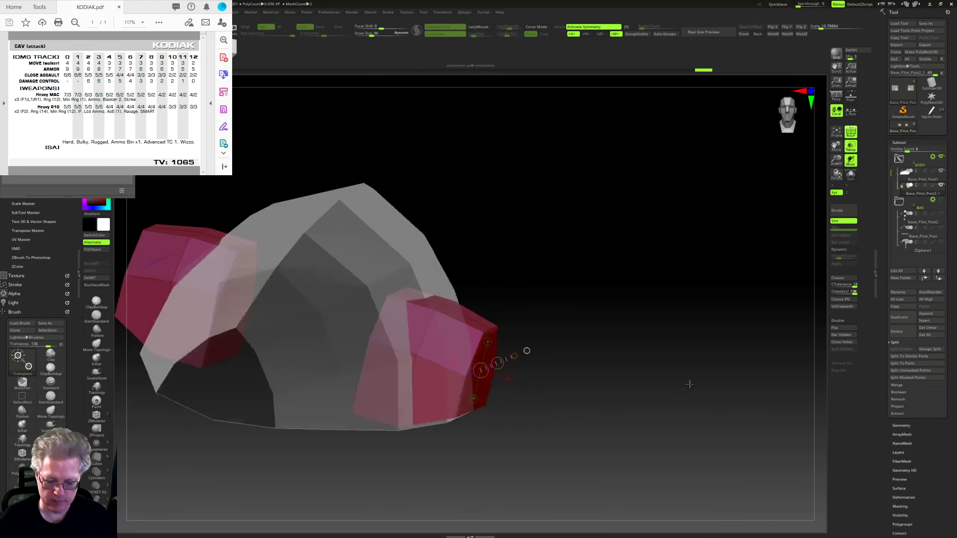
key(ctrl+shift+z)
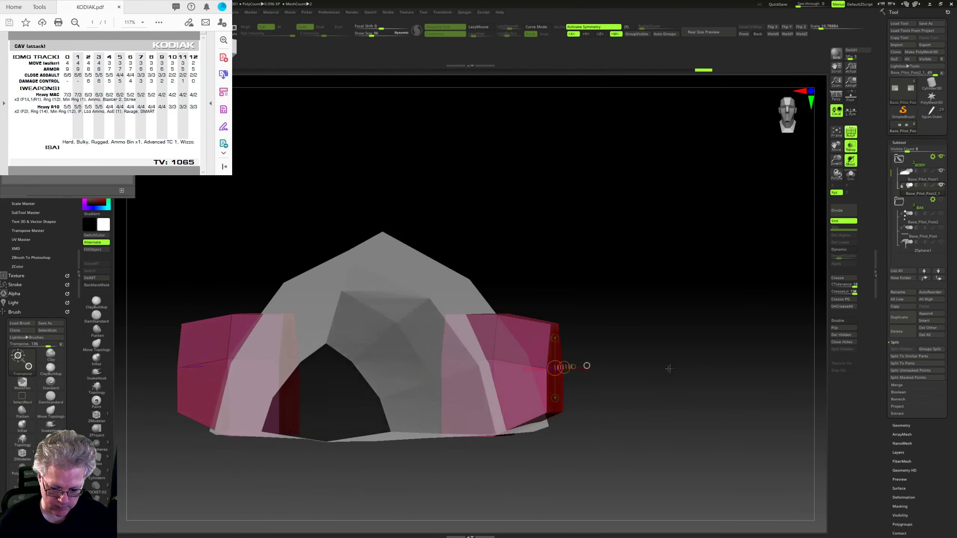
key(ctrl+shift+z)
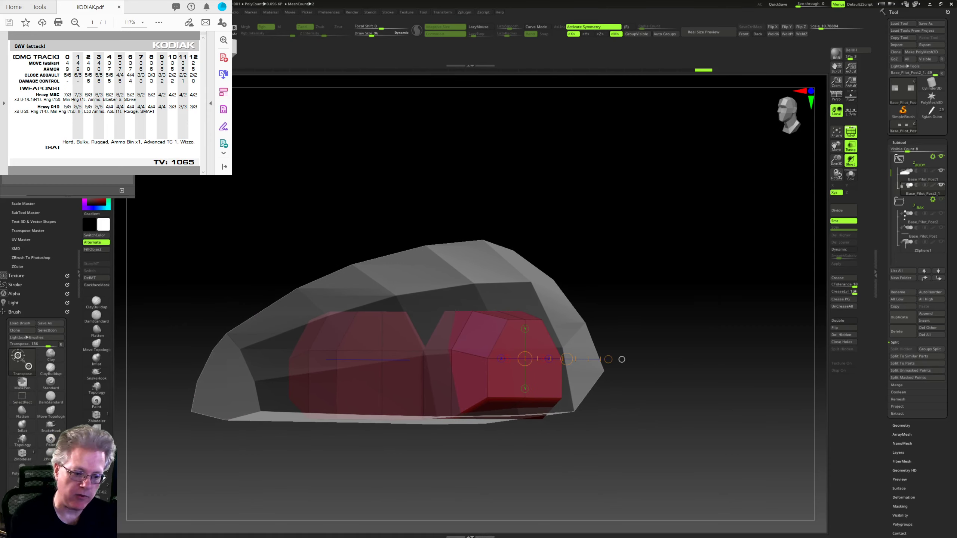
Step: Insert mirrored cylinders on the outer faces of the faceted side blocks with the Cylinders insert mesh brush
key(ctrl+shift+z)
drag(680, 357, 617, 326)
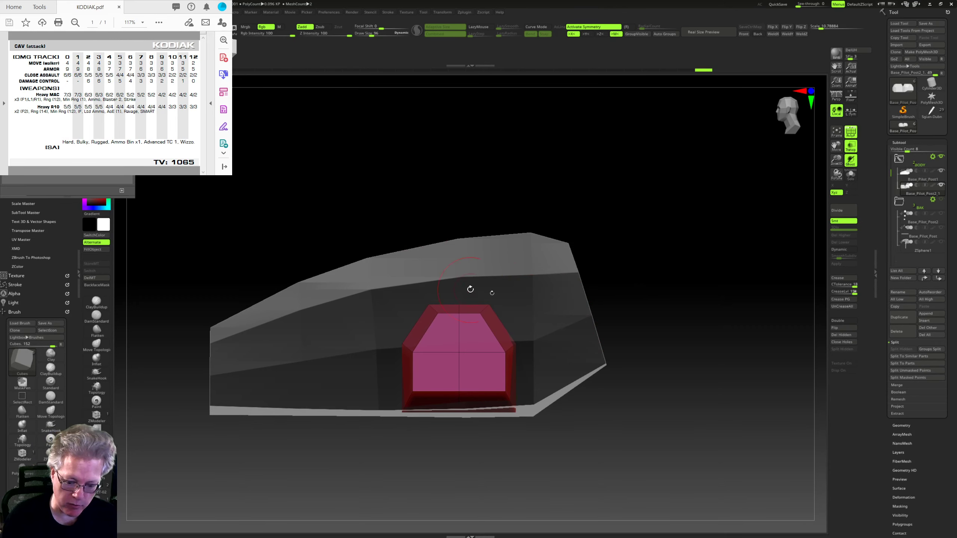
drag(687, 319, 681, 314)
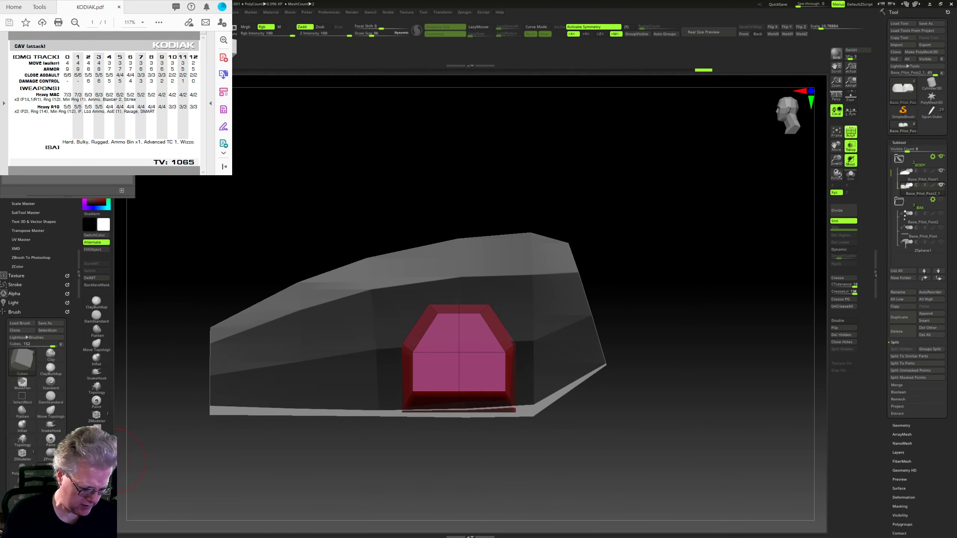
click(97, 475)
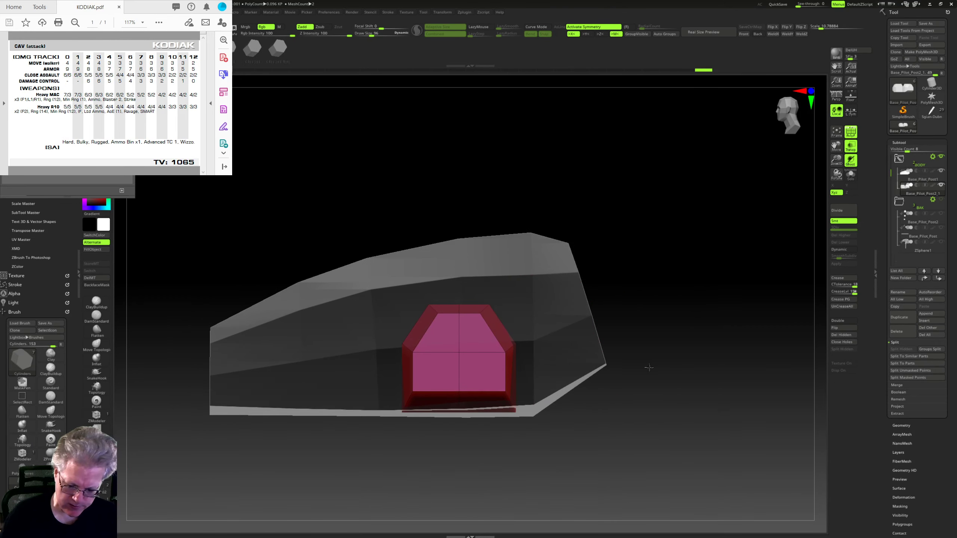
drag(459, 366, 459, 404)
shift+drag(640, 372, 695, 373)
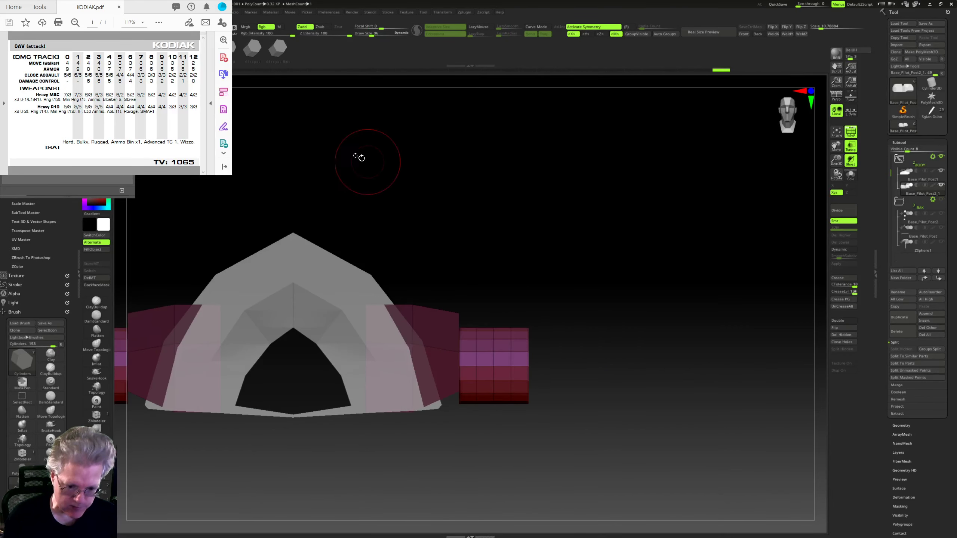
Step: Slide the new shoulder cylinders inward into the side blocks and split them off as their own subtool
key(w)
shift+drag(511, 366, 460, 386)
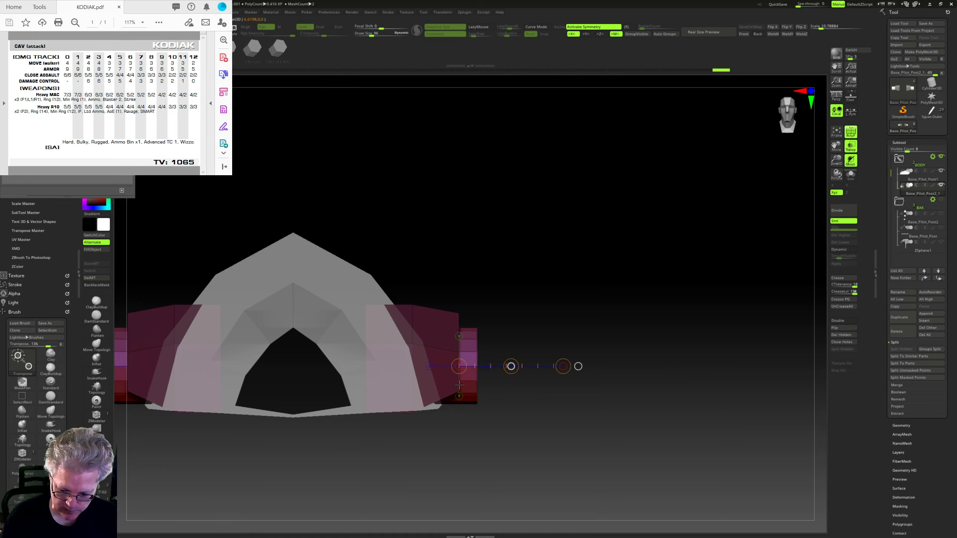
click(916, 373)
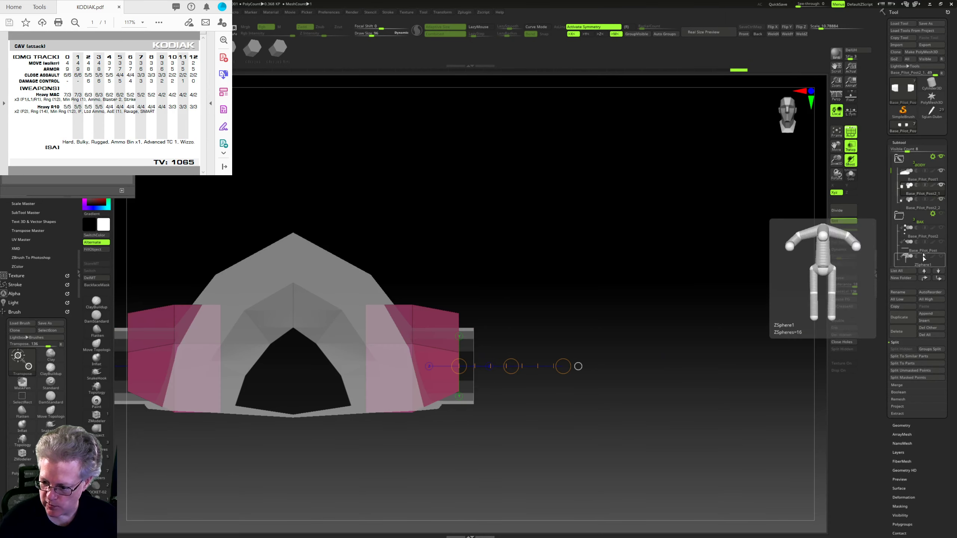
click(919, 203)
Step: Insert a forward-facing cylinder on the front of each shoulder cylinder in the front view
drag(769, 301, 607, 275)
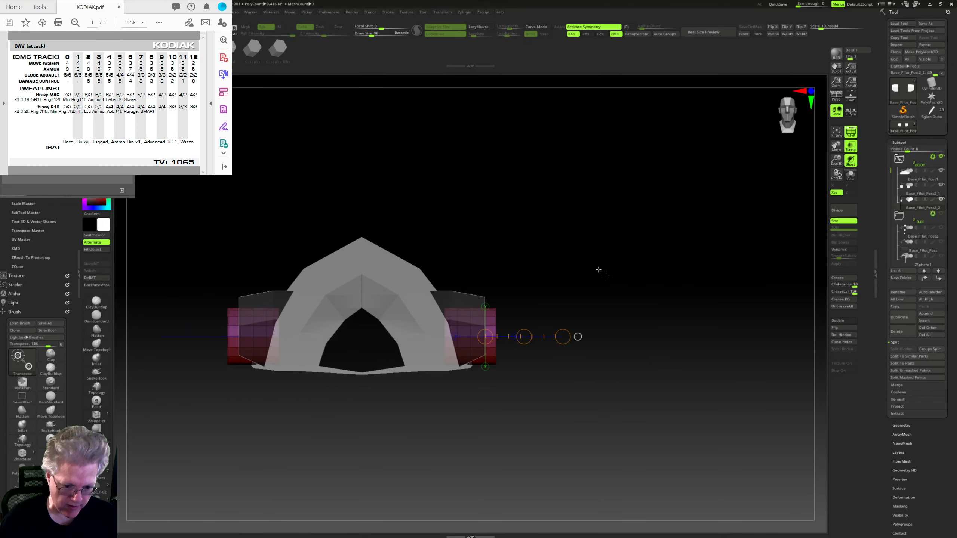
drag(592, 362, 555, 369)
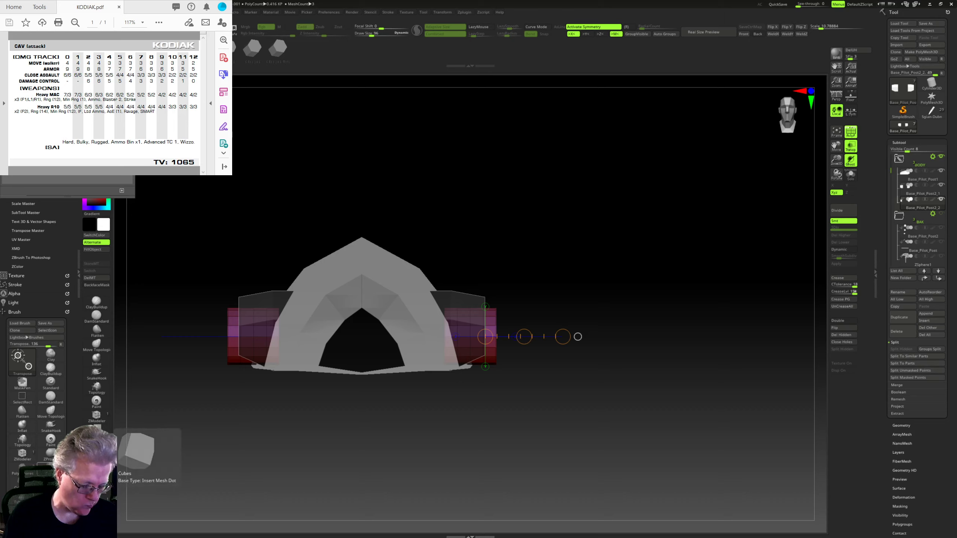
drag(577, 337, 525, 428)
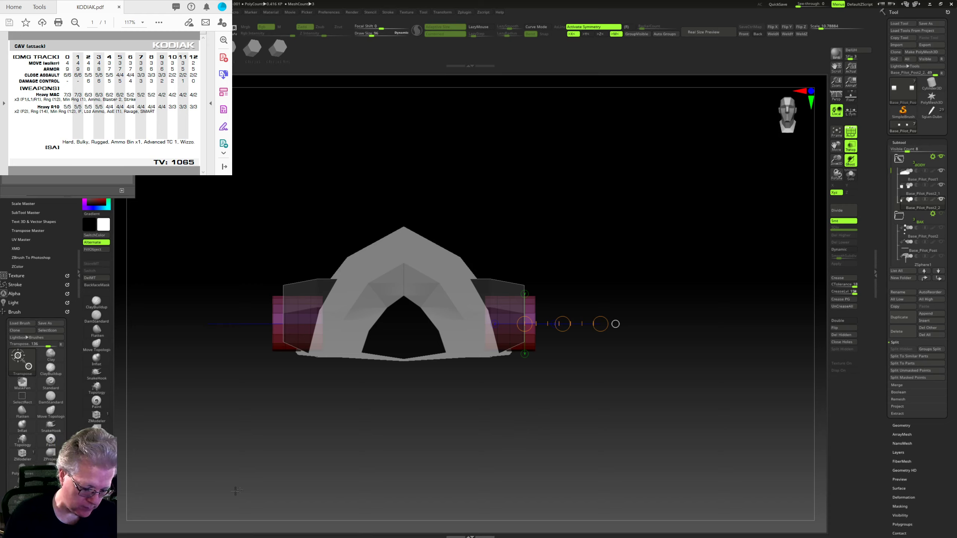
key(q)
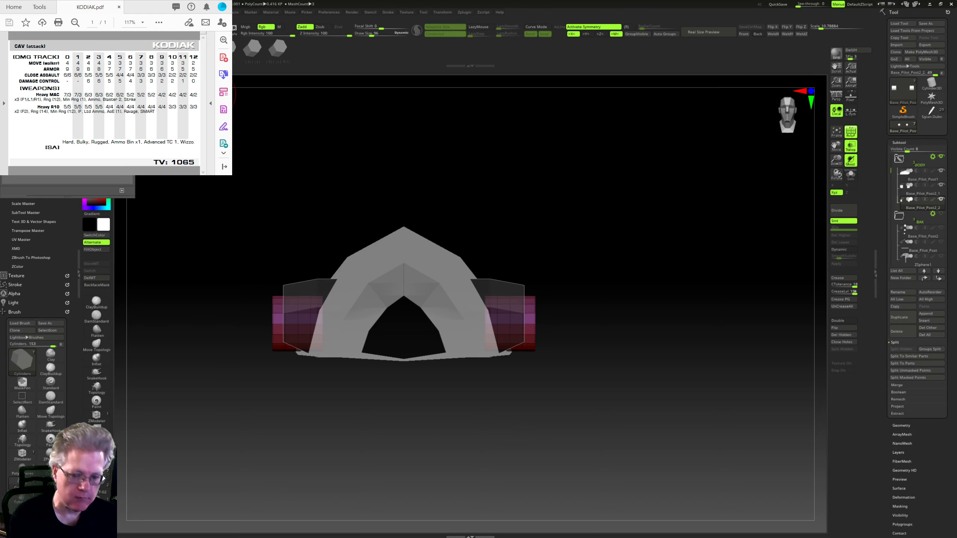
alt+drag(637, 327, 624, 337)
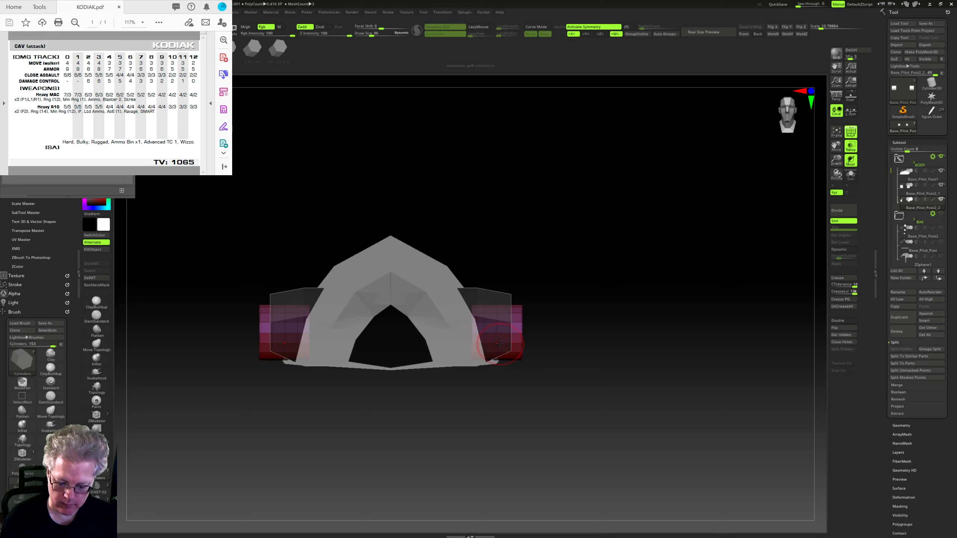
drag(496, 333, 496, 339)
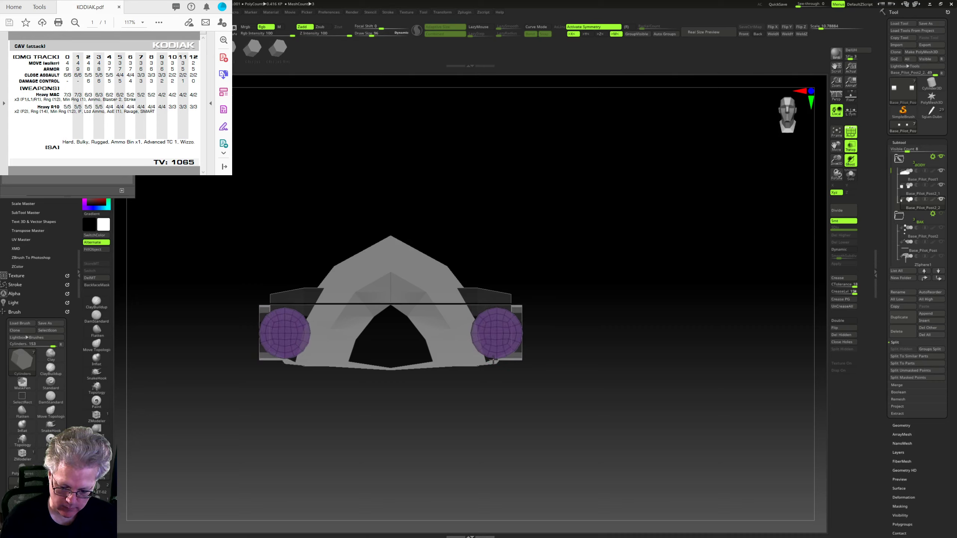
Step: Split the forward-facing cylinders into their own subtool and move them forward and down below the torso in the side view
mouse_move(620, 364)
mouse_down()
mouse_move(582, 414)
mouse_move(802, 284)
mouse_up()
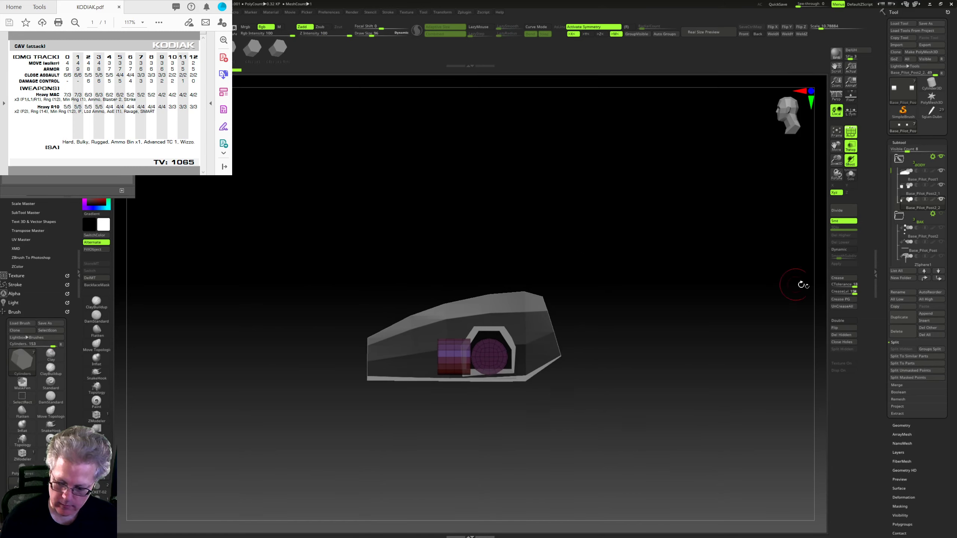
click(921, 371)
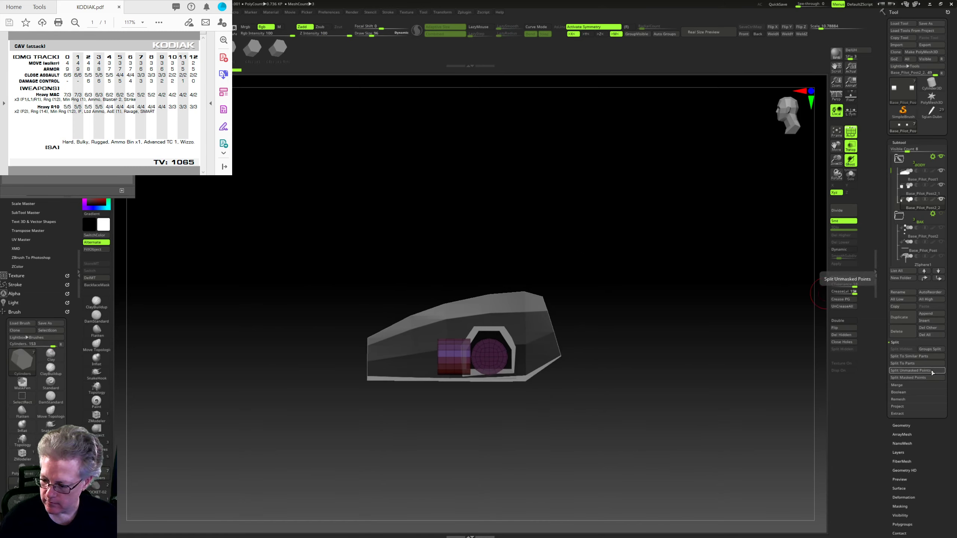
click(917, 224)
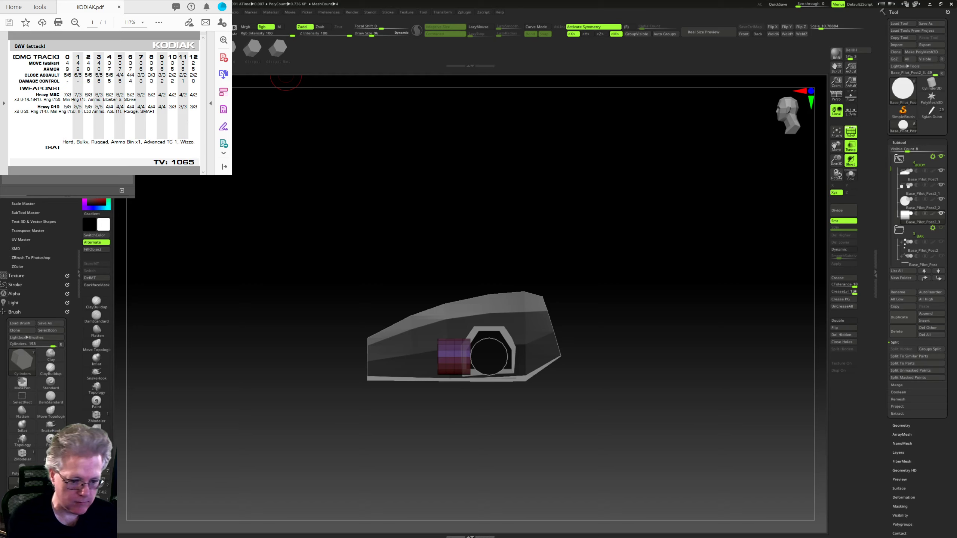
key(w)
drag(445, 361, 280, 423)
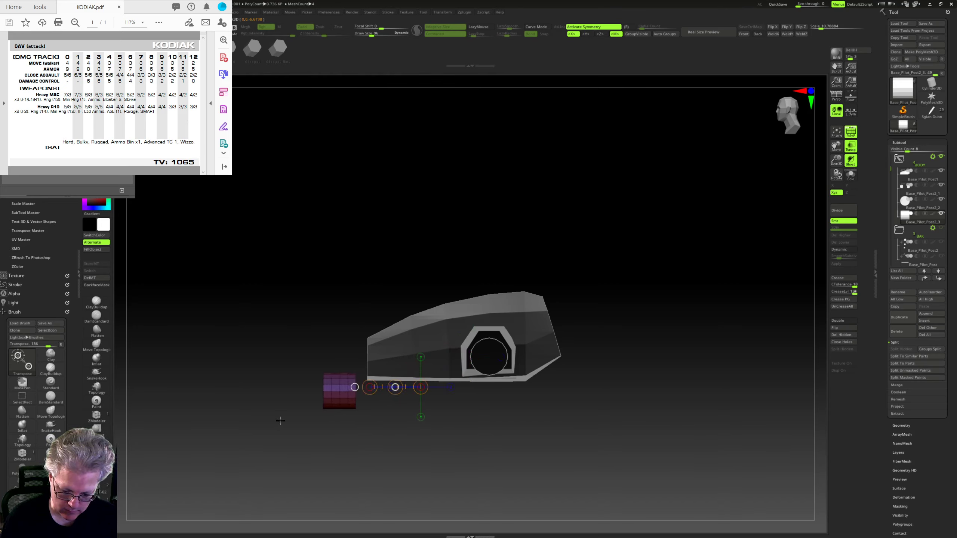
Step: Lengthen the forward-facing cylinders into gun barrels in the side view and spread them outward in the front view
click(354, 387)
mouse_move(357, 394)
mouse_down()
mouse_move(531, 407)
mouse_move(456, 411)
mouse_up()
shift+drag(466, 429, 535, 429)
ctrl+right_drag(435, 403, 435, 434)
alt+right_drag(351, 399, 423, 381)
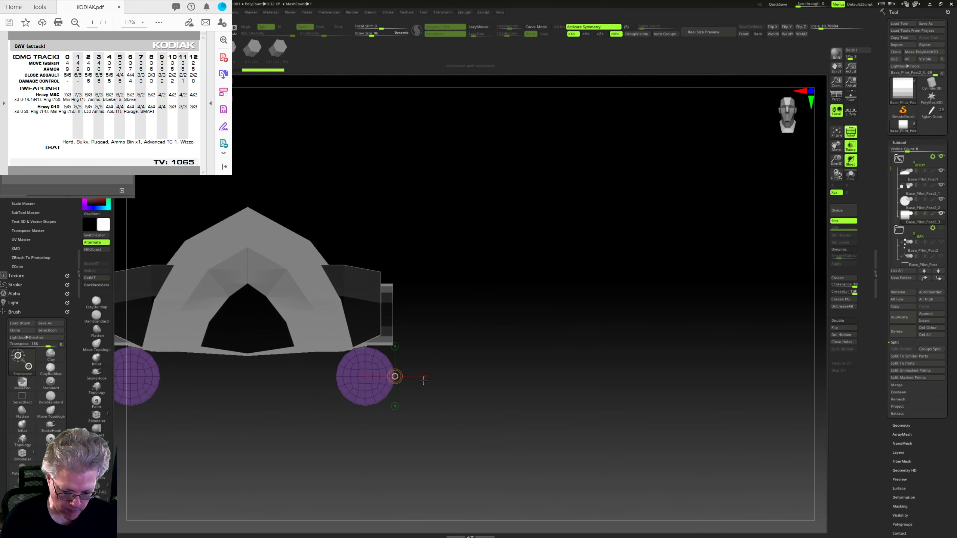
click(425, 376)
shift+drag(423, 376, 471, 376)
ctrl+right_drag(481, 410, 522, 342)
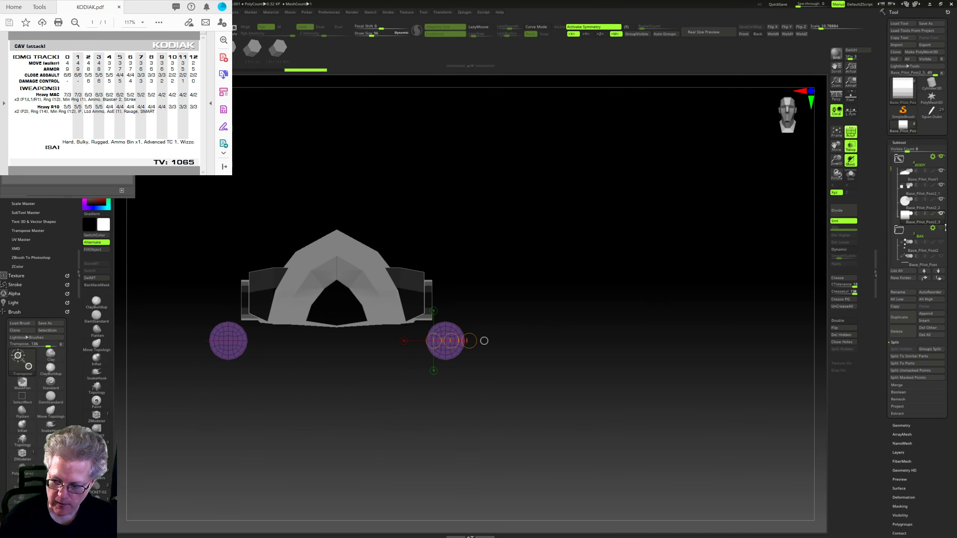
Step: Show the armature folder, align the gun barrels with the ends of its arms, and hide the folder again
click(944, 227)
click(942, 228)
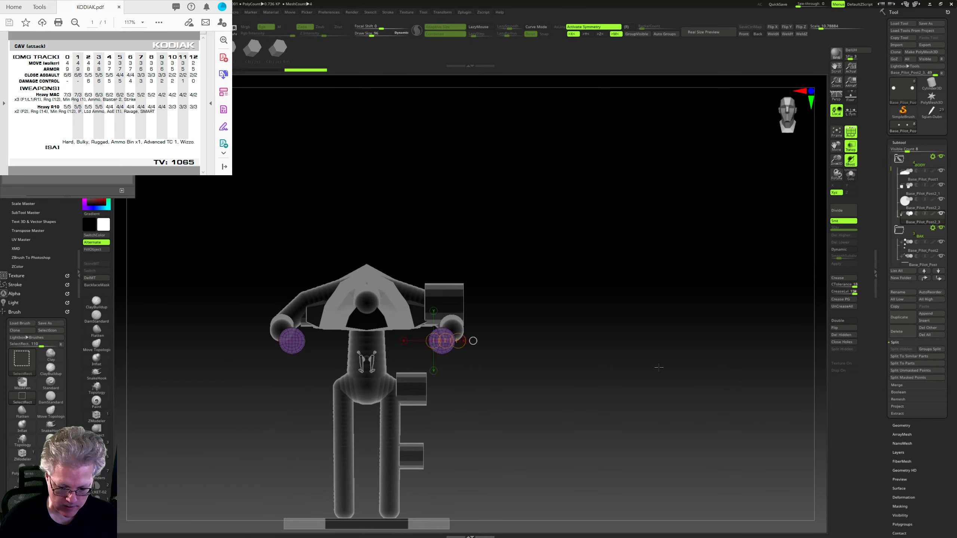
drag(431, 300, 434, 287)
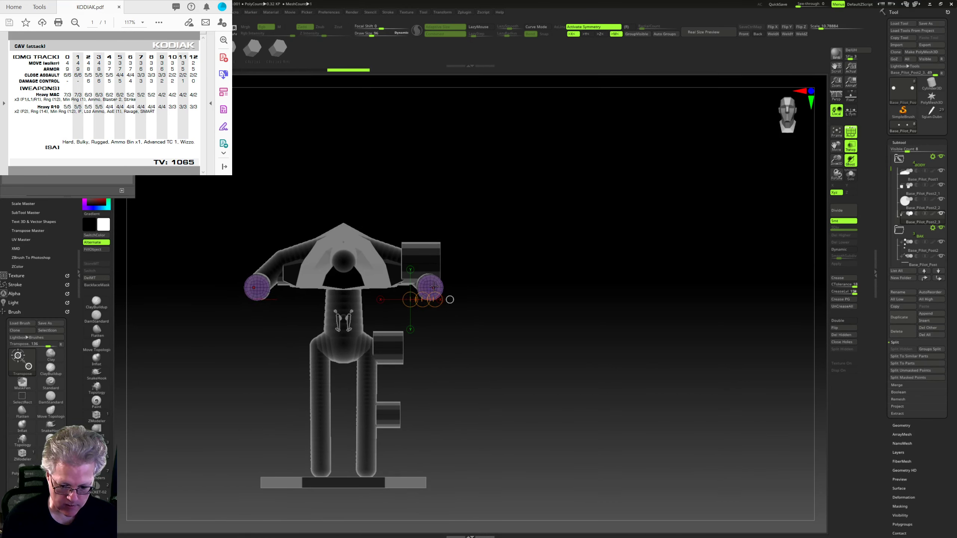
shift+drag(554, 304, 507, 300)
drag(468, 359, 626, 390)
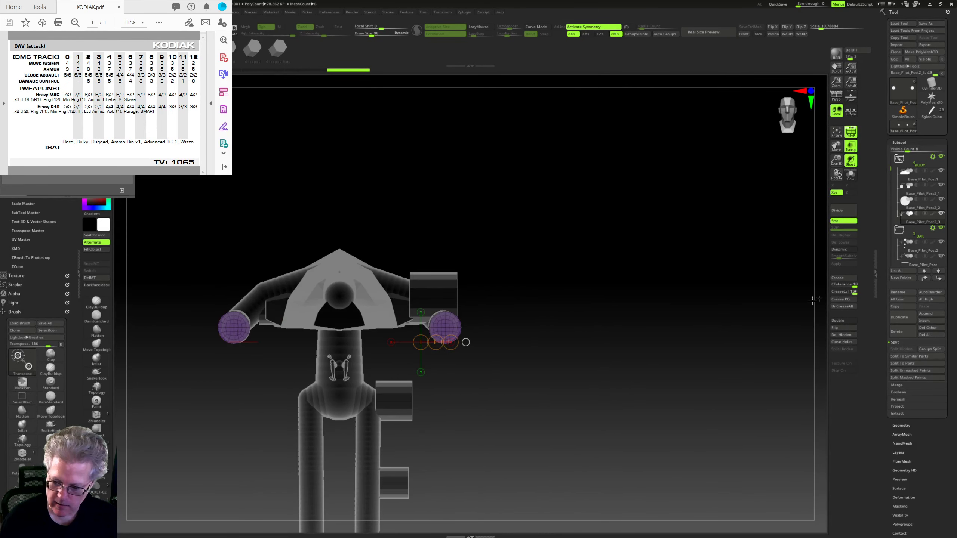
click(942, 228)
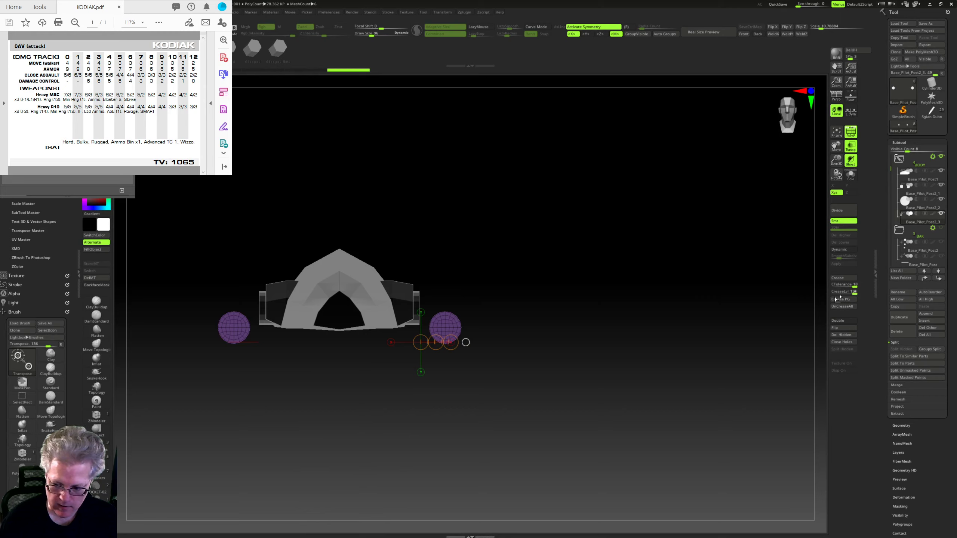
click(916, 231)
Step: Insert mirrored cubes at the rear ends of the gun barrels, extend them downward and shift them slightly forward
drag(795, 296, 391, 475)
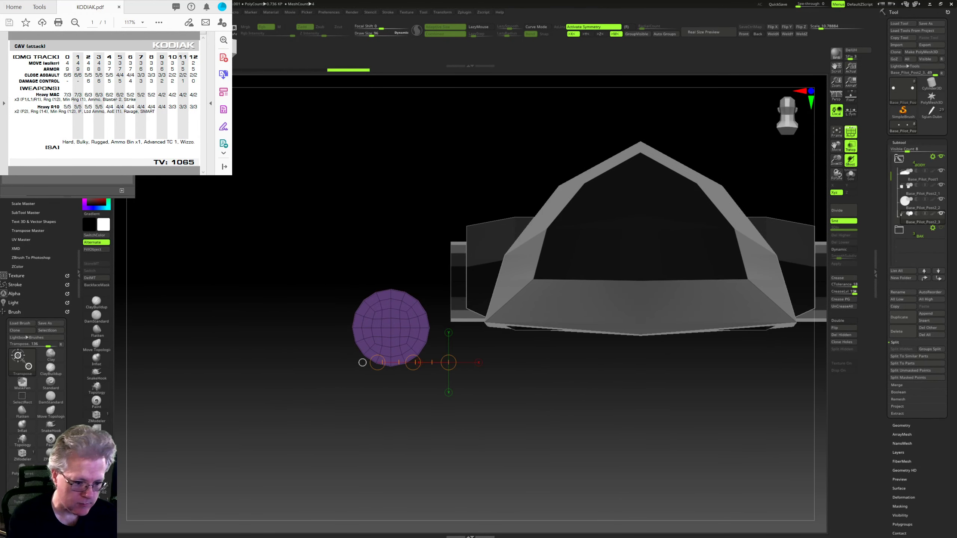
key(q)
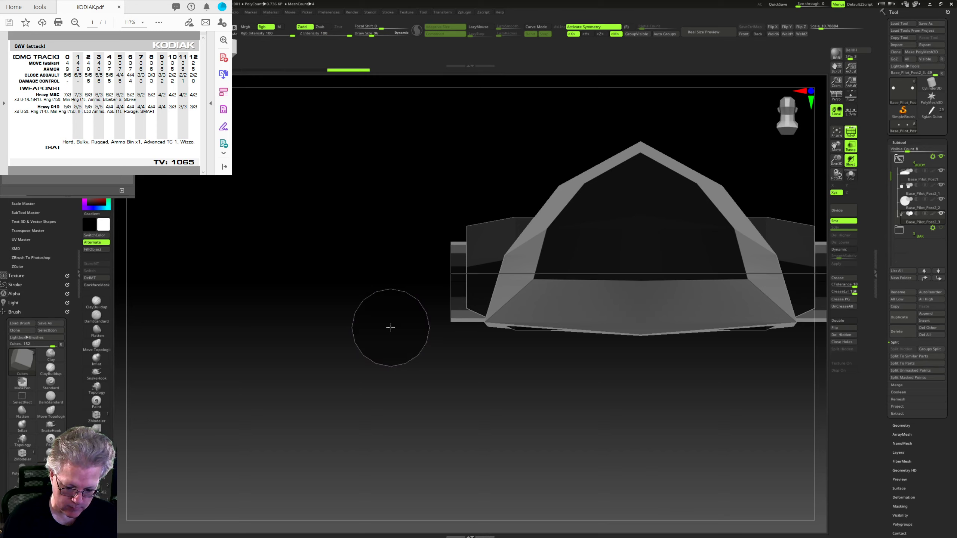
mouse_move(391, 328)
mouse_down()
mouse_move(428, 418)
mouse_move(465, 406)
mouse_up()
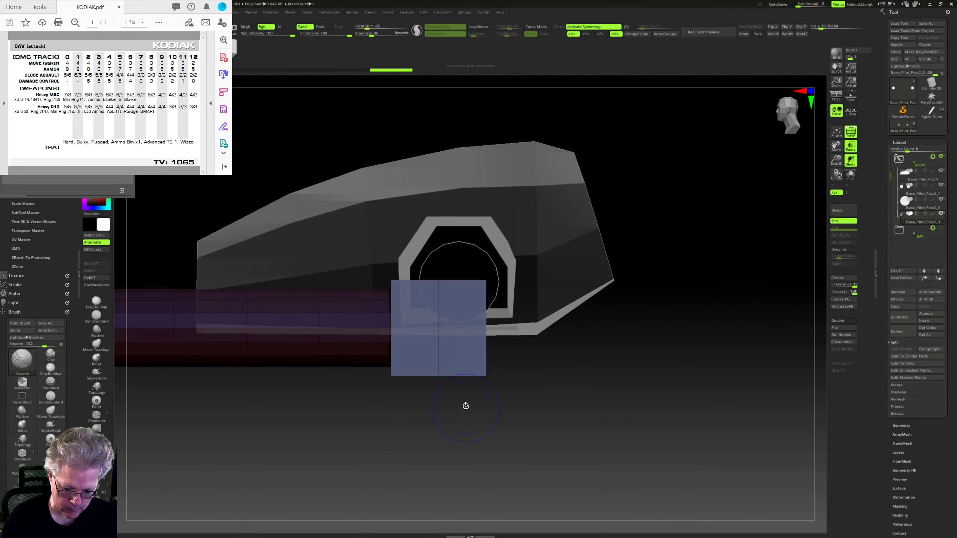
click(203, 31)
drag(439, 280, 438, 410)
mouse_move(391, 345)
mouse_down()
mouse_move(487, 345)
mouse_move(429, 346)
mouse_up()
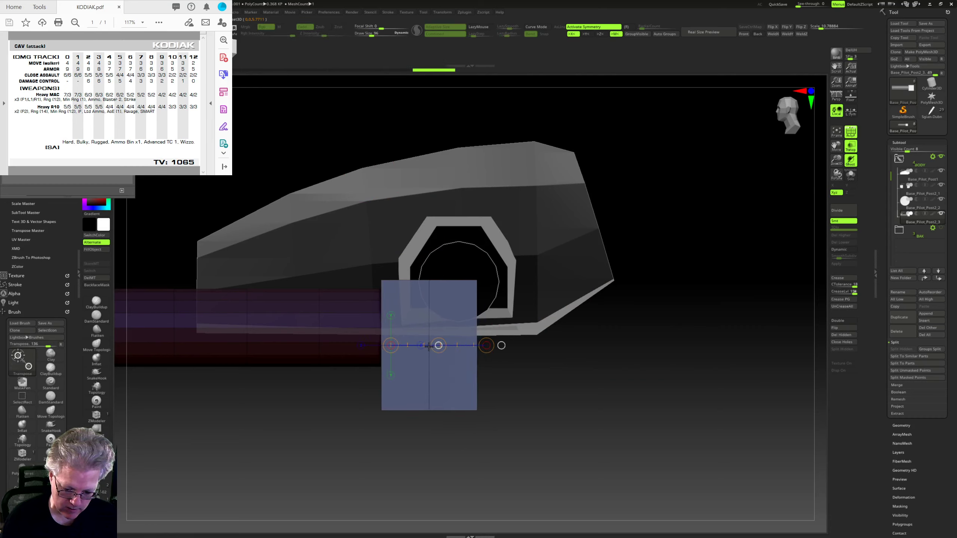
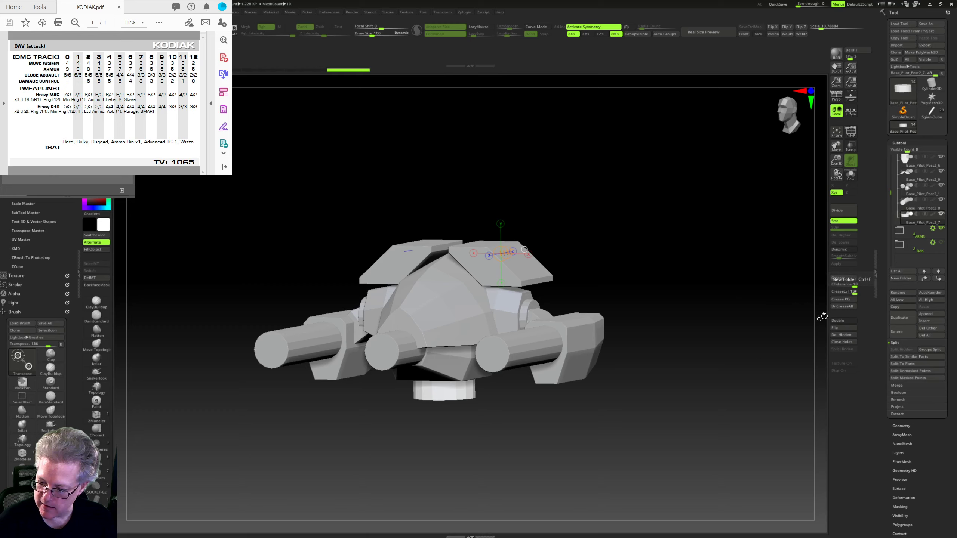
Step: Show the armature folder behind the torso and turn on transparency and polyframe display in the front view
drag(823, 316, 735, 349)
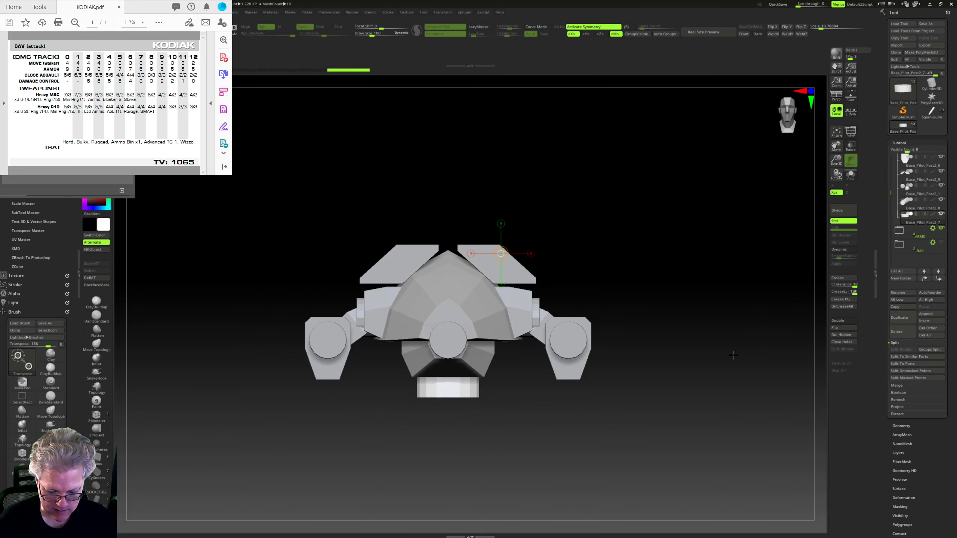
click(941, 242)
drag(802, 317, 692, 320)
click(850, 146)
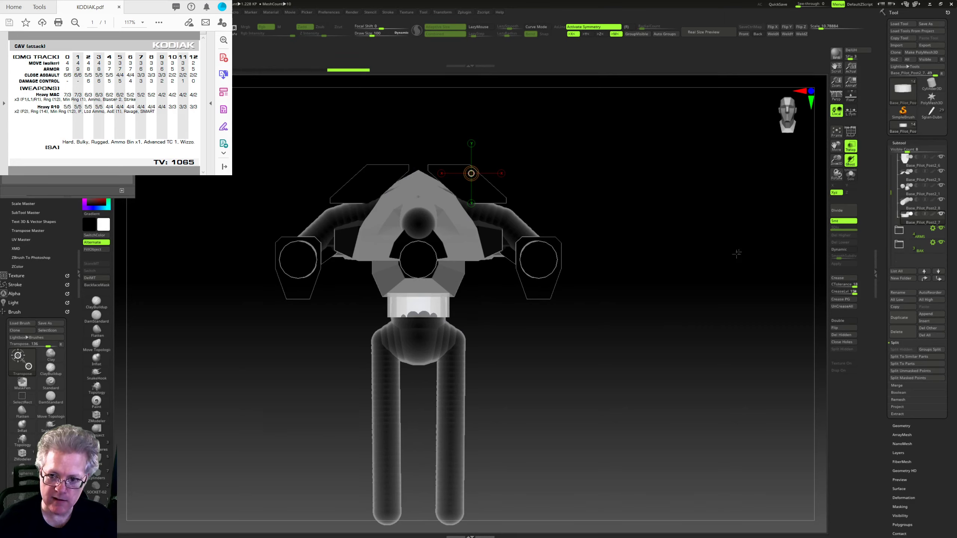
click(851, 133)
Step: Insert a cube centered on the underside of the waist cylinder and split it off as its own subtool
ctrl+right_drag(727, 255, 710, 312)
mouse_move(711, 312)
mouse_down()
mouse_move(697, 228)
mouse_move(677, 278)
mouse_move(671, 265)
mouse_move(677, 331)
mouse_move(688, 297)
mouse_move(655, 359)
mouse_move(637, 350)
mouse_up()
key(w)
key(q)
mouse_move(671, 284)
mouse_down()
mouse_move(678, 241)
mouse_move(658, 229)
mouse_move(669, 317)
mouse_move(661, 305)
mouse_up()
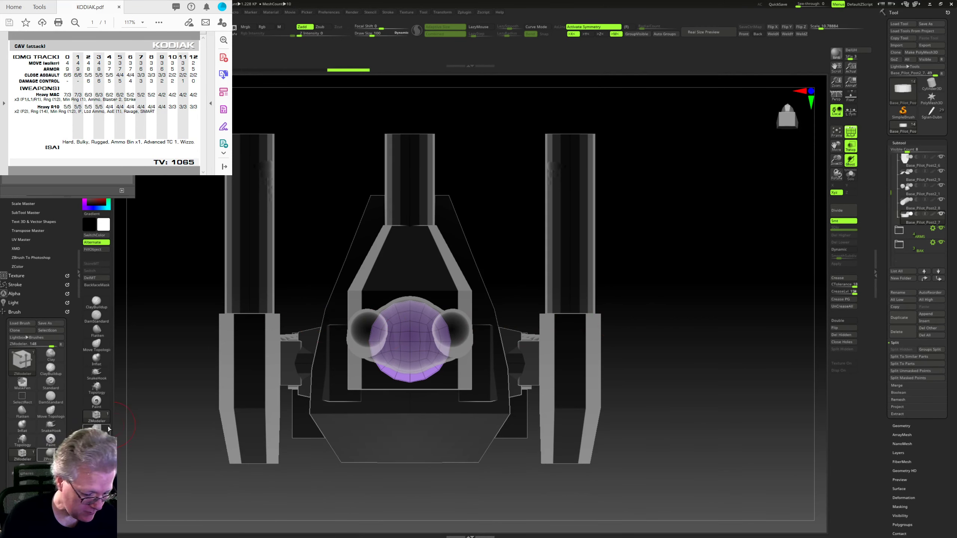
drag(557, 295, 554, 295)
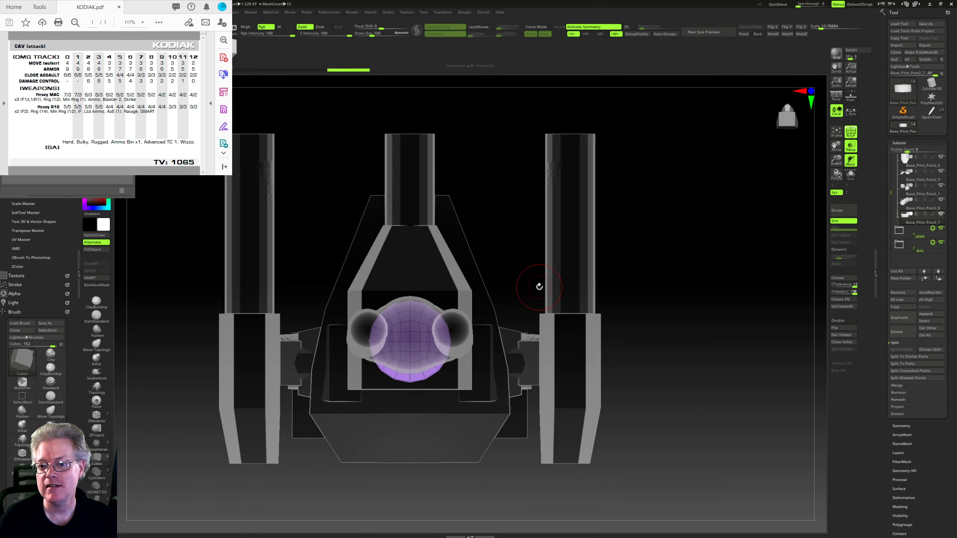
ctrl+right_drag(560, 263, 511, 332)
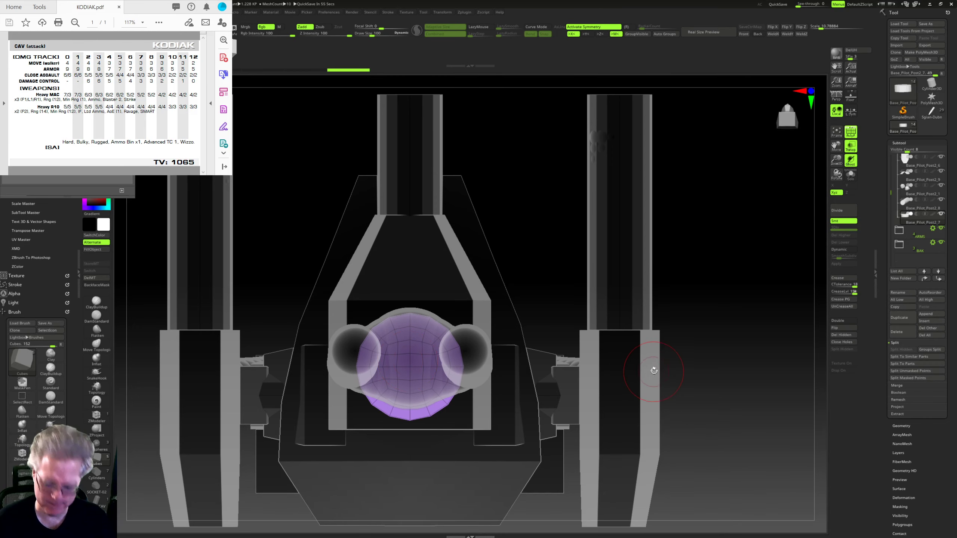
ctrl+right_drag(527, 312, 598, 302)
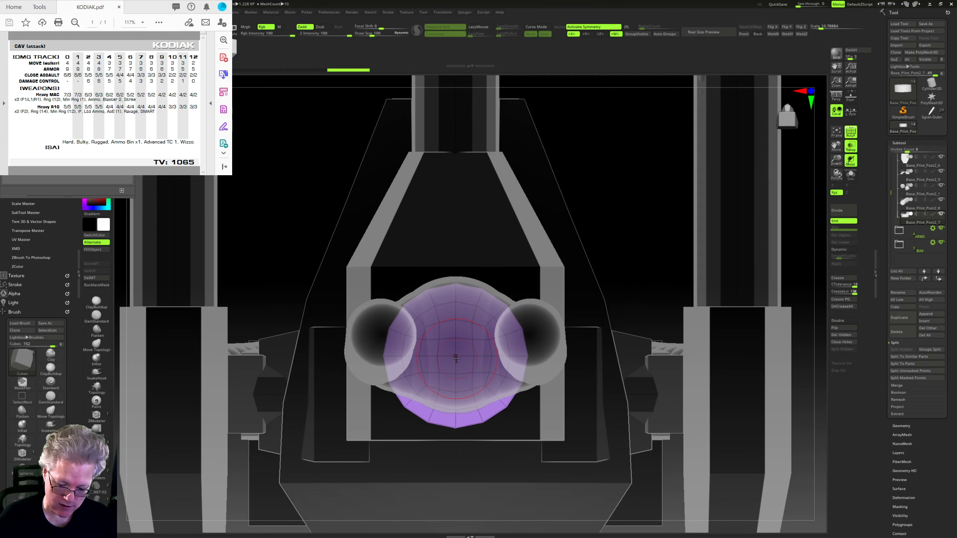
drag(456, 355, 640, 352)
shift+right_drag(639, 352, 621, 329)
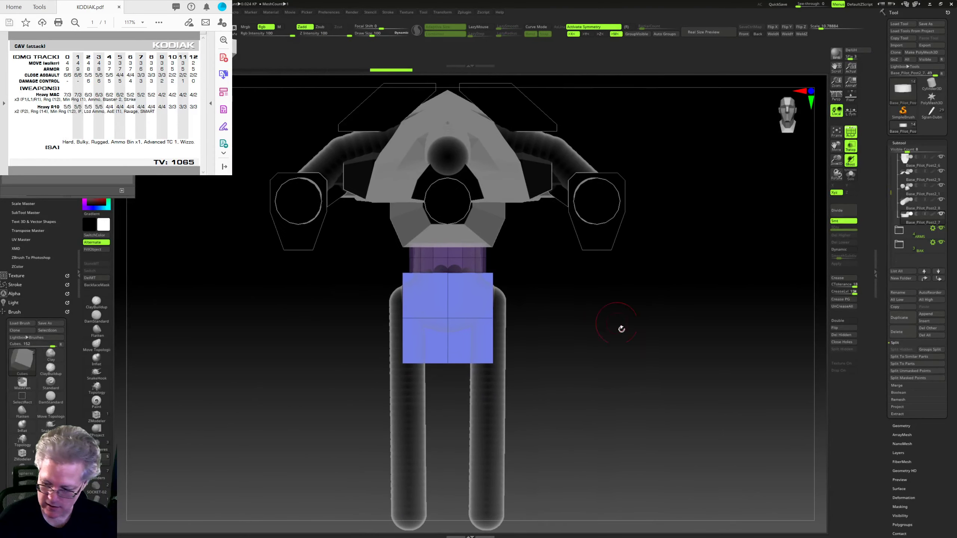
click(928, 371)
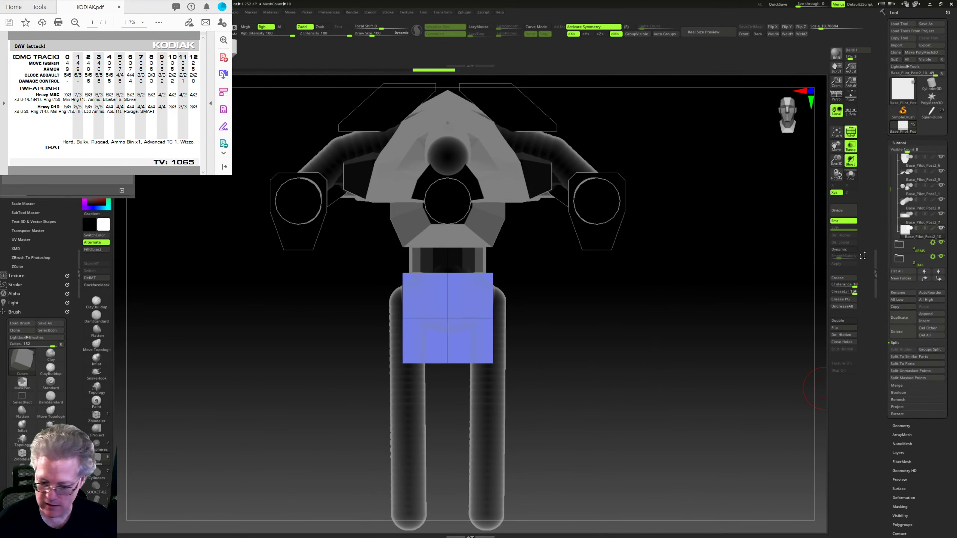
Step: Shorten the pelvis cube vertically, raise it over the base of the waist cylinder, and widen it slightly
key(ctrl+shift)
ctrl+right_drag(657, 313, 658, 326)
key(w)
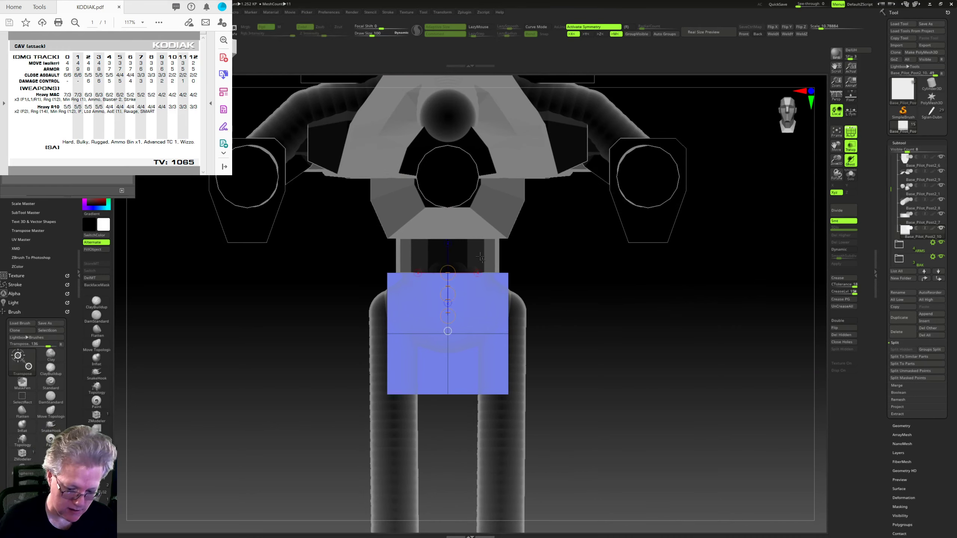
mouse_move(447, 298)
mouse_down()
mouse_move(447, 288)
mouse_move(447, 385)
mouse_move(448, 364)
mouse_up()
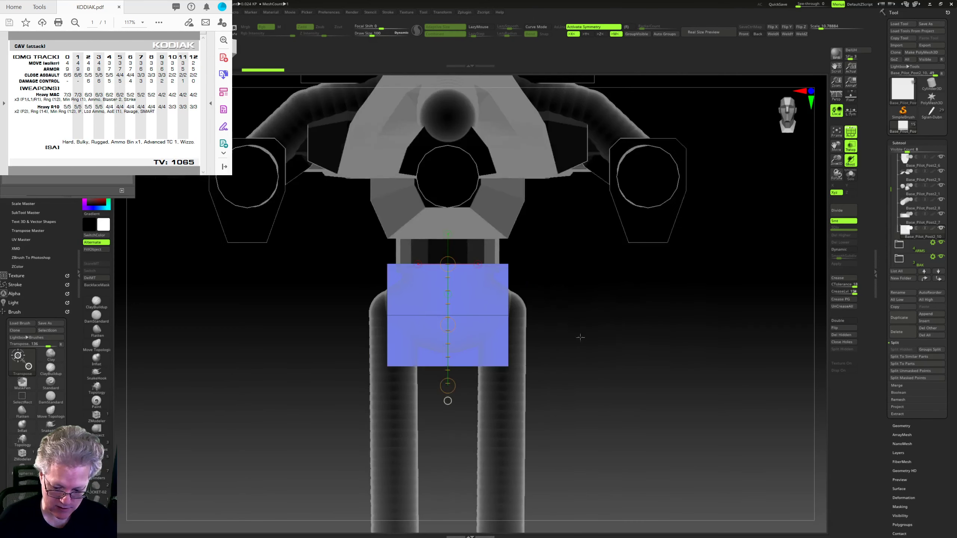
click(483, 308)
drag(448, 315, 514, 315)
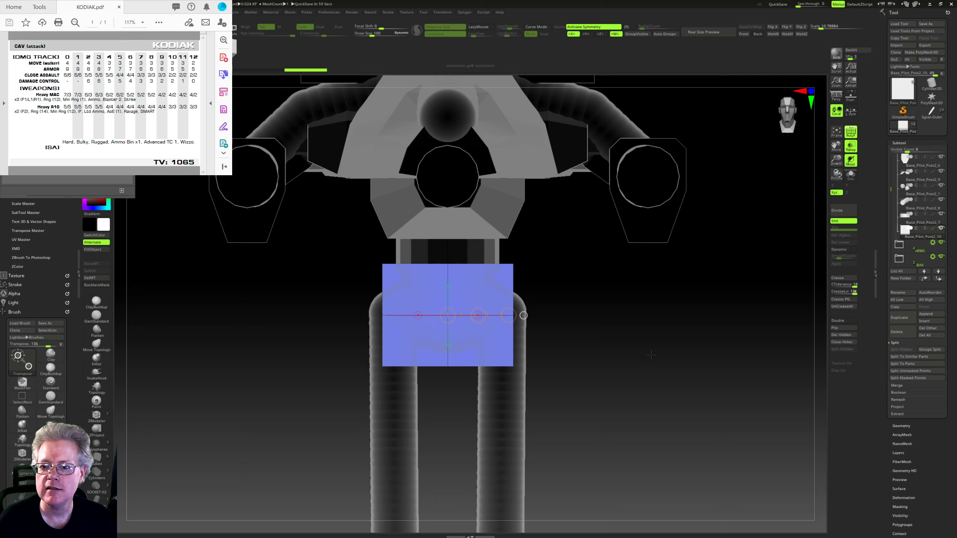
Step: Mask the pelvis block from the side and extend its unmasked upper rear edge backward
mouse_move(666, 363)
right_down()
mouse_move(650, 364)
mouse_move(595, 409)
right_up()
mouse_move(611, 371)
ctrl+shift+right_down()
mouse_move(613, 353)
mouse_move(552, 333)
mouse_move(547, 320)
ctrl+shift+right_up()
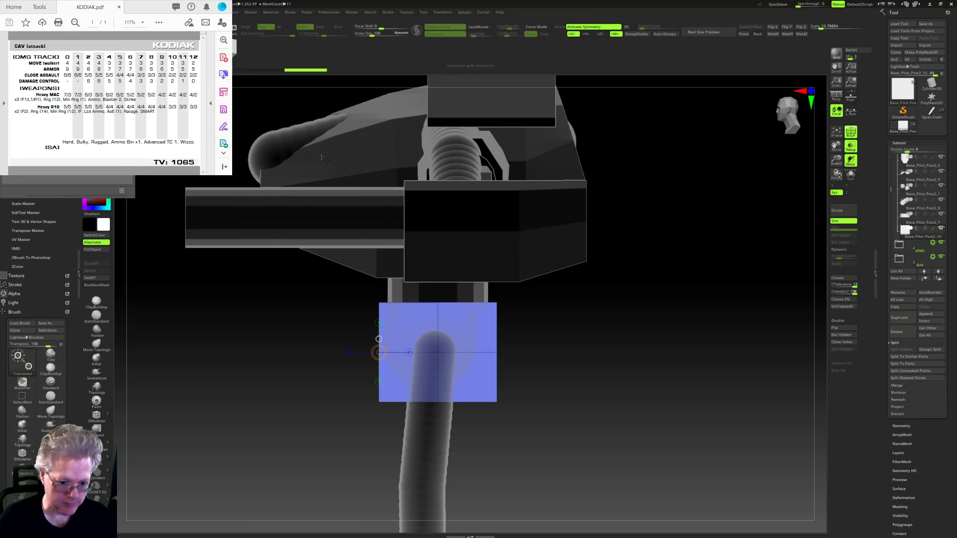
key(q)
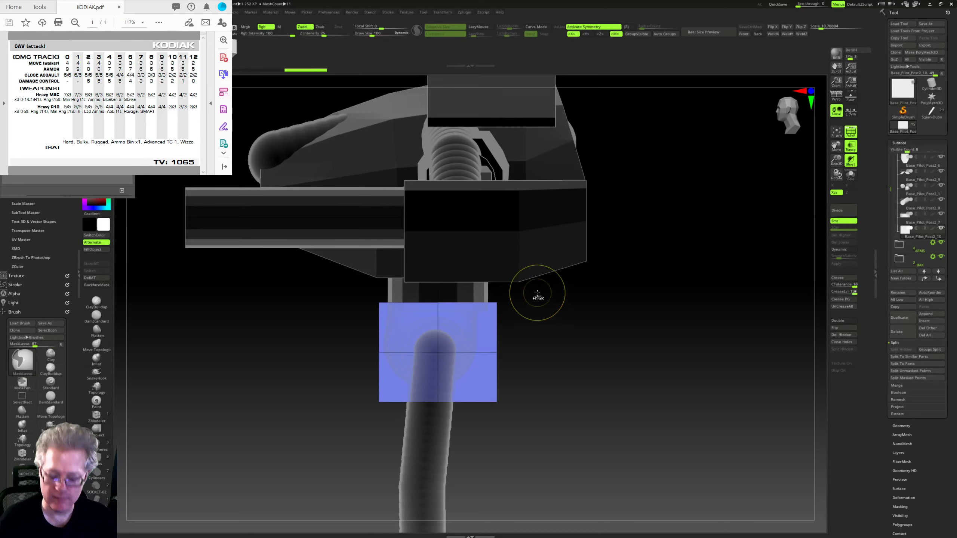
mouse_move(541, 300)
ctrl+mouse_down()
mouse_move(488, 371)
mouse_move(531, 290)
ctrl+mouse_up()
key(w)
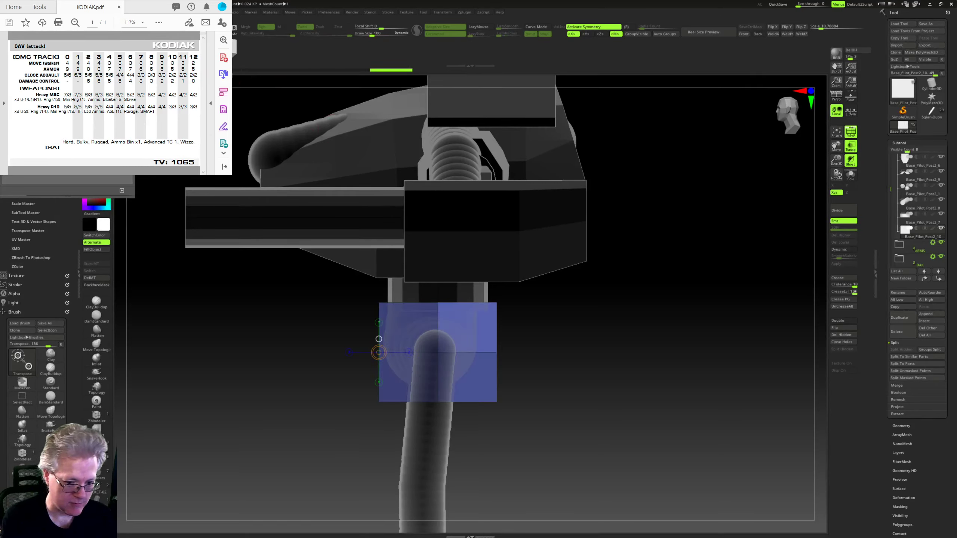
shift+drag(476, 354, 624, 355)
mouse_move(550, 354)
mouse_down()
mouse_move(568, 355)
mouse_move(546, 378)
mouse_up()
mouse_move(546, 379)
ctrl+mouse_down()
mouse_move(498, 384)
mouse_move(542, 421)
ctrl+mouse_up()
ctrl+click(542, 421)
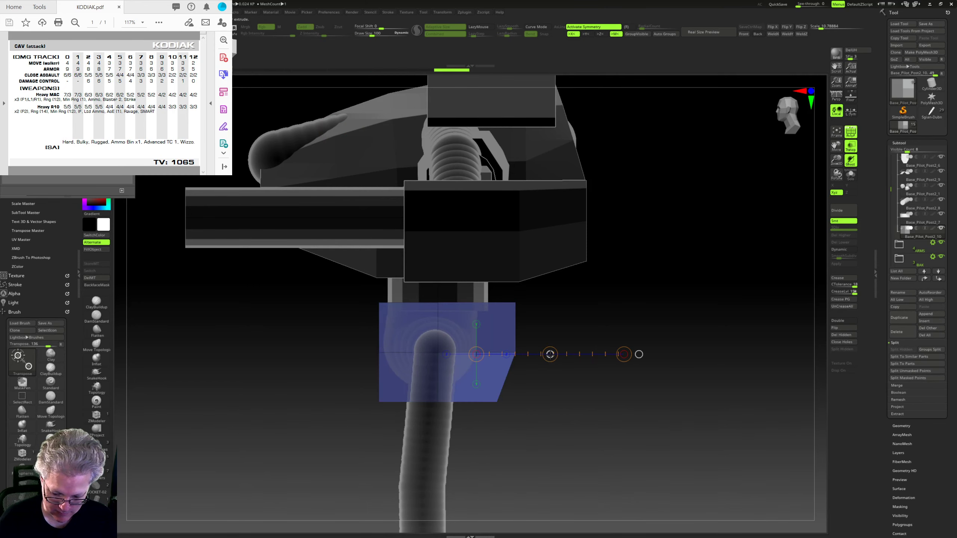
Step: Pull the pelvis block's lower rear edge forward so the back slopes inward toward the bottom
drag(550, 354, 540, 355)
ctrl+drag(530, 391, 542, 400)
drag(545, 401, 618, 407)
mouse_move(519, 381)
ctrl+mouse_down()
mouse_move(442, 383)
mouse_move(595, 426)
ctrl+mouse_up()
ctrl+click(595, 425)
shift+drag(414, 401, 600, 402)
drag(507, 402, 472, 396)
mouse_move(535, 371)
mouse_down()
mouse_move(559, 361)
mouse_move(525, 309)
mouse_move(454, 341)
mouse_up()
mouse_move(506, 402)
mouse_down()
mouse_move(518, 403)
mouse_move(547, 361)
mouse_move(596, 344)
mouse_move(588, 329)
mouse_up()
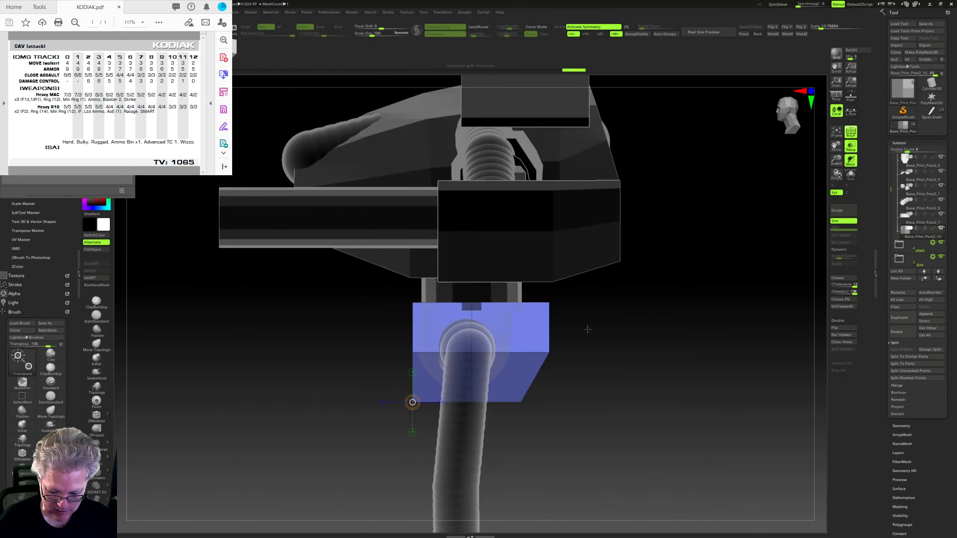
Step: Extend the pelvis block's upper front edge forward and taper the block's lower part inward from both sides
mouse_move(607, 363)
mouse_down()
mouse_move(614, 383)
mouse_move(603, 377)
mouse_up()
mouse_move(360, 321)
ctrl+mouse_down()
mouse_move(389, 400)
mouse_move(399, 279)
ctrl+mouse_up()
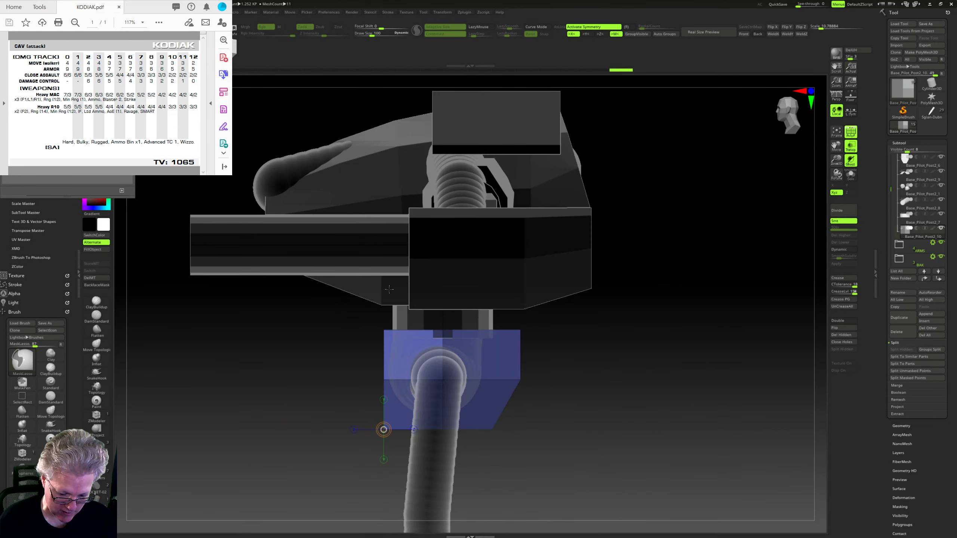
drag(436, 372, 584, 372)
drag(510, 373, 496, 373)
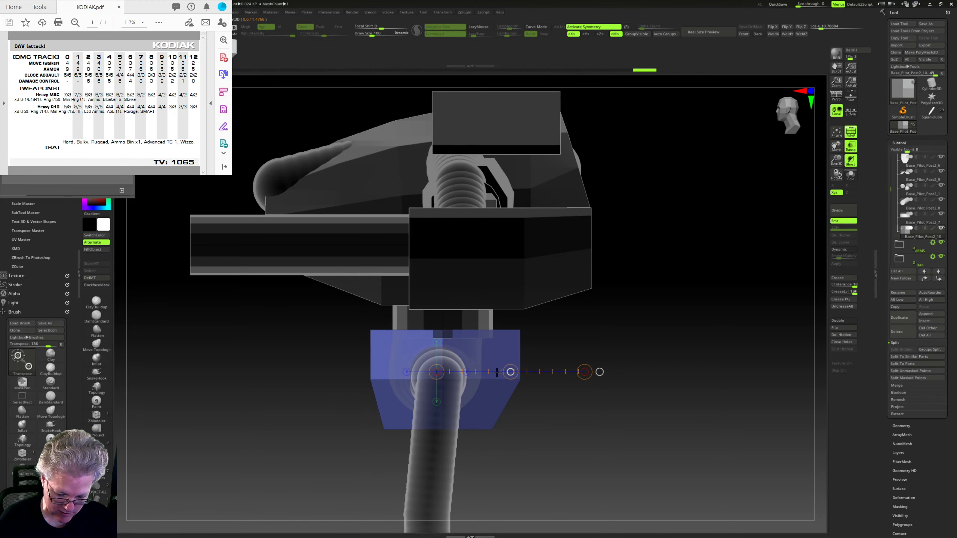
drag(558, 336, 596, 331)
drag(573, 362, 627, 362)
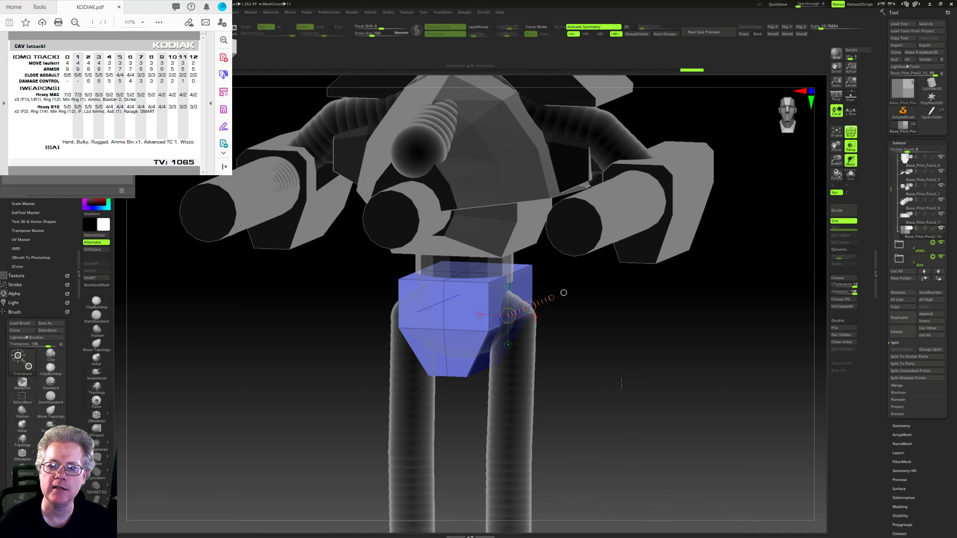
Step: Insert a vertical edge loop near the front of the pelvis block with the ZModeler brush
drag(621, 384, 451, 247)
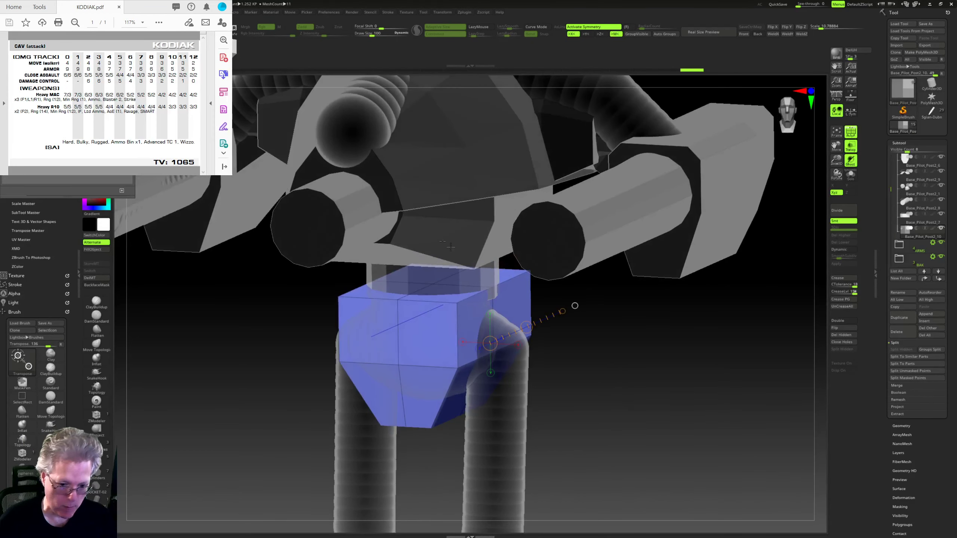
key(q)
drag(624, 395, 617, 334)
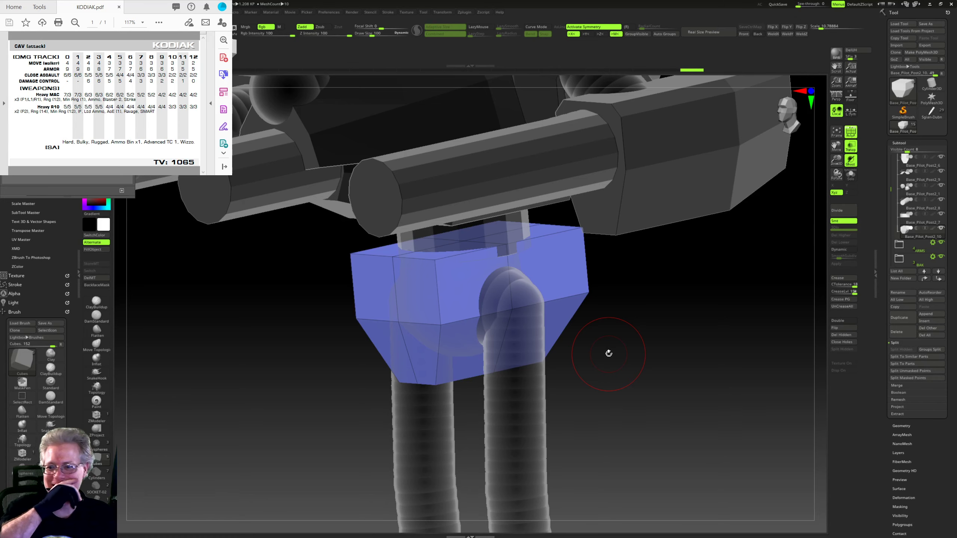
drag(609, 353, 483, 336)
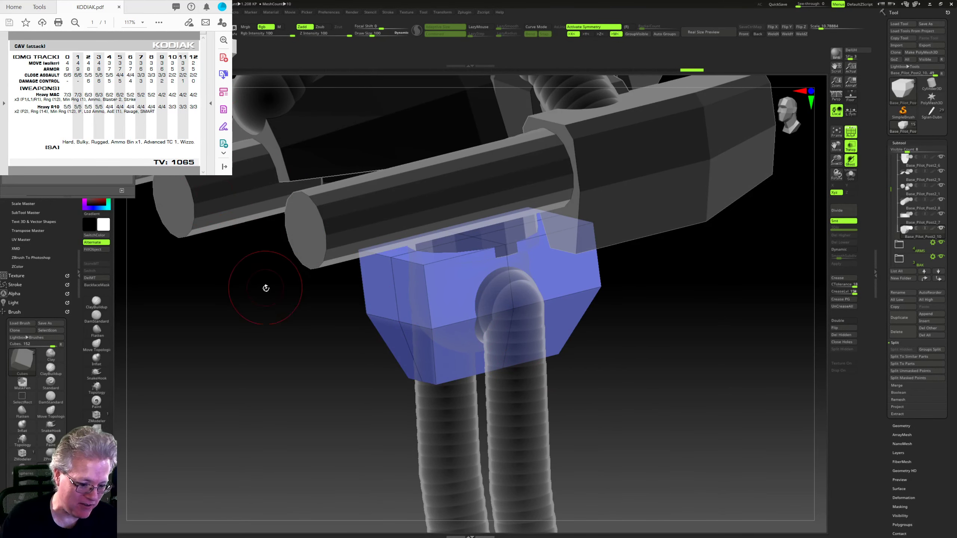
click(95, 418)
mouse_move(271, 439)
mouse_down()
mouse_move(414, 376)
mouse_move(478, 331)
mouse_up()
right_drag(453, 324, 418, 258)
mouse_move(412, 241)
ctrl+mouse_down()
mouse_move(446, 424)
mouse_move(443, 200)
ctrl+mouse_up()
right_drag(443, 200, 483, 291)
ctrl+click(483, 291)
Step: Narrow the front face of the pelvis block ahead of the edge loop and raise its bottom front edge
key(w)
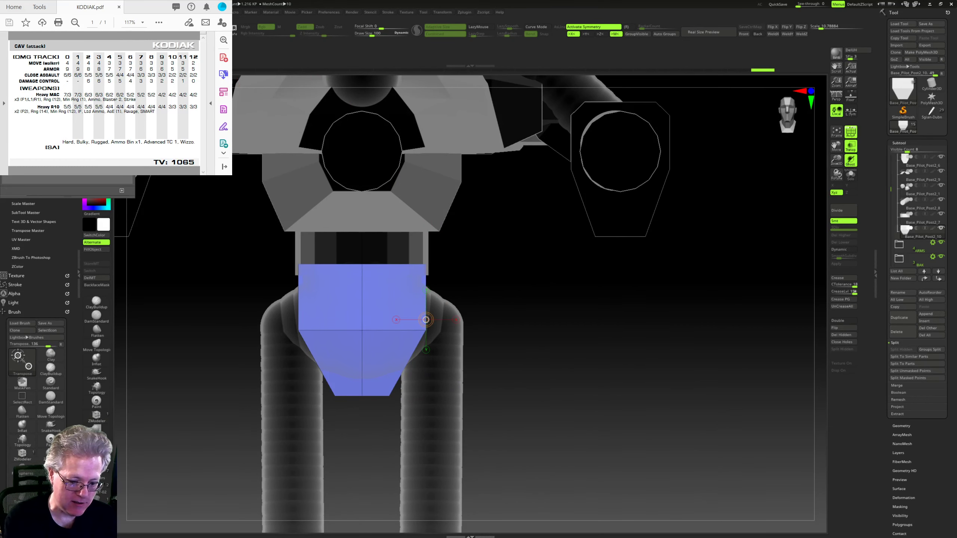
mouse_move(362, 330)
mouse_down()
mouse_move(571, 346)
mouse_move(575, 335)
mouse_up()
click(575, 331)
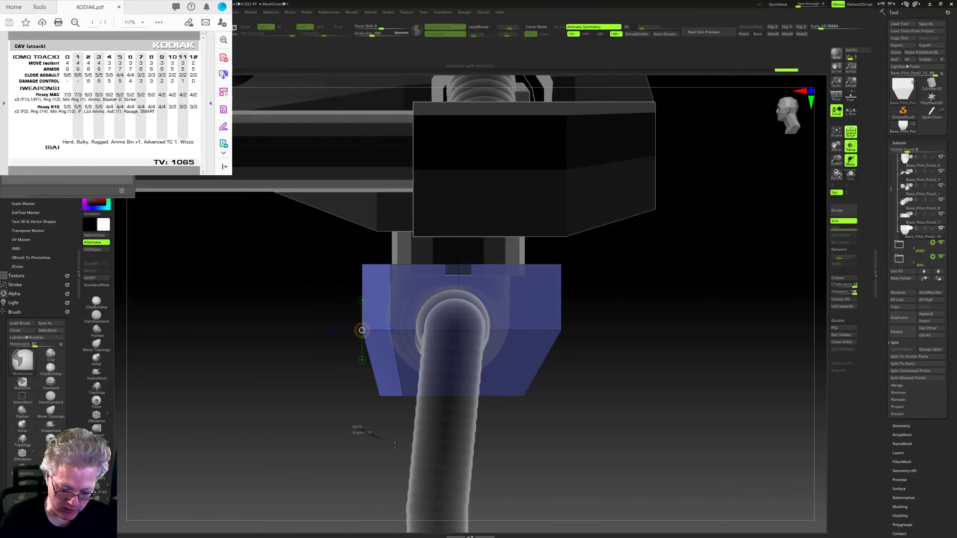
ctrl+drag(368, 432, 345, 380)
shift+right_drag(345, 380, 430, 461)
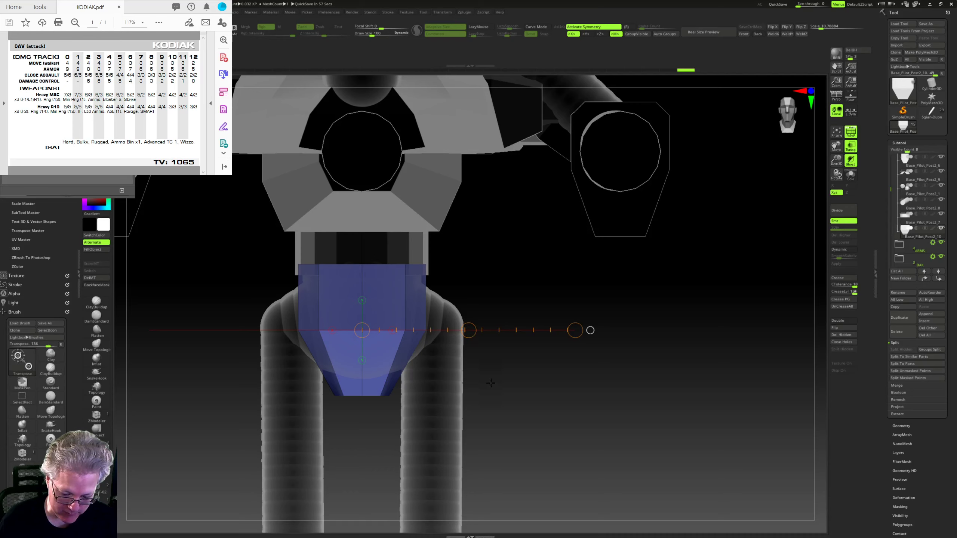
click(575, 330)
click(392, 330)
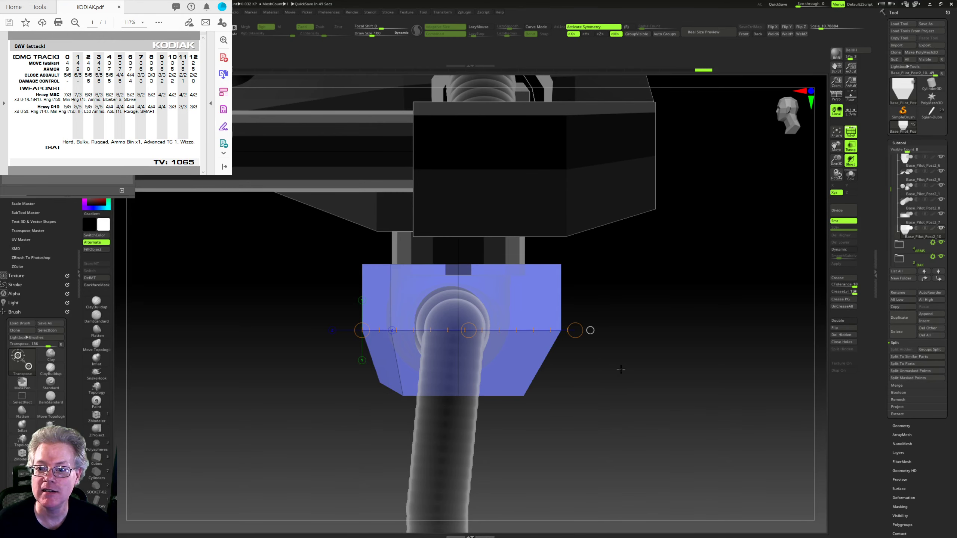
Step: Mask the front of the pelvis block and narrow its rear face symmetrically
drag(631, 375, 634, 363)
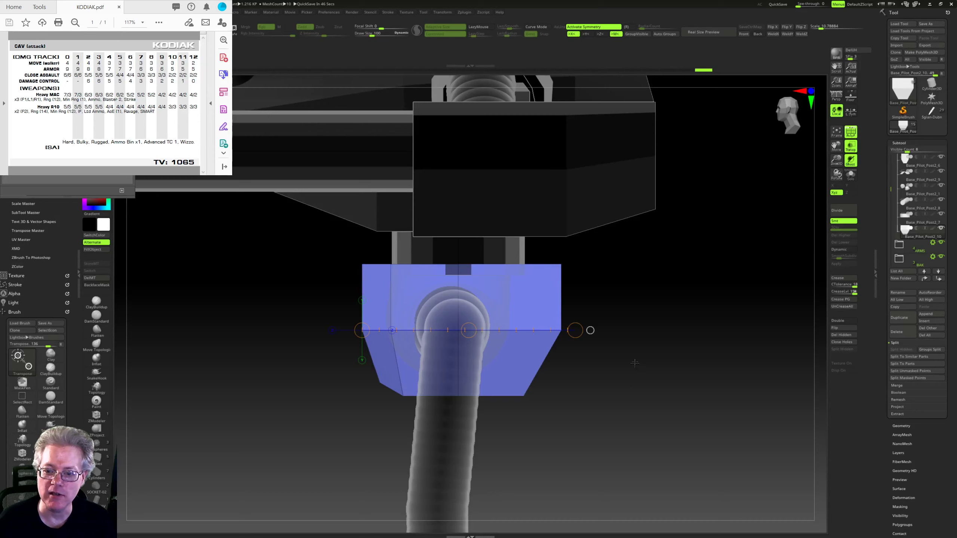
mouse_move(597, 306)
ctrl+mouse_down()
mouse_move(566, 233)
mouse_move(539, 462)
mouse_move(543, 454)
ctrl+mouse_up()
drag(704, 344, 456, 335)
drag(392, 330, 476, 337)
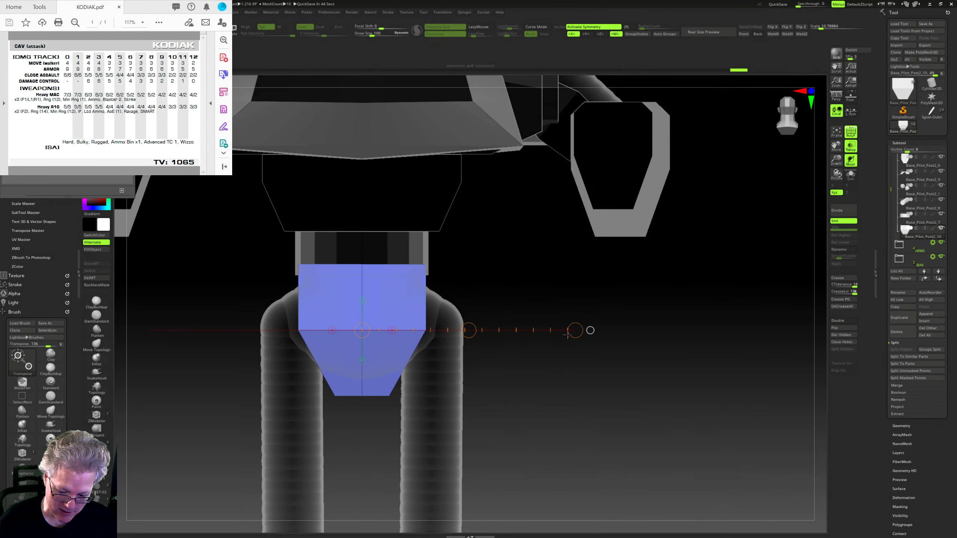
drag(568, 334, 486, 331)
drag(704, 381, 579, 408)
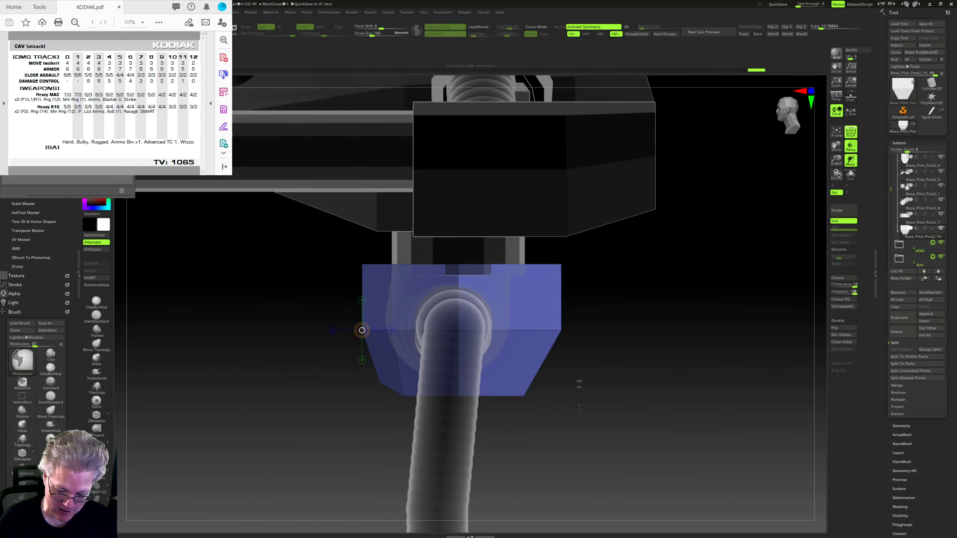
Step: Raise the bottom rear edge of the pelvis block and lift the rear end of its middle edge
mouse_move(580, 371)
ctrl+mouse_down()
mouse_move(482, 394)
mouse_move(562, 394)
ctrl+mouse_up()
mouse_move(641, 406)
mouse_down()
mouse_move(584, 374)
mouse_move(542, 376)
mouse_move(717, 358)
mouse_up()
mouse_move(624, 358)
mouse_down()
mouse_move(637, 322)
mouse_move(664, 312)
mouse_move(565, 350)
mouse_up()
mouse_move(599, 317)
ctrl+mouse_down()
mouse_move(550, 341)
mouse_move(641, 294)
ctrl+mouse_up()
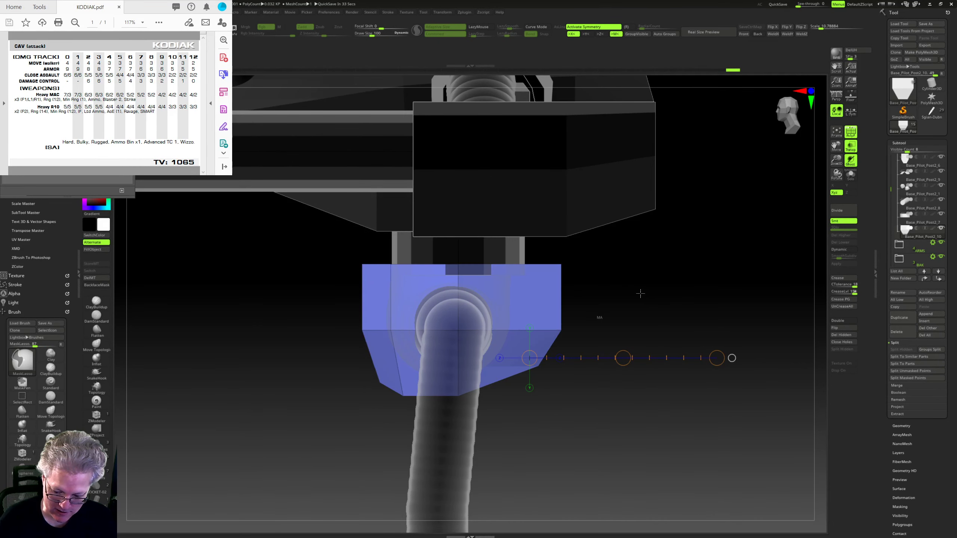
ctrl+click(640, 294)
drag(624, 333, 634, 353)
alt+right_drag(606, 350, 642, 371)
Step: Mask all but the underside of the pelvis block, move the underside upward, and clear the mask
mouse_move(361, 409)
ctrl+mouse_down()
mouse_move(397, 353)
mouse_move(573, 366)
mouse_move(517, 476)
ctrl+mouse_up()
ctrl+click(516, 476)
click(526, 319)
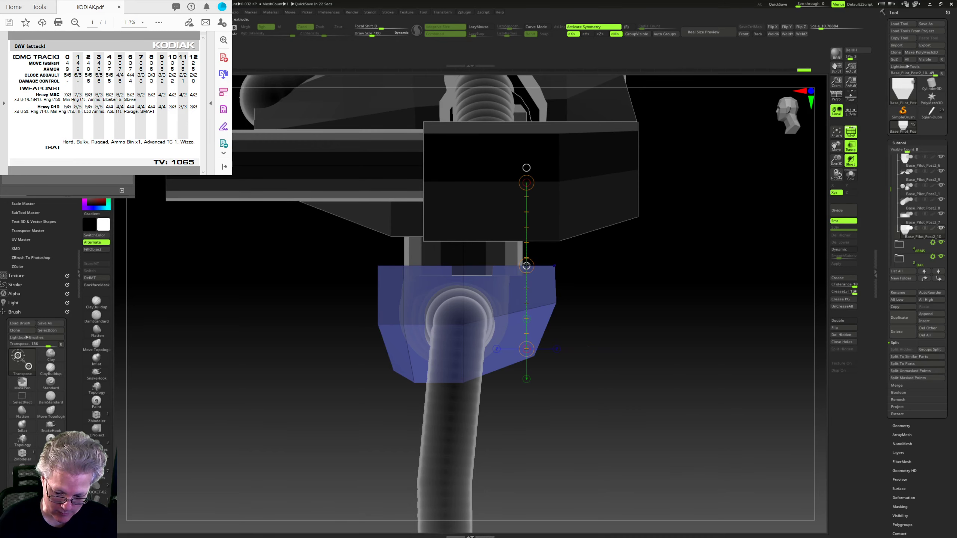
drag(527, 266, 526, 250)
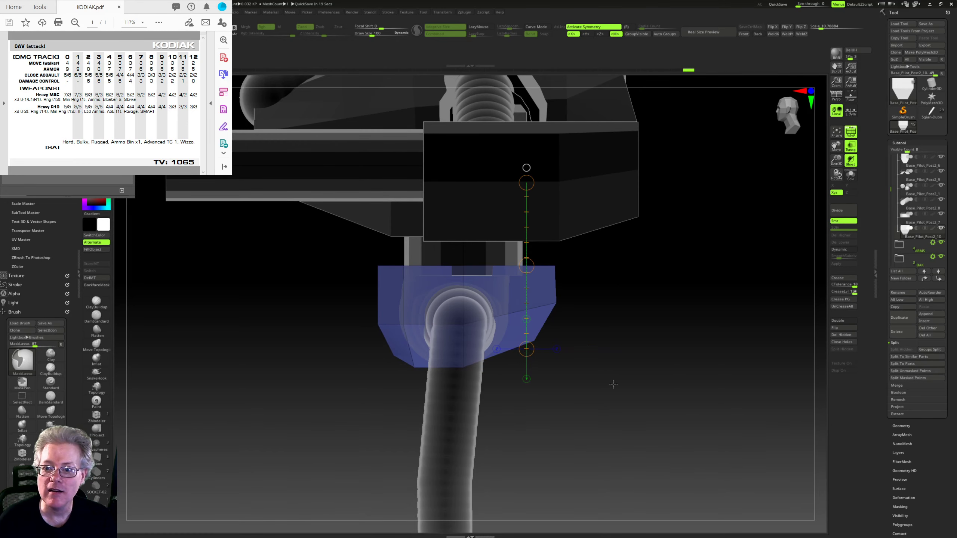
ctrl+drag(611, 387, 617, 393)
Step: Raise the pelvis block's horizontal middle edge in the front view and clear the mask
shift+right_drag(617, 394, 604, 374)
mouse_move(555, 320)
ctrl+mouse_down()
mouse_move(547, 353)
mouse_move(338, 349)
mouse_move(555, 324)
ctrl+mouse_up()
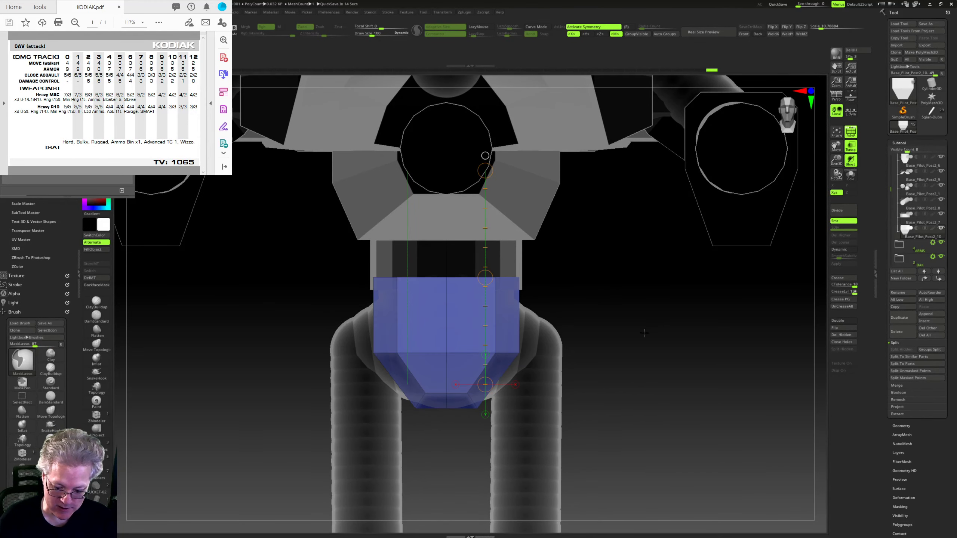
ctrl+click(643, 334)
drag(489, 275, 489, 260)
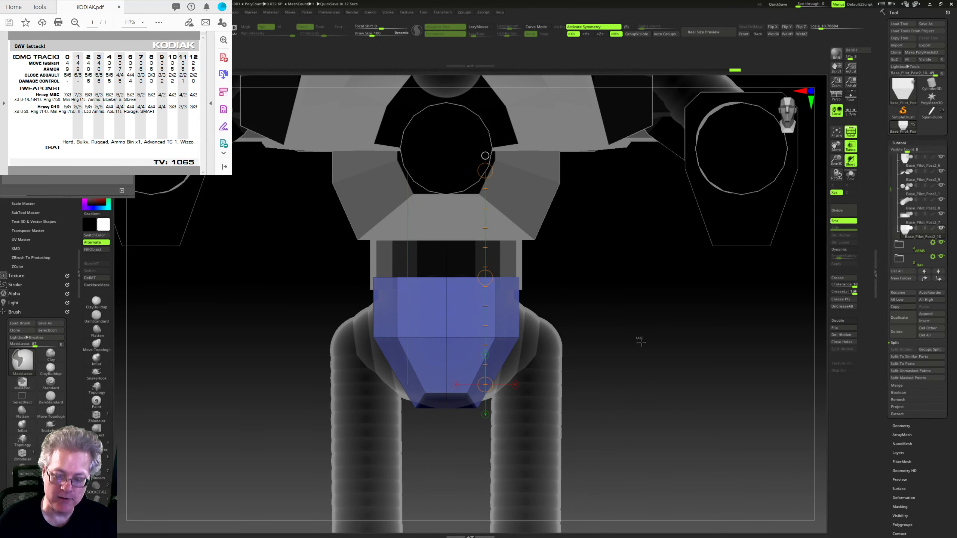
ctrl+drag(639, 341, 647, 349)
mouse_move(647, 349)
ctrl+right_down()
mouse_move(651, 357)
mouse_move(645, 284)
mouse_move(654, 348)
mouse_move(613, 342)
mouse_move(636, 348)
ctrl+right_up()
Step: Insert mirrored cylinders on the sides of the pelvis block, centered on the tops of the legs
drag(635, 347, 639, 331)
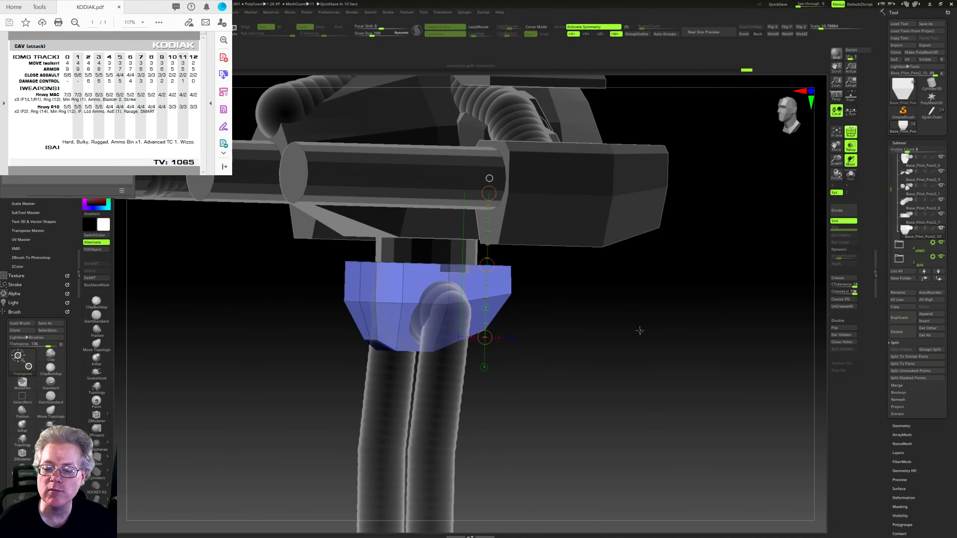
drag(636, 363, 635, 387)
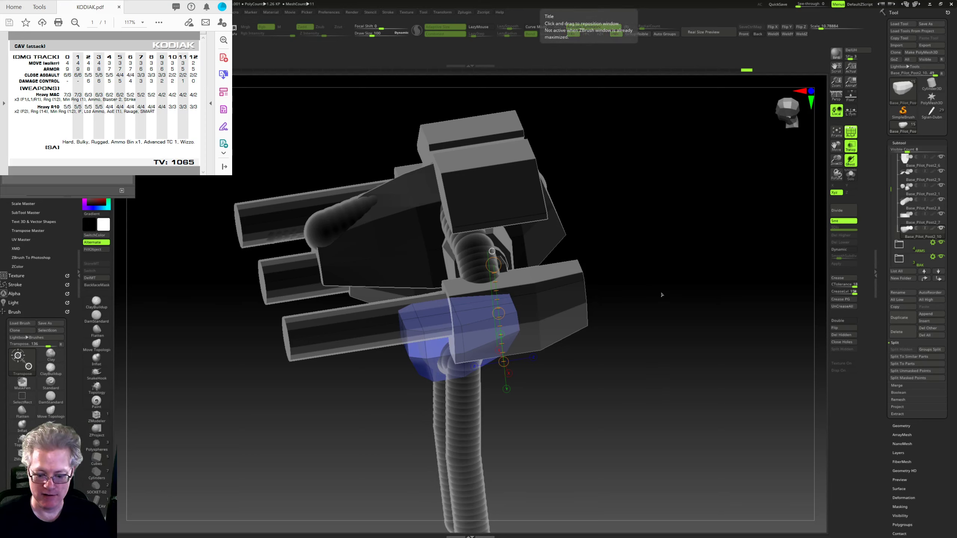
mouse_move(662, 377)
mouse_down()
mouse_move(689, 401)
mouse_move(673, 364)
mouse_move(653, 358)
mouse_move(713, 412)
mouse_move(681, 406)
mouse_move(655, 381)
mouse_up()
alt+drag(656, 381, 663, 334)
key(w)
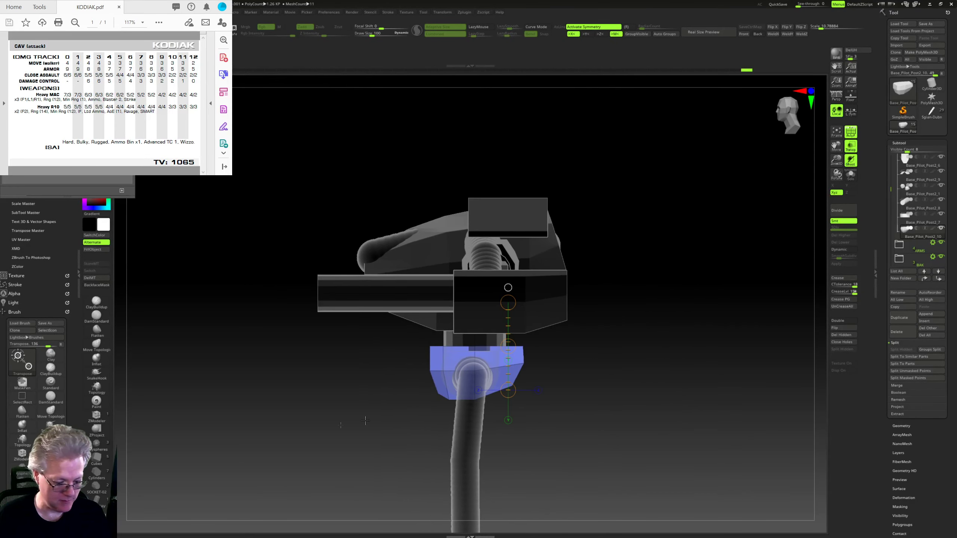
click(97, 473)
alt+right_drag(666, 411, 674, 358)
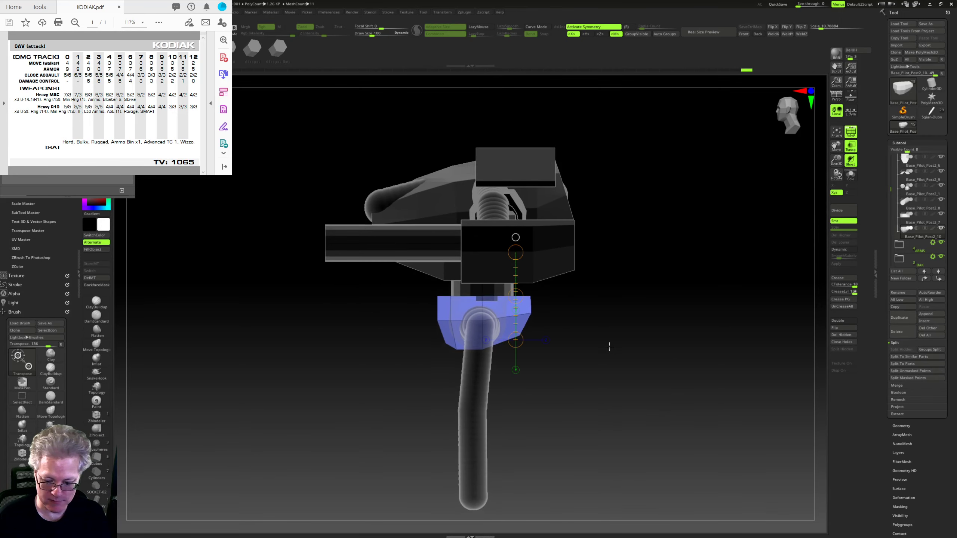
ctrl+right_drag(609, 346, 646, 390)
key(q)
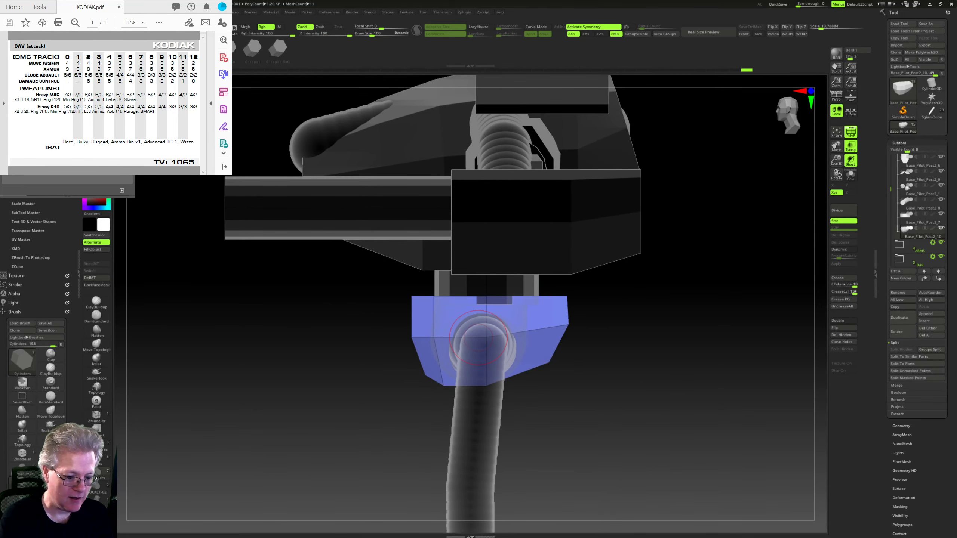
mouse_move(648, 317)
alt+right_down()
mouse_move(640, 370)
mouse_move(651, 383)
mouse_move(611, 358)
mouse_move(588, 379)
alt+right_up()
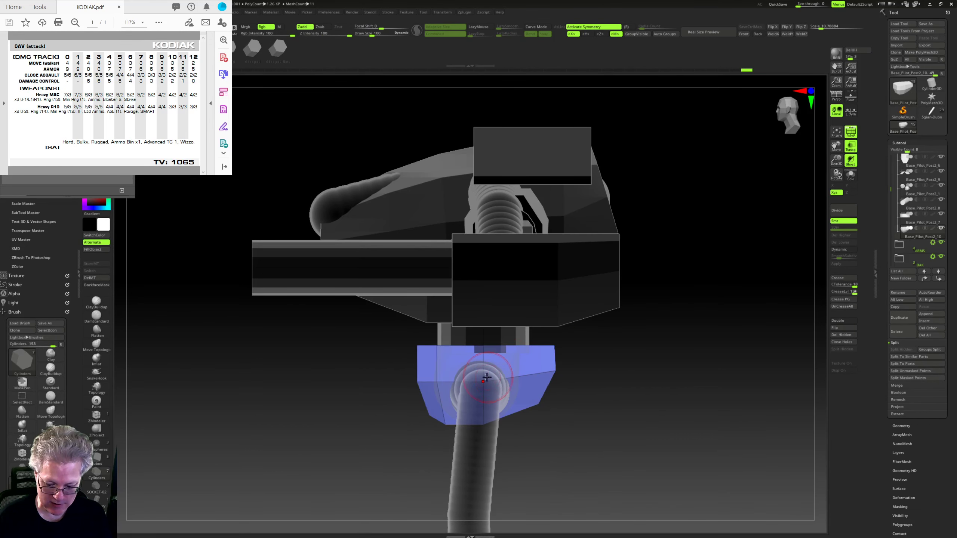
drag(483, 380, 483, 410)
shift+right_drag(606, 372, 705, 373)
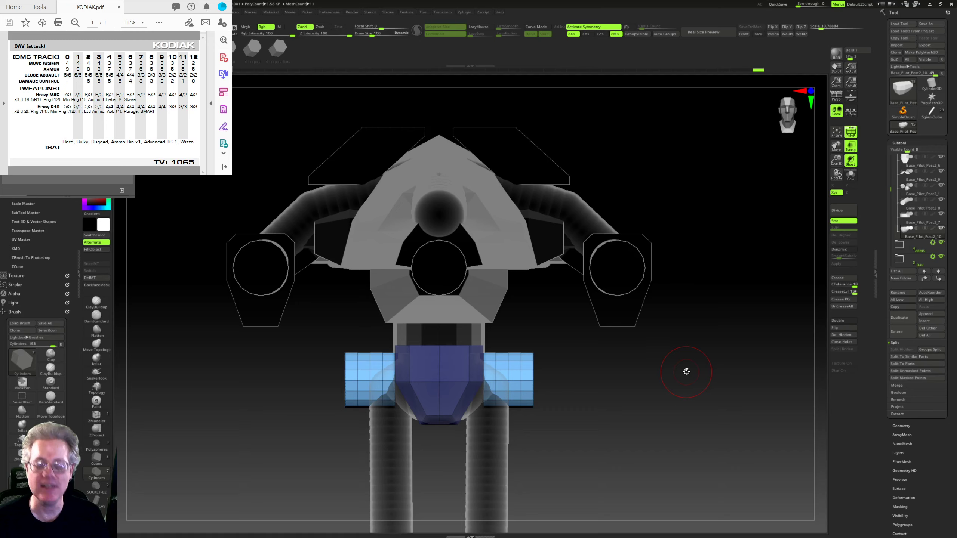
Step: Shorten the mirrored hip cylinders so they sit close against the sides of the pelvis block
mouse_move(692, 375)
right_down()
mouse_move(645, 376)
mouse_move(589, 280)
right_up()
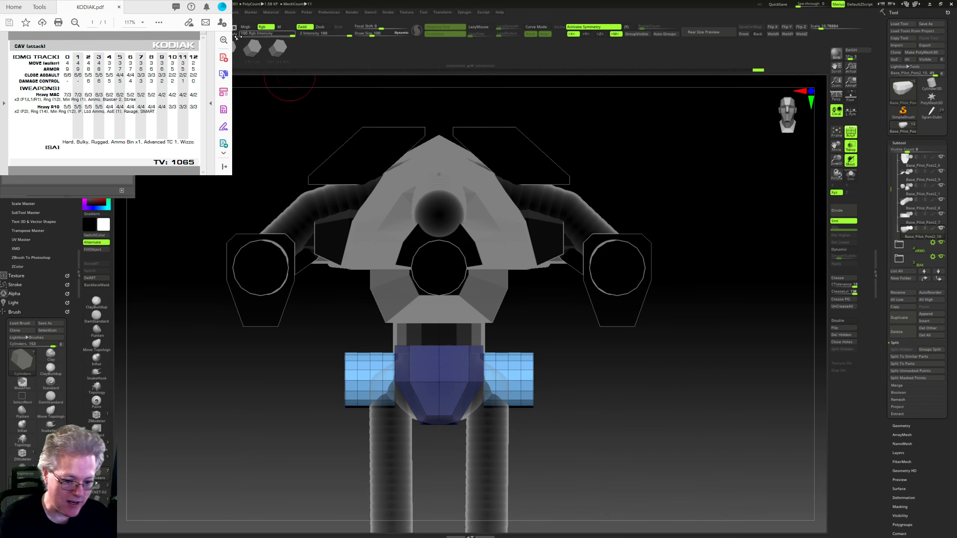
key(w)
mouse_move(551, 377)
mouse_down()
mouse_move(518, 391)
mouse_move(529, 381)
mouse_up()
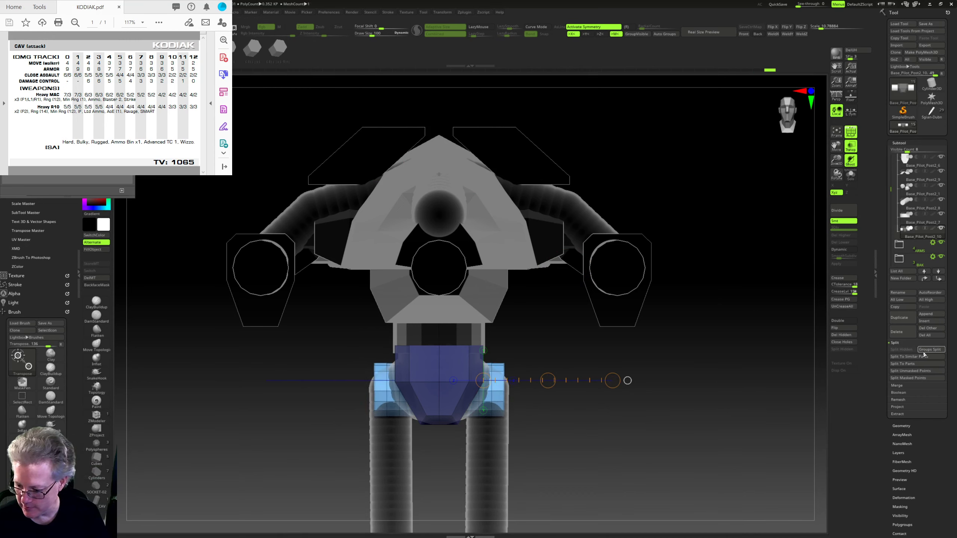
Step: Split the unmasked hip cylinders into their own subtool and move them outward from the sides of the pelvis block
click(928, 371)
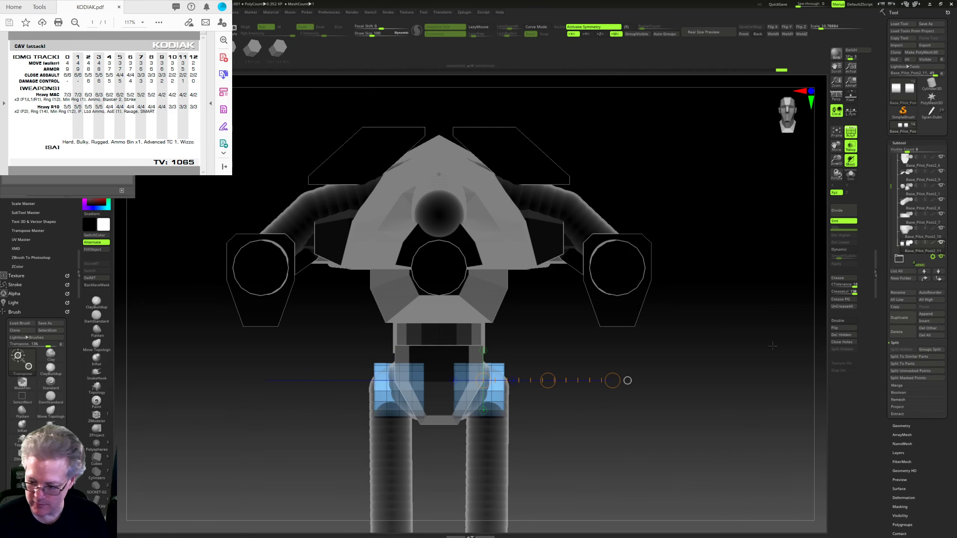
mouse_move(773, 346)
right_down()
mouse_move(688, 397)
mouse_move(738, 392)
mouse_move(715, 414)
mouse_move(708, 369)
right_up()
drag(465, 355, 485, 355)
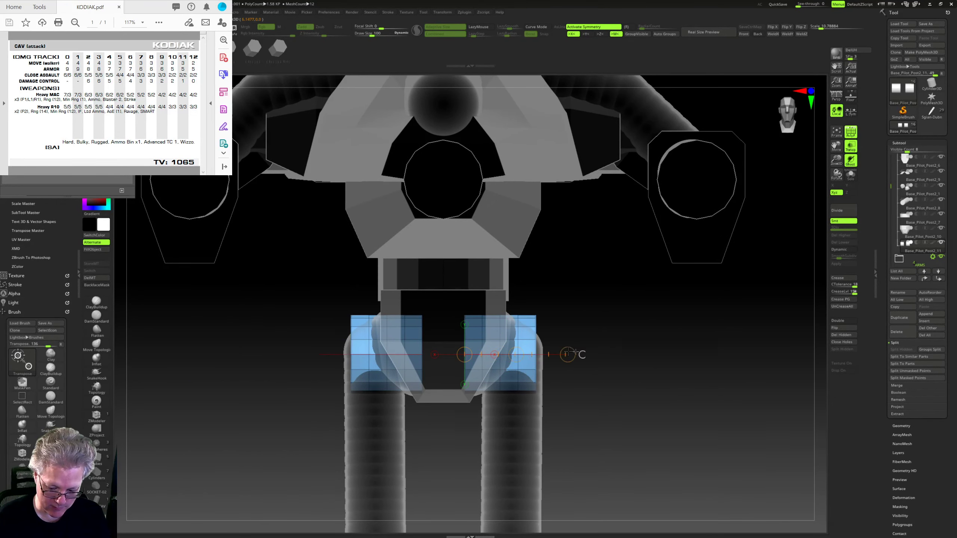
drag(568, 354, 613, 354)
right_drag(614, 380, 551, 353)
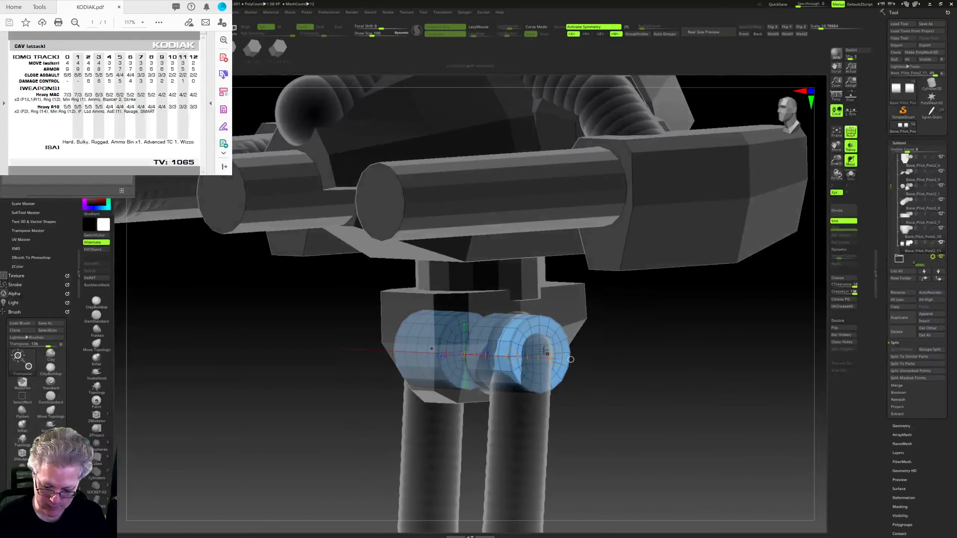
drag(544, 351, 580, 356)
shift+right_drag(673, 342, 694, 343)
drag(673, 310, 285, 74)
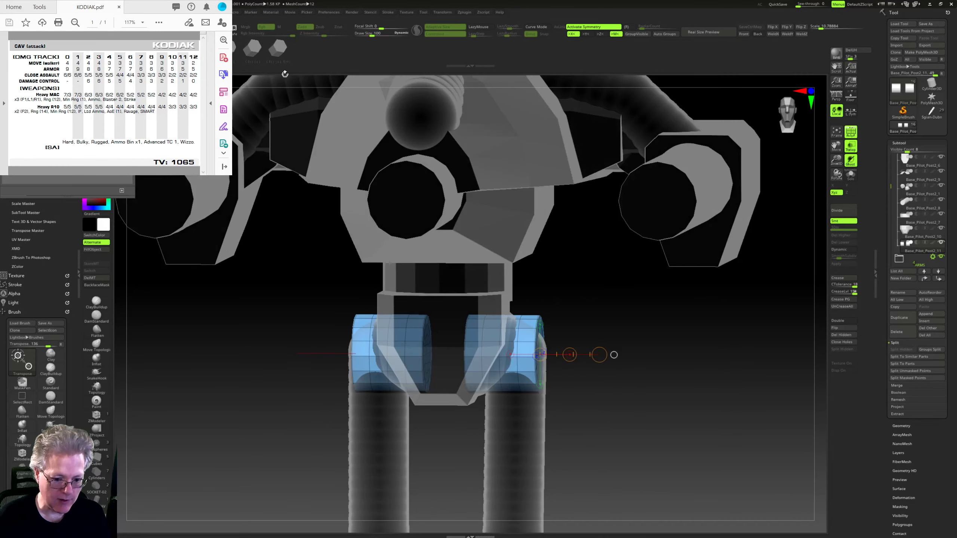
drag(573, 360, 571, 356)
right_drag(656, 378, 545, 339)
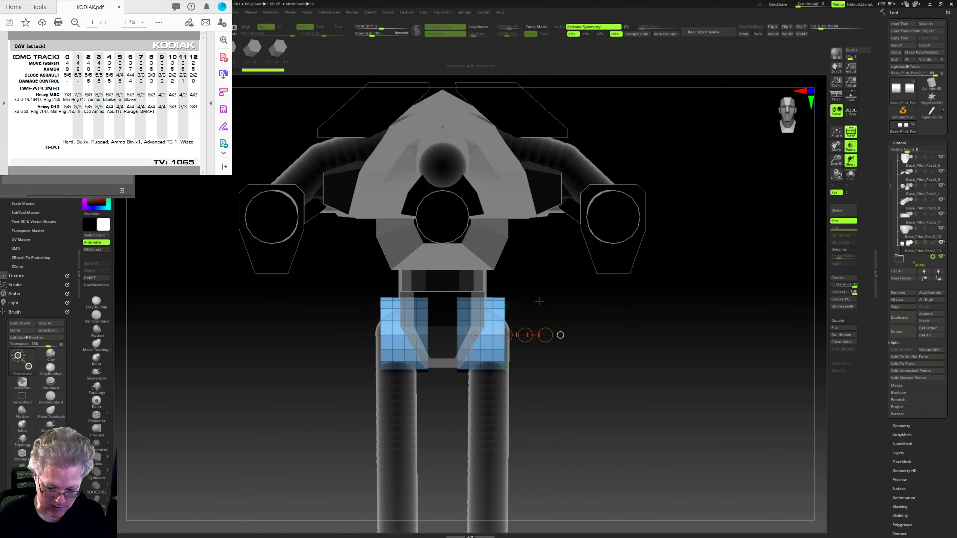
drag(526, 335, 545, 335)
ctrl+right_drag(571, 384, 549, 355)
shift+drag(550, 355, 520, 305)
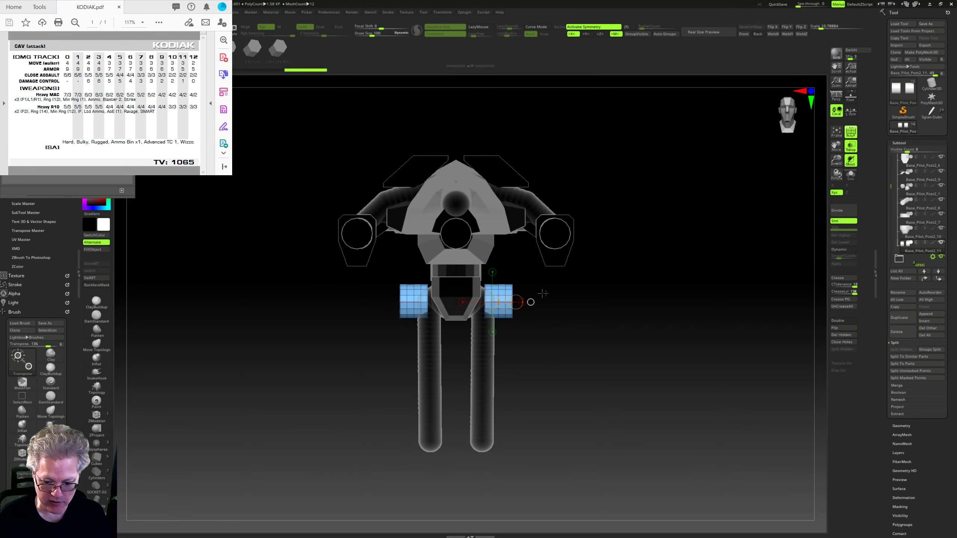
Step: Lengthen the mirrored hip cylinders so they span from the pelvis block's sides to beyond the outer edges of the legs
ctrl+right_drag(571, 298, 581, 361)
mouse_move(515, 336)
mouse_down()
mouse_move(548, 336)
mouse_move(520, 412)
mouse_move(487, 336)
mouse_move(467, 371)
mouse_up()
shift+right_drag(640, 348, 558, 354)
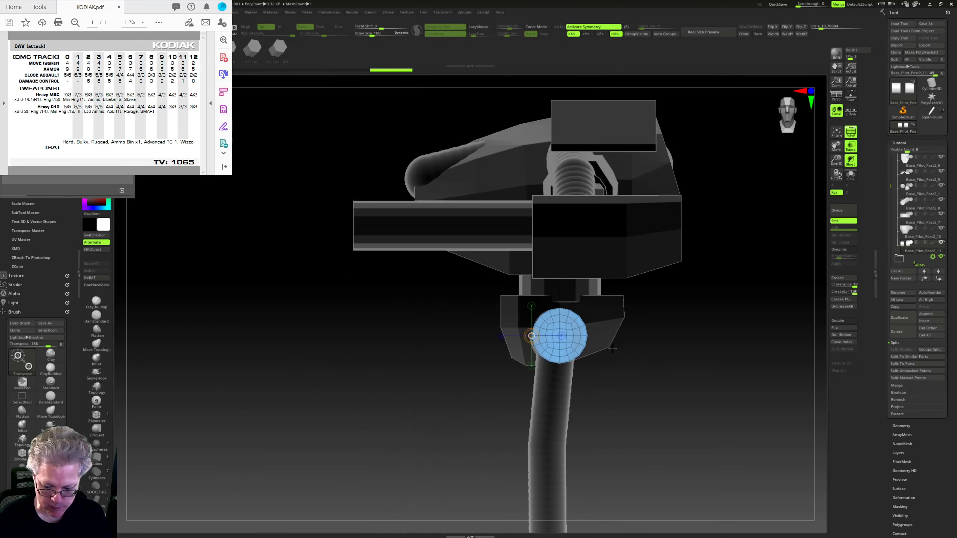
ctrl+shift+right_drag(628, 365, 630, 323)
mouse_move(569, 328)
right_down()
mouse_move(609, 333)
mouse_move(651, 371)
mouse_move(649, 341)
right_up()
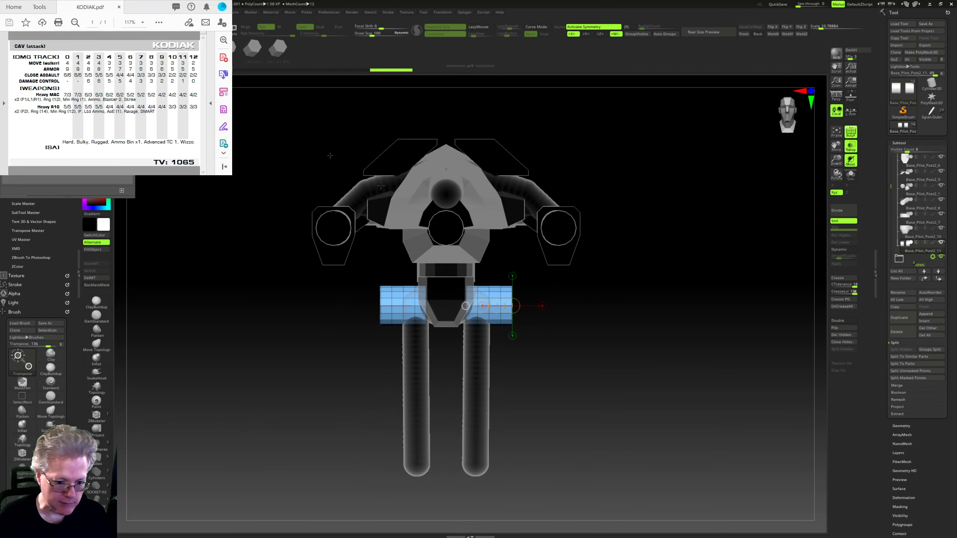
Step: Insert mirrored cubes over the hip cylinders with the Cubes insert brush
key(q)
right_drag(637, 286, 664, 342)
drag(712, 394, 717, 388)
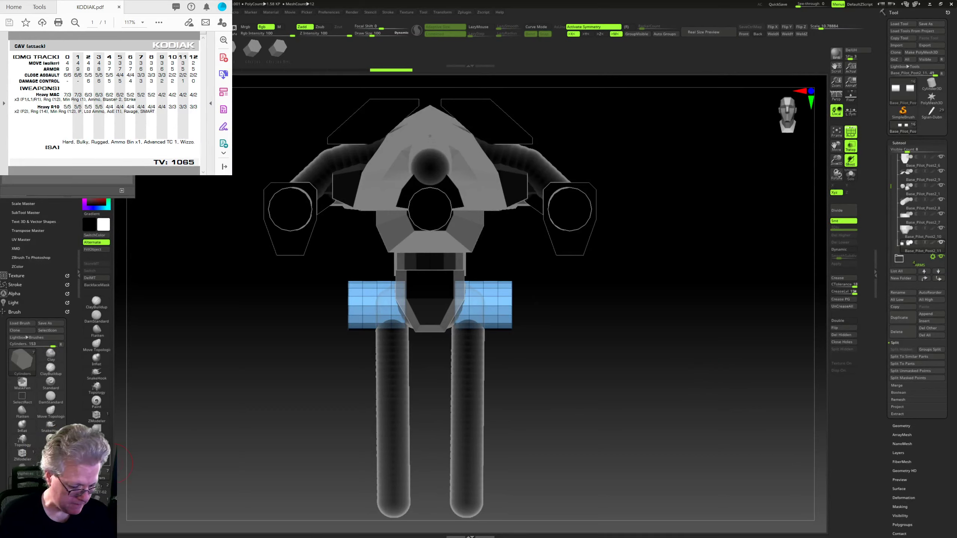
drag(693, 402, 695, 398)
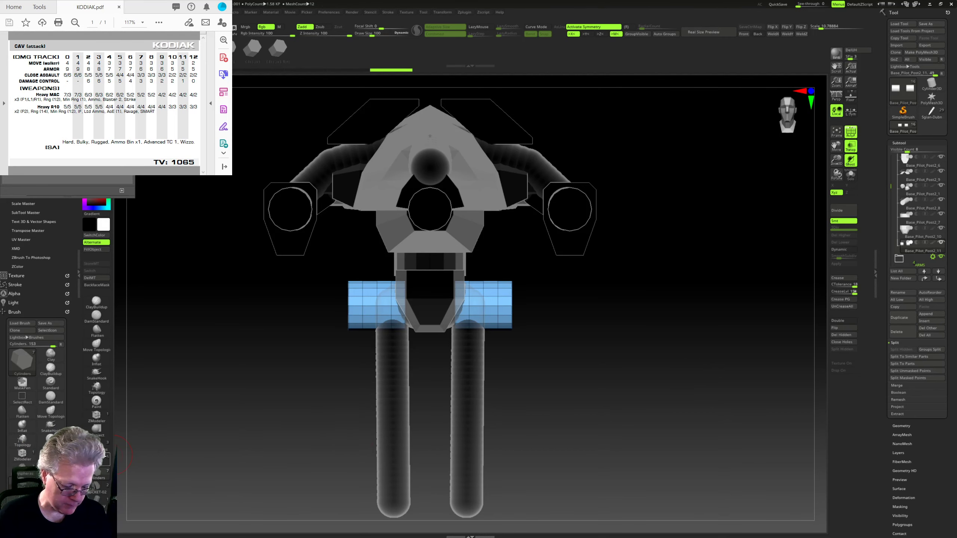
click(105, 457)
mouse_move(561, 357)
ctrl+right_down()
mouse_move(564, 370)
mouse_move(624, 367)
ctrl+right_up()
ctrl+right_drag(634, 327, 649, 342)
alt+drag(649, 343, 632, 339)
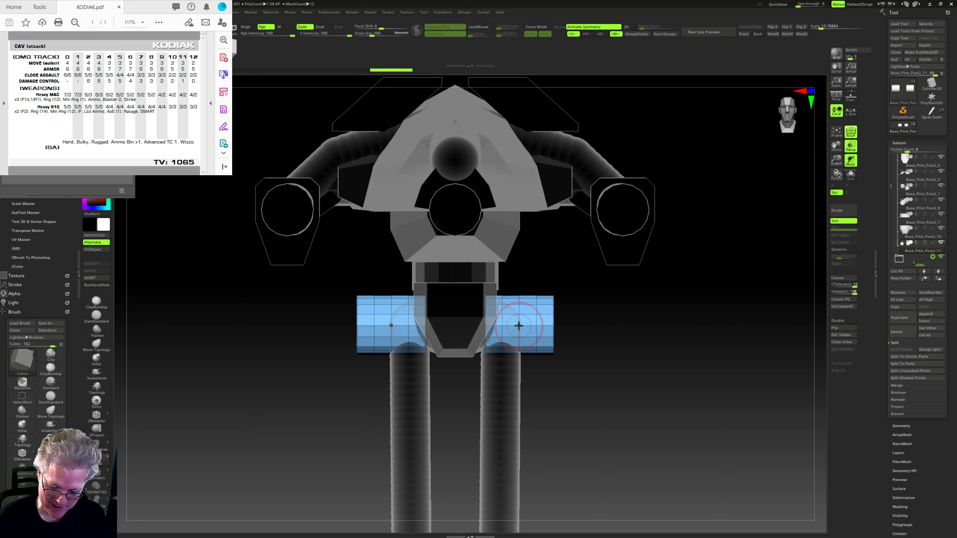
drag(520, 325, 602, 314)
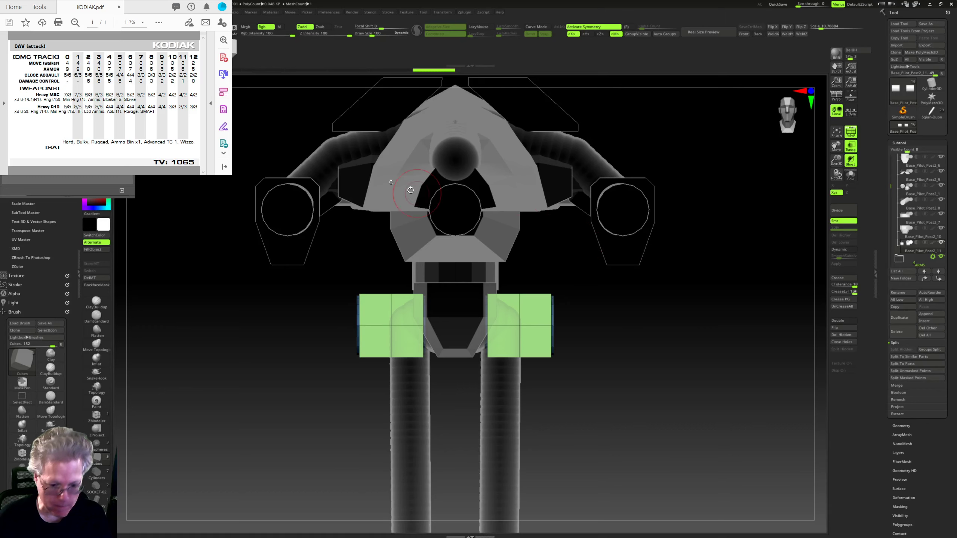
Step: Split the unmasked cubes into their own subtool and make it the active subtool
key(w)
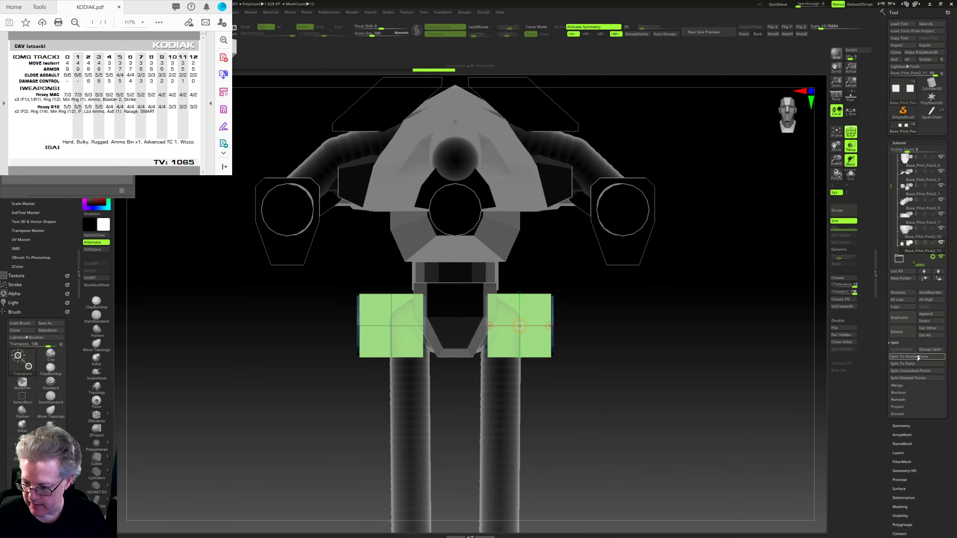
click(912, 371)
click(922, 265)
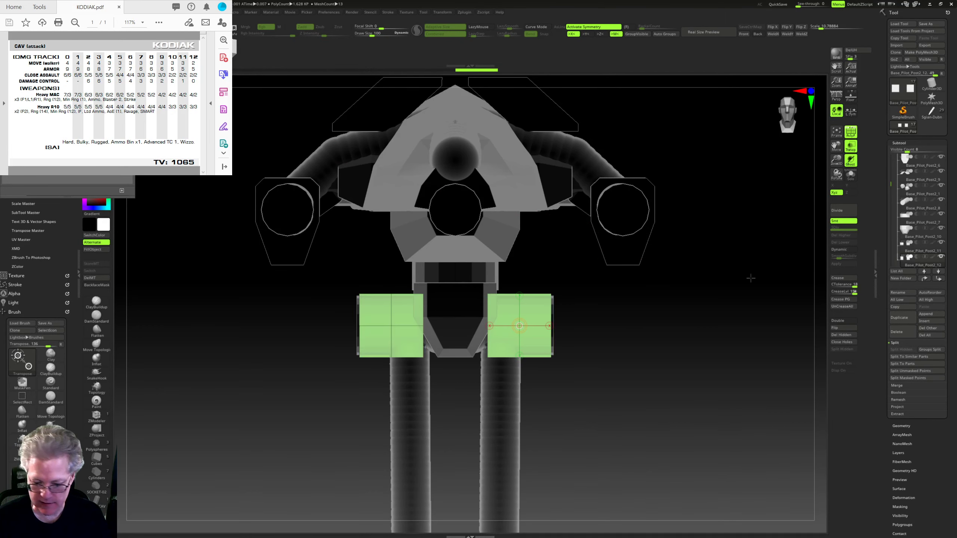
Step: Move the mirrored cubes down and back onto the upper legs and stretch them vertically into thigh blocks
drag(748, 278, 513, 278)
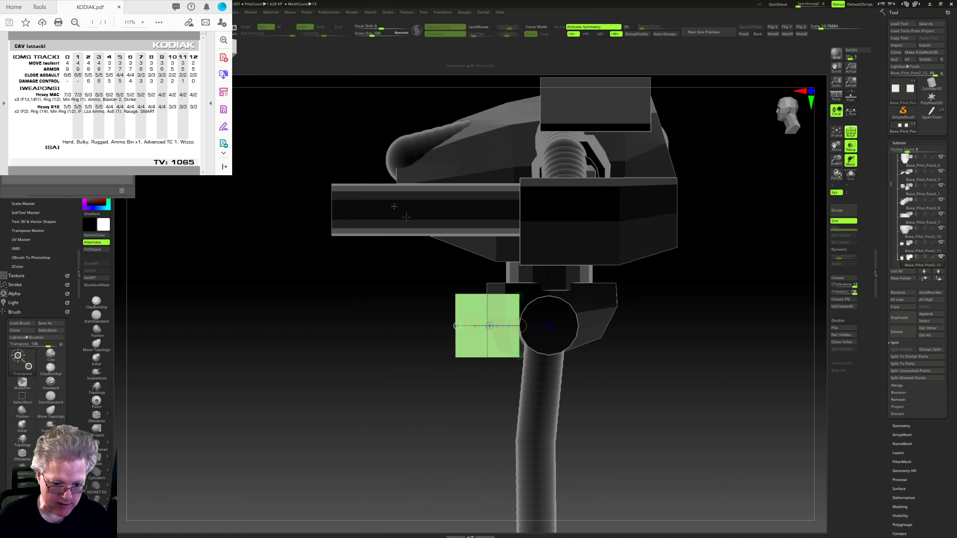
drag(489, 325, 536, 433)
drag(490, 392, 588, 372)
mouse_move(502, 377)
mouse_down()
mouse_move(601, 377)
mouse_move(580, 378)
mouse_up()
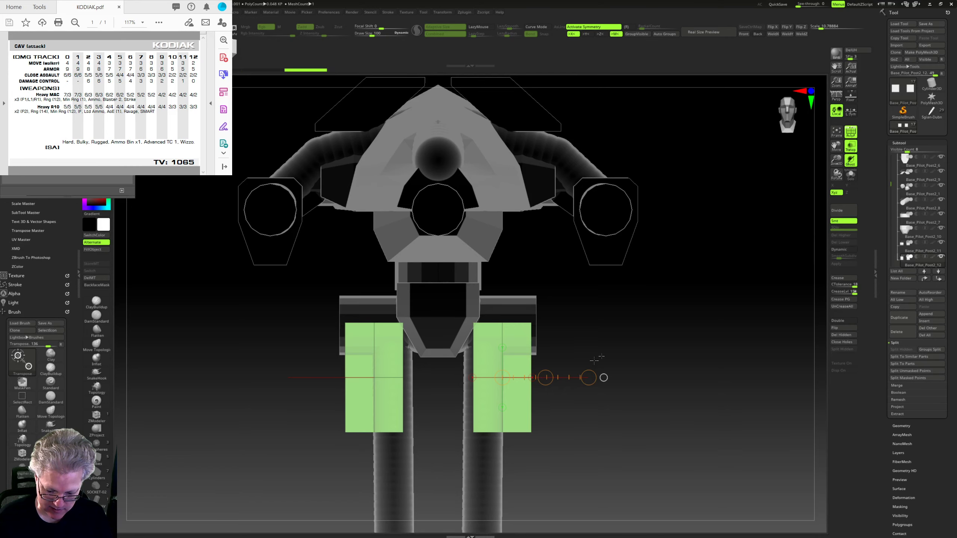
drag(641, 355, 584, 350)
drag(534, 325, 535, 433)
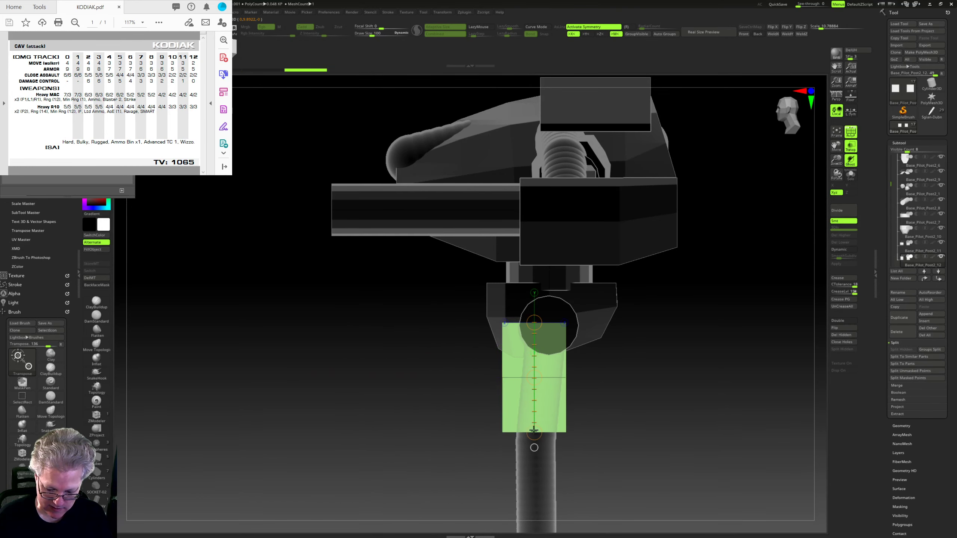
mouse_move(587, 397)
mouse_down()
mouse_move(652, 390)
mouse_move(436, 447)
mouse_move(597, 483)
mouse_move(622, 406)
mouse_move(605, 94)
mouse_move(701, 206)
mouse_up()
Step: Turn off symmetry, isolate one of the two thigh blocks, and delete the hidden one
key(x)
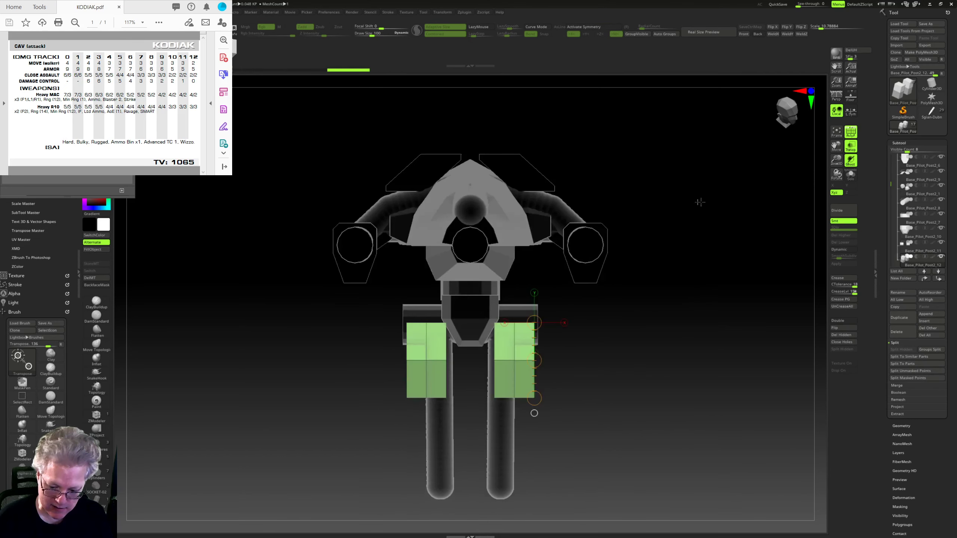
mouse_move(569, 263)
ctrl+shift+mouse_down()
mouse_move(515, 251)
mouse_move(561, 501)
ctrl+shift+mouse_up()
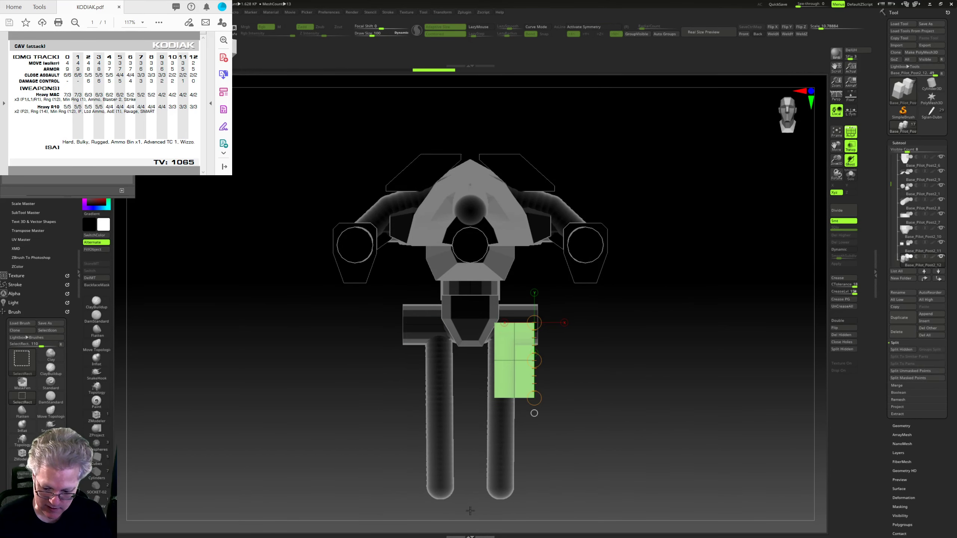
key(w)
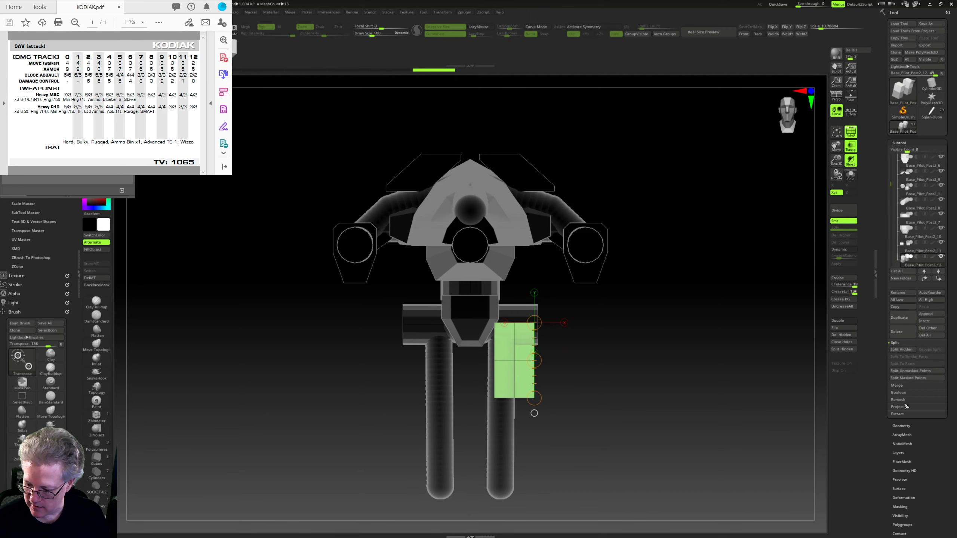
click(849, 336)
Step: Mask all but the underside of the remaining thigh block and scale the underside inward so the block tapers down the leg
ctrl+right_drag(718, 391, 661, 447)
mouse_move(589, 419)
ctrl+mouse_down()
mouse_move(513, 498)
mouse_move(543, 484)
ctrl+mouse_up()
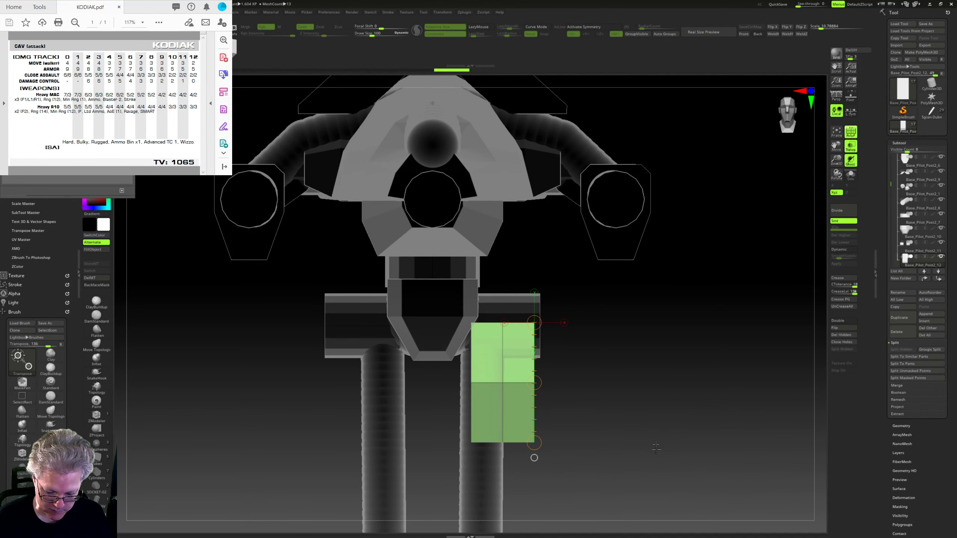
alt+right_drag(657, 448, 664, 342)
right_drag(664, 343, 654, 331)
ctrl+click(654, 331)
click(511, 335)
shift+right_drag(604, 351, 608, 396)
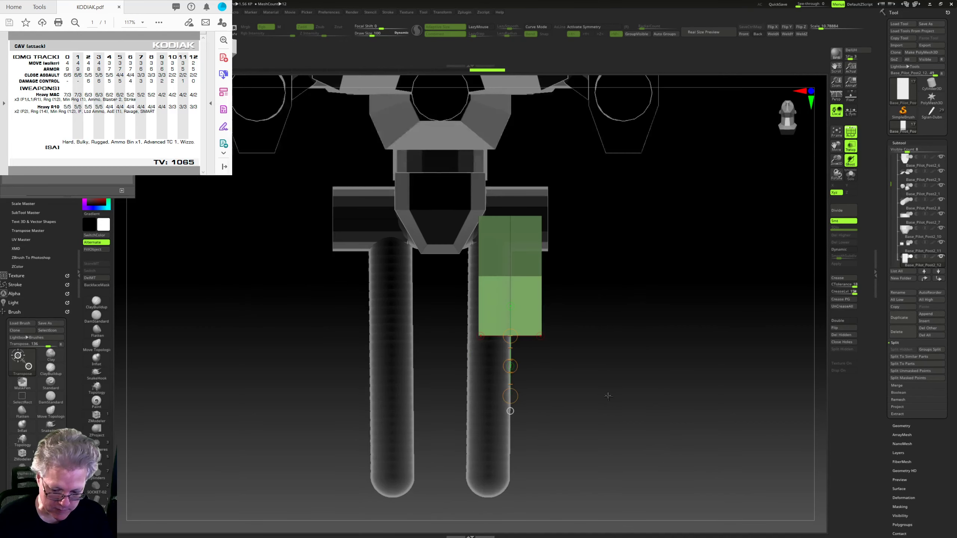
drag(511, 366, 511, 357)
mouse_move(584, 361)
right_down()
mouse_move(641, 385)
mouse_move(634, 372)
right_up()
ctrl+right_drag(637, 333, 626, 388)
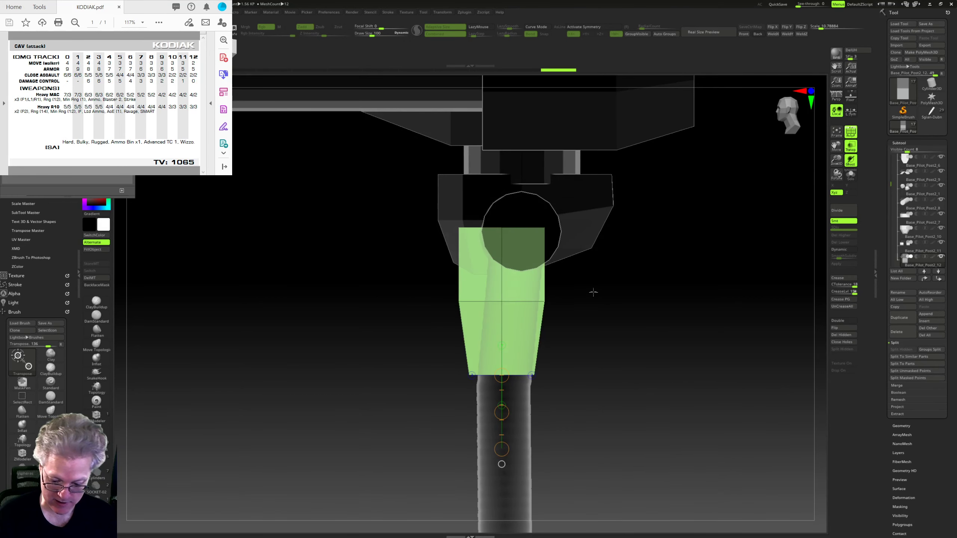
Step: Mask all but the thigh block's horizontal middle edge in the side view and try to adjust that edge
mouse_move(580, 282)
ctrl+mouse_down()
mouse_move(530, 331)
mouse_move(434, 275)
ctrl+mouse_up()
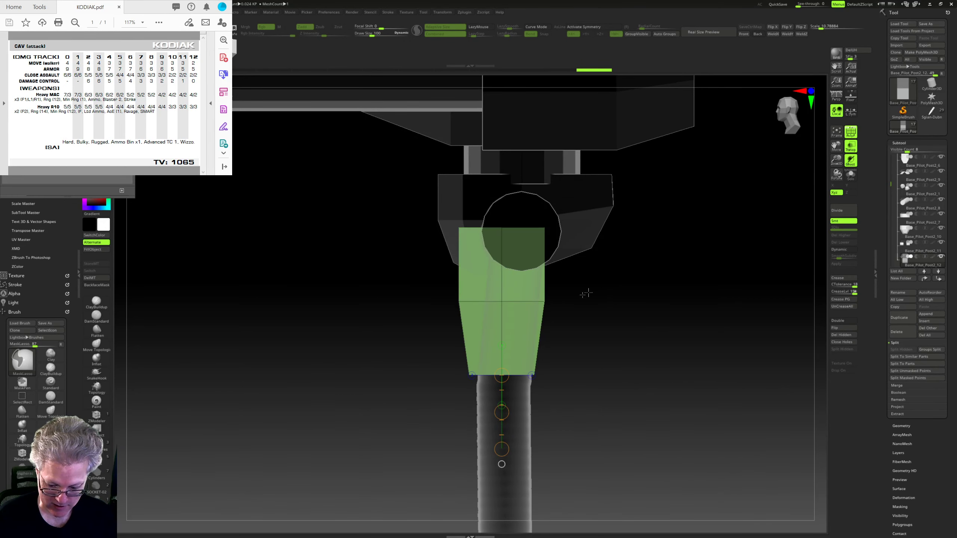
shift+drag(526, 302, 667, 302)
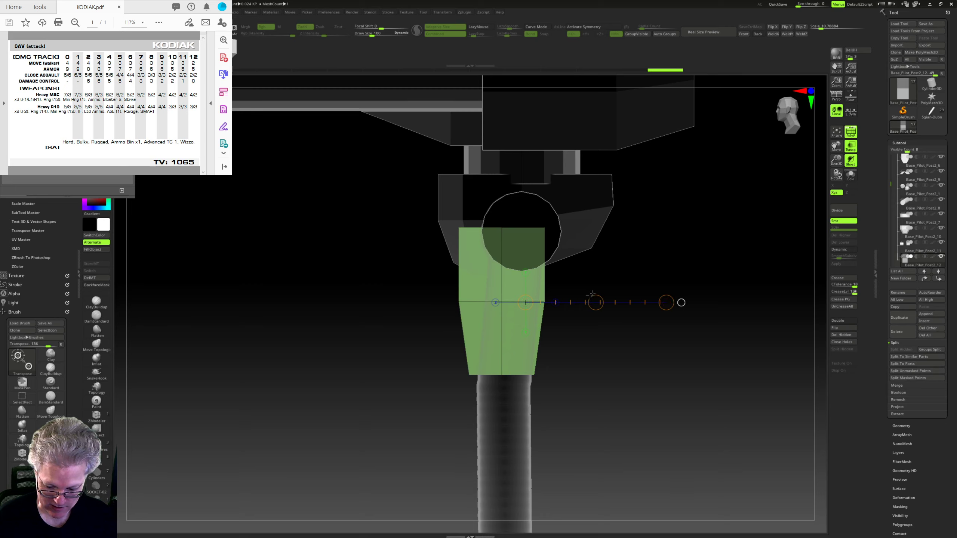
key(ctrl+z)
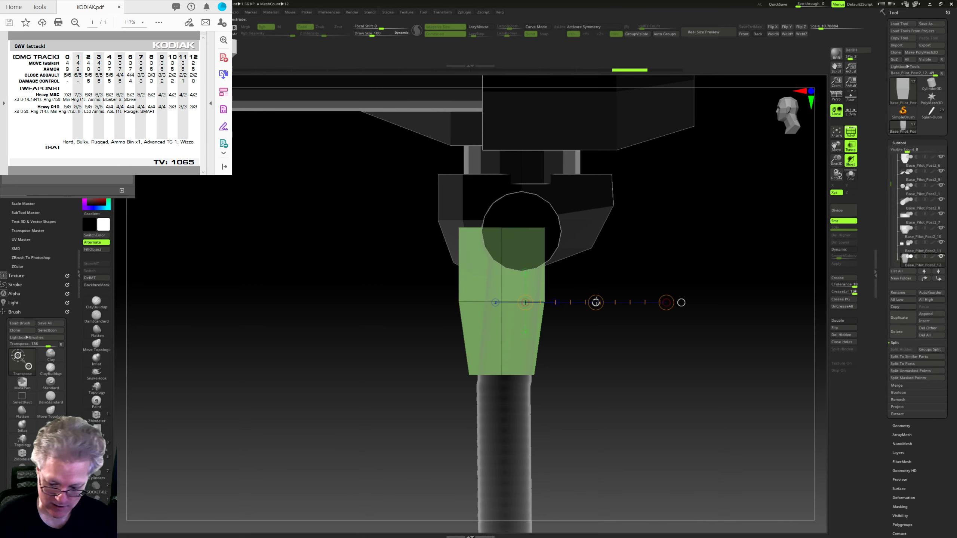
Step: Push the front middle edge of the upper leg block slightly forward in side view and choose the Cylinders insert brush
drag(596, 302, 593, 305)
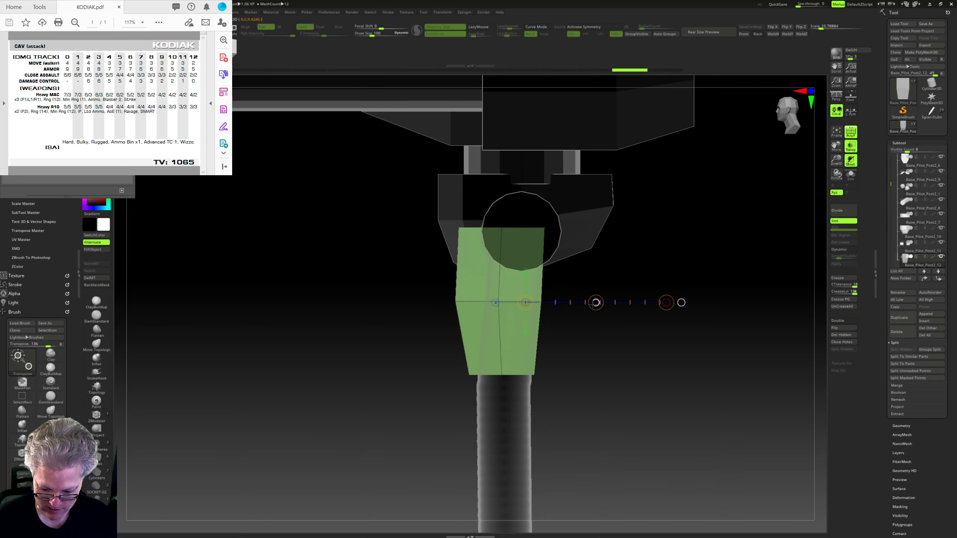
shift+right_drag(609, 368, 590, 313)
drag(590, 312, 579, 315)
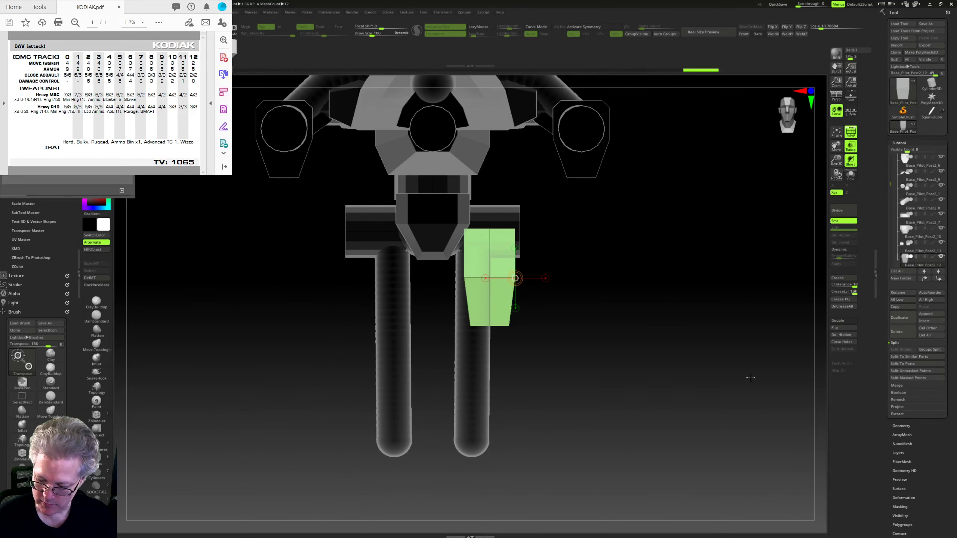
drag(647, 372, 618, 376)
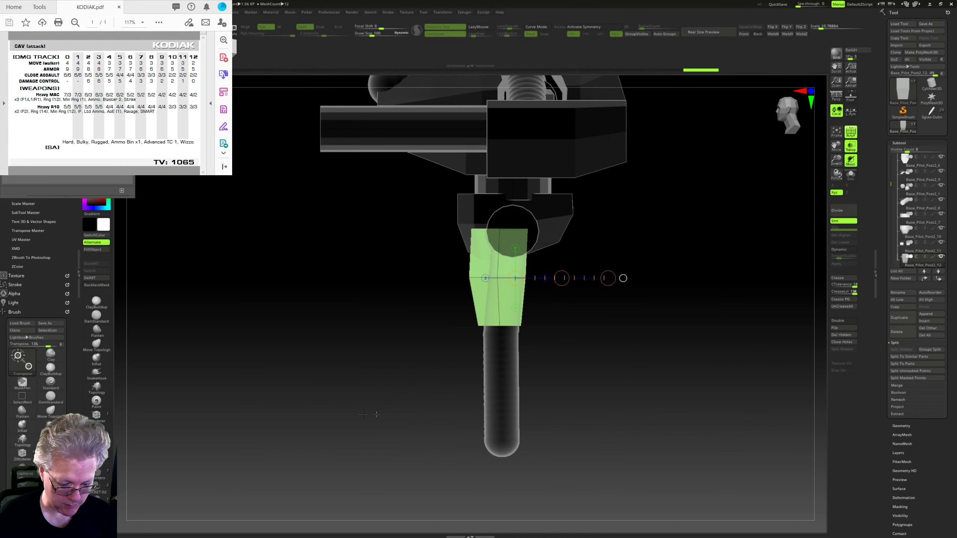
click(99, 475)
Step: Move the hip block subtool Base_Pilot_Post2_10 down to the end of the subtool list
mouse_move(567, 366)
ctrl+right_down()
mouse_move(544, 368)
mouse_move(539, 390)
mouse_move(557, 378)
ctrl+right_up()
drag(891, 185, 890, 158)
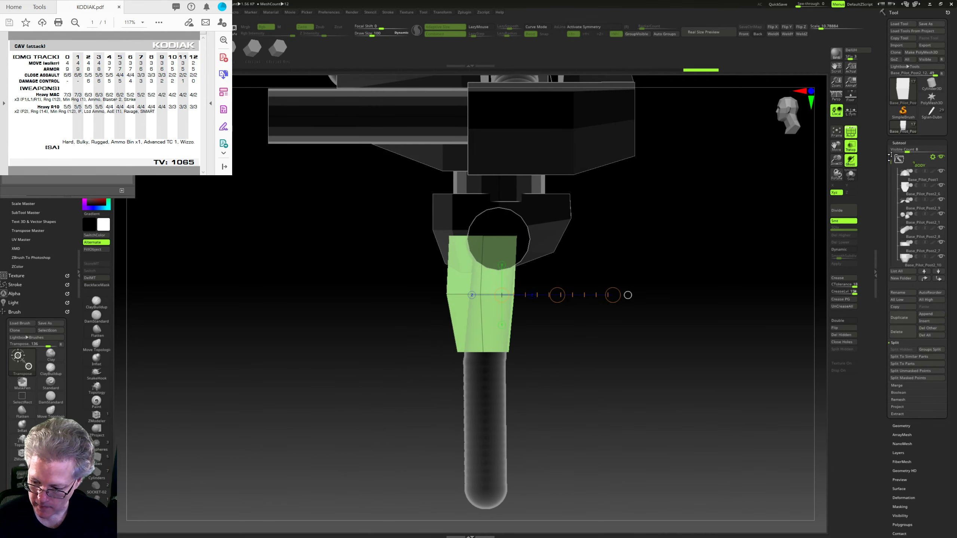
mouse_move(917, 175)
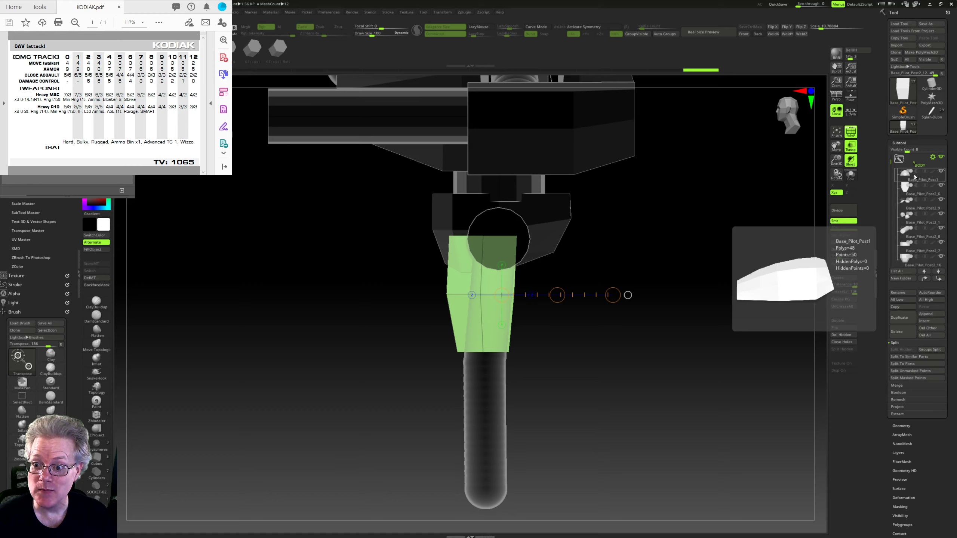
mouse_move(916, 203)
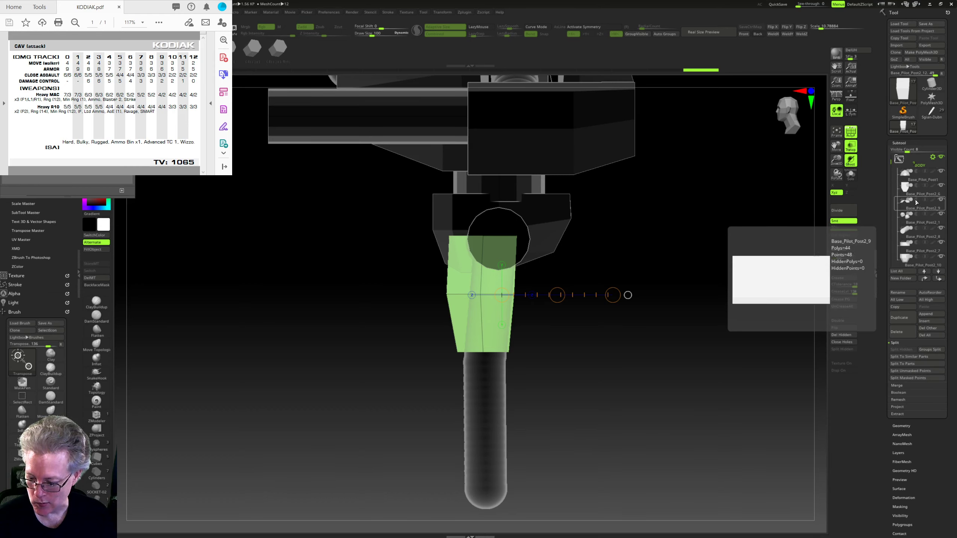
mouse_move(912, 260)
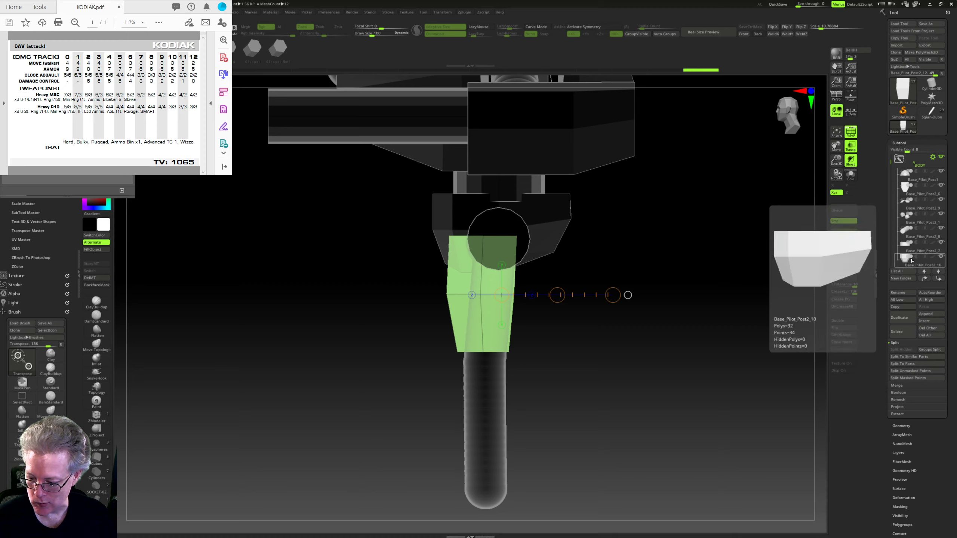
click(920, 257)
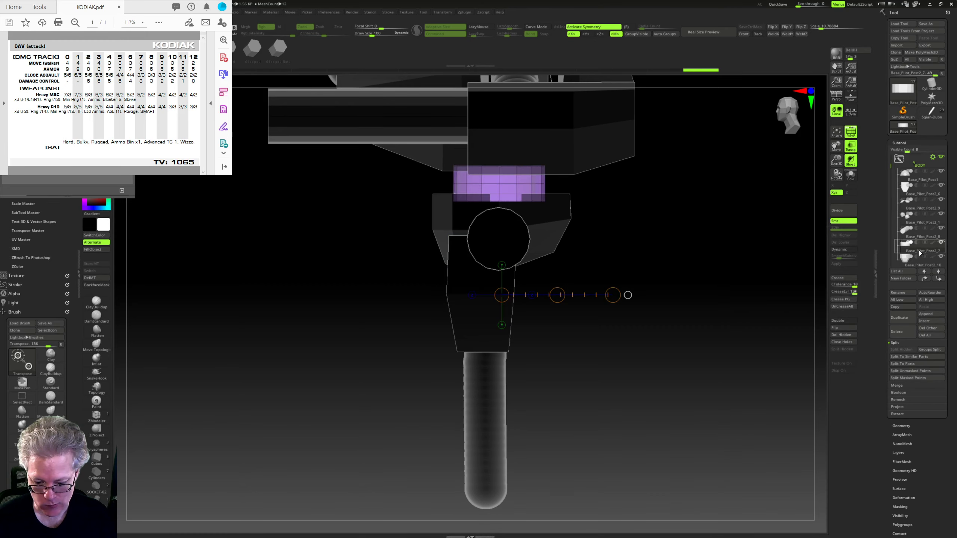
click(918, 265)
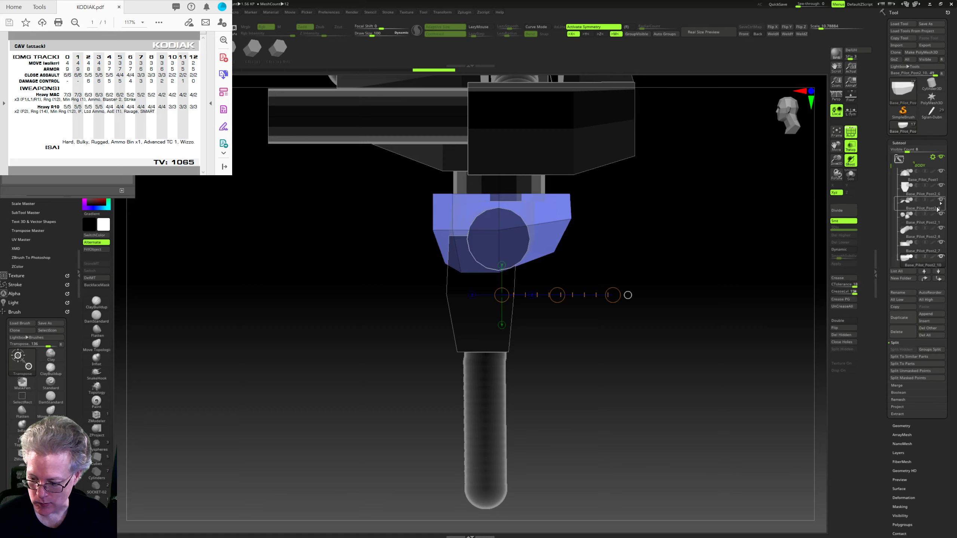
click(939, 279)
click(939, 279)
click(938, 279)
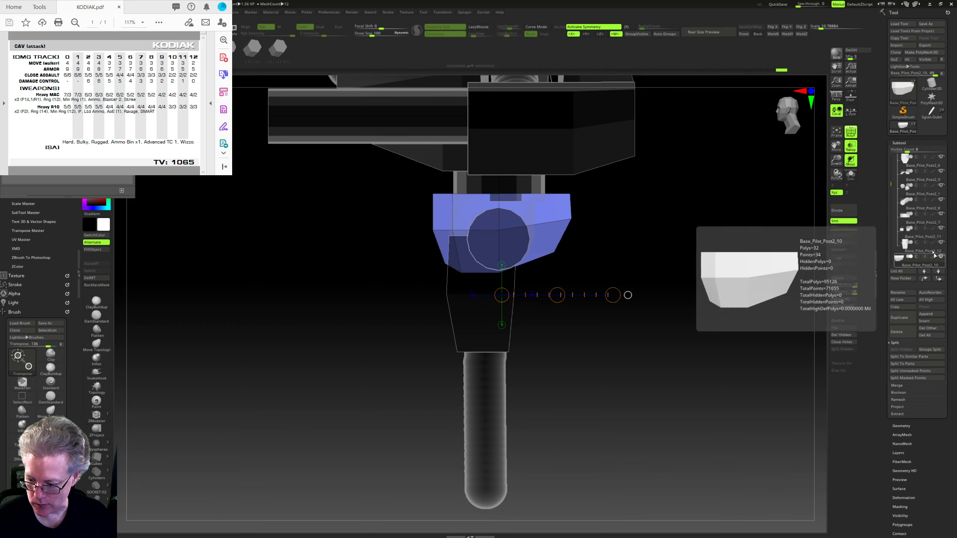
Step: Create a subtool folder named CROTCH around the hip block
click(905, 279)
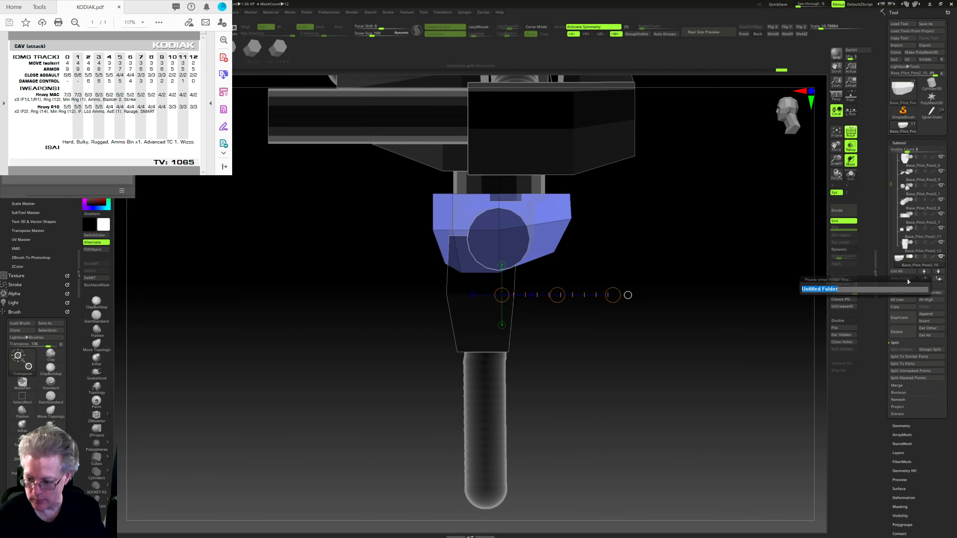
text(CRO)
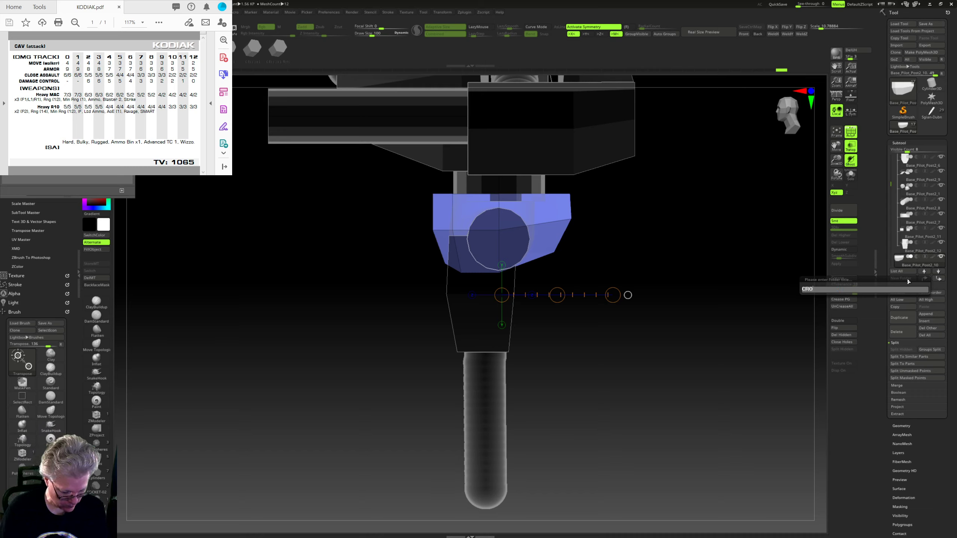
text(TCH)
key(Return)
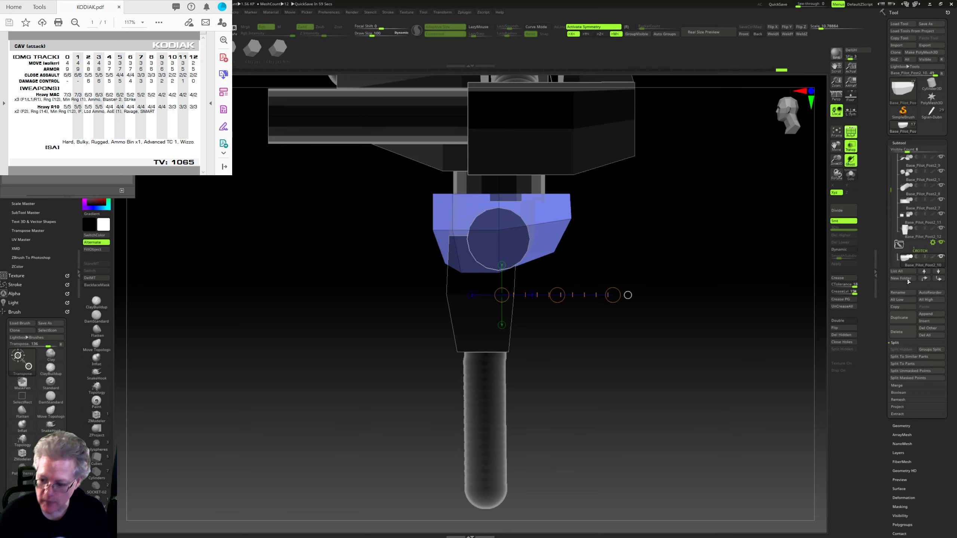
Step: Move the hip cylinder subtool Base_Pilot_Post2_11 into the CROTCH folder, below the hip block
click(926, 220)
click(938, 279)
click(938, 278)
click(938, 278)
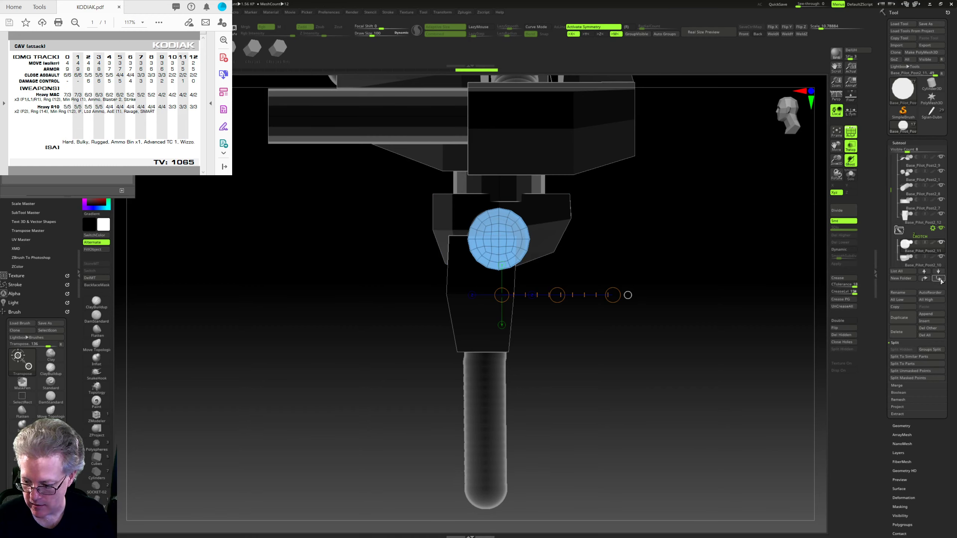
click(938, 278)
Step: Move the upper leg subtool Base_Pilot_Post2_12 down to the end of the list, below the hip cylinder
click(928, 220)
click(939, 279)
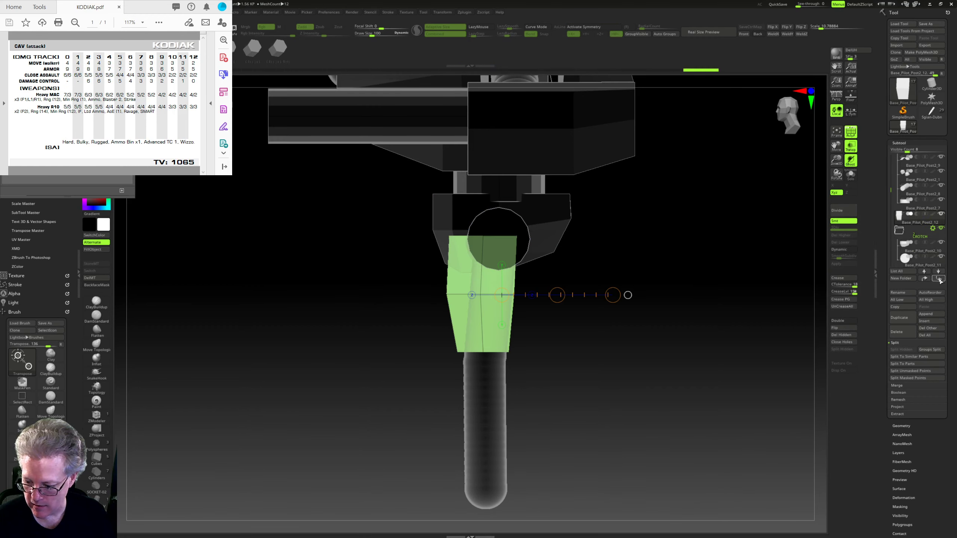
click(939, 279)
click(938, 280)
click(939, 280)
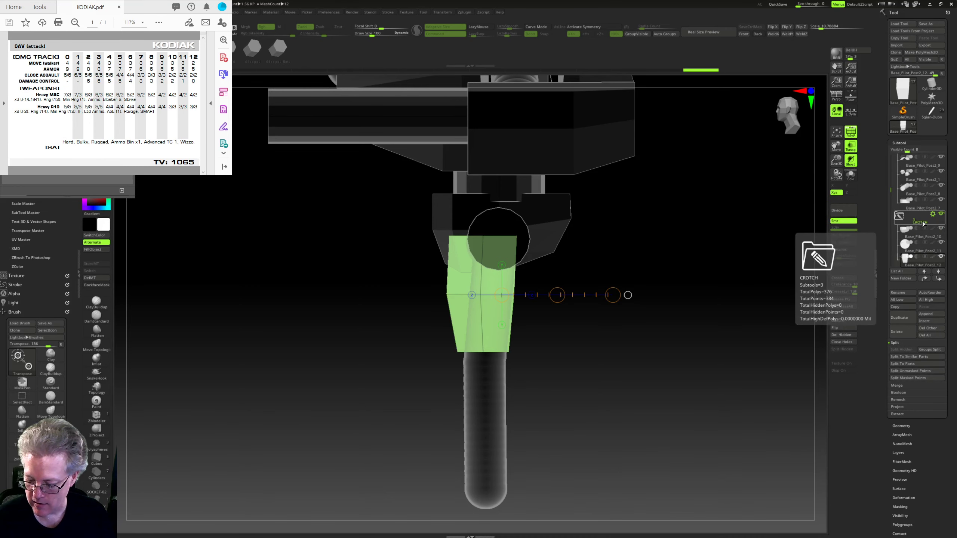
Step: Create a separate subtool folder named LEGS for the upper leg block
mouse_move(922, 239)
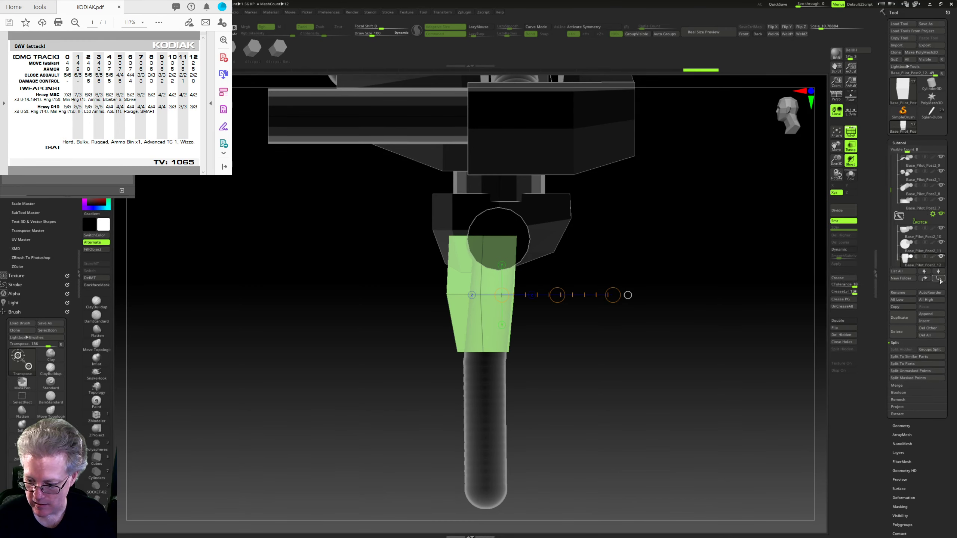
click(908, 279)
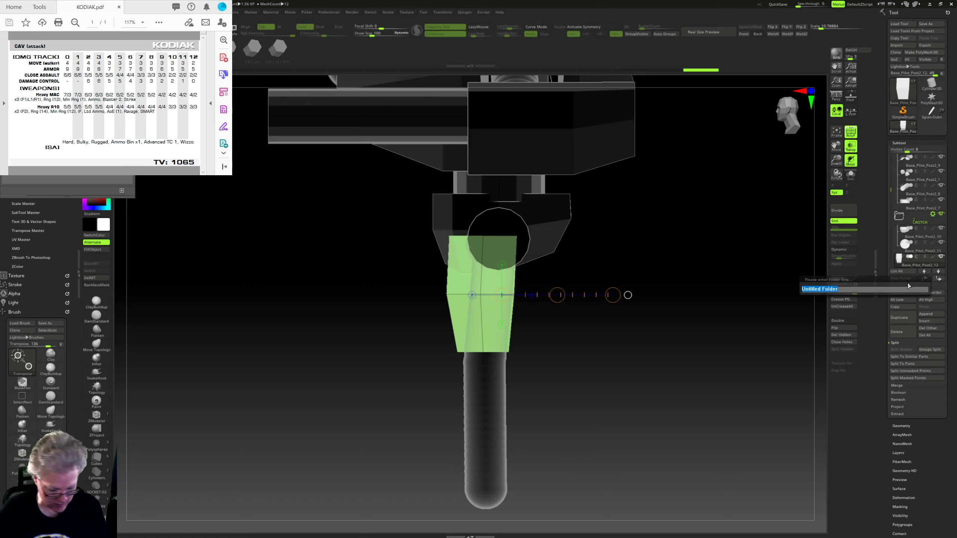
text(LEGS)
key(Return)
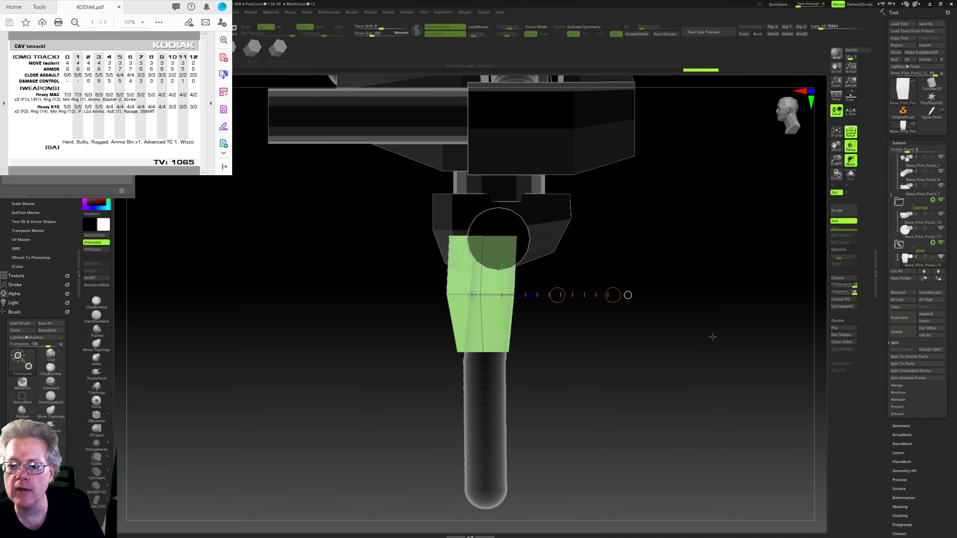
Step: Examine the whole mech and the upper leg block from several angles to judge the leg proportions
drag(713, 337, 667, 380)
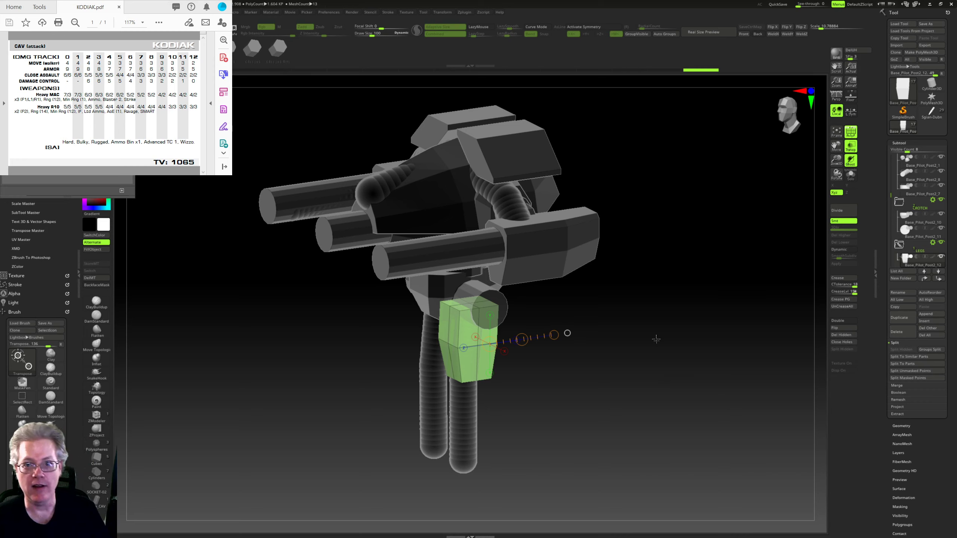
ctrl+right_drag(670, 358, 654, 335)
mouse_move(654, 334)
mouse_down()
mouse_move(675, 378)
mouse_move(672, 353)
mouse_up()
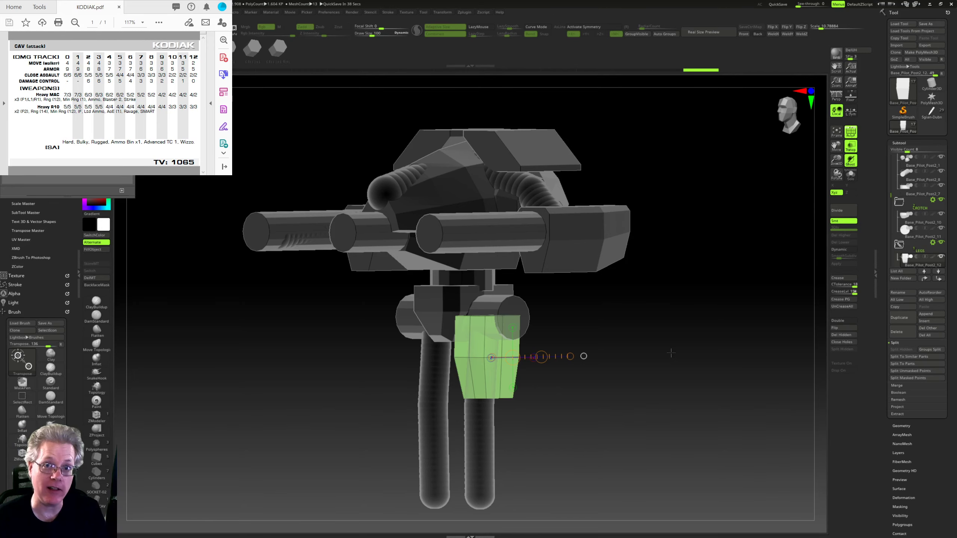
mouse_move(677, 380)
mouse_down()
mouse_move(685, 382)
mouse_move(675, 404)
mouse_move(677, 374)
mouse_move(656, 371)
mouse_up()
mouse_move(657, 370)
ctrl+right_down()
mouse_move(669, 385)
mouse_move(663, 375)
ctrl+right_up()
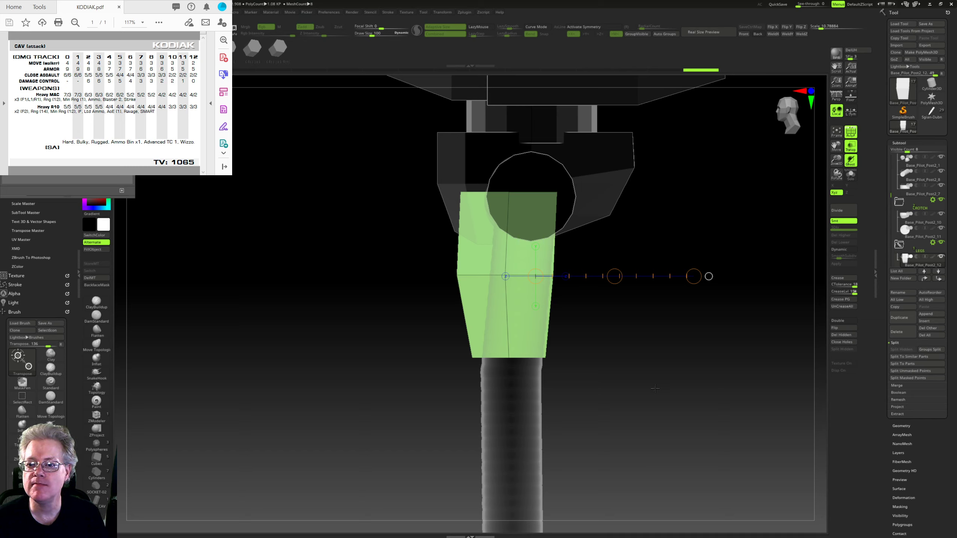
mouse_move(660, 393)
mouse_down()
mouse_move(676, 404)
mouse_move(682, 397)
mouse_move(675, 389)
mouse_up()
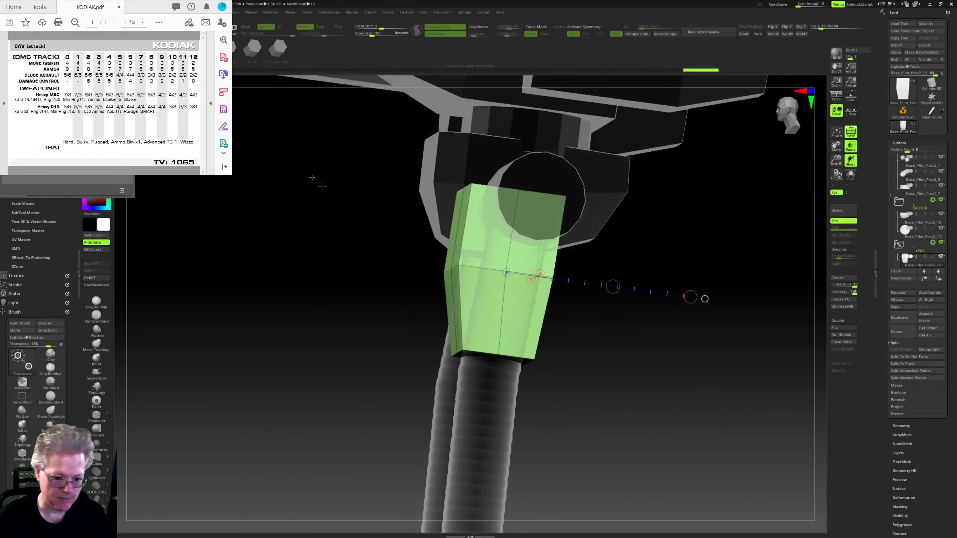
drag(589, 366, 627, 399)
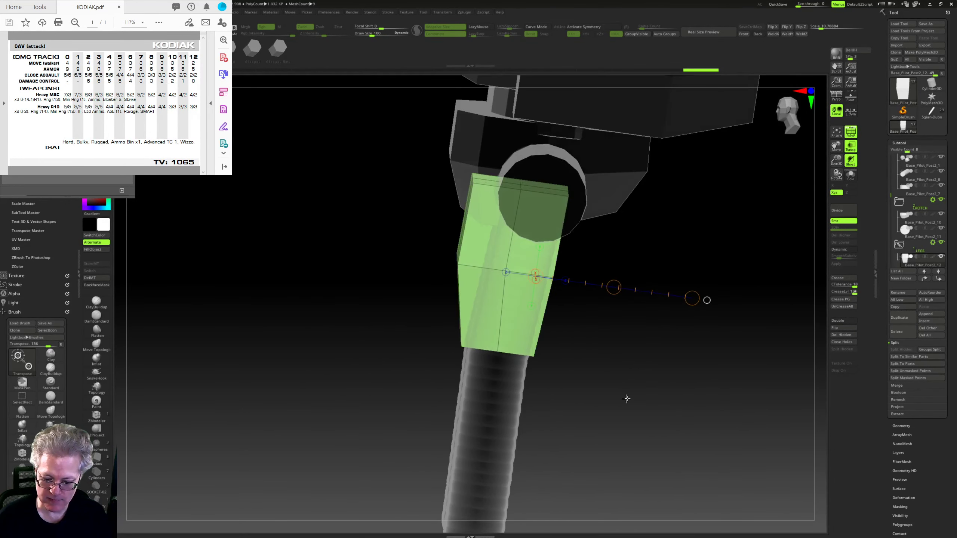
Step: Insert a cylinder mesh at the lower end of the upper leg block as the knee joint
mouse_move(632, 396)
shift+right_down()
mouse_move(628, 406)
mouse_move(643, 390)
shift+right_up()
key(w)
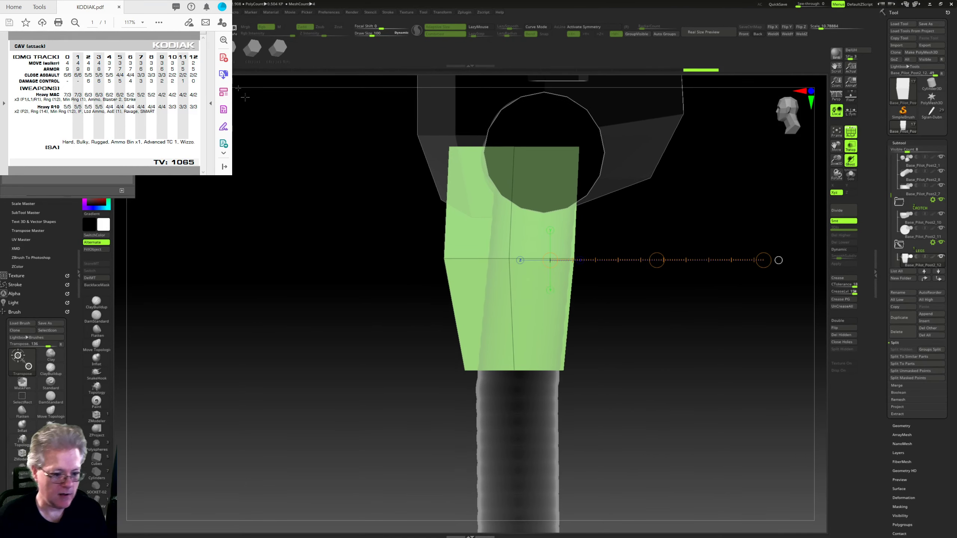
key(q)
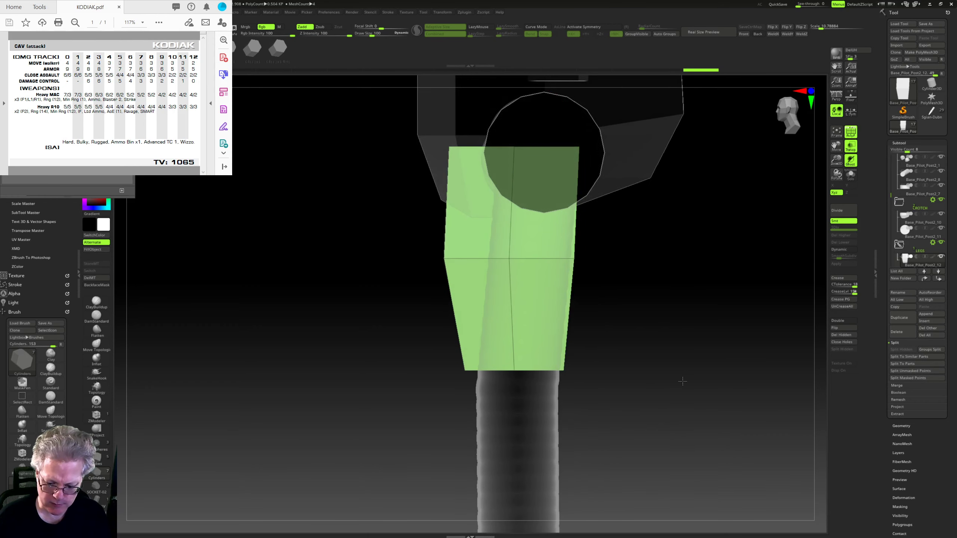
drag(514, 367, 514, 422)
right_drag(596, 386, 647, 257)
Step: Center the knee cylinder under the upper leg block in front view and widen it to slightly more than the block's width
key(w)
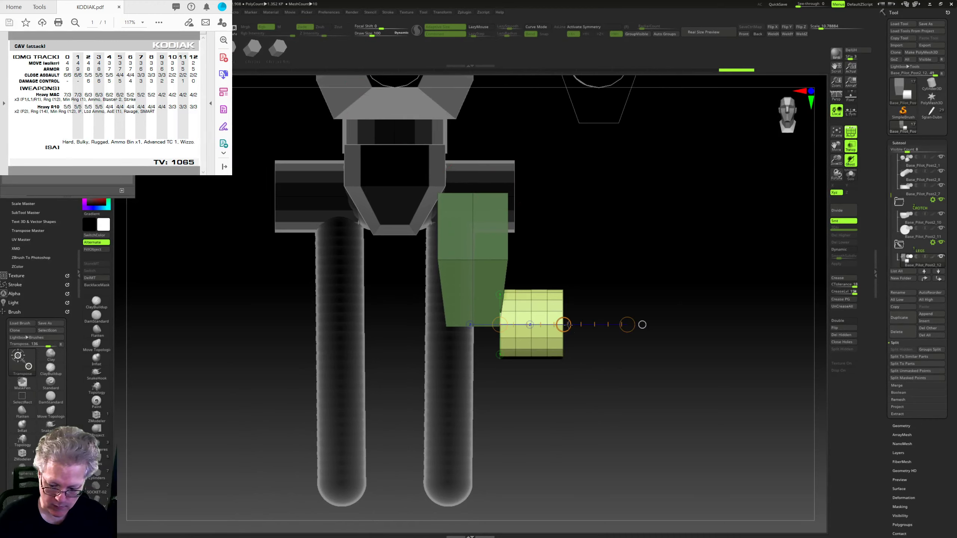
drag(531, 335, 474, 350)
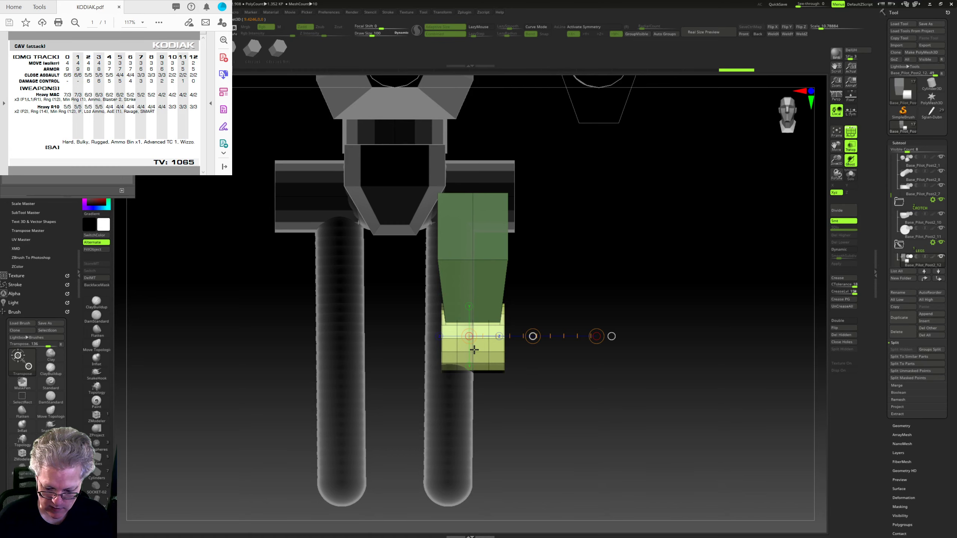
drag(606, 316, 508, 385)
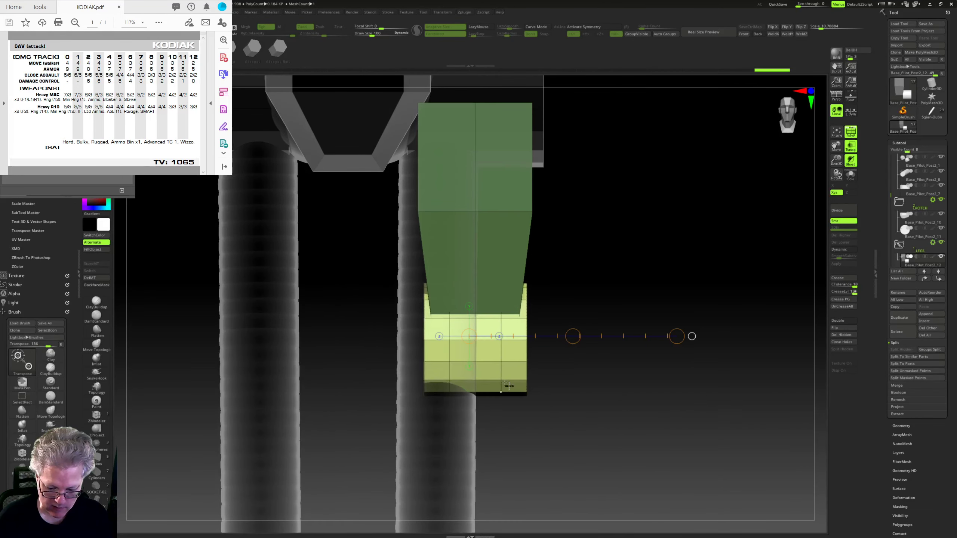
drag(526, 340, 539, 340)
Step: Shift the knee cylinder toward the rear of the leg in side view and clear the mask from the upper leg block
mouse_move(644, 356)
mouse_down()
mouse_move(625, 359)
mouse_move(603, 332)
mouse_move(579, 341)
mouse_move(590, 362)
mouse_move(527, 360)
mouse_up()
drag(457, 370, 583, 370)
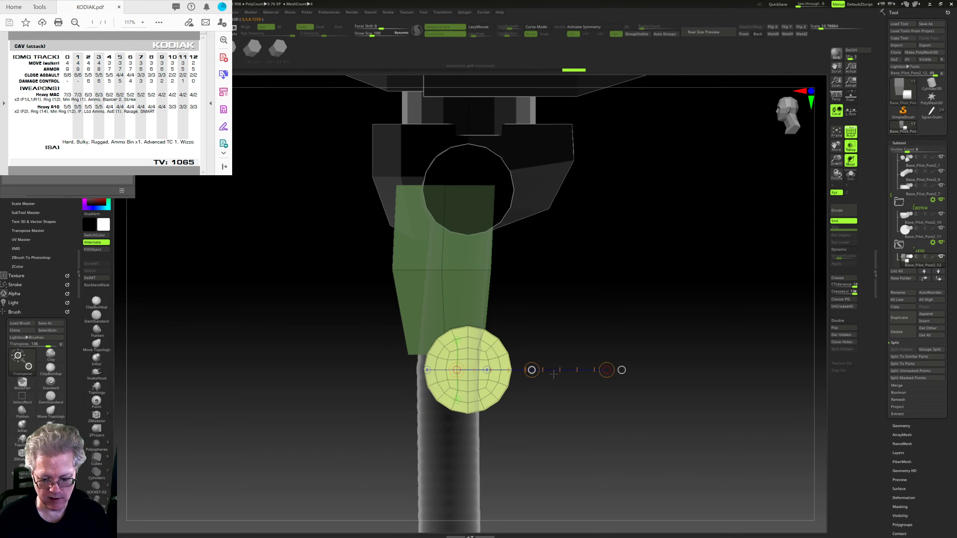
right_drag(577, 352, 611, 310)
ctrl+drag(616, 313, 628, 342)
mouse_move(628, 342)
ctrl+right_down()
mouse_move(597, 301)
mouse_move(622, 307)
mouse_move(609, 344)
mouse_move(619, 363)
mouse_move(593, 352)
mouse_move(623, 309)
ctrl+right_up()
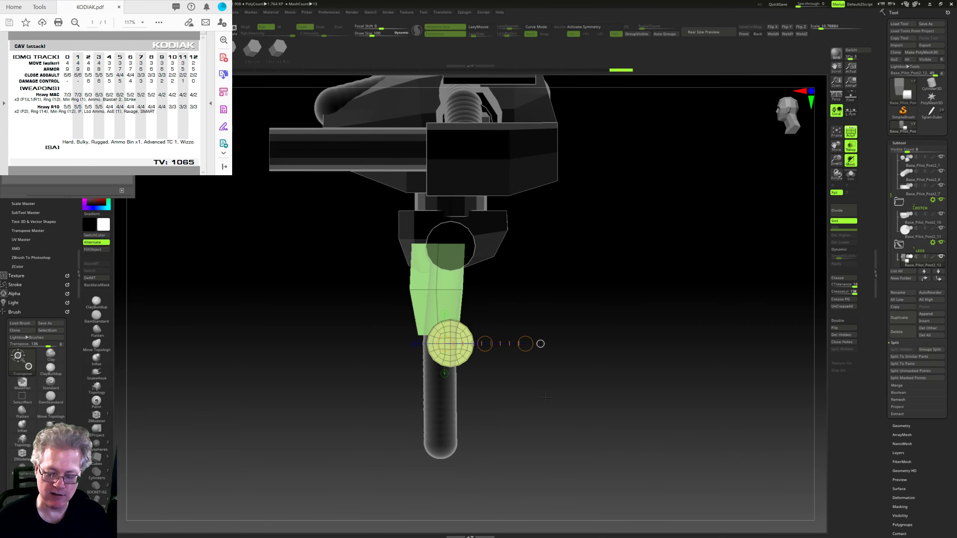
right_drag(546, 397, 663, 394)
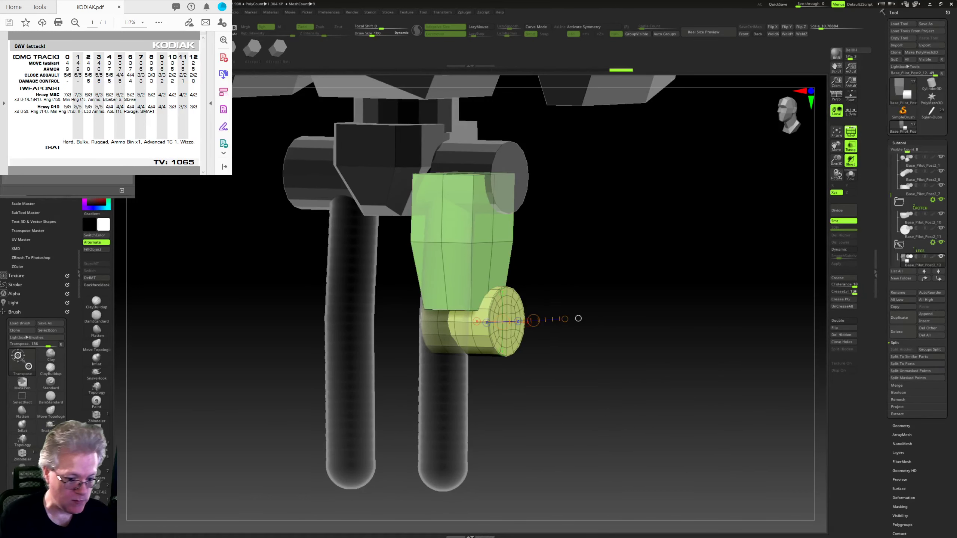
Step: Insert a cube mesh in front of the knee cylinder using the Cubes insert brush
key(q)
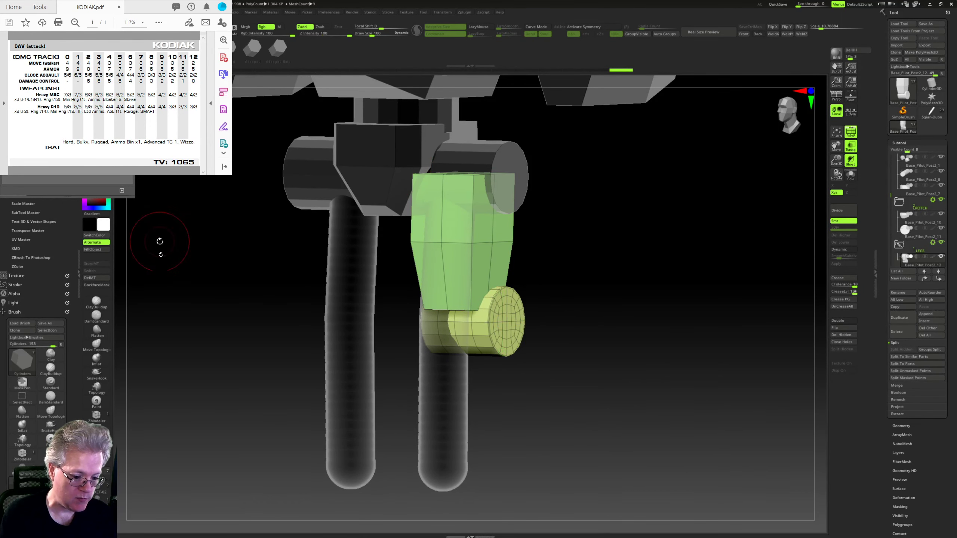
click(98, 458)
mouse_move(554, 403)
shift+right_down()
mouse_move(535, 417)
mouse_move(566, 422)
shift+right_up()
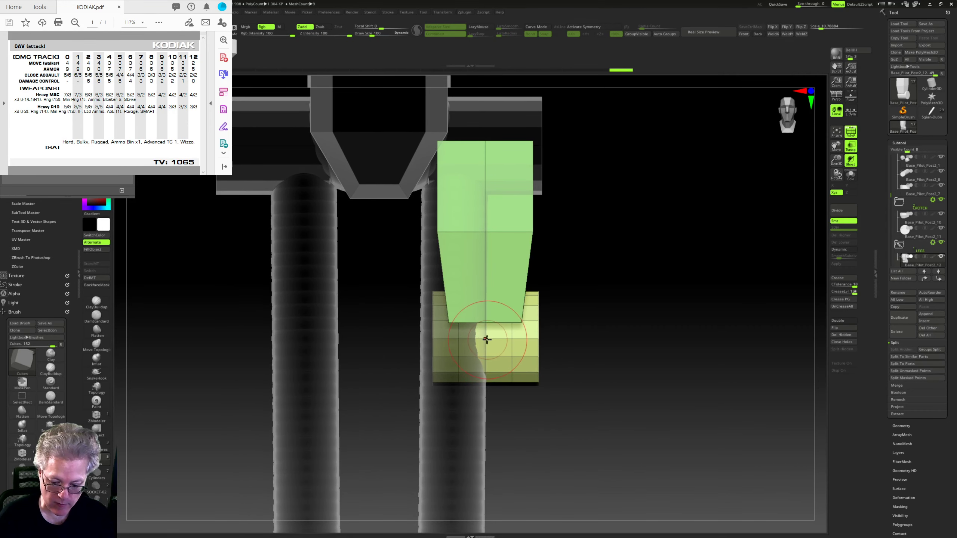
drag(486, 340, 484, 382)
mouse_move(686, 398)
right_down()
mouse_move(625, 402)
mouse_move(644, 350)
mouse_move(638, 367)
mouse_move(628, 350)
right_up()
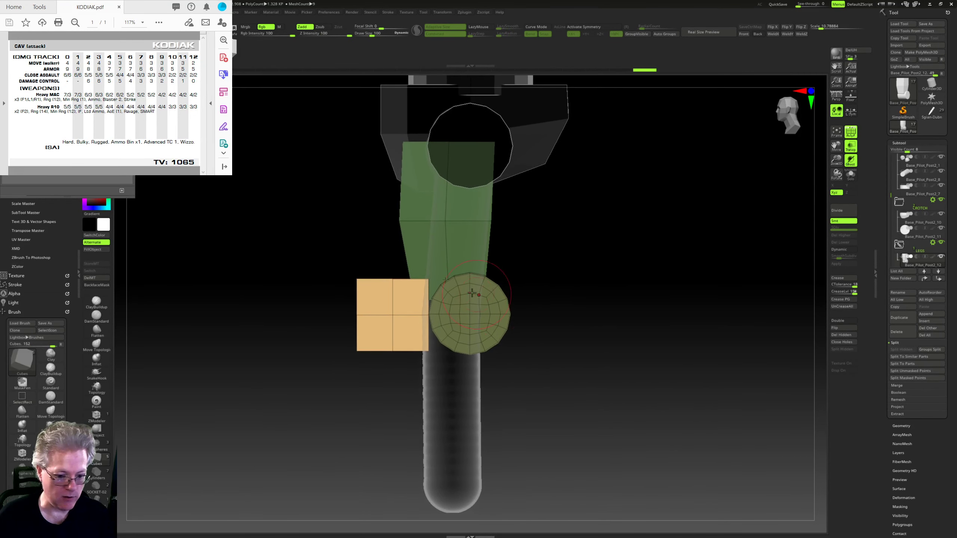
Step: Move the cube beneath the knee cylinder, stretch it slightly wider than the knee, and split it off as the active subtool
key(w)
mouse_move(393, 328)
shift+mouse_down()
mouse_move(497, 329)
mouse_move(580, 372)
mouse_move(572, 373)
shift+mouse_up()
shift+drag(425, 361, 518, 363)
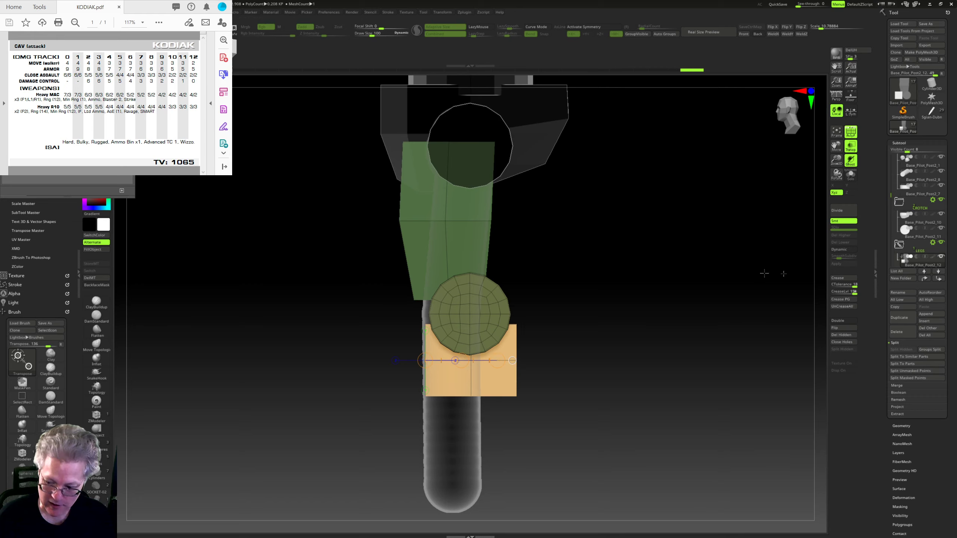
click(916, 371)
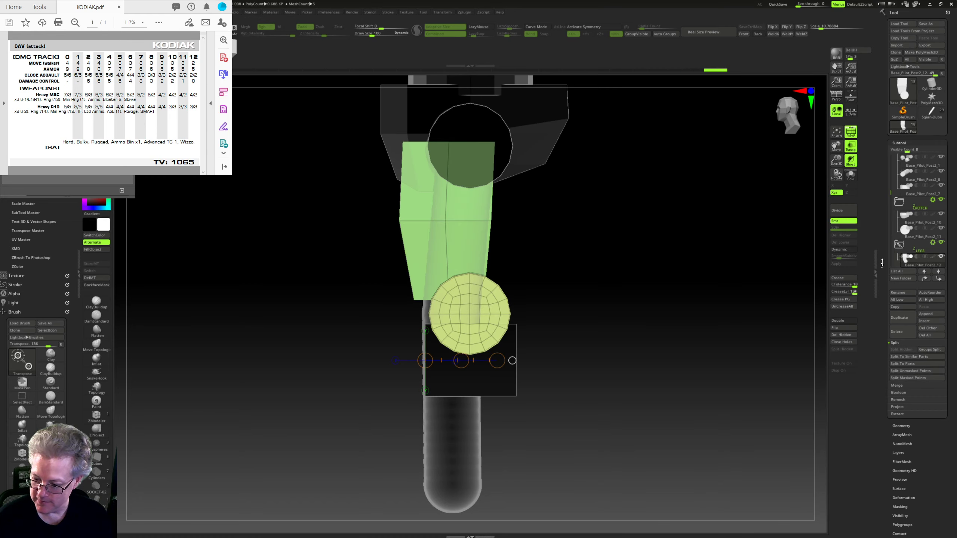
click(939, 272)
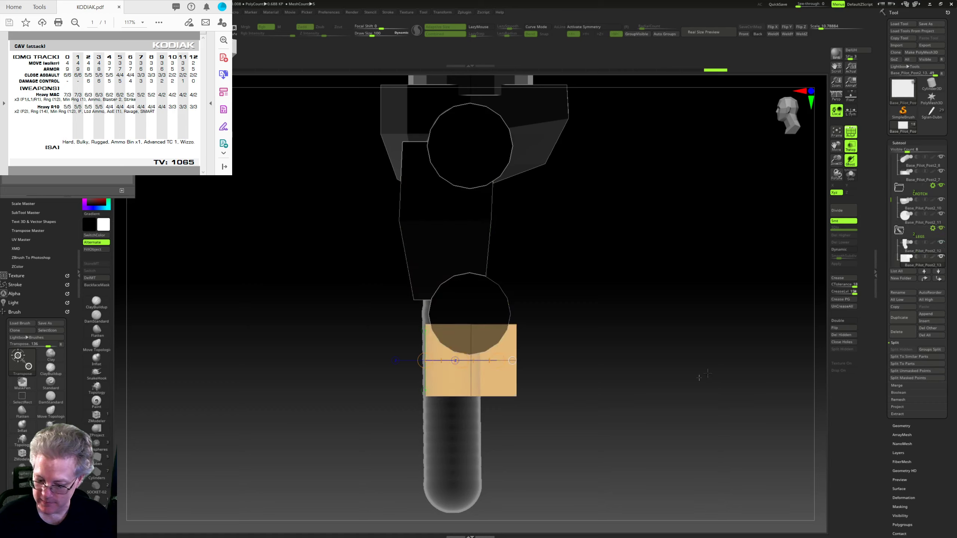
Step: Stretch the cube downward into a tall lower leg block and clear its mask
shift+drag(698, 376, 692, 400)
drag(391, 391, 460, 404)
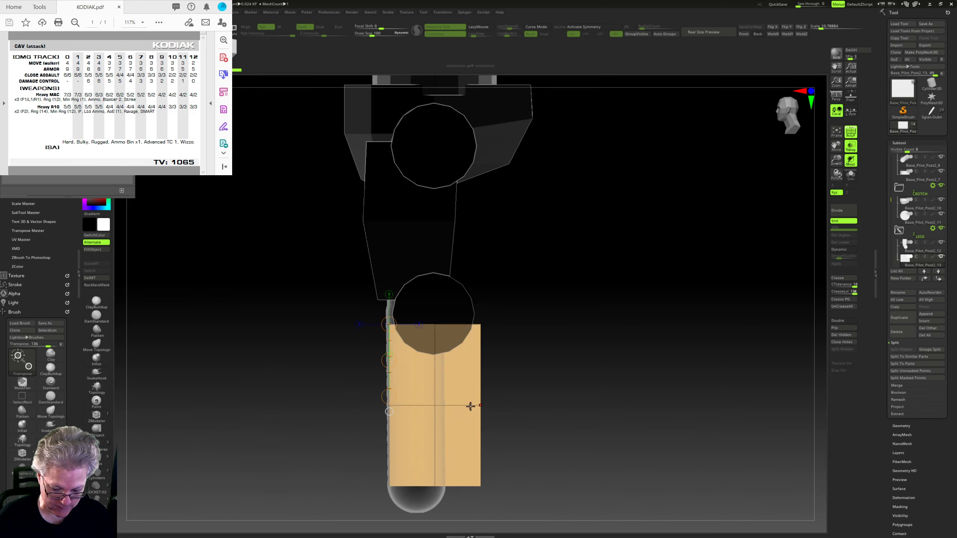
mouse_move(532, 430)
ctrl+right_down()
mouse_move(509, 425)
mouse_move(552, 416)
ctrl+right_up()
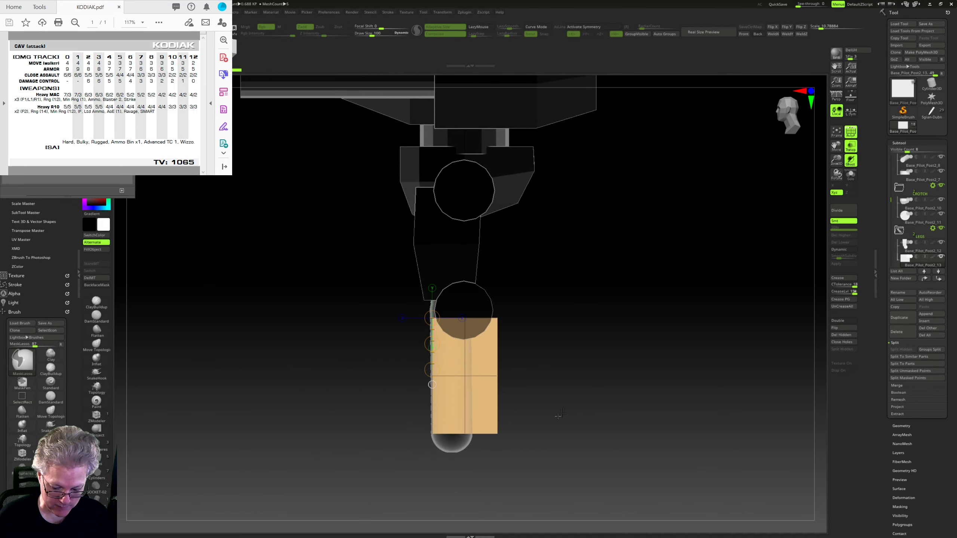
mouse_move(552, 416)
ctrl+mouse_down()
mouse_move(393, 451)
mouse_move(578, 432)
ctrl+mouse_up()
ctrl+right_drag(578, 432, 569, 415)
Step: Insert an edge loop near the bottom of the lower leg block and pull its lower front section forward and up
key(q)
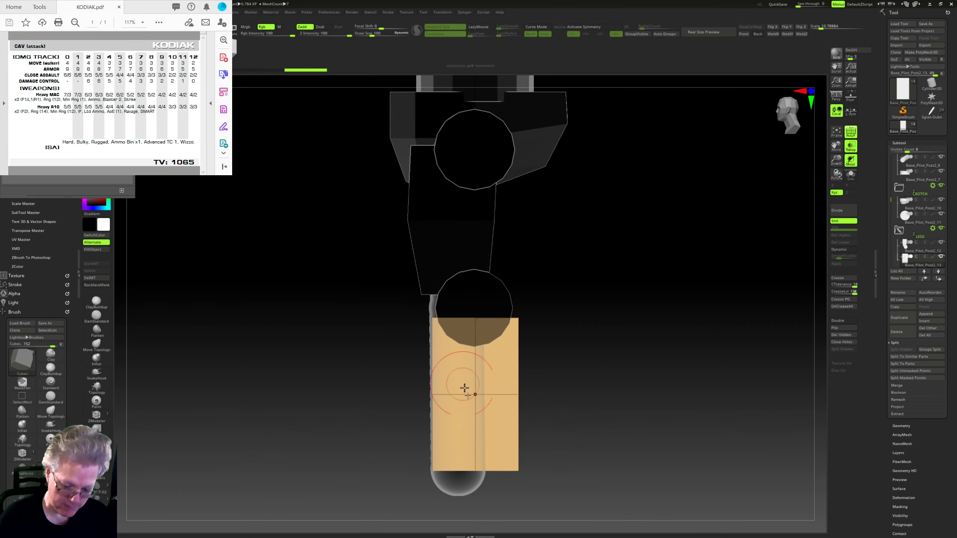
click(97, 416)
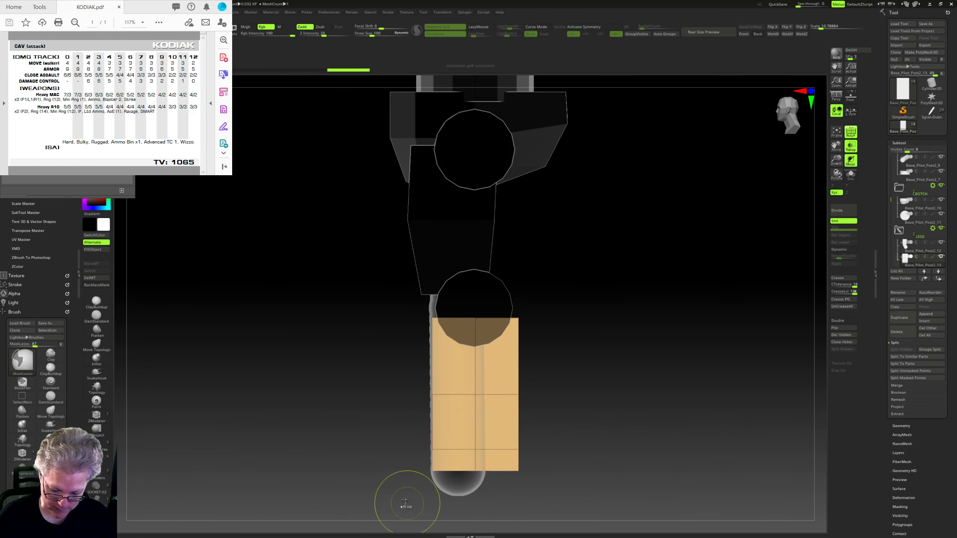
mouse_move(407, 490)
ctrl+mouse_down()
mouse_move(410, 431)
mouse_move(543, 490)
ctrl+mouse_up()
key(ctrl+z)
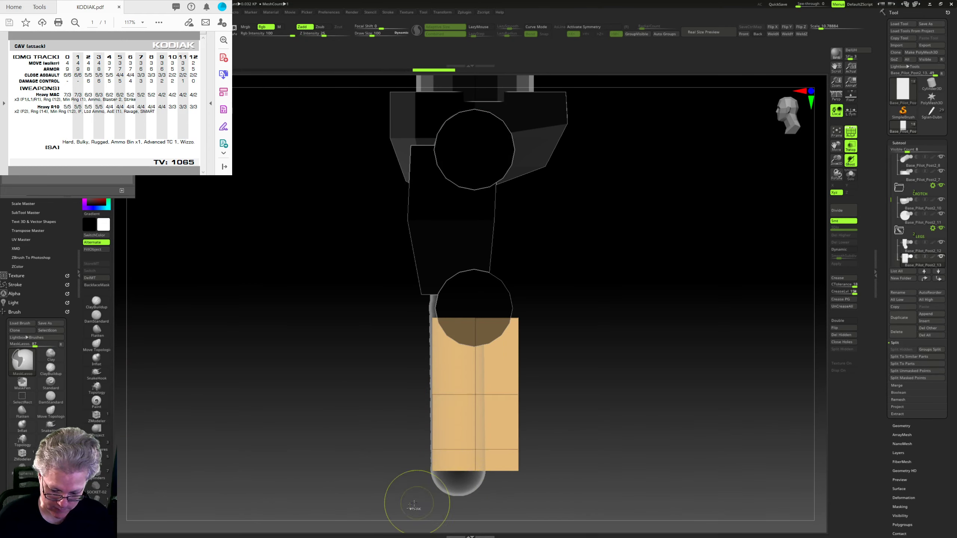
mouse_move(415, 505)
ctrl+mouse_down()
mouse_move(493, 473)
mouse_move(512, 488)
ctrl+mouse_up()
ctrl+click(559, 443)
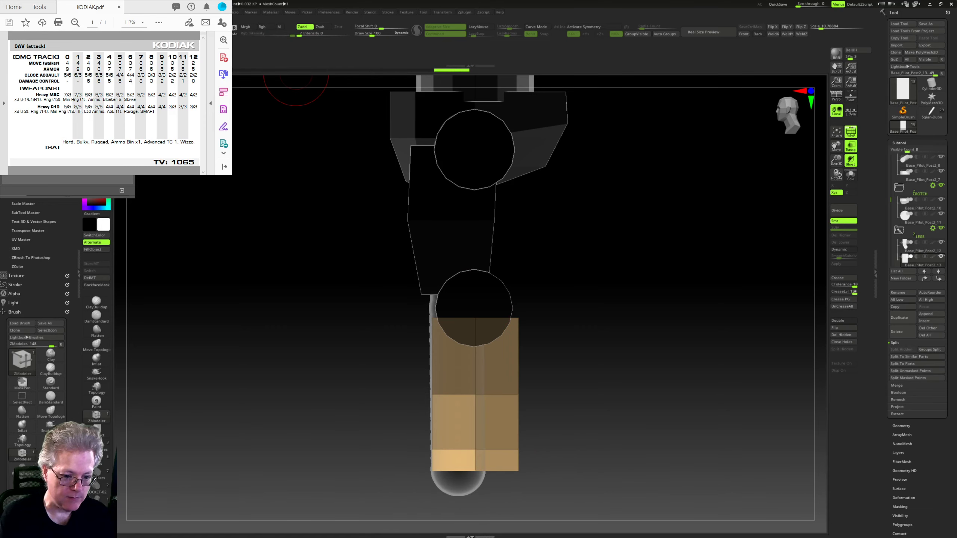
key(w)
drag(517, 450, 641, 450)
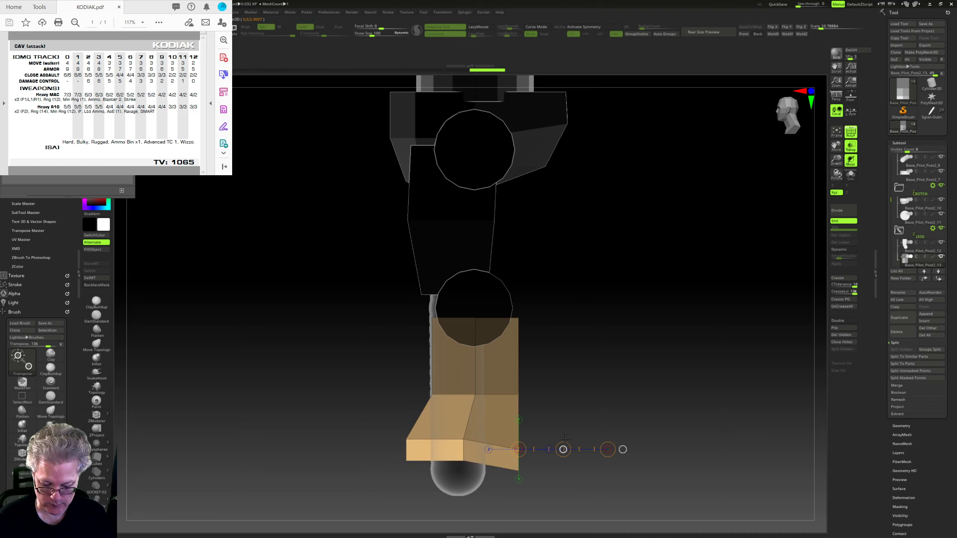
ctrl+drag(556, 420, 527, 509)
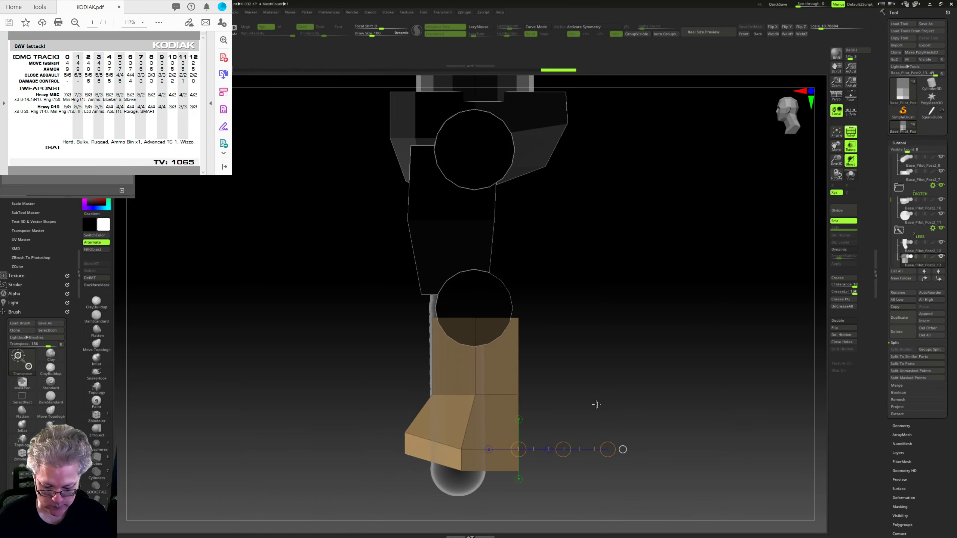
mouse_move(596, 405)
shift+mouse_down()
mouse_move(671, 404)
mouse_move(678, 419)
mouse_move(604, 402)
shift+mouse_up()
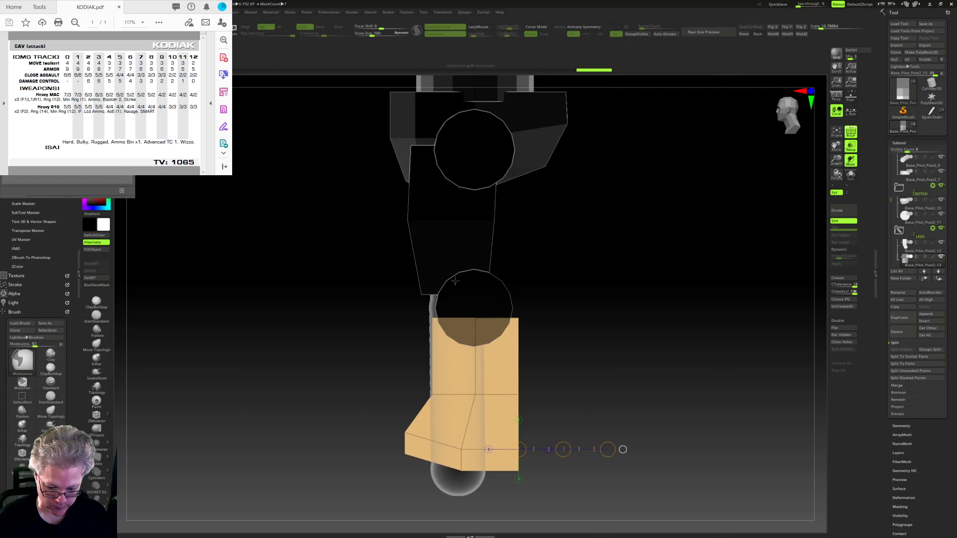
Step: Isolate the front of the lower leg block with a mask and narrow it in front view to bevel its sides
ctrl+drag(455, 281, 351, 279)
shift+drag(568, 306, 652, 319)
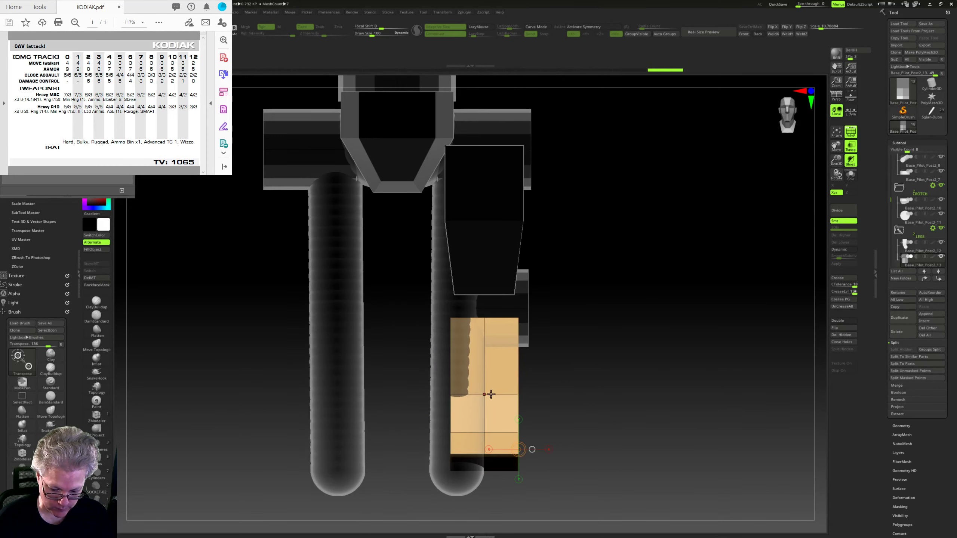
shift+drag(586, 392, 603, 392)
drag(602, 394, 566, 395)
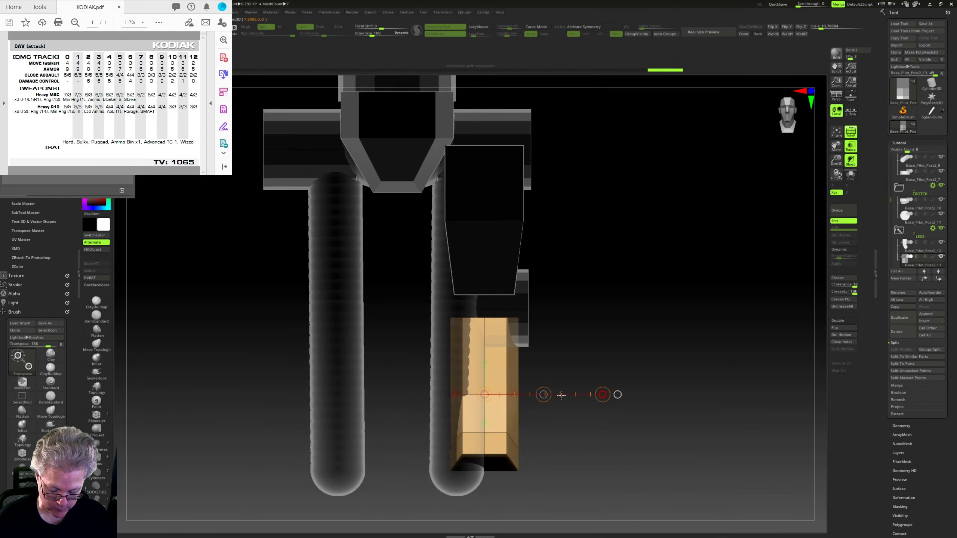
drag(652, 373, 549, 518)
Step: Invert the mask on the lower leg block and slightly narrow its rear face from the back view
ctrl+click(641, 396)
shift+drag(671, 387, 618, 388)
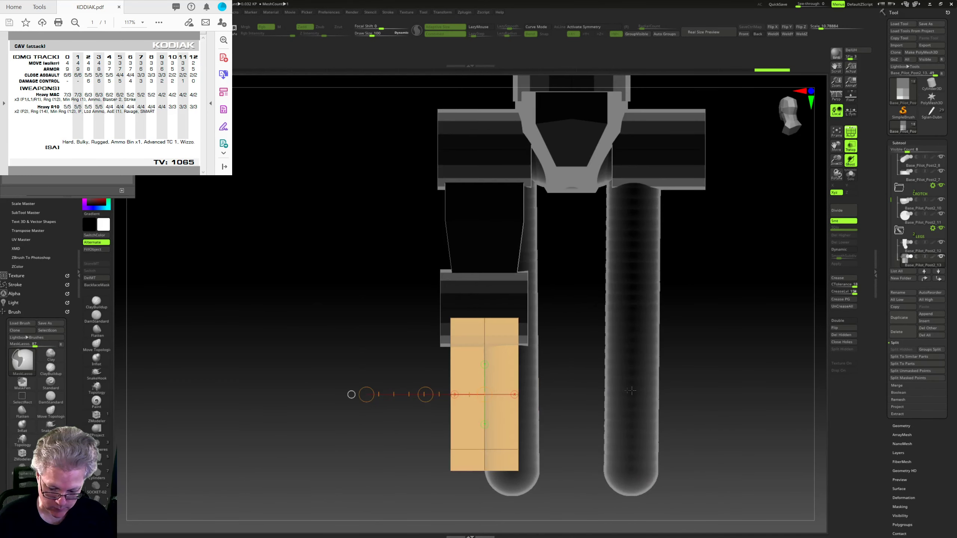
drag(366, 394, 386, 402)
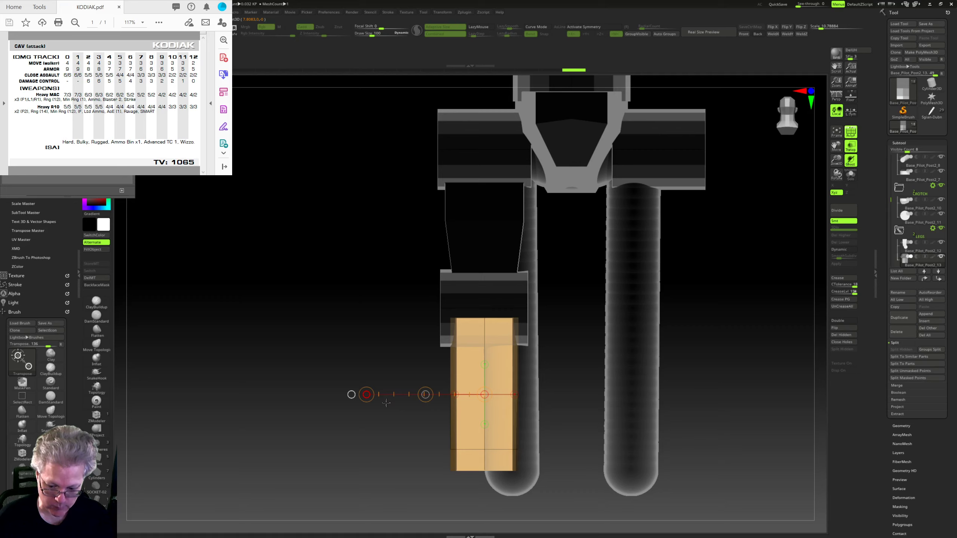
drag(603, 381, 600, 335)
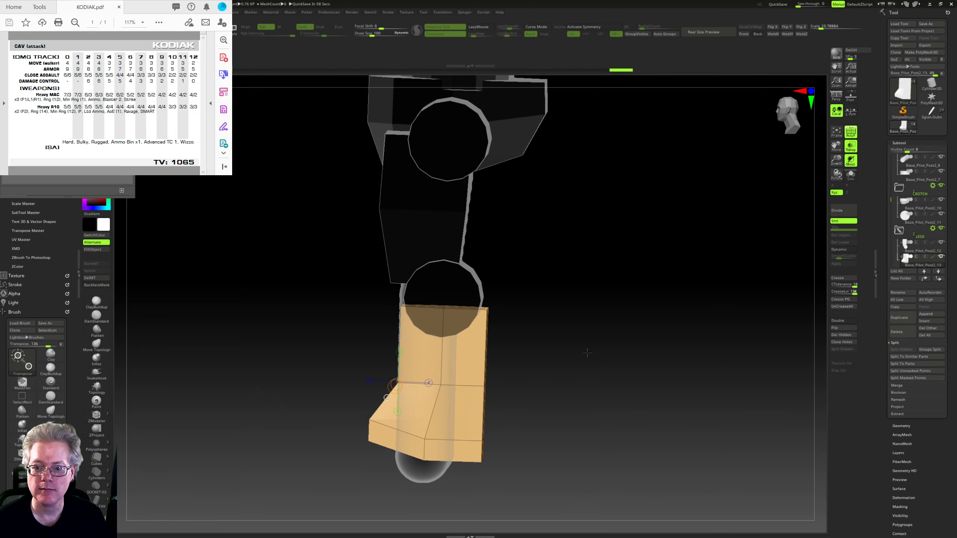
Step: Mask all but the top edge of the lower leg block and narrow the top in front view
right_drag(589, 351, 564, 288)
mouse_move(524, 298)
ctrl+mouse_down()
mouse_move(506, 249)
mouse_move(354, 197)
ctrl+mouse_up()
ctrl+click(545, 194)
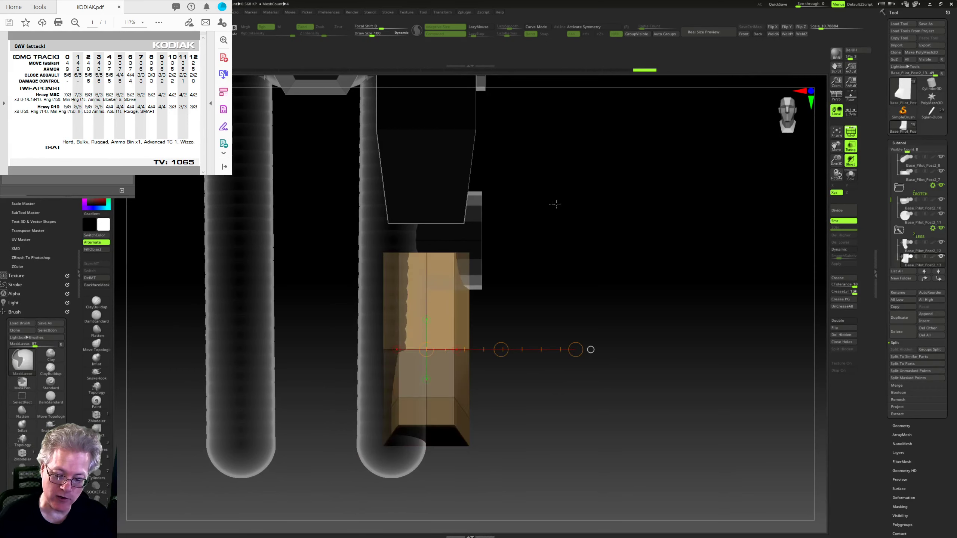
mouse_move(426, 252)
mouse_down()
mouse_move(593, 253)
mouse_move(535, 253)
mouse_up()
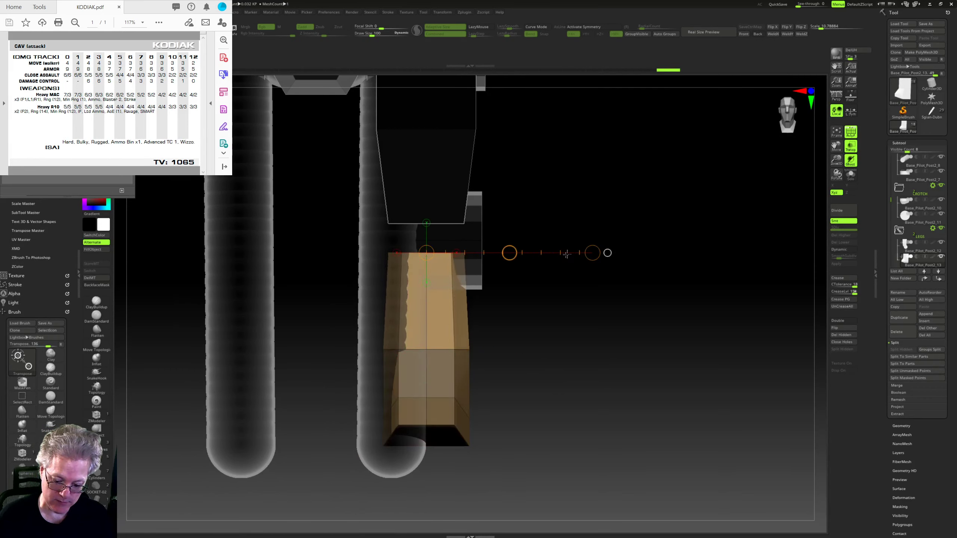
ctrl+drag(529, 337, 550, 353)
Step: Mask the upper part of the lower leg block and widen everything from its middle edge loop downward
mouse_move(393, 366)
ctrl+mouse_down()
mouse_move(523, 367)
mouse_move(445, 302)
mouse_move(399, 301)
ctrl+mouse_up()
ctrl+click(612, 287)
drag(593, 253, 642, 245)
ctrl+drag(642, 354, 669, 387)
mouse_move(669, 387)
ctrl+right_down()
mouse_move(613, 291)
mouse_move(560, 352)
mouse_move(613, 368)
ctrl+right_up()
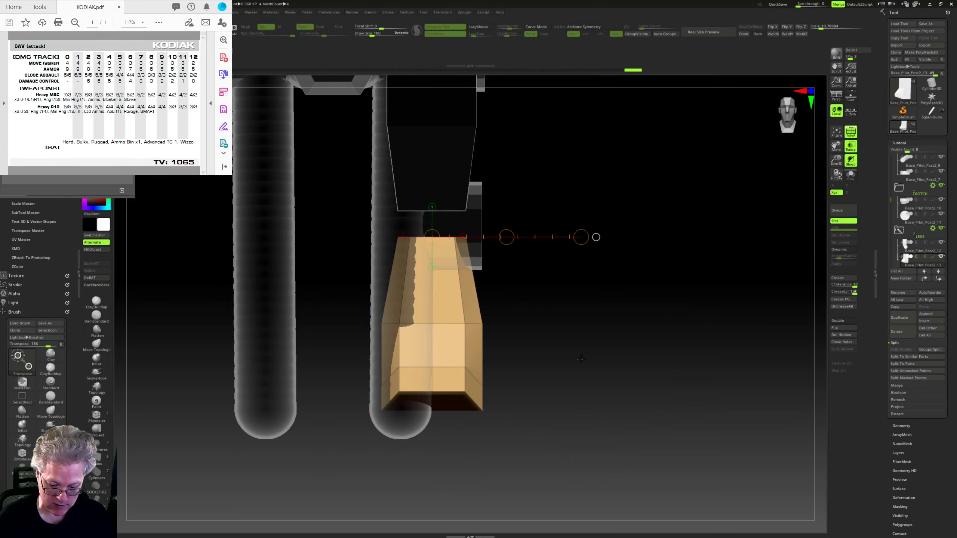
Step: Isolate the lower end of the lower leg block with a mask and flare it slightly wider
mouse_move(519, 370)
ctrl+mouse_down()
mouse_move(363, 458)
mouse_move(575, 445)
ctrl+mouse_up()
ctrl+click(571, 331)
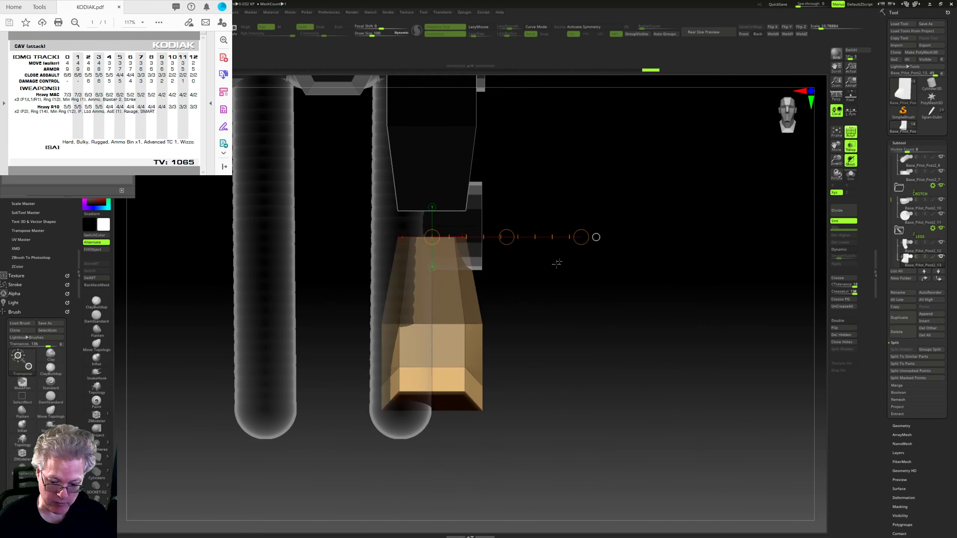
drag(584, 236, 599, 237)
ctrl+drag(637, 345, 654, 361)
shift+right_drag(654, 362, 684, 344)
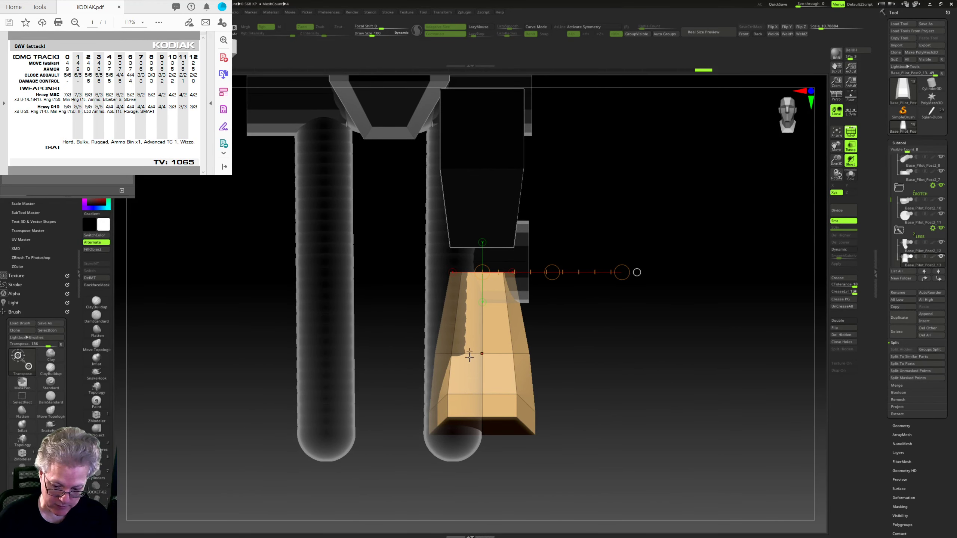
Step: Insert a cube mesh at the front of the lower leg and move it down beneath the leg's front edge as a toe
key(q)
drag(463, 406, 464, 430)
shift+right_drag(606, 389, 662, 374)
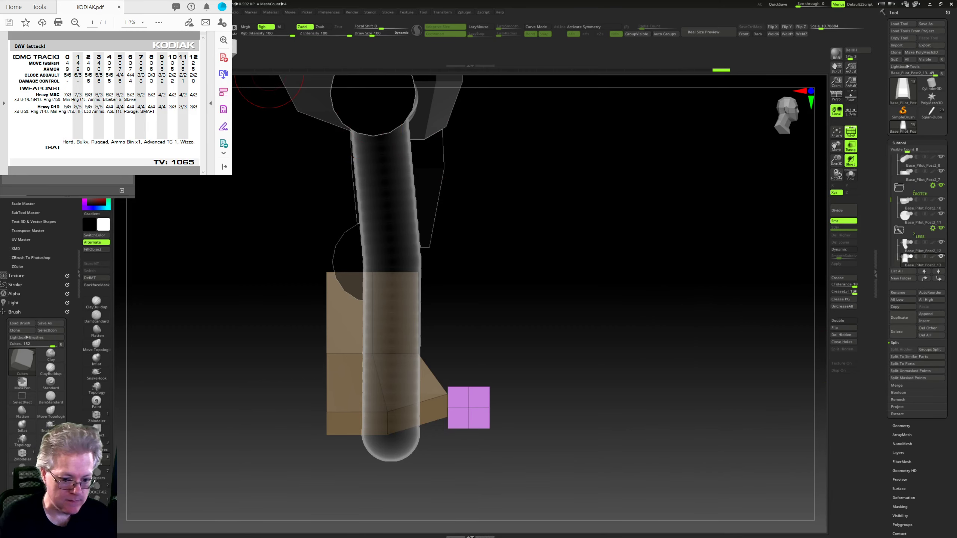
key(w)
drag(520, 408, 481, 437)
Step: Open the BAK subtool folder and show the base platform as a ground reference
scroll(894, 198, down, 4)
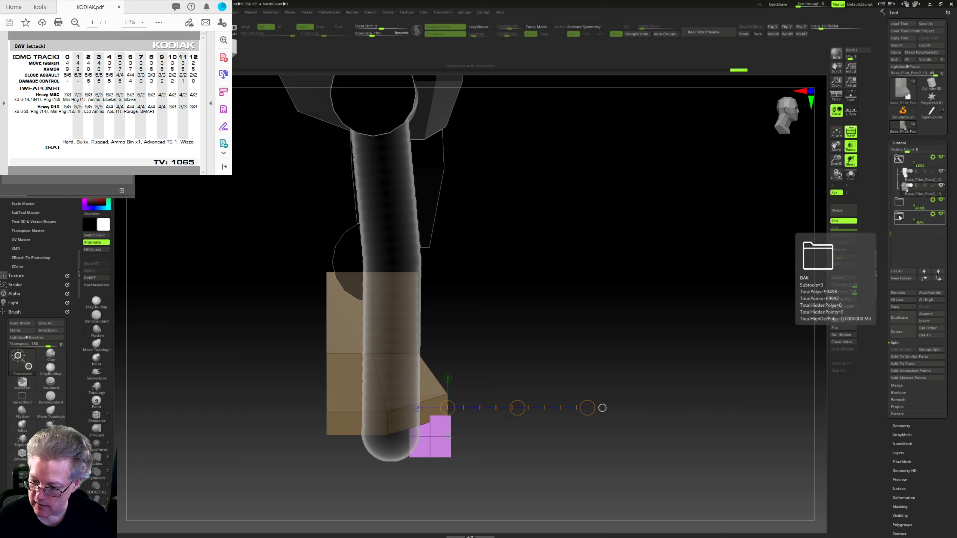
click(899, 218)
drag(892, 233, 892, 238)
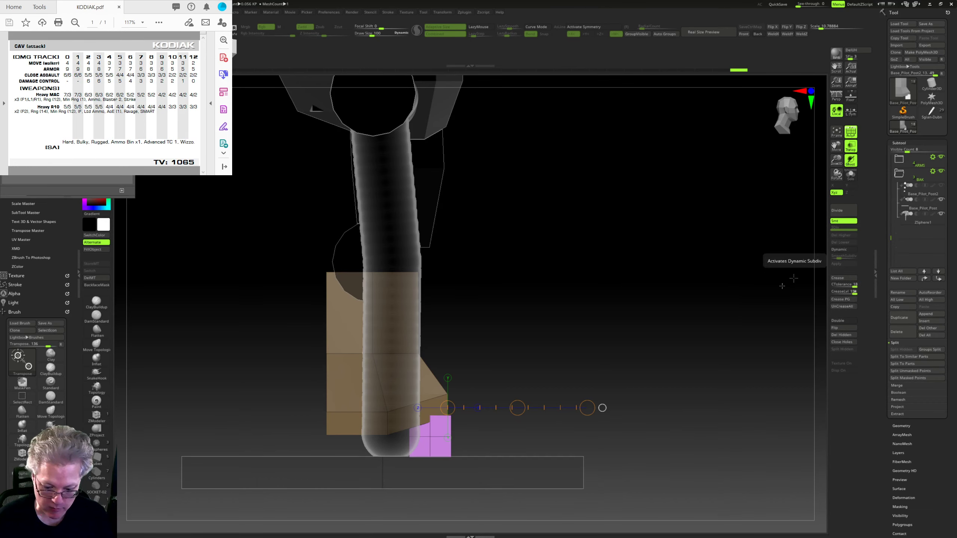
shift+drag(782, 286, 615, 352)
Step: Widen the toe cube toward the inner side of the leg in front view
ctrl+right_drag(641, 364, 637, 330)
alt+click(443, 421)
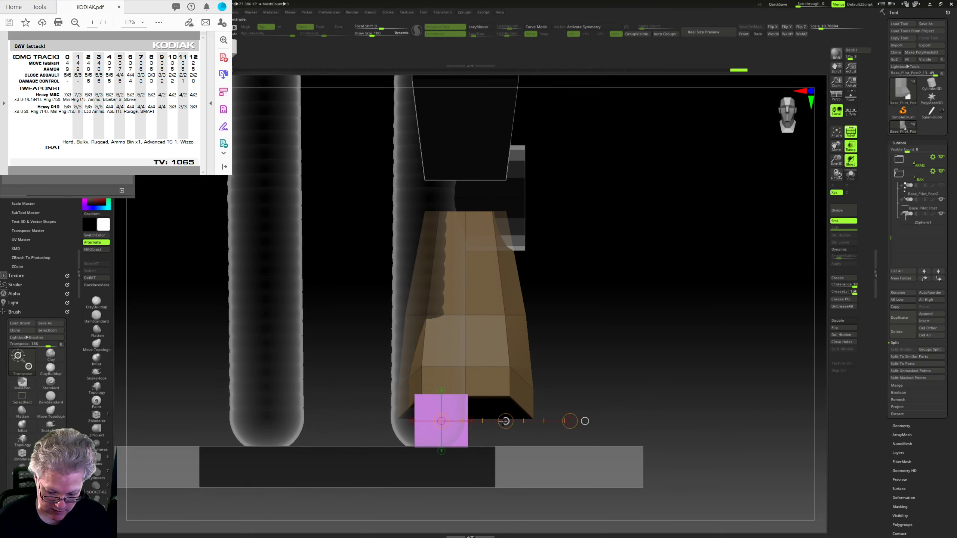
drag(505, 421, 397, 421)
drag(603, 368, 651, 345)
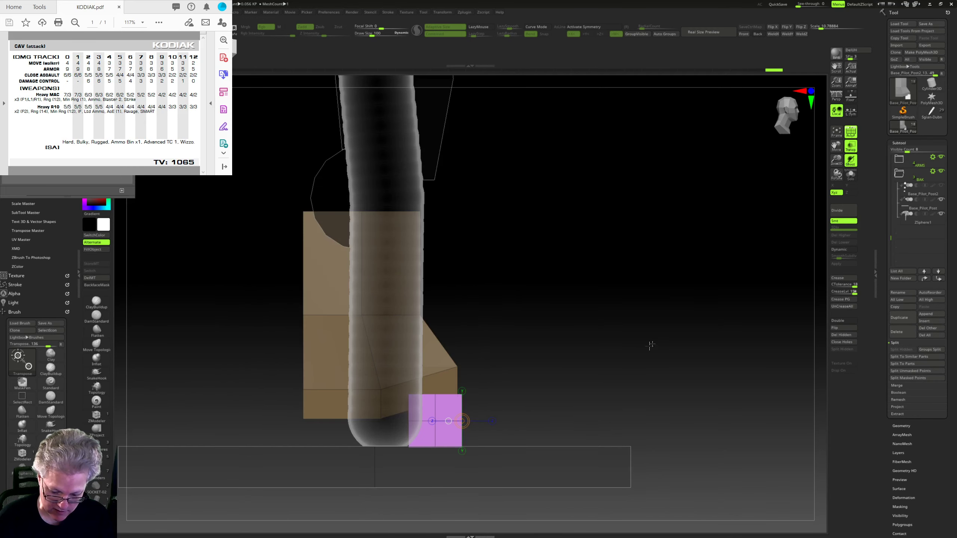
Step: Split the toe cube into its own subtool, hide the ZSphere leg guide, and make the toe cube active
click(918, 377)
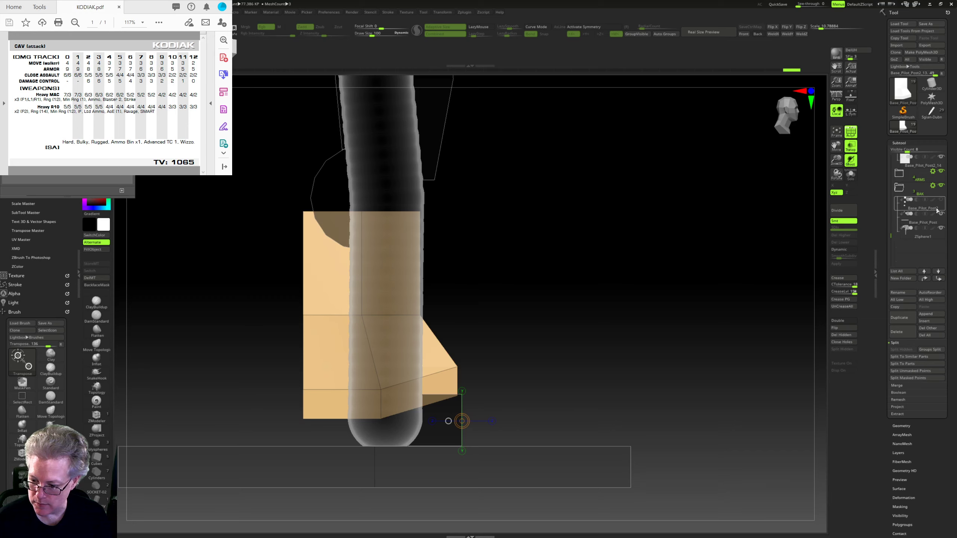
click(942, 229)
right_drag(748, 325, 630, 331)
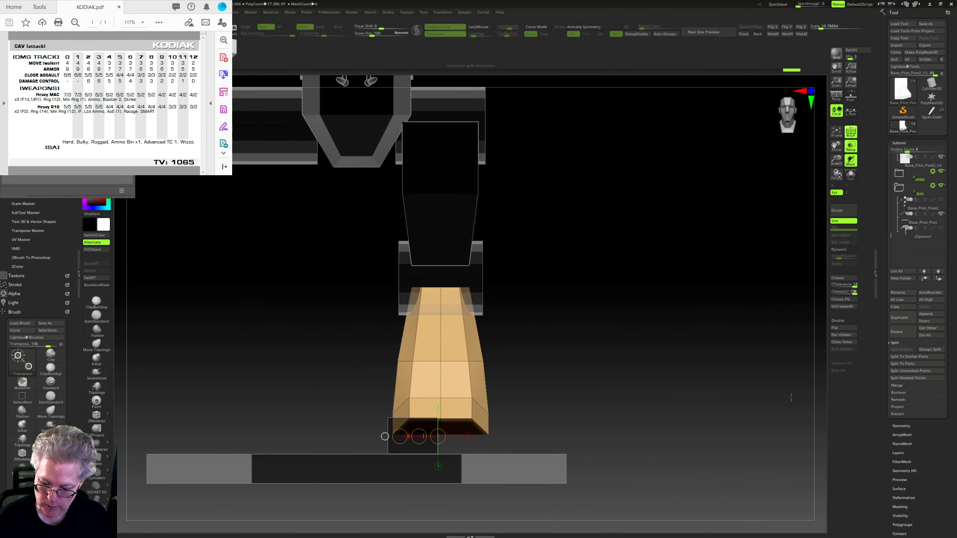
key(Down)
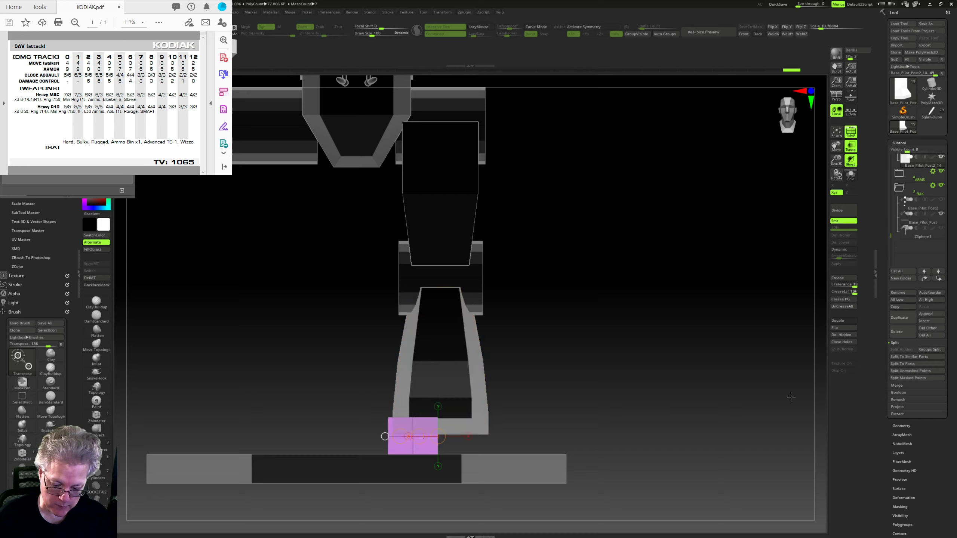
Step: Stretch the toe cube forward in side view so it extends past the front of the lower leg
drag(792, 398, 538, 398)
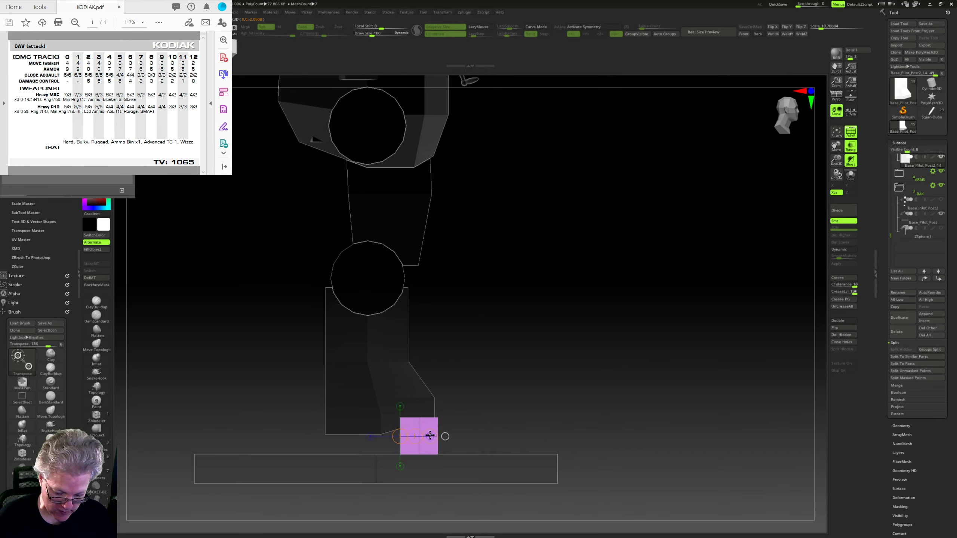
drag(438, 436, 470, 437)
ctrl+right_drag(487, 402, 518, 408)
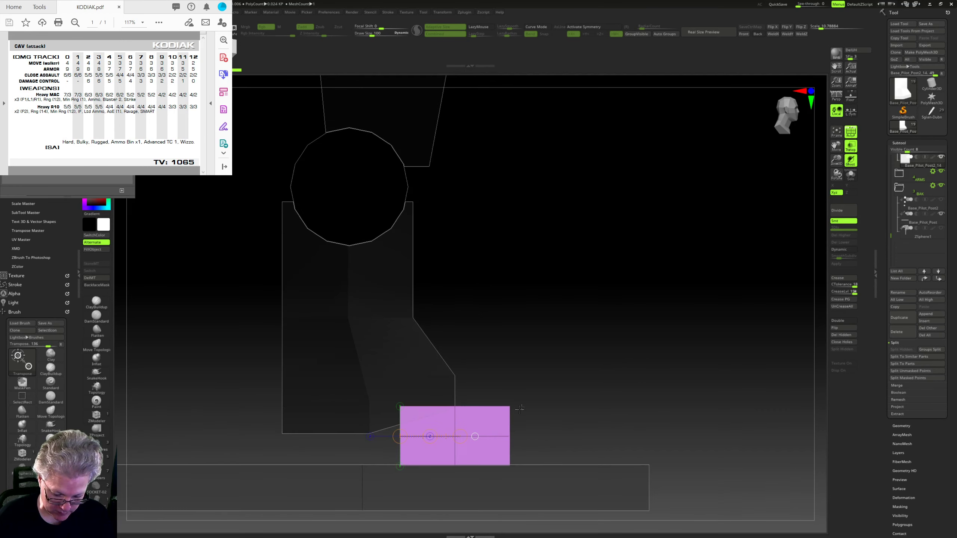
Step: Isolate the toe block's front edge with a mask and lower it so the top slopes down toward the tip
mouse_move(533, 395)
ctrl+mouse_down()
mouse_move(525, 442)
mouse_move(514, 310)
ctrl+mouse_up()
ctrl+click(514, 310)
mouse_move(510, 466)
mouse_down()
mouse_move(511, 287)
mouse_move(510, 369)
mouse_up()
mouse_move(566, 332)
ctrl+mouse_down()
mouse_move(583, 349)
mouse_move(554, 346)
ctrl+mouse_up()
Step: Isolate the toe block's front end with a mask and taper its inner side in bottom view
mouse_move(554, 346)
right_down()
mouse_move(545, 347)
mouse_move(537, 400)
mouse_move(541, 437)
mouse_move(532, 375)
right_up()
ctrl+drag(560, 445, 560, 445)
ctrl+click(523, 419)
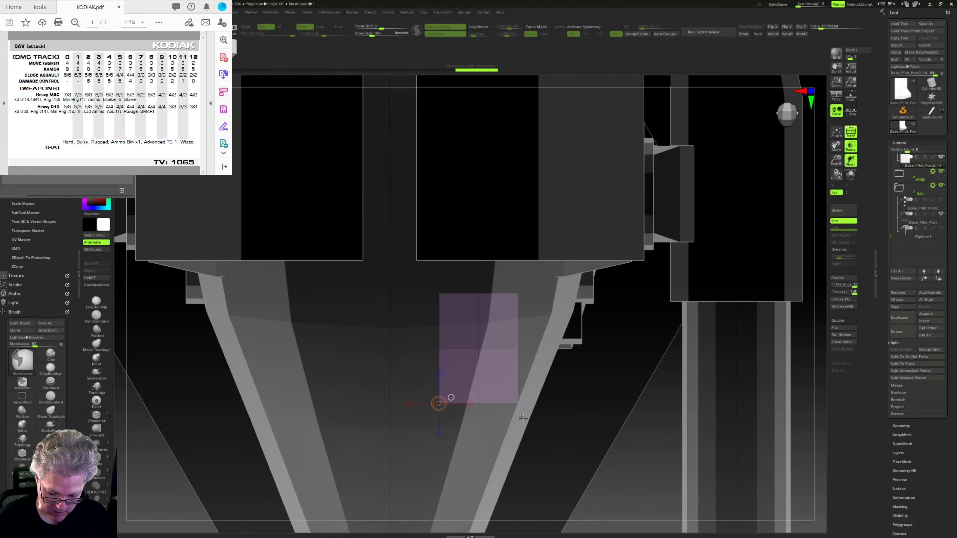
drag(518, 403, 482, 405)
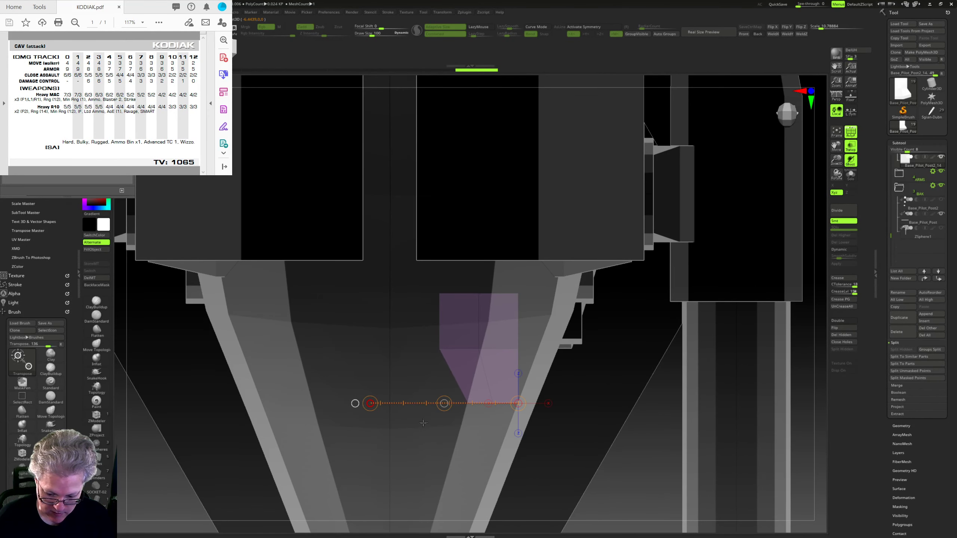
drag(606, 424, 598, 338)
Step: Mask the toe block in side view and extend its lower rear edge backward so the back slopes down
mouse_move(614, 383)
mouse_down()
mouse_move(663, 385)
mouse_move(639, 359)
mouse_up()
mouse_move(382, 447)
ctrl+mouse_down()
mouse_move(427, 425)
mouse_move(421, 525)
ctrl+mouse_up()
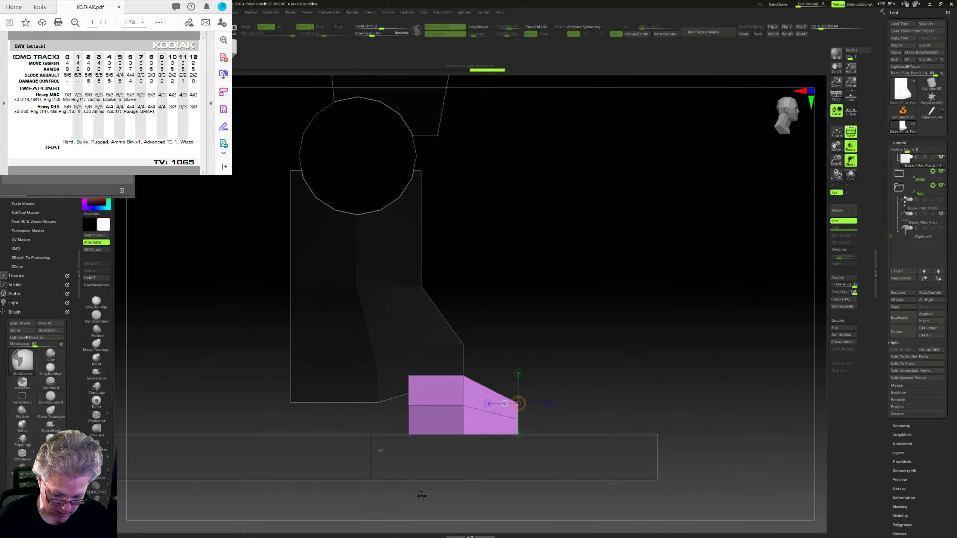
ctrl+click(421, 496)
drag(548, 403, 573, 406)
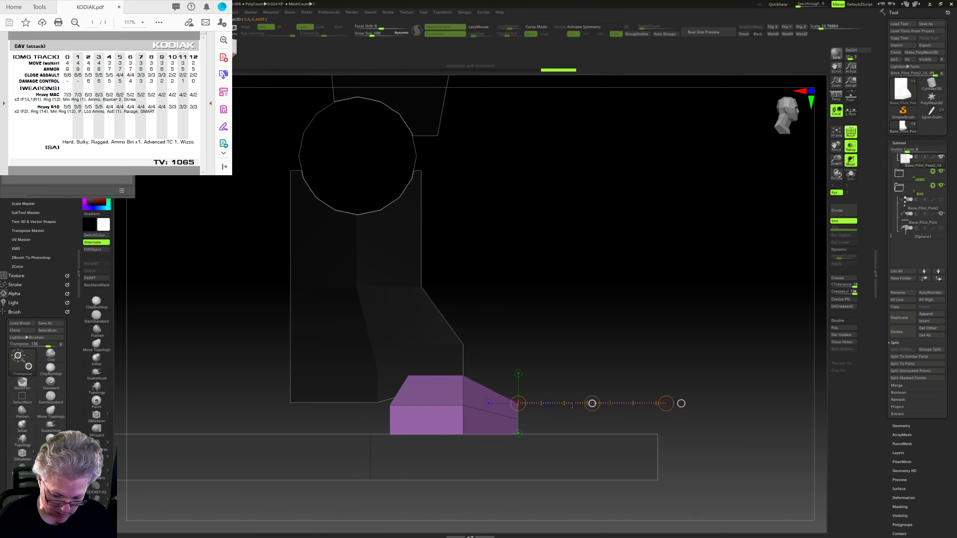
right_drag(564, 401, 537, 378)
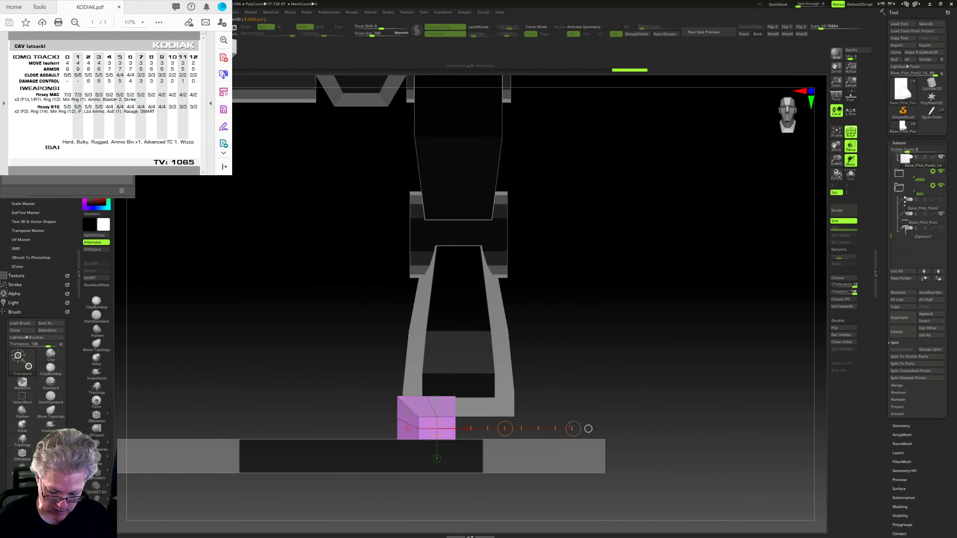
Step: Duplicate the toe block beside the original and mirror it with local symmetry so the two toes taper symmetrically
ctrl+drag(505, 428, 516, 433)
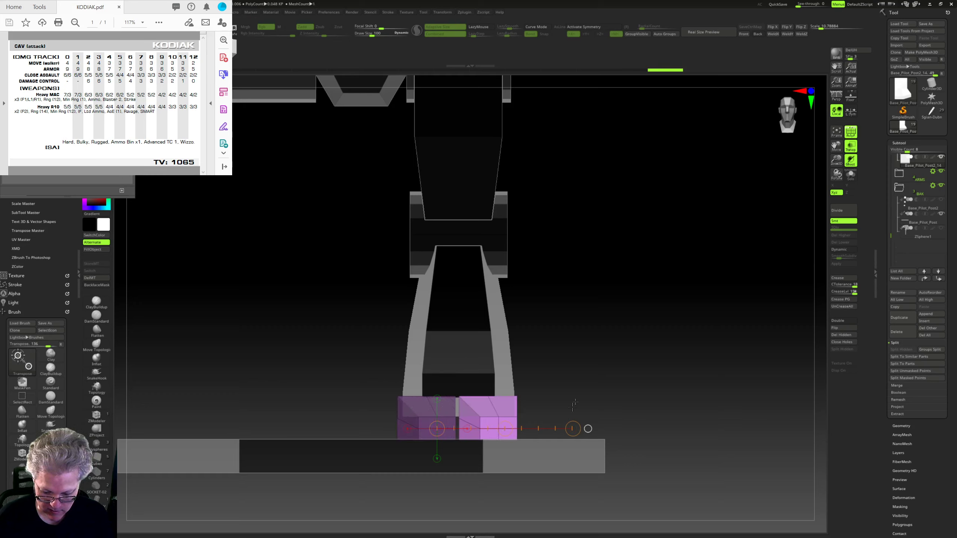
ctrl+drag(615, 355, 636, 372)
right_drag(636, 372, 689, 314)
click(850, 113)
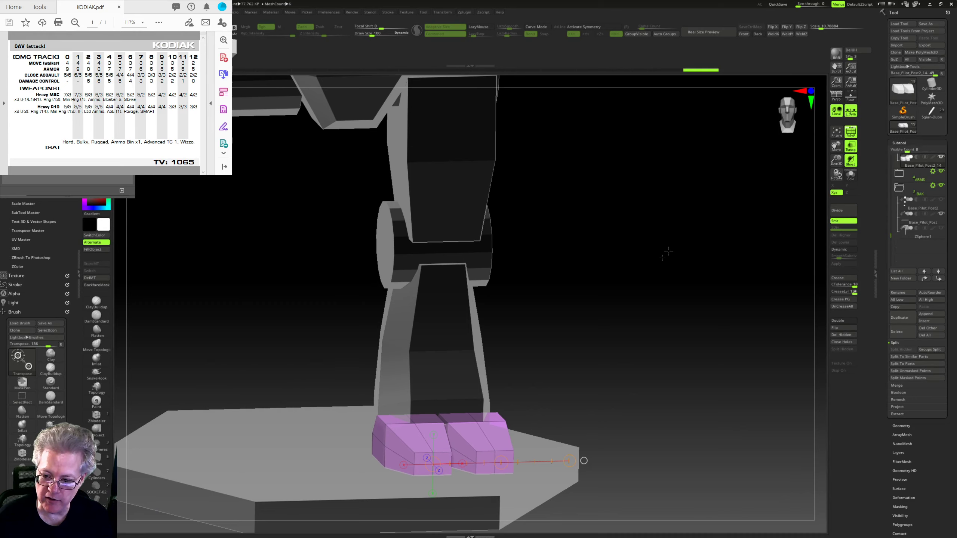
right_drag(666, 255, 660, 283)
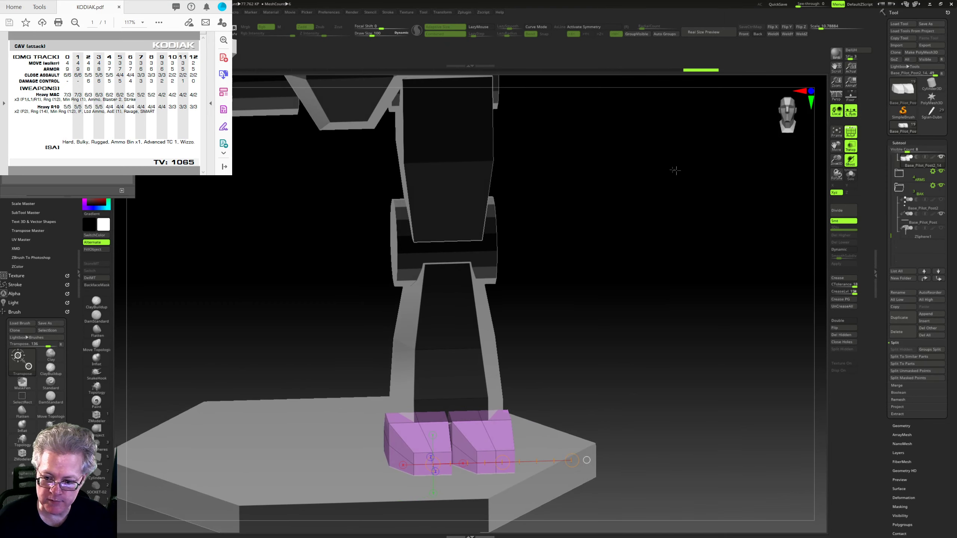
click(774, 34)
right_drag(686, 334, 758, 249)
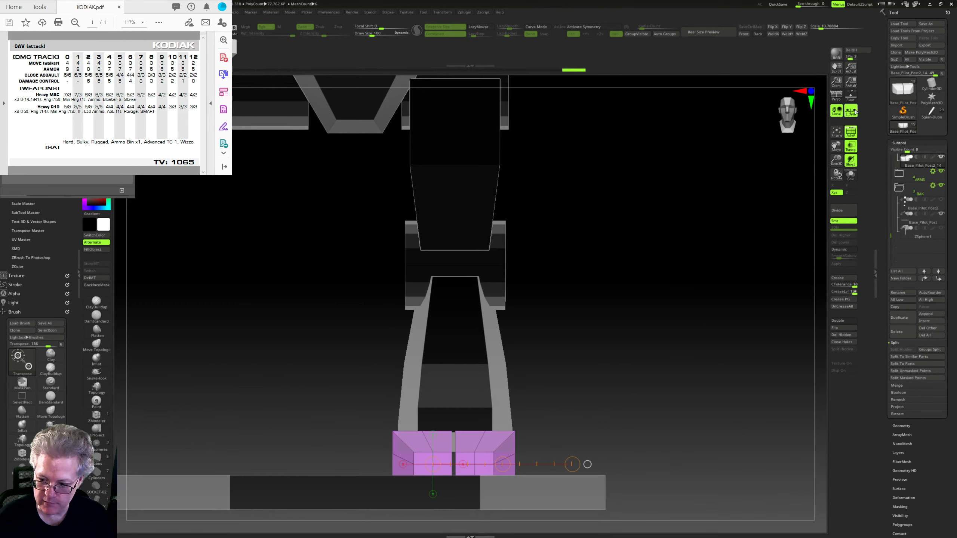
Step: Insert a heel cube behind the toes in back view using the Cubes brush
mouse_move(709, 294)
right_down()
mouse_move(705, 354)
mouse_move(668, 348)
mouse_move(396, 487)
mouse_move(652, 344)
mouse_move(621, 278)
mouse_move(599, 331)
mouse_move(622, 320)
mouse_move(594, 329)
mouse_move(588, 348)
mouse_move(649, 360)
right_up()
click(181, 31)
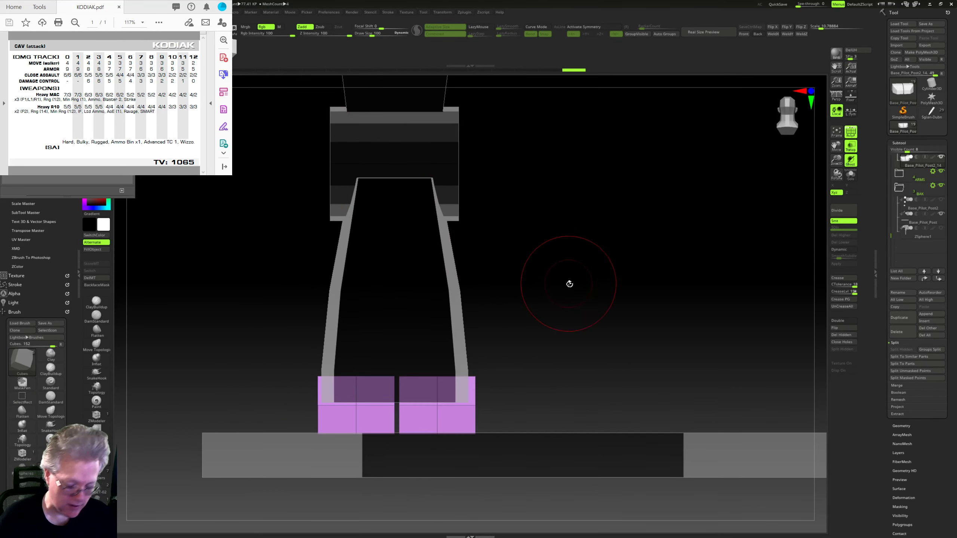
ctrl+right_drag(579, 299, 582, 335)
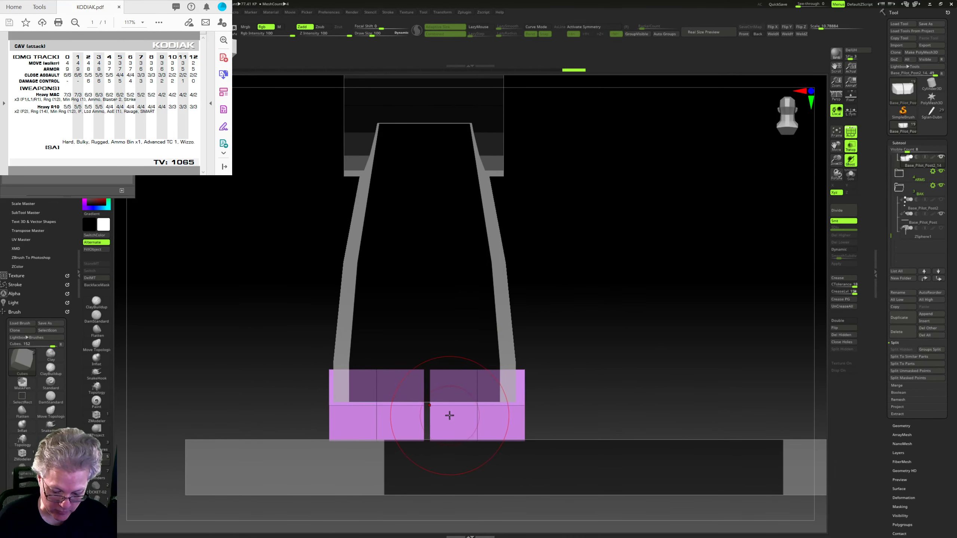
drag(477, 405, 584, 383)
shift+right_drag(583, 383, 536, 280)
key(w)
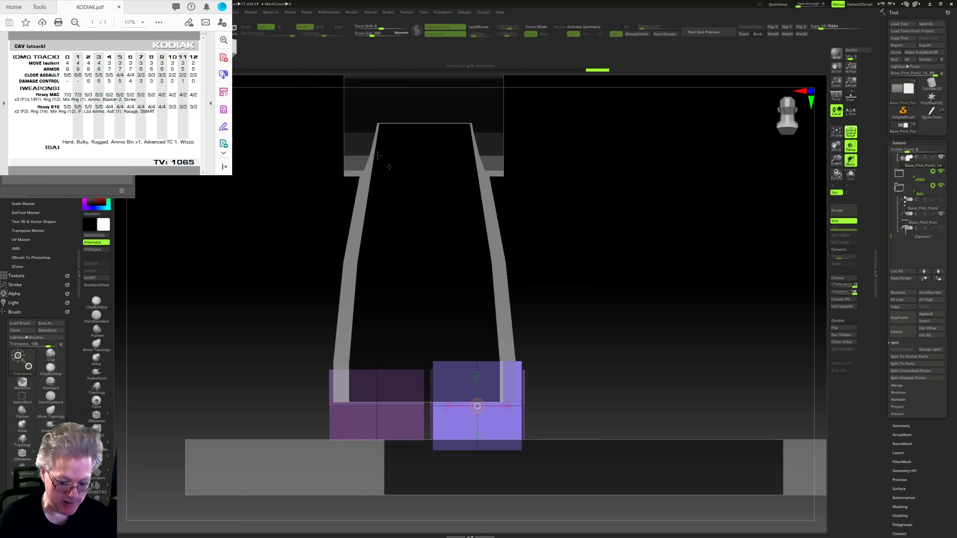
Step: Center the heel cube between the two toes and raise it so its underside rests on the base
click(508, 405)
drag(588, 406, 534, 406)
right_drag(573, 371, 663, 375)
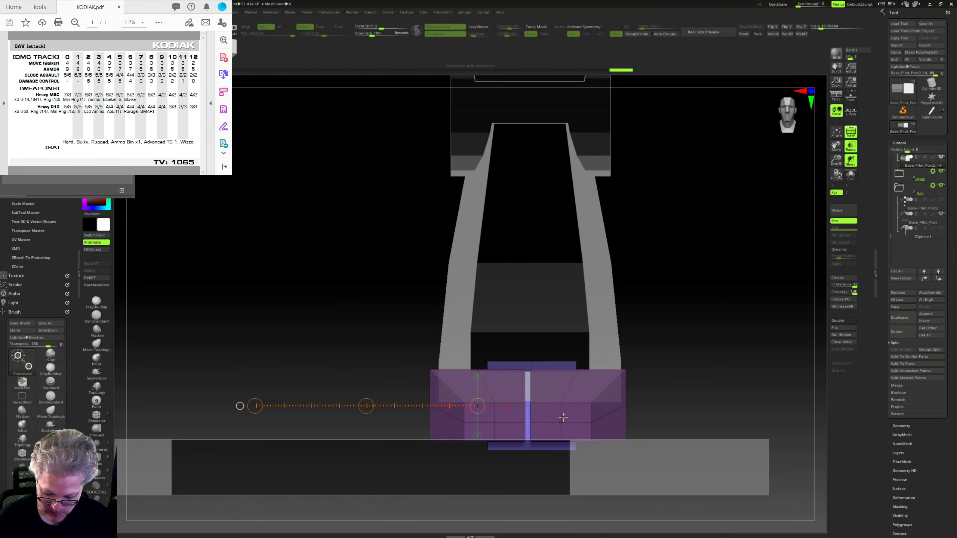
drag(572, 414, 732, 411)
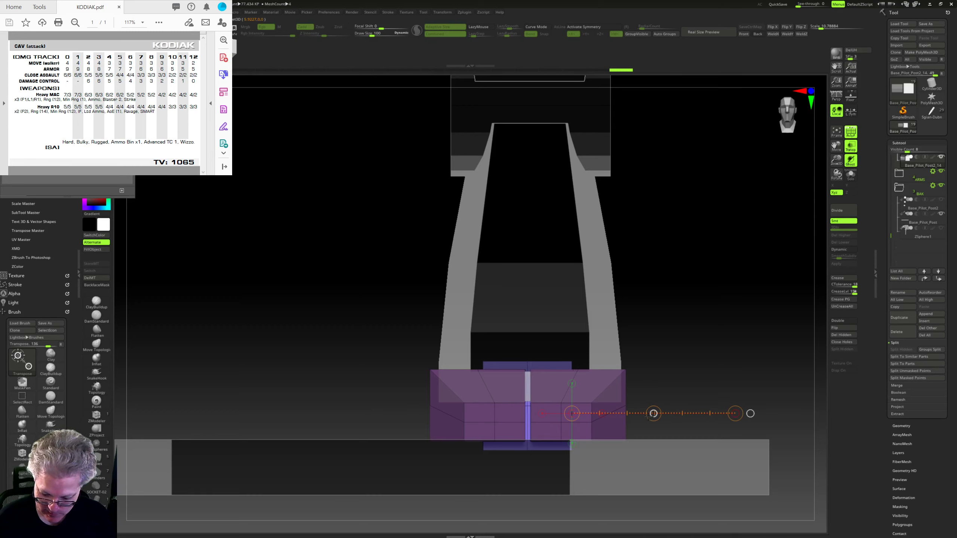
drag(653, 414, 654, 414)
drag(528, 450, 527, 433)
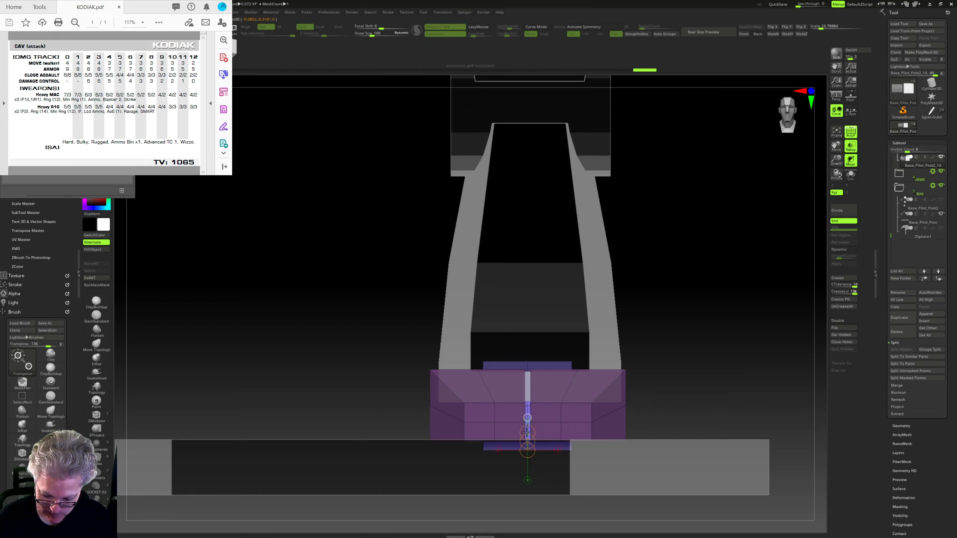
drag(527, 373, 528, 364)
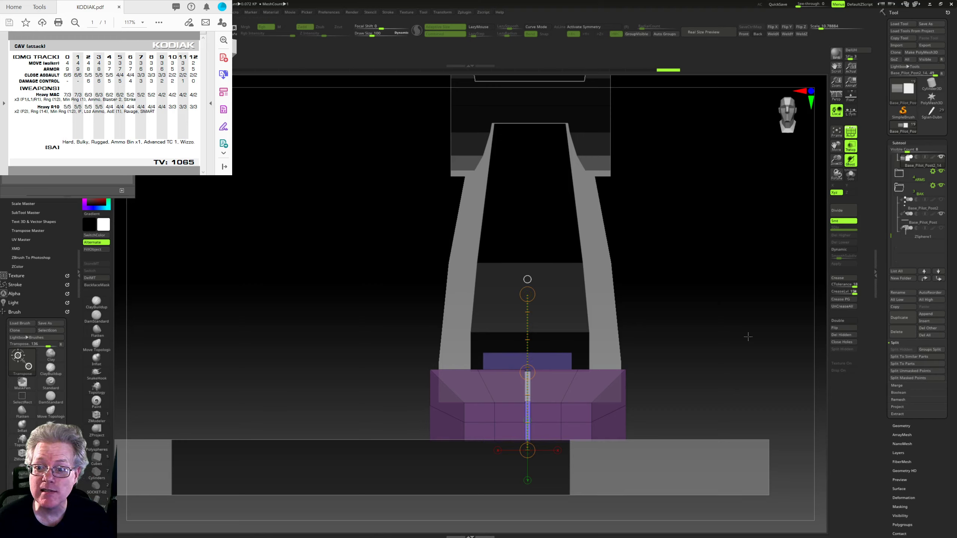
Step: Move the heel cube backward in side view so it extends past the back of the lower leg
drag(750, 345, 648, 278)
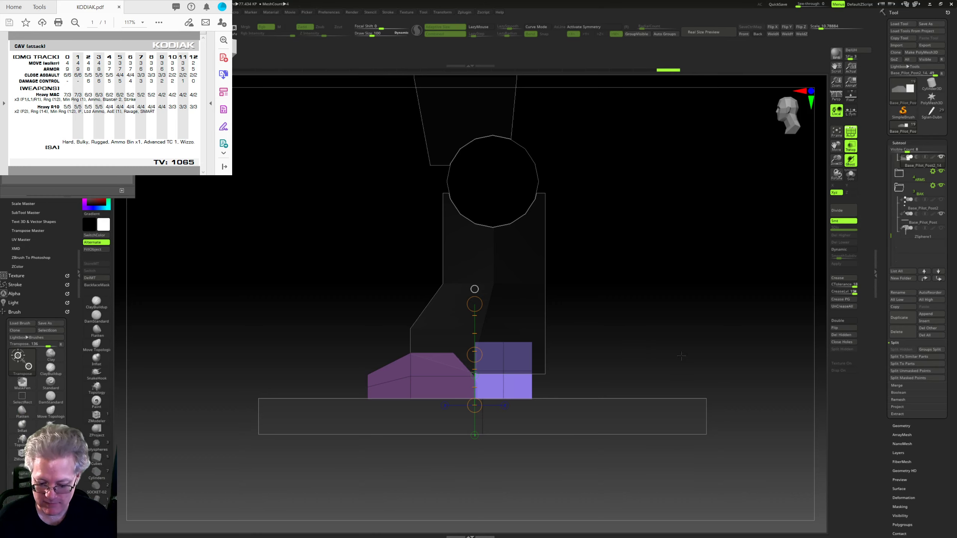
drag(681, 356, 657, 356)
shift+drag(503, 370, 607, 372)
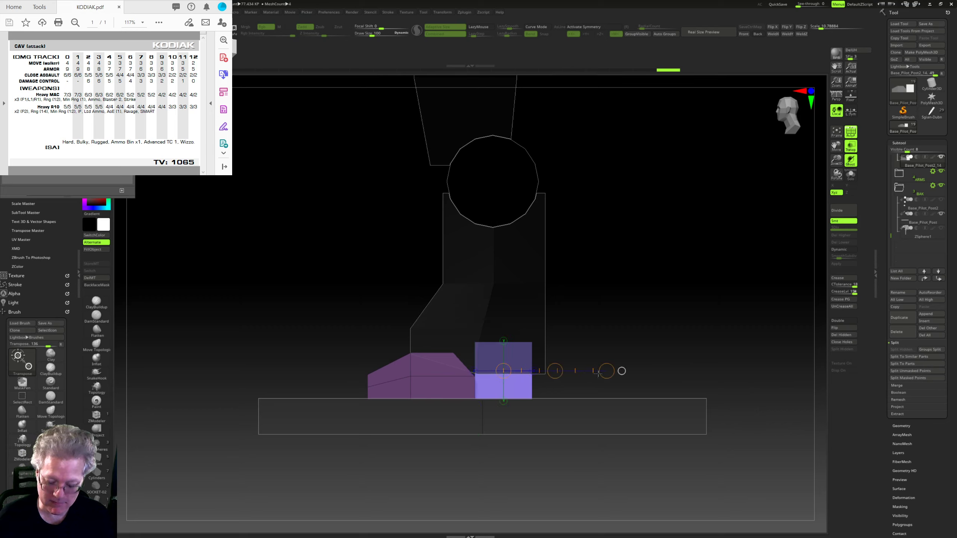
ctrl+right_drag(679, 349, 679, 382)
alt+right_drag(679, 382, 644, 409)
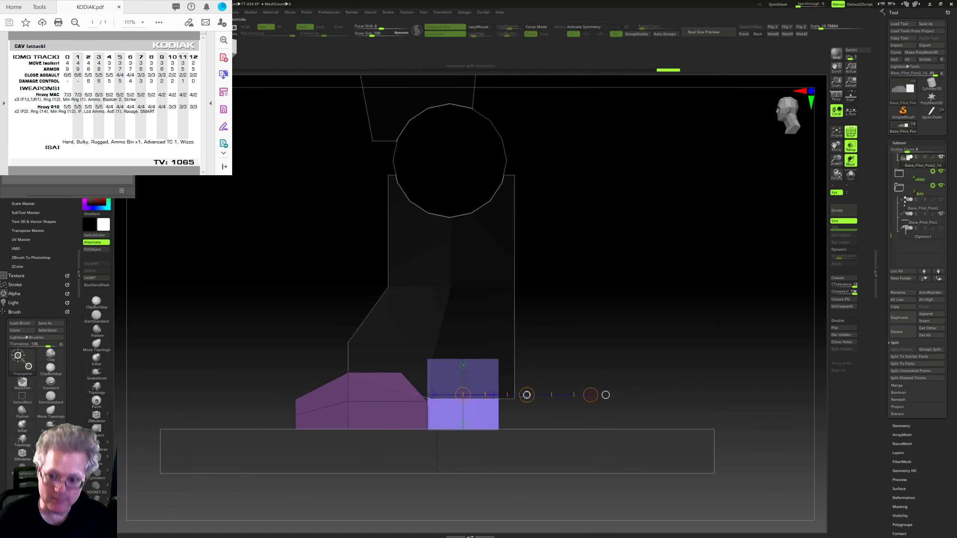
drag(531, 394, 571, 403)
key(ctrl)
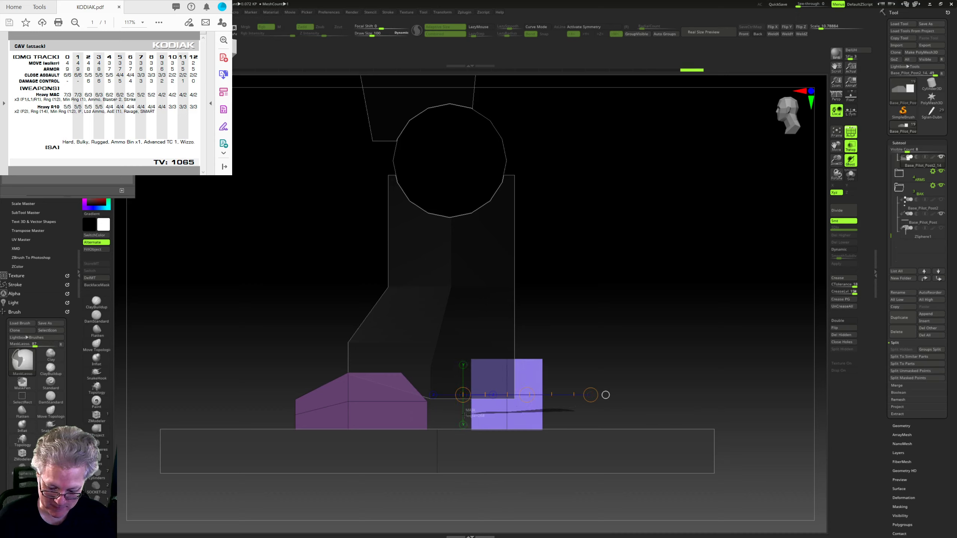
Step: Isolate the heel cube's bottom edge with a mask and pull it forward so the lower back slopes inward
mouse_move(465, 415)
ctrl+mouse_down()
mouse_move(546, 454)
mouse_move(642, 414)
mouse_move(622, 419)
ctrl+mouse_up()
mouse_move(600, 416)
ctrl+mouse_down()
mouse_move(511, 411)
mouse_move(604, 422)
ctrl+mouse_up()
ctrl+click(605, 422)
mouse_move(472, 431)
shift+mouse_down()
mouse_move(640, 429)
mouse_move(559, 430)
shift+mouse_up()
mouse_move(572, 373)
mouse_down()
mouse_move(668, 400)
mouse_move(641, 409)
mouse_up()
key(ctrl)
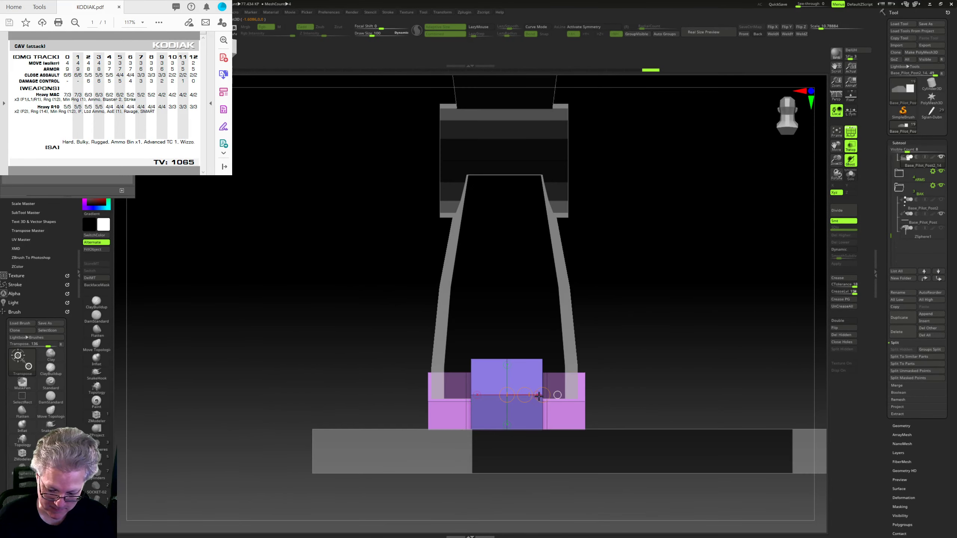
drag(539, 396, 557, 395)
key(ctrl+z)
drag(637, 381, 697, 365)
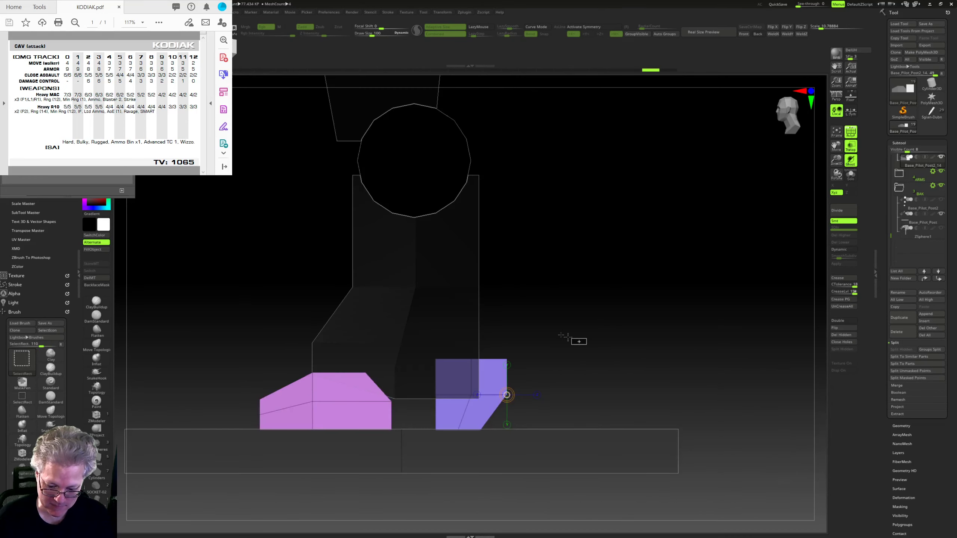
ctrl+shift+drag(586, 345, 408, 525)
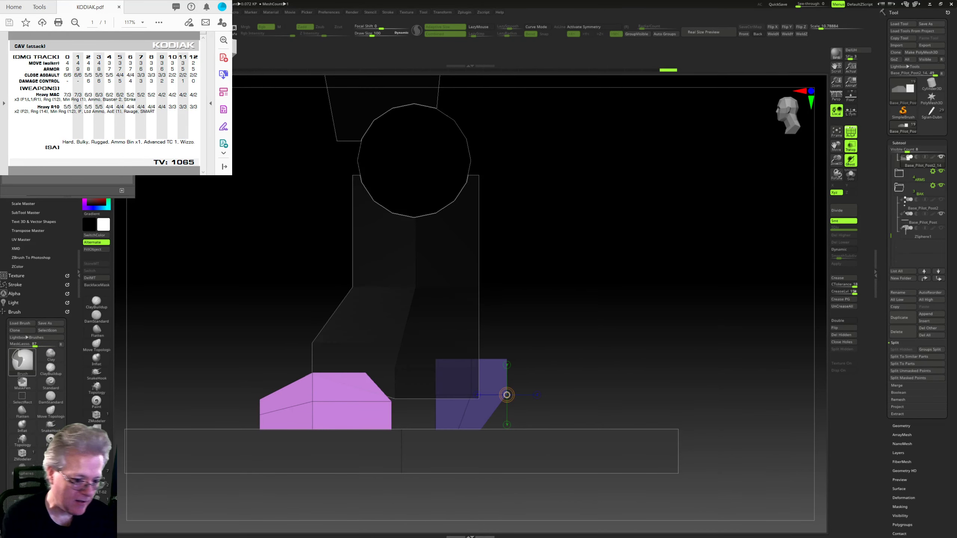
ctrl+shift+click(573, 265)
drag(573, 265, 563, 262)
key(q)
shift+drag(614, 309, 615, 303)
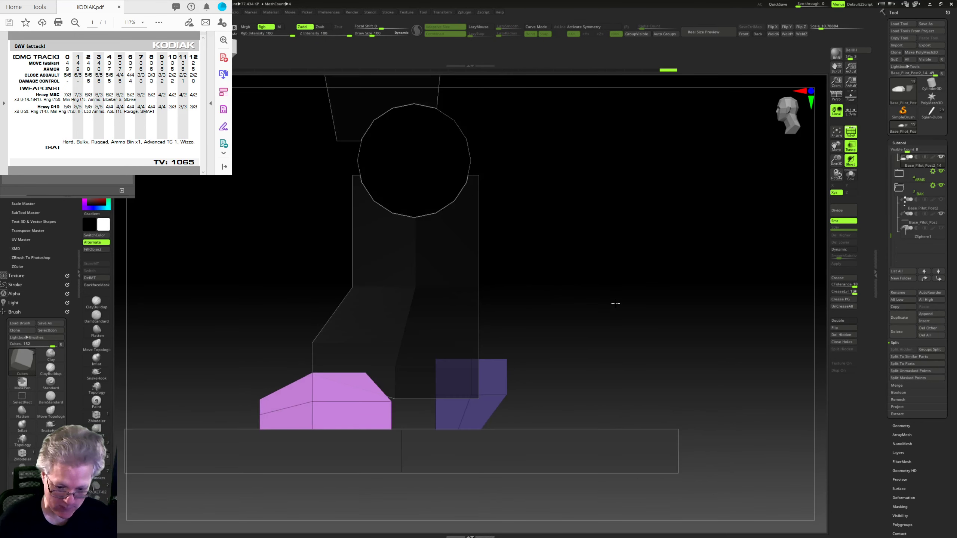
ctrl+click(599, 345)
ctrl+right_drag(602, 342, 605, 324)
ctrl+drag(594, 354, 597, 377)
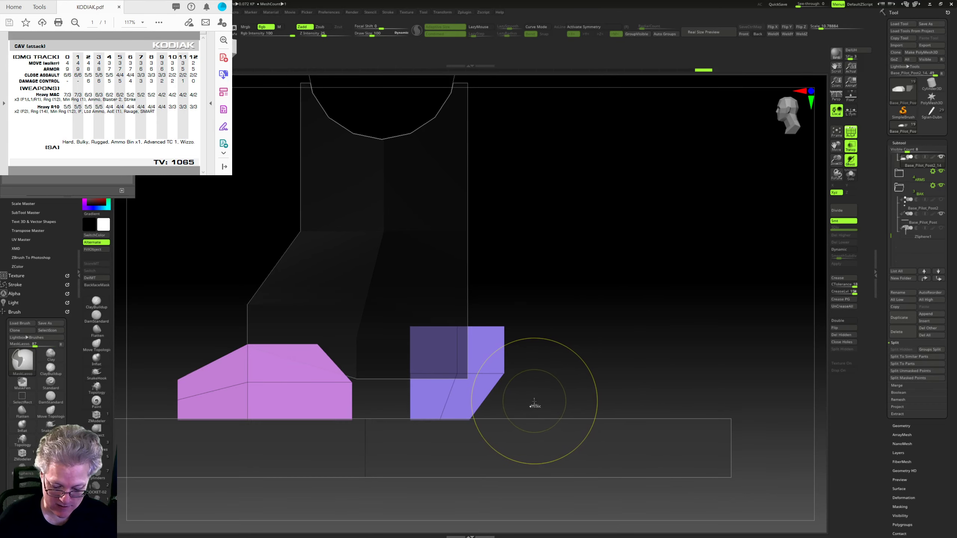
Step: Isolate the heel's upper section with a mask and widen it in back view so the sides taper toward the bottom
mouse_move(564, 308)
ctrl+mouse_down()
mouse_move(405, 493)
mouse_move(675, 354)
mouse_move(635, 355)
ctrl+mouse_up()
ctrl+click(664, 351)
key(w)
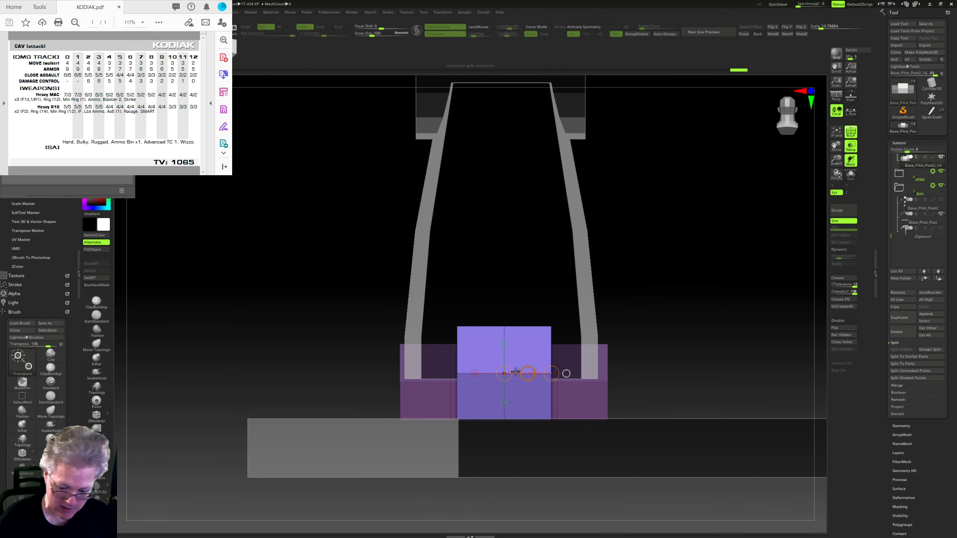
drag(566, 373, 583, 377)
mouse_move(642, 316)
ctrl+mouse_down()
mouse_move(516, 397)
mouse_move(578, 193)
ctrl+mouse_up()
drag(552, 373, 538, 374)
Step: Isolate the heel's top with a mask in side view and tilt it so it slopes up toward the back
mouse_move(690, 351)
shift+mouse_down()
mouse_move(718, 352)
mouse_move(633, 325)
mouse_move(619, 381)
mouse_move(596, 400)
mouse_move(551, 389)
mouse_move(562, 404)
mouse_move(543, 399)
mouse_move(548, 373)
mouse_move(453, 400)
mouse_move(483, 294)
shift+mouse_up()
ctrl+click(483, 295)
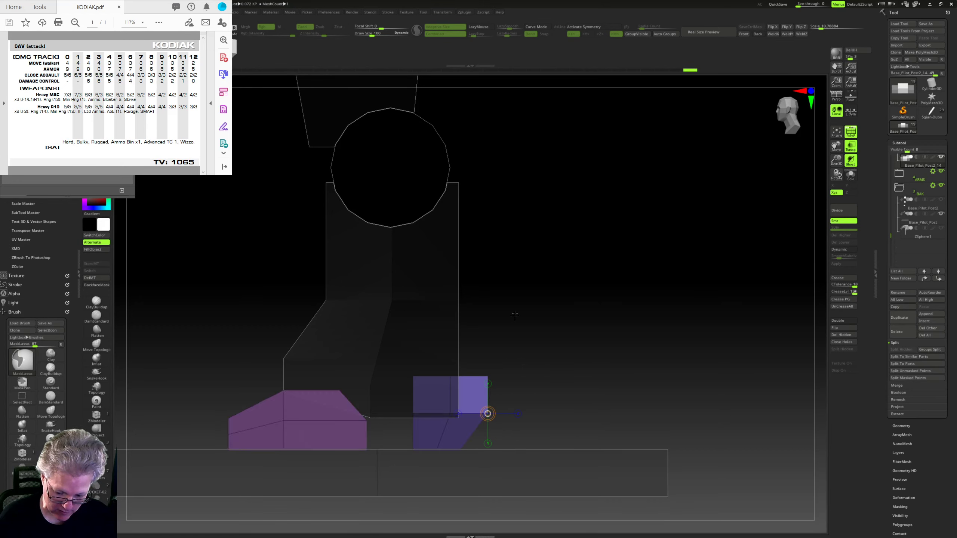
key(w)
drag(450, 376, 571, 375)
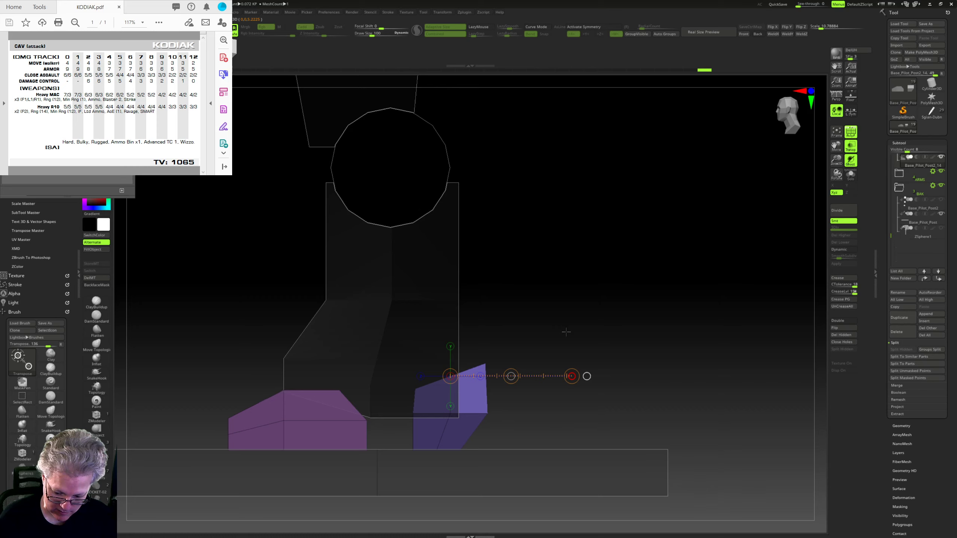
drag(566, 331, 580, 325)
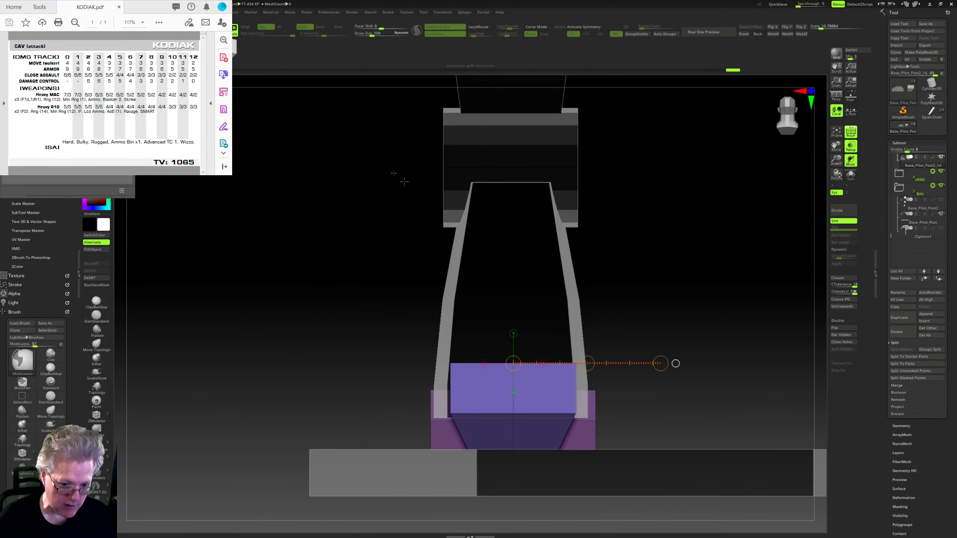
mouse_move(650, 364)
mouse_down()
mouse_move(633, 364)
mouse_move(677, 408)
mouse_move(678, 396)
mouse_up()
mouse_move(678, 396)
ctrl+right_down()
mouse_move(649, 361)
mouse_move(619, 372)
mouse_move(589, 331)
mouse_move(599, 354)
ctrl+right_up()
drag(599, 354, 626, 399)
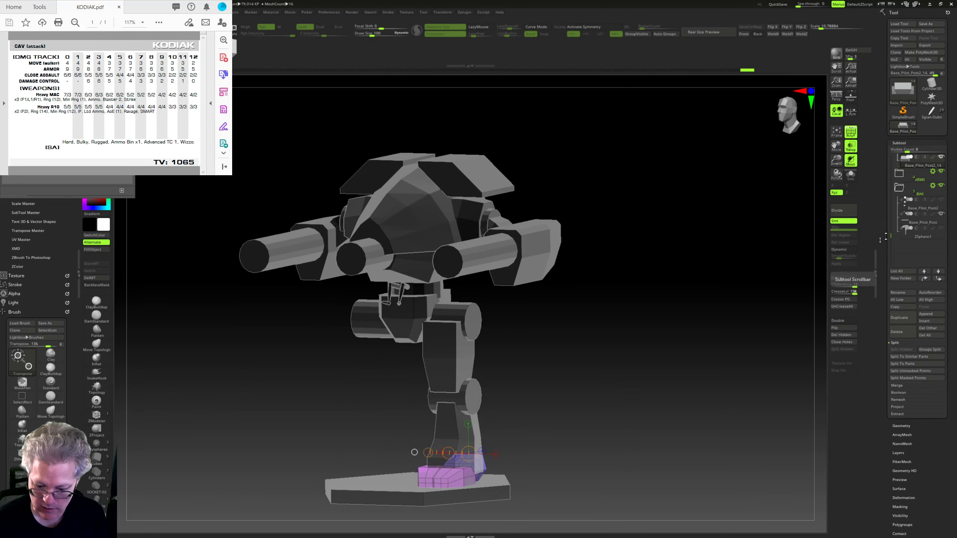
Step: Try to mirror the joint guide cylinders subtool in the BAK folder across the model
mouse_move(712, 344)
mouse_down()
mouse_move(707, 367)
mouse_move(714, 350)
mouse_up()
click(921, 220)
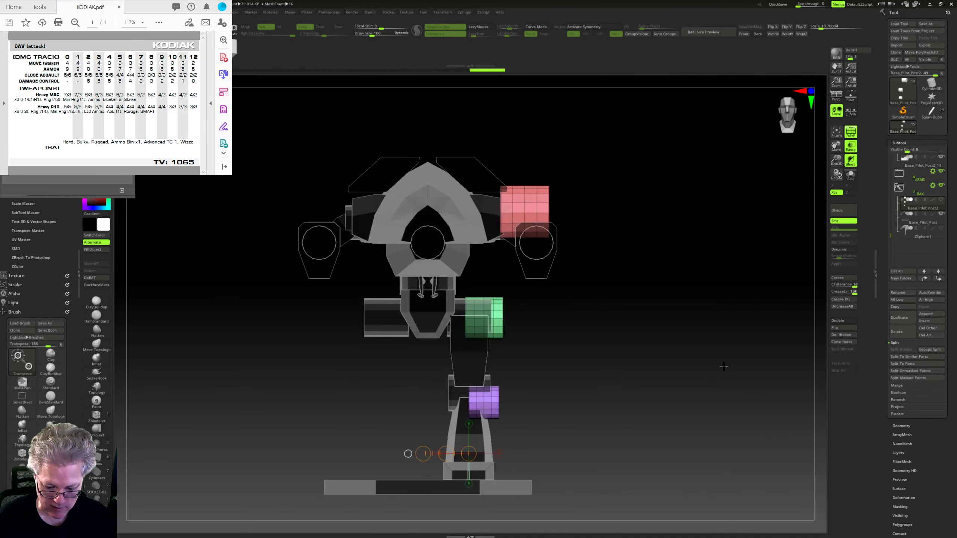
click(773, 35)
click(924, 225)
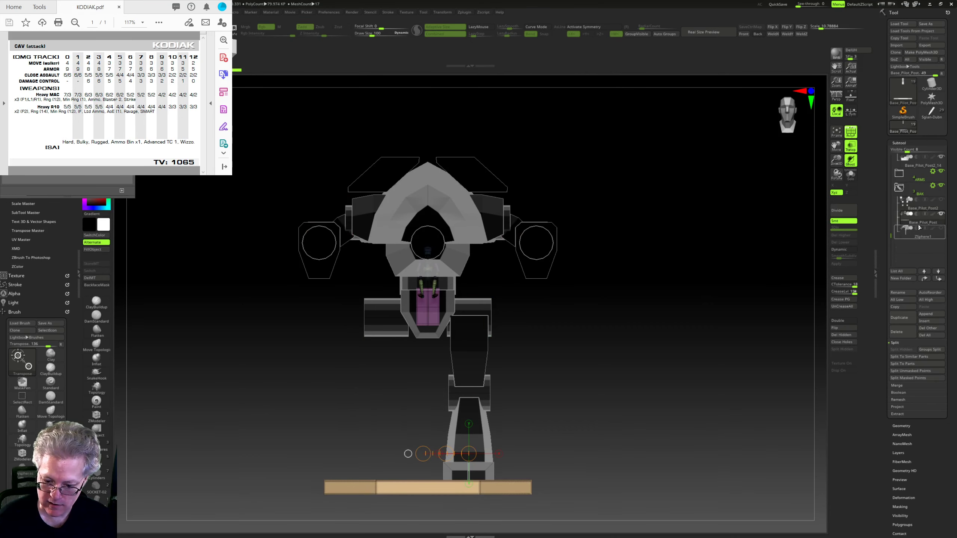
drag(745, 348, 708, 351)
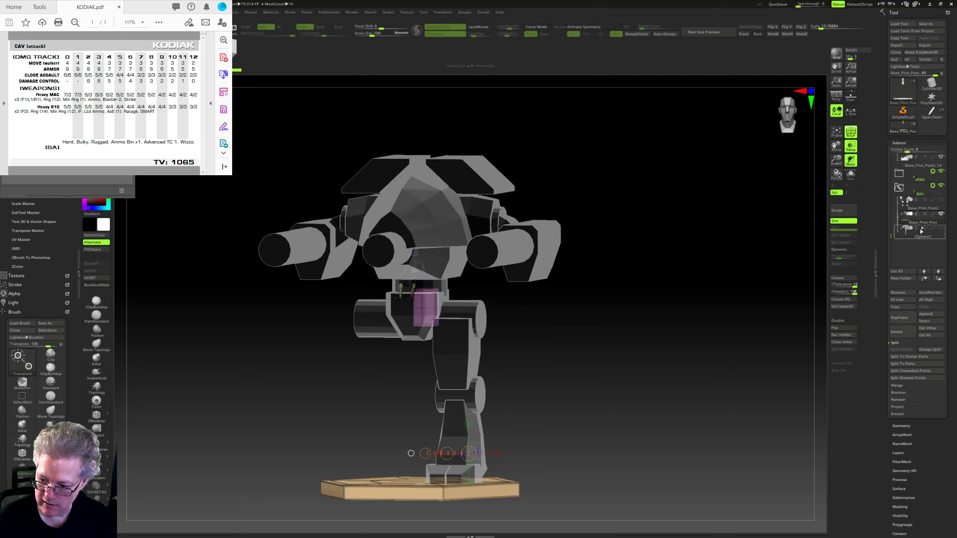
click(921, 207)
key(ctrl+z)
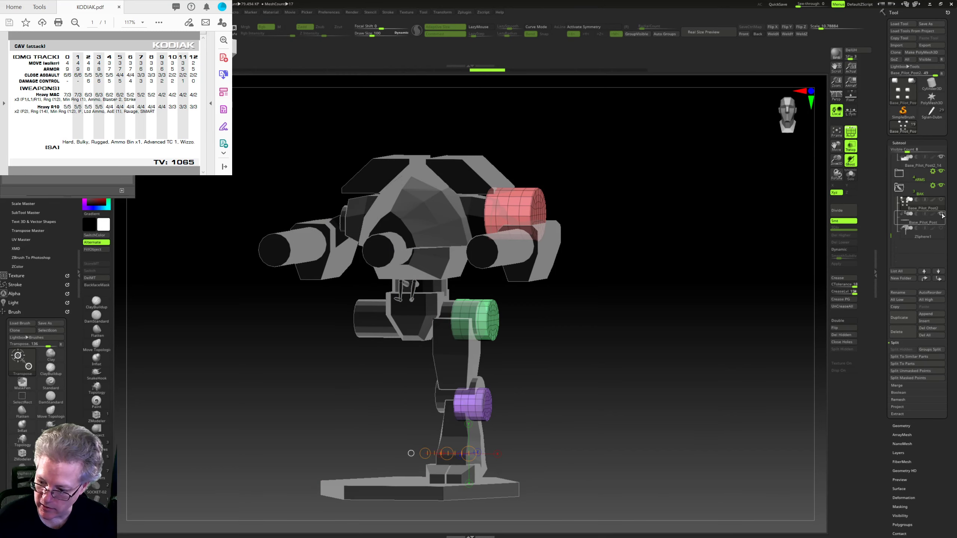
Step: Hide the base disc in the BAK folder and move the ARMS folder above the LEGS folder in the subtool list
click(942, 214)
click(900, 188)
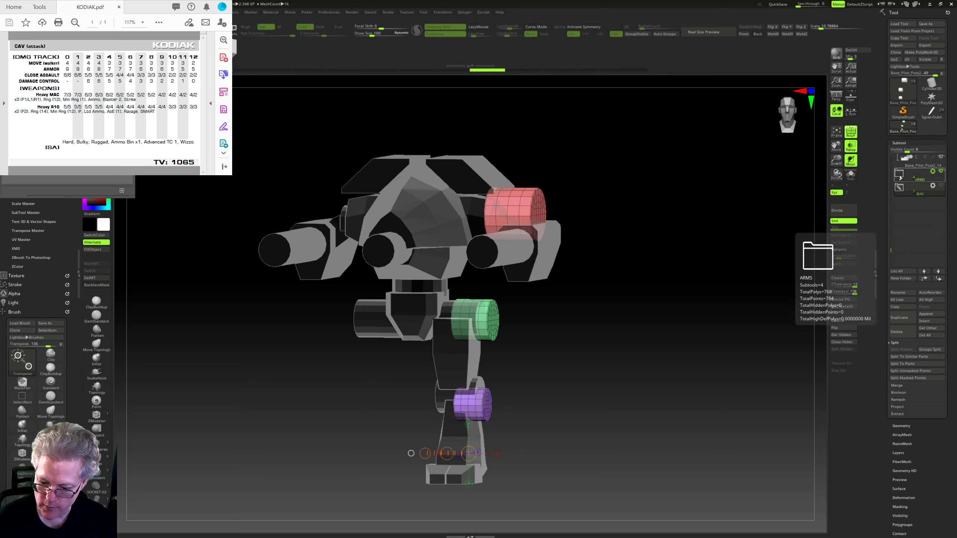
drag(891, 250, 955, 235)
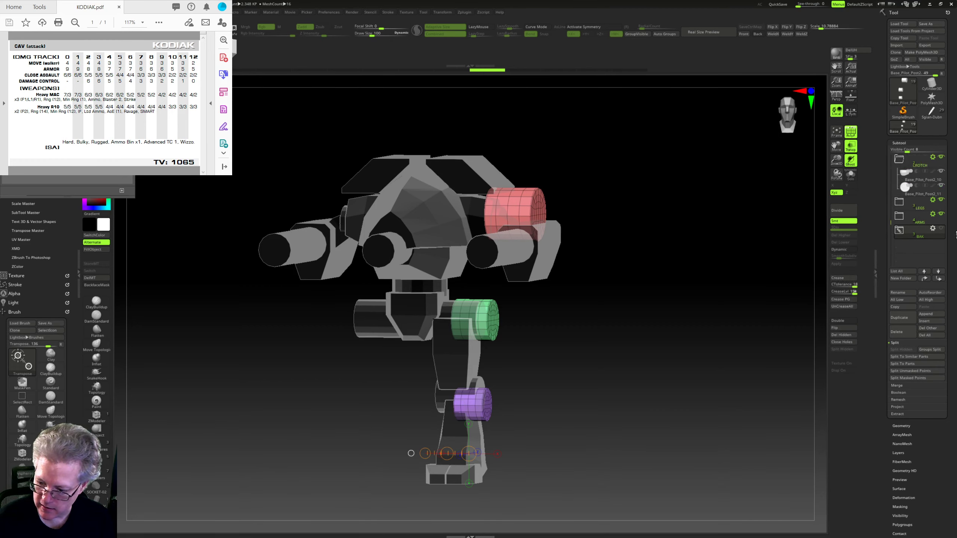
click(930, 278)
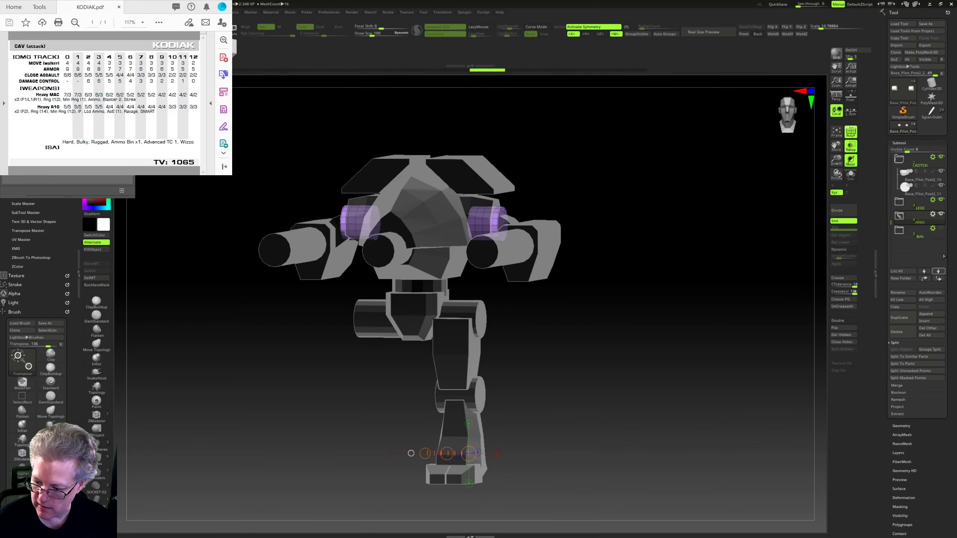
click(923, 277)
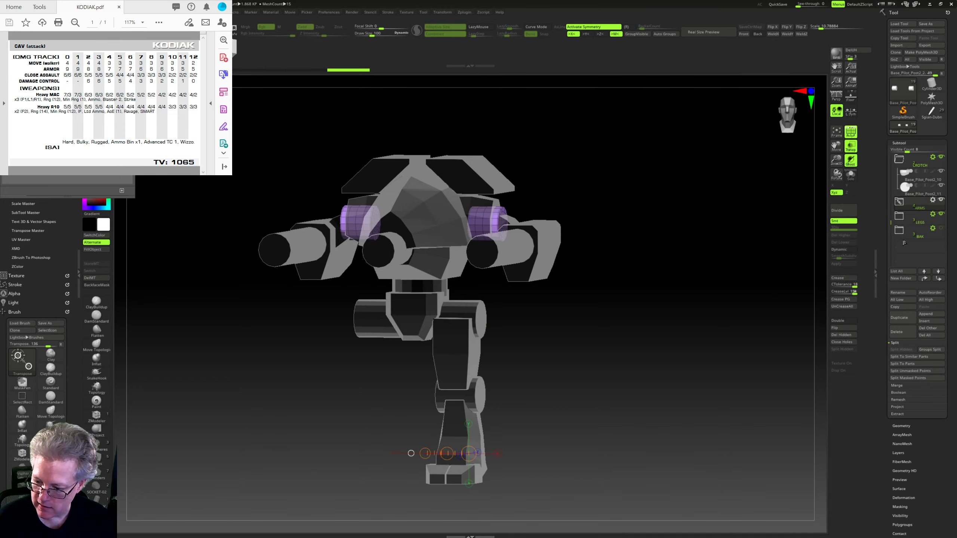
drag(892, 220, 892, 202)
scroll(897, 190, up, 5)
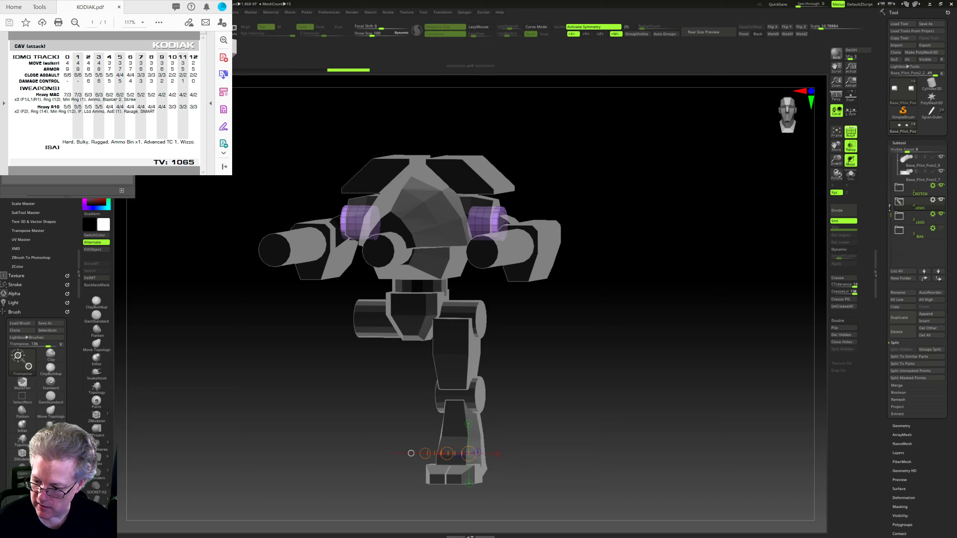
click(917, 165)
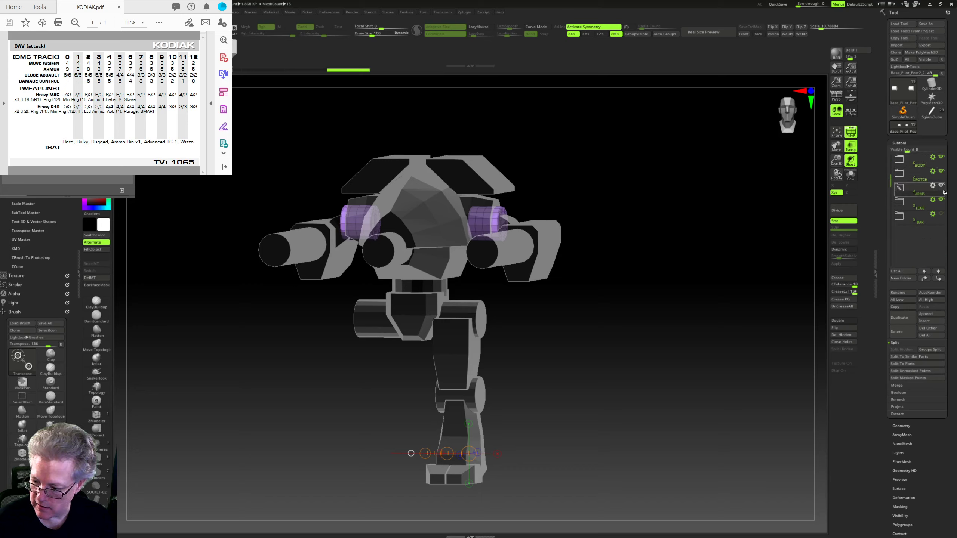
Step: Mirror and weld the thigh, shin and foot subtools in the LEGS folder across X to create the opposite leg
click(925, 202)
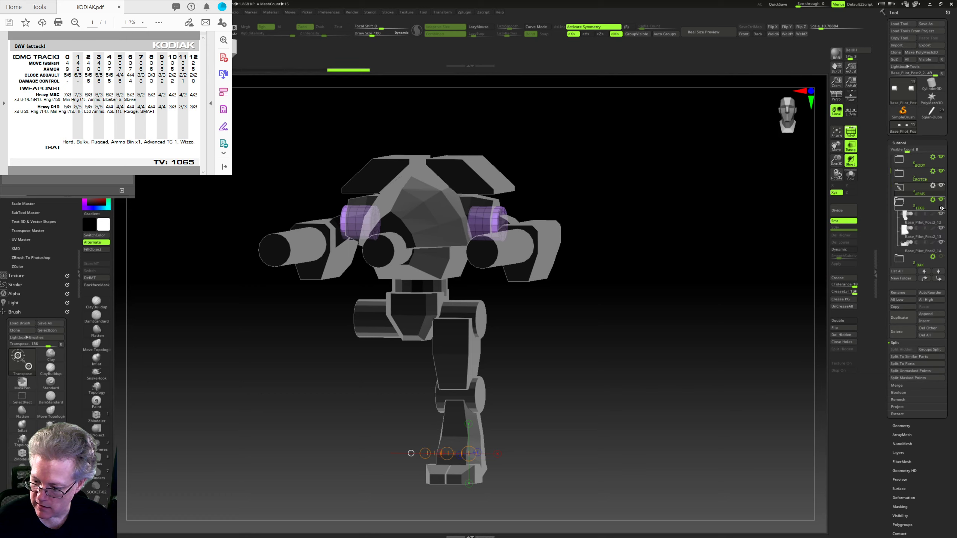
click(936, 221)
drag(757, 353, 739, 355)
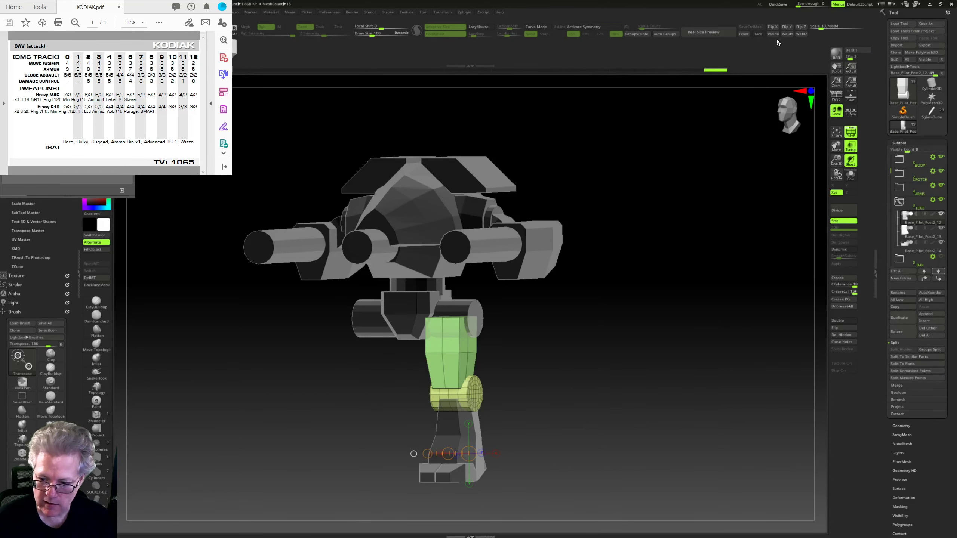
click(921, 232)
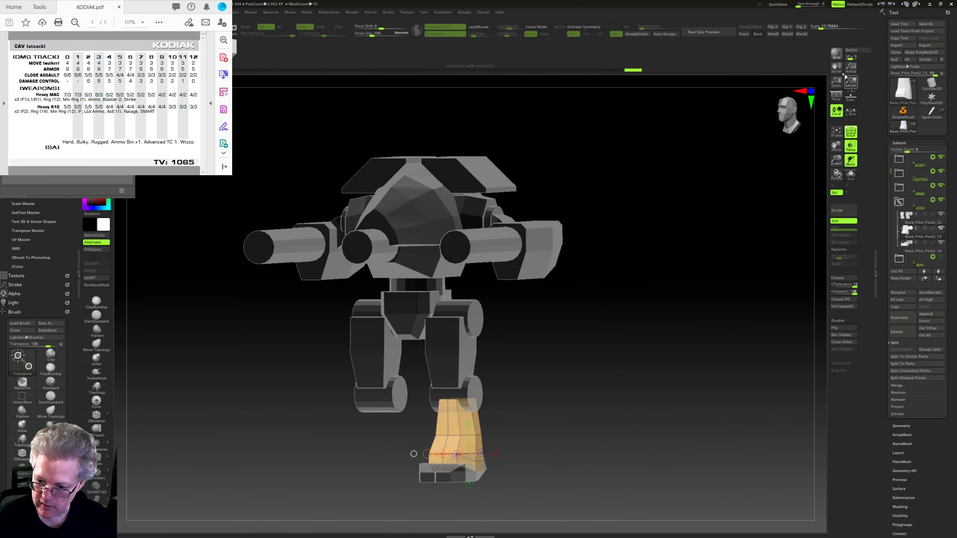
key(ctrl+shift+x)
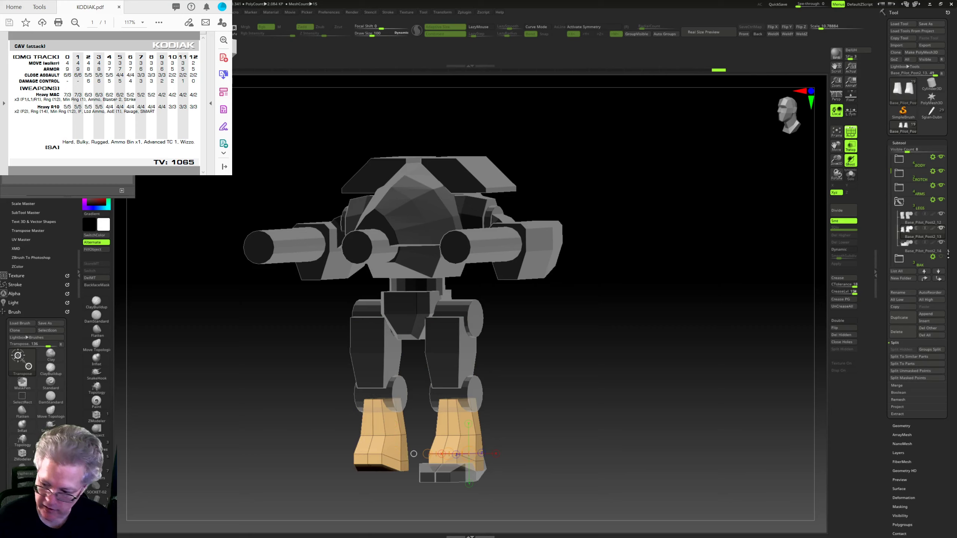
click(921, 248)
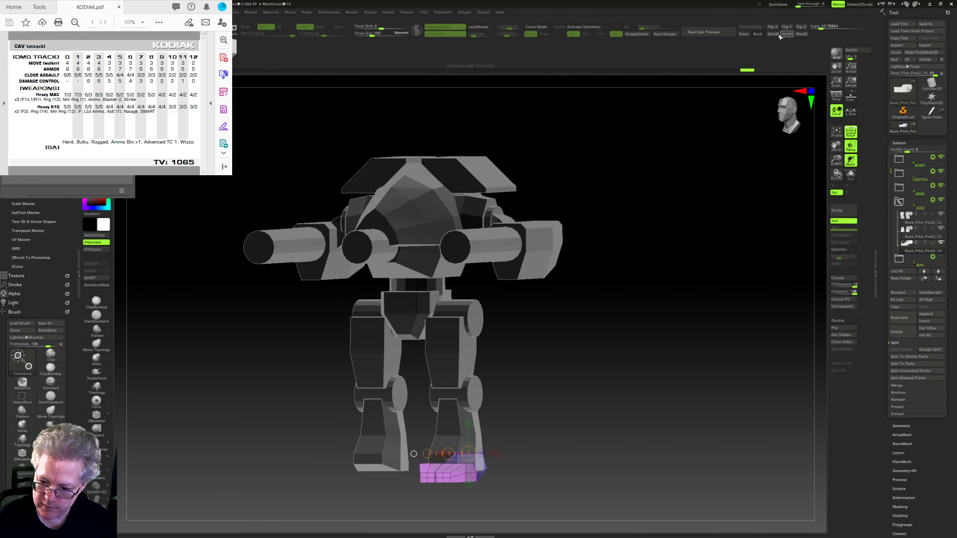
key(ctrl+shift+x)
shift+drag(682, 347, 779, 247)
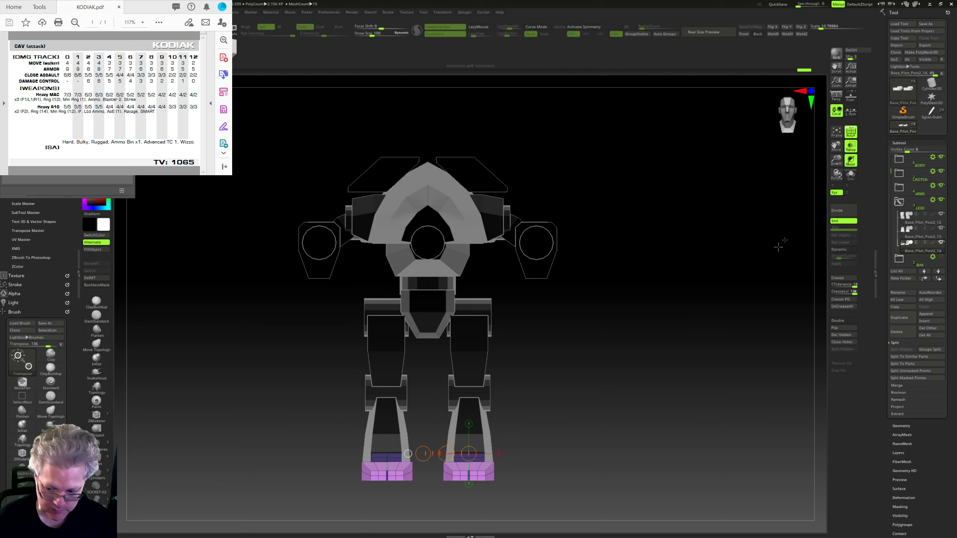
Step: Turn off the polyframe and transparency display and collapse the LEGS folder
click(851, 136)
click(851, 147)
mouse_move(763, 281)
right_down()
mouse_move(690, 326)
mouse_move(696, 283)
mouse_move(678, 367)
mouse_move(635, 359)
mouse_move(640, 343)
right_up()
click(904, 200)
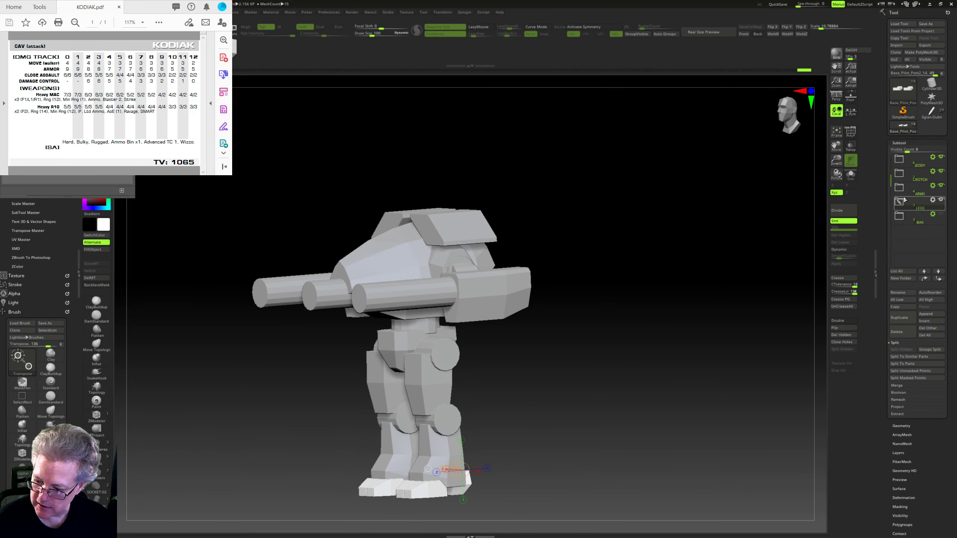
Step: Examine the assembled mech's proportions from the front and from three-quarter views
mouse_move(721, 294)
right_down()
mouse_move(724, 323)
mouse_move(689, 340)
mouse_move(690, 296)
mouse_move(674, 307)
right_up()
key(q)
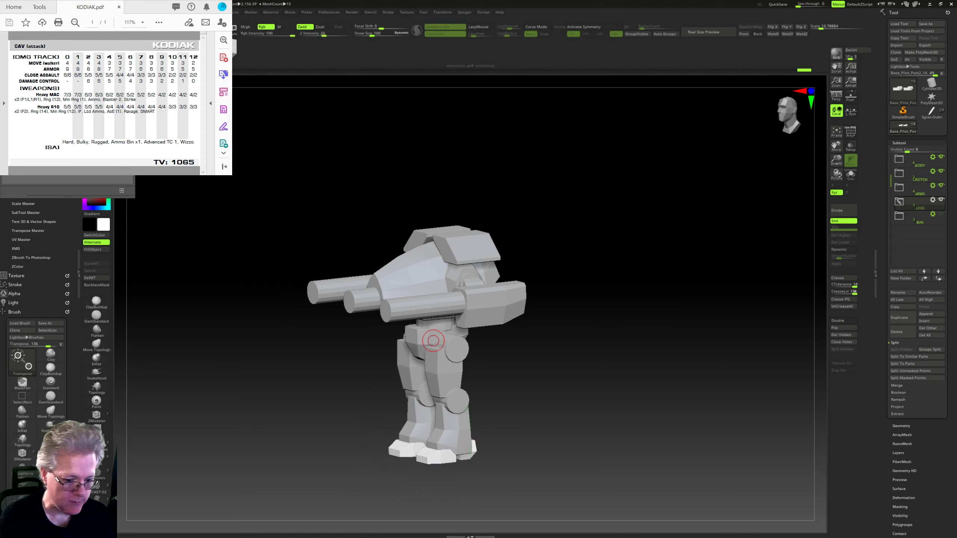
ctrl+right_drag(637, 226, 639, 268)
alt+right_drag(639, 268, 668, 299)
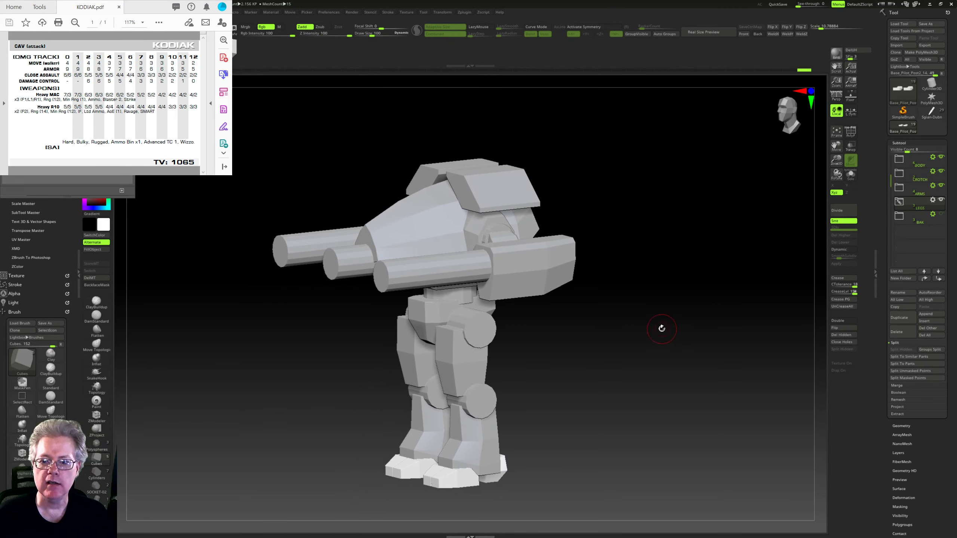
mouse_move(644, 345)
mouse_down()
mouse_move(675, 346)
mouse_move(607, 381)
mouse_move(637, 353)
mouse_move(592, 354)
mouse_up()
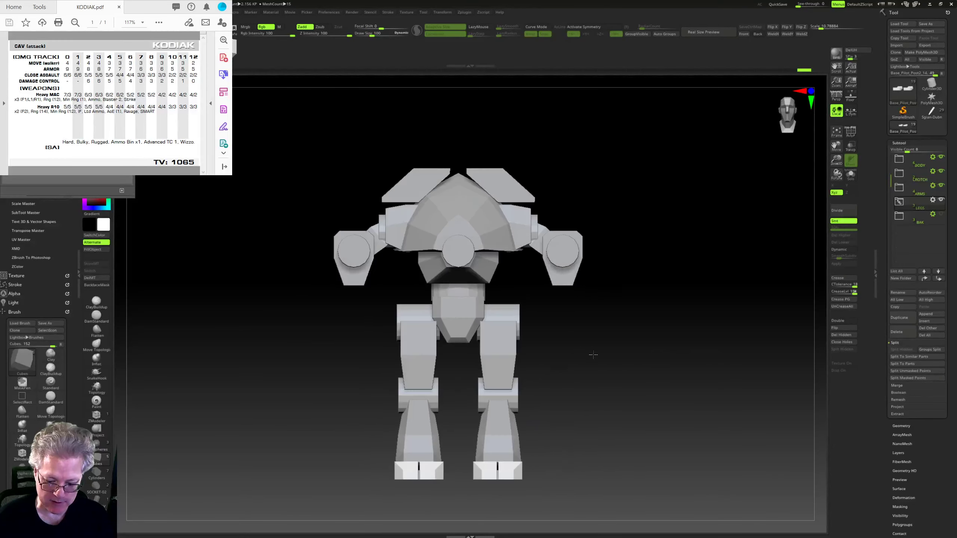
ctrl+right_drag(613, 372, 611, 353)
mouse_move(612, 353)
alt+right_down()
mouse_move(617, 319)
mouse_move(598, 342)
mouse_move(620, 329)
mouse_move(622, 360)
alt+right_up()
alt+right_drag(622, 360, 624, 381)
mouse_move(625, 381)
mouse_down()
mouse_move(643, 372)
mouse_move(640, 388)
mouse_up()
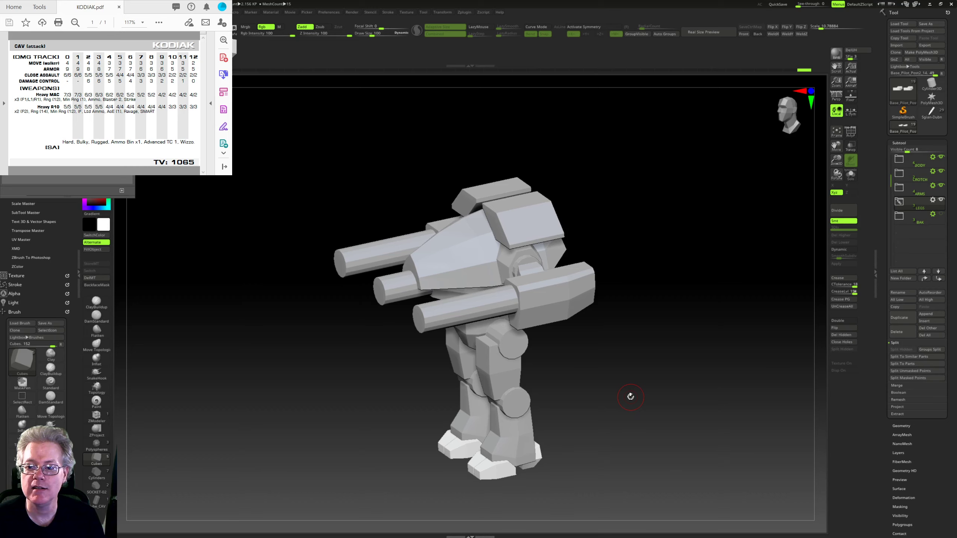
right_drag(642, 394, 624, 380)
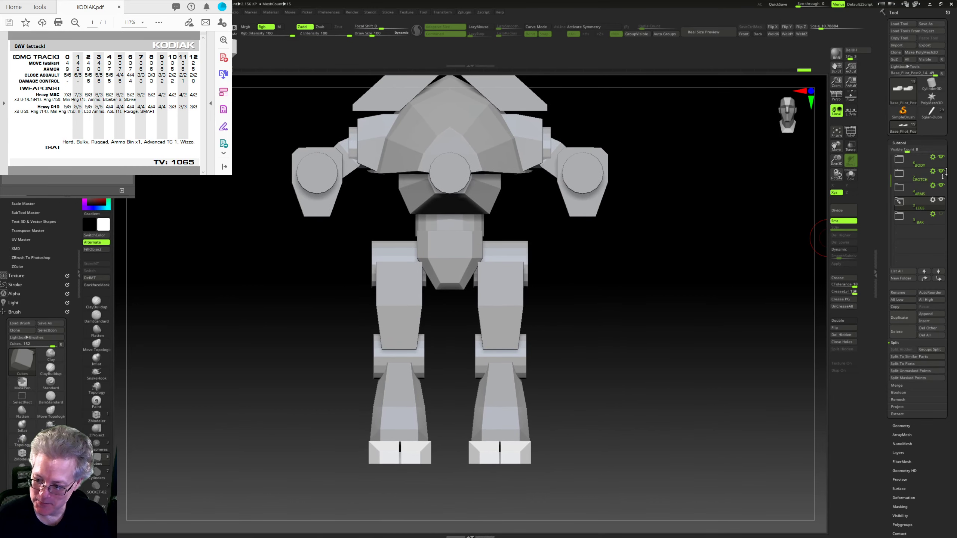
drag(892, 178, 891, 154)
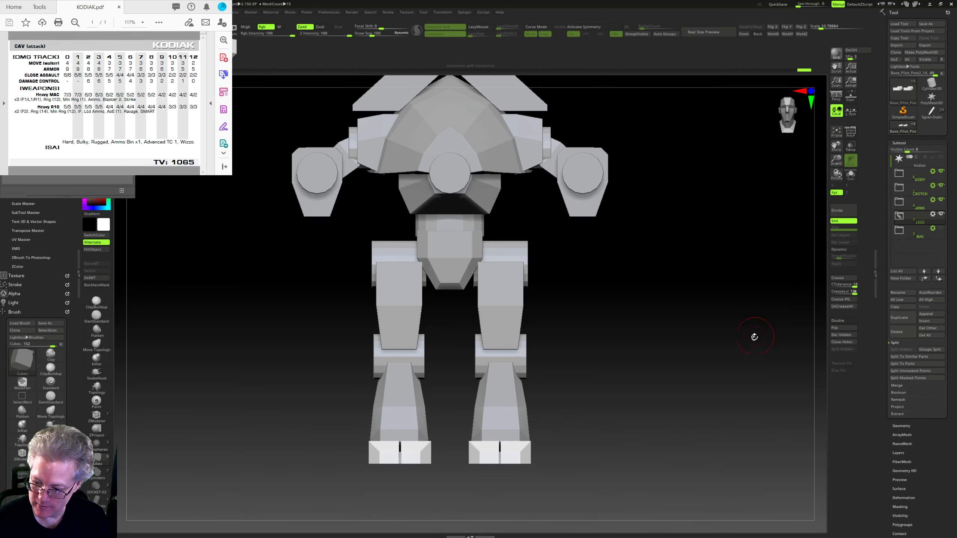
right_drag(754, 337, 711, 322)
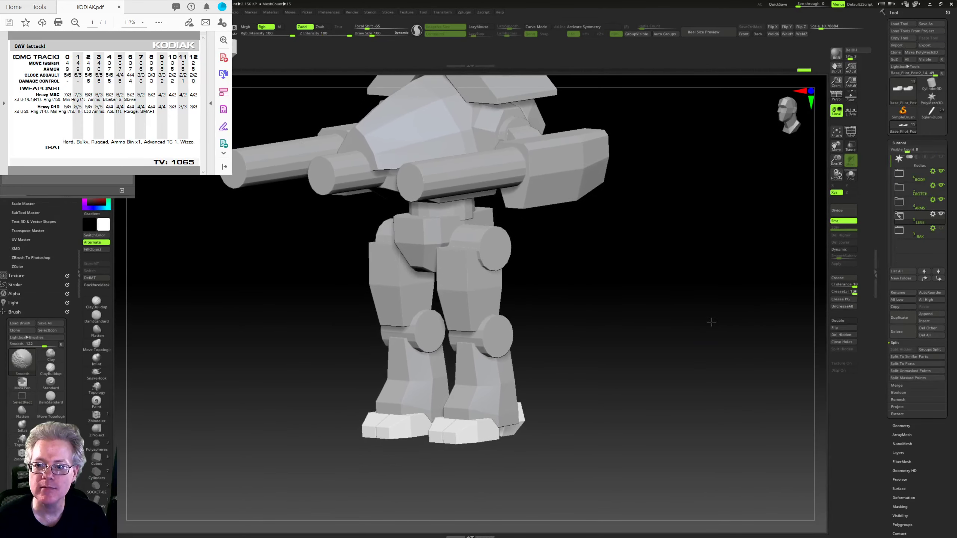
drag(711, 322, 713, 328)
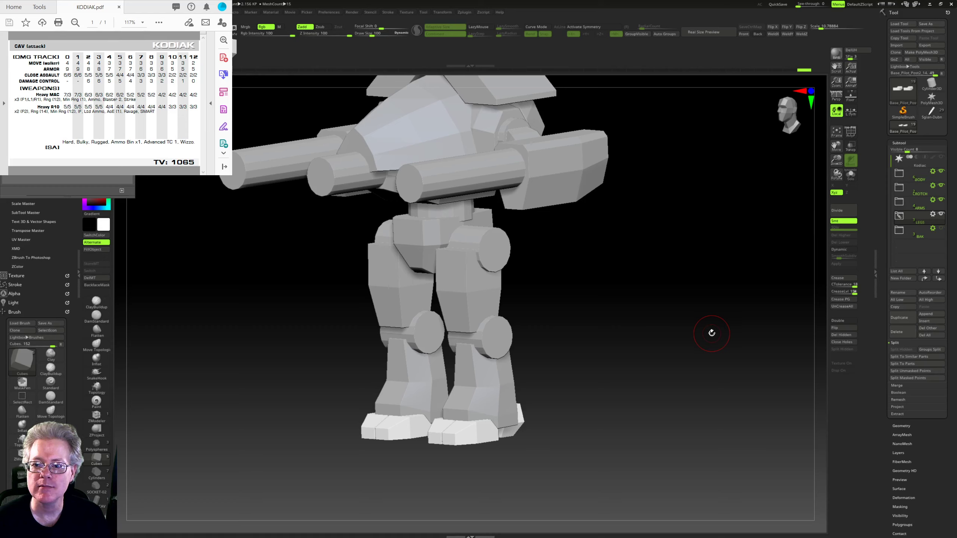
mouse_move(717, 333)
mouse_down()
mouse_move(694, 374)
mouse_move(685, 369)
mouse_move(692, 383)
mouse_move(629, 354)
mouse_move(685, 350)
mouse_up()
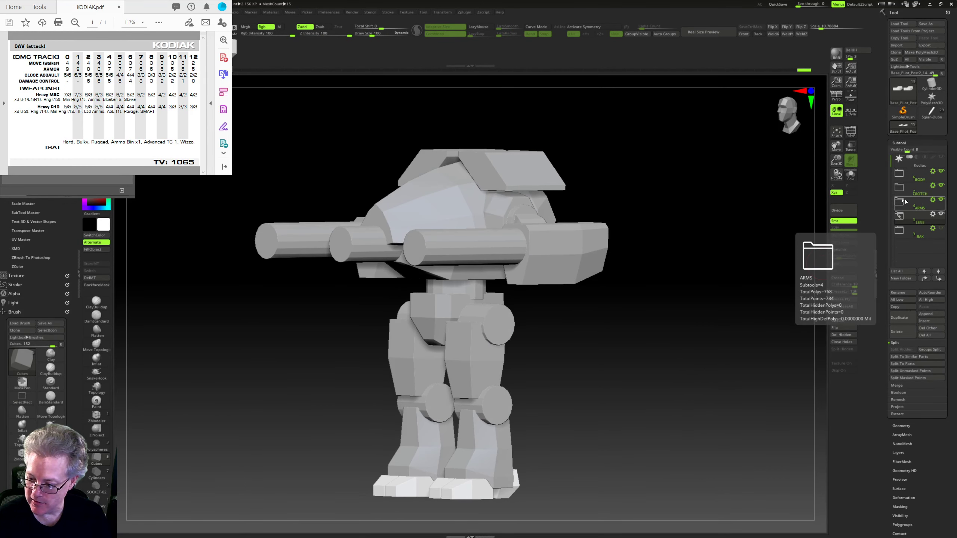
Step: Select the arm gun barrels in the ARMS folder and slide them slightly backward into the forearms in side view
click(941, 220)
mouse_move(909, 227)
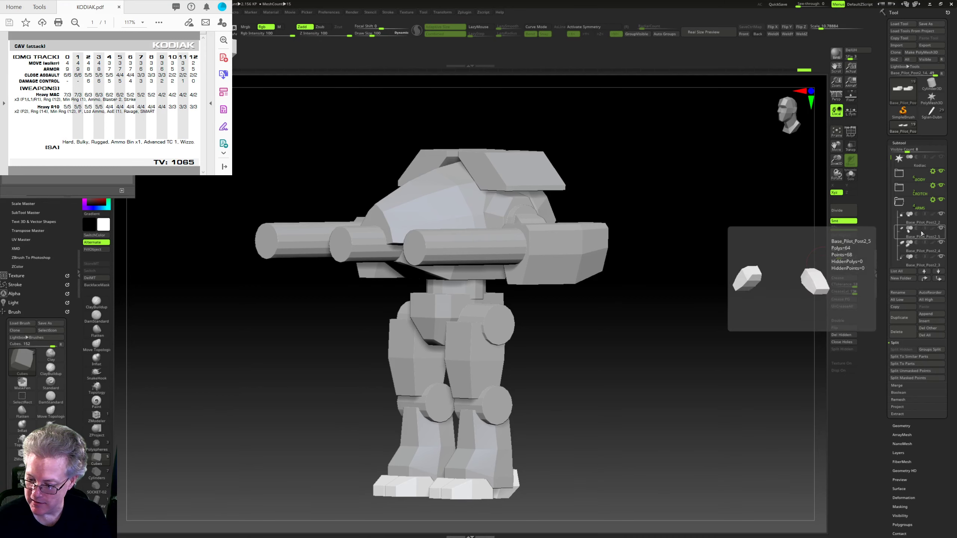
click(921, 262)
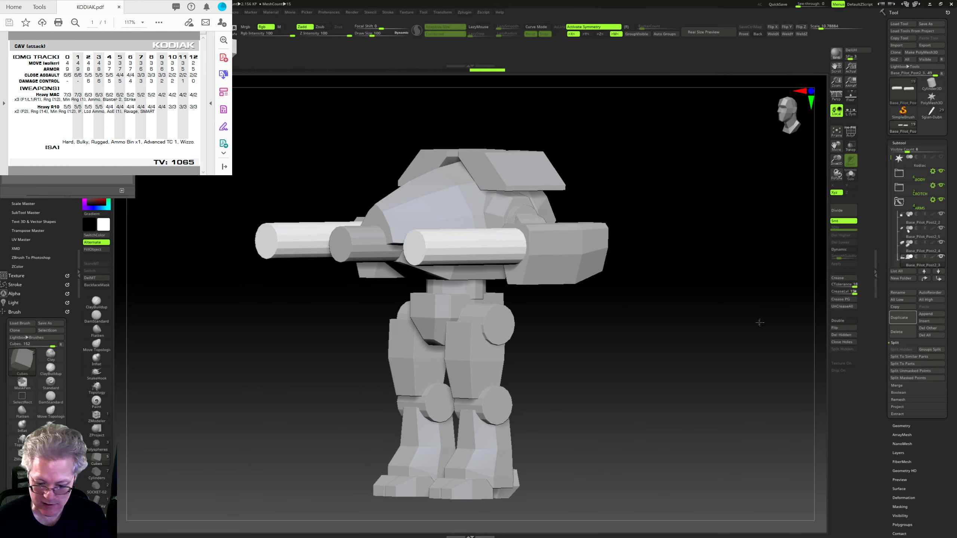
shift+drag(759, 322, 725, 225)
key(w)
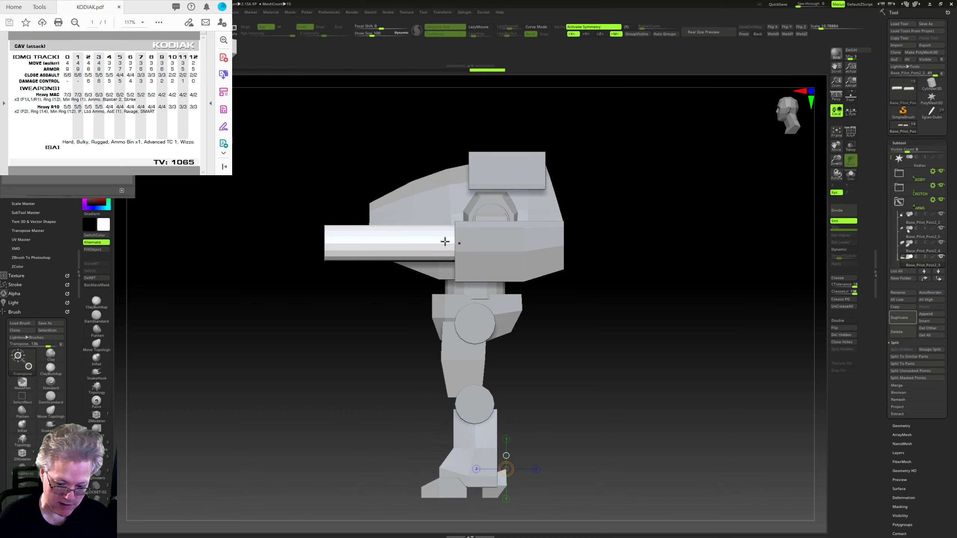
drag(444, 241, 639, 244)
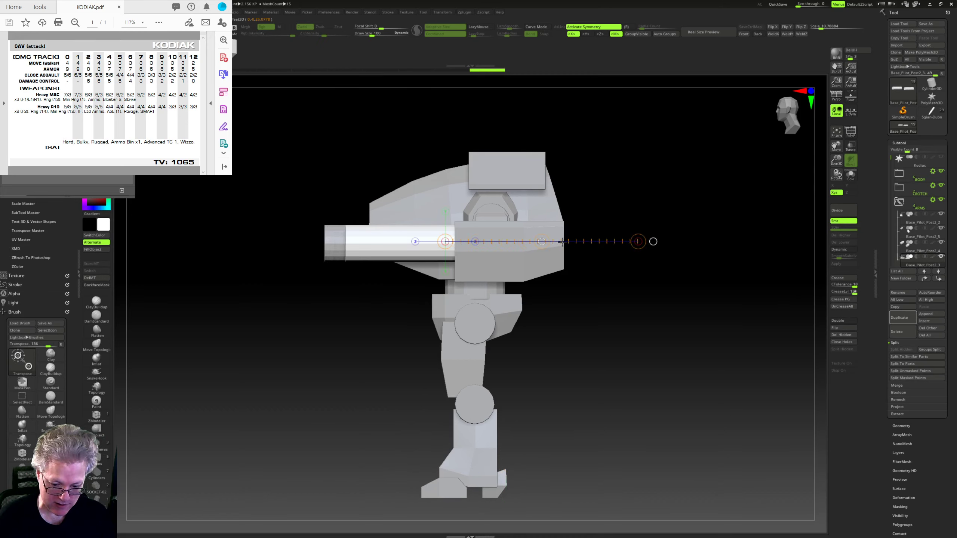
mouse_move(647, 185)
mouse_down()
mouse_move(643, 277)
mouse_move(658, 198)
mouse_move(632, 239)
mouse_move(632, 251)
mouse_move(656, 259)
mouse_move(647, 300)
mouse_move(678, 289)
mouse_move(645, 315)
mouse_move(657, 344)
mouse_move(640, 385)
mouse_up()
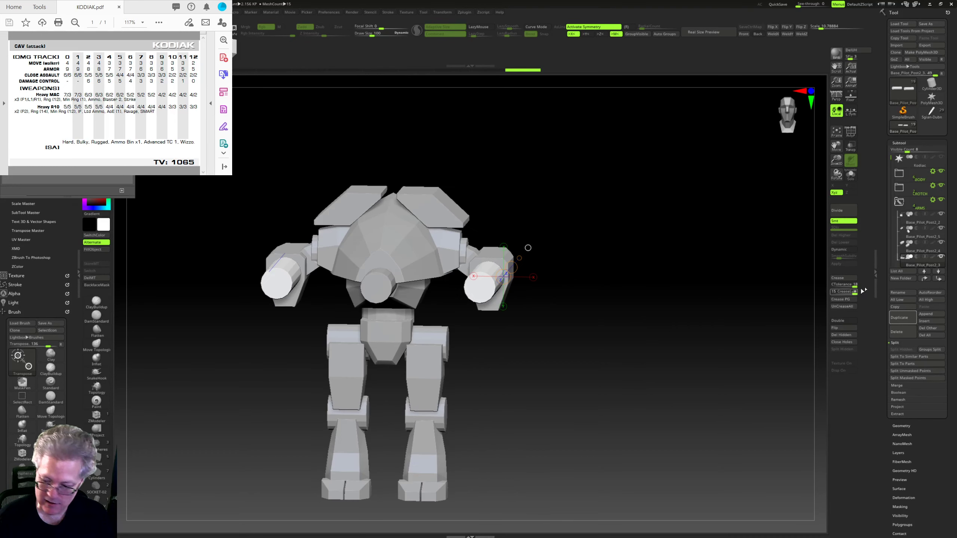
Step: Try to reposition the thigh and knee subtool sideways in front view with a horizontal transpose line
scroll(898, 169, down, 3)
click(899, 160)
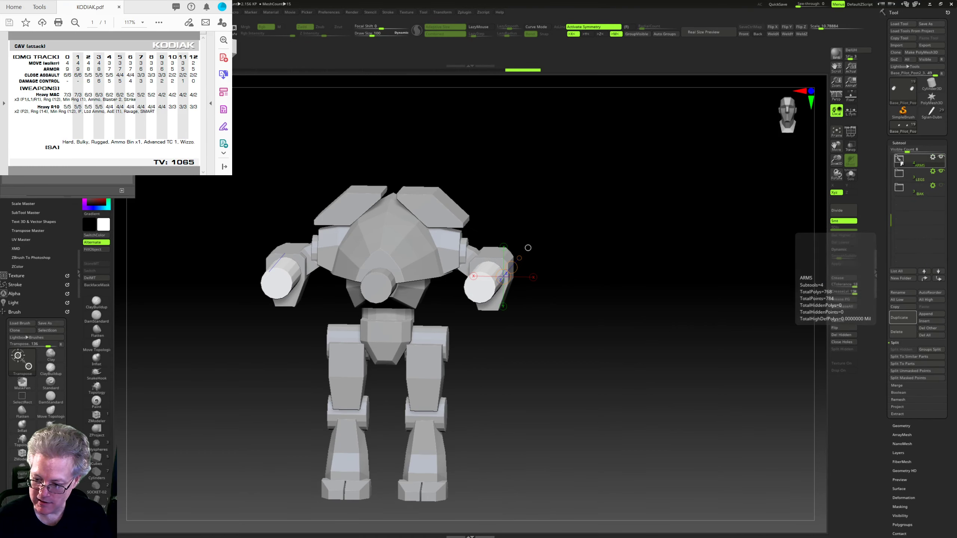
click(899, 175)
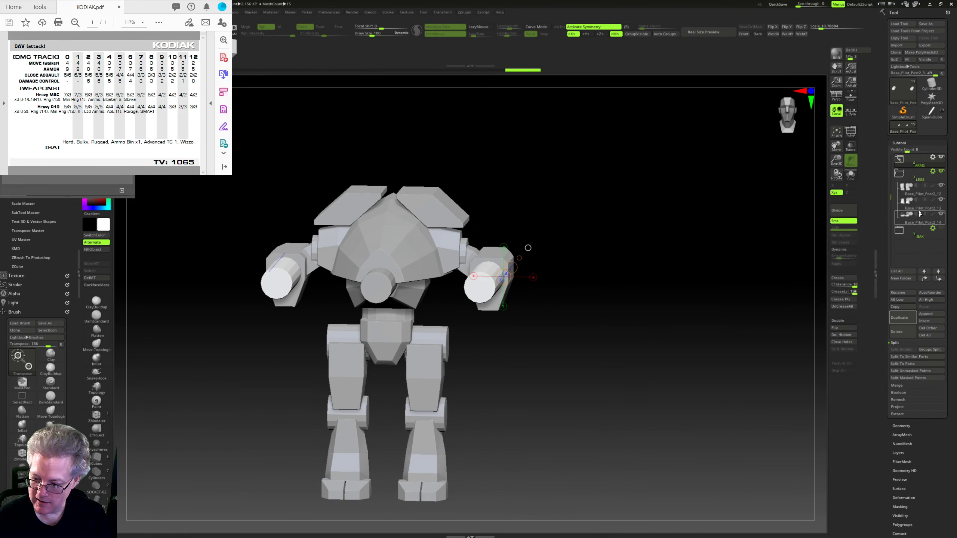
click(920, 195)
shift+drag(795, 286, 709, 349)
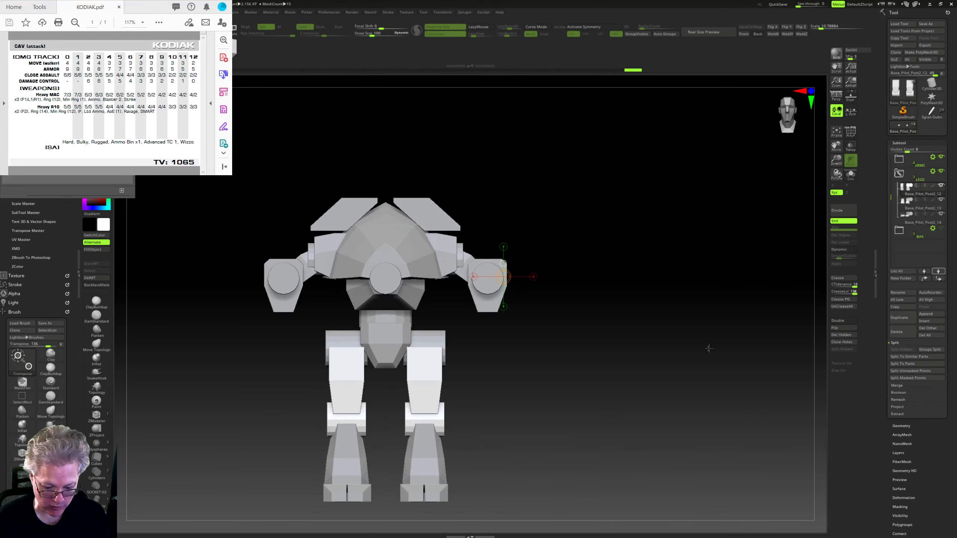
ctrl+right_drag(709, 348, 723, 338)
key(w)
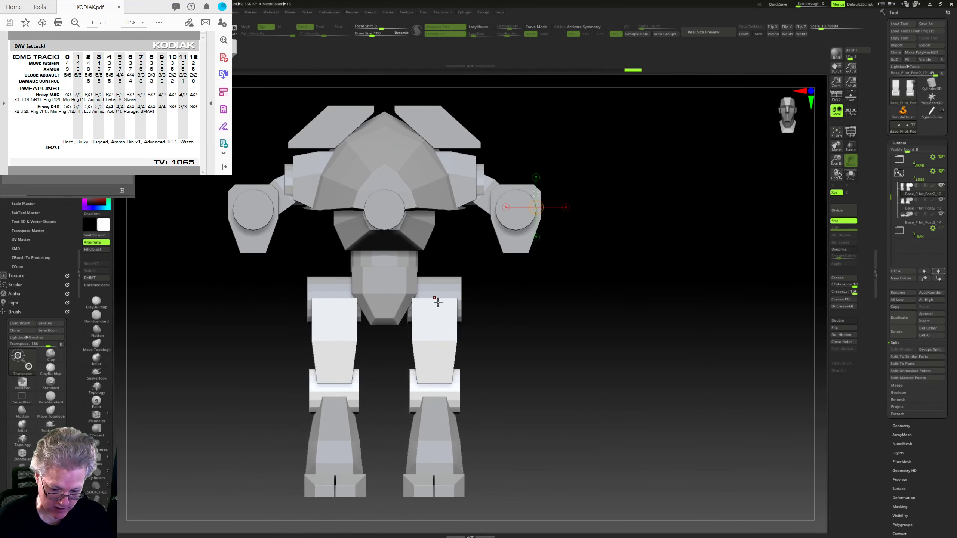
drag(435, 299, 525, 304)
drag(435, 299, 493, 296)
drag(554, 320, 766, 266)
Step: Try to shift the shin subtool sideways in front view with a transpose line, and undo it
click(922, 204)
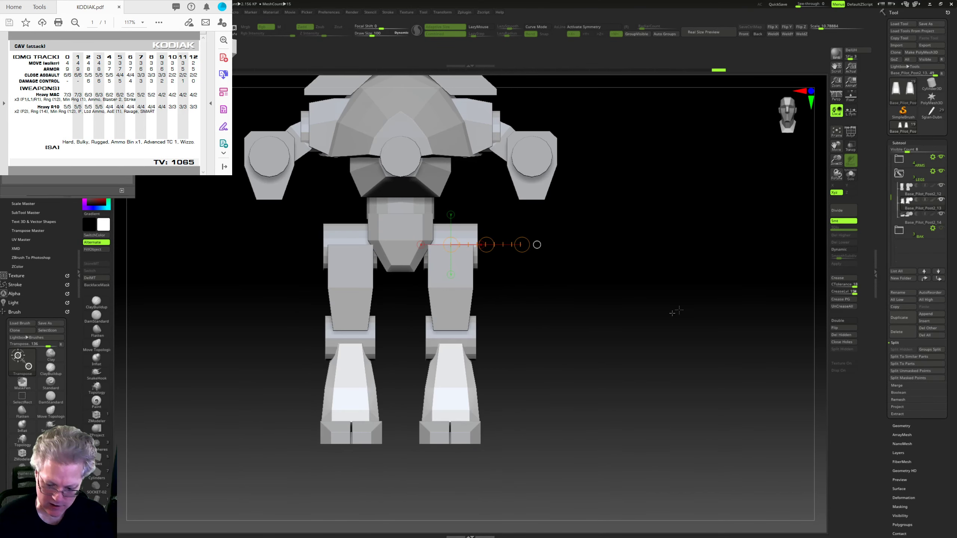
mouse_move(675, 312)
ctrl+shift+right_down()
mouse_move(581, 372)
mouse_move(604, 335)
ctrl+shift+right_up()
drag(473, 394, 591, 392)
mouse_move(591, 393)
mouse_down()
mouse_move(621, 381)
mouse_move(600, 394)
mouse_move(626, 395)
mouse_up()
key(ctrl+z)
Step: Turn on symmetry, polyframe and transparency for the shin subtool and frame it in side view
key(x)
mouse_move(625, 395)
ctrl+right_down()
mouse_move(614, 407)
mouse_move(612, 365)
mouse_move(589, 389)
mouse_move(607, 383)
mouse_move(586, 387)
ctrl+right_up()
ctrl+right_drag(586, 387, 593, 456)
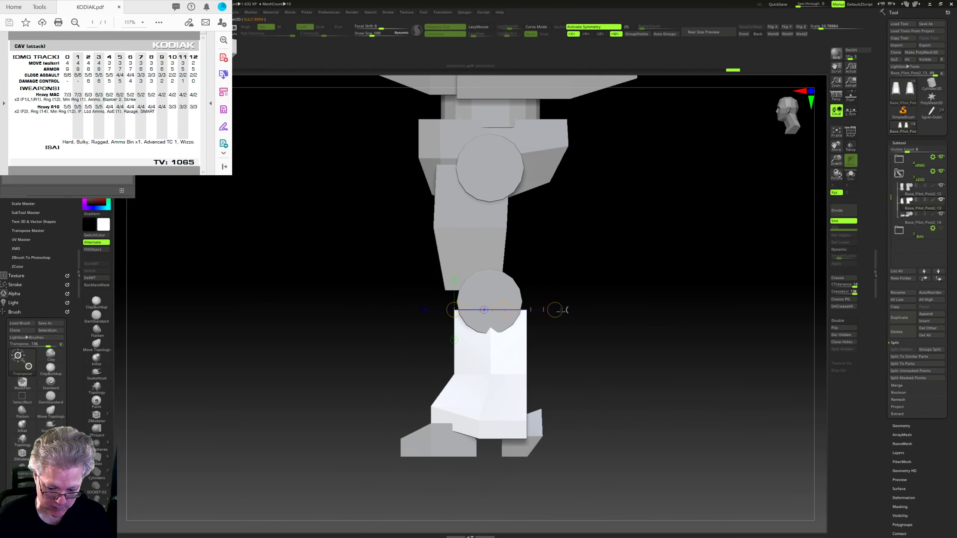
click(850, 132)
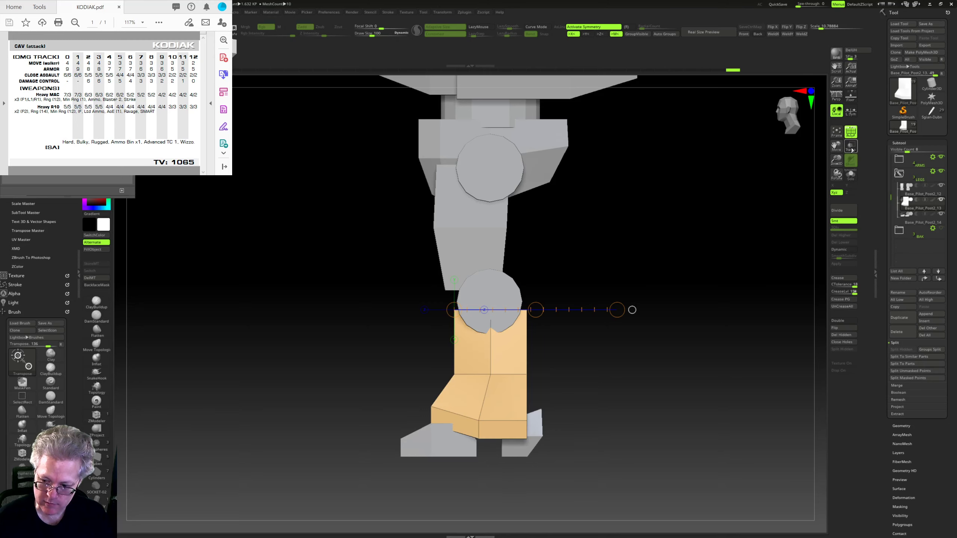
click(850, 146)
ctrl+right_drag(750, 257, 705, 241)
right_drag(671, 270, 572, 270)
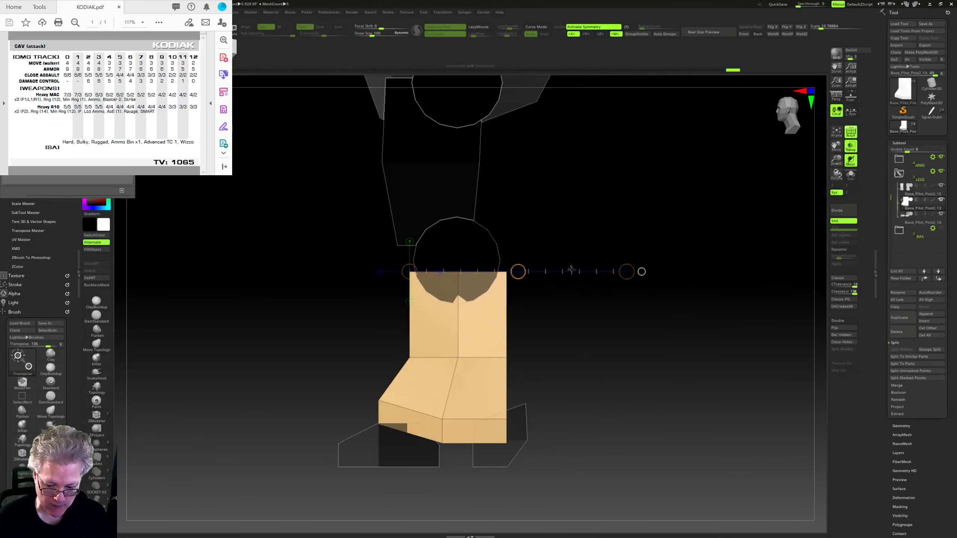
Step: Mask all but the shins' lower rear edge and slide that edge slightly backward in side view
ctrl+drag(549, 242, 486, 308)
ctrl+click(581, 222)
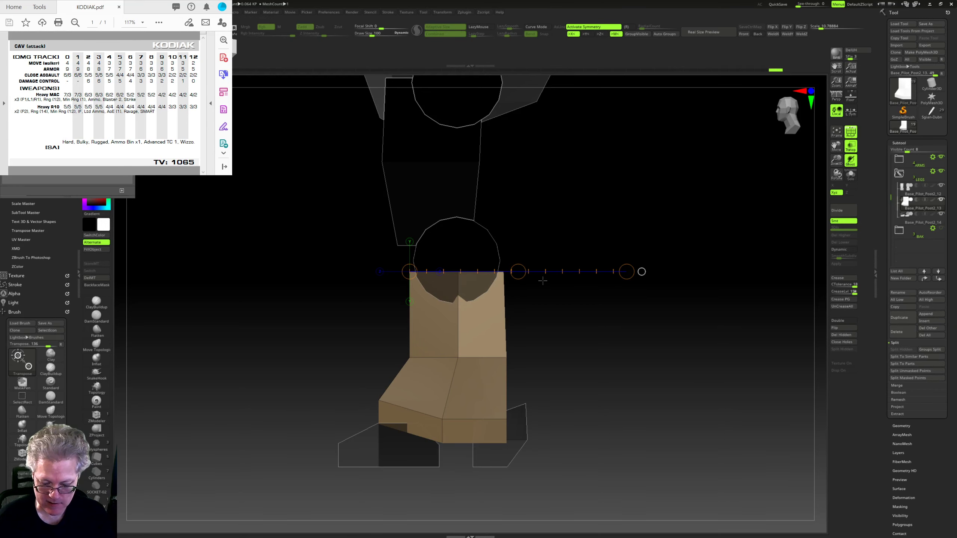
ctrl+drag(546, 308, 557, 325)
ctrl+drag(500, 334, 522, 478)
mouse_move(625, 348)
right_down()
mouse_move(664, 348)
mouse_move(625, 347)
right_up()
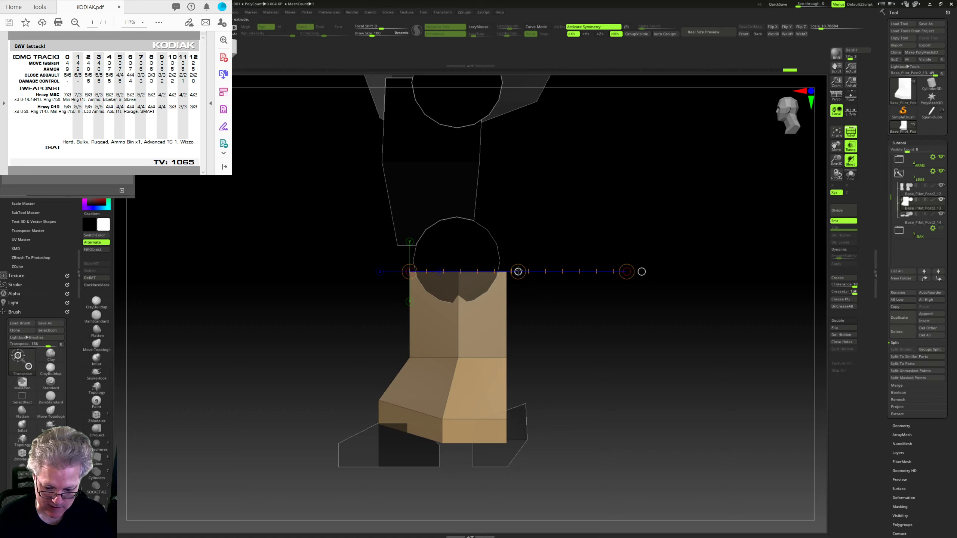
drag(518, 271, 526, 271)
ctrl+drag(547, 309, 558, 324)
right_drag(557, 325, 570, 342)
key(q)
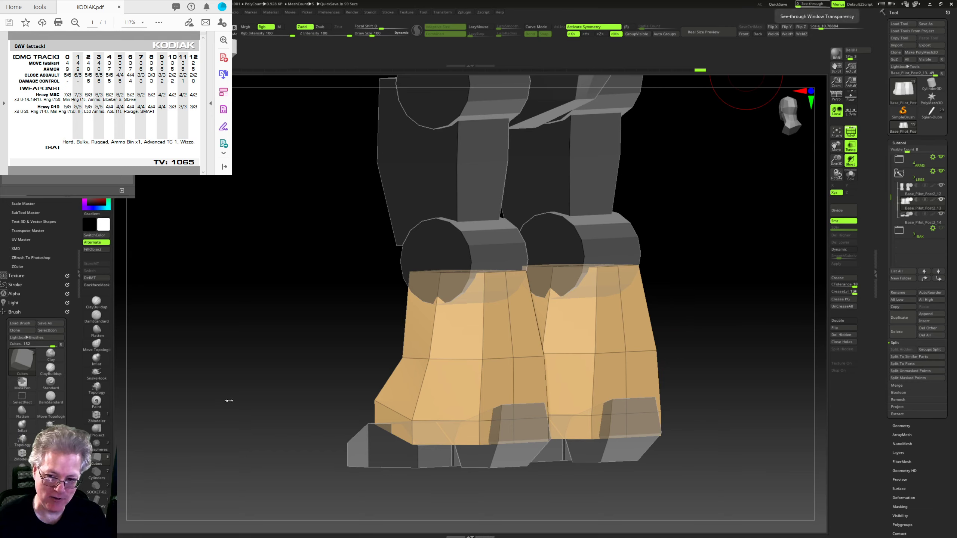
Step: Extrude the rear faces of both shins backward with the ZModeler brush to form calf blocks
mouse_move(722, 332)
alt+mouse_down()
mouse_move(741, 321)
mouse_move(649, 295)
alt+mouse_up()
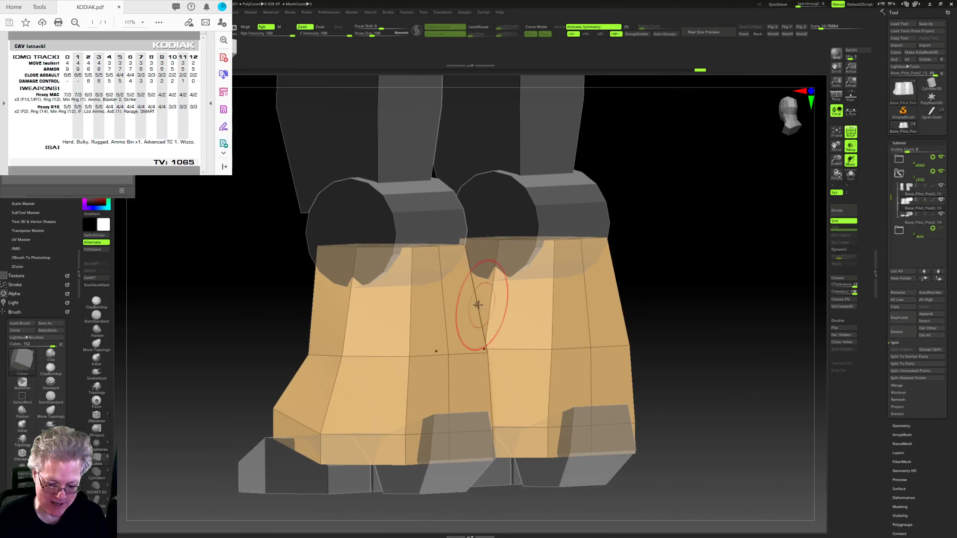
click(98, 419)
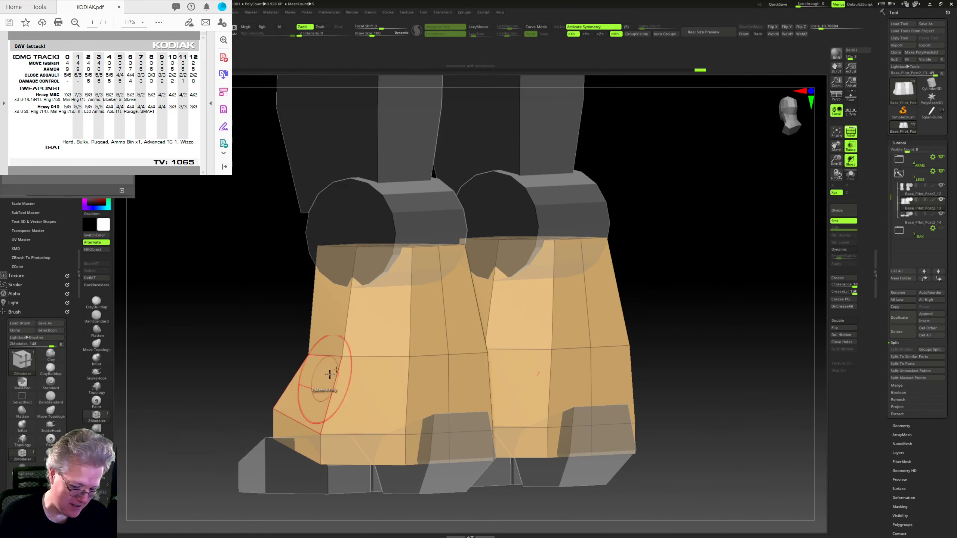
mouse_move(424, 302)
alt+mouse_down()
mouse_move(438, 308)
mouse_move(471, 440)
alt+mouse_up()
drag(729, 327, 620, 306)
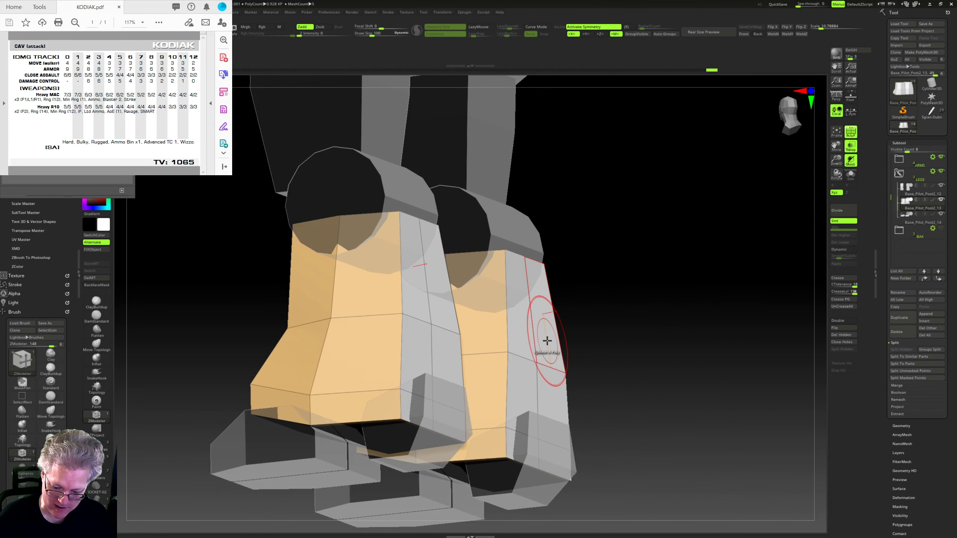
drag(547, 341, 667, 317)
Step: Mask everything except the extruded calves' rear face and shrink that face vertically toward its top edge
mouse_move(582, 215)
ctrl+mouse_down()
mouse_move(643, 524)
mouse_move(744, 342)
ctrl+mouse_up()
ctrl+click(740, 358)
key(w)
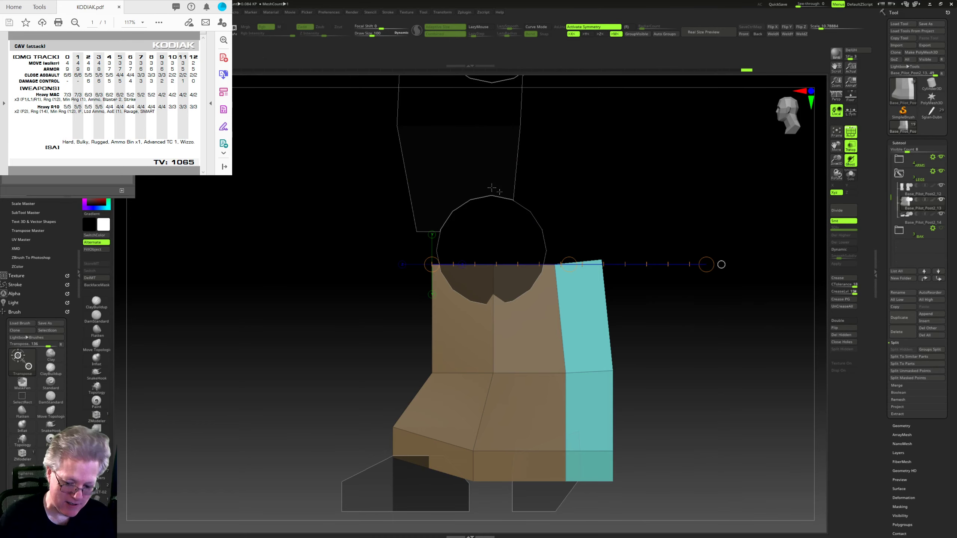
drag(602, 260, 601, 462)
shift+drag(712, 415, 651, 410)
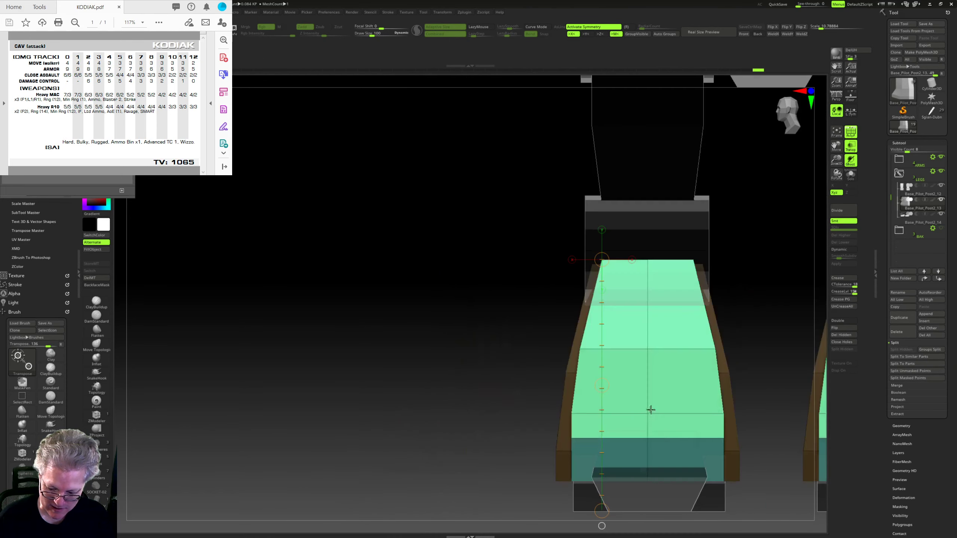
Step: Scale the calves' rear face narrower in back view, and narrow its upper section further with a mask
drag(647, 349, 676, 350)
drag(771, 349, 719, 350)
mouse_move(755, 319)
mouse_down()
mouse_move(740, 322)
mouse_move(806, 297)
mouse_up()
mouse_move(774, 265)
ctrl+mouse_down()
mouse_move(620, 292)
mouse_move(610, 216)
ctrl+mouse_up()
ctrl+click(690, 181)
shift+drag(690, 180, 565, 185)
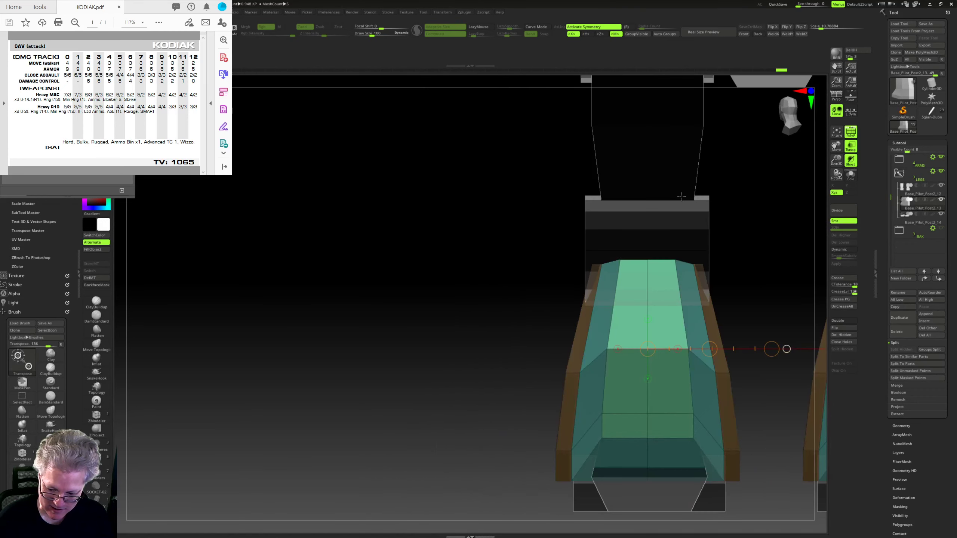
drag(757, 321, 540, 355)
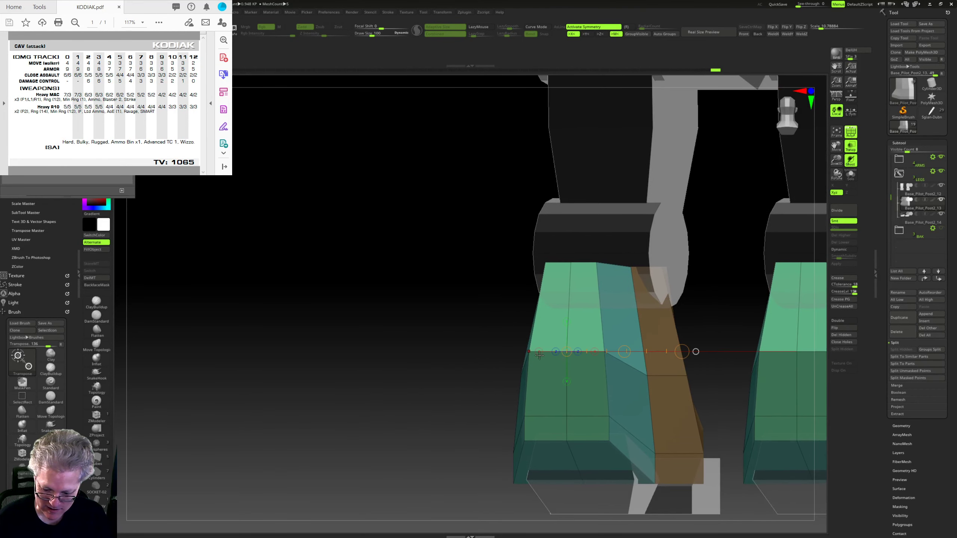
drag(450, 351, 463, 363)
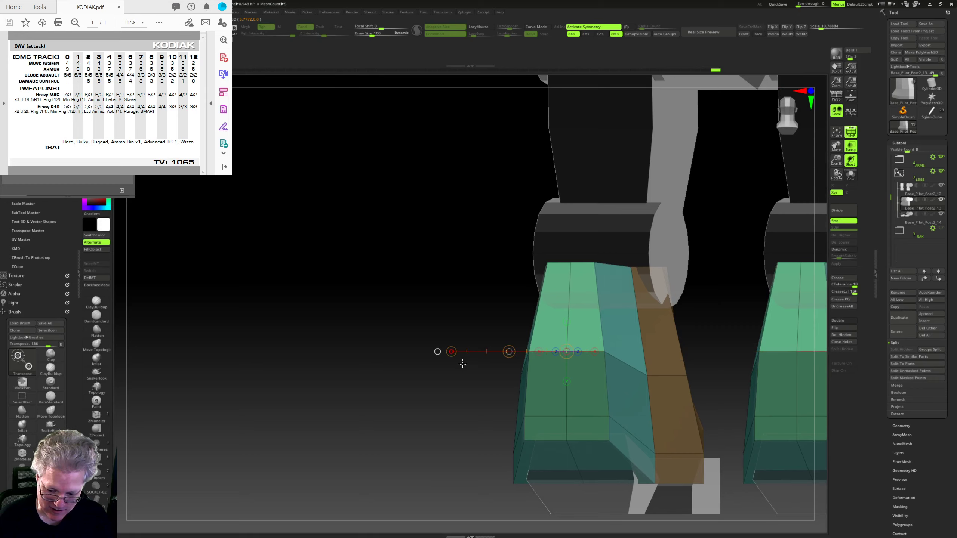
Step: Mask the upper part of the calves' rear face and adjust the lower section's width with a transpose line
mouse_move(453, 415)
mouse_down()
mouse_move(419, 476)
mouse_move(588, 445)
mouse_up()
mouse_move(626, 385)
ctrl+mouse_down()
mouse_move(609, 372)
mouse_move(601, 470)
ctrl+mouse_up()
ctrl+click(672, 413)
shift+drag(672, 413, 529, 480)
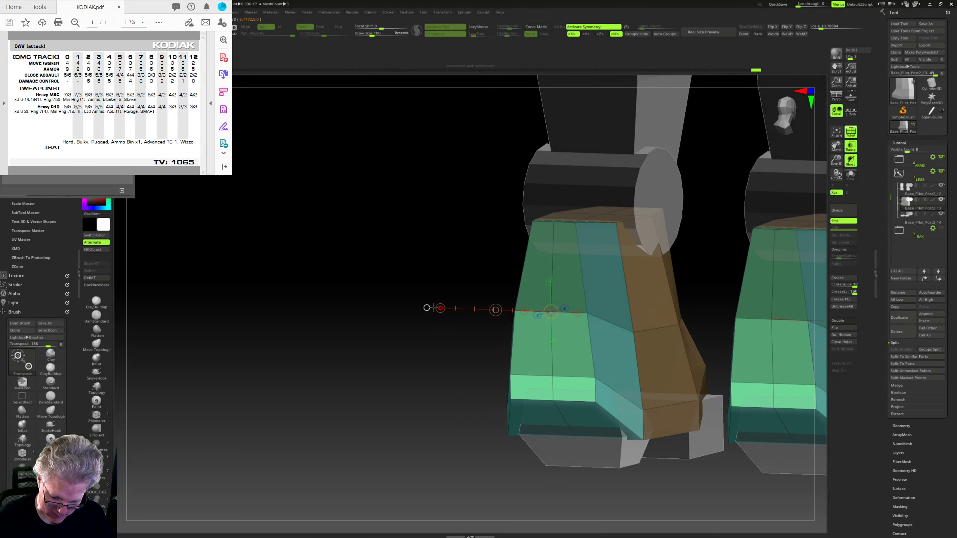
mouse_move(529, 480)
mouse_down()
mouse_move(538, 501)
mouse_move(520, 496)
mouse_move(645, 382)
mouse_move(601, 422)
mouse_up()
Step: Unmask only the calves' upper rear edge and pull it down and forward into a slope in side view
alt+drag(630, 385, 624, 408)
alt+drag(581, 327, 564, 335)
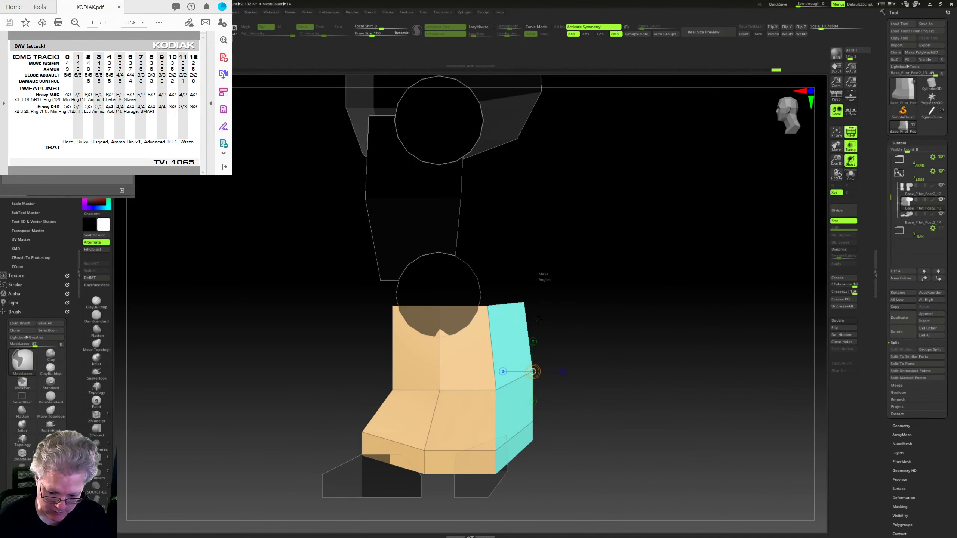
ctrl+click(548, 236)
key(w)
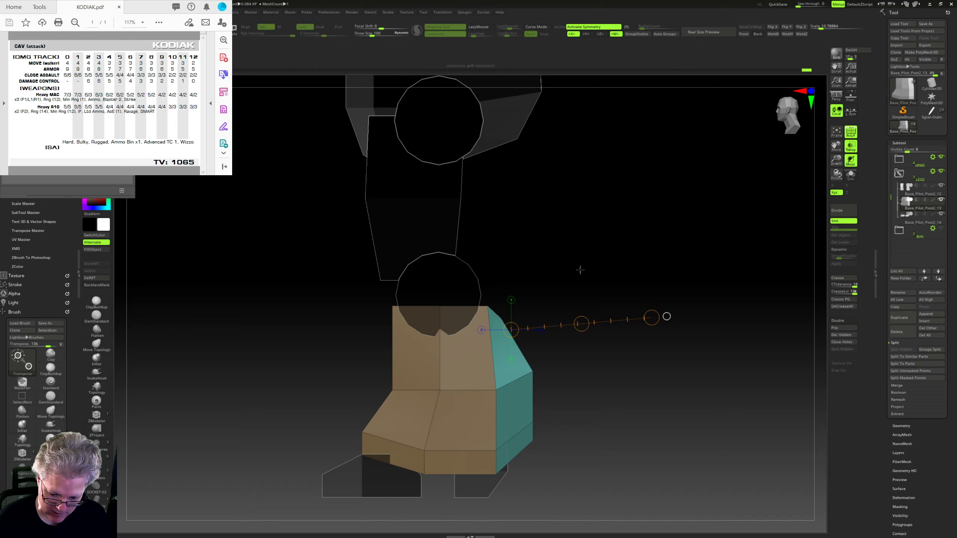
shift+drag(640, 302, 578, 295)
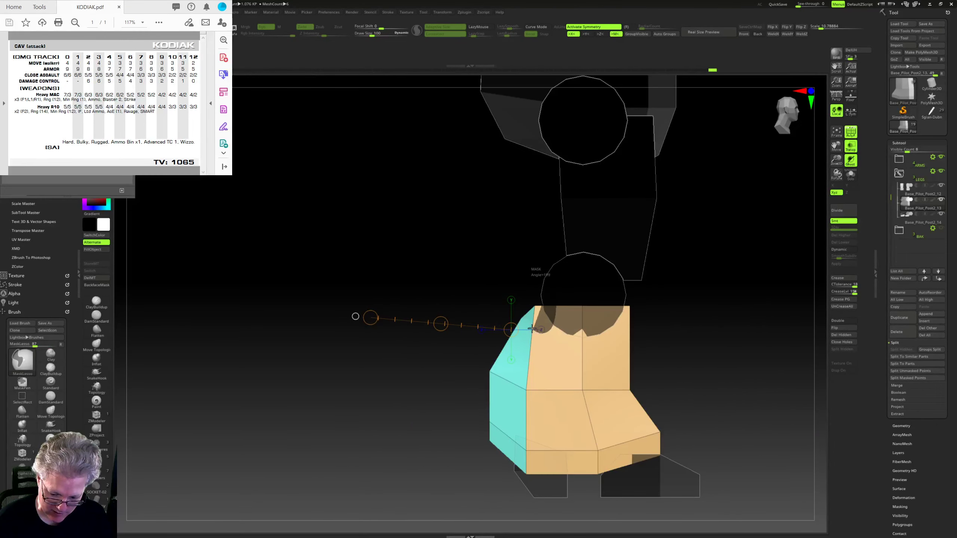
Step: Move the calves' upper rear edge further forward and adjust its width from behind
ctrl+click(531, 228)
mouse_move(530, 227)
mouse_down()
mouse_move(627, 251)
mouse_move(550, 319)
mouse_up()
drag(442, 328, 516, 331)
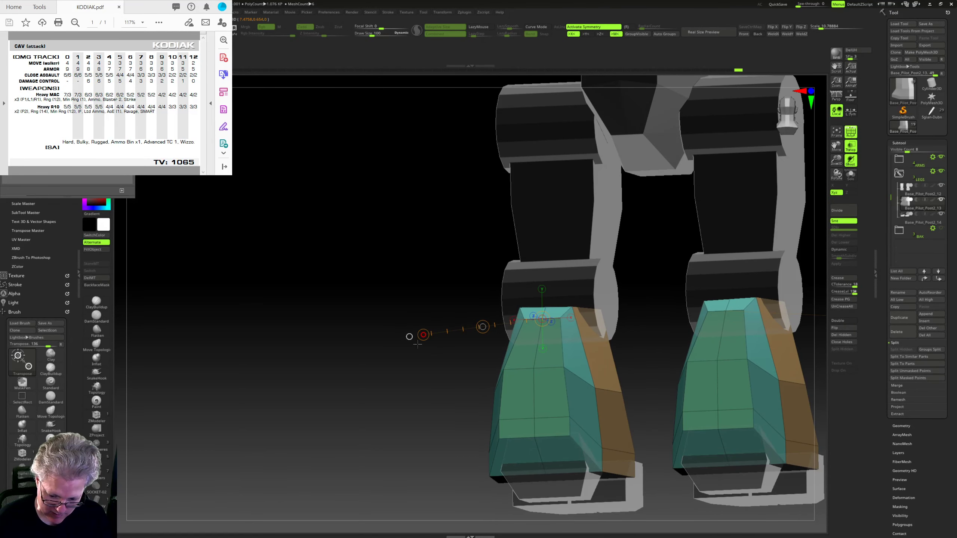
shift+drag(405, 380, 603, 294)
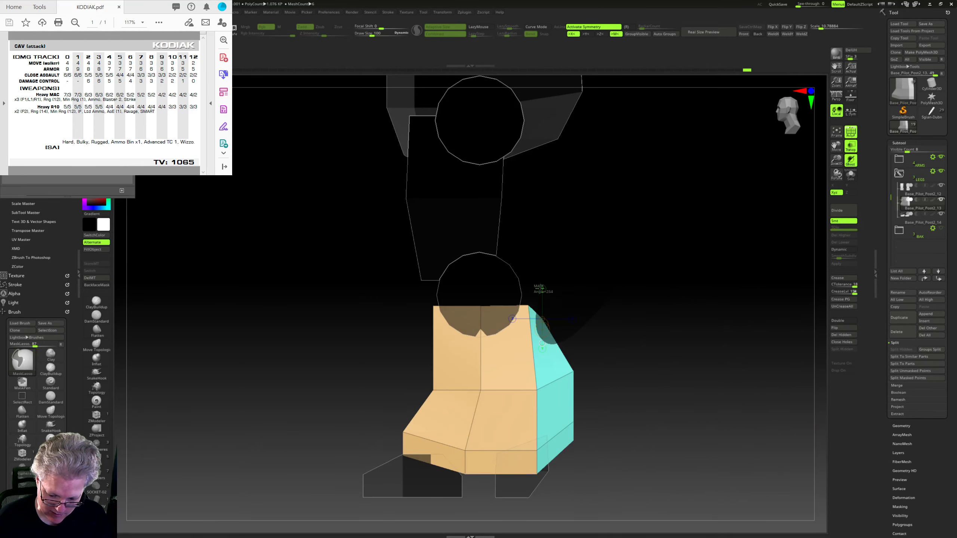
mouse_move(541, 289)
ctrl+mouse_down()
mouse_move(622, 242)
mouse_move(468, 339)
mouse_move(429, 392)
mouse_move(430, 375)
mouse_move(410, 373)
mouse_move(410, 396)
mouse_move(426, 373)
ctrl+mouse_up()
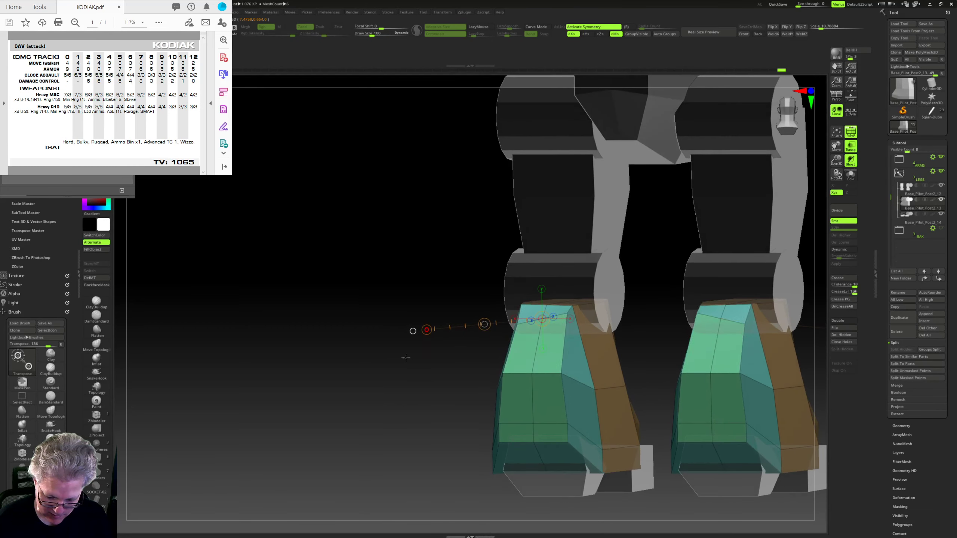
mouse_move(408, 358)
ctrl+mouse_down()
mouse_move(430, 377)
mouse_move(613, 344)
mouse_move(574, 321)
mouse_move(580, 339)
mouse_move(514, 321)
ctrl+mouse_up()
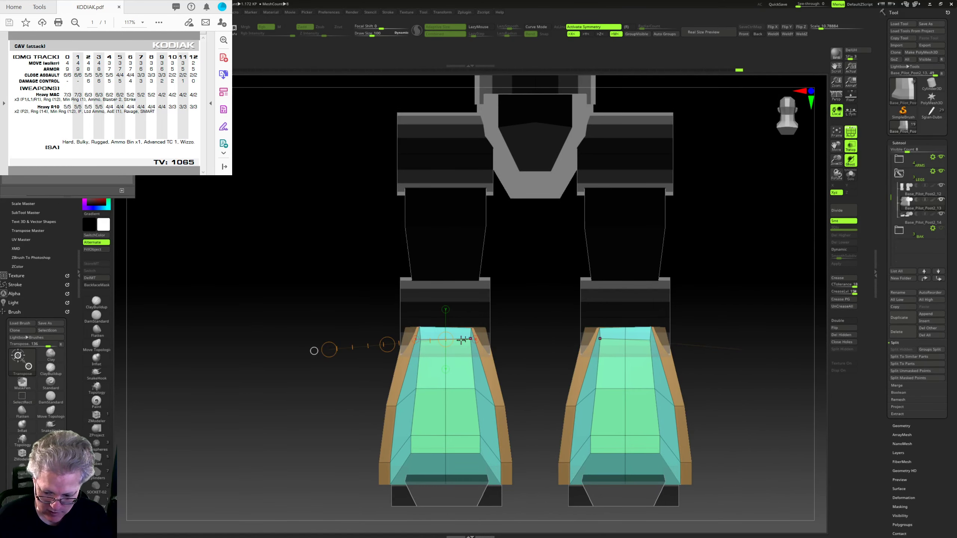
Step: Clip the tops of both shins flat with horizontal ClipCurve lines in back view
ctrl+right_drag(461, 340, 488, 423)
ctrl+right_drag(546, 347, 545, 294)
key(q)
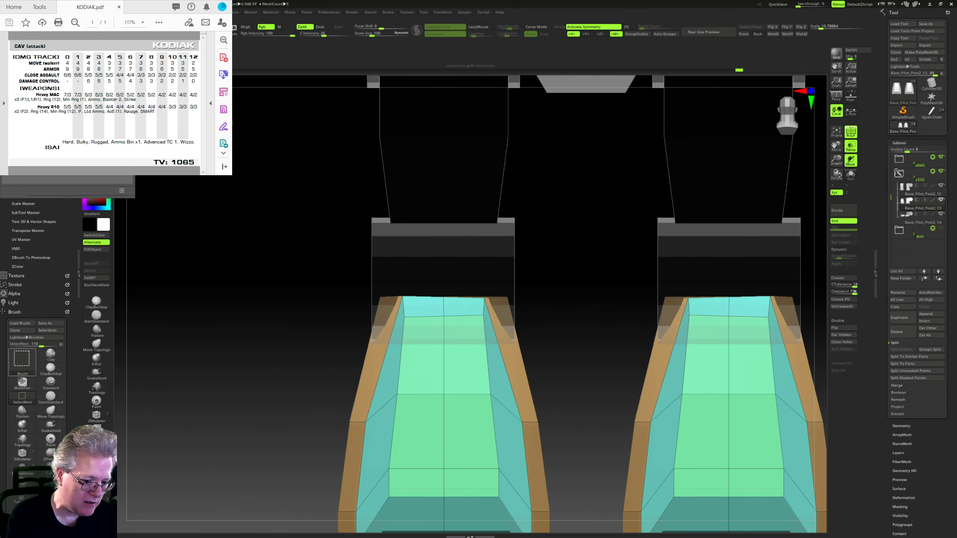
ctrl+shift+click(22, 360)
click(192, 91)
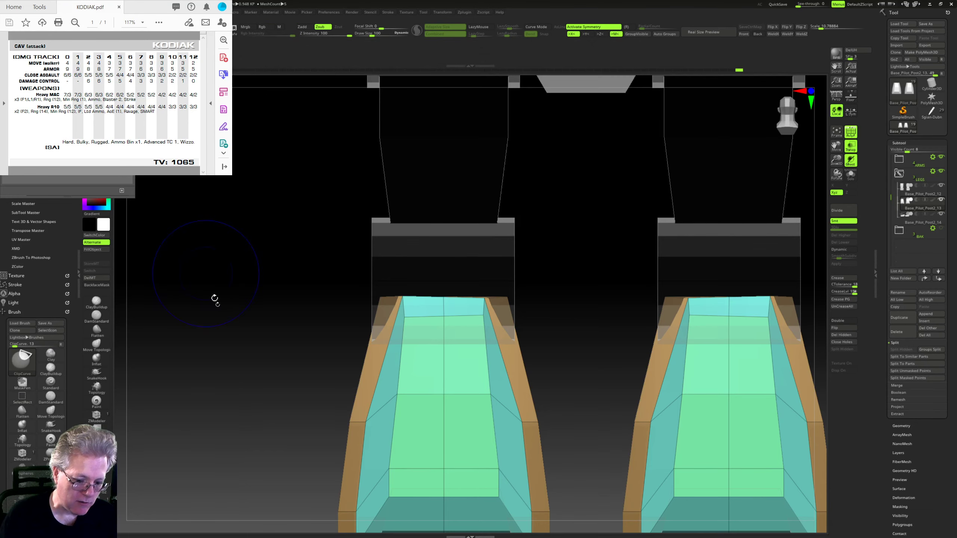
ctrl+shift+drag(310, 300, 606, 297)
ctrl+right_drag(584, 374, 563, 324)
alt+right_drag(563, 324, 543, 294)
mouse_move(496, 292)
mouse_down()
mouse_move(519, 253)
mouse_move(489, 233)
mouse_up()
key(ctrl)
ctrl+shift+drag(356, 289, 724, 290)
ctrl+right_drag(724, 290, 726, 269)
drag(727, 268, 680, 288)
Step: Select the feet subtool, isolate the front toes and mask the heels so only the toes stay editable
ctrl+right_drag(662, 294, 627, 278)
mouse_move(627, 278)
alt+right_down()
mouse_move(664, 295)
mouse_move(663, 318)
mouse_move(669, 313)
alt+right_up()
drag(667, 347, 663, 343)
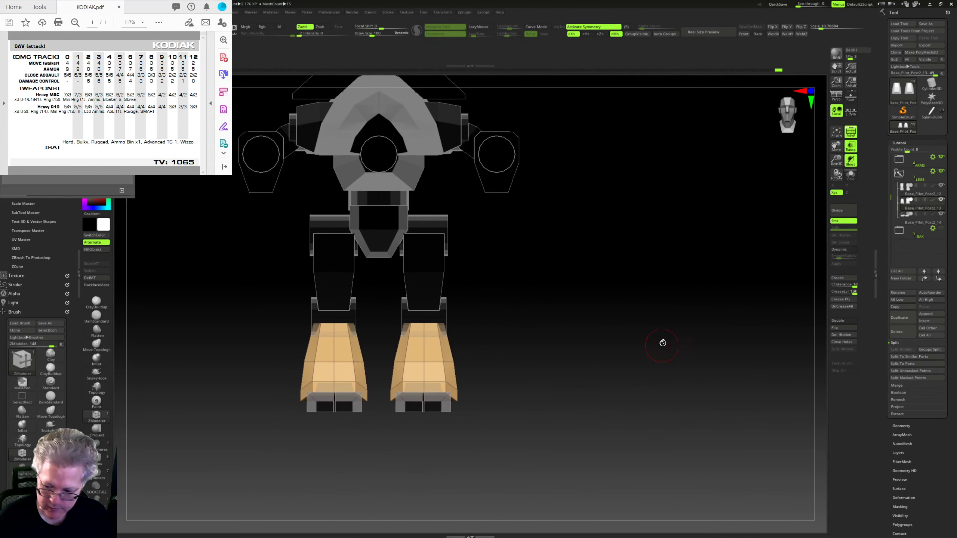
click(919, 225)
ctrl+right_drag(675, 302, 506, 407)
ctrl+shift+click(440, 421)
ctrl+click(513, 405)
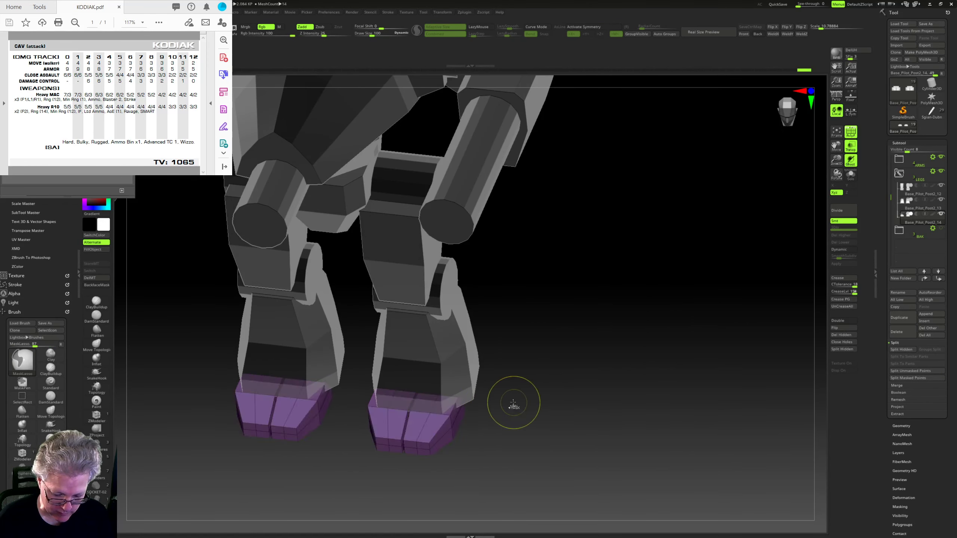
ctrl+shift+click(545, 397)
ctrl+click(557, 391)
Step: Hide the mech's right foot in front view with a SelectLasso selection and delete the hidden geometry
mouse_move(561, 390)
shift+right_down()
mouse_move(566, 380)
mouse_move(569, 393)
shift+right_up()
mouse_move(568, 393)
alt+right_down()
mouse_move(583, 363)
mouse_move(565, 335)
alt+right_up()
key(w)
mouse_move(567, 293)
ctrl+shift+mouse_down()
mouse_move(513, 256)
mouse_move(384, 483)
mouse_move(442, 485)
ctrl+shift+mouse_up()
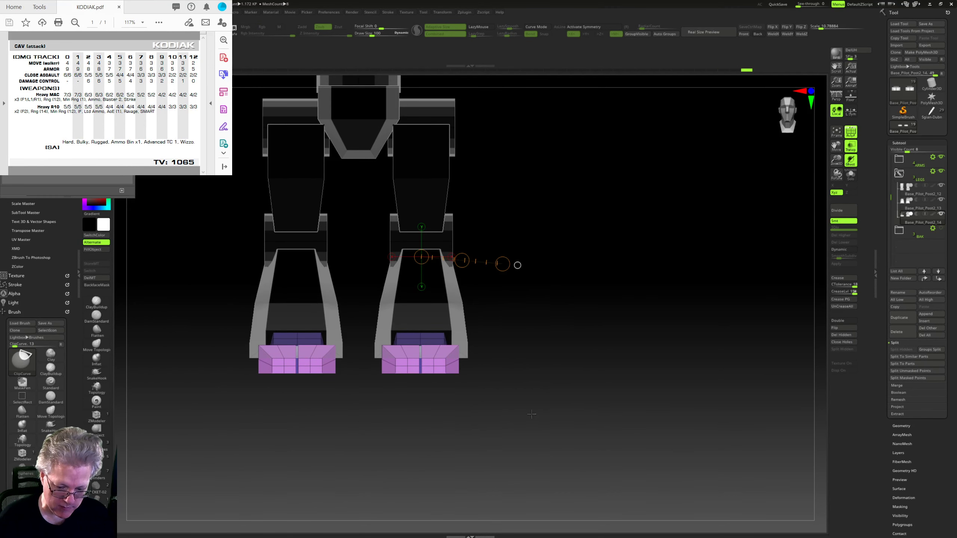
key(b)
ctrl+shift+click(277, 91)
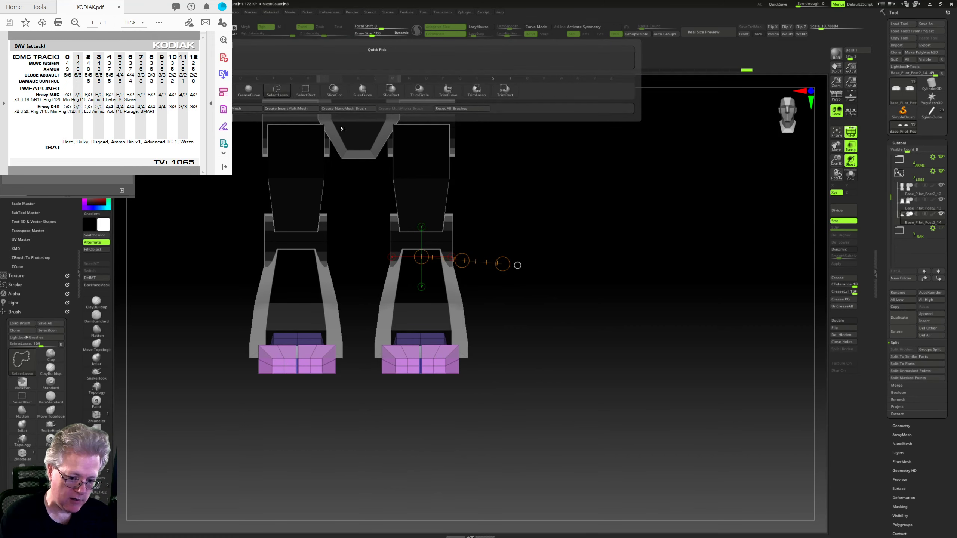
mouse_move(510, 295)
ctrl+shift+mouse_down()
mouse_move(412, 280)
mouse_move(663, 292)
ctrl+shift+mouse_up()
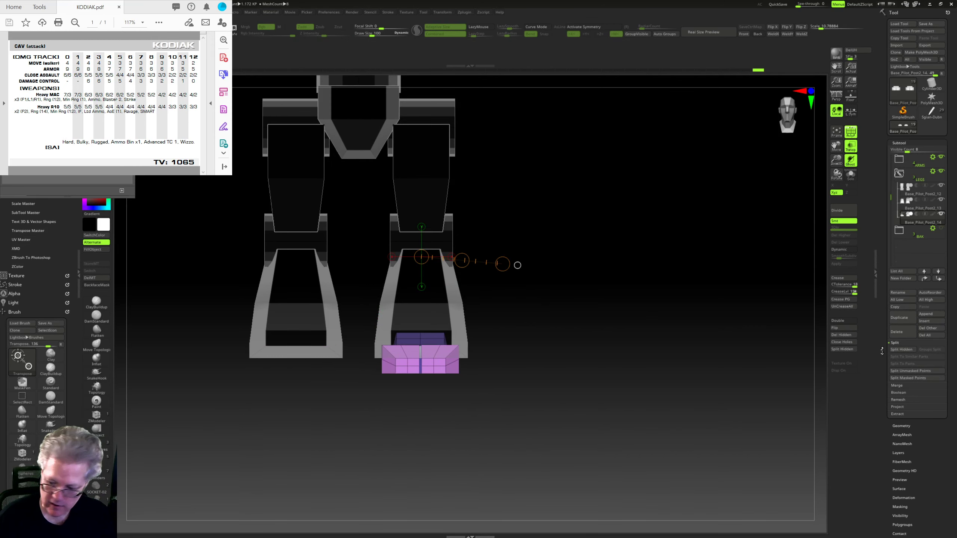
click(848, 336)
Step: Activate symmetry for the remaining foot and spread its two front toes apart with a horizontal transpose line
ctrl+right_drag(490, 343, 498, 362)
click(454, 406)
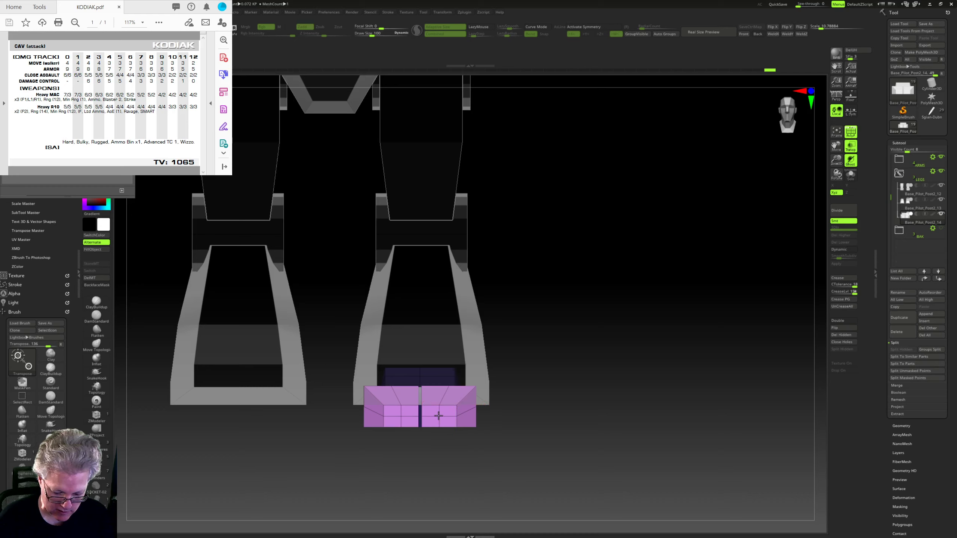
drag(571, 408, 575, 405)
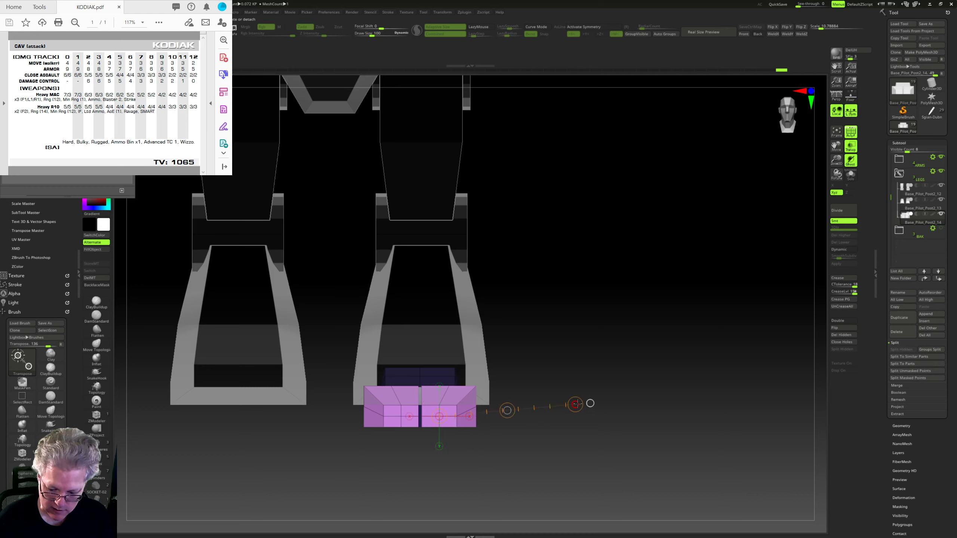
drag(509, 416, 515, 418)
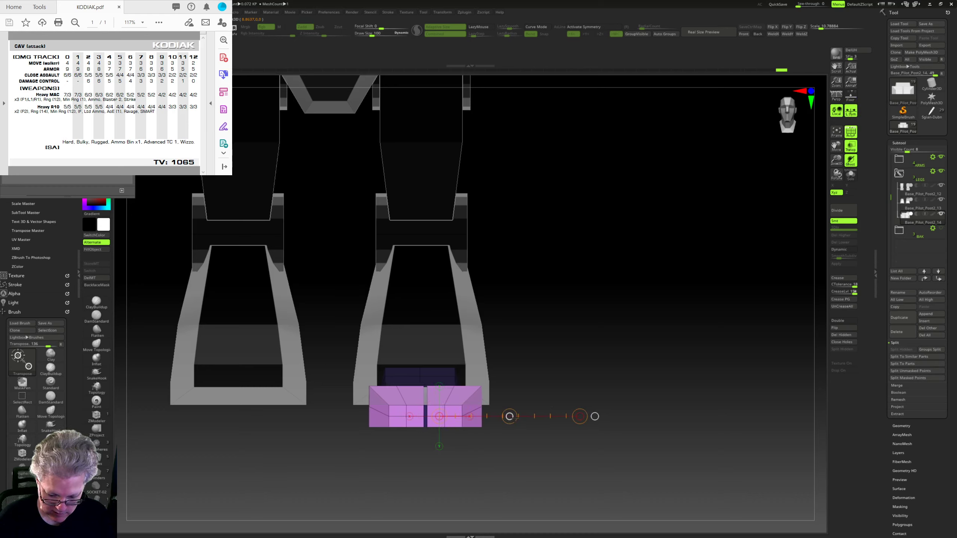
key(ctrl+z)
click(601, 28)
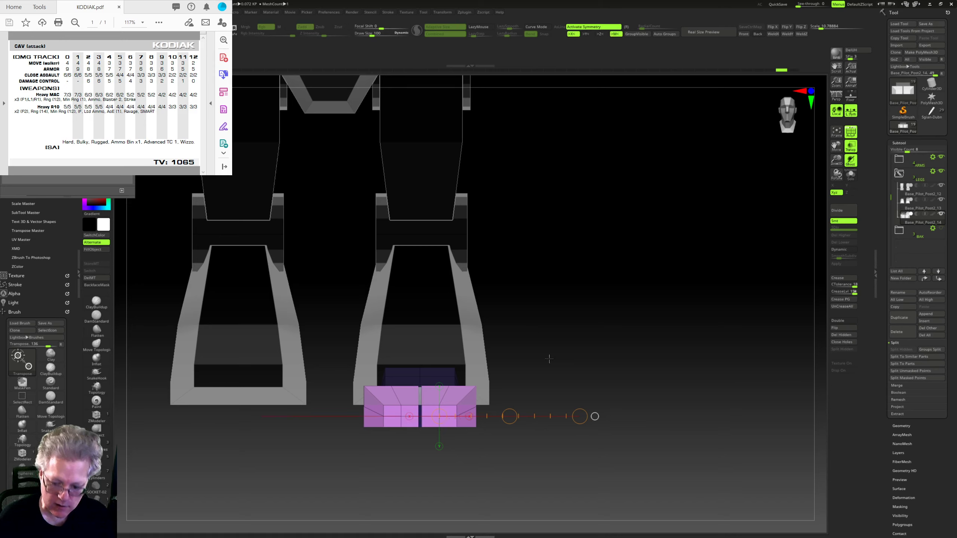
drag(510, 417, 526, 422)
Step: Spread the two front toes out to the foot's sides and widen each one toward the central gap
mouse_move(563, 371)
mouse_down()
mouse_move(489, 408)
mouse_move(571, 405)
mouse_up()
key(ctrl+z)
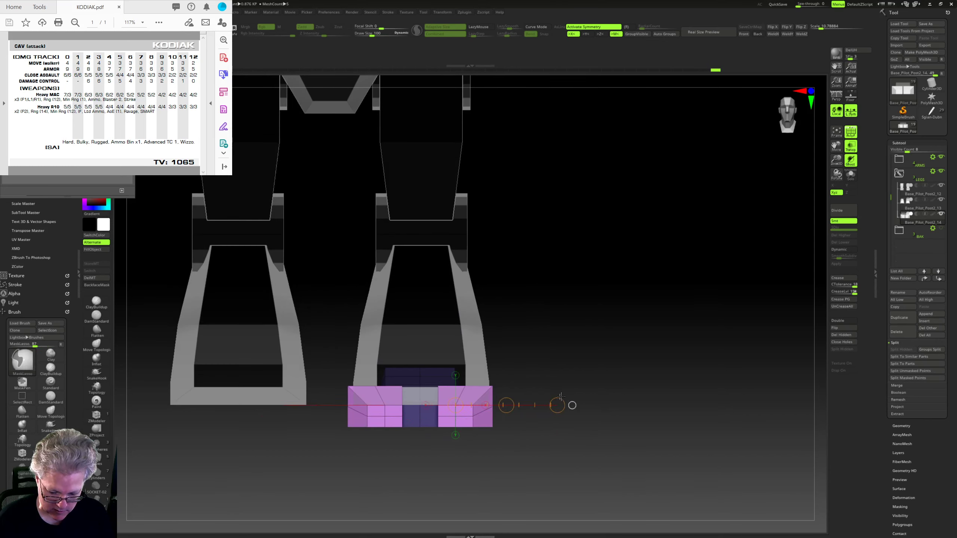
drag(492, 386, 445, 391)
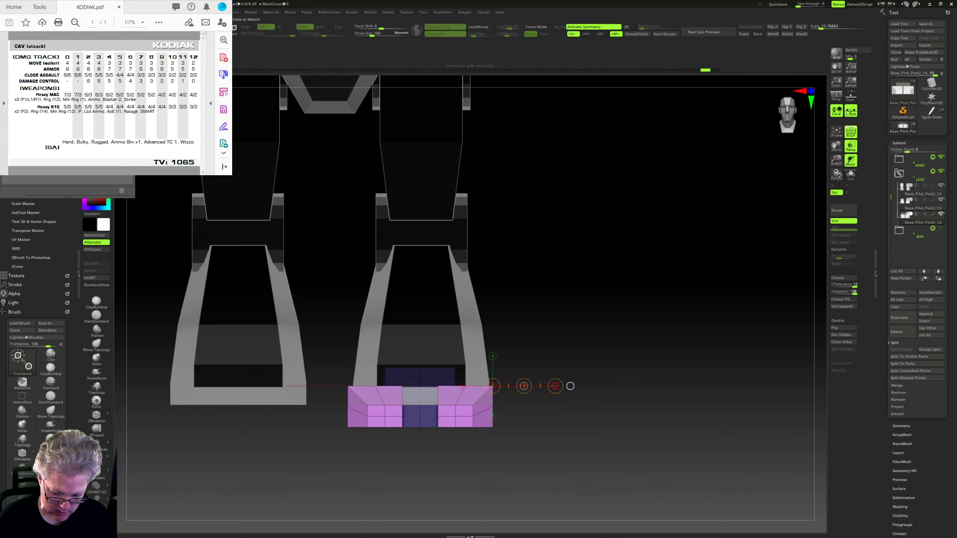
drag(555, 386, 564, 389)
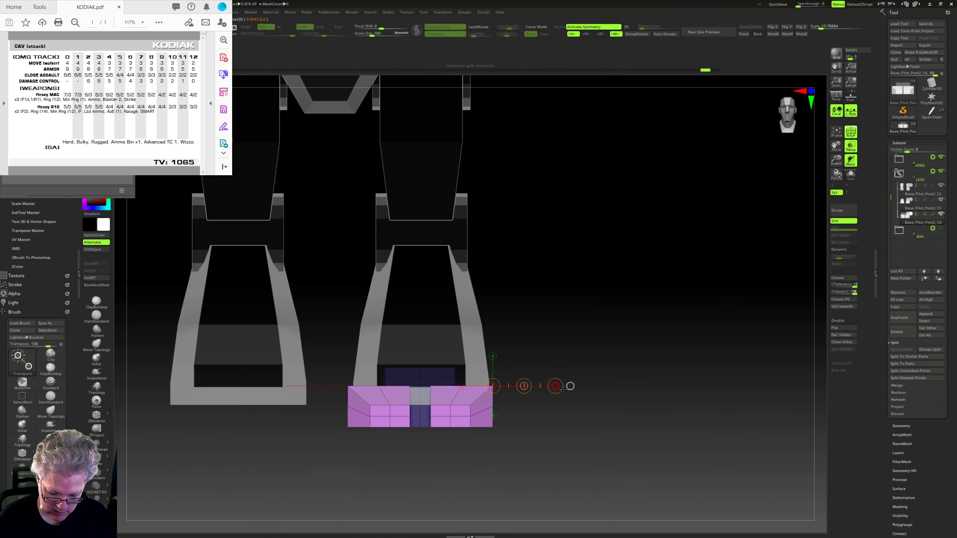
Step: Mask part of the front toes, taper the inner edges of their tips away from the central gap, and clear the mask
mouse_move(619, 336)
shift+mouse_down()
mouse_move(567, 394)
mouse_move(562, 386)
shift+mouse_up()
key(ctrl)
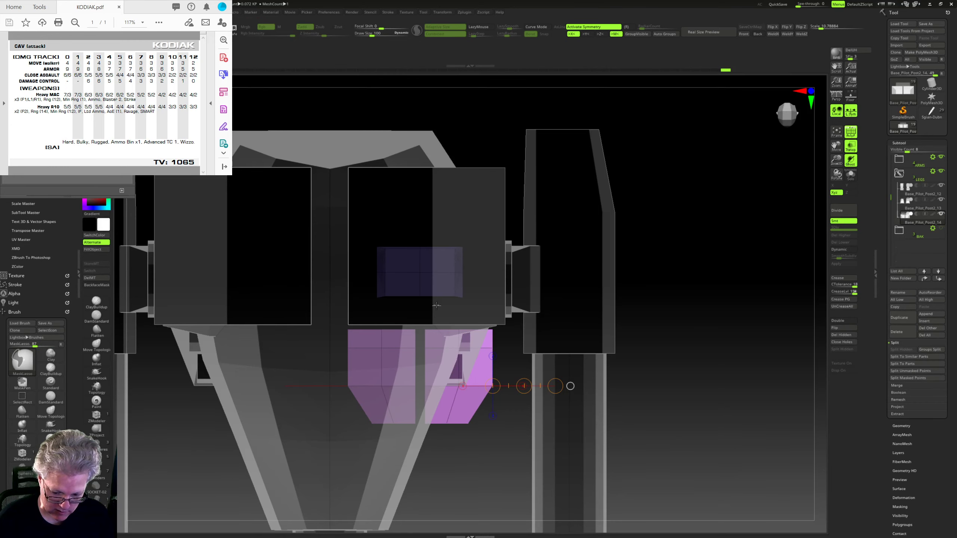
mouse_move(432, 395)
ctrl+mouse_down()
mouse_move(398, 396)
mouse_move(405, 226)
ctrl+mouse_up()
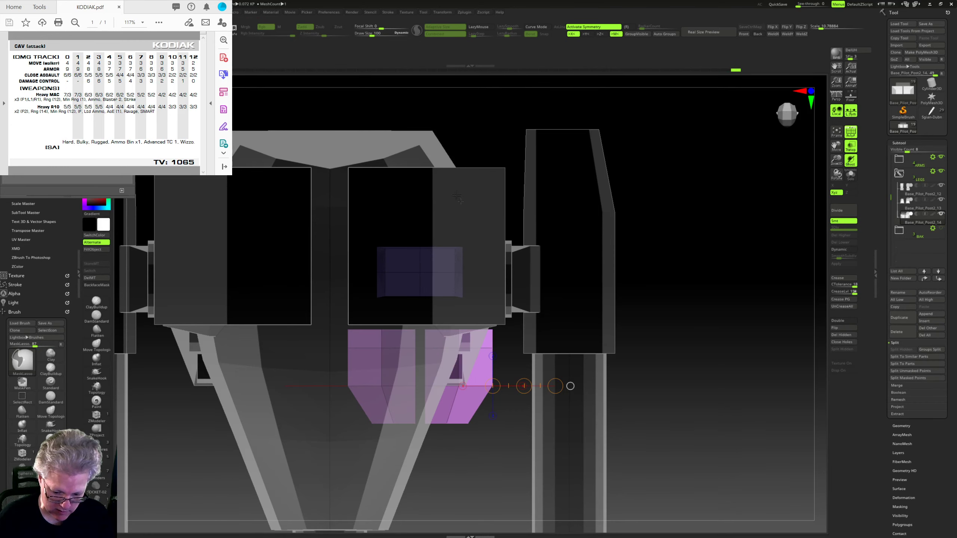
mouse_move(647, 349)
shift+mouse_down()
mouse_move(656, 294)
mouse_move(618, 326)
mouse_move(584, 338)
mouse_move(578, 355)
mouse_move(554, 346)
mouse_move(467, 390)
mouse_move(458, 473)
mouse_move(450, 459)
shift+mouse_up()
mouse_move(516, 349)
ctrl+mouse_down()
mouse_move(445, 386)
mouse_move(656, 309)
ctrl+mouse_up()
drag(637, 332, 614, 375)
drag(555, 387, 549, 388)
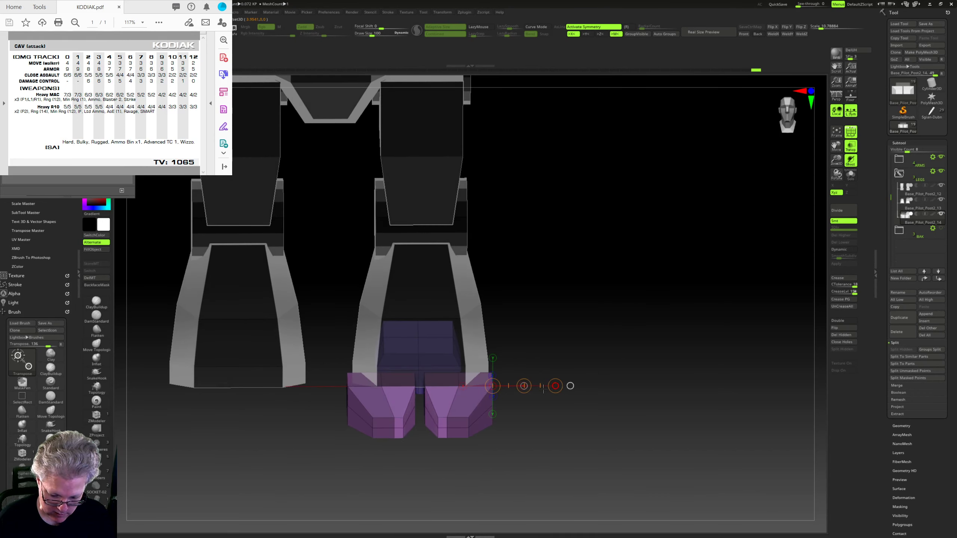
ctrl+drag(556, 423, 586, 465)
mouse_move(597, 475)
mouse_down()
mouse_move(570, 449)
mouse_move(579, 446)
mouse_up()
key(q)
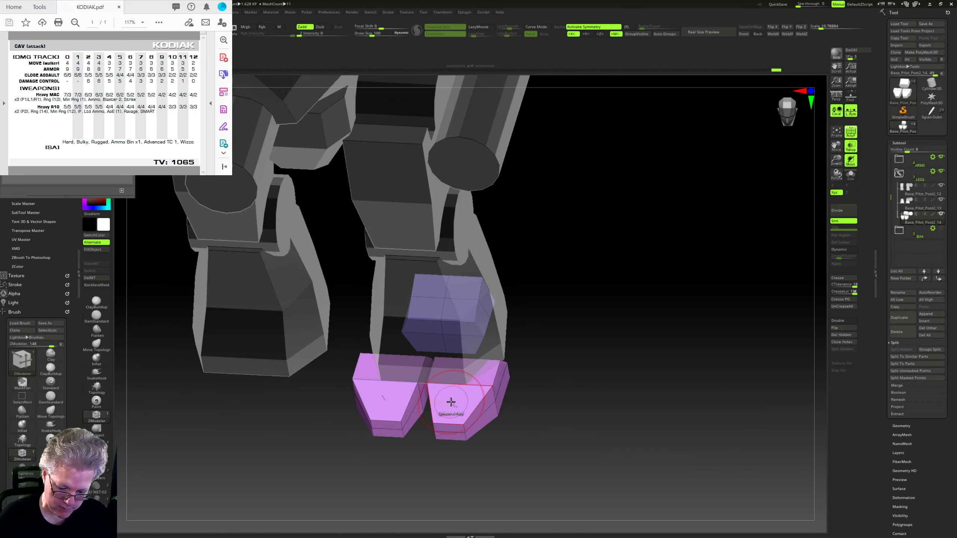
shift+drag(570, 393, 575, 367)
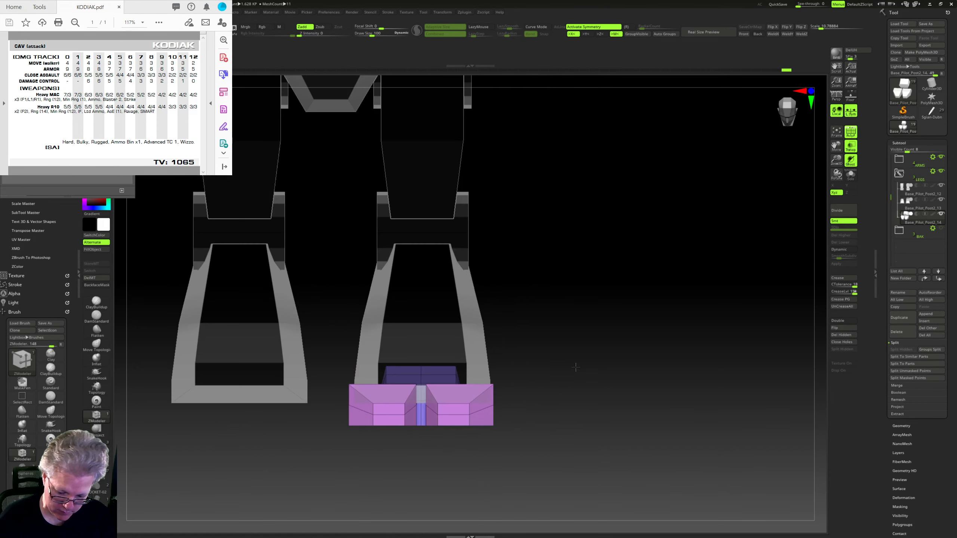
click(453, 415)
Step: Isolate the heel block in back view by masking the toes, and widen it with a horizontal transpose line
drag(599, 404, 541, 398)
alt+drag(576, 426, 557, 388)
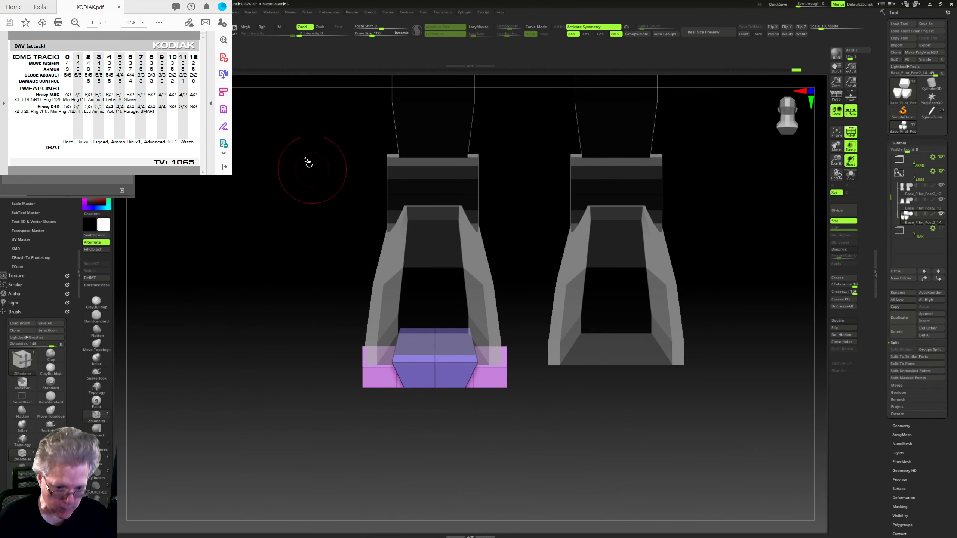
key(w)
ctrl+click(437, 360)
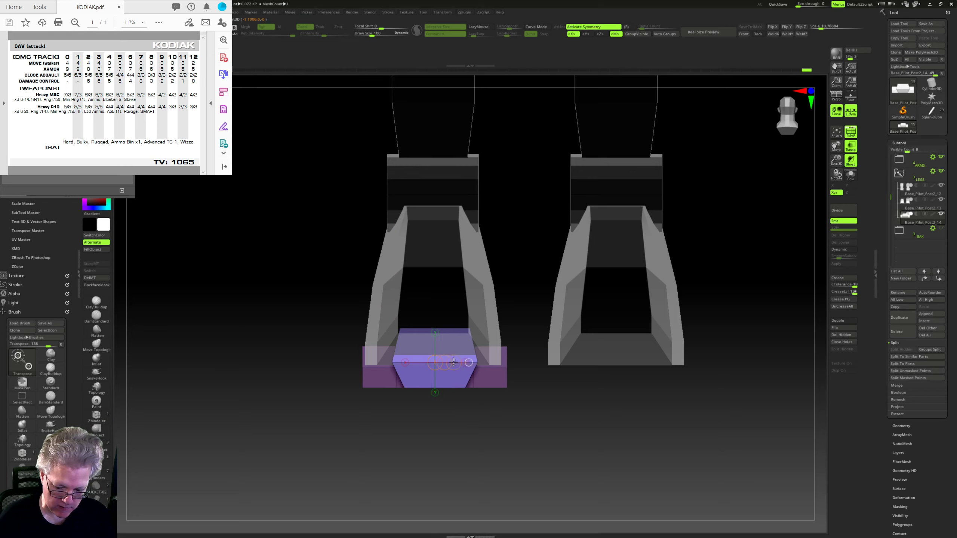
drag(531, 362, 556, 363)
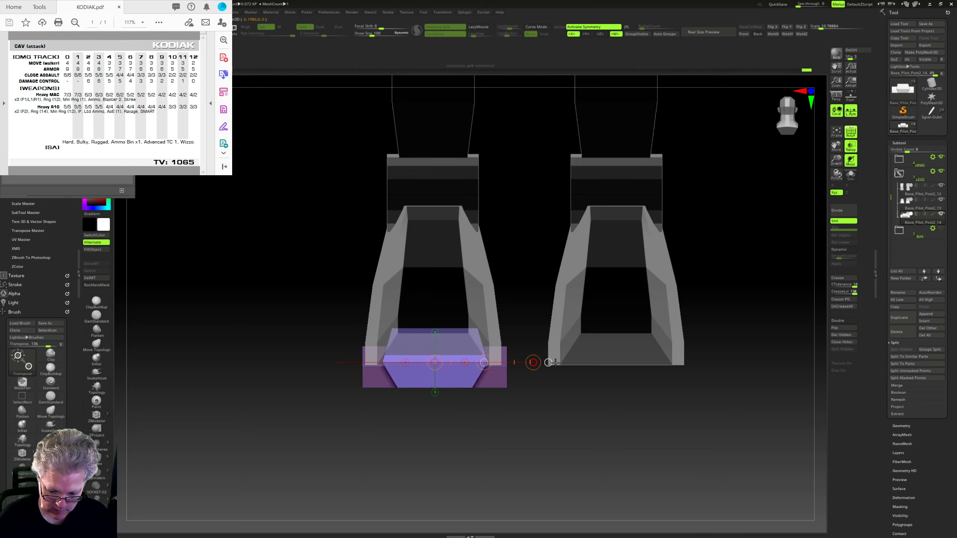
Step: Adjust the heel block's depth with a front-to-back transpose line in side view
drag(524, 416, 417, 362)
mouse_move(498, 363)
mouse_down()
mouse_move(522, 366)
mouse_move(519, 303)
mouse_move(481, 343)
mouse_move(458, 290)
mouse_up()
ctrl+click(485, 255)
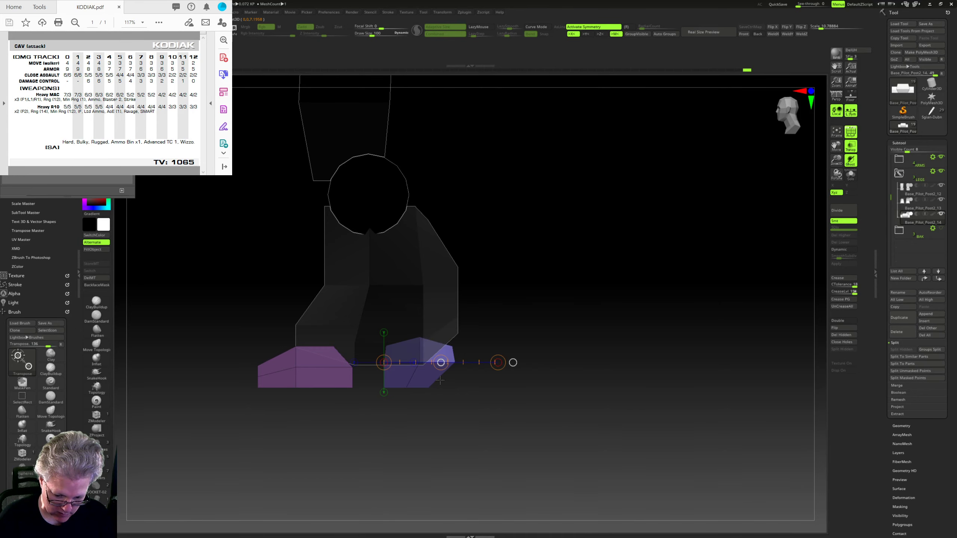
drag(524, 392, 489, 359)
alt+drag(622, 339, 526, 379)
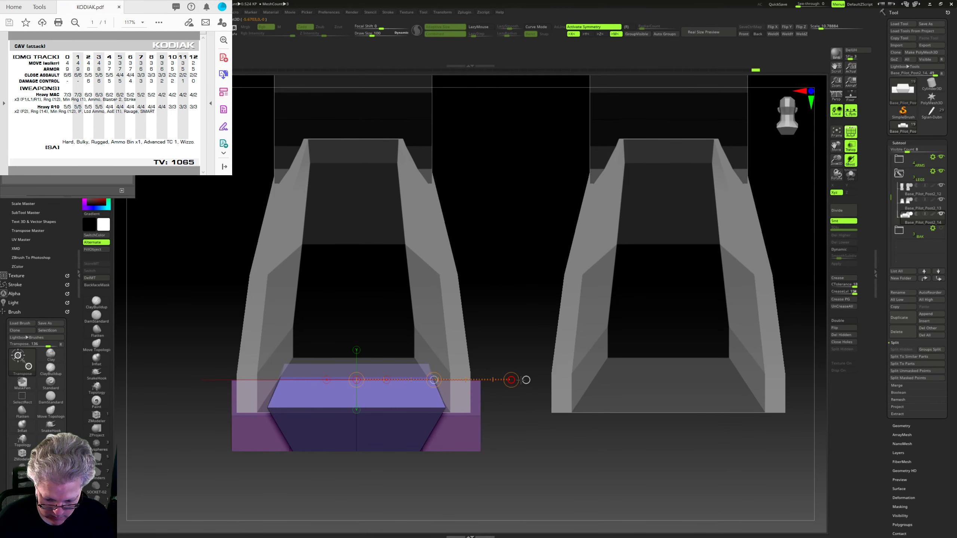
Step: Mirror the reshaped foot onto the other leg and turn off the polygon frame and transparency display
drag(527, 425, 638, 374)
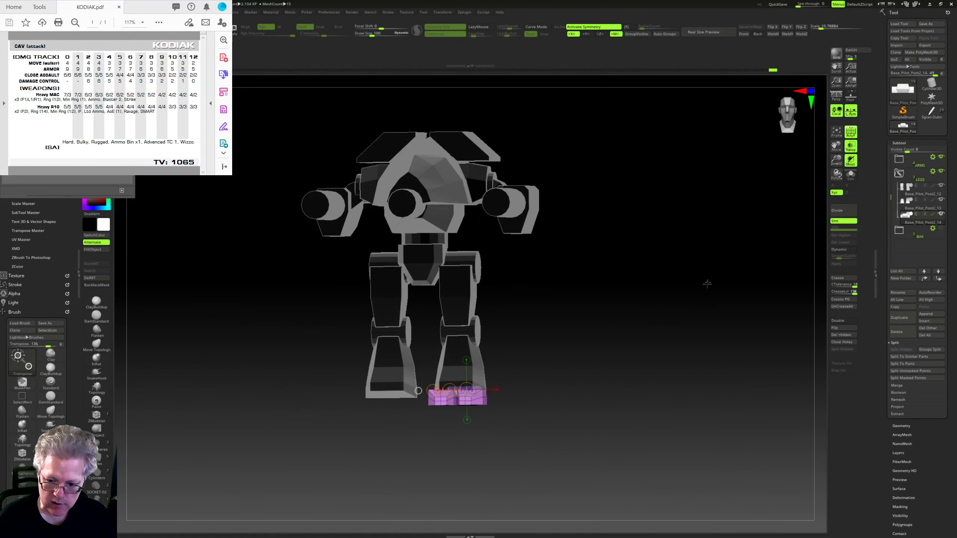
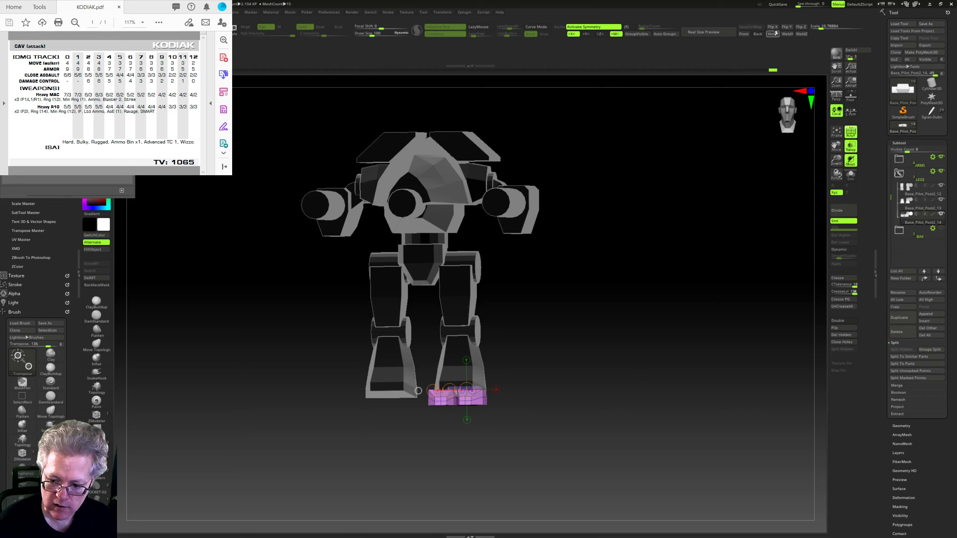
drag(662, 332, 727, 280)
click(851, 132)
click(851, 146)
Step: Collapse the LEGS folder, expand the BODY folder, and select the lower torso subtool beneath the main hull
click(927, 176)
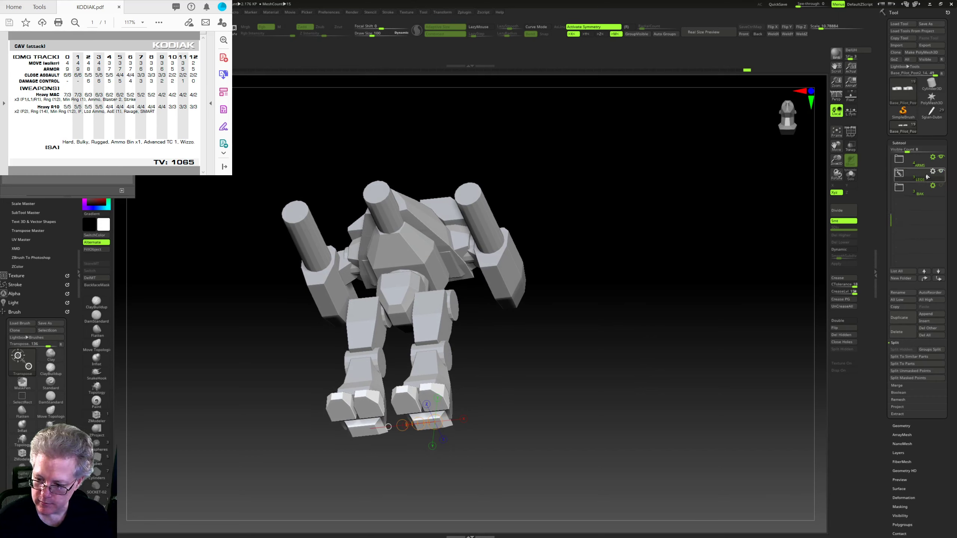
drag(890, 219, 892, 148)
click(924, 177)
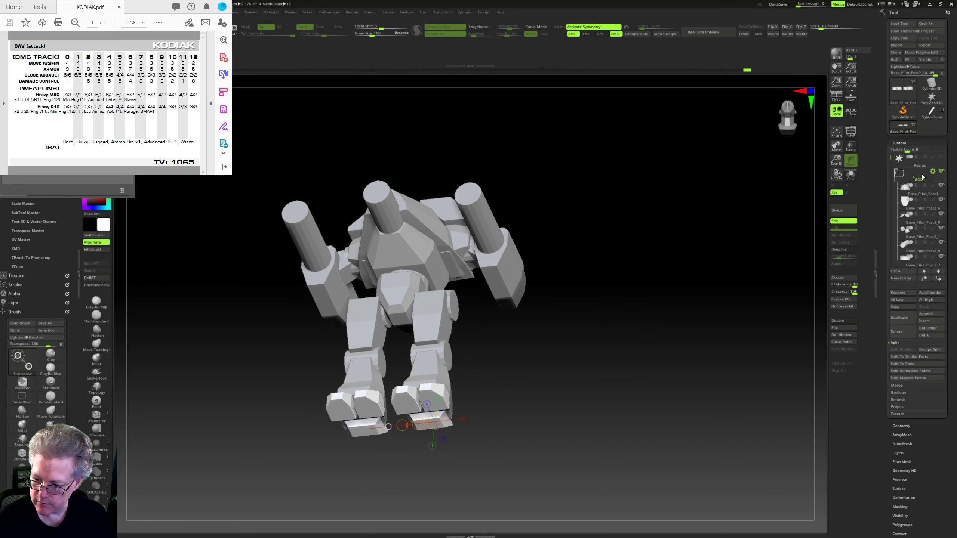
click(925, 209)
drag(753, 260, 751, 342)
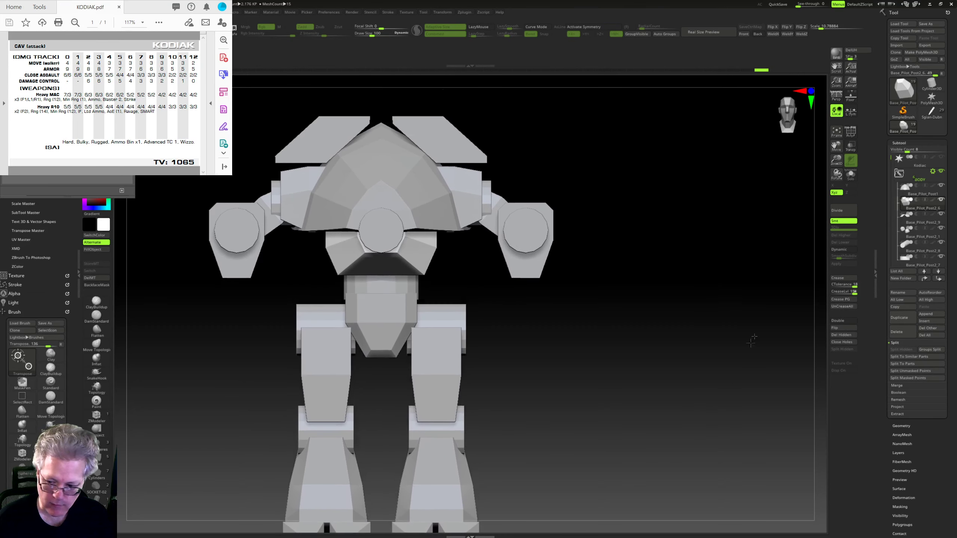
Step: Turn the polygon frame and transparency display back on and widen the lower torso slightly with a horizontal transpose line
click(851, 133)
click(851, 146)
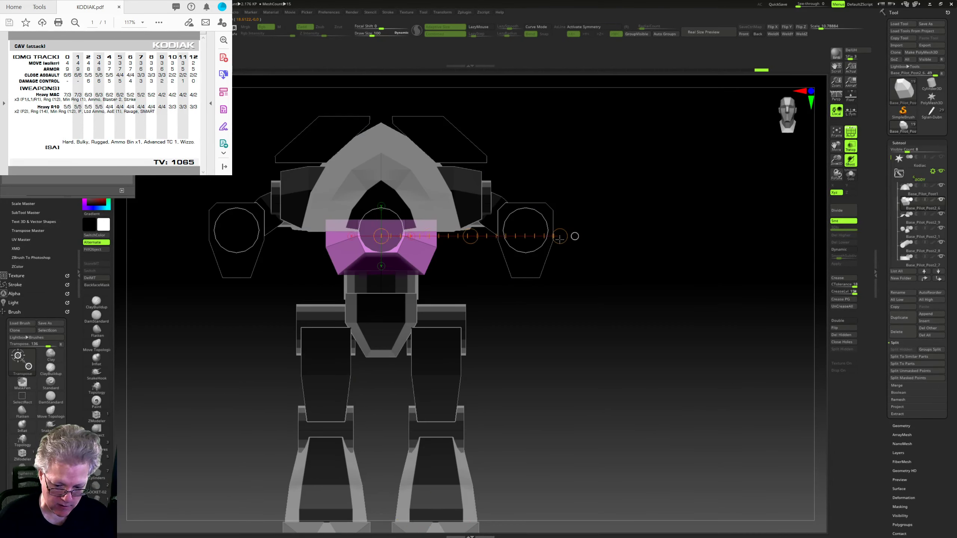
mouse_move(561, 238)
mouse_down()
mouse_move(626, 214)
mouse_move(617, 188)
mouse_move(552, 228)
mouse_up()
shift+drag(628, 207, 647, 252)
ctrl+right_drag(648, 253, 634, 247)
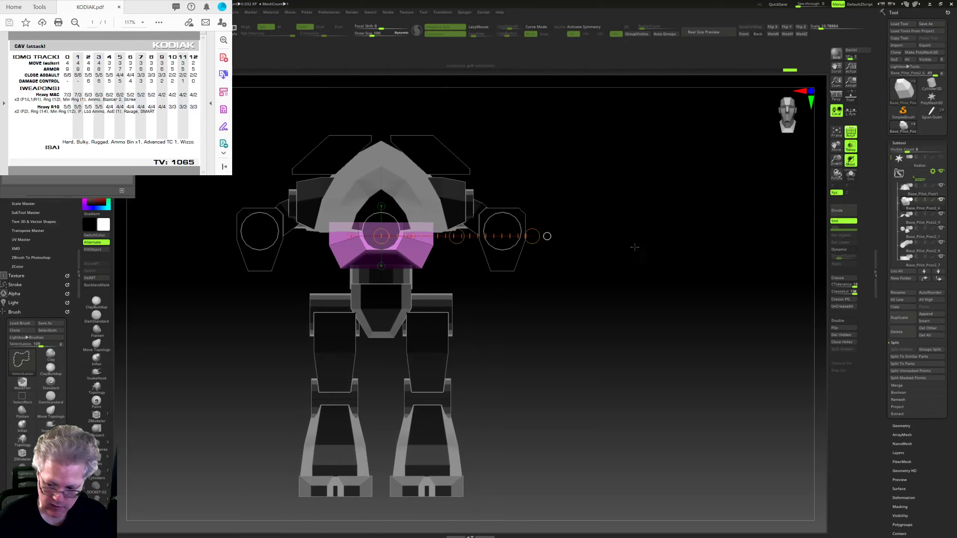
drag(707, 271, 683, 334)
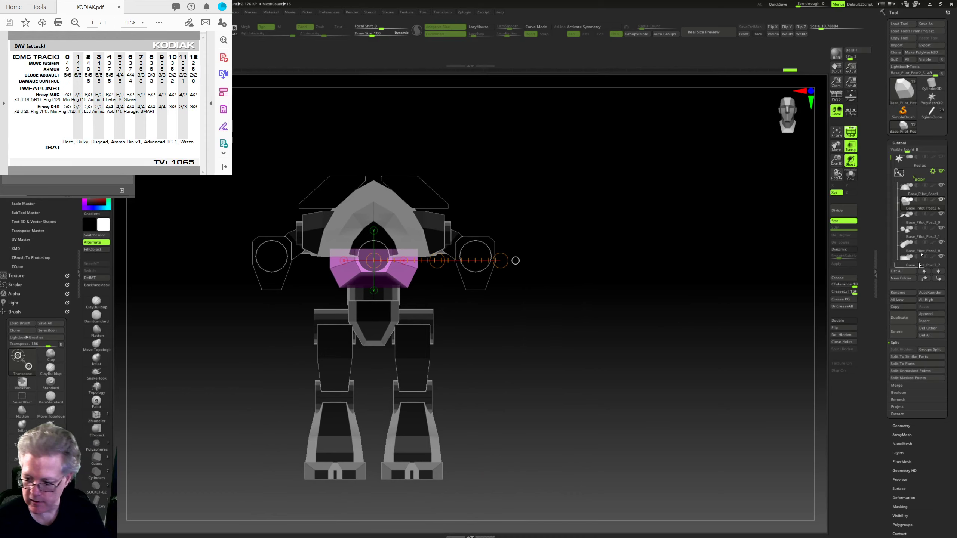
Step: Select the pelvis block in the CROTCH folder and widen it slightly in front view with a horizontal transpose line
click(899, 173)
click(912, 188)
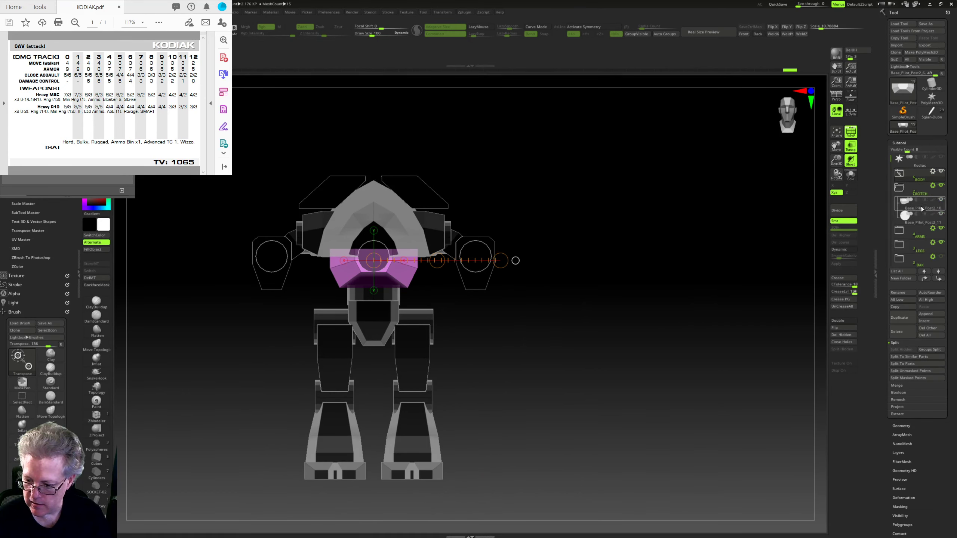
click(922, 209)
alt+drag(660, 320, 520, 298)
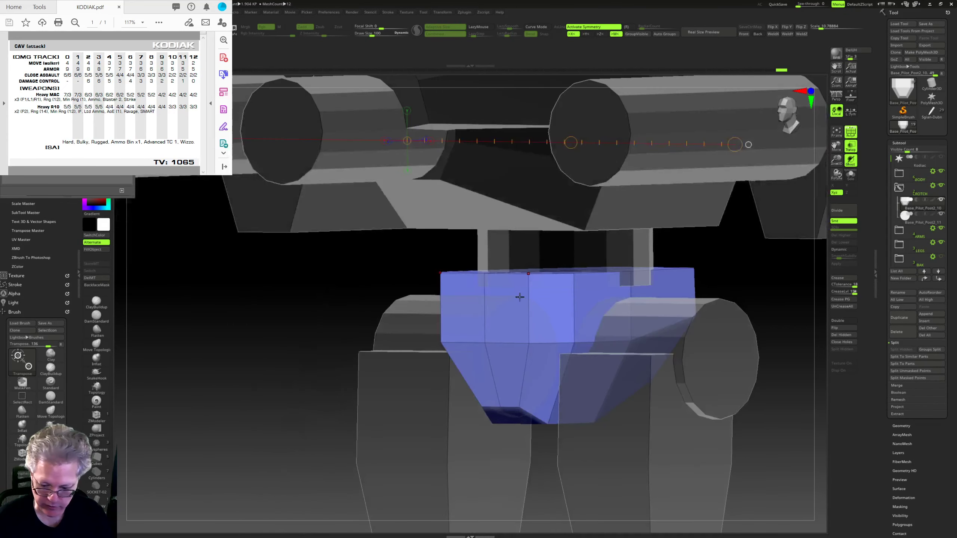
shift+drag(750, 281, 752, 275)
mouse_move(408, 276)
shift+mouse_down()
mouse_move(427, 284)
mouse_move(577, 276)
shift+mouse_up()
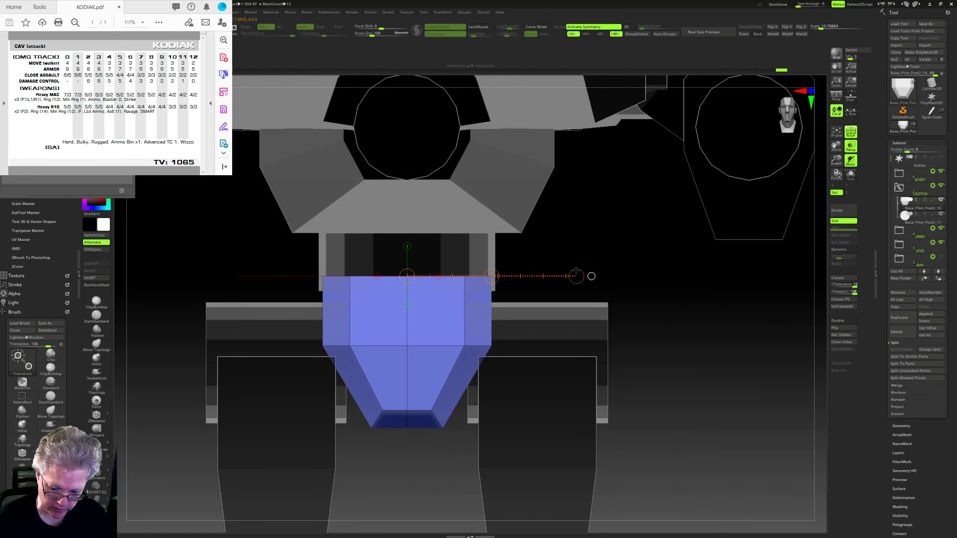
drag(621, 300, 611, 312)
shift+right_drag(611, 312, 574, 329)
right_drag(573, 329, 594, 332)
drag(485, 311, 496, 314)
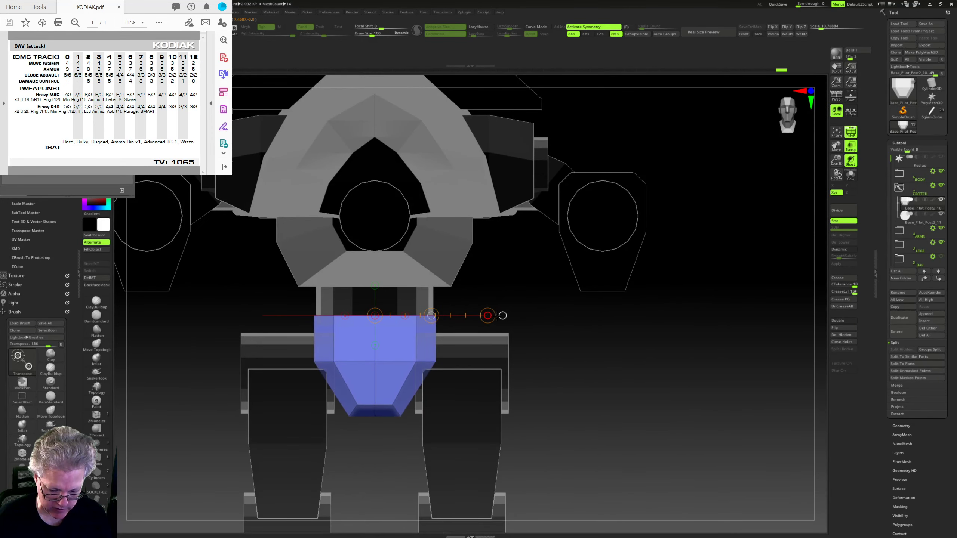
mouse_move(514, 317)
right_down()
mouse_move(497, 329)
mouse_move(521, 332)
right_up()
drag(522, 332, 495, 281)
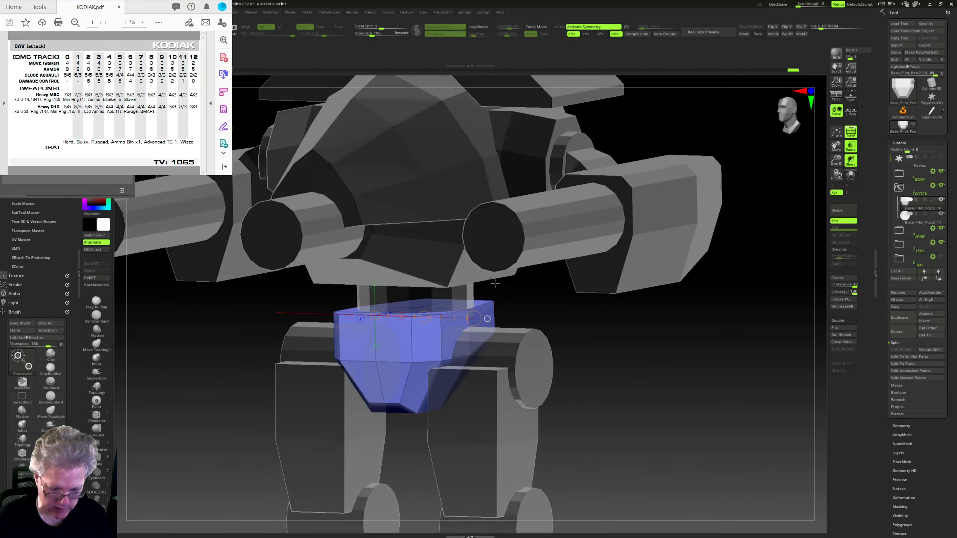
Step: Insert a mirrored pair of cubes at the pelvis sides in side view, split them off, and select the new subtool
key(q)
drag(599, 352, 112, 419)
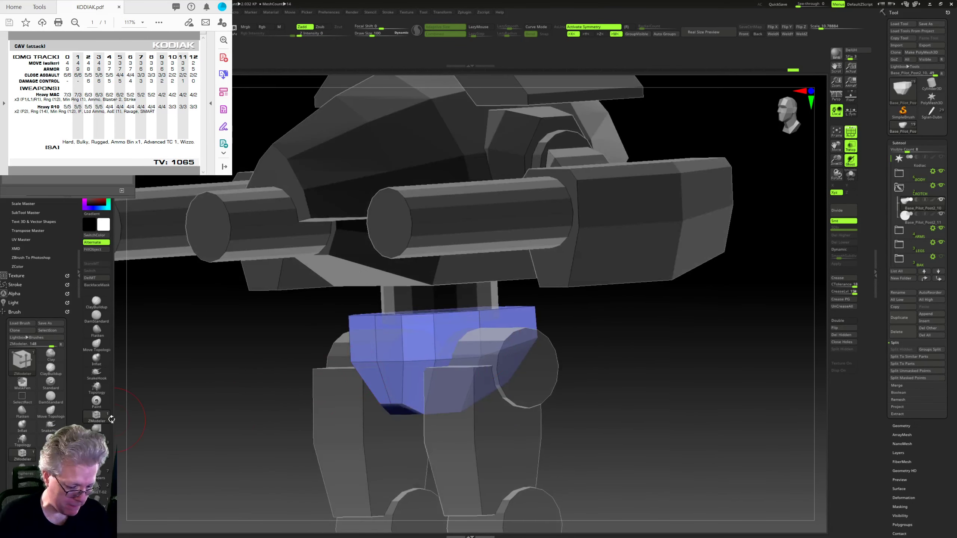
click(97, 458)
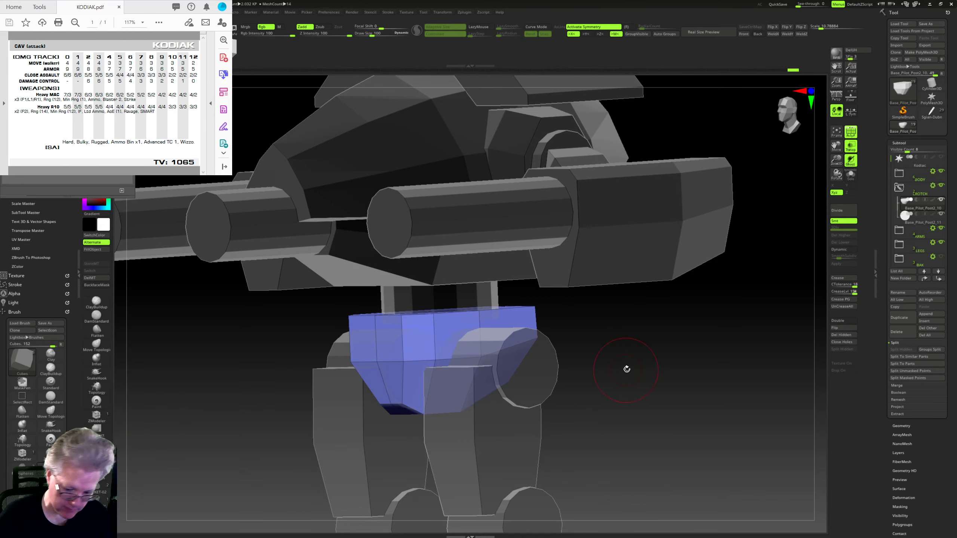
shift+drag(627, 370, 521, 346)
drag(457, 334, 456, 362)
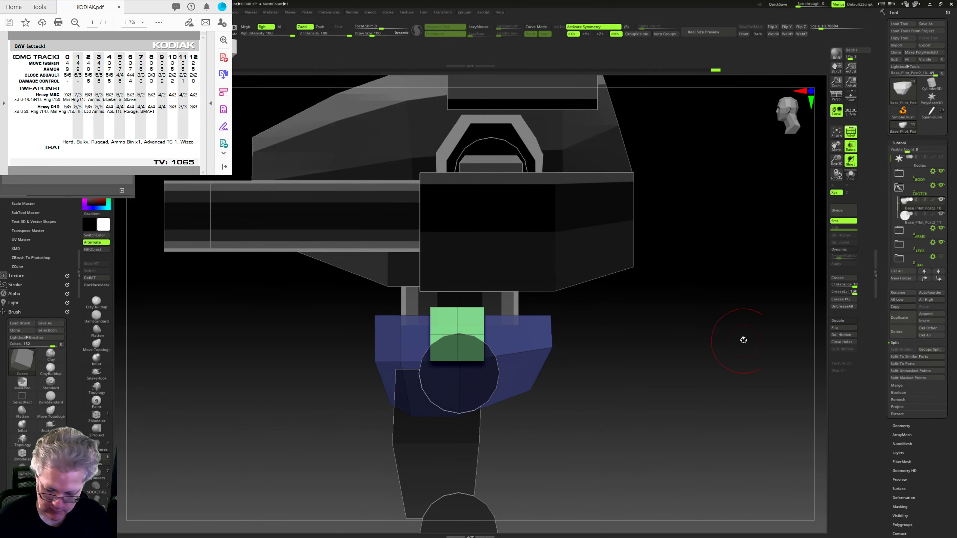
click(920, 371)
click(922, 225)
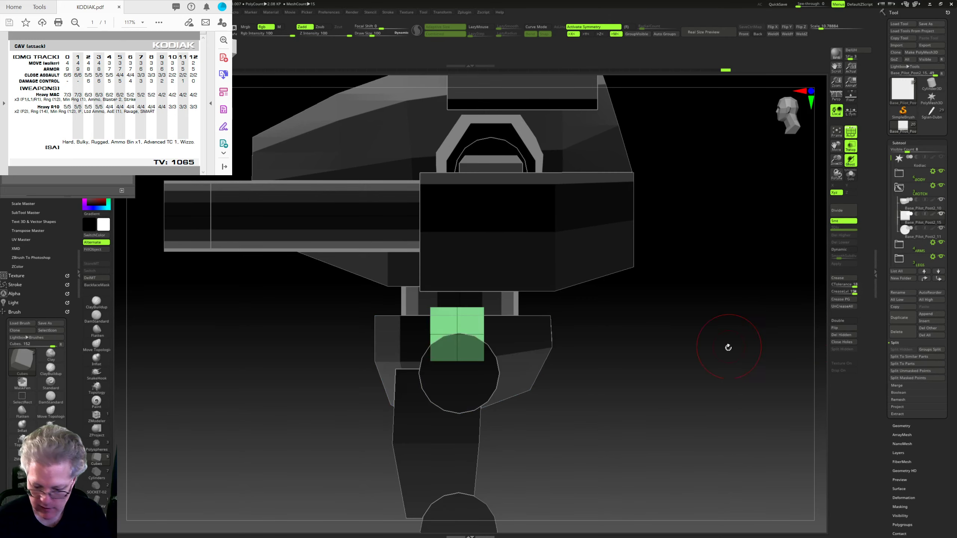
Step: Lower the hip cubes and shift them slightly inward against the pelvis in front view
shift+drag(728, 349, 675, 329)
key(w)
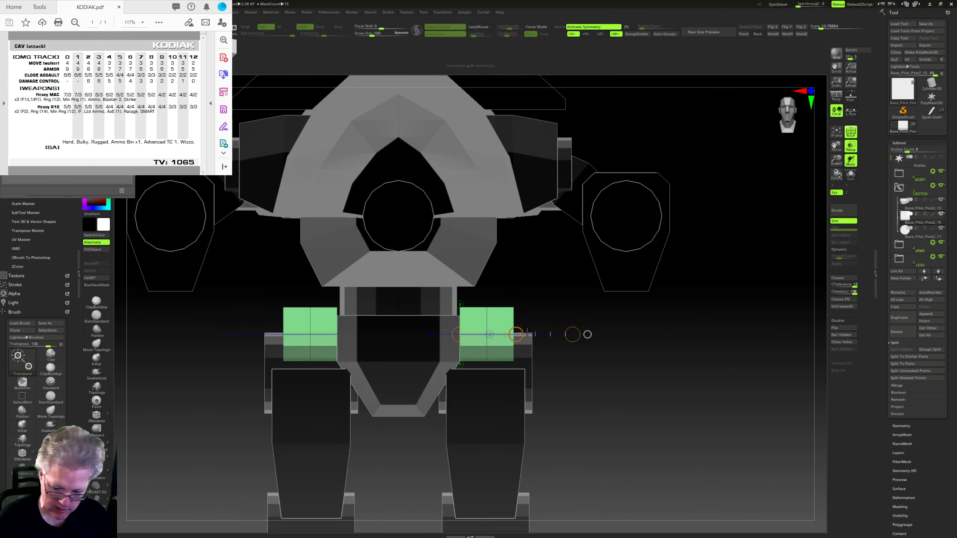
drag(527, 331, 513, 348)
click(459, 346)
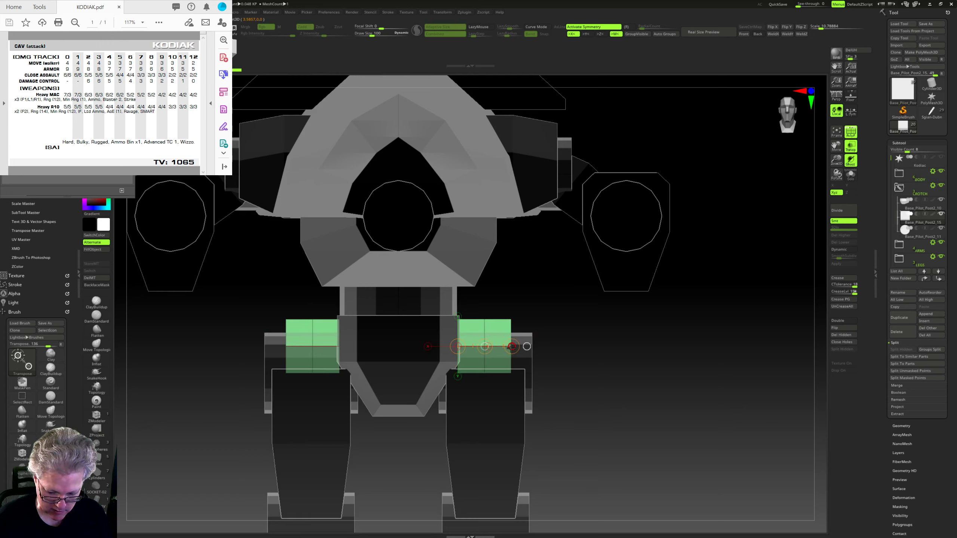
Step: Stretch the hip cubes backward and forward in side view so they extend beyond the hip cylinders
shift+drag(590, 317, 553, 358)
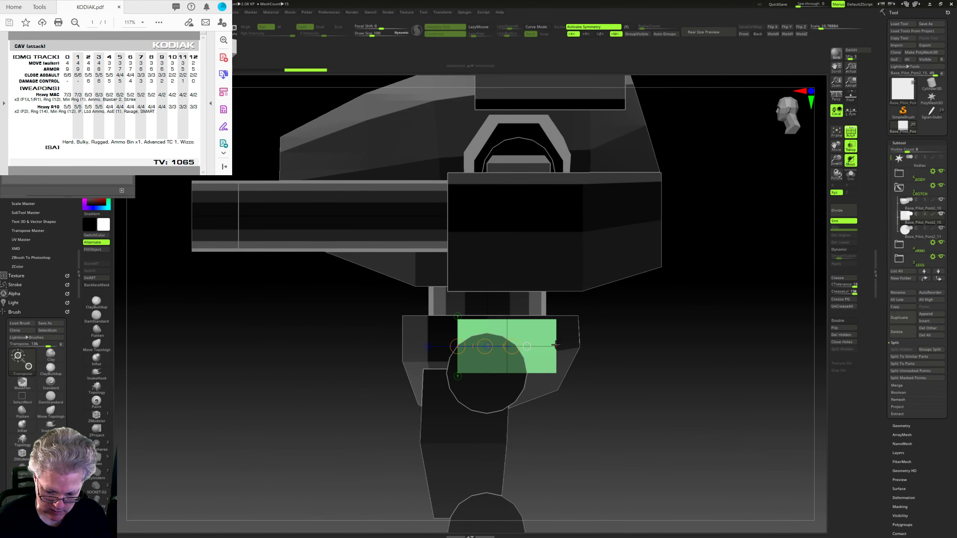
drag(453, 346, 425, 351)
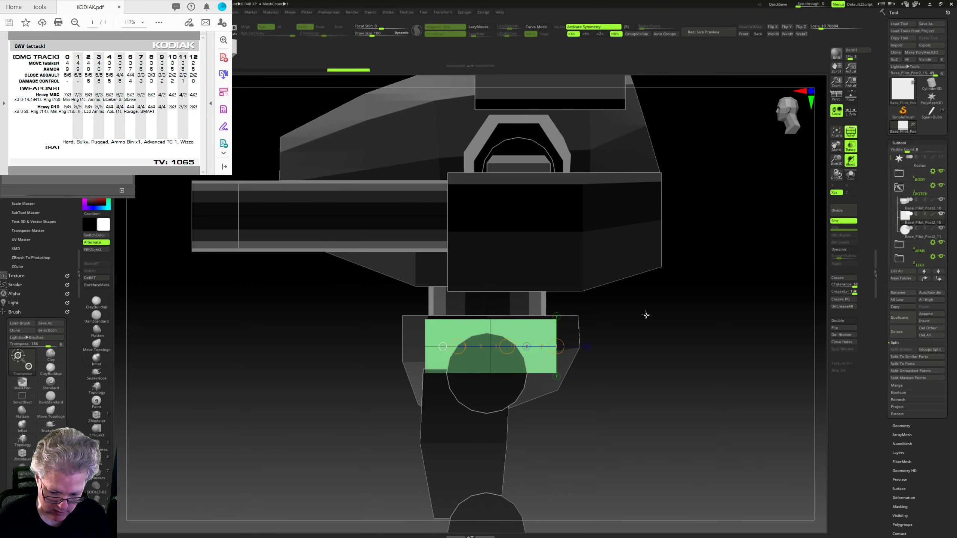
drag(645, 315, 718, 358)
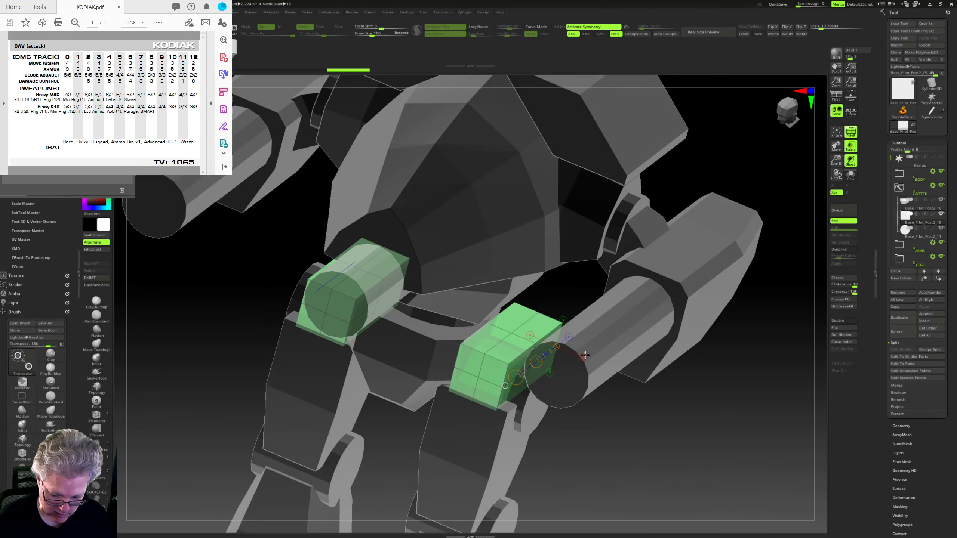
Step: Widen the hip cubes slightly in front view with a horizontal transpose line
right_drag(656, 387, 594, 365)
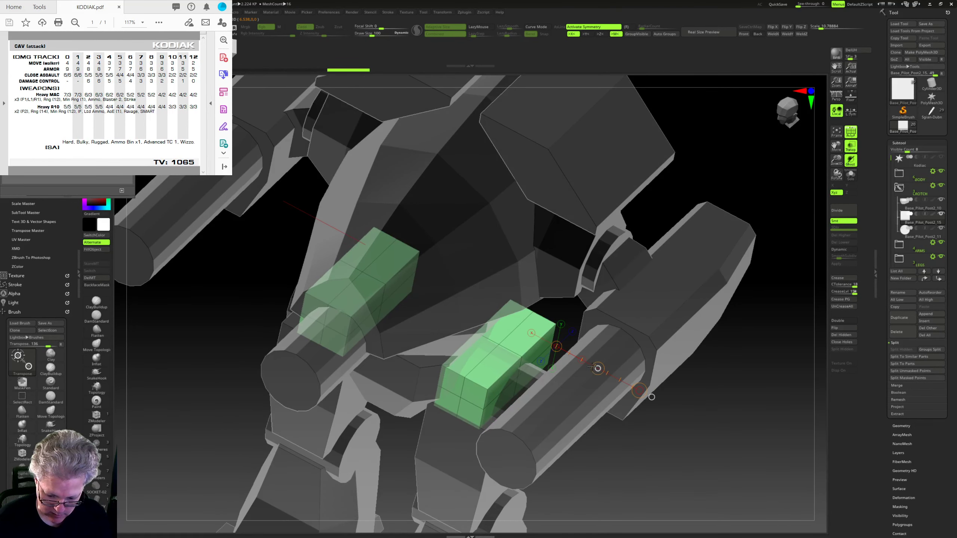
drag(592, 366, 586, 364)
right_drag(587, 363, 501, 349)
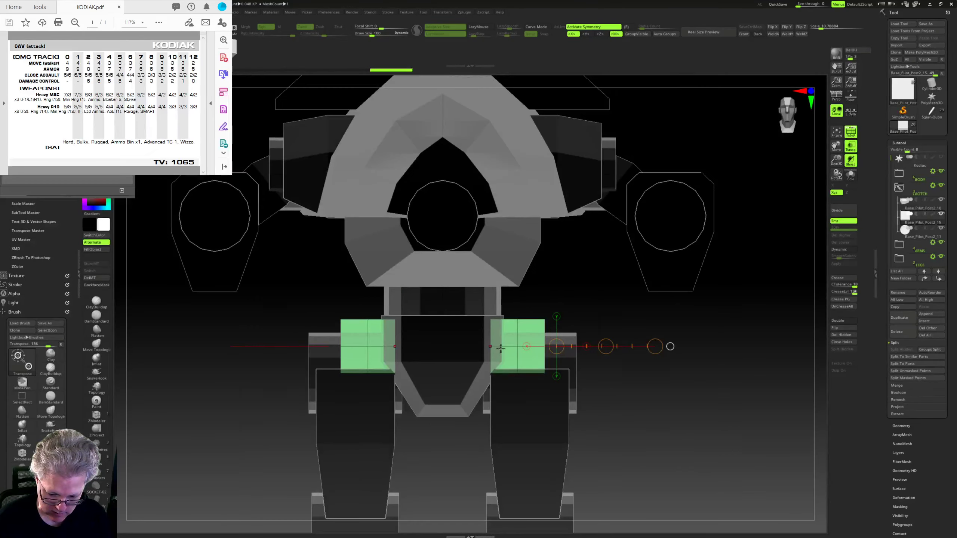
drag(546, 346, 552, 346)
right_drag(647, 339, 601, 338)
key(q)
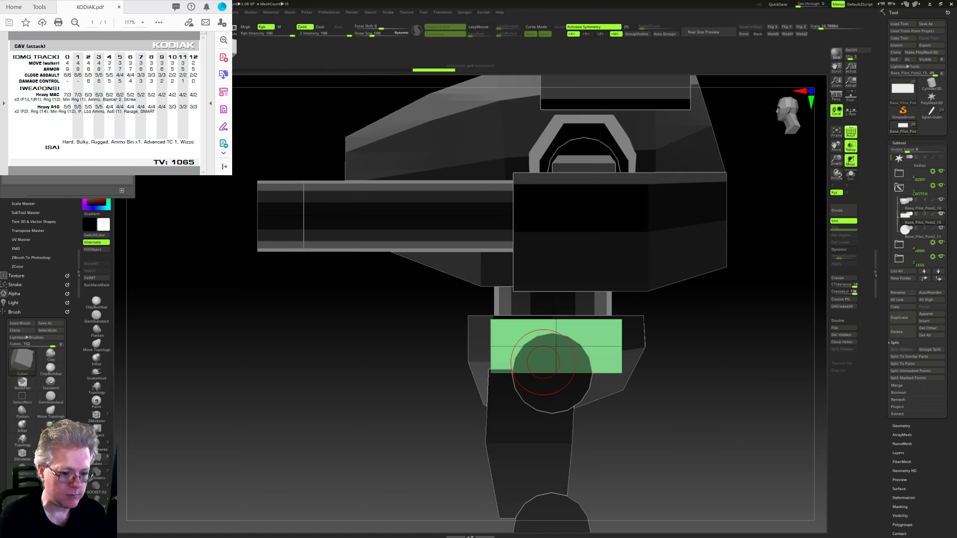
Step: Insert two vertical edge loops in the hip cubes with ZModeler, one on each side of the centre edge in side view
mouse_move(680, 277)
ctrl+right_down()
mouse_move(724, 306)
mouse_move(629, 307)
ctrl+right_up()
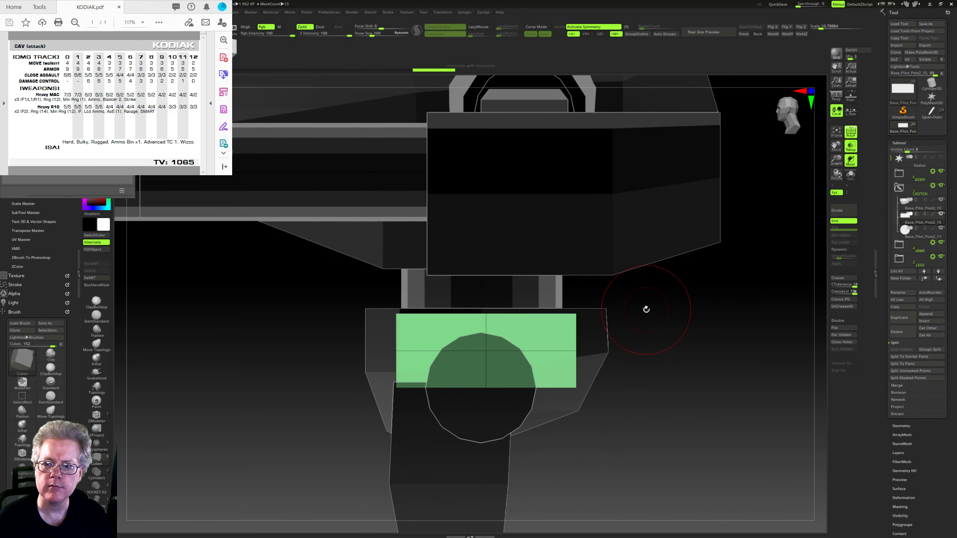
alt+right_drag(668, 331, 673, 346)
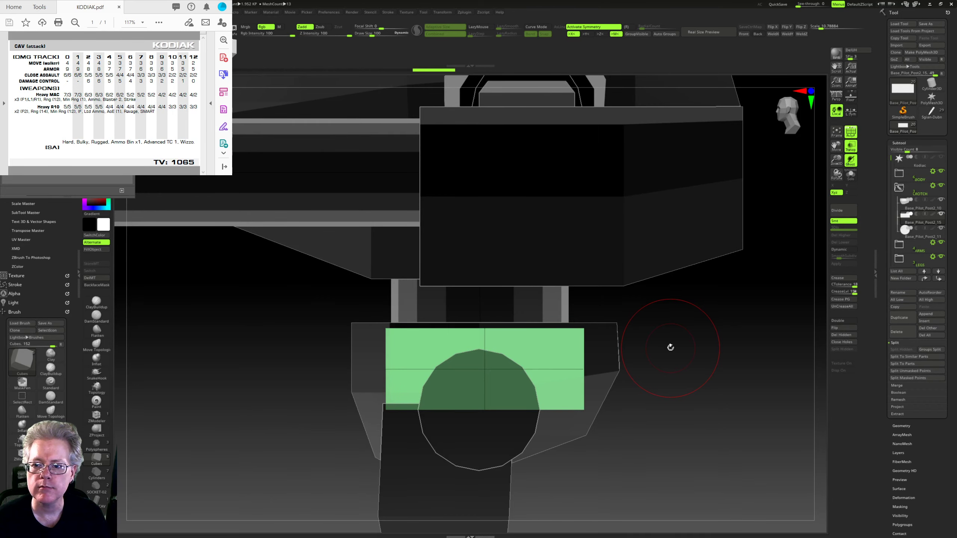
alt+right_drag(671, 348, 654, 373)
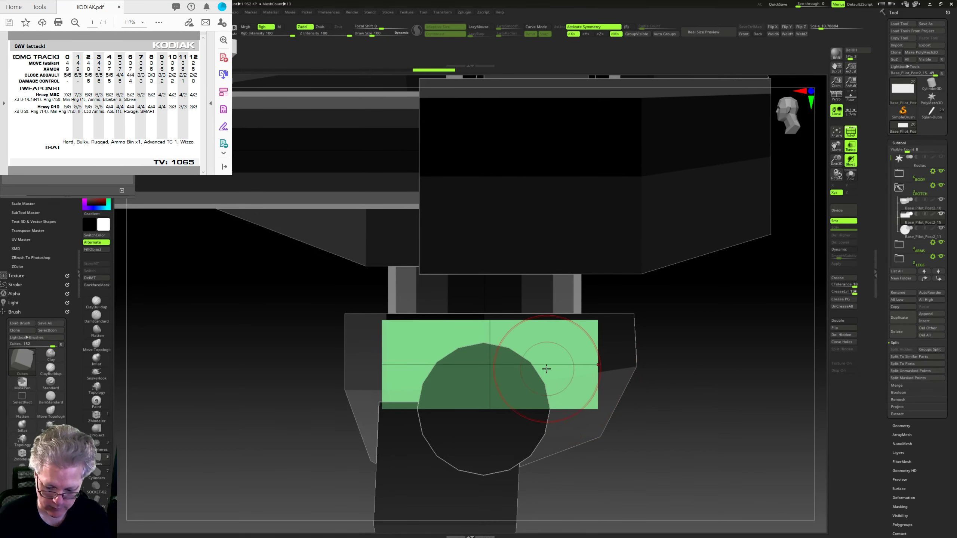
click(96, 417)
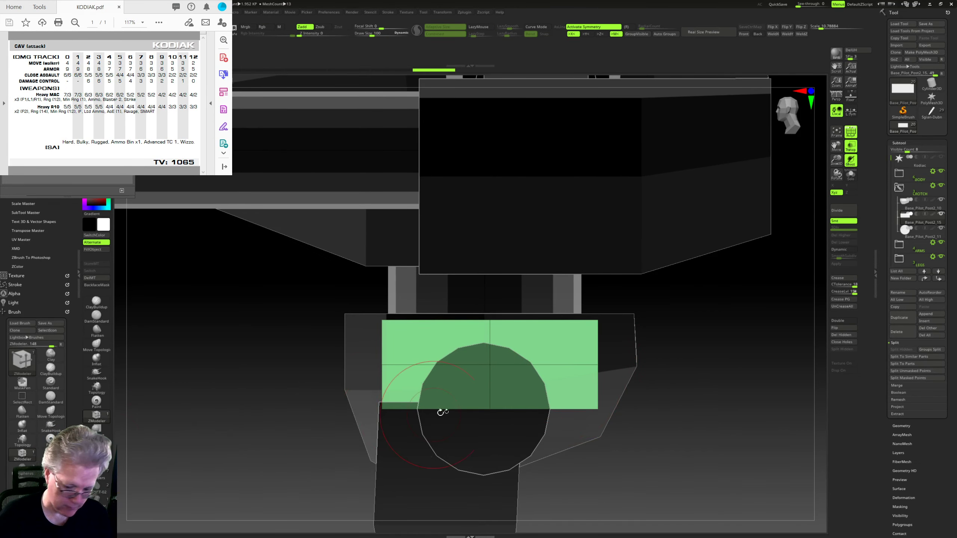
click(544, 373)
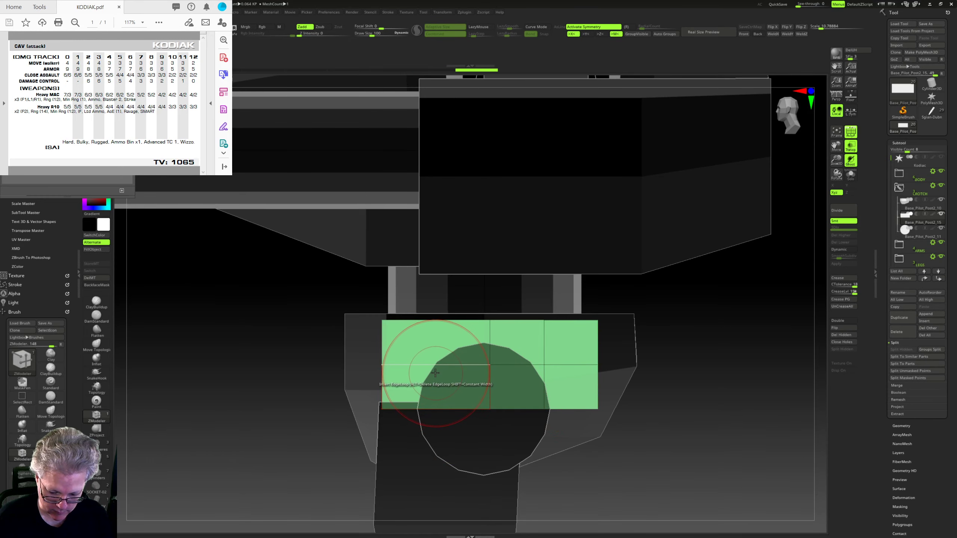
mouse_move(541, 379)
right_down()
mouse_move(715, 382)
mouse_move(566, 377)
mouse_move(580, 362)
right_up()
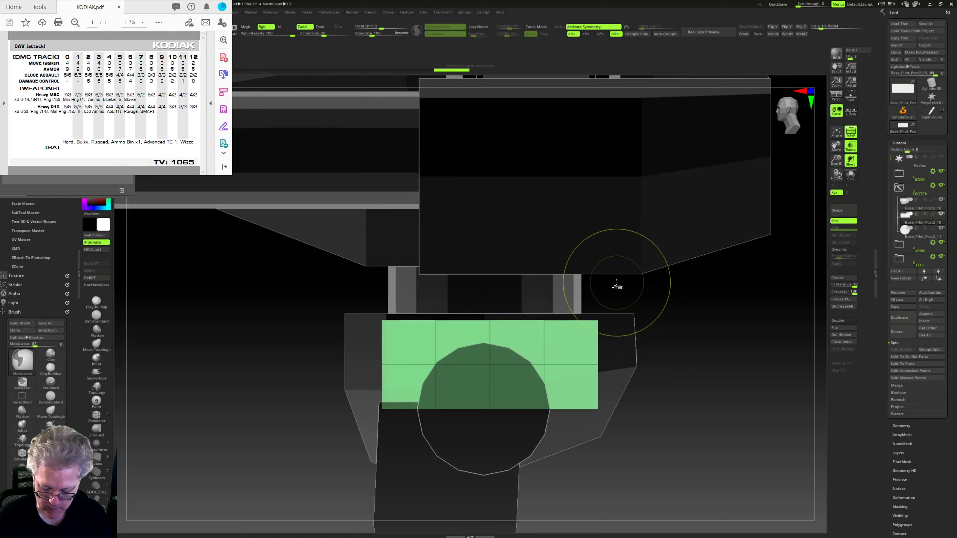
Step: Stretch the hip cubes inward in back view so they overlap the pelvis sides
mouse_move(618, 306)
ctrl+mouse_down()
mouse_move(592, 473)
mouse_move(556, 458)
mouse_move(556, 211)
mouse_move(603, 241)
ctrl+mouse_up()
ctrl+click(714, 301)
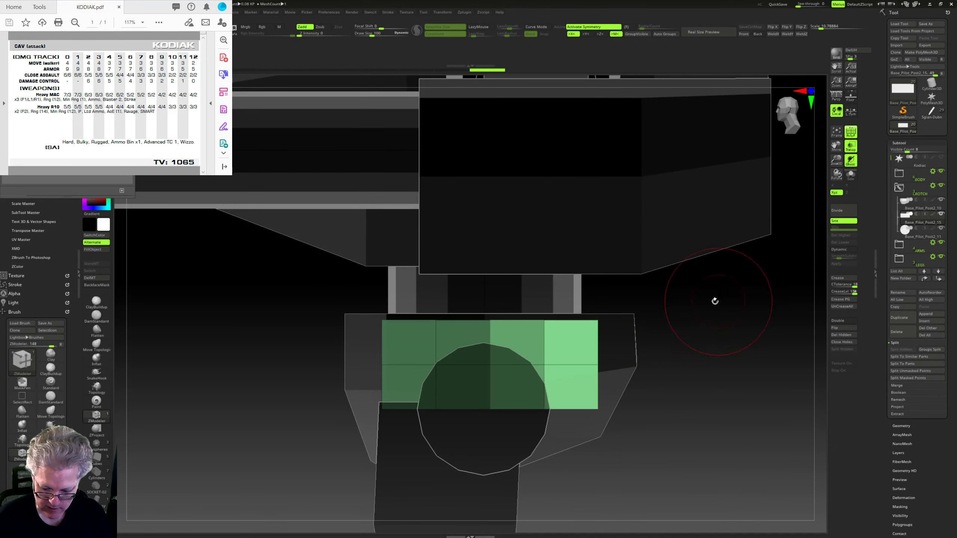
shift+right_drag(714, 301, 683, 294)
key(w)
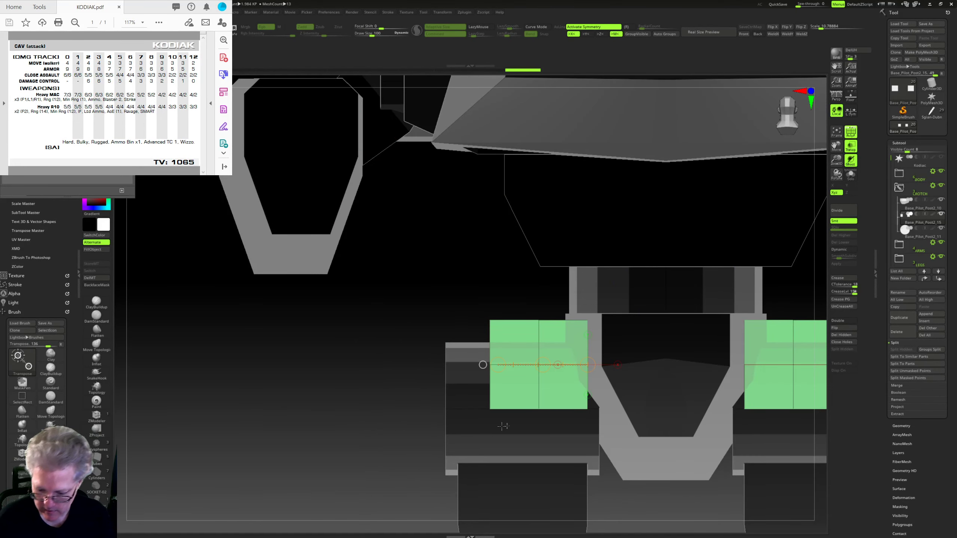
right_drag(502, 425, 615, 463)
click(490, 377)
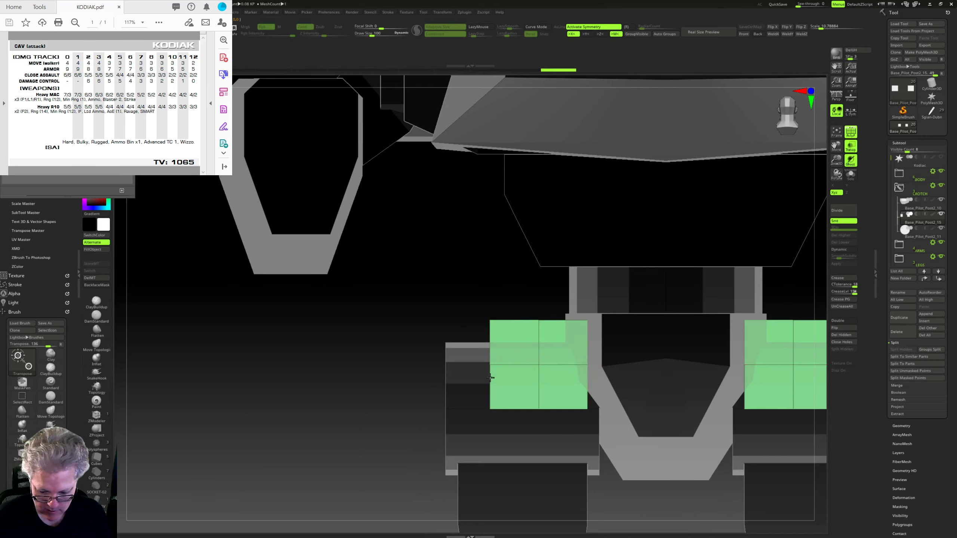
drag(611, 368, 633, 367)
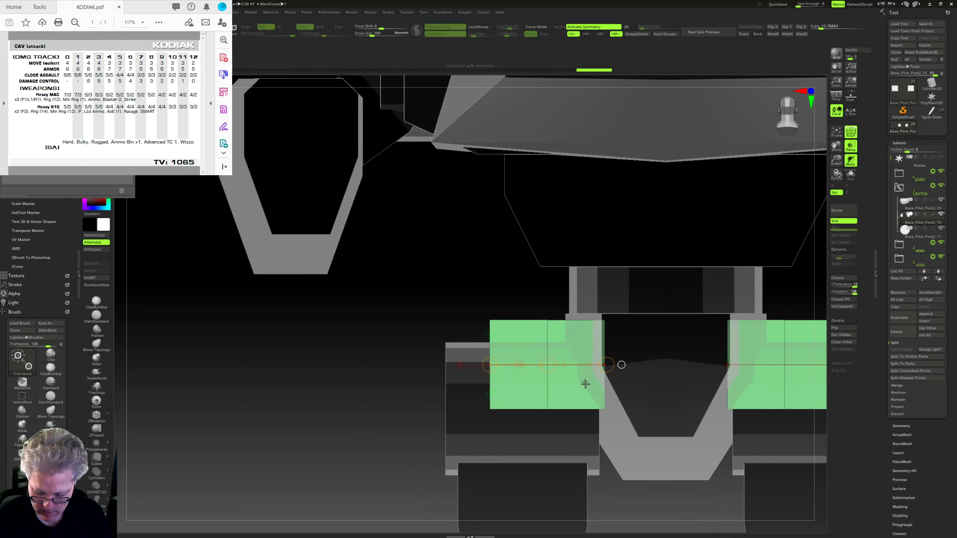
Step: Mask the front of the hip cubes, taper their rear outer sides inward in back view, and clear the mask
mouse_move(586, 384)
right_down()
mouse_move(578, 443)
mouse_move(579, 288)
right_up()
mouse_move(580, 289)
ctrl+mouse_down()
mouse_move(406, 342)
mouse_move(603, 329)
ctrl+mouse_up()
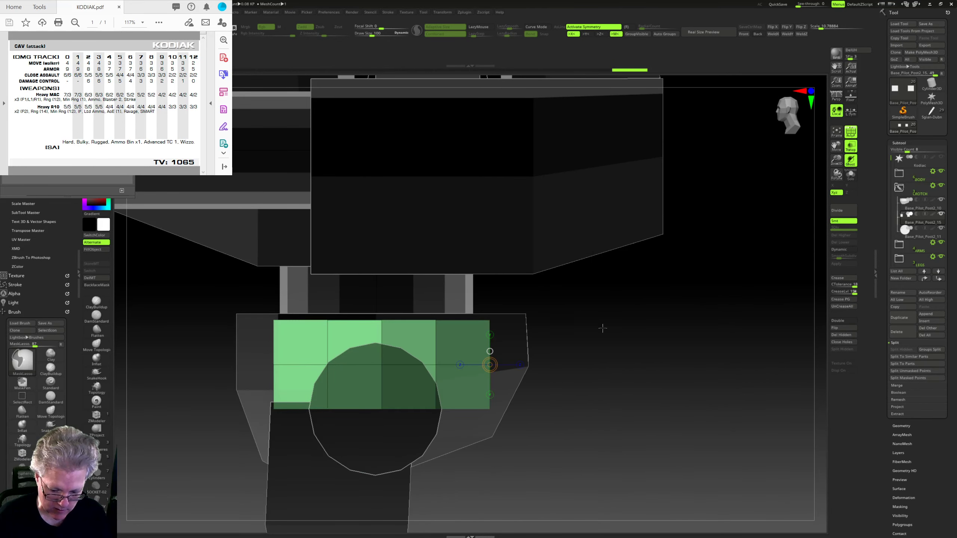
ctrl+click(603, 328)
shift+right_drag(613, 329, 590, 331)
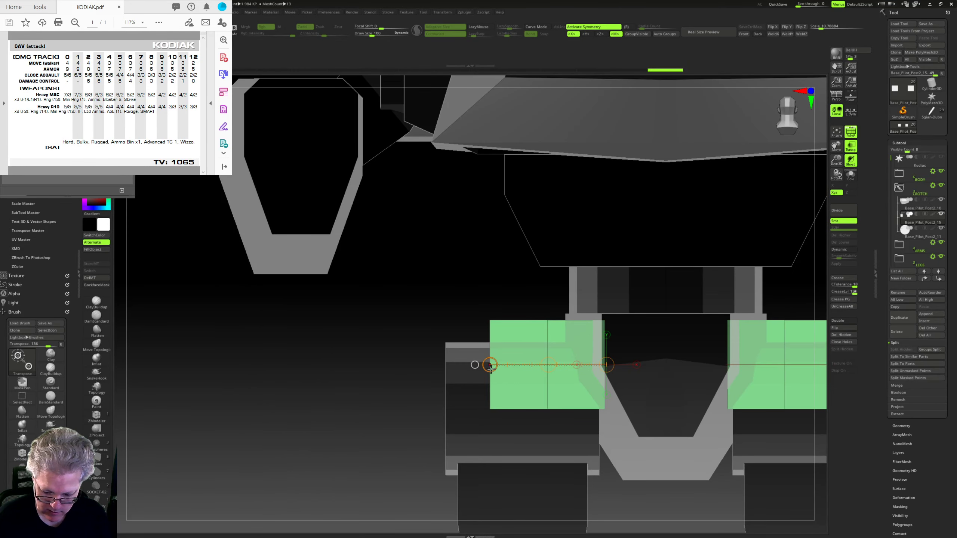
drag(504, 370, 530, 381)
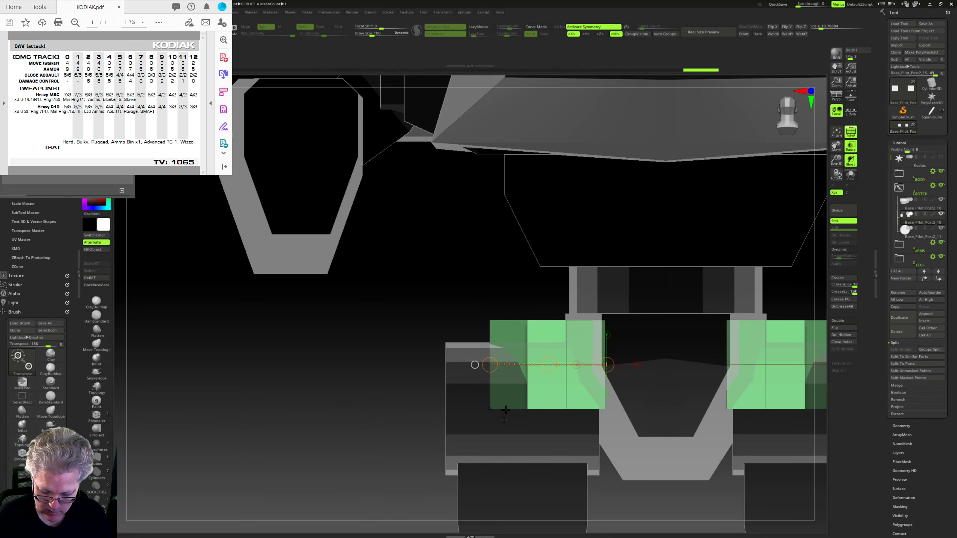
right_drag(505, 418, 629, 404)
mouse_move(628, 404)
ctrl+mouse_down()
mouse_move(660, 405)
mouse_move(531, 392)
mouse_move(673, 406)
ctrl+mouse_up()
mouse_move(673, 384)
right_down()
mouse_move(696, 364)
mouse_move(673, 394)
right_up()
drag(674, 394, 488, 402)
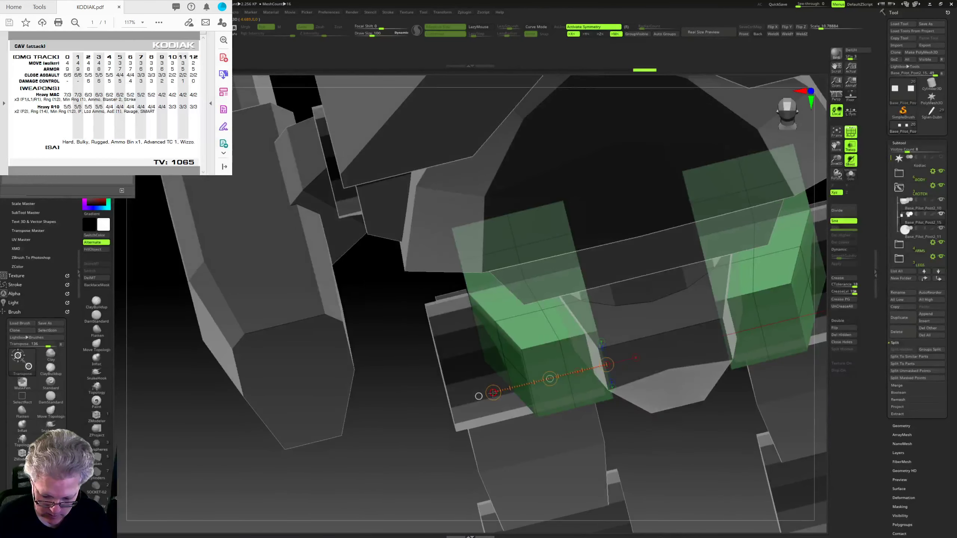
drag(528, 441, 612, 346)
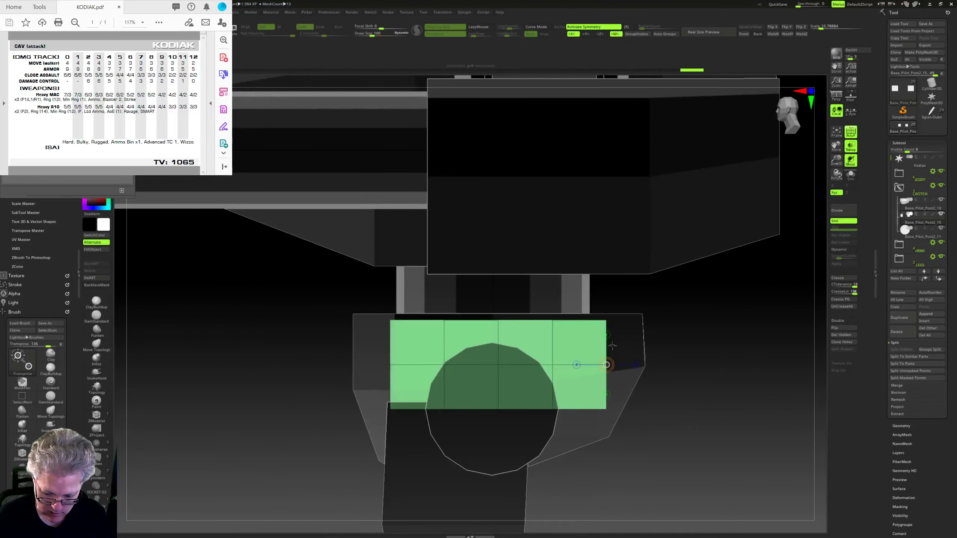
Step: Mask the front sections of the hip cubes and raise the rear lower edge into a slope in side view
mouse_move(557, 281)
ctrl+mouse_down()
mouse_move(538, 430)
mouse_move(620, 445)
mouse_move(645, 278)
ctrl+mouse_up()
ctrl+click(652, 295)
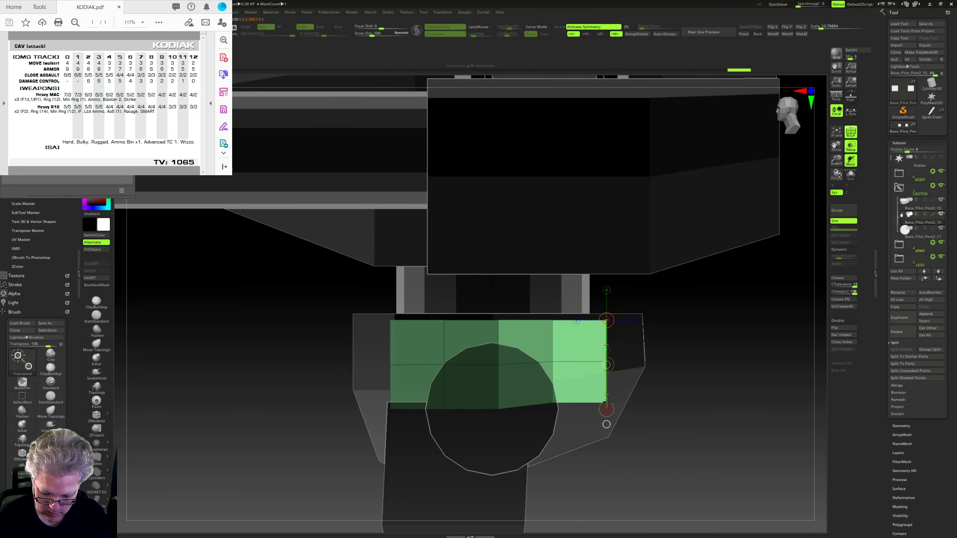
mouse_move(560, 301)
ctrl+mouse_down()
mouse_move(542, 433)
mouse_move(540, 306)
ctrl+mouse_up()
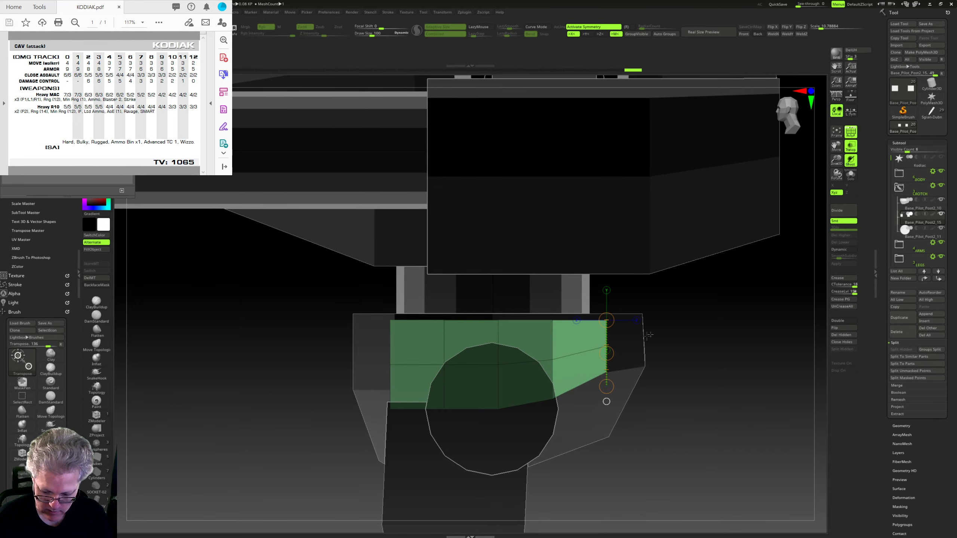
drag(649, 335, 600, 391)
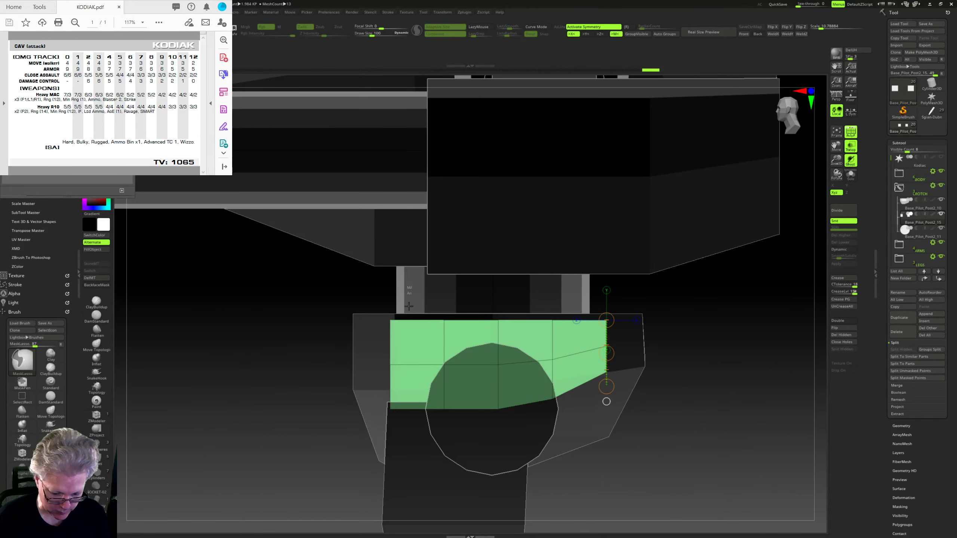
Step: Mask the rear sections of the hip cubes and taper their front outer sides inward in front view
ctrl+drag(409, 306, 364, 287)
ctrl+click(363, 286)
shift+drag(309, 441, 382, 451)
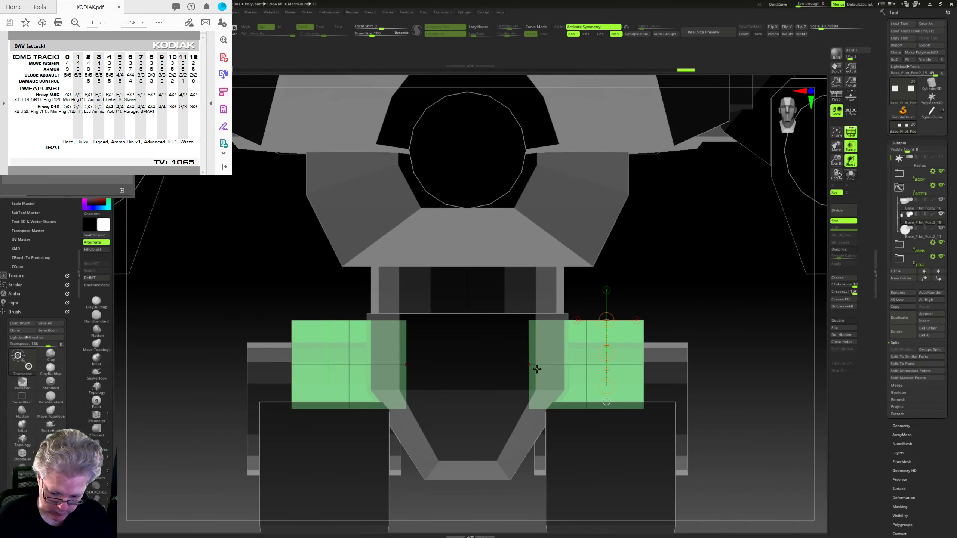
drag(691, 365, 647, 365)
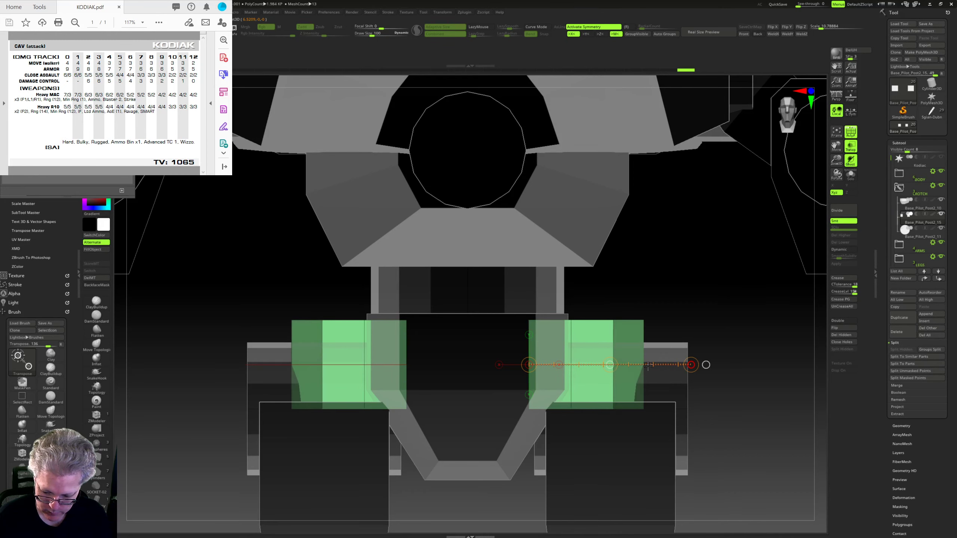
Step: Lower the front upper edge of the hip blocks in side view so their top slopes down toward the front
drag(716, 341, 576, 340)
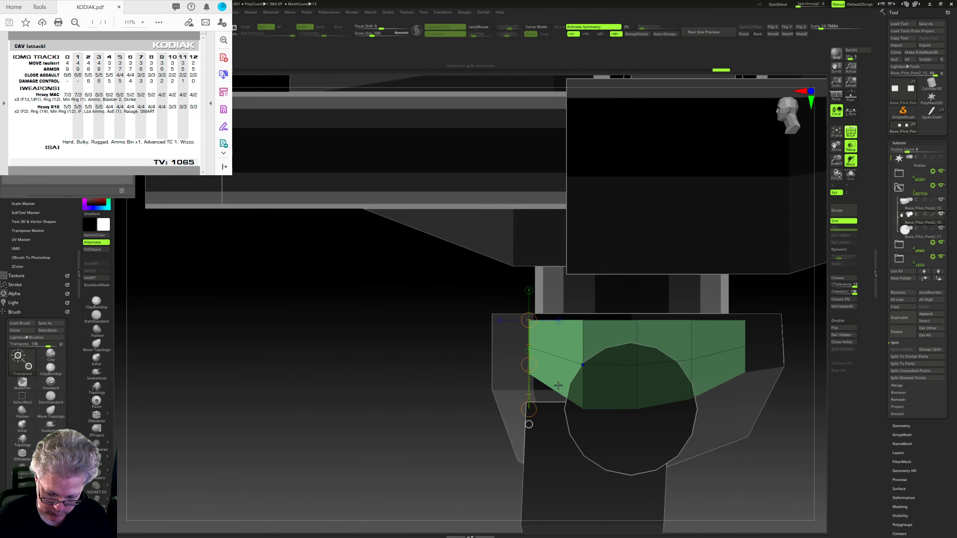
shift+drag(558, 385, 589, 463)
drag(668, 357, 594, 407)
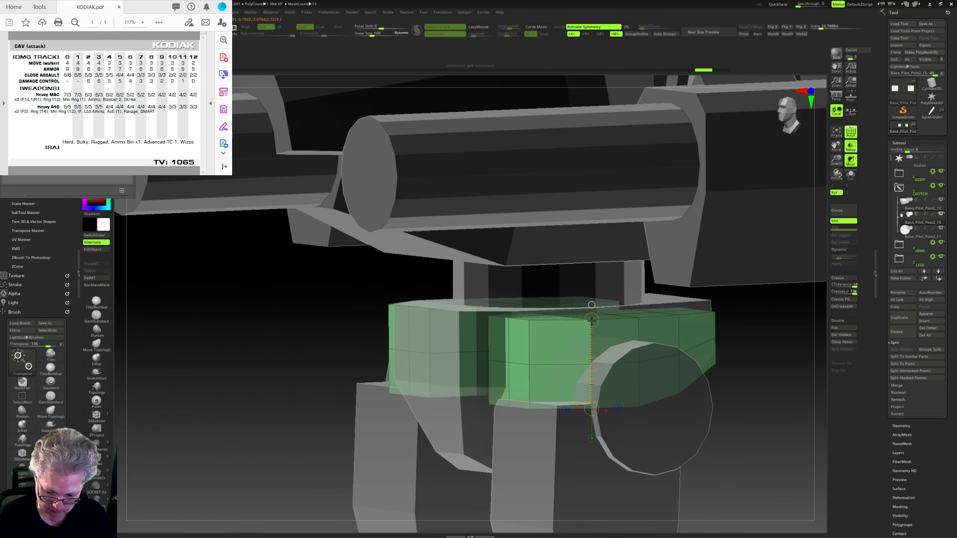
shift+drag(744, 330, 635, 370)
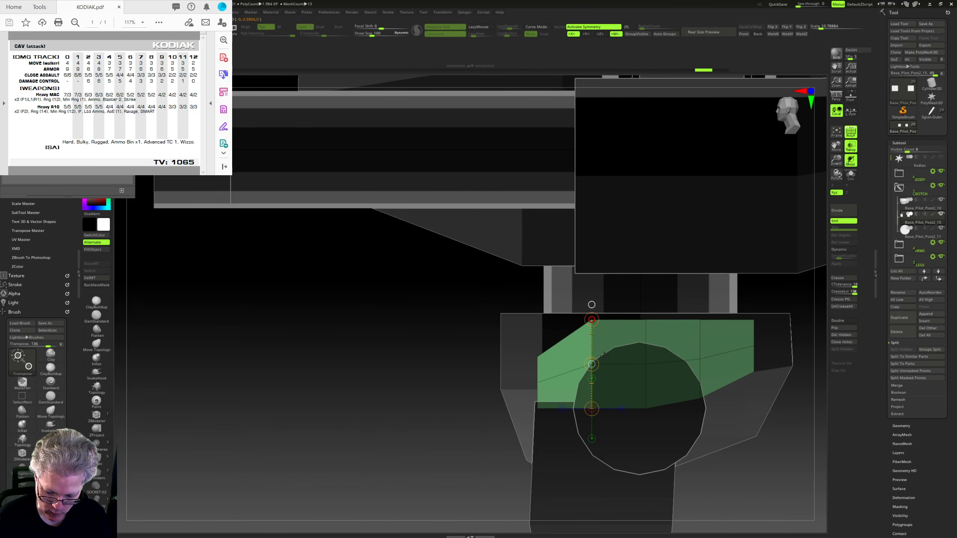
key(ctrl+shift+z)
mouse_move(641, 426)
mouse_down()
mouse_move(705, 452)
mouse_move(652, 431)
mouse_move(565, 428)
mouse_move(643, 408)
mouse_move(631, 360)
mouse_move(586, 346)
mouse_up()
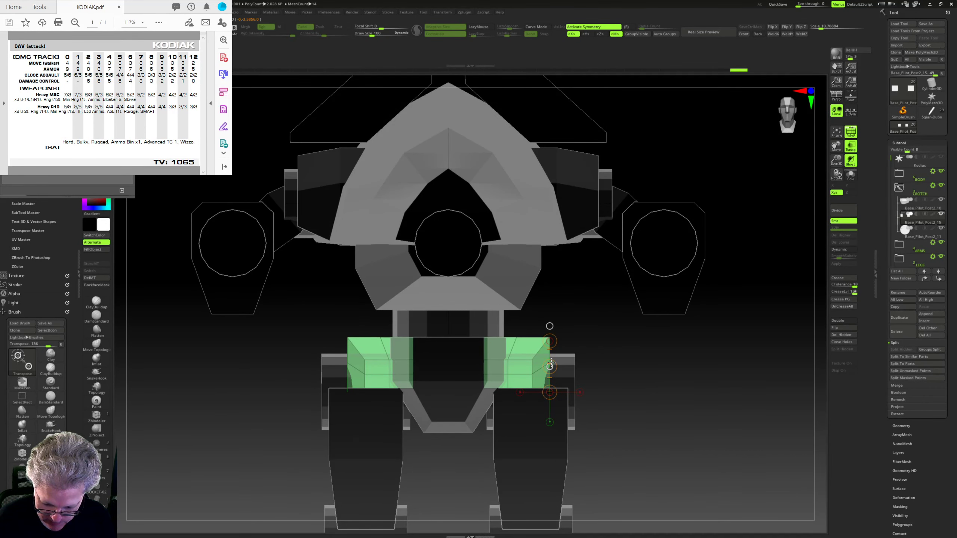
Step: Turn off the polyframe and transparency displays and review the whole mech from the front and at an angle
drag(608, 348, 656, 318)
click(850, 132)
click(850, 146)
mouse_move(792, 241)
shift+mouse_down()
mouse_move(733, 290)
mouse_move(707, 385)
mouse_move(649, 370)
mouse_move(729, 355)
mouse_move(591, 337)
mouse_move(626, 306)
mouse_move(637, 357)
mouse_move(626, 349)
mouse_move(618, 370)
mouse_move(643, 393)
shift+mouse_up()
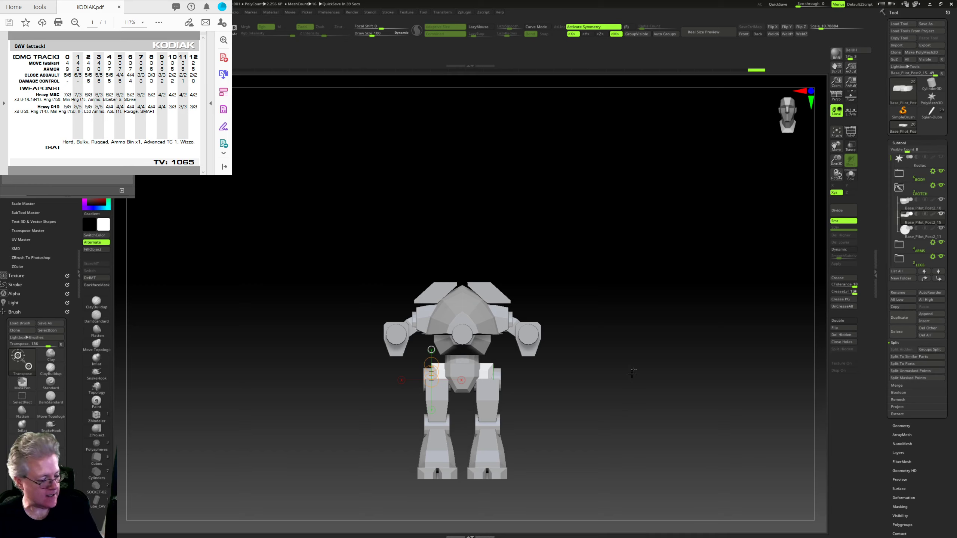
drag(668, 379, 678, 378)
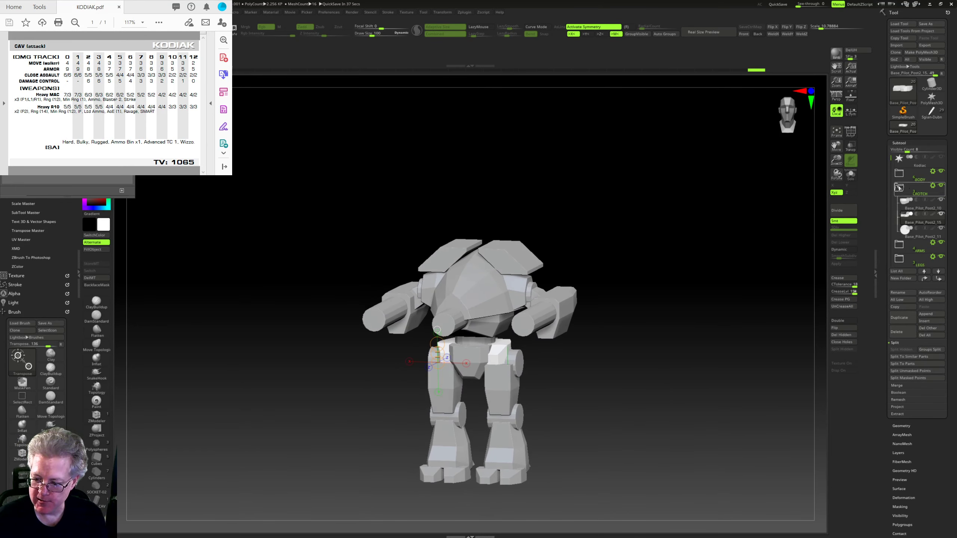
Step: Select the slanted upper shoulder plates in the BODY folder and delete that subtool
click(899, 188)
click(899, 174)
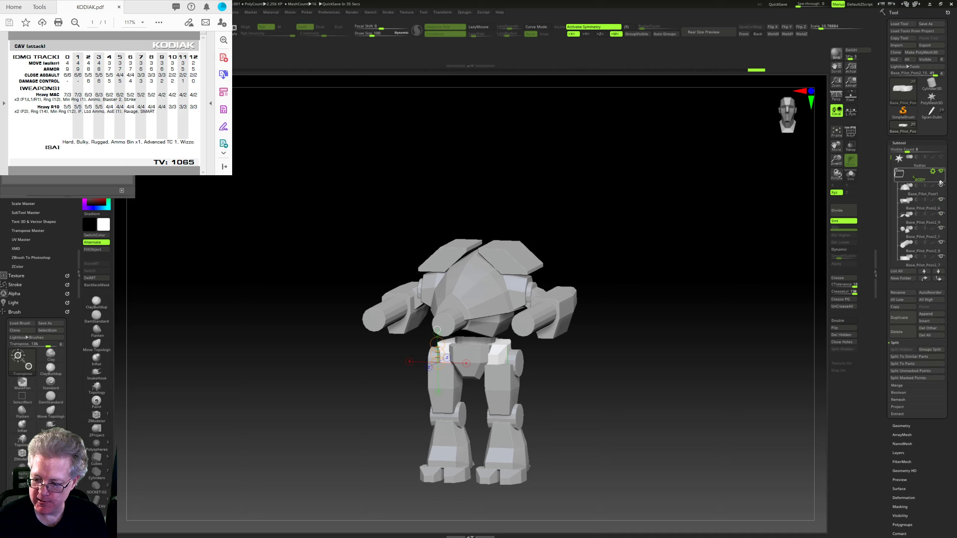
click(923, 224)
shift+drag(782, 332, 663, 329)
key(q)
alt+drag(663, 329, 695, 361)
key(w)
ctrl+right_drag(695, 361, 681, 374)
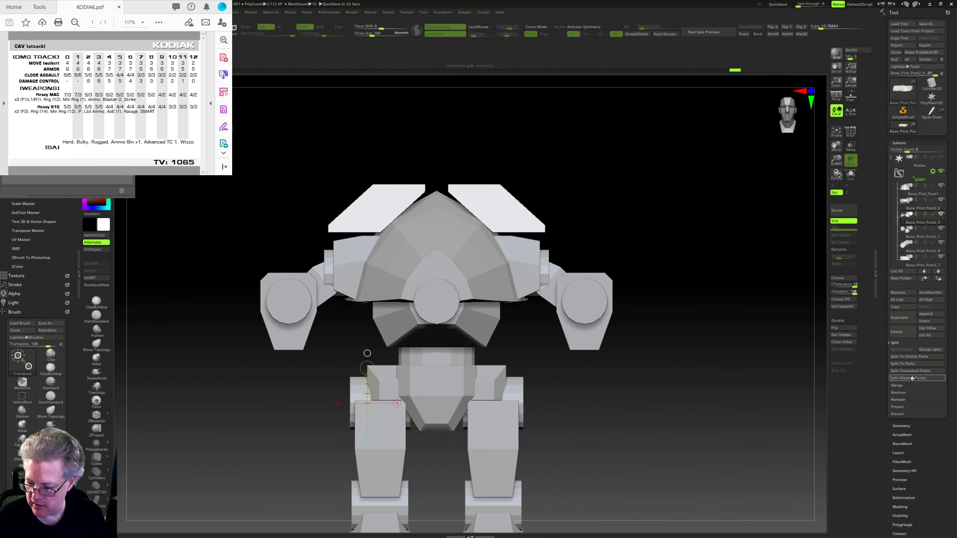
click(908, 328)
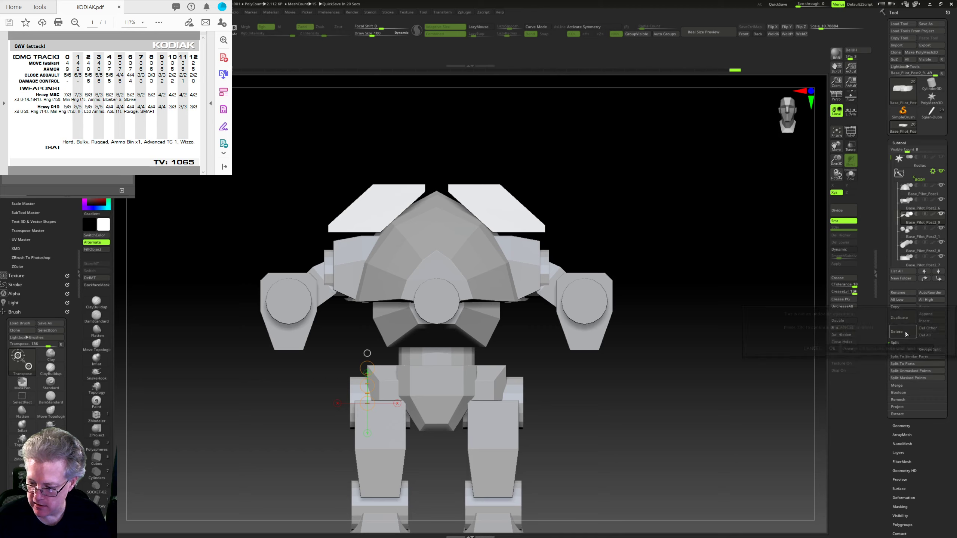
click(832, 349)
Step: Insert a single cube over one shoulder in top view with the Cubes brush and check it from the front
key(q)
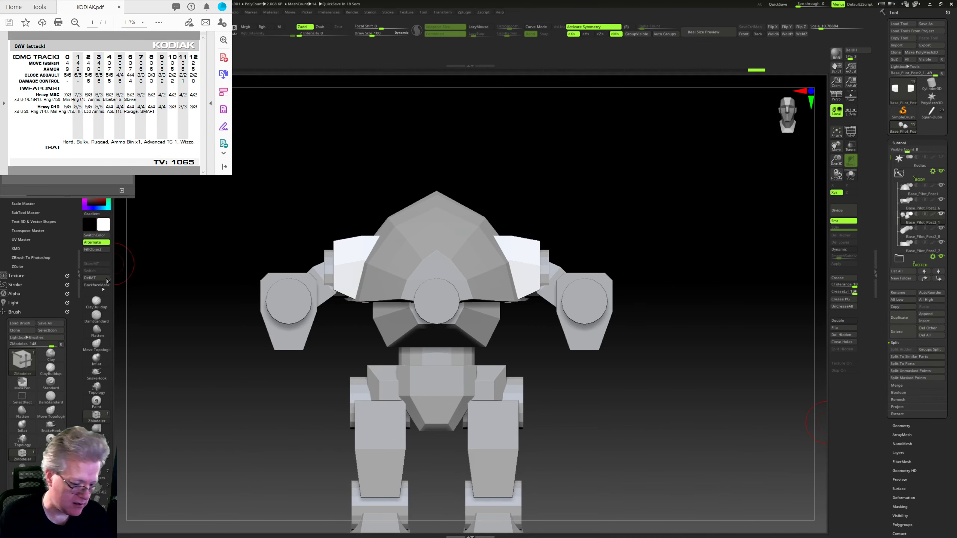
drag(679, 291, 652, 295)
mouse_move(652, 296)
ctrl+right_down()
mouse_move(660, 333)
mouse_move(683, 336)
mouse_move(664, 324)
mouse_move(673, 321)
ctrl+right_up()
mouse_move(674, 322)
mouse_down()
mouse_move(690, 334)
mouse_move(731, 316)
mouse_move(754, 343)
mouse_move(669, 325)
mouse_up()
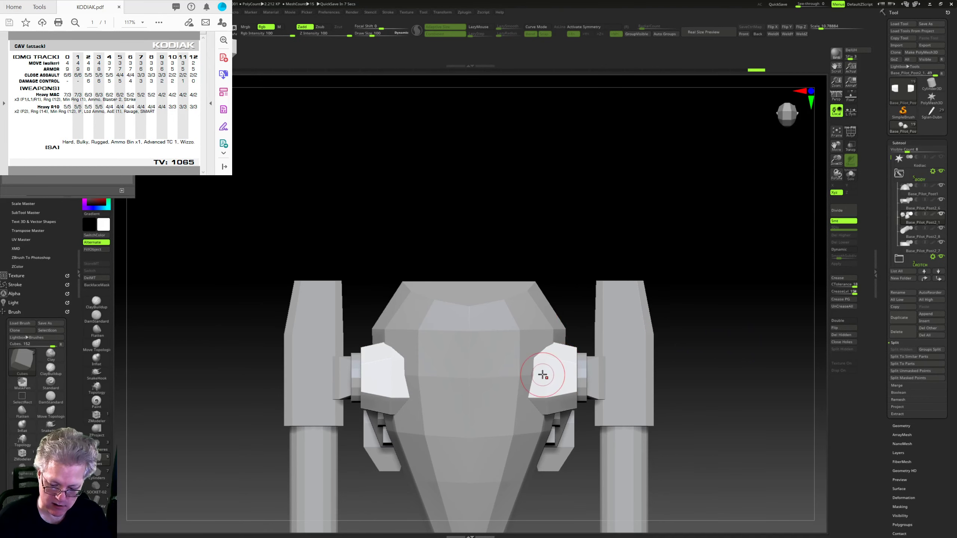
drag(542, 383, 542, 410)
drag(733, 346, 681, 314)
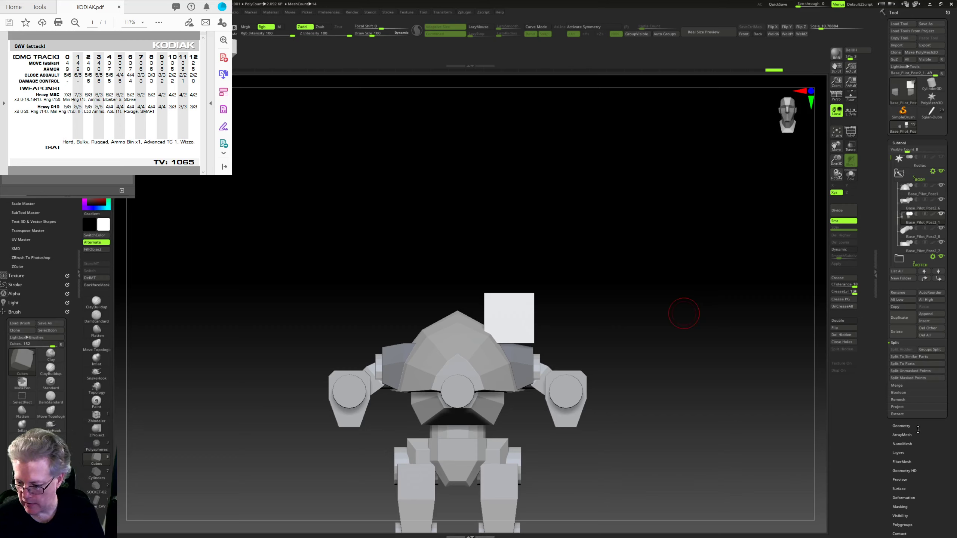
Step: Split the new shoulder cube off into its own subtool, then turn on the polyframe and transparency displays
click(920, 371)
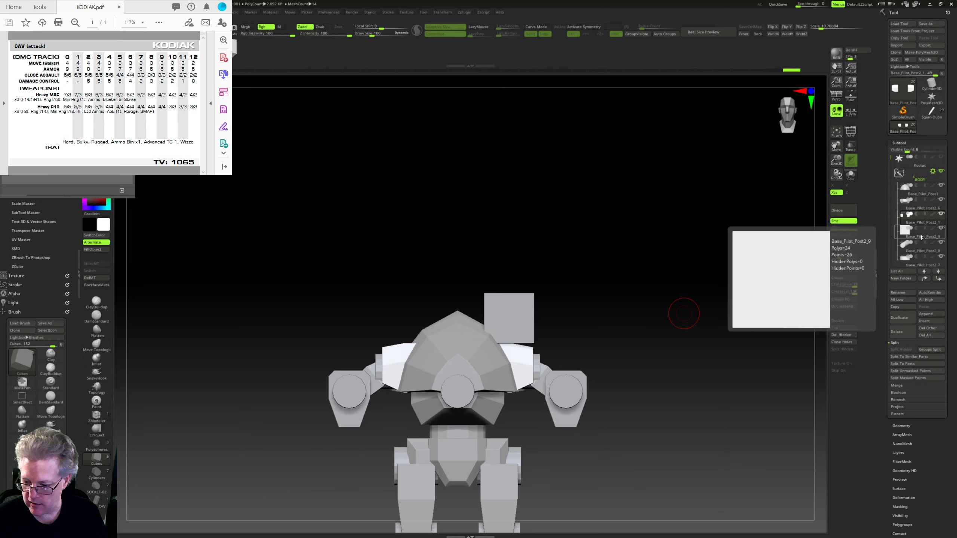
drag(748, 375, 805, 296)
click(850, 135)
click(851, 146)
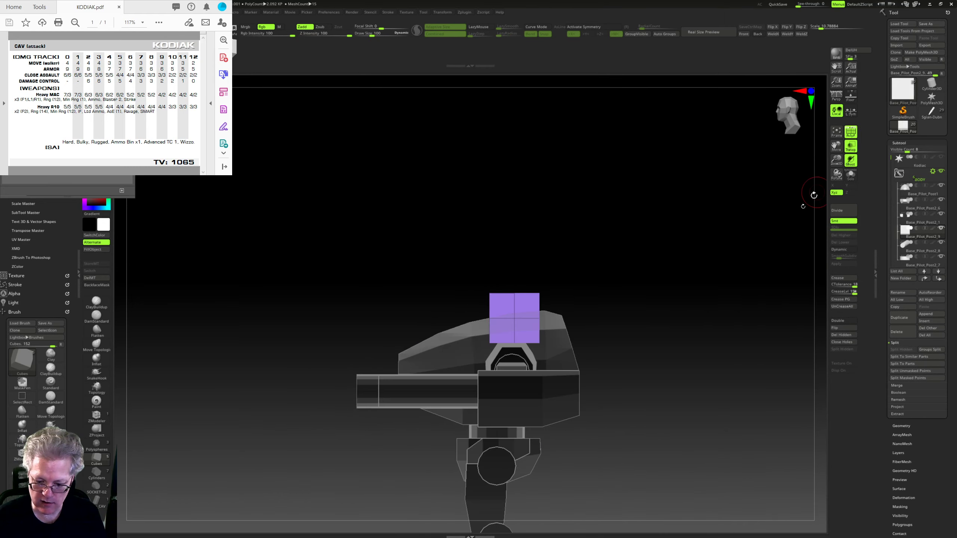
Step: Stretch the shoulder cube front to back in side view so it becomes a longer block above the arm joint
ctrl+right_drag(786, 241, 671, 361)
drag(672, 361, 660, 322)
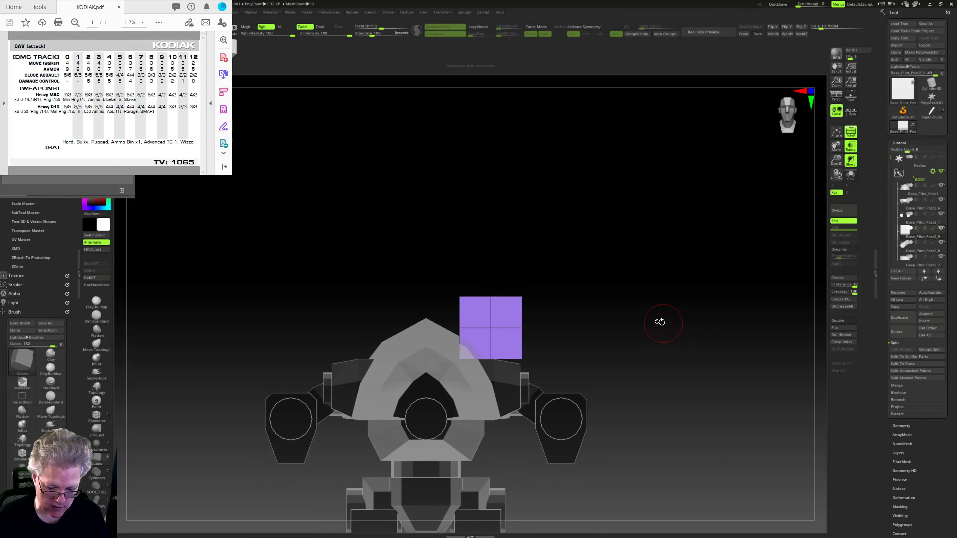
ctrl+right_drag(605, 226, 485, 343)
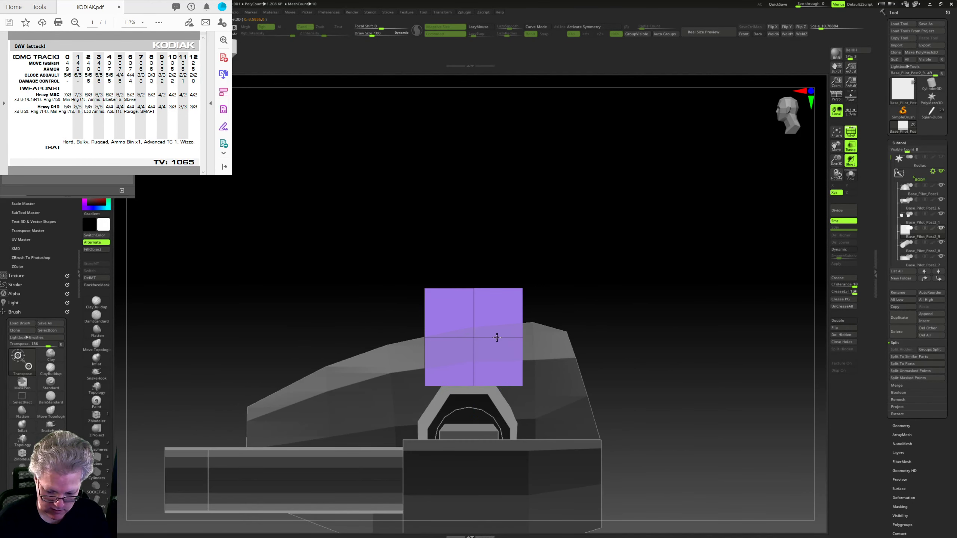
drag(523, 338, 548, 341)
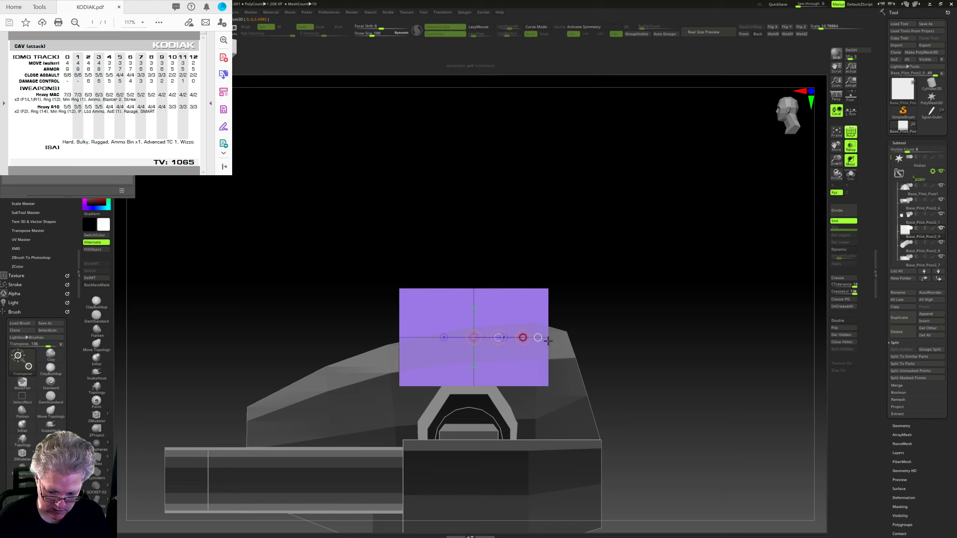
ctrl+right_drag(607, 338, 600, 264)
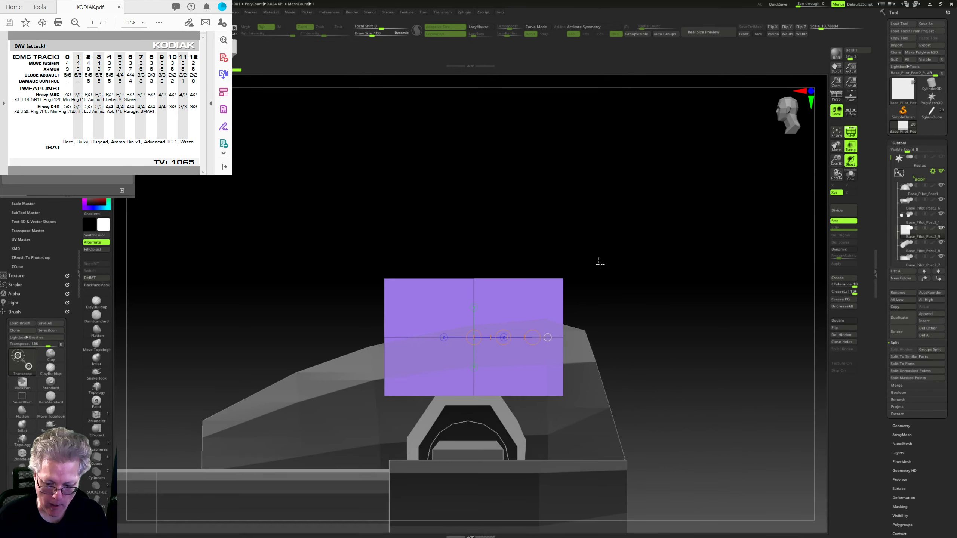
Step: Insert a vertical edge loop across the rear half of the shoulder block with ZModeler
key(q)
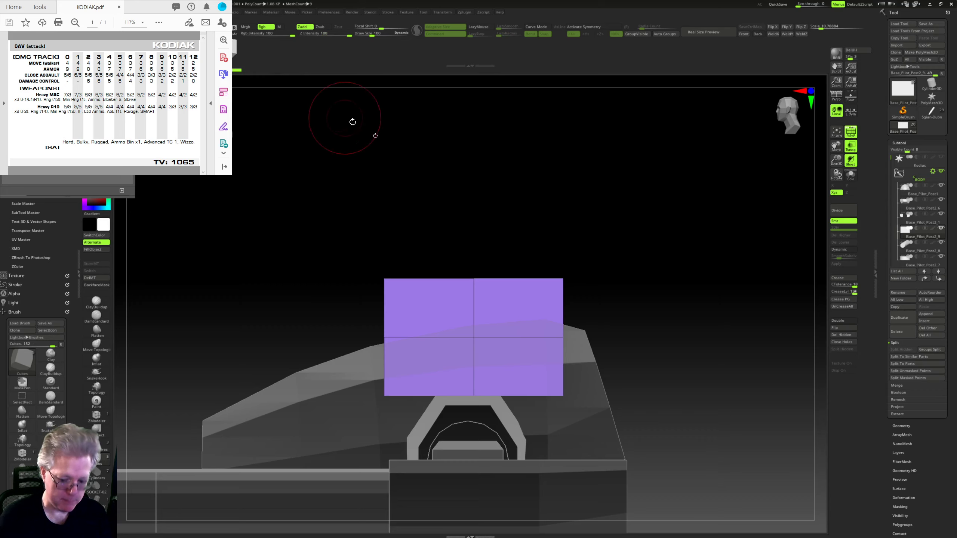
click(97, 416)
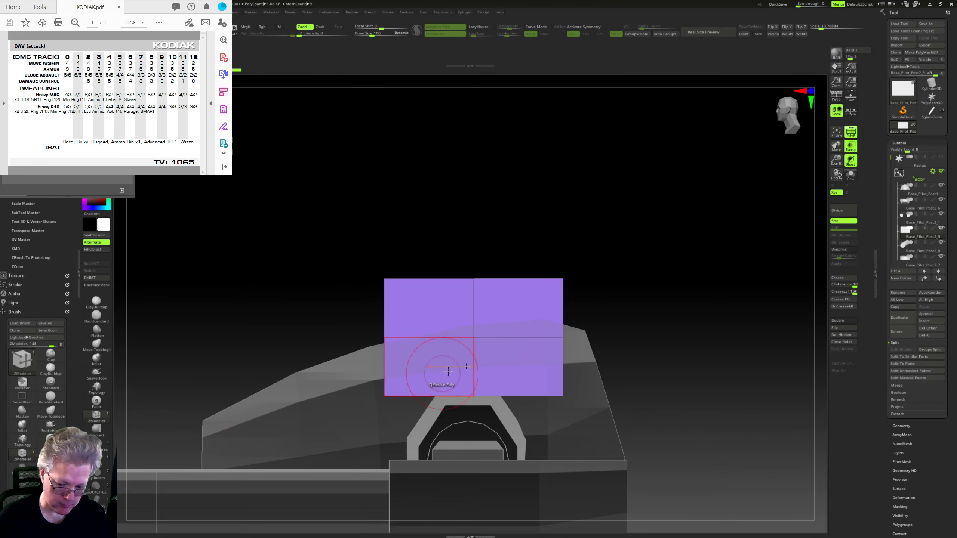
click(523, 341)
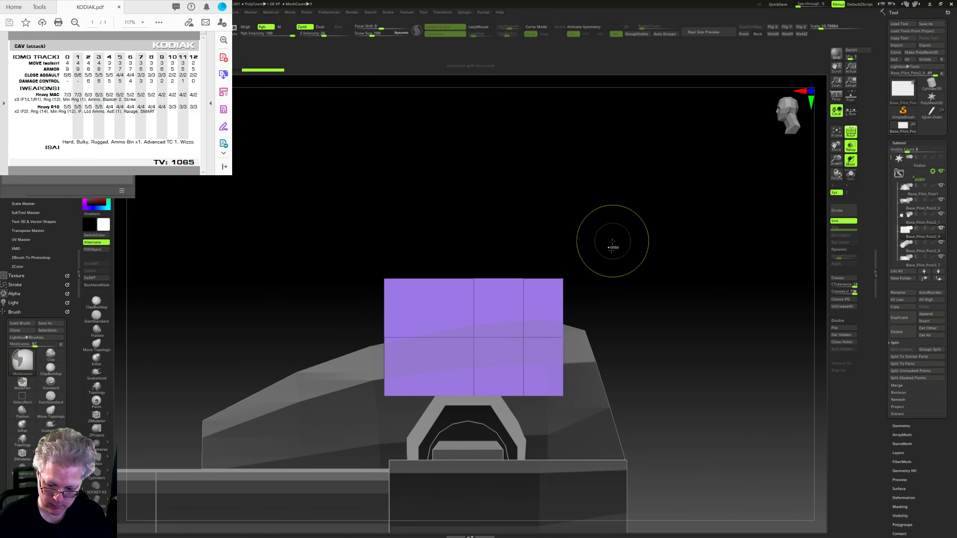
Step: Mask the front part of the shoulder block and lower its rear upper edges so the top slopes down toward the back
mouse_move(612, 245)
ctrl+mouse_down()
mouse_move(508, 247)
mouse_move(505, 196)
ctrl+mouse_up()
ctrl+click(574, 228)
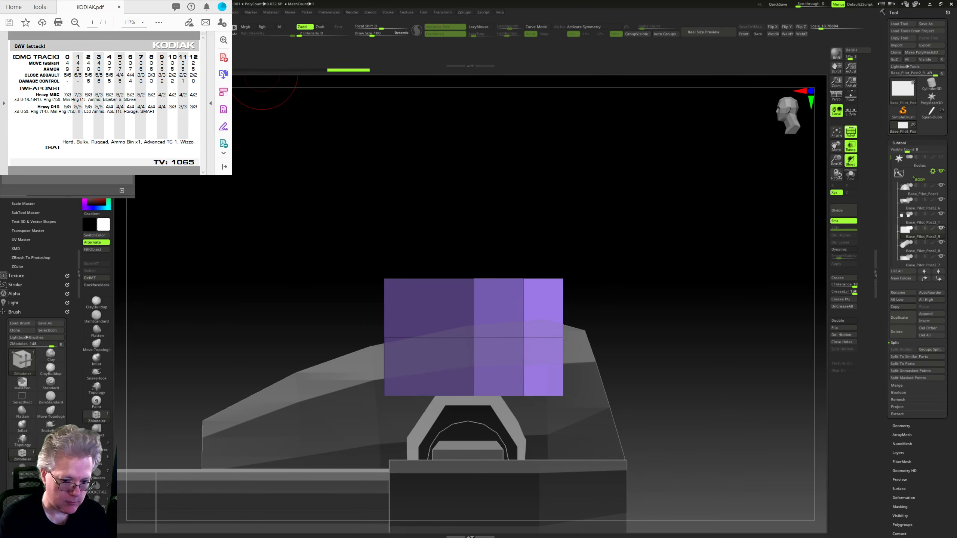
key(w)
drag(523, 245, 526, 286)
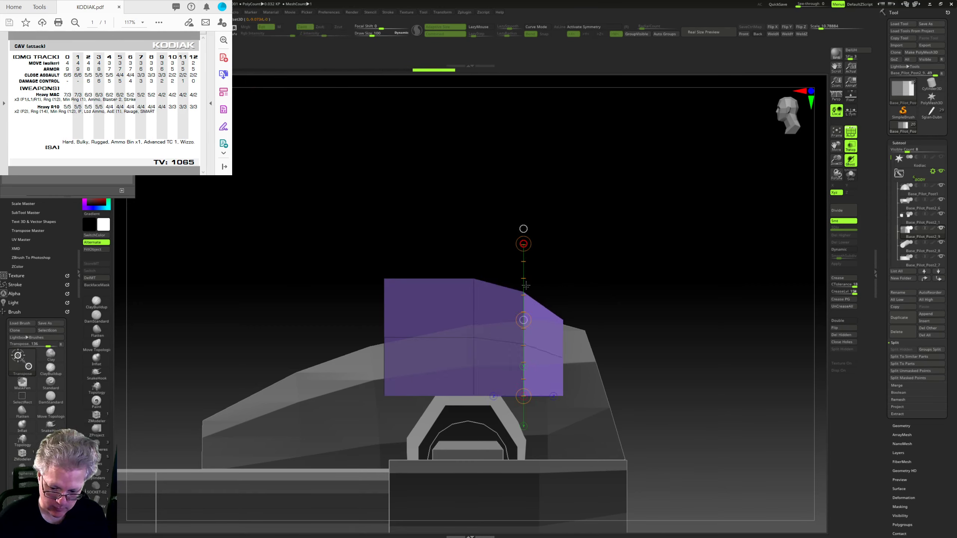
mouse_move(669, 273)
mouse_down()
mouse_move(627, 274)
mouse_move(687, 339)
mouse_move(648, 331)
mouse_up()
Step: Taper the outer side of the shoulder block slightly inward toward its rear end in top view
ctrl+click(662, 399)
mouse_move(654, 385)
ctrl+mouse_down()
mouse_move(418, 384)
mouse_move(655, 476)
ctrl+mouse_up()
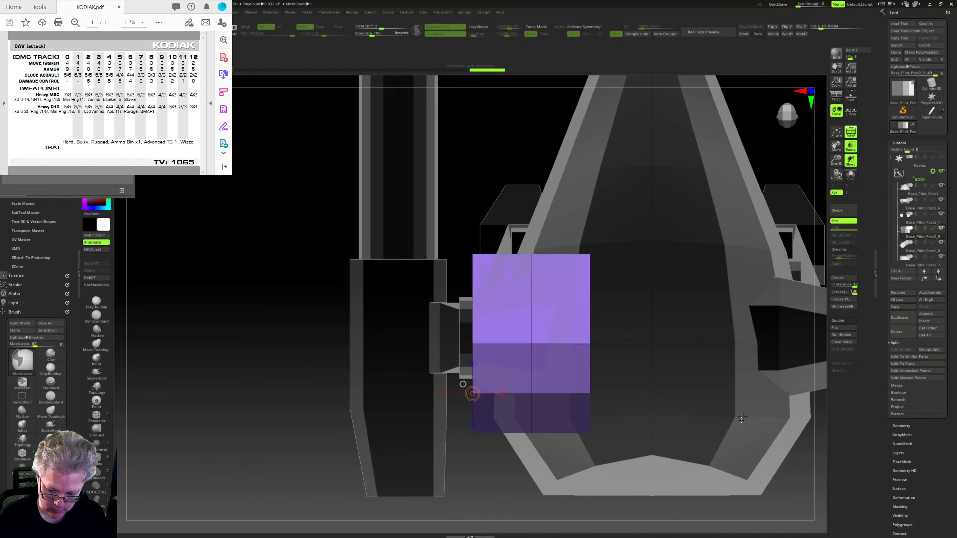
ctrl+click(743, 416)
mouse_move(418, 393)
mouse_down()
mouse_move(449, 434)
mouse_move(446, 322)
mouse_move(416, 408)
mouse_up()
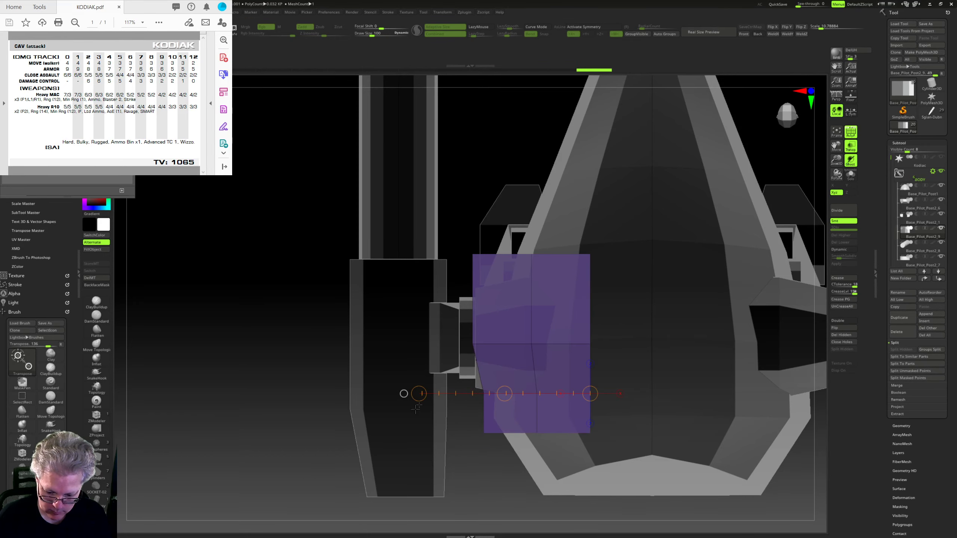
drag(463, 442, 714, 412)
Step: Move the whole shoulder block slightly outward from the body in front view
right_drag(713, 412, 678, 327)
alt+right_drag(708, 372, 631, 370)
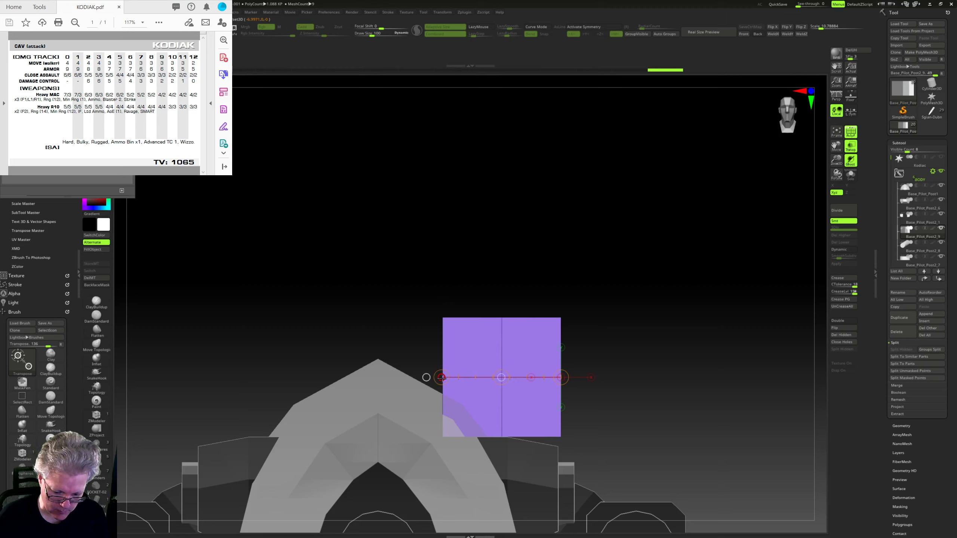
drag(504, 381, 517, 383)
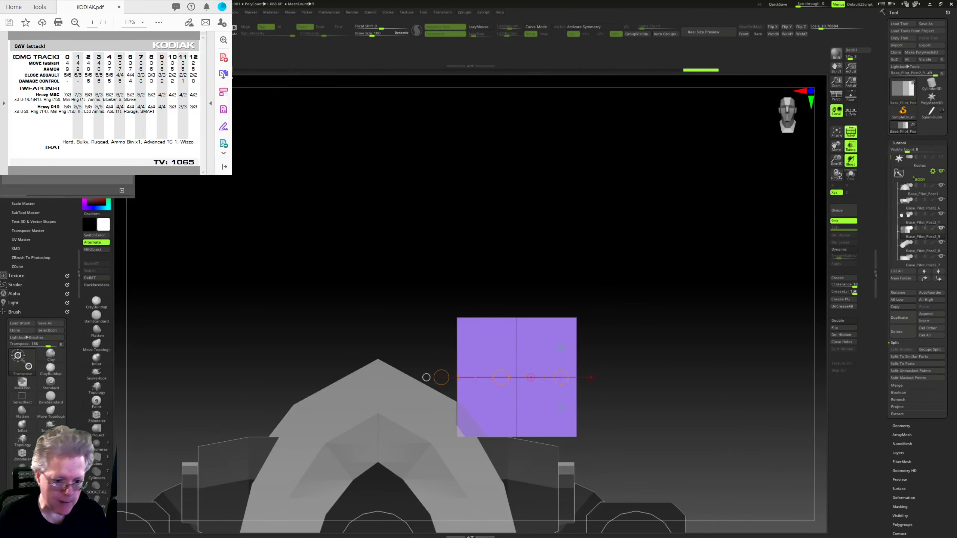
Step: Insert two horizontal edge loops around the shoulder block, one near its top and one near its bottom
key(q)
ctrl+right_drag(654, 266, 675, 288)
alt+right_drag(676, 288, 612, 273)
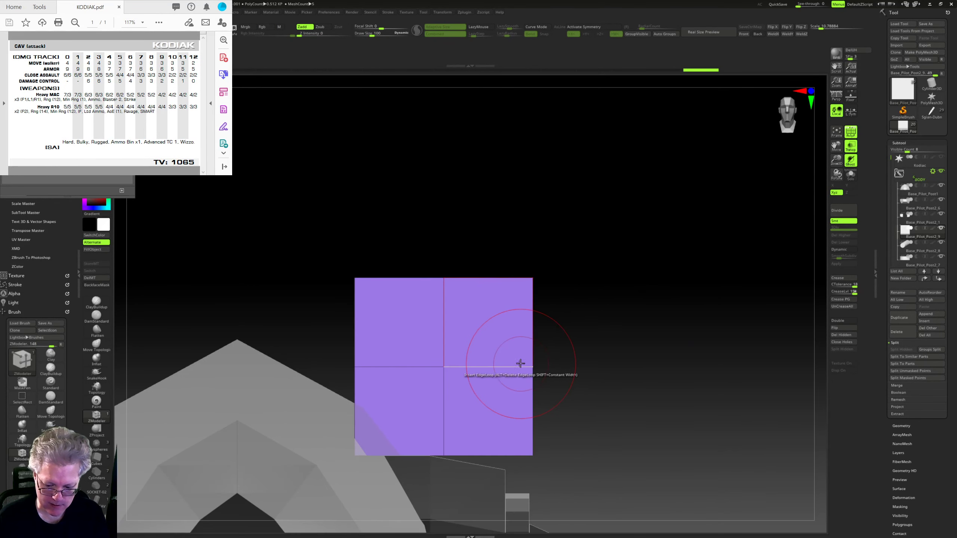
click(529, 302)
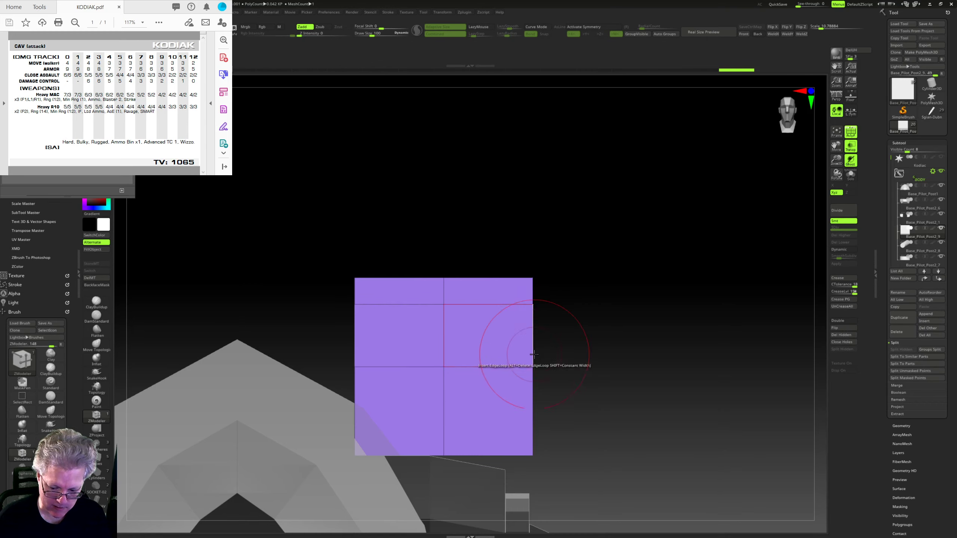
click(532, 429)
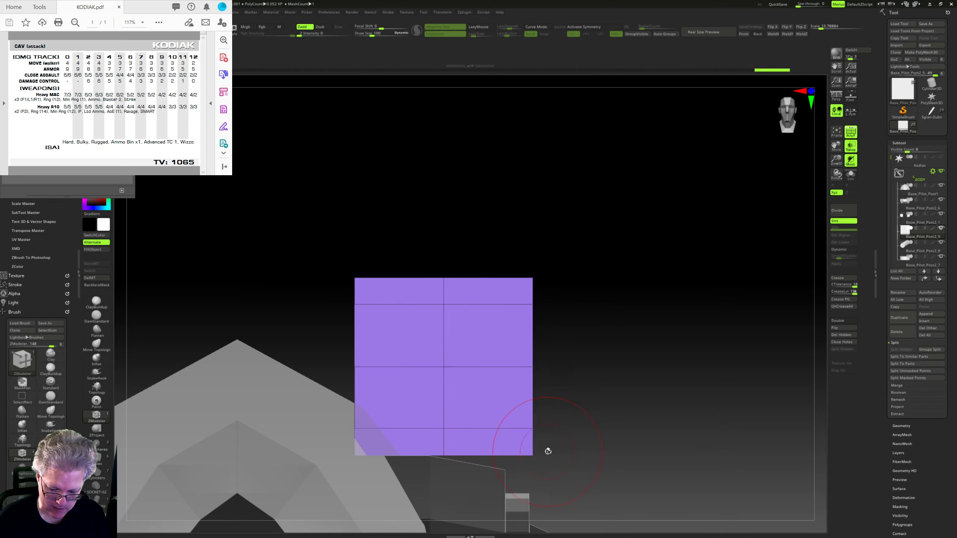
Step: Isolate the shoulder block's bottom edge with a mask and narrow it in front view to bevel the lower corners
mouse_move(548, 451)
ctrl+mouse_down()
mouse_move(482, 438)
mouse_move(339, 501)
mouse_move(603, 451)
ctrl+mouse_up()
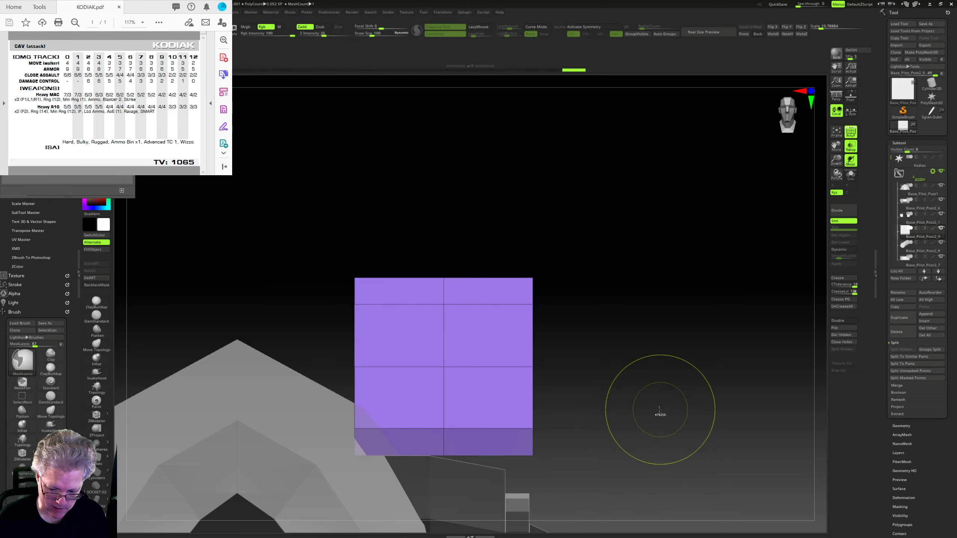
mouse_move(659, 411)
mouse_down()
mouse_move(558, 232)
mouse_move(629, 285)
mouse_move(613, 293)
mouse_move(641, 281)
mouse_move(656, 305)
mouse_move(610, 319)
mouse_move(698, 388)
mouse_up()
click(195, 30)
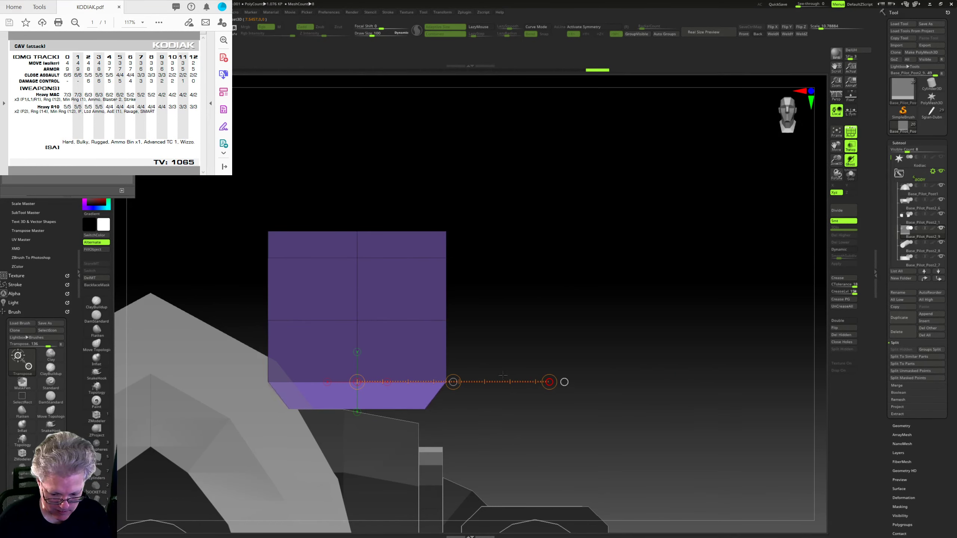
Step: Isolate the shoulder block's top edge with a mask, narrow it to bevel the upper corners, and clear the mask
alt+drag(535, 313, 514, 283)
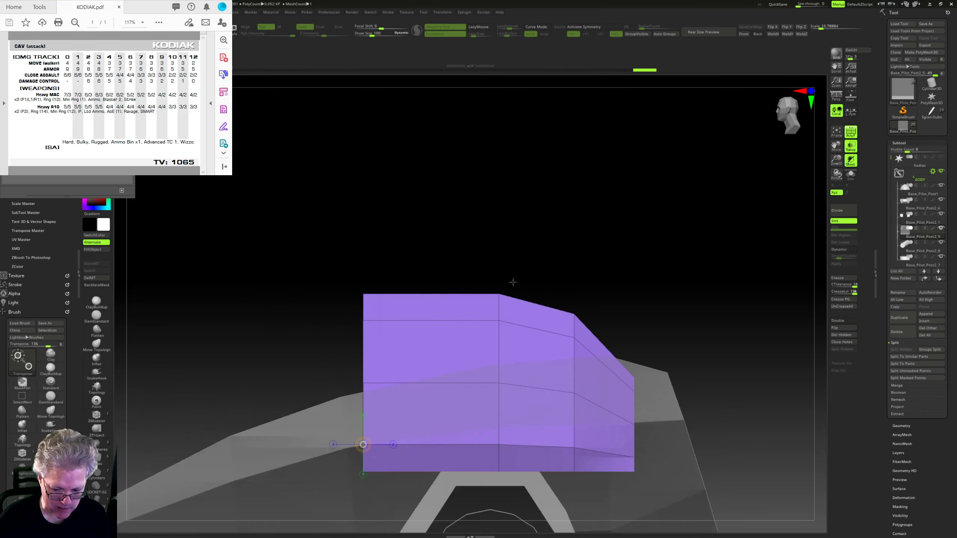
drag(667, 303, 662, 371)
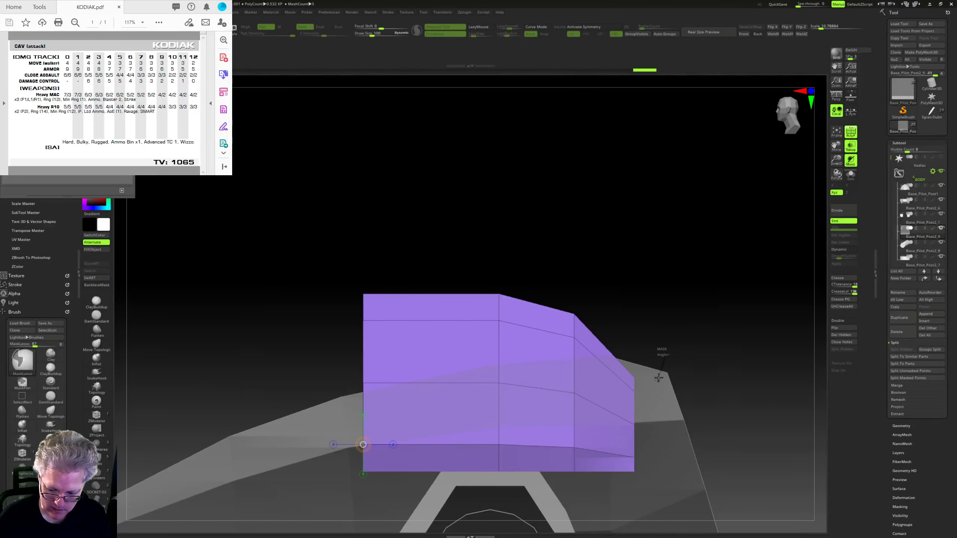
mouse_move(472, 311)
ctrl+mouse_down()
mouse_move(316, 173)
mouse_move(490, 188)
ctrl+mouse_up()
drag(640, 278, 718, 279)
ctrl+click(630, 284)
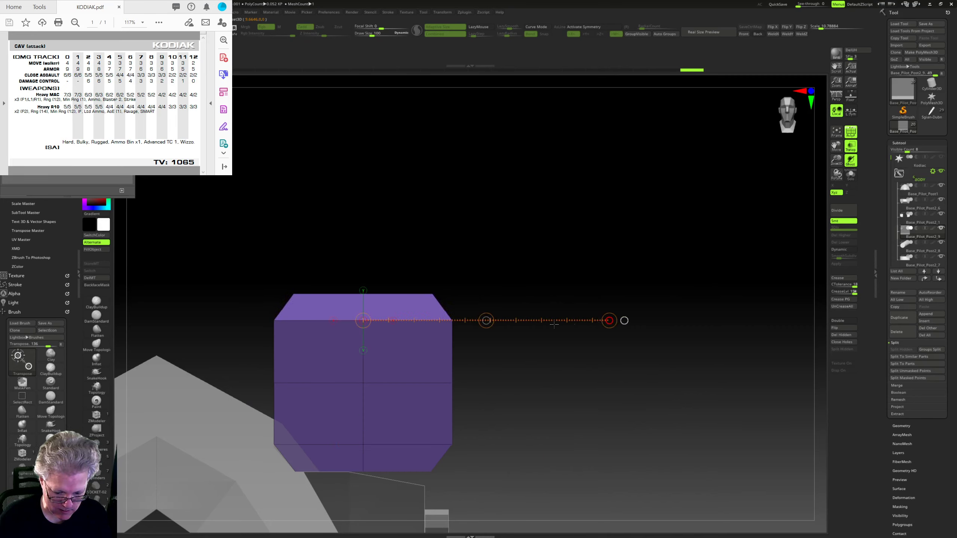
drag(571, 285, 597, 280)
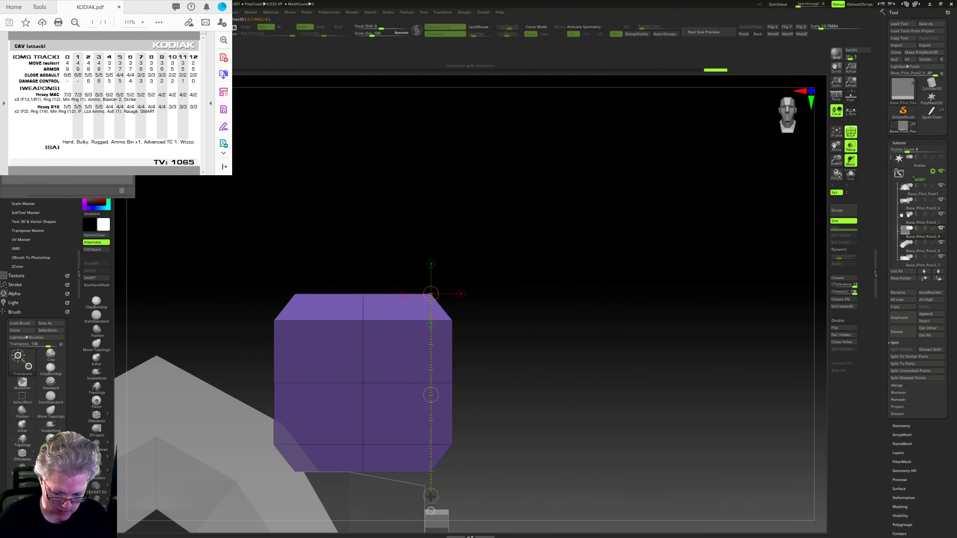
ctrl+drag(534, 399, 554, 399)
ctrl+right_drag(554, 398, 565, 373)
alt+right_drag(565, 374, 554, 363)
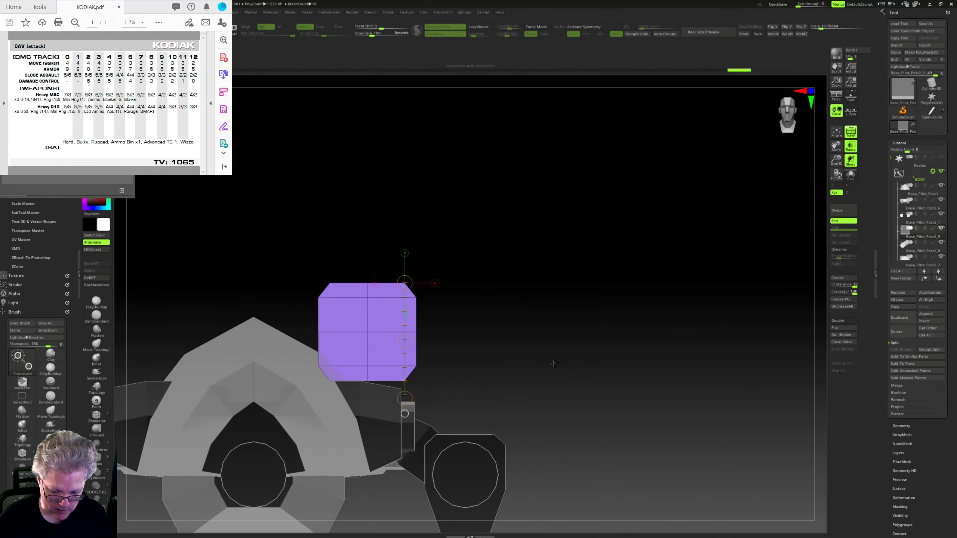
drag(554, 363, 521, 374)
mouse_move(521, 374)
mouse_down()
mouse_move(486, 354)
mouse_move(528, 360)
mouse_up()
ctrl+right_drag(497, 373, 547, 293)
drag(547, 293, 613, 320)
ctrl+click(627, 299)
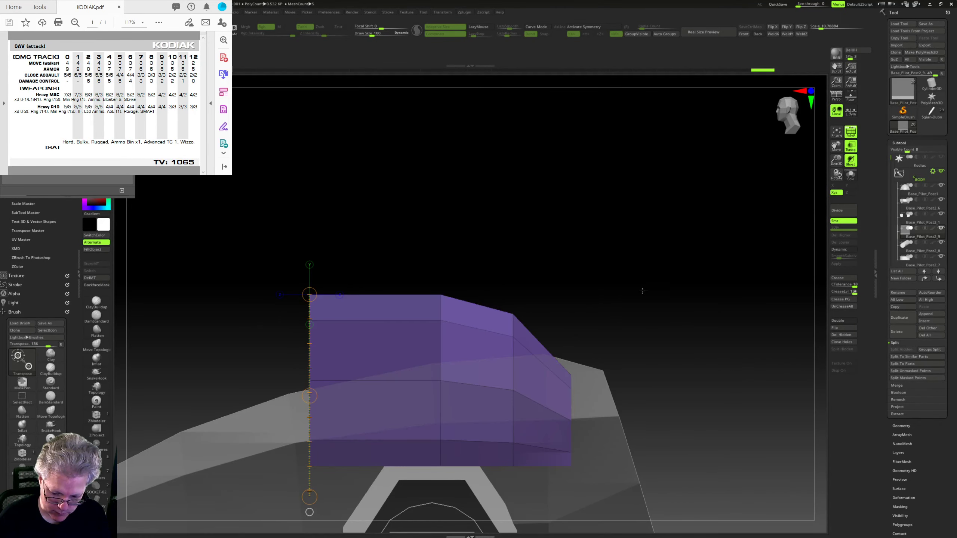
mouse_move(643, 291)
shift+mouse_down()
mouse_move(577, 306)
mouse_move(618, 320)
mouse_move(580, 278)
shift+mouse_up()
ctrl+click(576, 310)
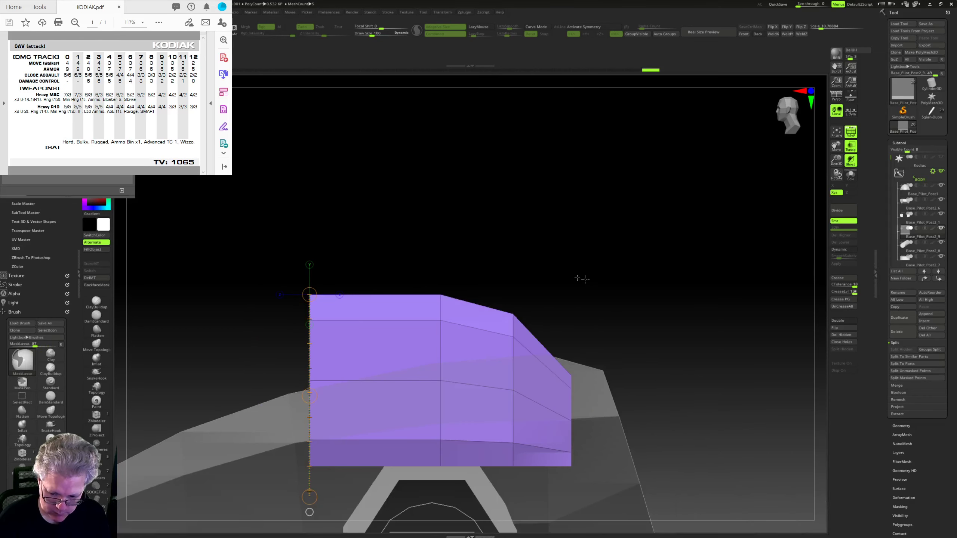
Step: Isolate the edge row where the shoulder block's rear slope begins and narrow it from behind
mouse_move(522, 325)
ctrl+mouse_down()
mouse_move(629, 280)
mouse_move(620, 295)
ctrl+mouse_up()
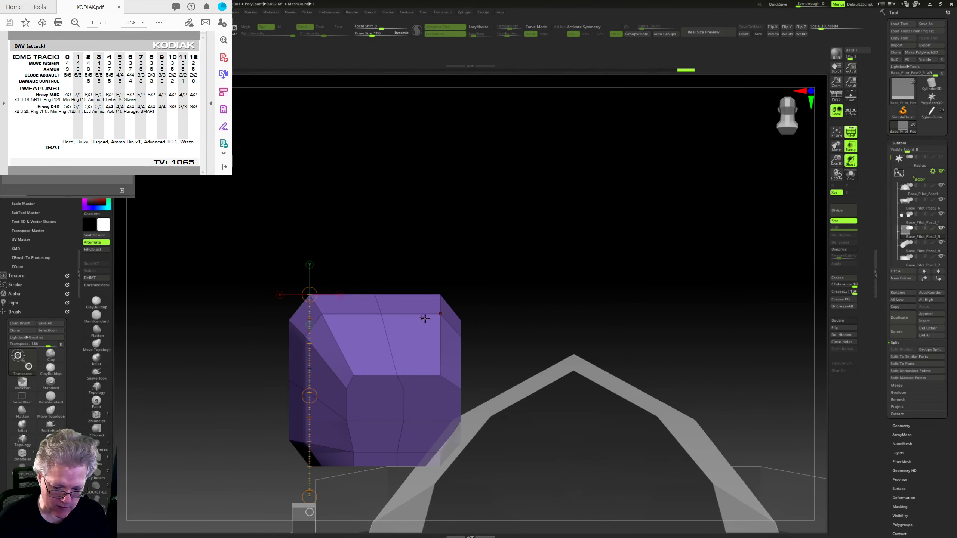
drag(482, 297, 466, 308)
drag(486, 249, 528, 251)
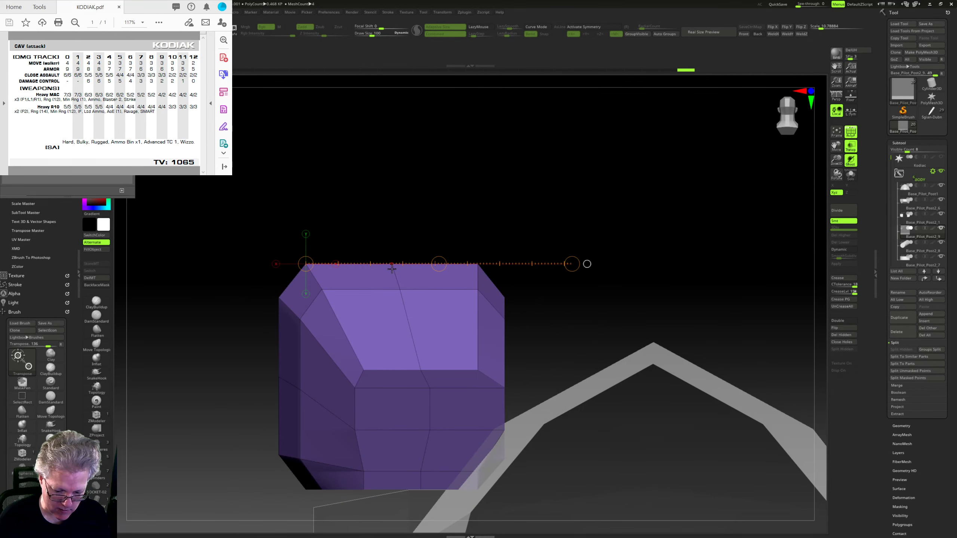
mouse_move(611, 315)
mouse_down()
mouse_move(603, 328)
mouse_move(608, 305)
mouse_up()
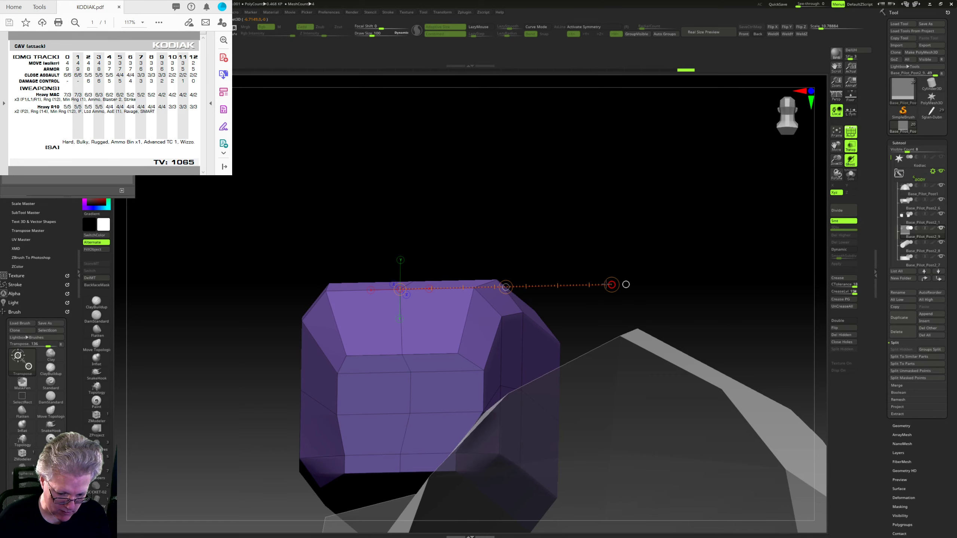
Step: Isolate the lower edge row of the shoulder block's rear slope and narrow it sideways from behind
shift+drag(604, 297, 609, 346)
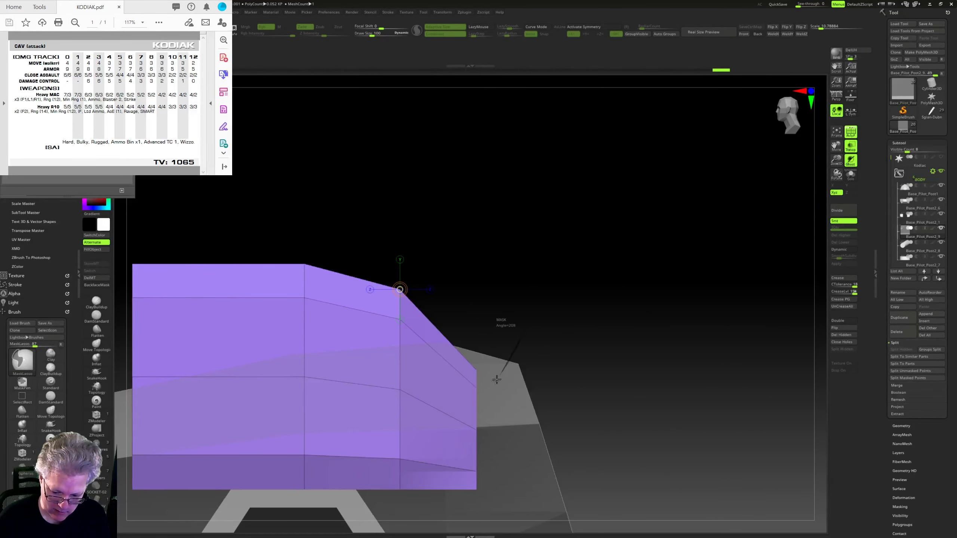
ctrl+drag(479, 306, 486, 301)
shift+drag(581, 273, 476, 342)
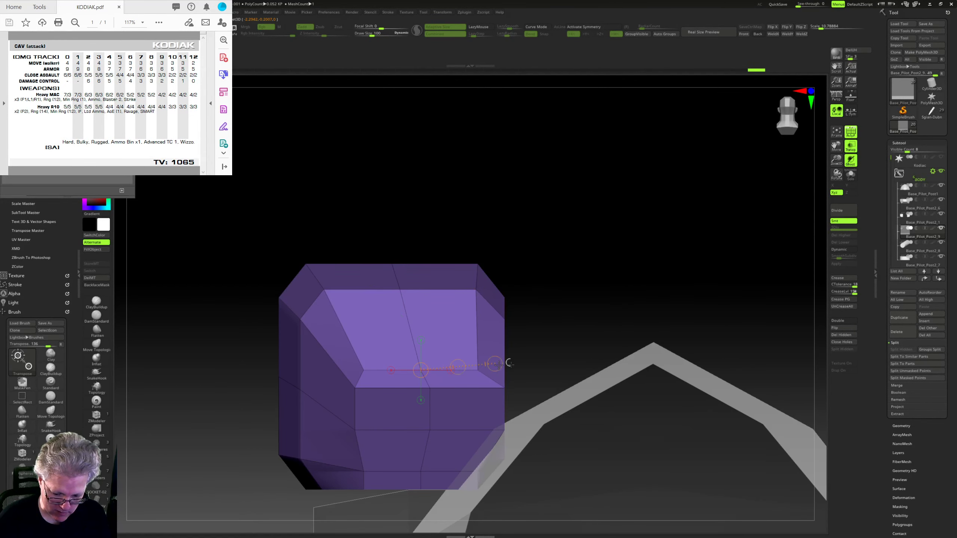
drag(638, 312, 632, 274)
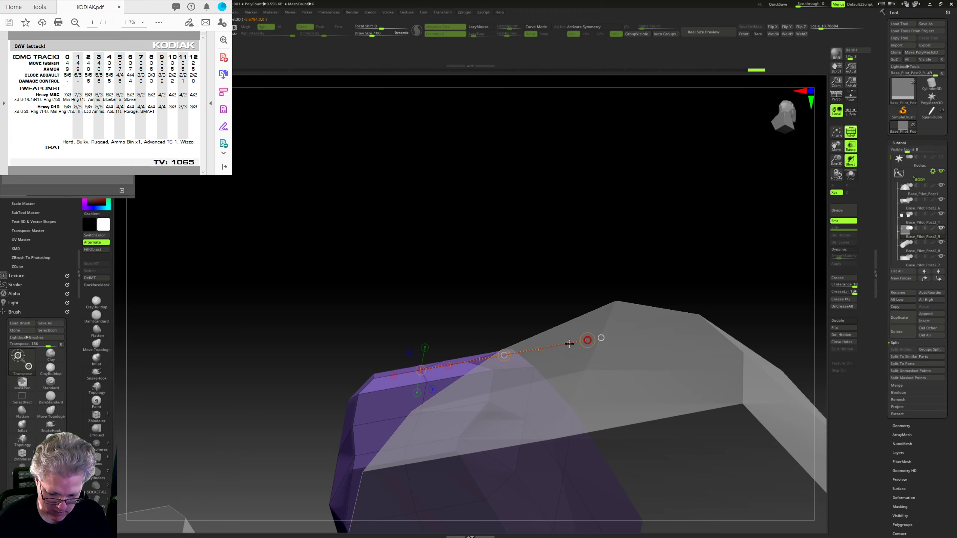
drag(582, 327, 514, 304)
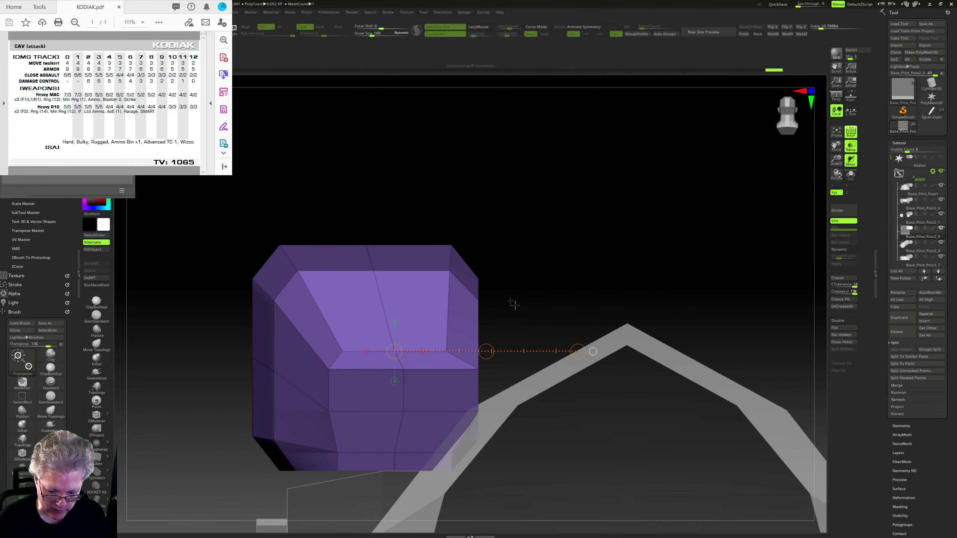
Step: Isolate the inner edge points of the shoulder block's rear slope with masks and shift them sideways to straighten that side
mouse_move(408, 263)
ctrl+mouse_down()
mouse_move(245, 266)
mouse_move(256, 249)
ctrl+mouse_up()
mouse_move(623, 312)
mouse_down()
mouse_move(630, 277)
mouse_move(625, 297)
mouse_move(505, 268)
mouse_move(531, 241)
mouse_move(511, 214)
mouse_move(490, 241)
mouse_up()
ctrl+drag(490, 241, 475, 315)
ctrl+click(494, 191)
drag(558, 227, 566, 230)
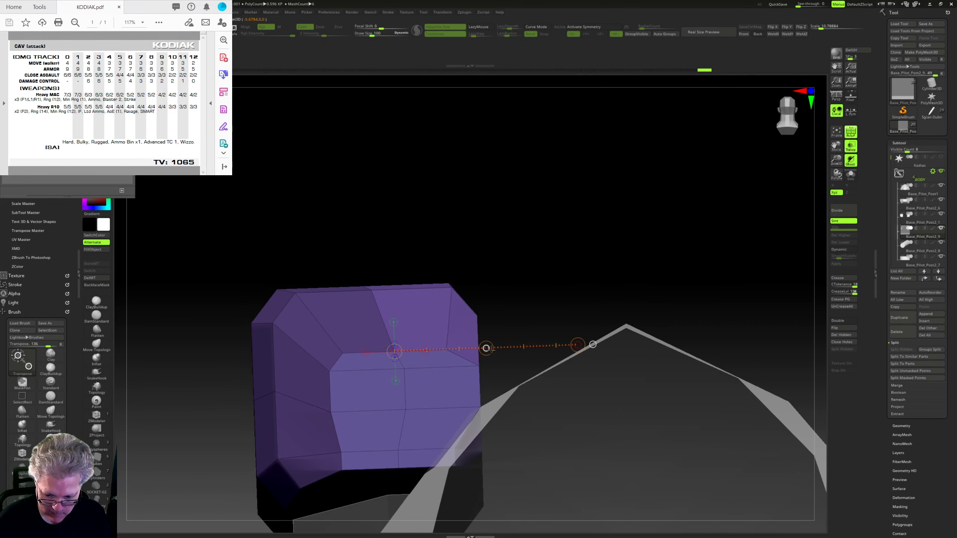
mouse_move(516, 317)
ctrl+mouse_down()
mouse_move(529, 299)
mouse_move(551, 305)
ctrl+mouse_up()
mouse_move(468, 317)
ctrl+mouse_down()
mouse_move(445, 336)
mouse_move(550, 298)
ctrl+mouse_up()
ctrl+click(549, 292)
mouse_move(520, 335)
mouse_down()
mouse_move(553, 297)
mouse_move(494, 342)
mouse_up()
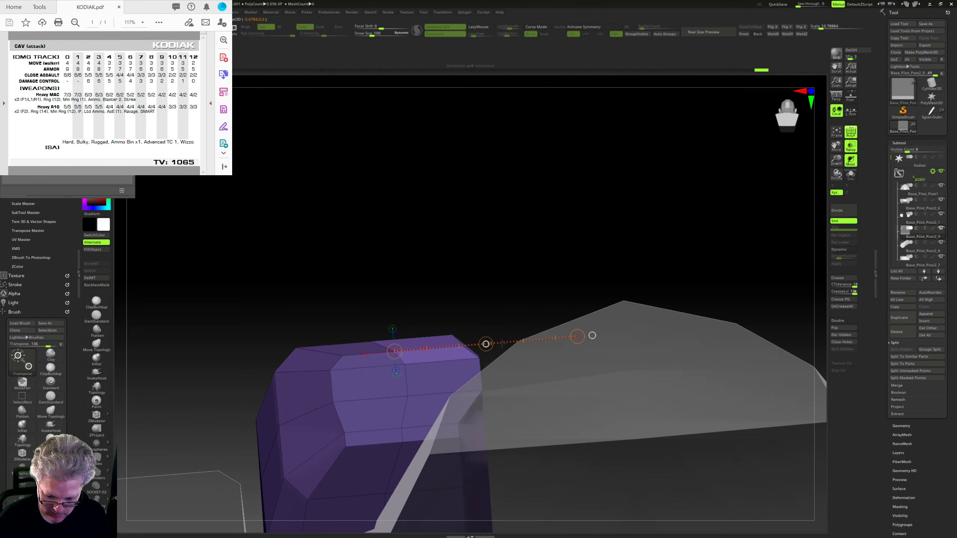
Step: Isolate the lower inner corner of the shoulder block's rear end with a mask and display the block alone
mouse_move(523, 315)
mouse_down()
mouse_move(596, 280)
mouse_move(580, 385)
mouse_move(535, 384)
mouse_up()
mouse_move(469, 419)
mouse_down()
mouse_move(587, 354)
mouse_move(565, 354)
mouse_up()
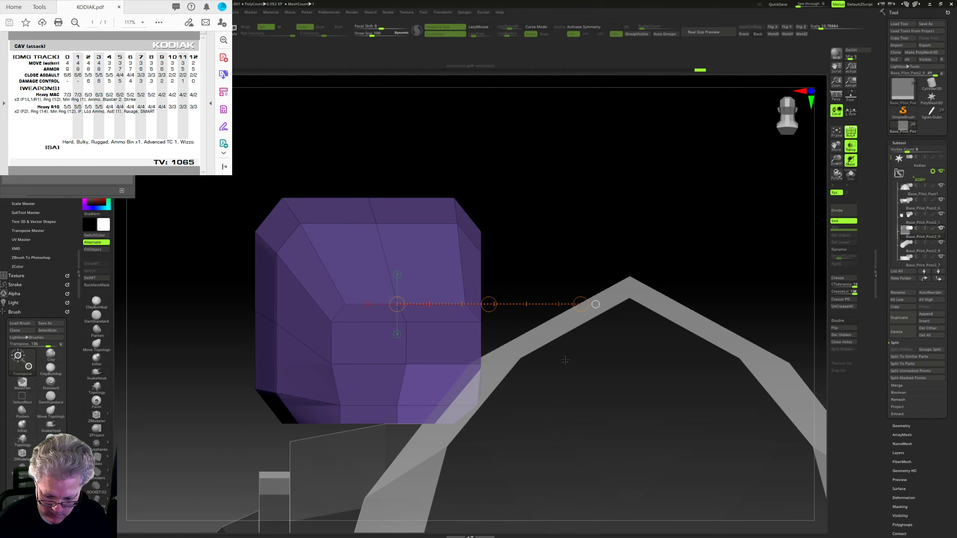
mouse_move(565, 360)
mouse_down()
mouse_move(490, 381)
mouse_move(561, 365)
mouse_up()
drag(518, 313, 489, 350)
drag(588, 293, 664, 208)
click(850, 175)
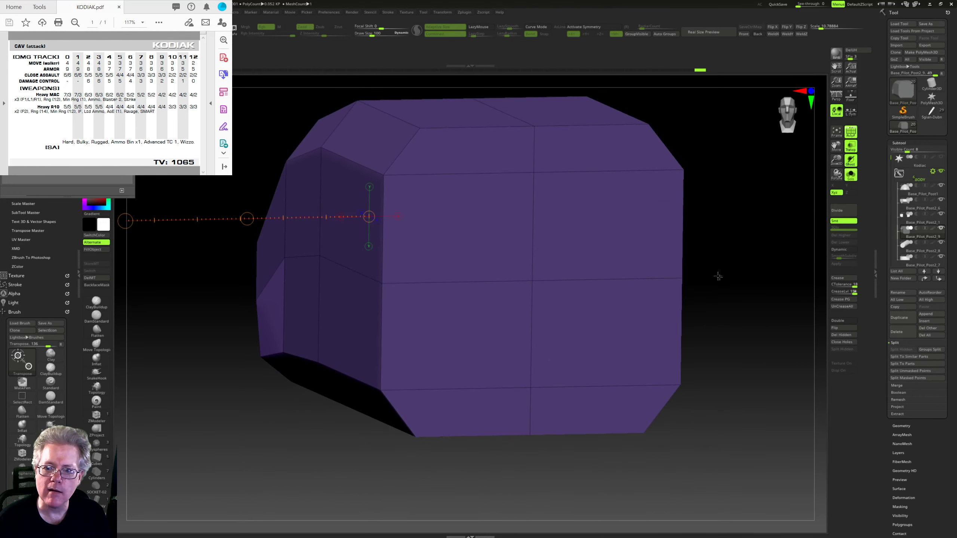
drag(293, 443, 447, 423)
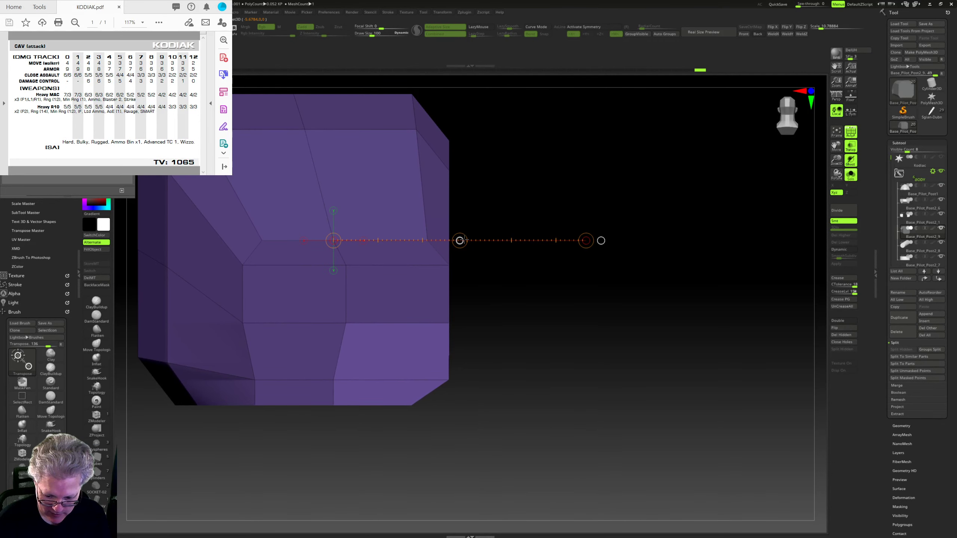
drag(575, 360, 492, 441)
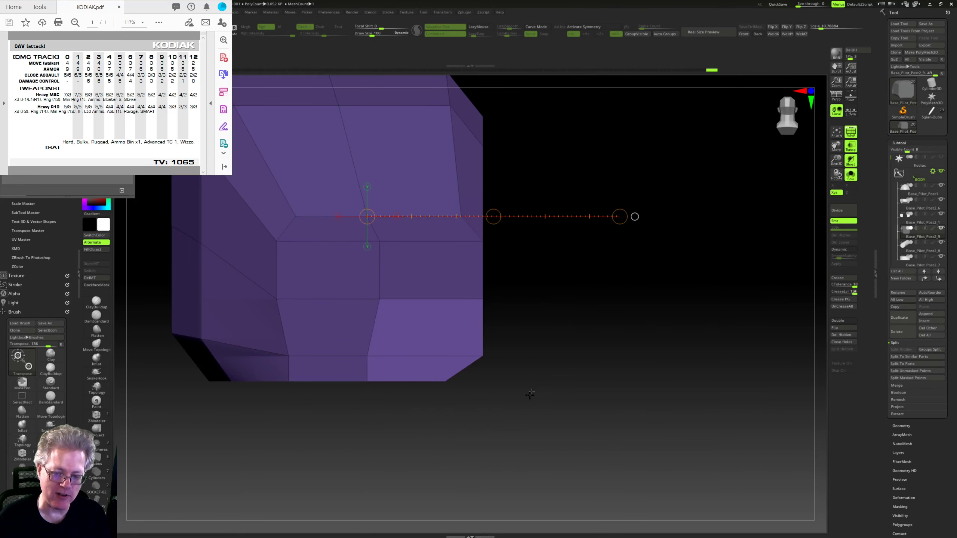
Step: Refine the mask around the shoulder block's lower rear edge, adjust the isolated corner, and clear the mask
ctrl+drag(559, 373, 559, 384)
mouse_move(515, 345)
ctrl+mouse_down()
mouse_move(542, 397)
mouse_move(558, 393)
mouse_move(547, 436)
ctrl+mouse_up()
ctrl+click(582, 388)
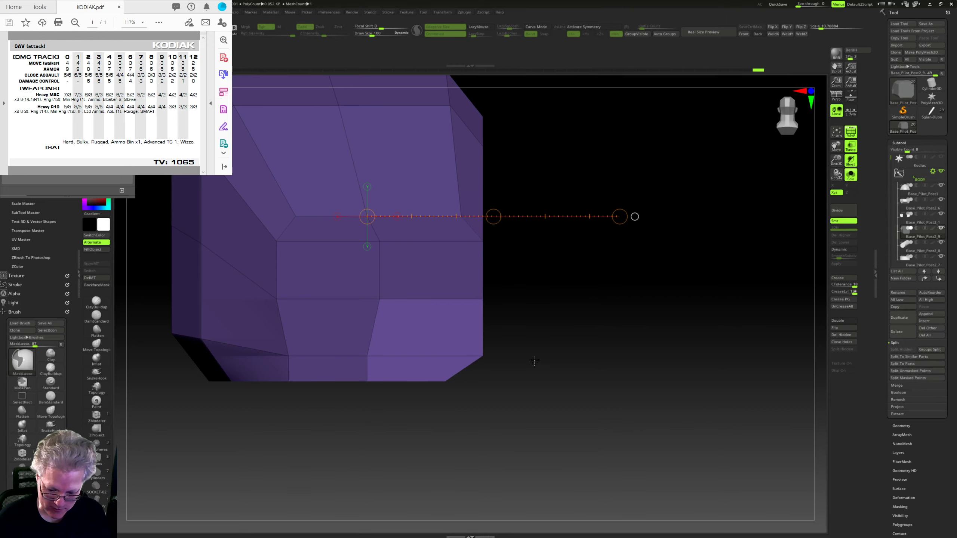
mouse_move(517, 392)
ctrl+mouse_down()
mouse_move(530, 391)
mouse_move(475, 411)
ctrl+mouse_up()
ctrl+drag(476, 372, 418, 372)
ctrl+click(491, 440)
mouse_move(491, 441)
mouse_down()
mouse_move(475, 419)
mouse_move(537, 245)
mouse_up()
drag(501, 215, 646, 325)
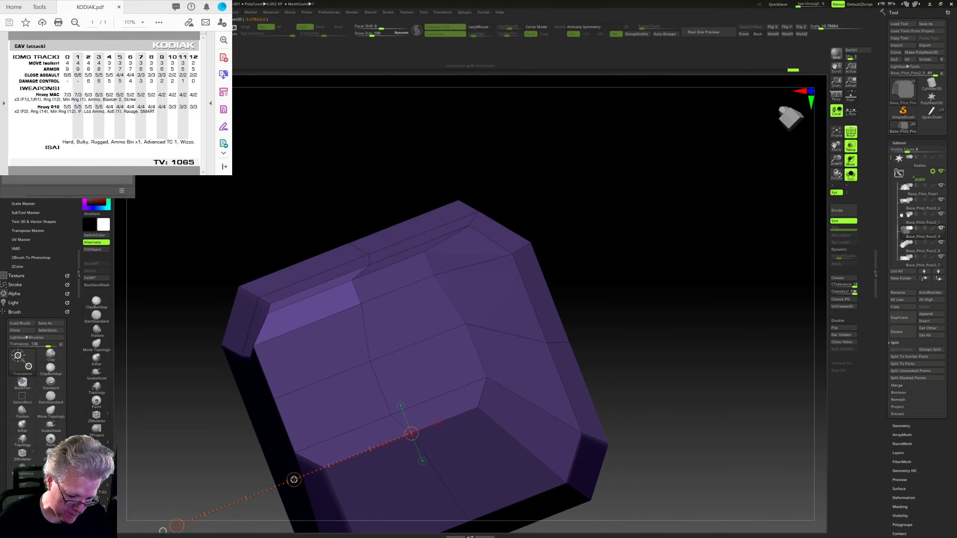
drag(617, 302, 616, 301)
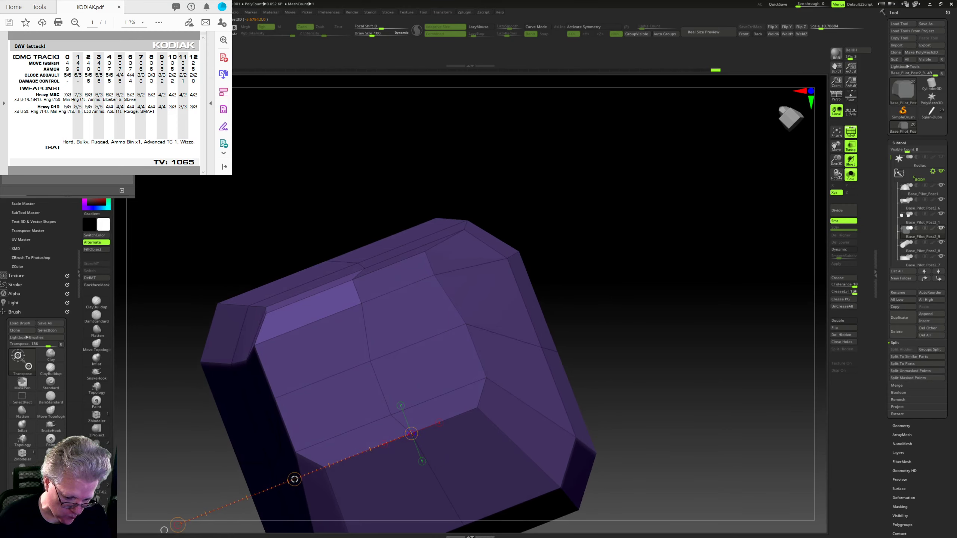
drag(622, 332, 507, 481)
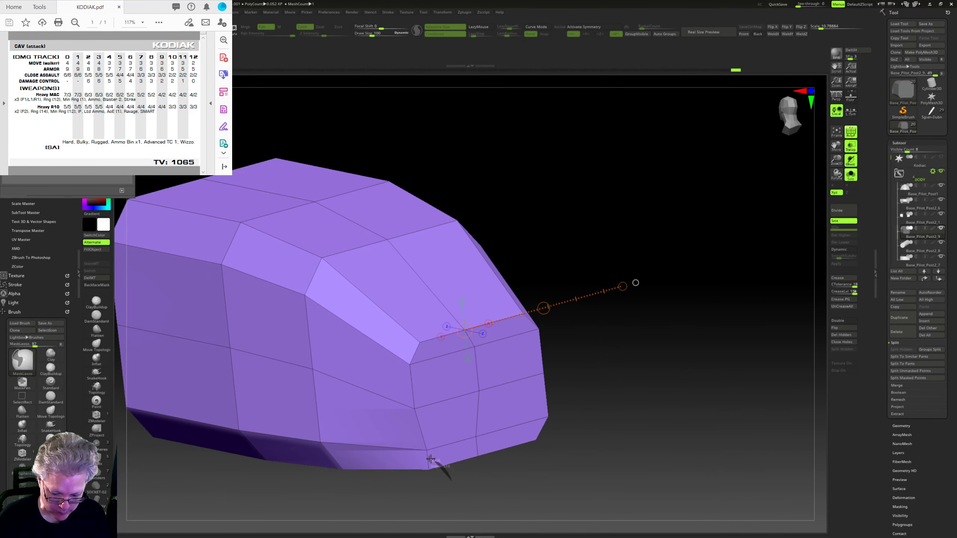
Step: Isolate the bottom outer edge points of the shoulder block's rear taper and adjust them to even out the bevel
drag(431, 459, 619, 327)
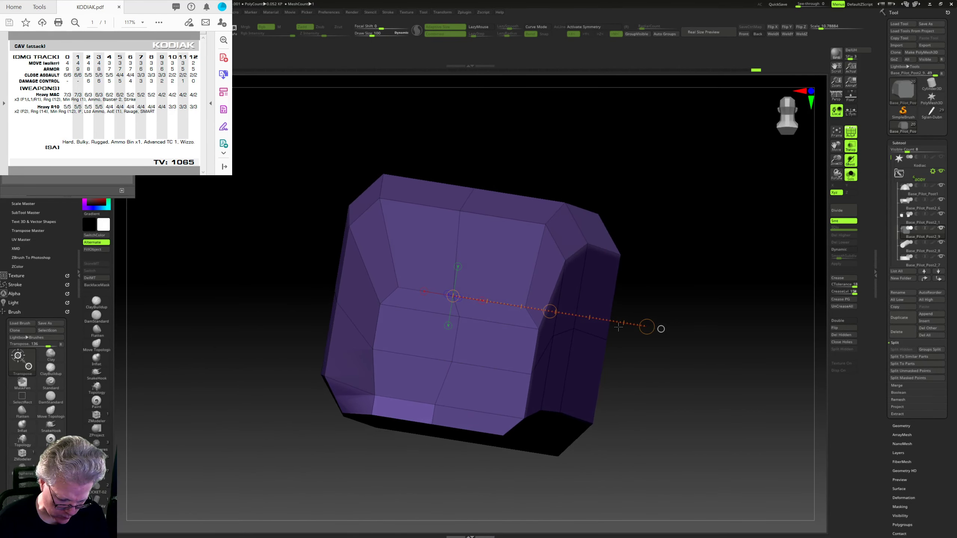
right_drag(464, 389, 342, 460)
ctrl+drag(340, 454, 332, 479)
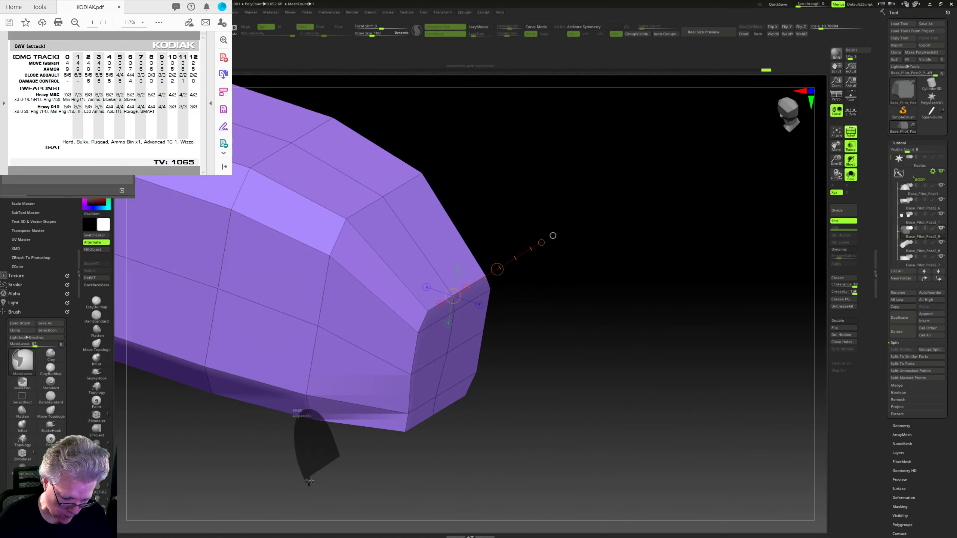
ctrl+click(332, 479)
mouse_move(464, 482)
mouse_down()
mouse_move(341, 491)
mouse_move(332, 363)
mouse_move(607, 346)
mouse_up()
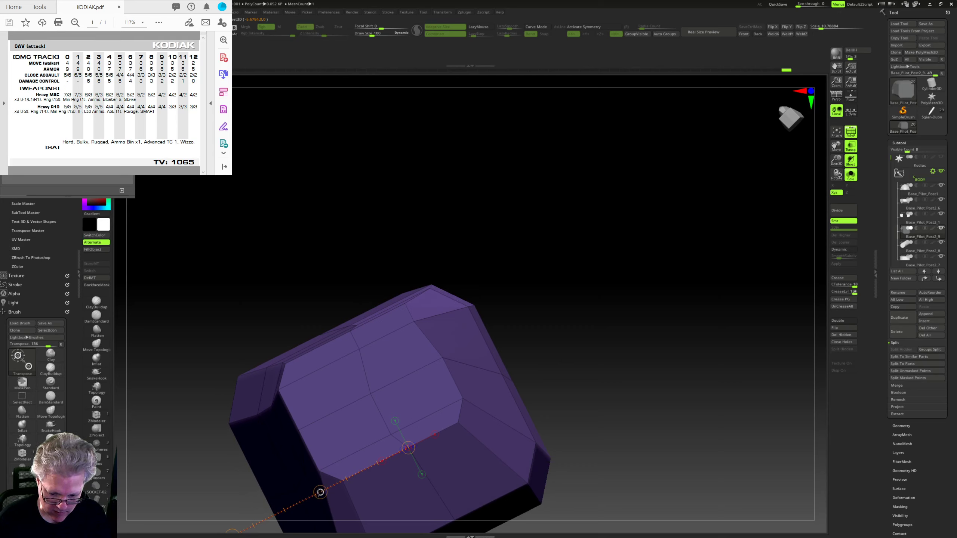
mouse_move(521, 333)
mouse_down()
mouse_move(594, 308)
mouse_move(437, 285)
mouse_move(560, 271)
mouse_move(566, 284)
mouse_move(575, 270)
mouse_up()
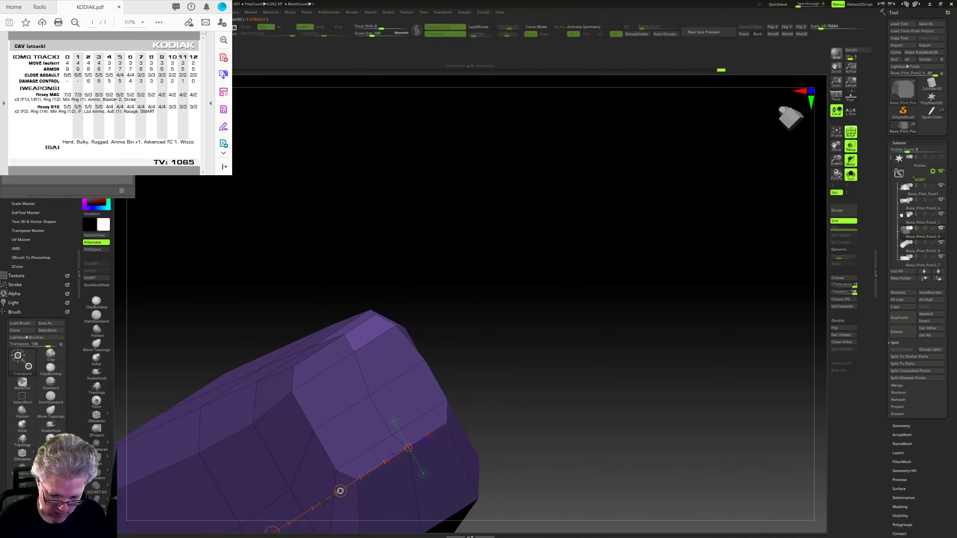
mouse_move(538, 350)
mouse_down()
mouse_move(595, 342)
mouse_move(659, 349)
mouse_move(632, 310)
mouse_move(500, 317)
mouse_move(488, 258)
mouse_up()
mouse_move(614, 302)
mouse_down()
mouse_move(662, 324)
mouse_move(615, 274)
mouse_move(609, 352)
mouse_move(622, 376)
mouse_move(618, 356)
mouse_move(601, 348)
mouse_move(602, 380)
mouse_move(577, 400)
mouse_move(608, 400)
mouse_move(590, 368)
mouse_up()
drag(398, 263, 531, 344)
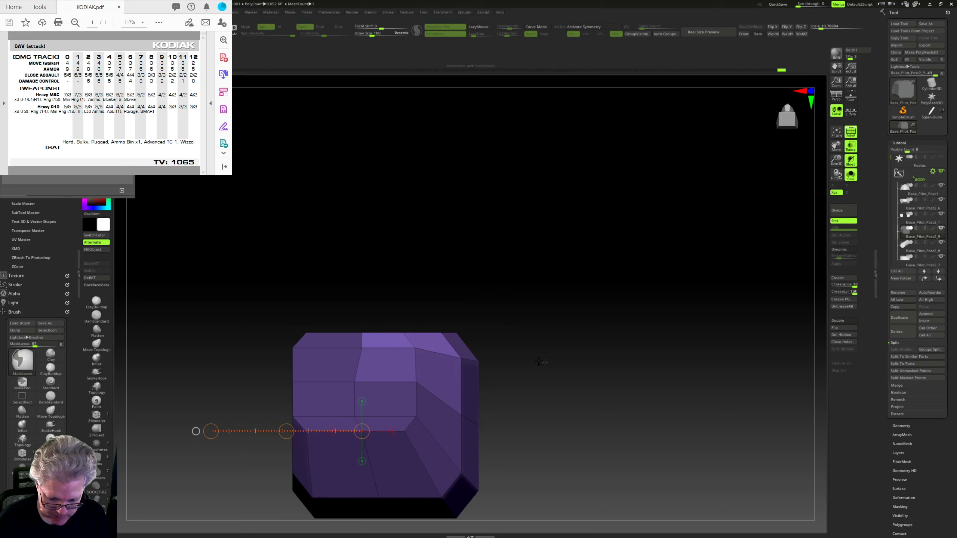
Step: Show the whole mech again with solo mode, ghost transparency and the polygon wireframe turned off
mouse_move(540, 362)
mouse_down()
mouse_move(604, 359)
mouse_move(593, 341)
mouse_move(609, 308)
mouse_up()
click(853, 174)
click(851, 160)
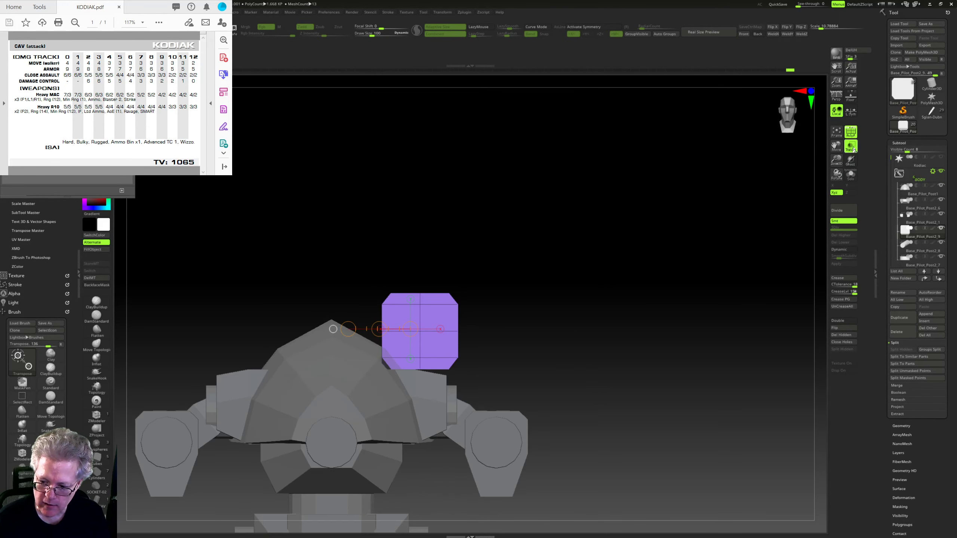
click(851, 146)
click(851, 132)
ctrl+right_drag(671, 328, 659, 302)
drag(659, 303, 688, 230)
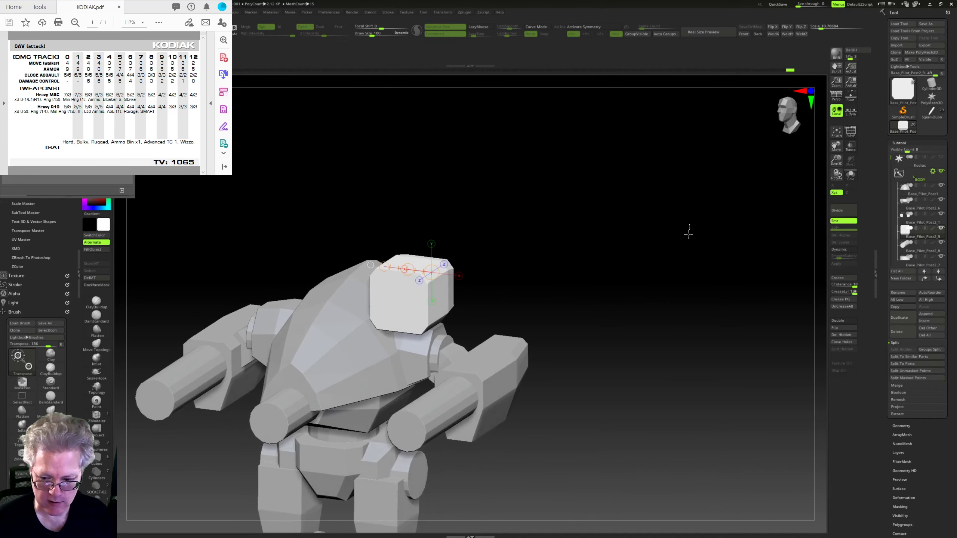
Step: Mirror the shoulder block across X and check both blocks on the mech from the front and at an angle
click(773, 34)
mouse_move(652, 267)
mouse_down()
mouse_move(652, 280)
mouse_move(635, 288)
mouse_move(643, 283)
mouse_up()
drag(624, 285, 675, 248)
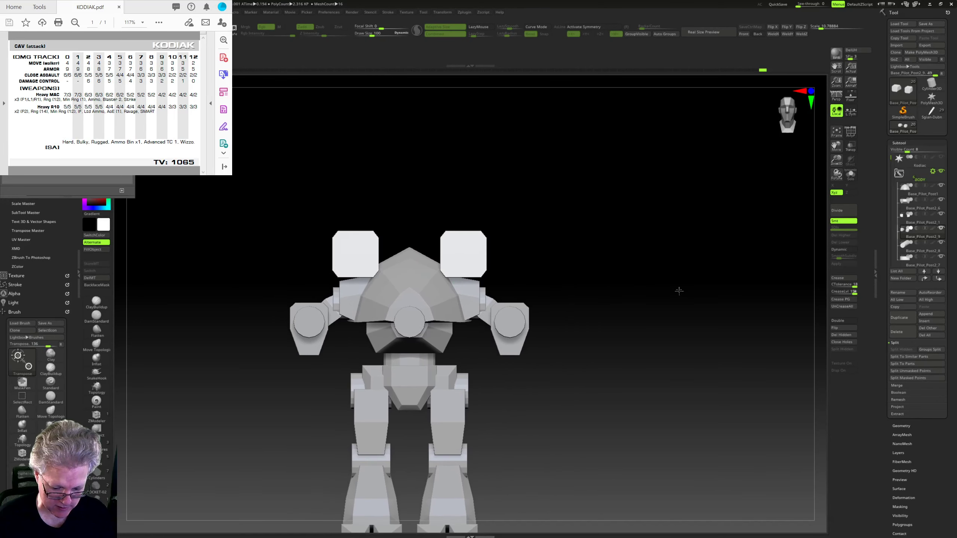
alt+drag(663, 298, 702, 294)
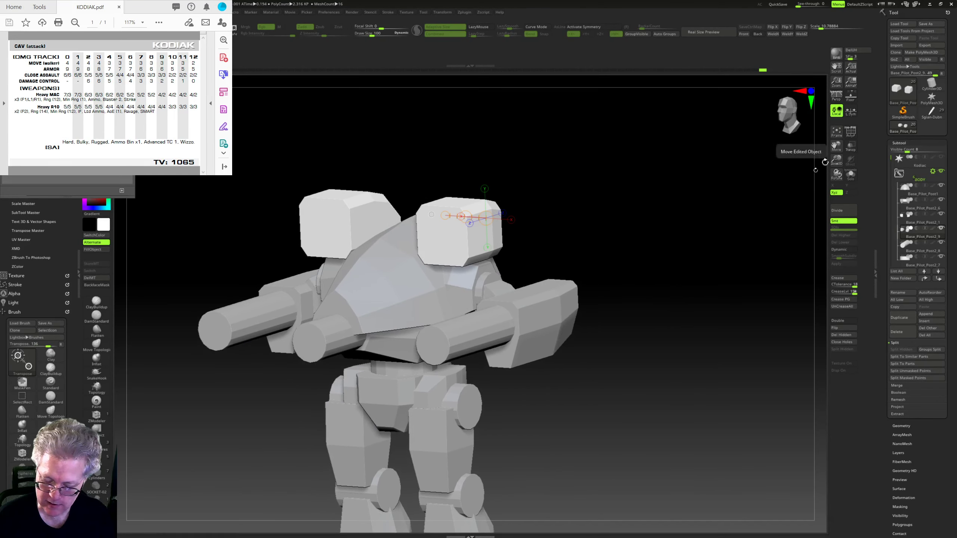
alt+drag(741, 253, 733, 272)
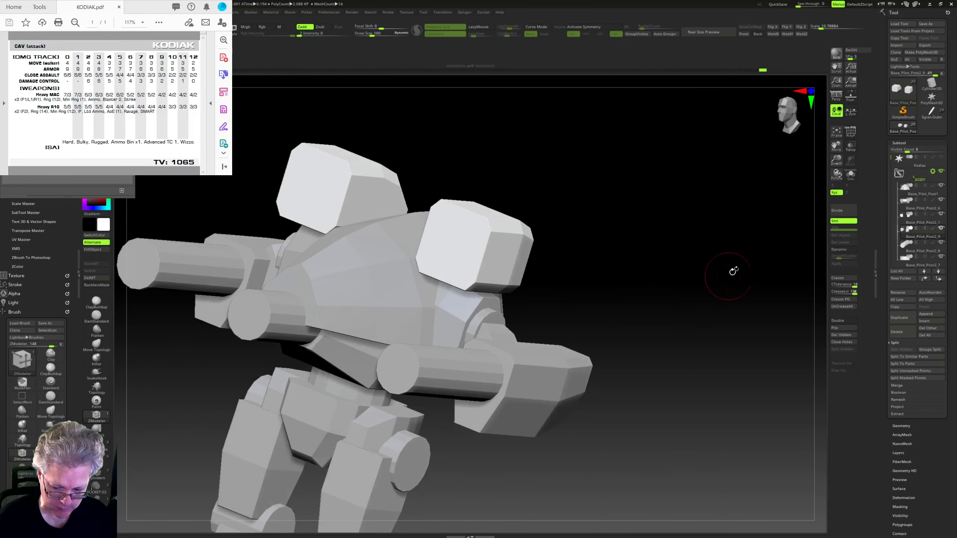
Step: Turn the polygon wireframe and ghosted transparency back on for the mech
click(852, 136)
click(851, 146)
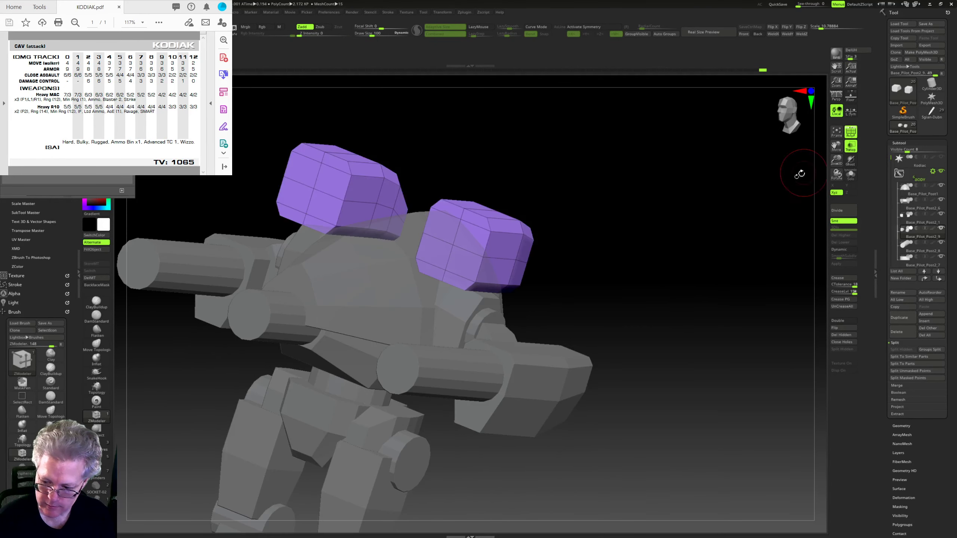
alt+drag(799, 176, 750, 320)
click(851, 161)
drag(758, 229, 669, 275)
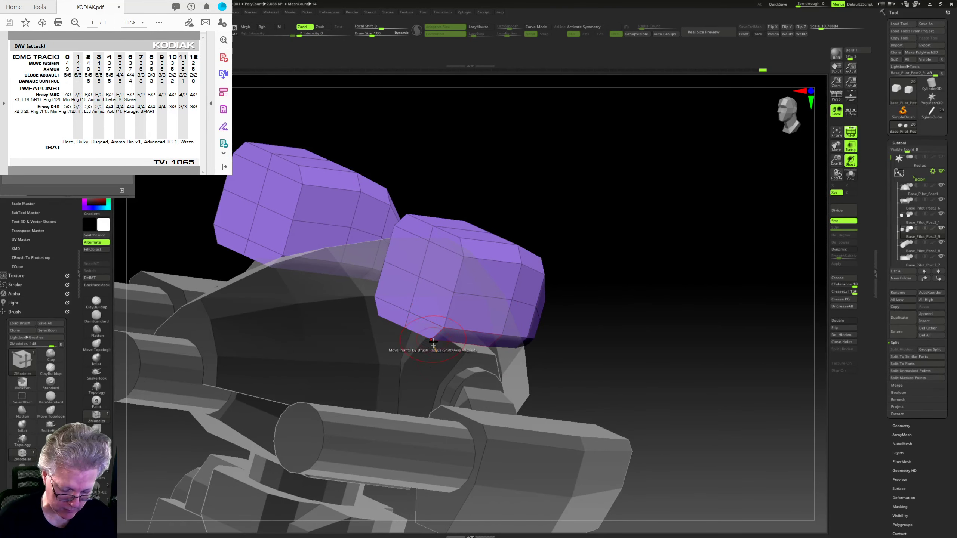
Step: Isolate the shoulder block's front face with a mask in side view and extrude it forward as a new section
shift+drag(433, 343, 357, 367)
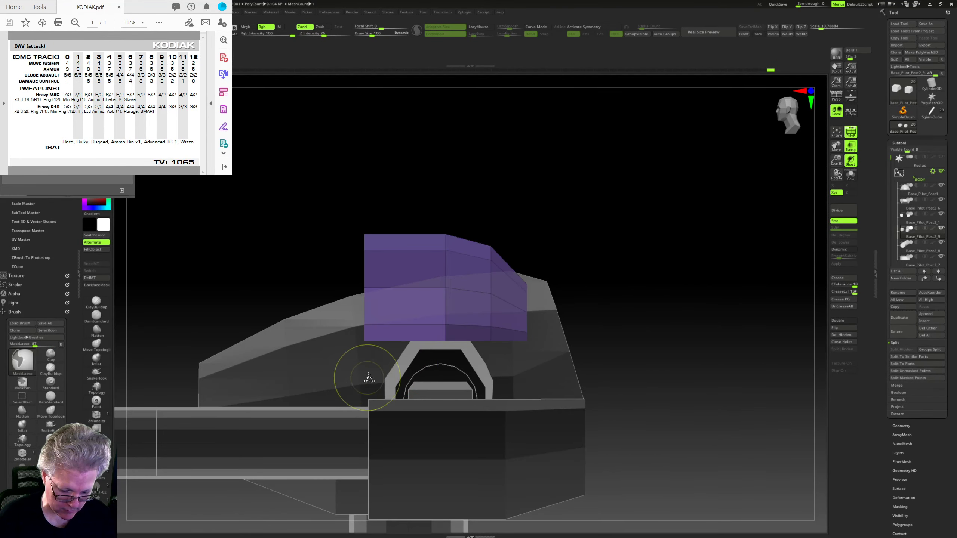
key(b)
key(z)
key(m)
mouse_move(576, 218)
mouse_down()
mouse_move(603, 230)
mouse_move(597, 225)
mouse_up()
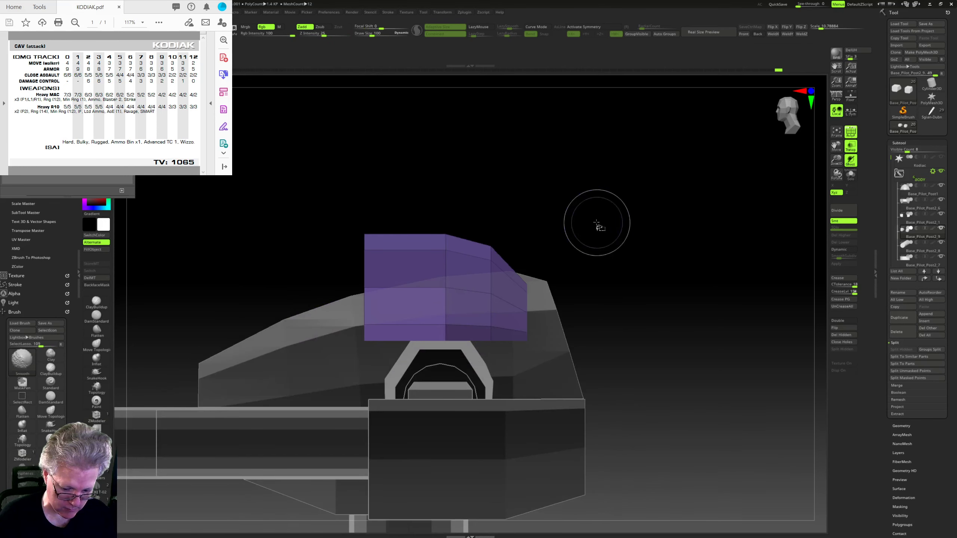
ctrl+click(596, 225)
mouse_move(325, 213)
ctrl+mouse_down()
mouse_move(324, 226)
mouse_move(361, 161)
mouse_move(377, 166)
ctrl+mouse_up()
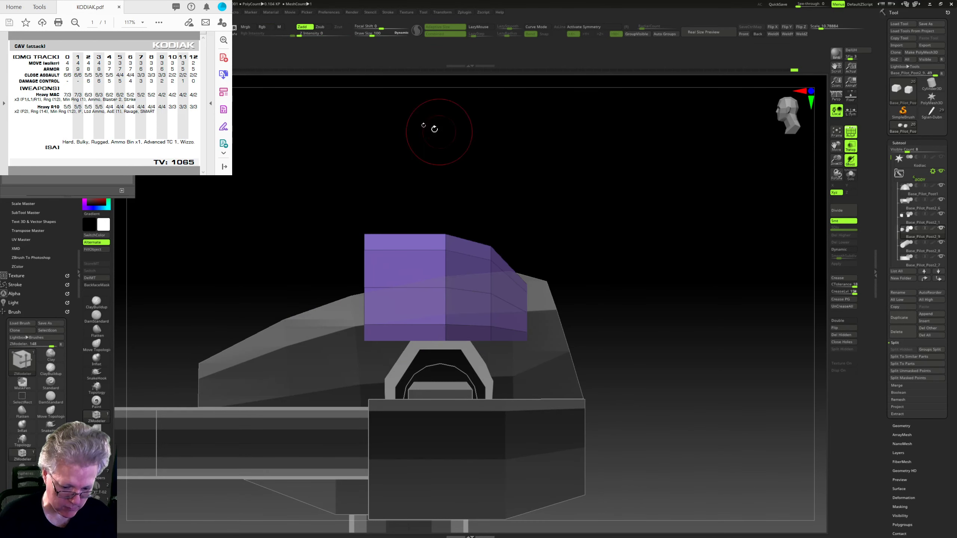
key(w)
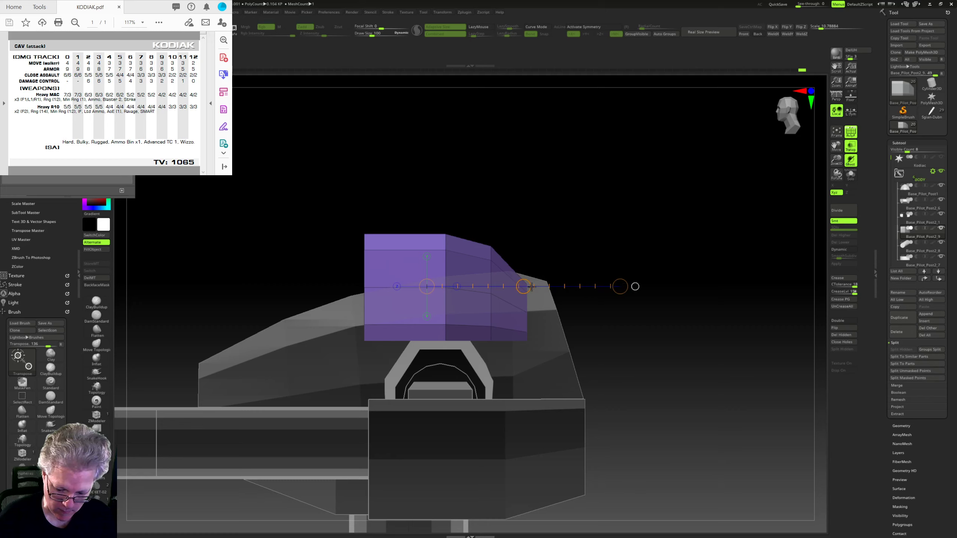
drag(532, 287, 516, 286)
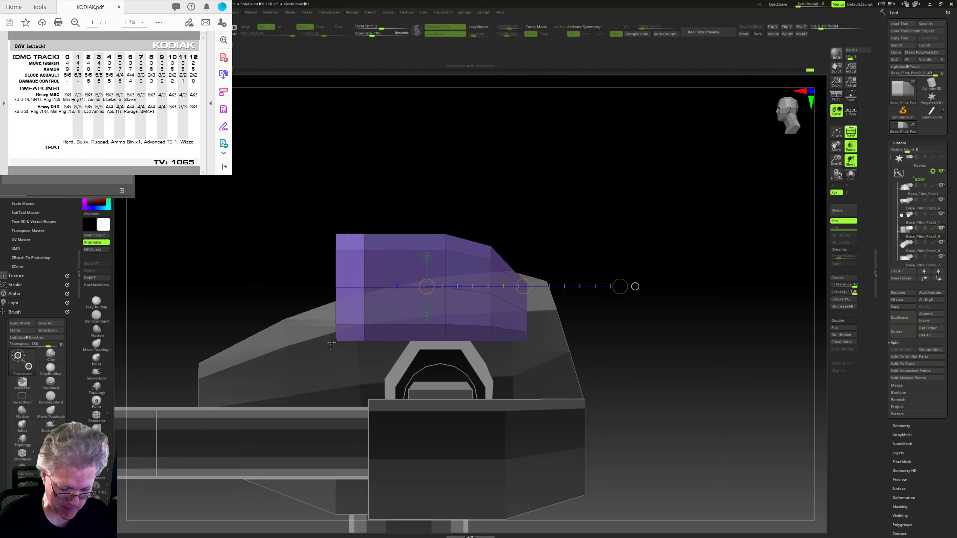
Step: Isolate the lower half of the shoulder block's front face and extrude it forward beneath the upper half
ctrl+drag(349, 302, 345, 349)
ctrl+click(345, 348)
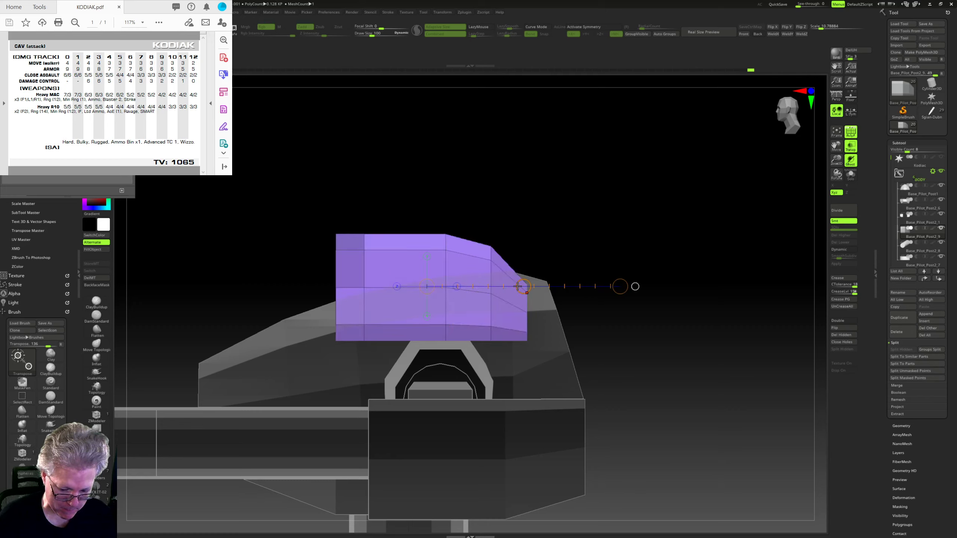
ctrl+drag(533, 235, 498, 258)
ctrl+click(344, 275)
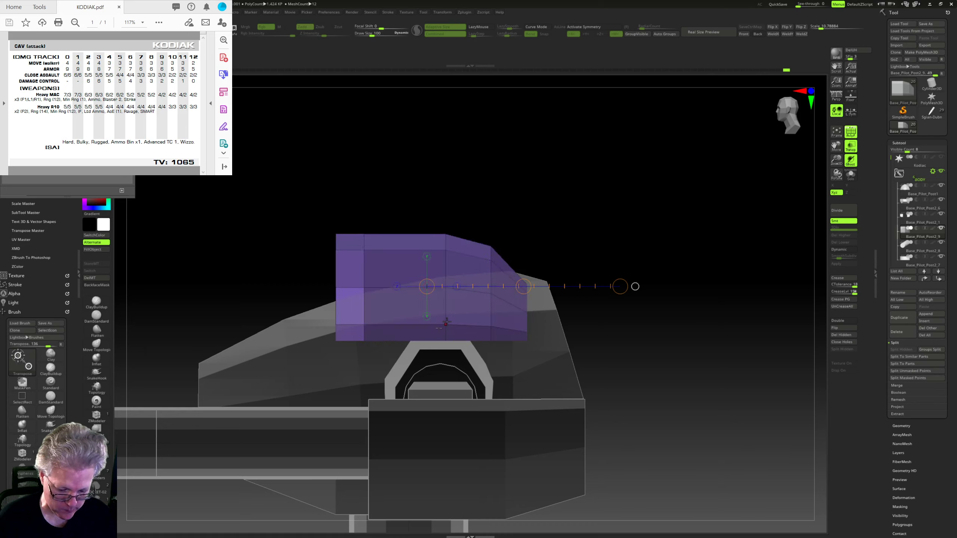
key(ctrl+z)
key(ctrl+z)
key(ctrl+z)
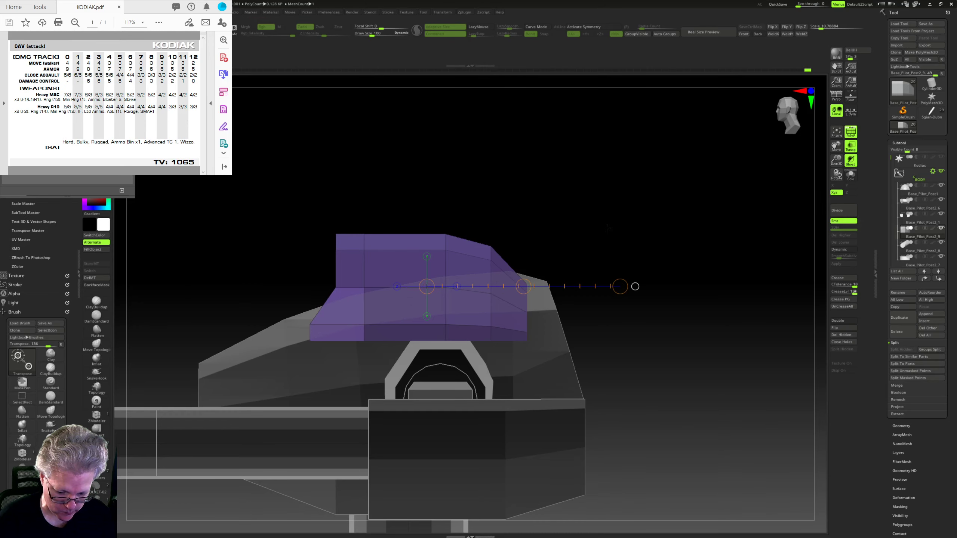
Step: Mirror the updated shoulder block across X and move both blocks slightly down and outward with symmetry on
drag(607, 227, 672, 267)
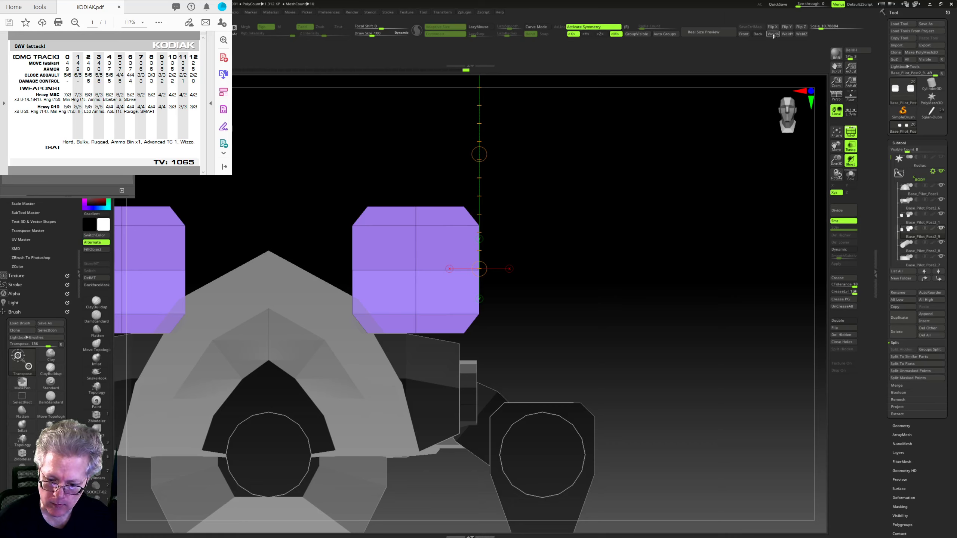
drag(479, 154, 483, 273)
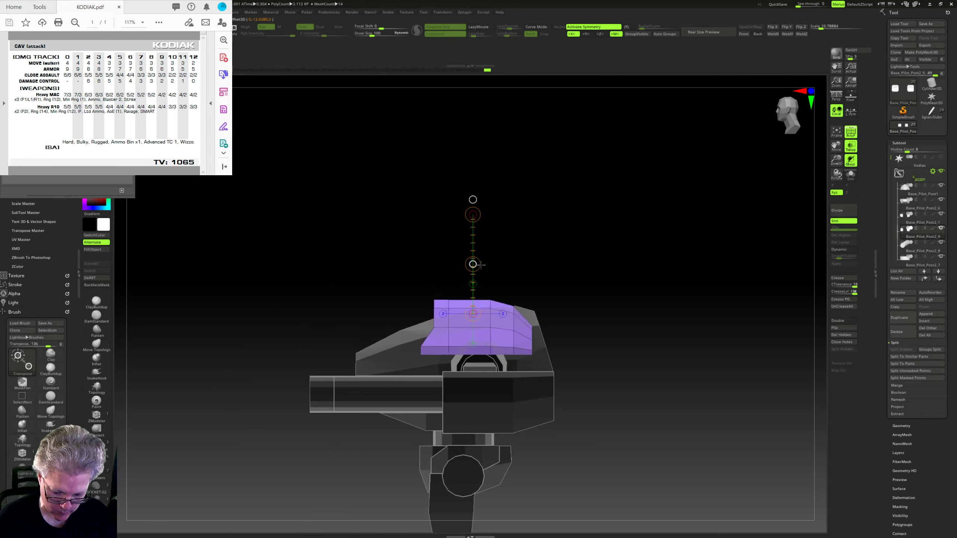
shift+drag(582, 253, 613, 265)
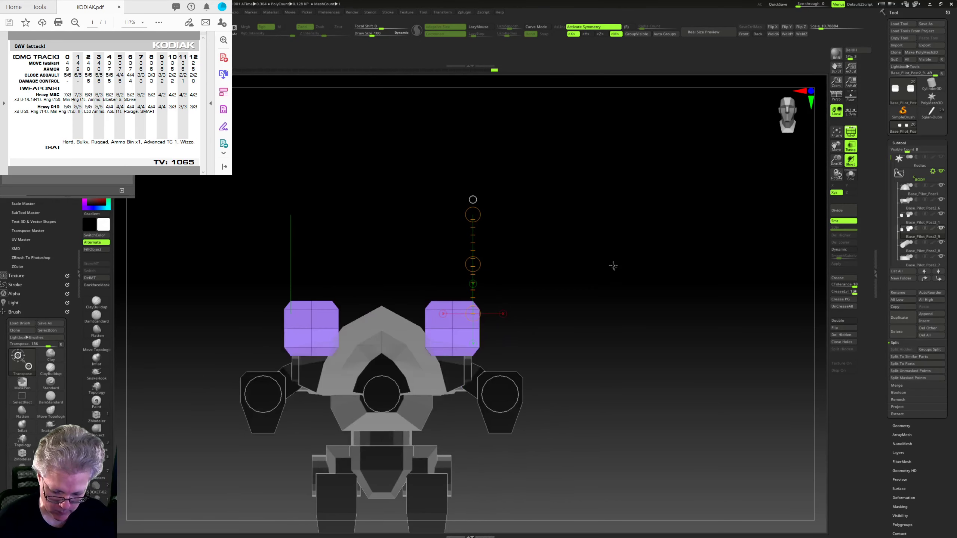
Step: Collapse the BODY folder and expand the ARMS folder in the subtool list
ctrl+right_drag(613, 265, 601, 250)
click(921, 175)
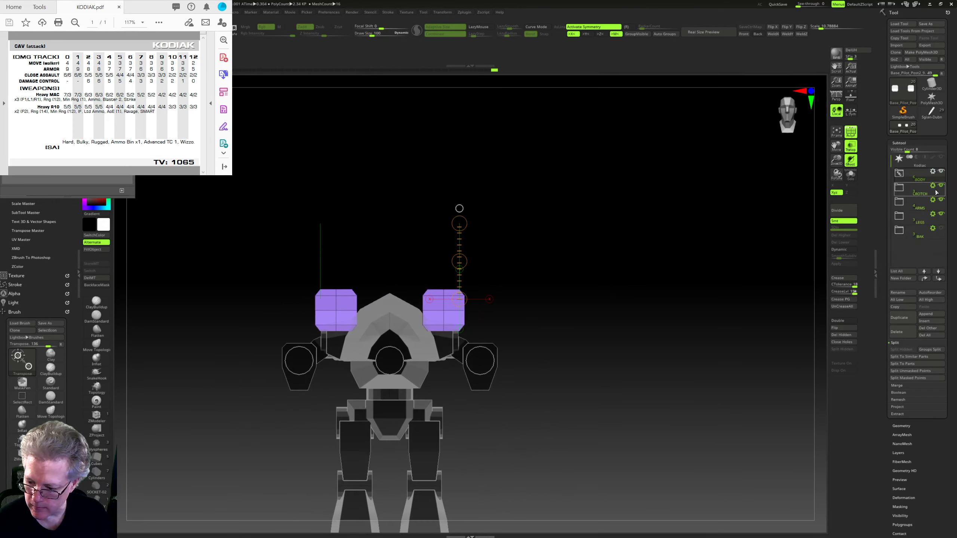
mouse_move(925, 223)
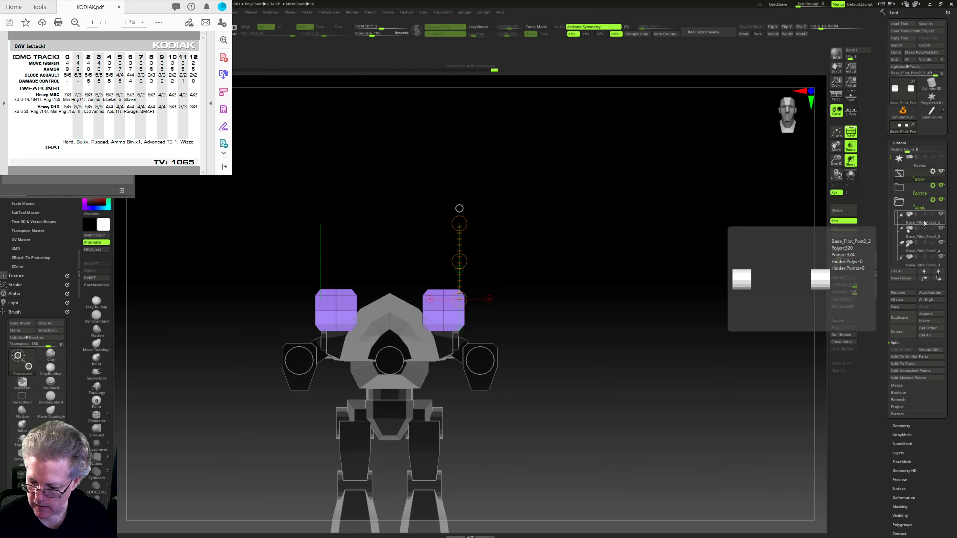
Step: Examine the shoulder blocks' fit with the torso and arms from the front and three-quarter views, and browse the subtool folders
drag(788, 282, 752, 295)
ctrl+right_drag(752, 295, 711, 342)
shift+drag(711, 342, 673, 366)
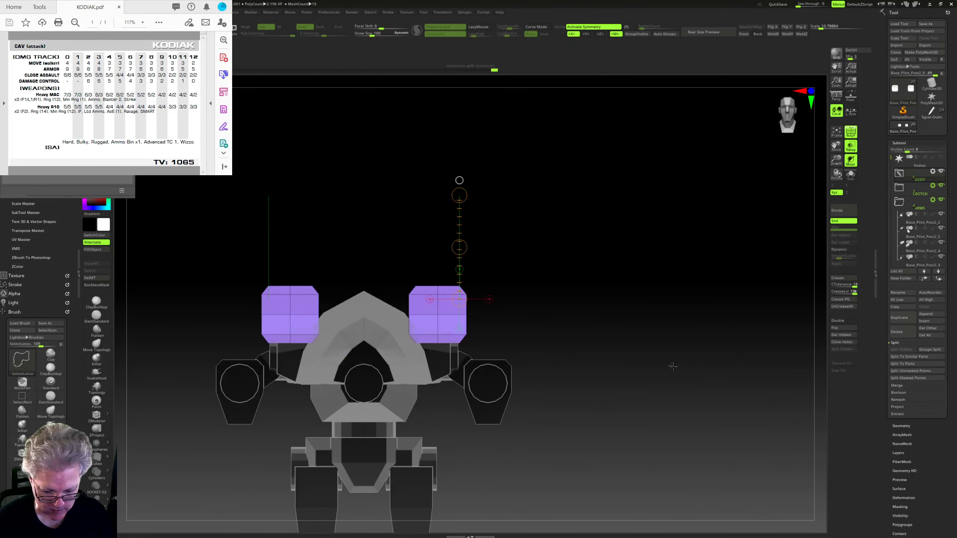
ctrl+right_drag(673, 365, 662, 272)
drag(661, 272, 611, 359)
ctrl+right_drag(611, 358, 628, 378)
alt+drag(628, 378, 647, 320)
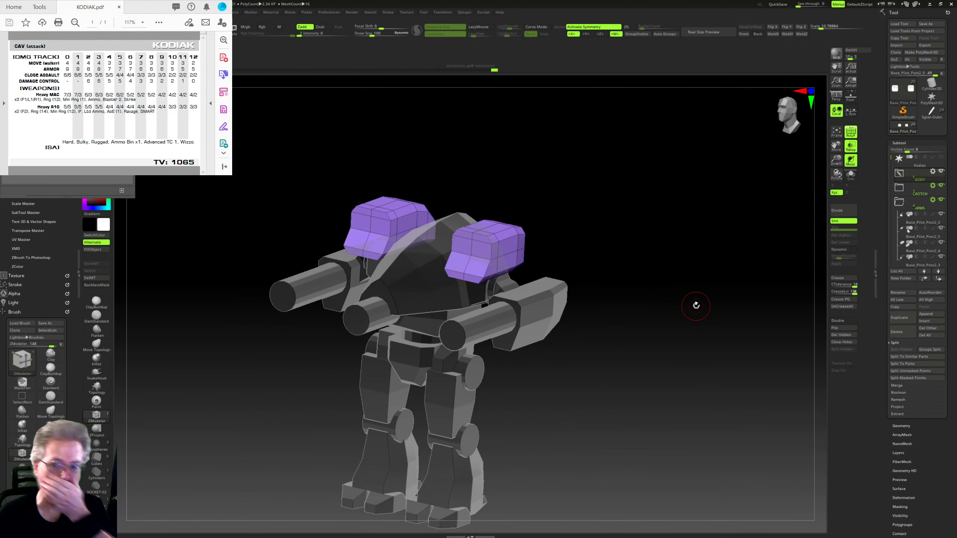
mouse_move(696, 306)
mouse_down()
mouse_move(679, 371)
mouse_move(677, 355)
mouse_move(694, 342)
mouse_move(673, 352)
mouse_move(660, 344)
mouse_move(683, 350)
mouse_move(666, 342)
mouse_move(657, 353)
mouse_up()
key(ctrl+shift)
drag(617, 322, 639, 323)
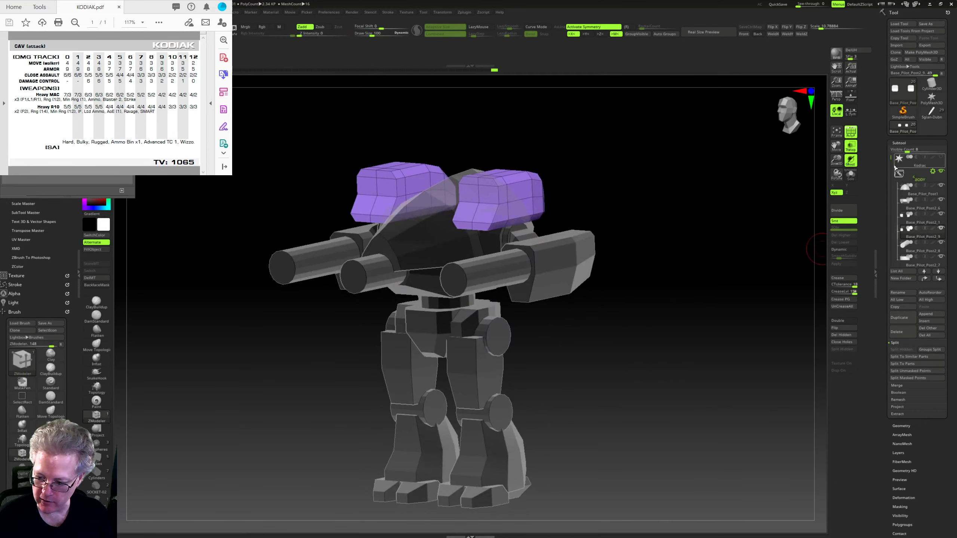
scroll(897, 170, down, 3)
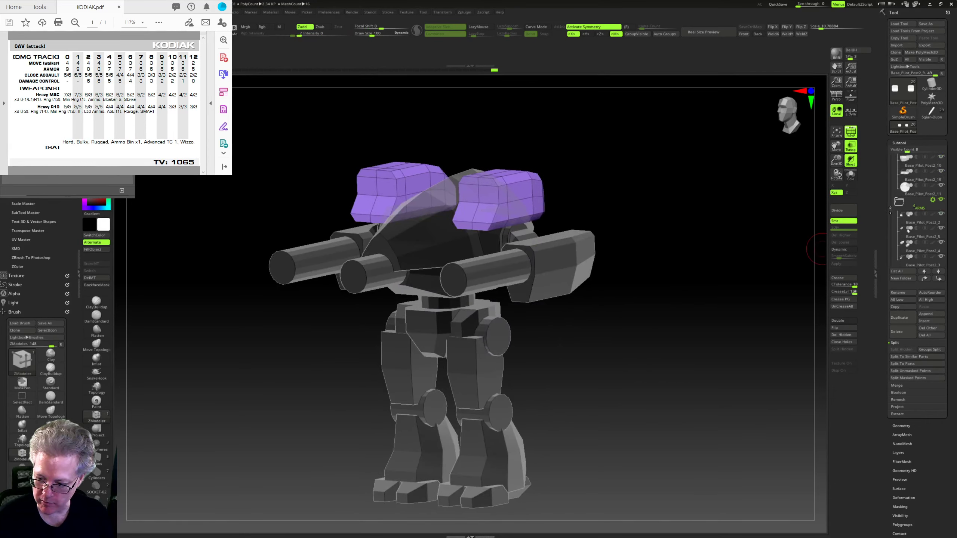
drag(889, 240, 897, 148)
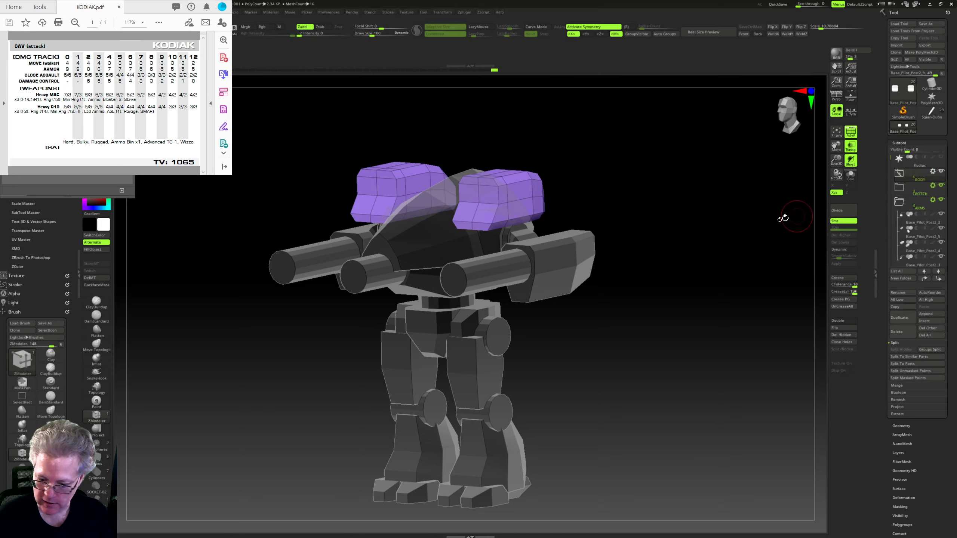
shift+drag(783, 218, 671, 220)
shift+drag(558, 180, 502, 241)
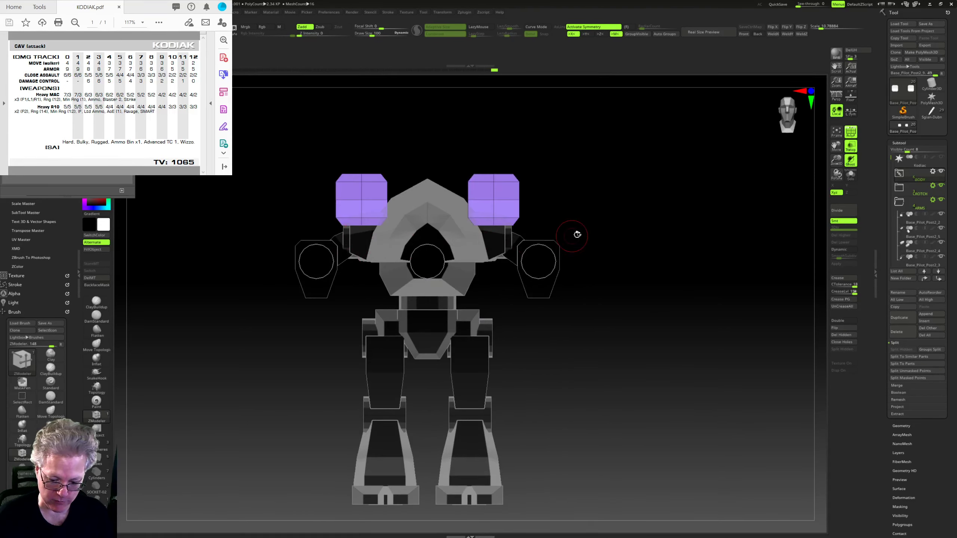
drag(577, 235, 617, 278)
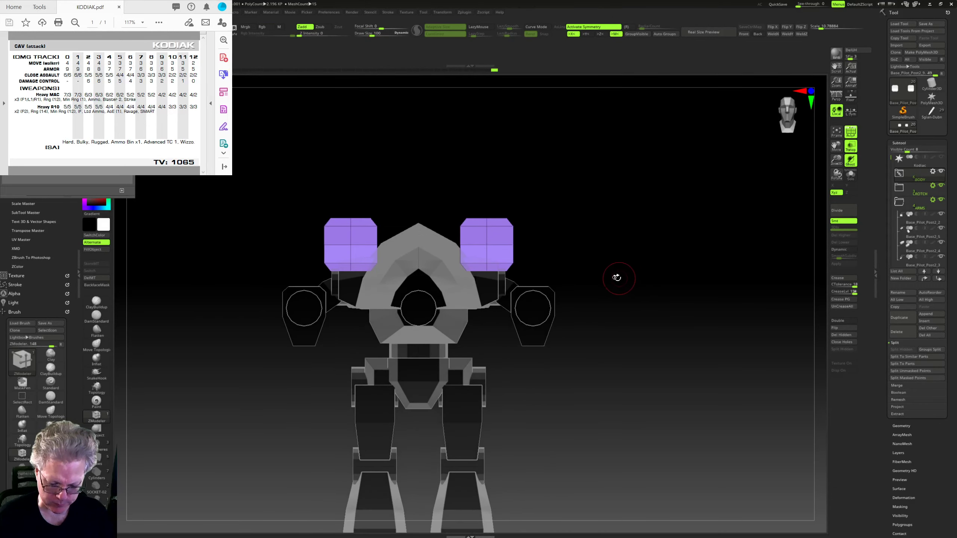
ctrl+right_drag(587, 250, 596, 278)
mouse_move(595, 278)
mouse_down()
mouse_move(605, 312)
mouse_move(613, 301)
mouse_up()
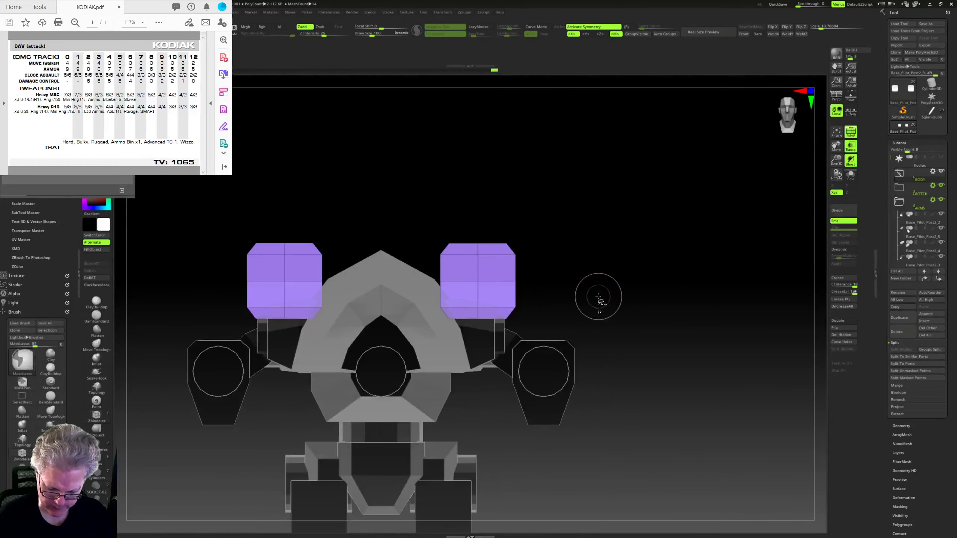
ctrl+right_drag(599, 297, 578, 300)
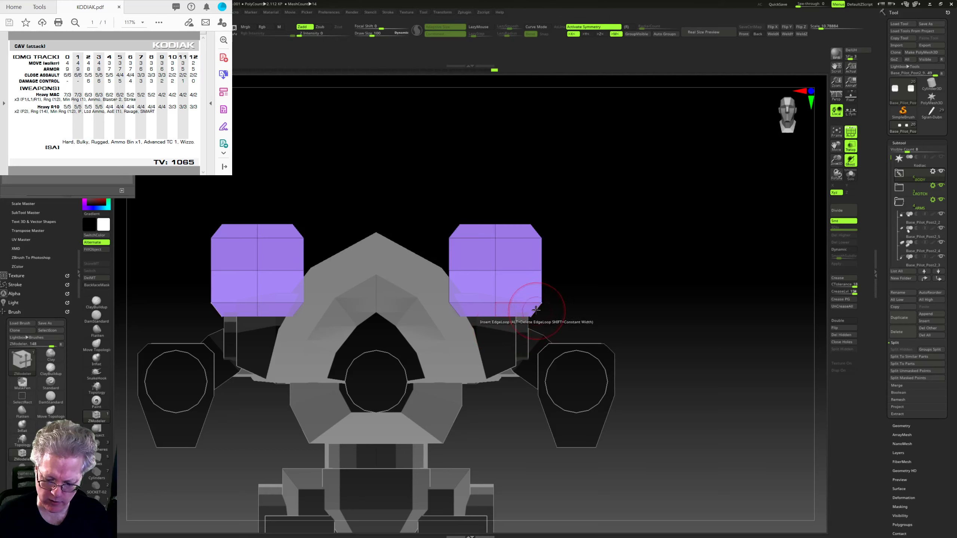
drag(549, 306, 560, 297)
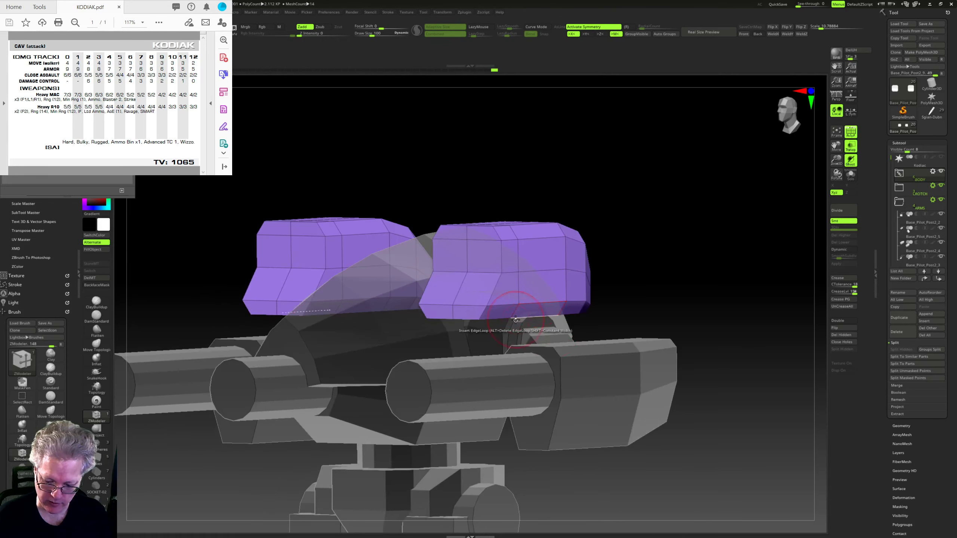
drag(647, 299, 638, 271)
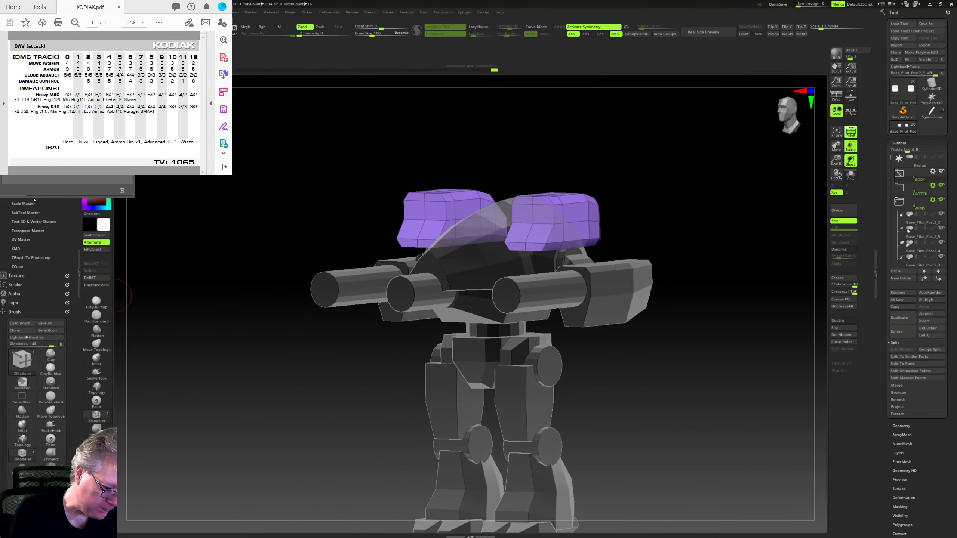
Step: Combine all visible subtools into one posable mesh with Transpose Master's TPoseMesh
click(30, 230)
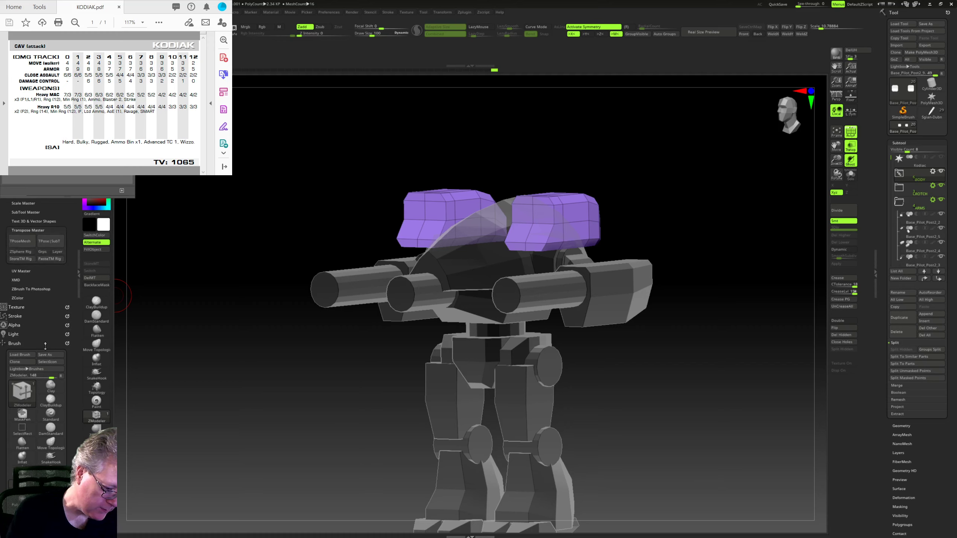
click(27, 240)
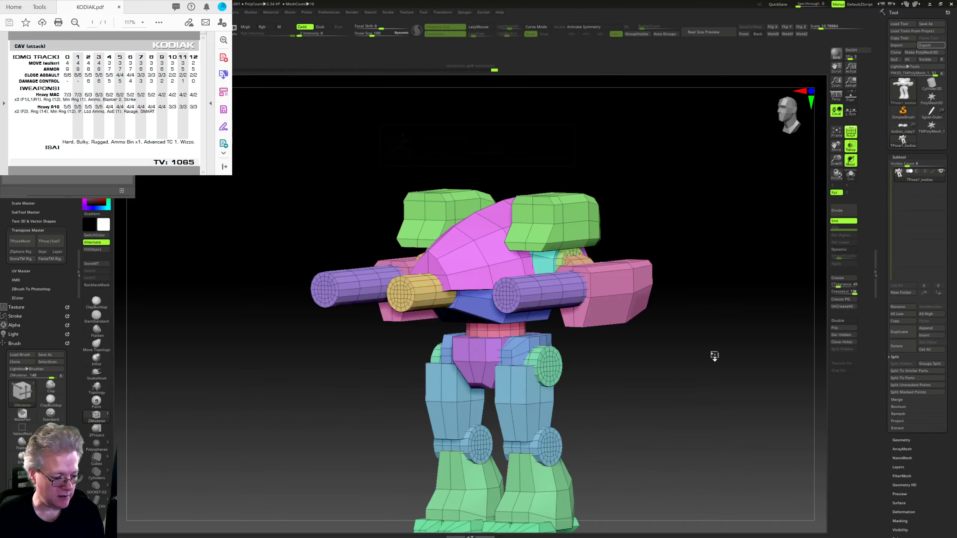
drag(720, 384, 674, 379)
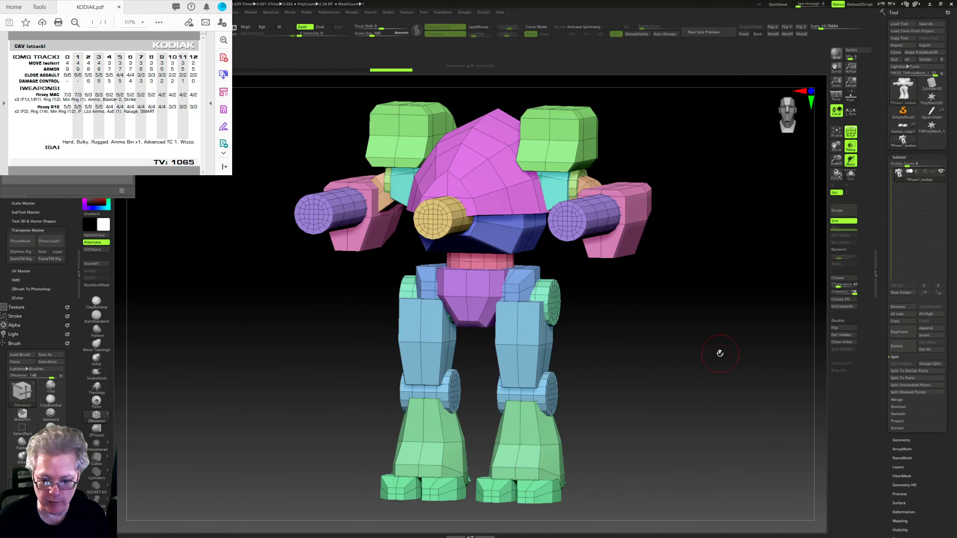
drag(720, 354, 667, 285)
drag(715, 265, 727, 263)
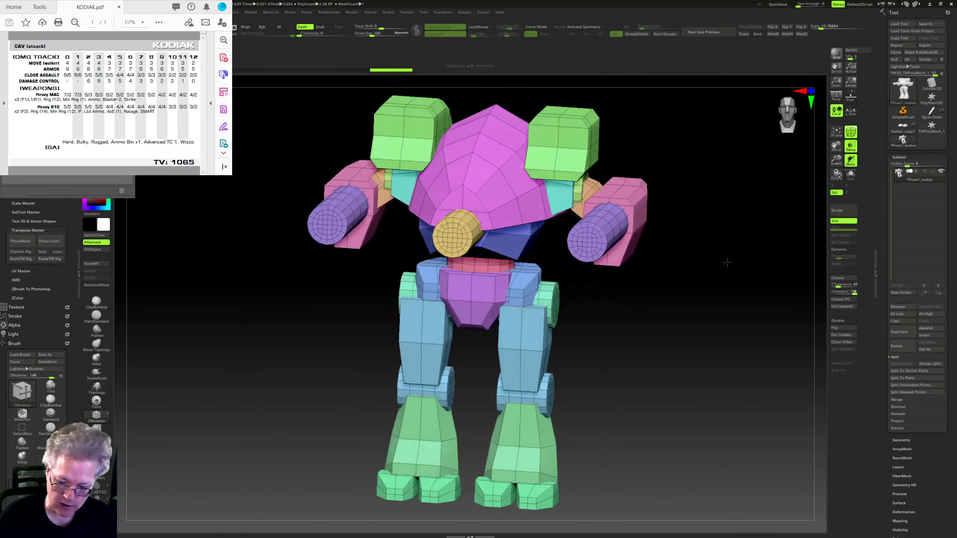
Step: Isolate the shoulder joints, upper arms, forearms and guns on both sides and group them as a single polygroup
ctrl+shift+click(562, 190)
ctrl+shift+drag(662, 152, 618, 179)
ctrl+shift+click(580, 188)
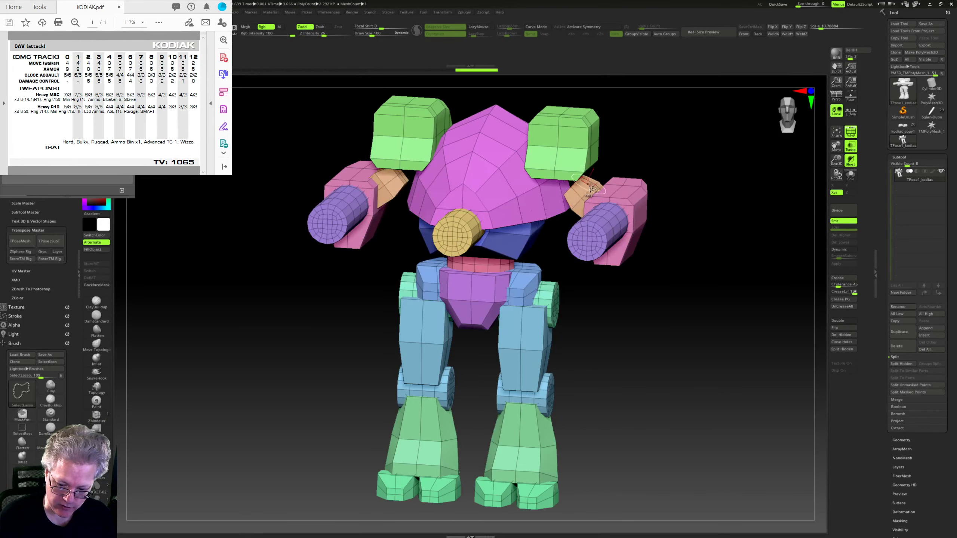
ctrl+shift+click(622, 187)
ctrl+shift+click(609, 210)
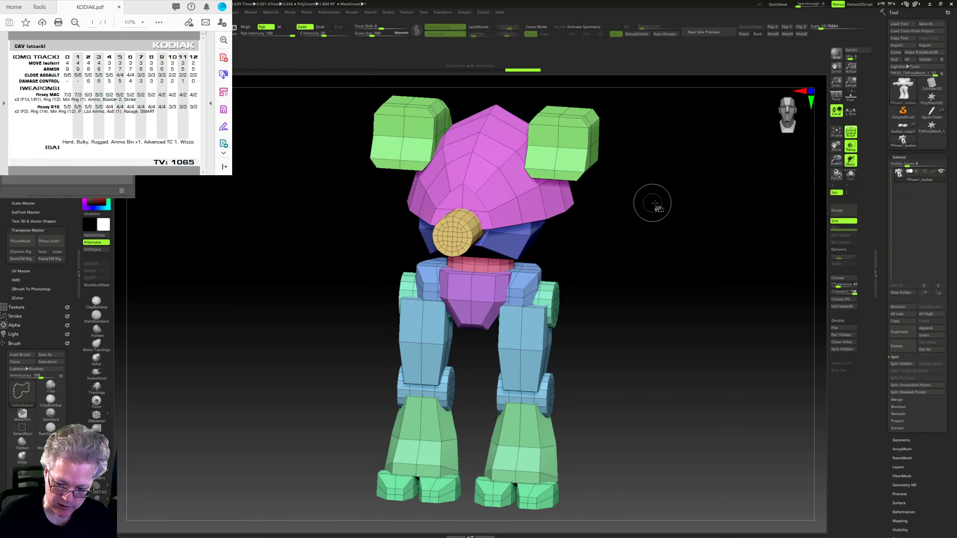
ctrl+shift+drag(655, 205, 726, 259)
click(643, 36)
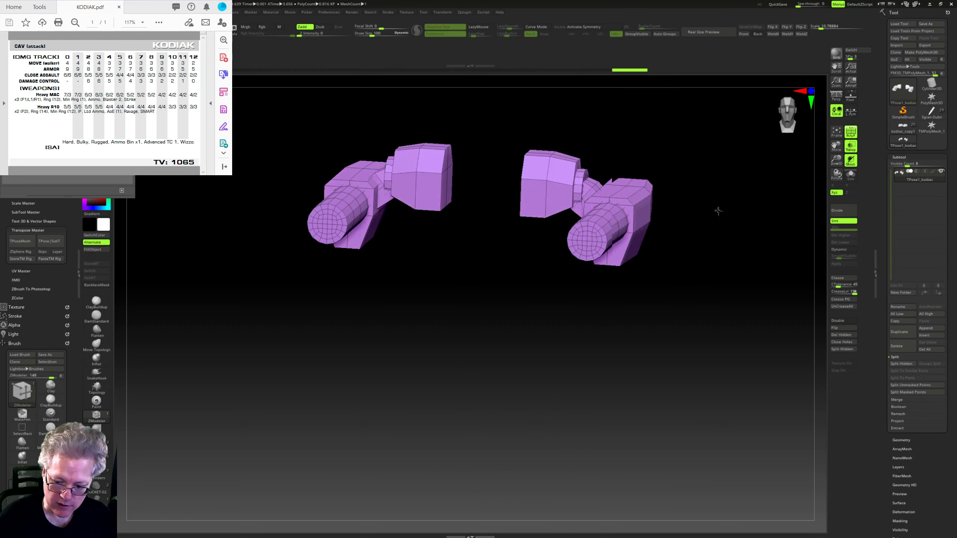
Step: Show the whole mech again with everything masked except the arms
drag(717, 210, 727, 322)
ctrl+click(724, 287)
ctrl+shift+click(731, 306)
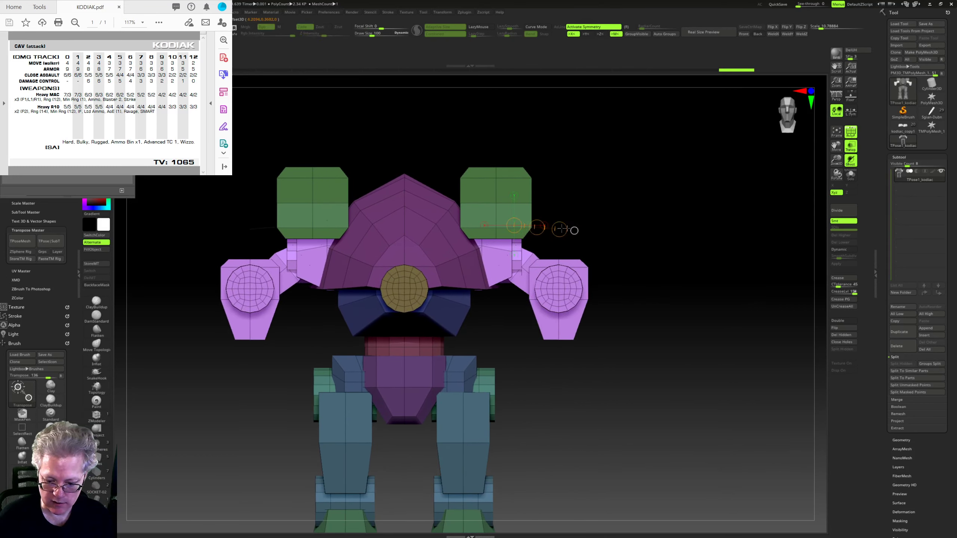
Step: Move both unmasked arm assemblies horizontally outward from the torso with symmetry on, fine-tuning their spacing
drag(593, 225, 611, 229)
right_drag(618, 228, 673, 221)
mouse_move(672, 276)
ctrl+right_down()
mouse_move(641, 276)
mouse_move(636, 302)
ctrl+right_up()
ctrl+right_drag(636, 302, 635, 312)
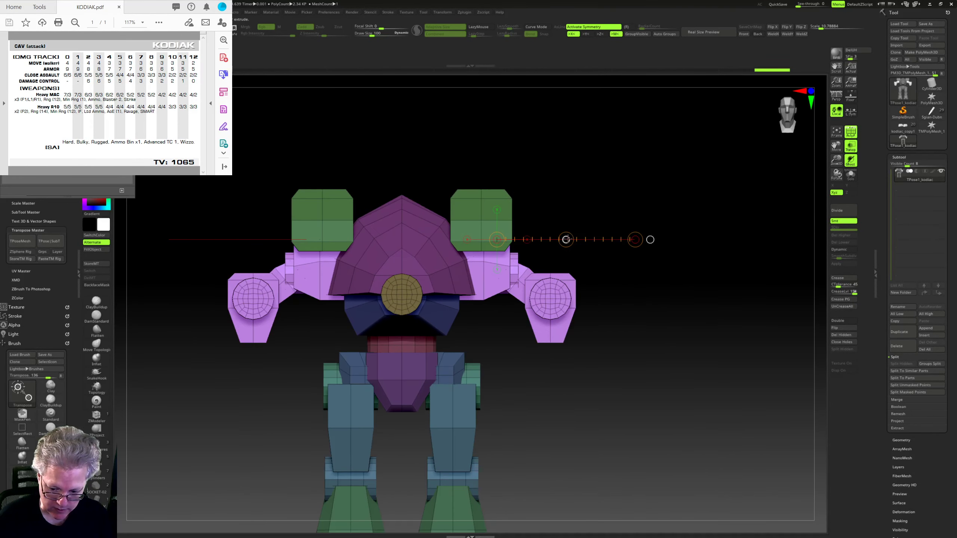
drag(566, 239, 564, 240)
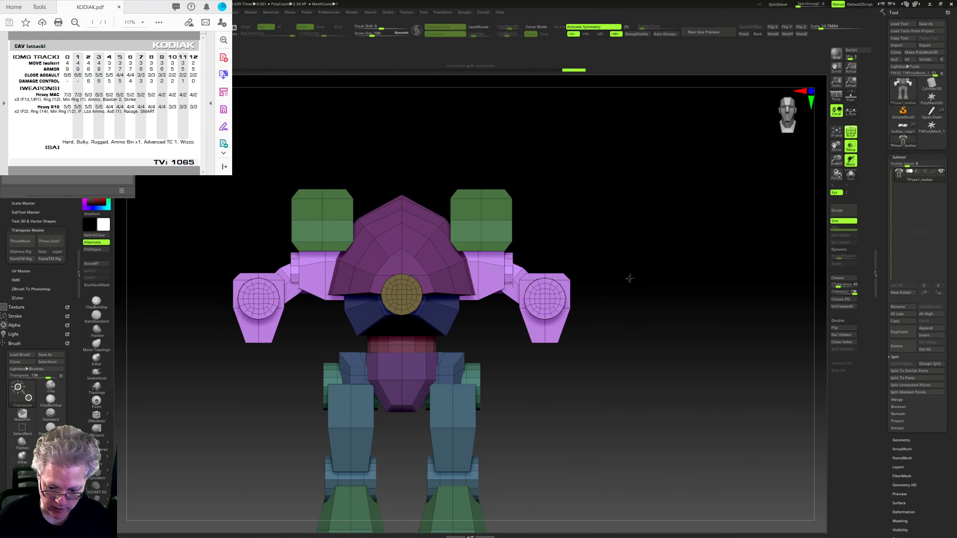
drag(629, 279, 566, 239)
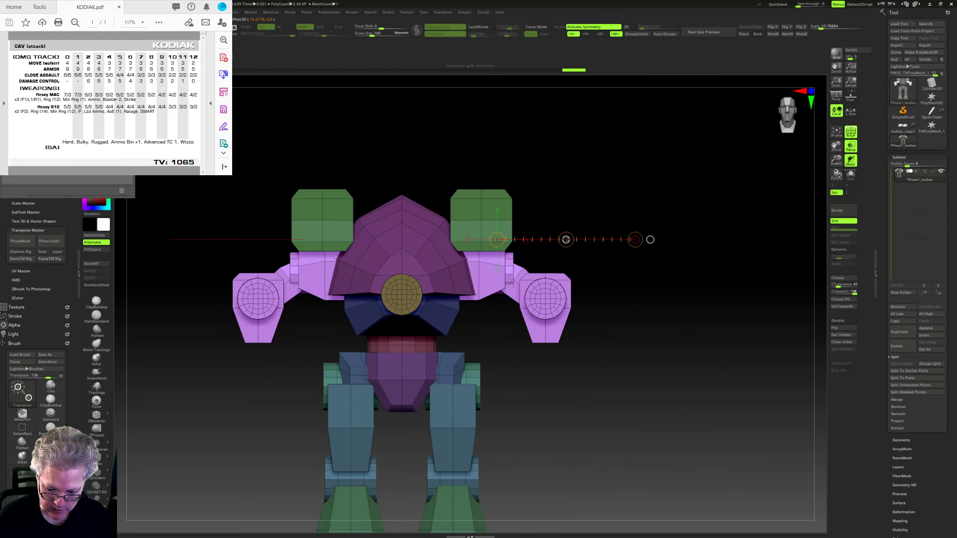
Step: Transfer the adjusted arm position back to the individual subtools with Transpose Master's TPose|SubT
mouse_move(623, 268)
mouse_down()
mouse_move(611, 275)
mouse_move(694, 242)
mouse_move(712, 258)
mouse_move(712, 287)
mouse_move(717, 278)
mouse_move(698, 238)
mouse_move(662, 263)
mouse_move(654, 249)
mouse_up()
mouse_move(653, 249)
right_down()
mouse_move(658, 297)
mouse_move(683, 323)
right_up()
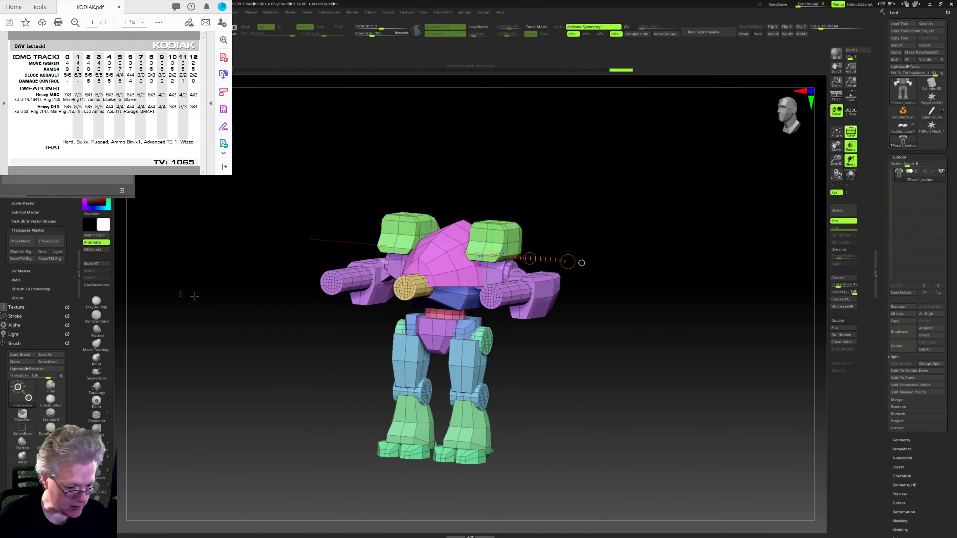
click(49, 242)
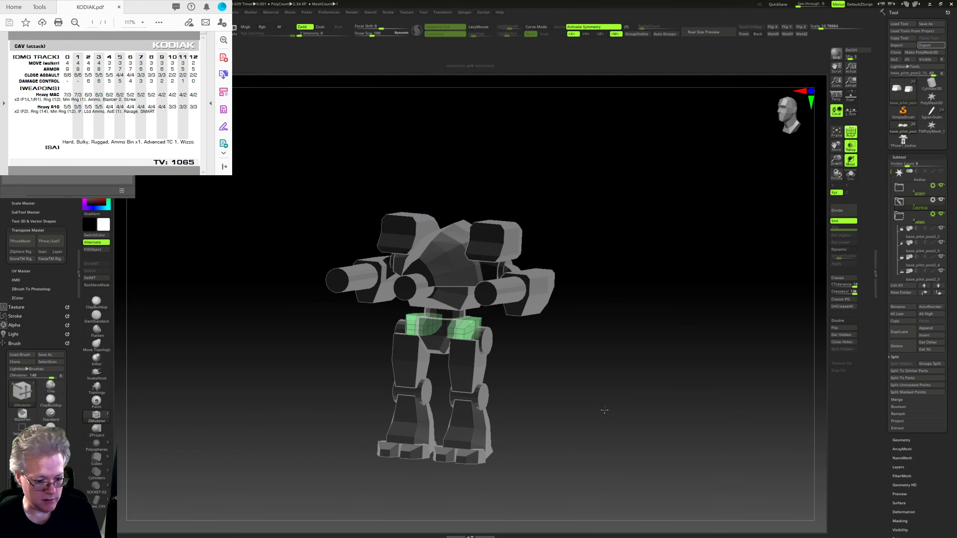
key(Up)
key(Up)
key(Up)
key(Up)
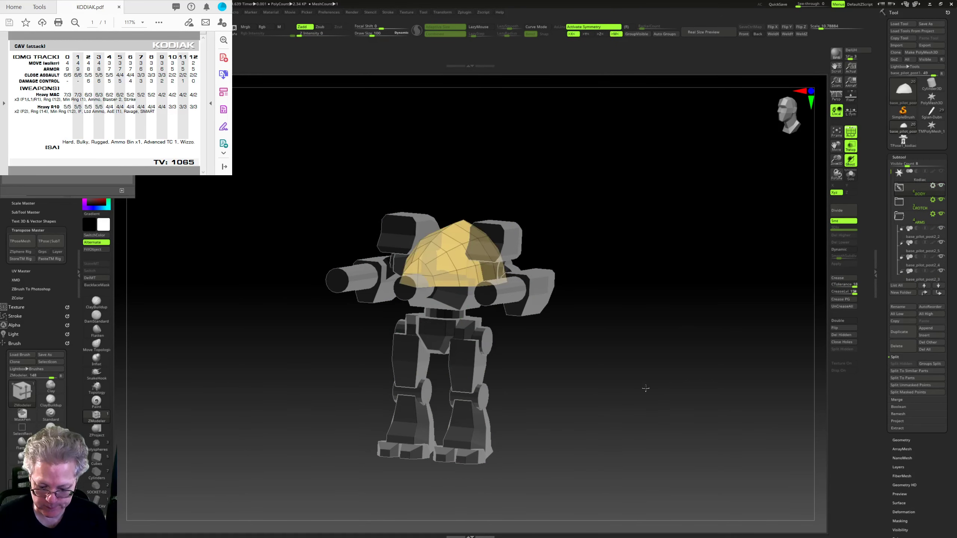
key(Up)
key(Up)
key(Up)
key(Up)
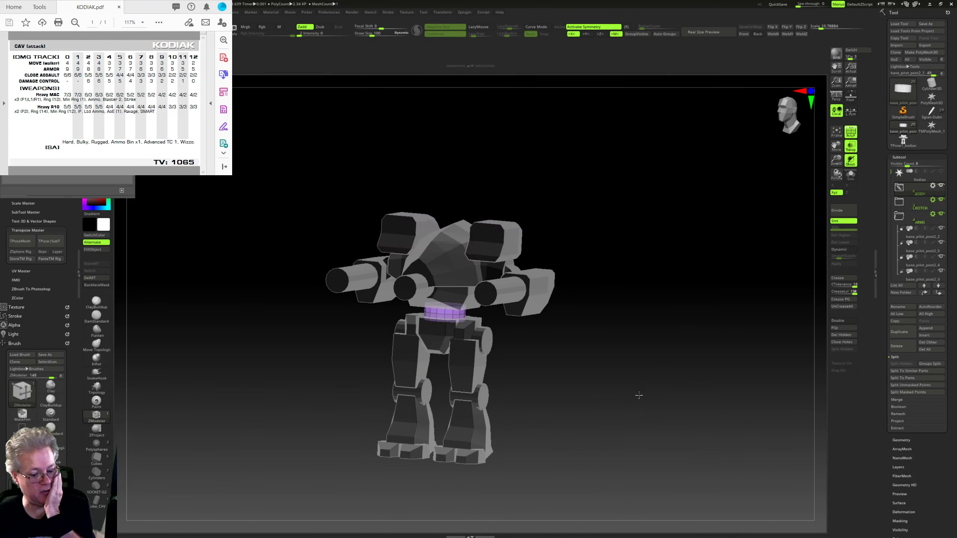
key(Up)
key(Up)
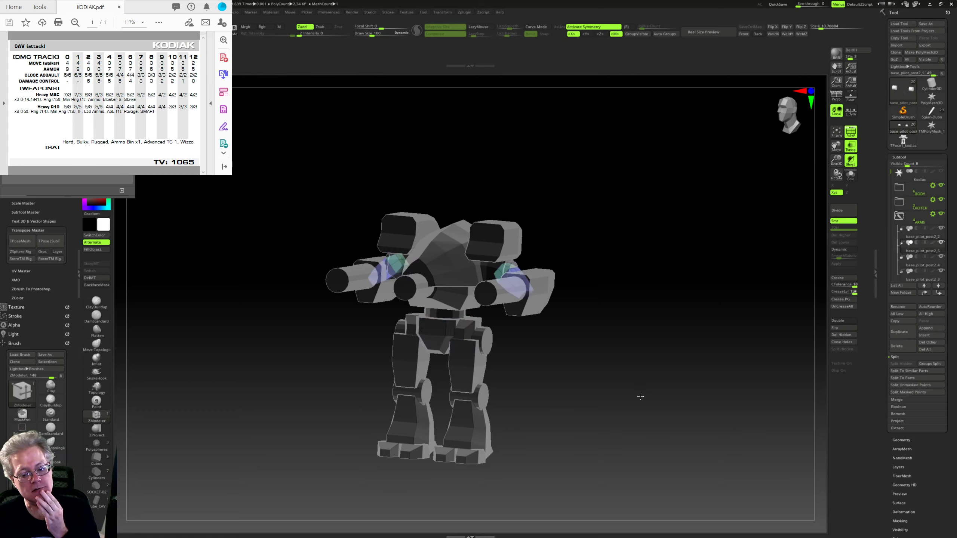
key(Down)
key(Down)
key(Down)
key(Down)
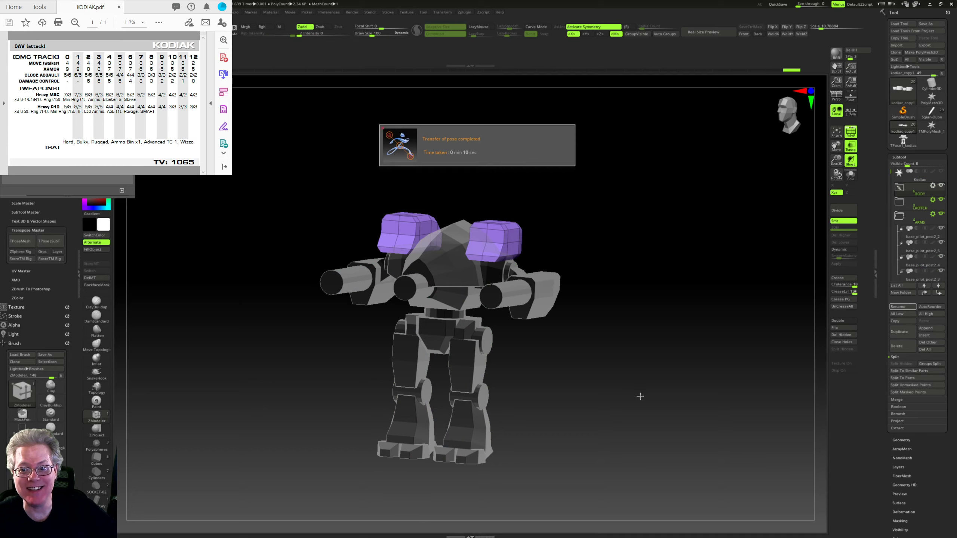
Step: Turn off the polyframe and transparency display and examine the whole mech in plain shading
mouse_move(669, 354)
mouse_down()
mouse_move(677, 376)
mouse_move(677, 339)
mouse_up()
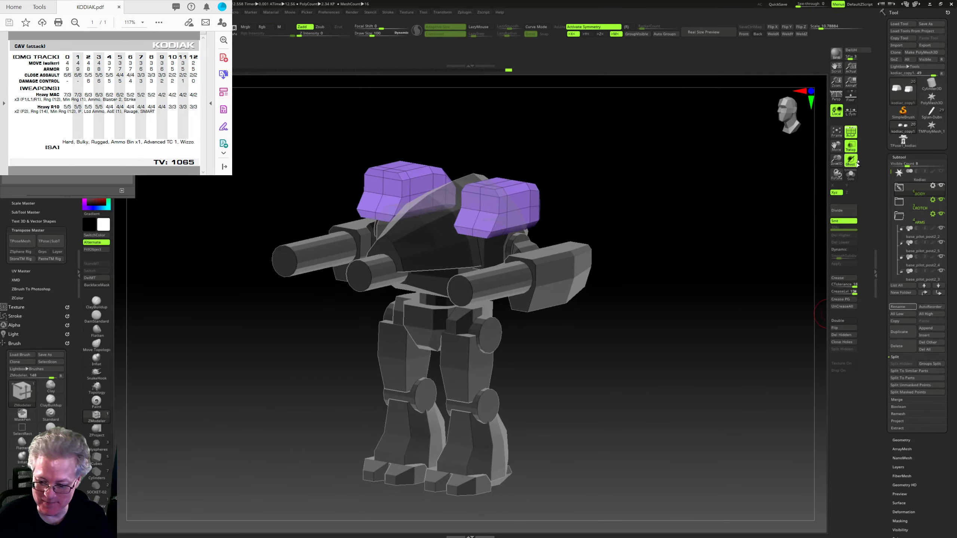
click(851, 134)
click(851, 145)
drag(718, 301, 712, 320)
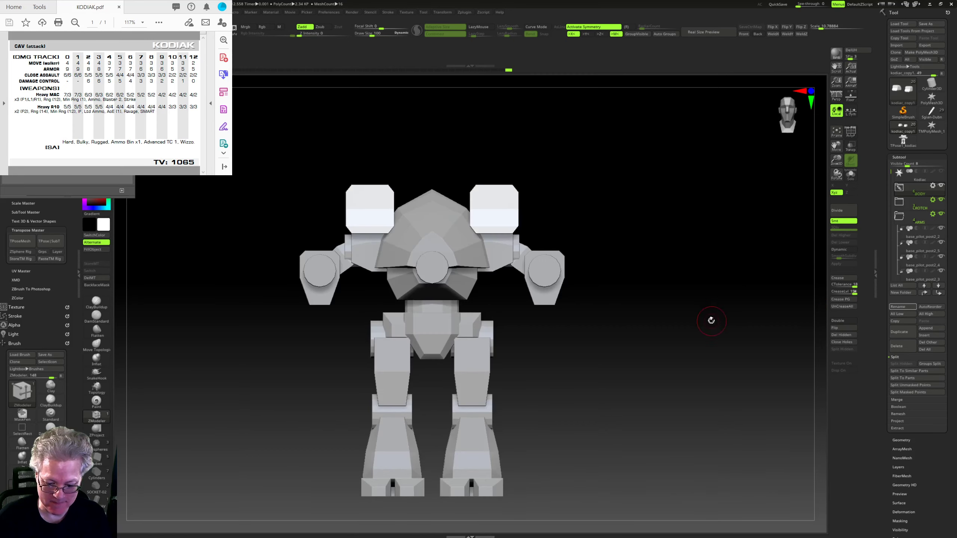
ctrl+right_drag(711, 320, 697, 308)
mouse_move(697, 307)
mouse_down()
mouse_move(677, 316)
mouse_move(666, 355)
mouse_move(702, 339)
mouse_move(697, 323)
mouse_move(683, 345)
mouse_move(672, 338)
mouse_move(657, 373)
mouse_move(652, 359)
mouse_move(676, 346)
mouse_move(654, 333)
mouse_move(624, 350)
mouse_move(666, 373)
mouse_move(668, 331)
mouse_move(645, 357)
mouse_up()
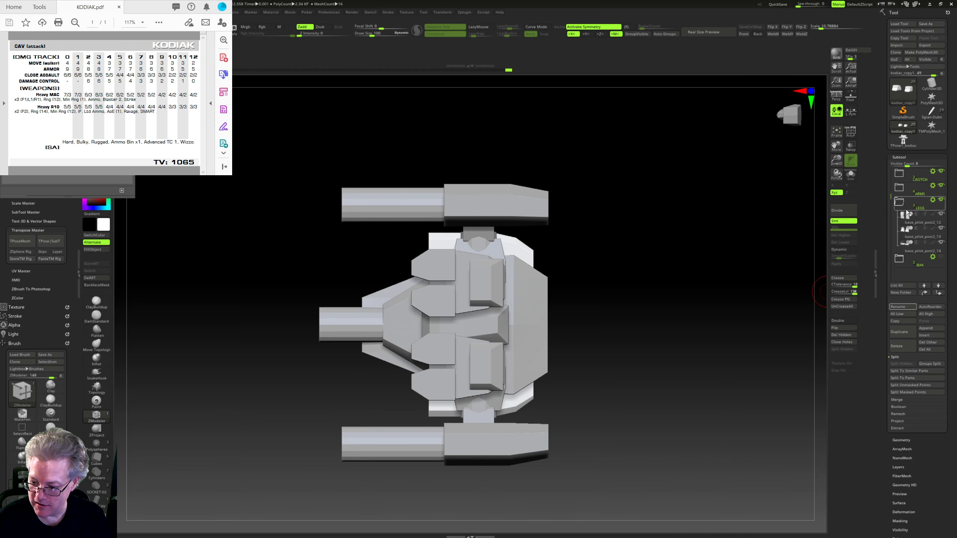
Step: Select the foot subtool in the LEGS folder and turn on the polyframe and transparency display
click(918, 246)
mouse_move(747, 307)
alt+mouse_down()
mouse_move(730, 319)
mouse_move(735, 290)
alt+mouse_up()
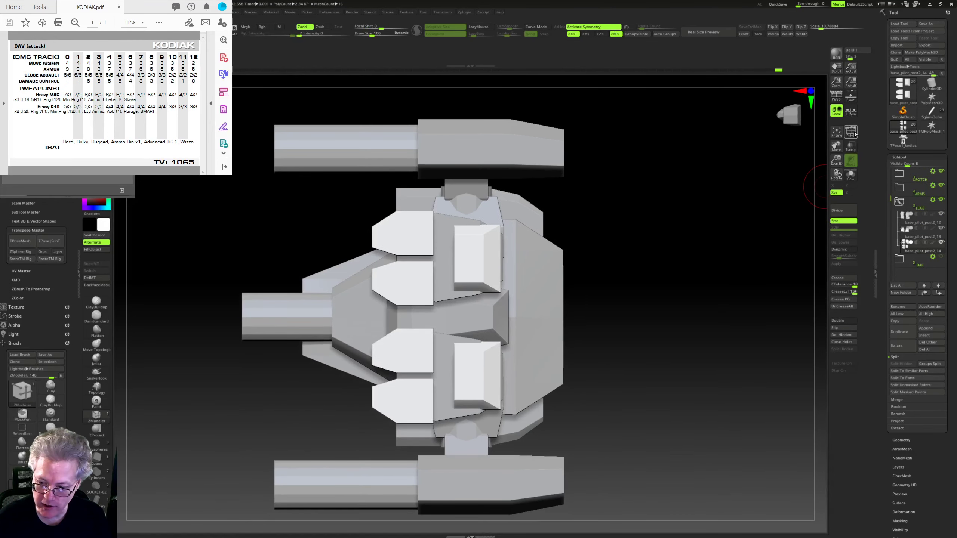
click(851, 132)
click(850, 146)
Step: Mask part of the foot subtool and taper the rear edges of both heel blocks with a symmetrical Transpose scale
ctrl+right_drag(769, 212, 626, 240)
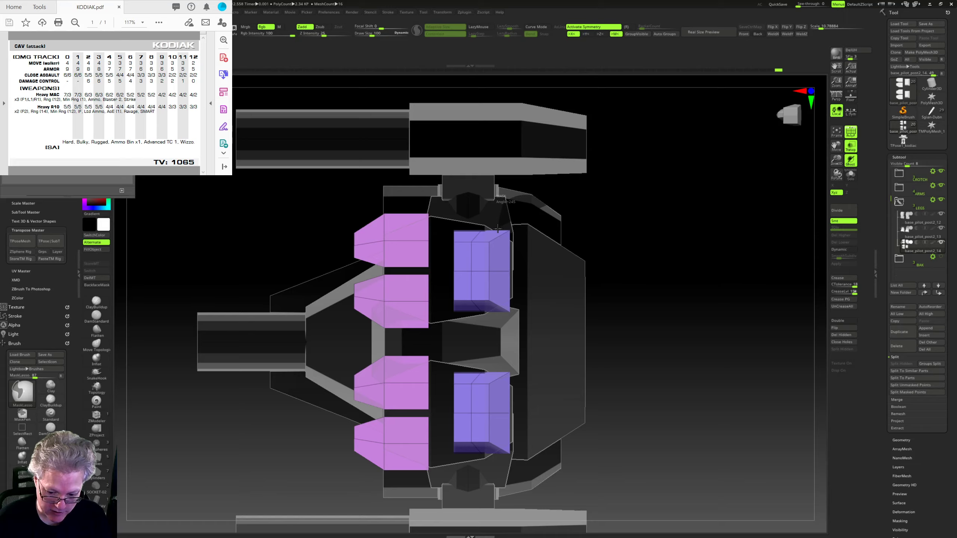
mouse_move(505, 323)
ctrl+mouse_down()
mouse_move(636, 268)
mouse_move(618, 303)
mouse_move(645, 273)
mouse_move(633, 273)
ctrl+mouse_up()
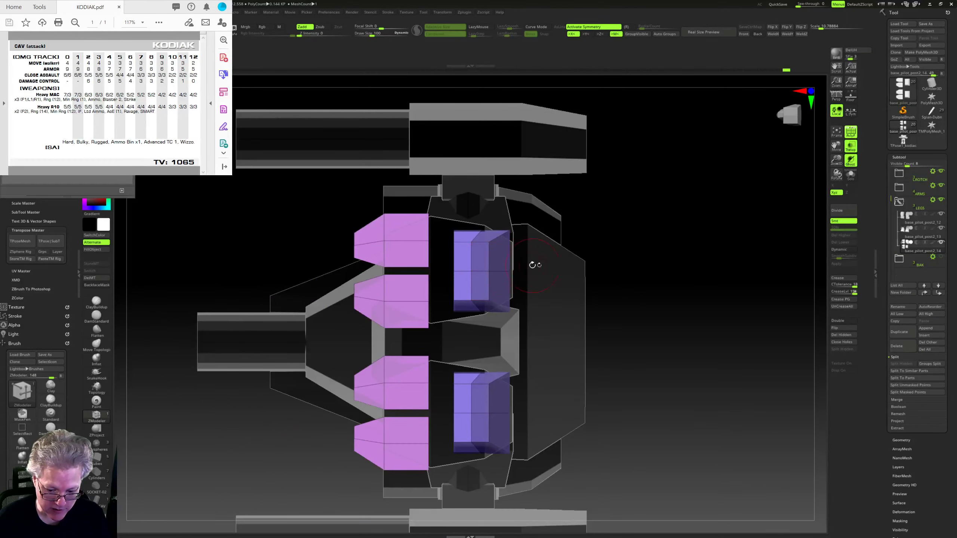
drag(532, 265, 557, 204)
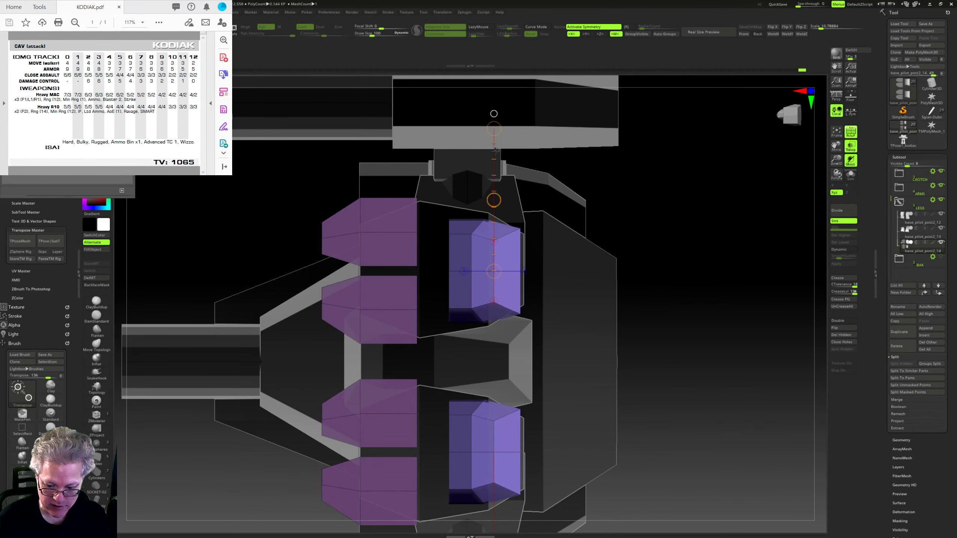
mouse_move(684, 237)
mouse_down()
mouse_move(669, 310)
mouse_move(692, 316)
mouse_move(657, 234)
mouse_move(658, 321)
mouse_move(690, 331)
mouse_move(673, 290)
mouse_move(666, 338)
mouse_move(633, 341)
mouse_up()
alt+drag(633, 341, 666, 419)
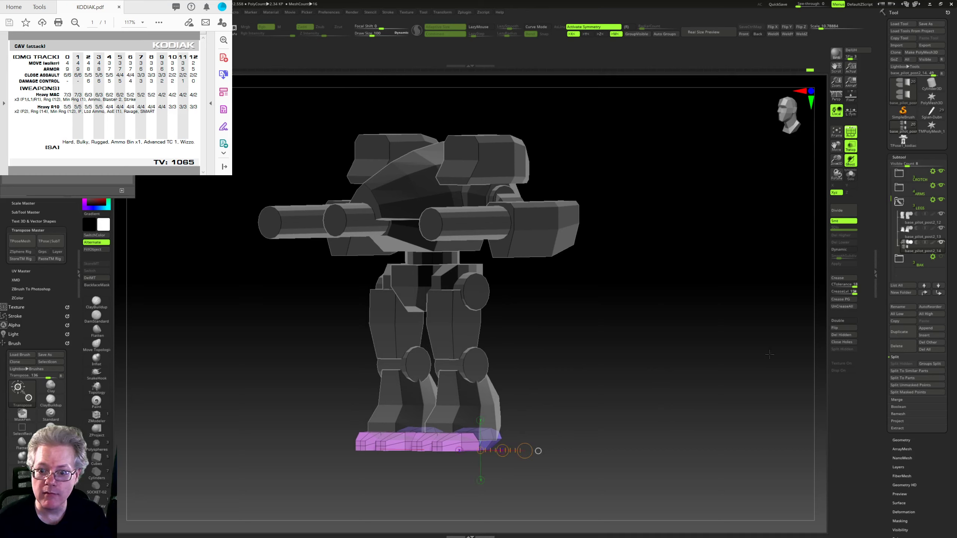
Step: Collapse the LEGS folder and select the main hull subtool in the BODY folder
drag(769, 354, 886, 299)
click(898, 203)
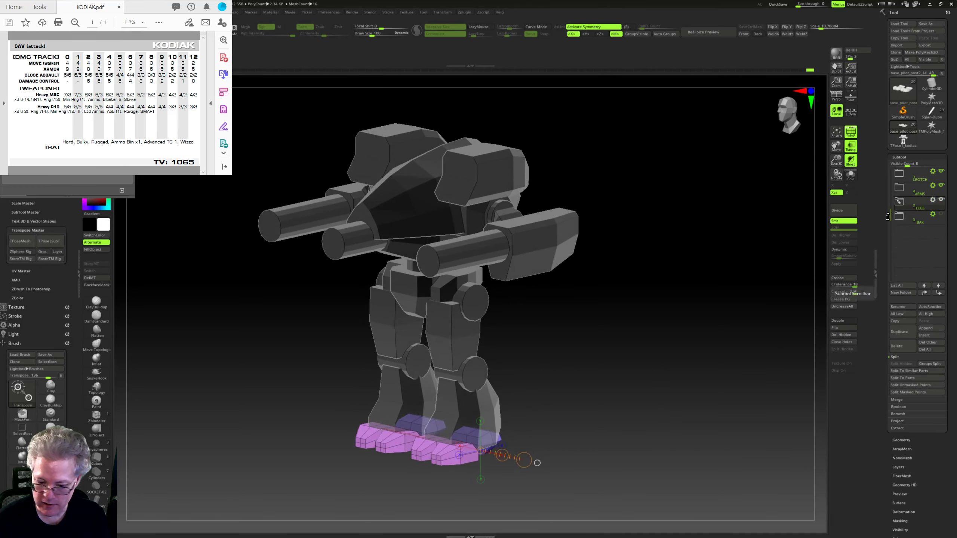
drag(758, 303, 701, 281)
click(899, 188)
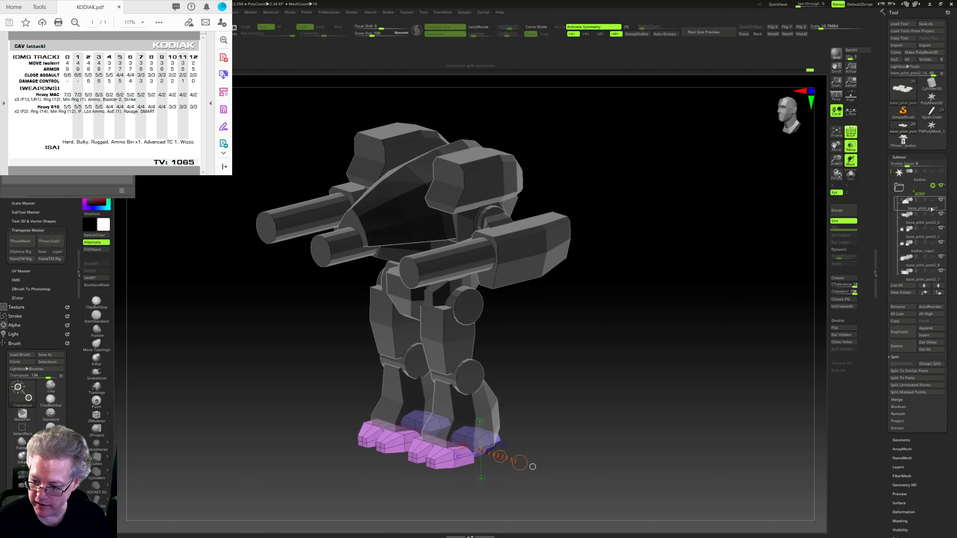
click(916, 204)
drag(811, 272, 705, 374)
alt+drag(678, 286, 663, 388)
drag(659, 385, 450, 244)
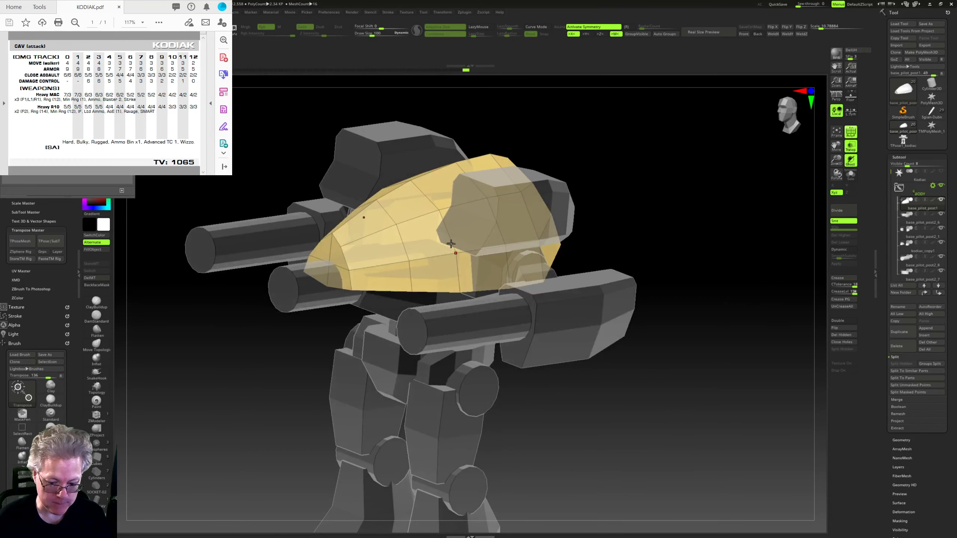
Step: Try to assign the upper hull panels to a separate polygroup
drag(619, 243, 441, 335)
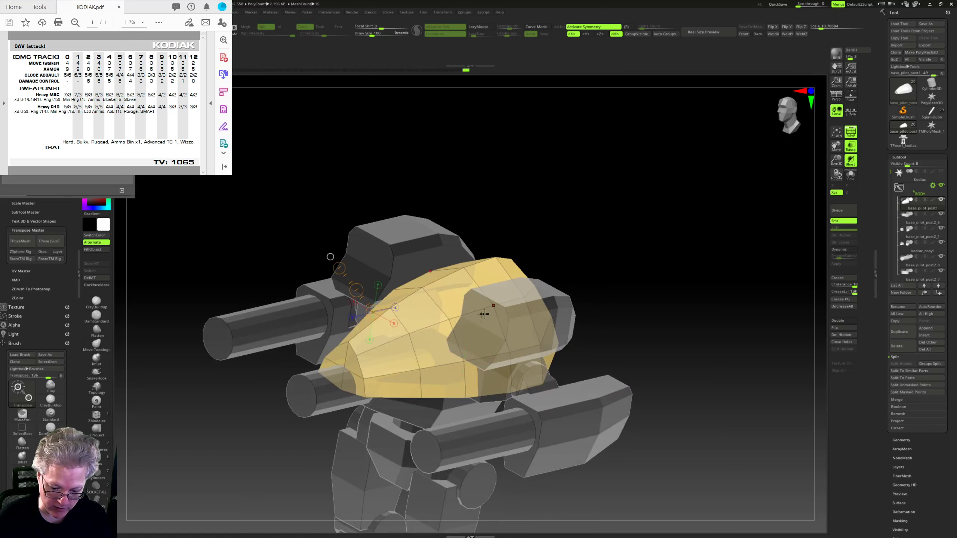
drag(501, 297, 388, 340)
mouse_move(619, 257)
mouse_down()
mouse_move(577, 231)
mouse_move(581, 265)
mouse_move(633, 278)
mouse_move(652, 313)
mouse_move(683, 318)
mouse_move(670, 294)
mouse_move(727, 316)
mouse_move(722, 299)
mouse_move(700, 319)
mouse_move(707, 293)
mouse_move(676, 297)
mouse_move(709, 327)
mouse_move(701, 318)
mouse_move(709, 339)
mouse_move(705, 329)
mouse_move(689, 341)
mouse_move(699, 332)
mouse_move(707, 344)
mouse_move(701, 332)
mouse_up()
key(ctrl+shift)
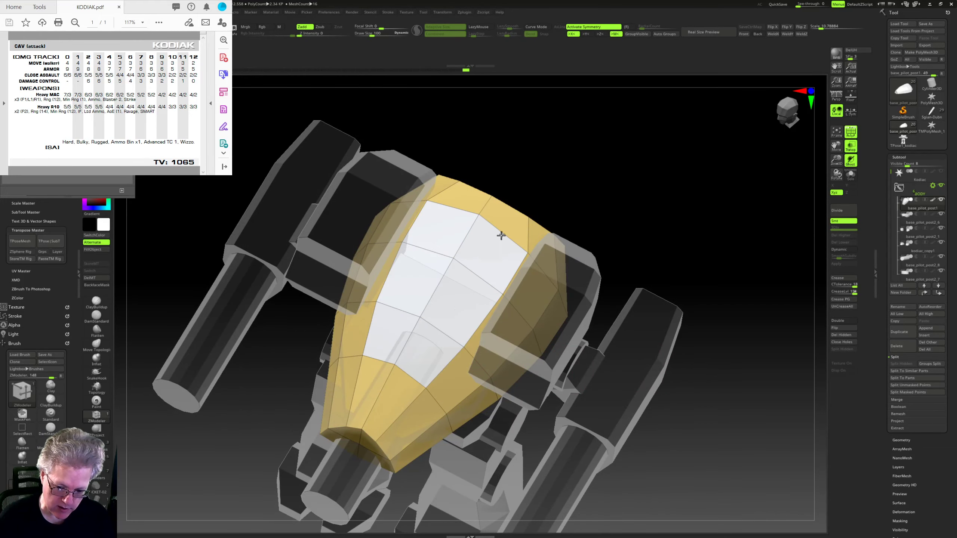
mouse_move(688, 225)
mouse_down()
mouse_move(686, 211)
mouse_move(665, 229)
mouse_move(640, 283)
mouse_move(656, 275)
mouse_move(671, 288)
mouse_move(702, 241)
mouse_move(648, 280)
mouse_move(683, 260)
mouse_move(665, 280)
mouse_move(696, 278)
mouse_move(582, 317)
mouse_up()
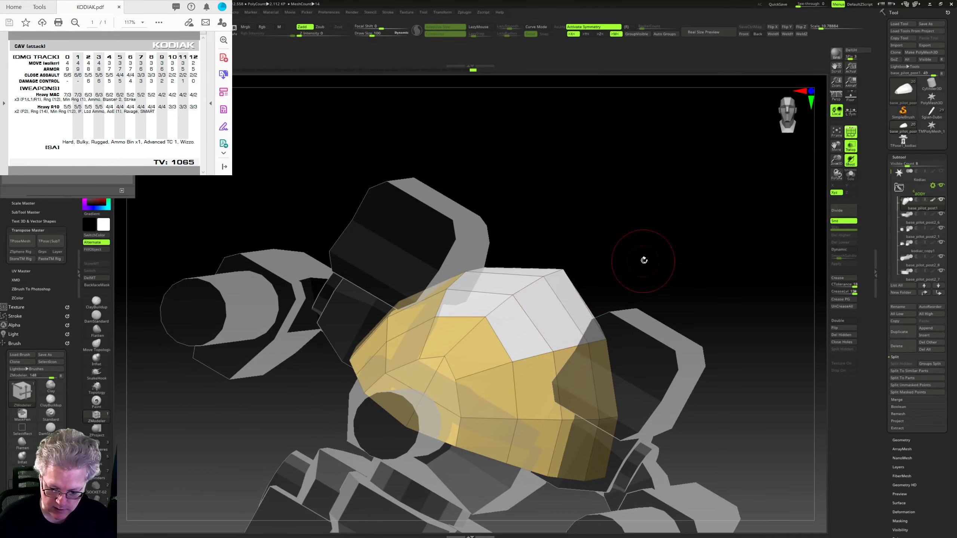
drag(644, 261, 575, 298)
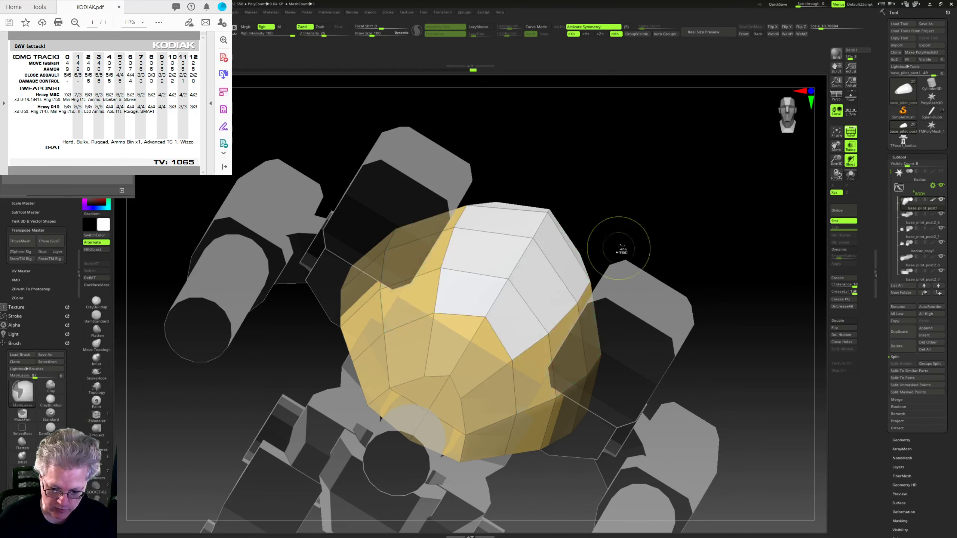
drag(621, 249, 587, 263)
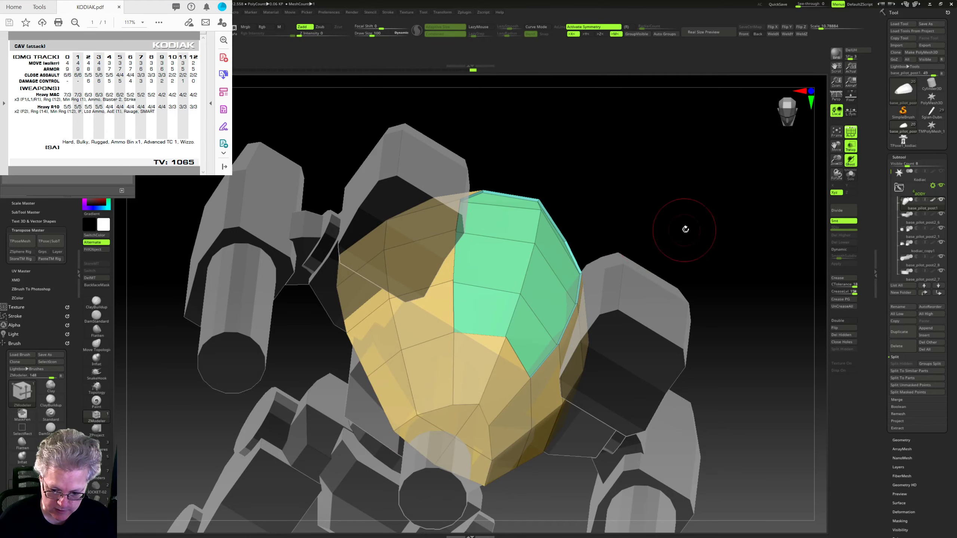
drag(685, 230, 549, 287)
mouse_move(626, 255)
mouse_down()
mouse_move(690, 208)
mouse_move(685, 179)
mouse_move(715, 204)
mouse_move(725, 294)
mouse_move(726, 274)
mouse_move(711, 279)
mouse_move(714, 269)
mouse_move(645, 306)
mouse_move(688, 310)
mouse_move(695, 329)
mouse_move(507, 355)
mouse_up()
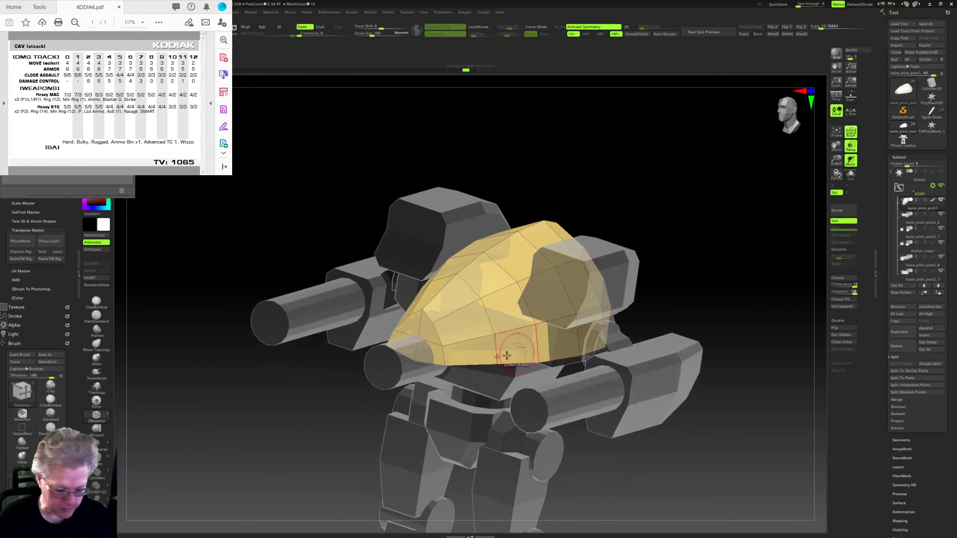
Step: Set the ZModeler edge action to Crease and crease the edges around the hull's nose
drag(692, 269, 440, 335)
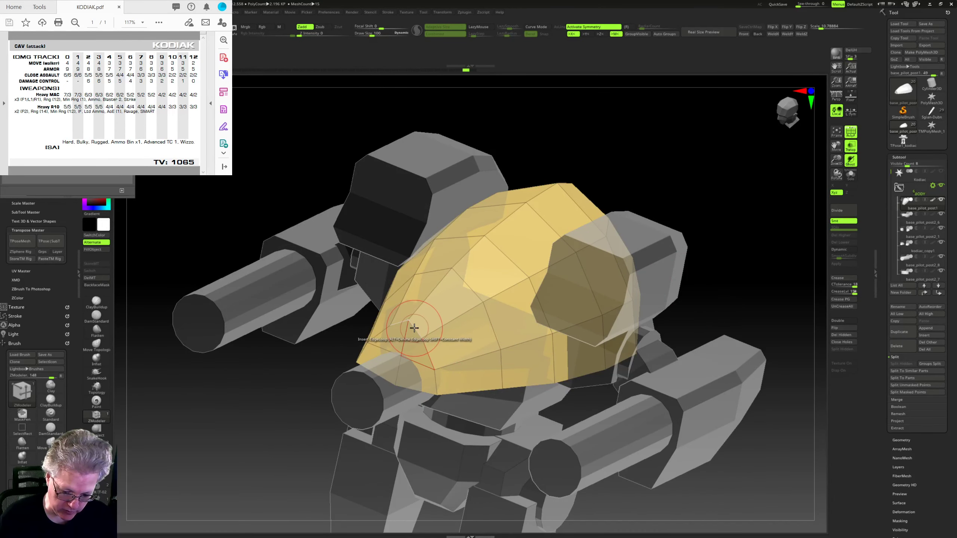
key(space)
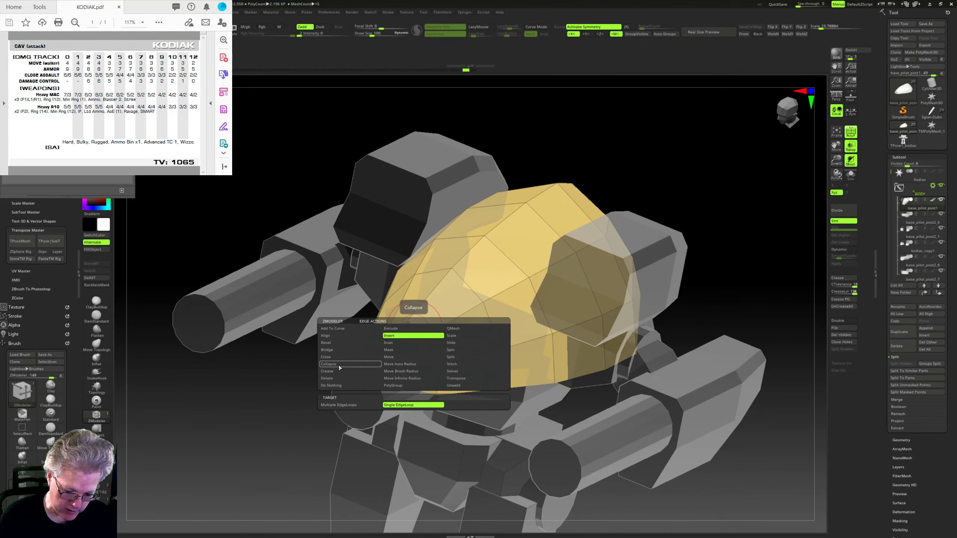
click(338, 371)
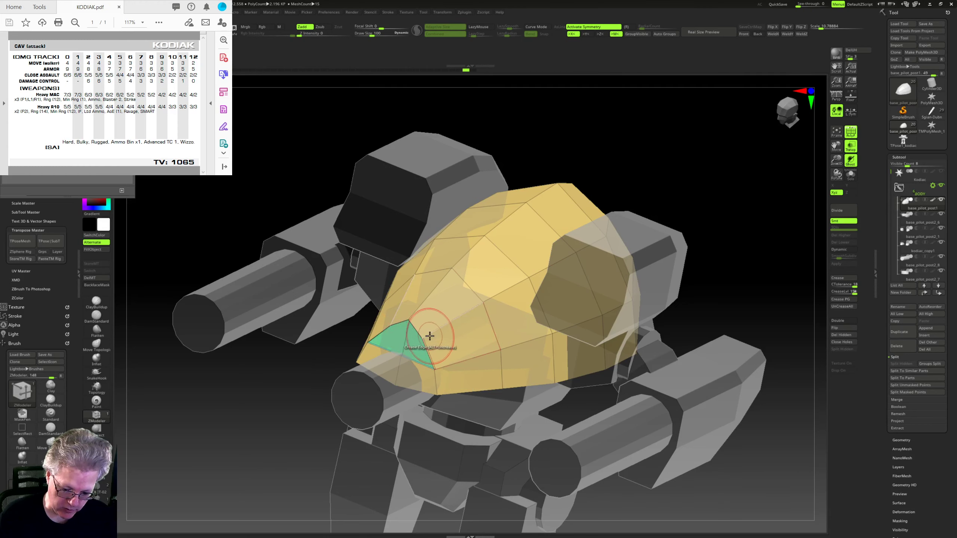
click(417, 326)
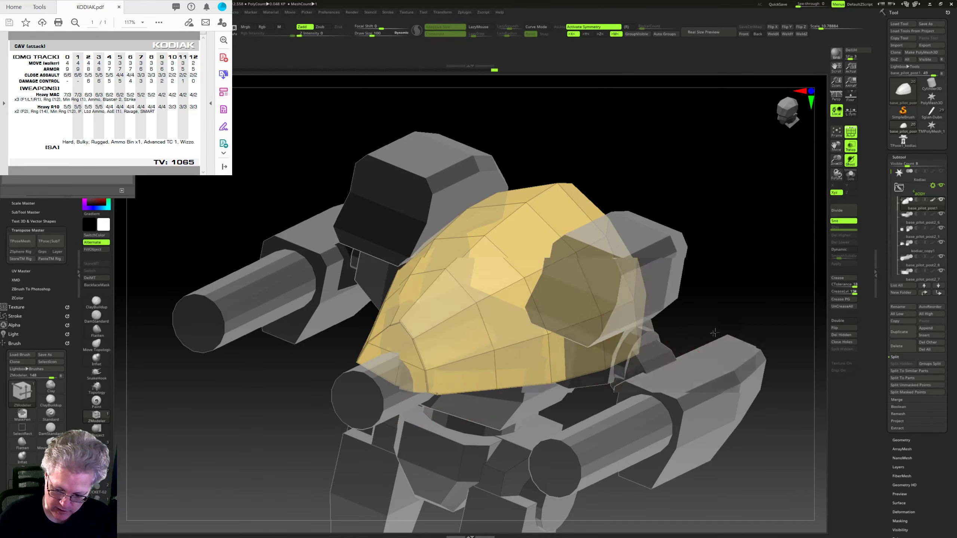
Step: Crease the hull's rear edge loop and lengthwise upper side edges, and isolate the hull with Solo
right_drag(617, 363, 590, 346)
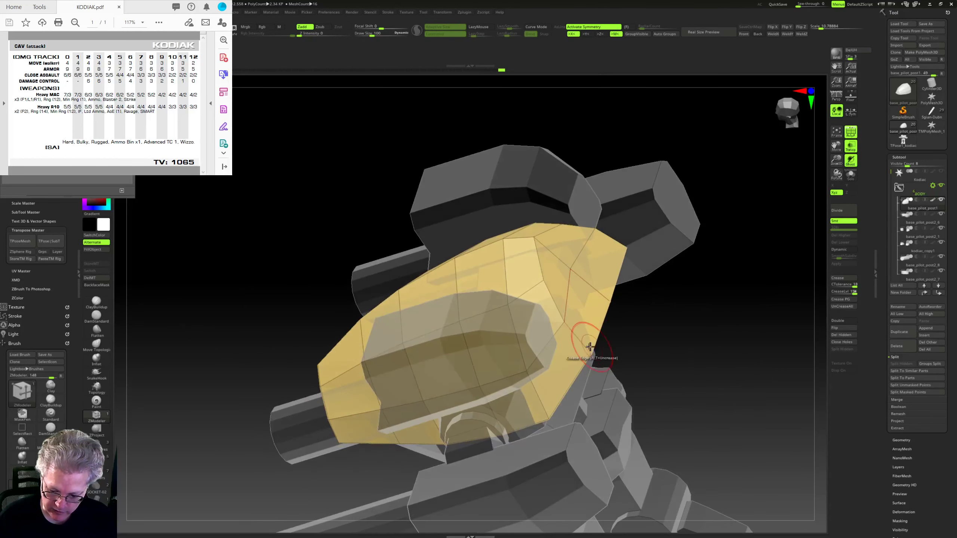
click(568, 325)
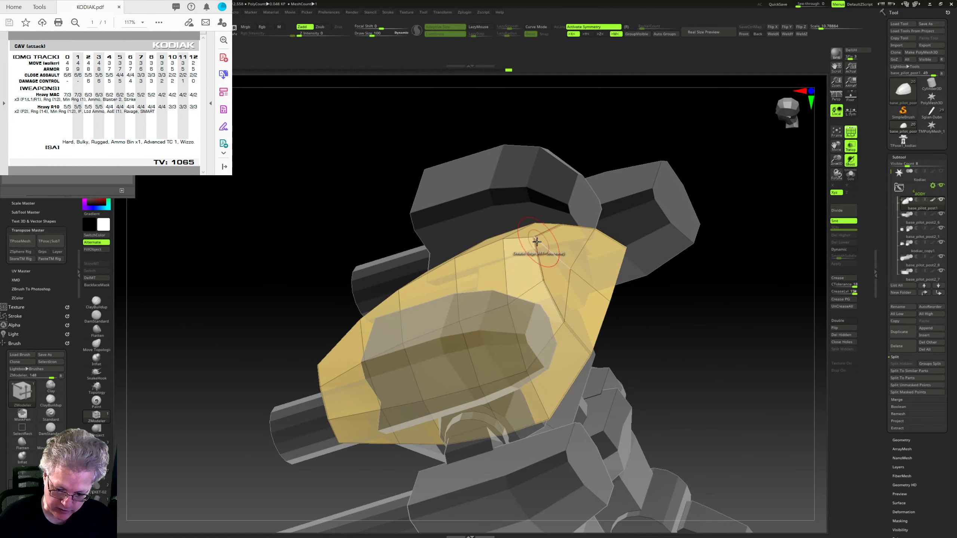
right_drag(504, 168, 547, 166)
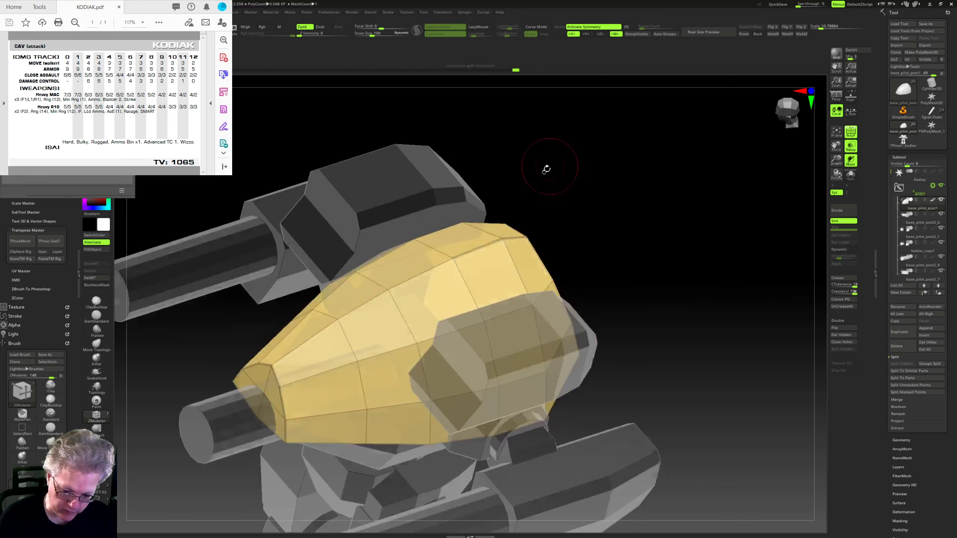
click(367, 304)
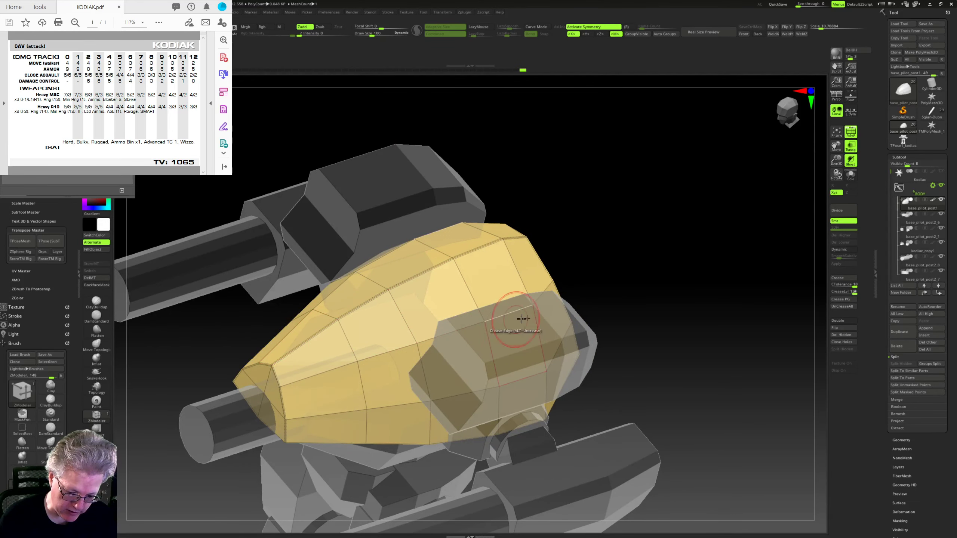
right_drag(704, 301, 501, 298)
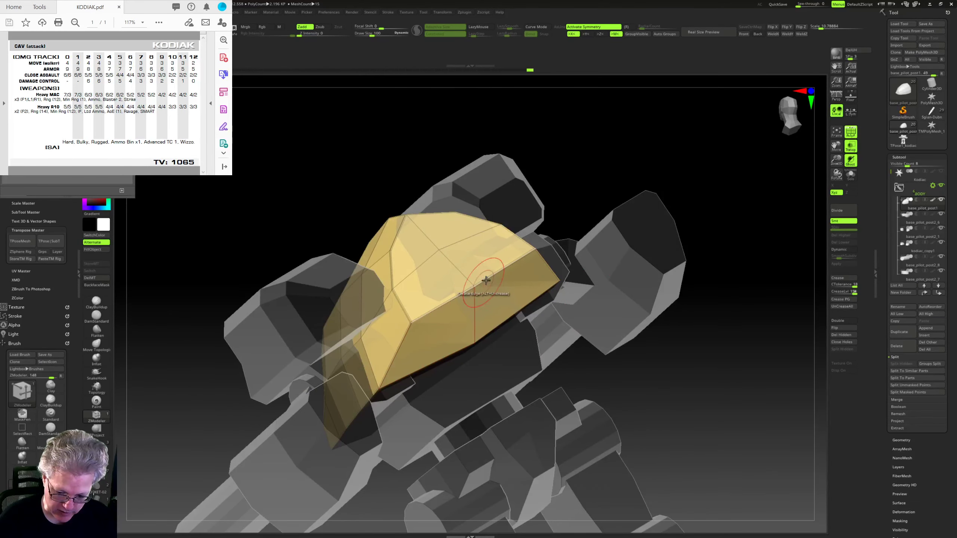
mouse_move(596, 352)
right_down()
mouse_move(600, 286)
mouse_move(654, 347)
mouse_move(626, 361)
mouse_move(603, 356)
right_up()
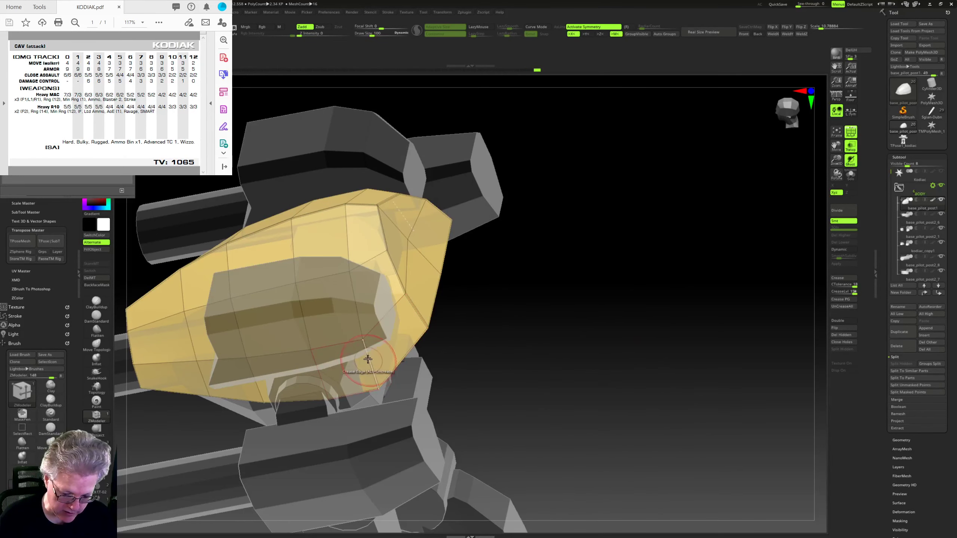
mouse_move(553, 275)
right_down()
mouse_move(641, 267)
mouse_move(688, 284)
mouse_move(687, 254)
mouse_move(703, 284)
mouse_move(696, 327)
mouse_move(674, 336)
mouse_move(691, 290)
right_up()
click(850, 175)
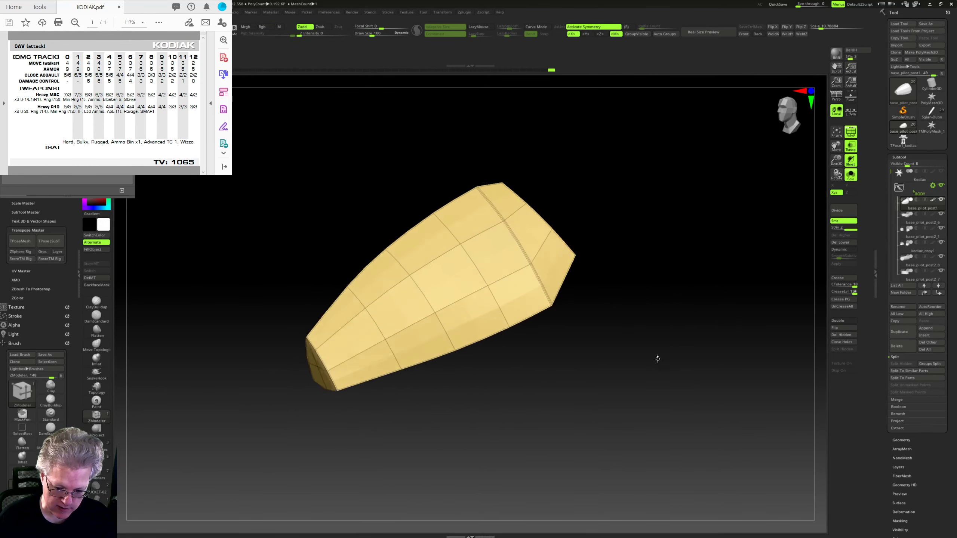
Step: Try subdividing the creased hull to level 3 and deleting its lower subdivision levels
right_drag(658, 359, 685, 336)
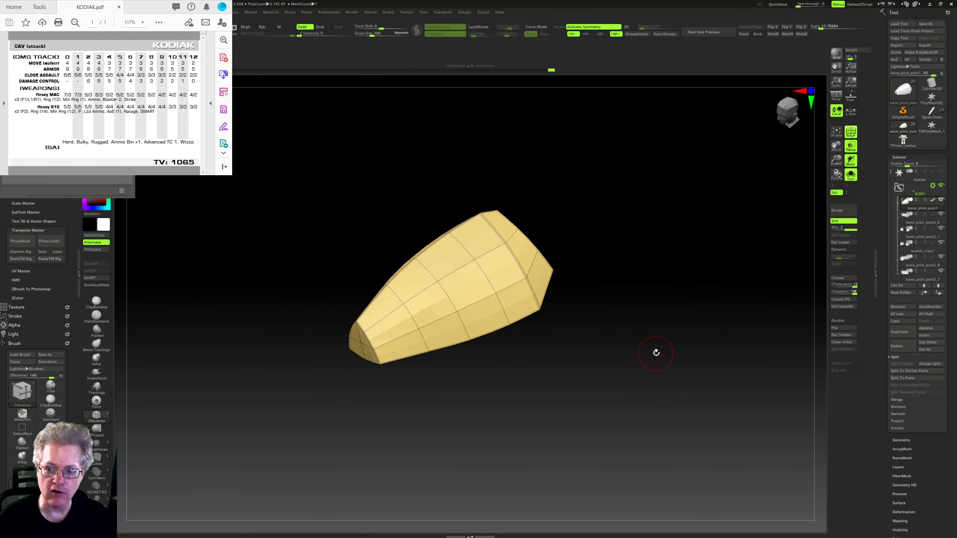
key(b)
key(z)
key(m)
mouse_move(662, 365)
right_down()
mouse_move(677, 327)
mouse_move(673, 354)
mouse_move(691, 350)
mouse_move(661, 359)
mouse_move(690, 403)
mouse_move(696, 397)
mouse_move(679, 372)
mouse_move(679, 402)
mouse_move(656, 445)
mouse_move(680, 356)
mouse_move(695, 360)
right_up()
key(ctrl+shift)
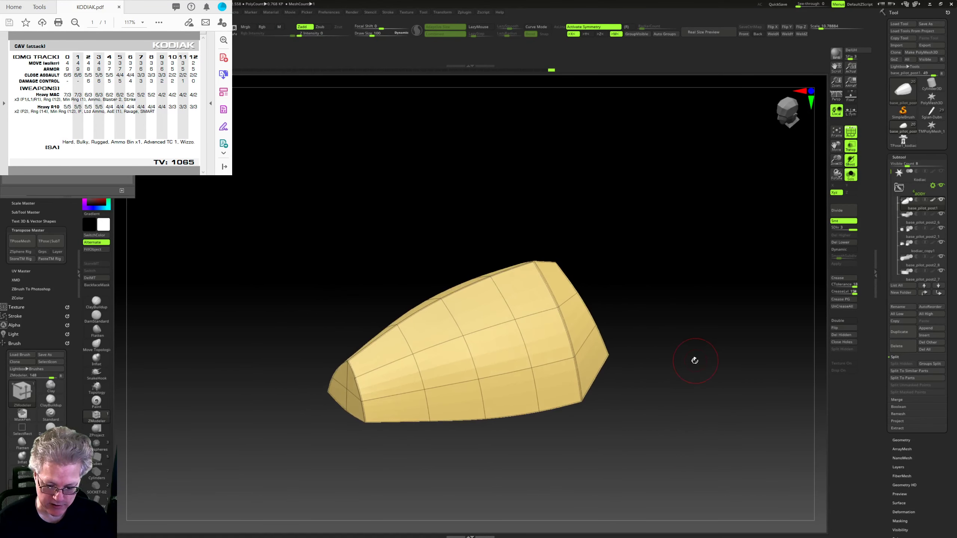
click(853, 242)
right_drag(731, 326, 746, 343)
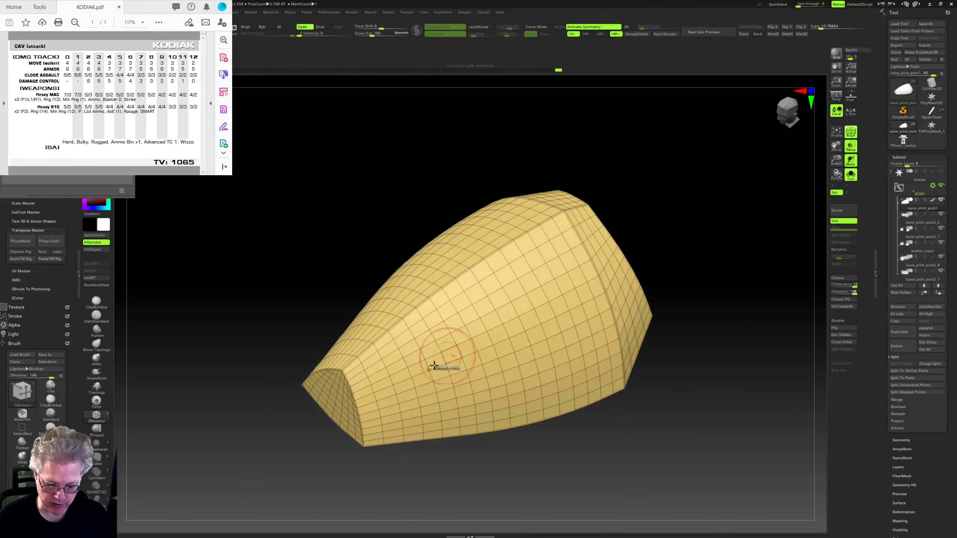
Step: Undo the hull's subdivision back to the creased low-poly mesh
right_drag(604, 342, 758, 340)
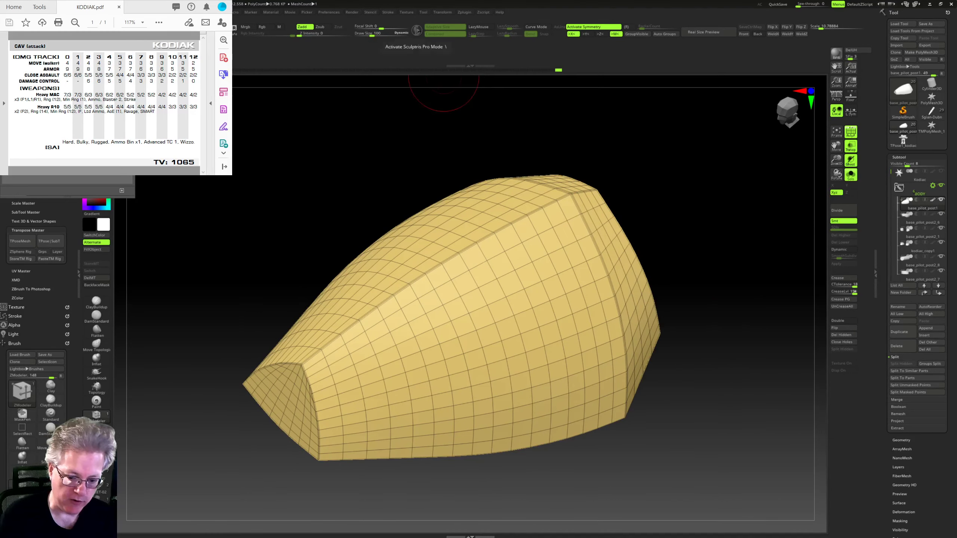
click(96, 302)
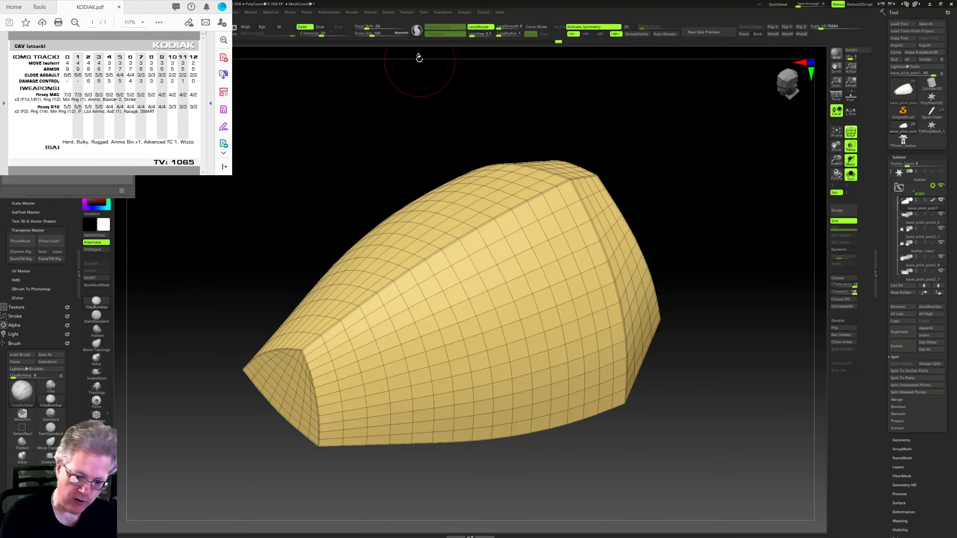
right_drag(728, 212, 705, 259)
right_click(705, 258)
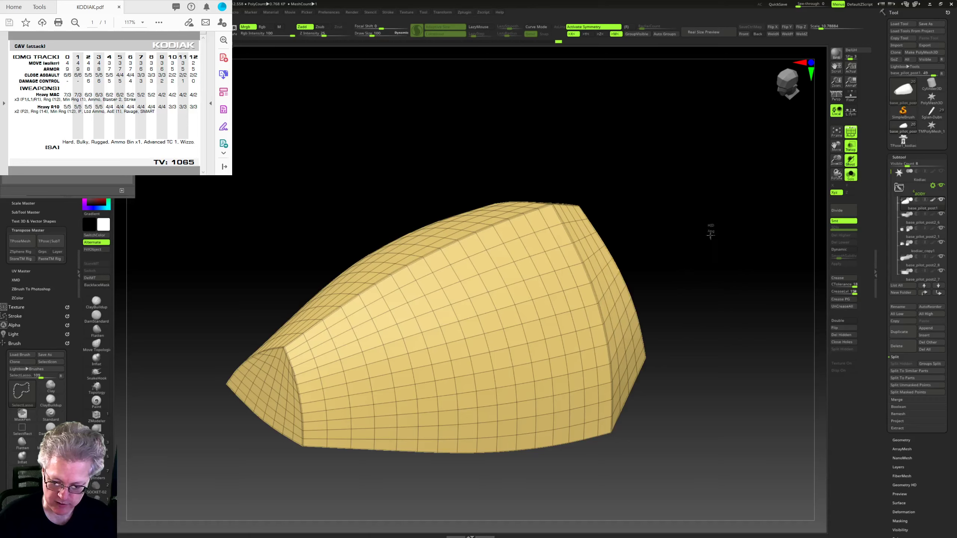
key(shift+d)
key(ctrl)
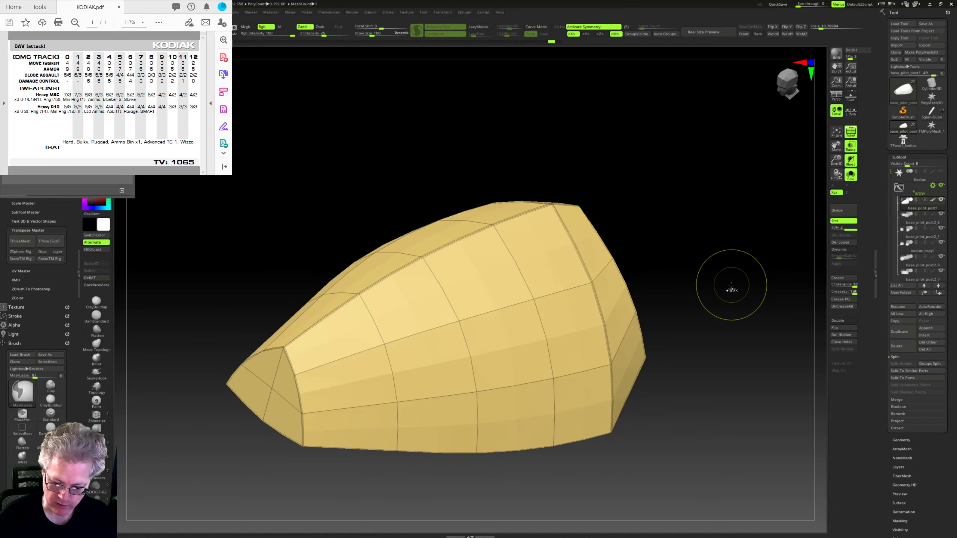
right_drag(763, 221, 769, 229)
key(ctrl+z)
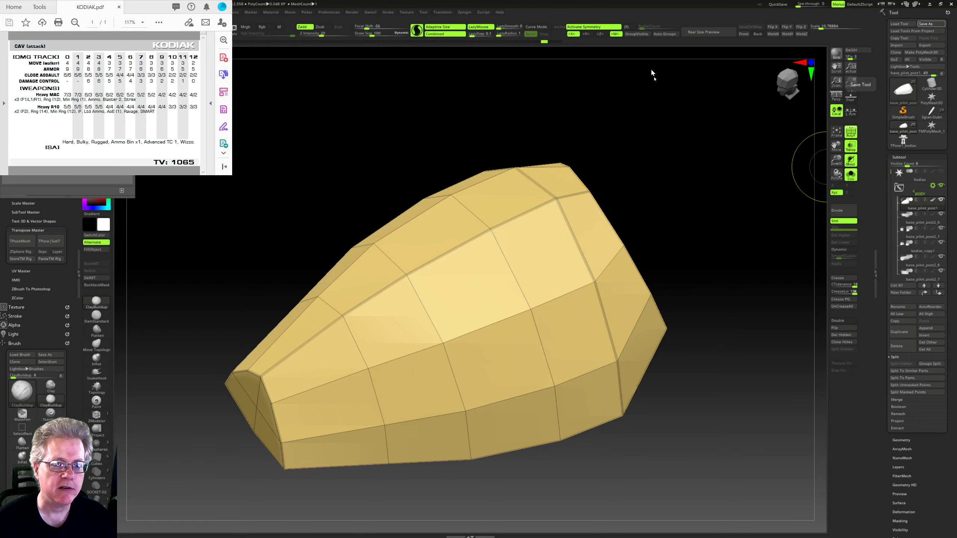
Step: Subdivide the creased hull twice and delete its lower subdivision levels
right_drag(710, 308, 708, 298)
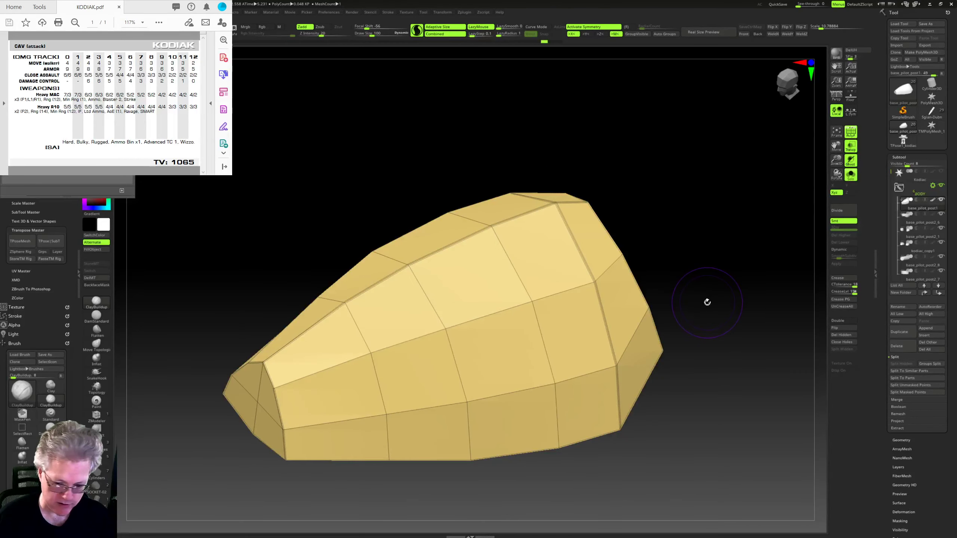
key(ctrl+d)
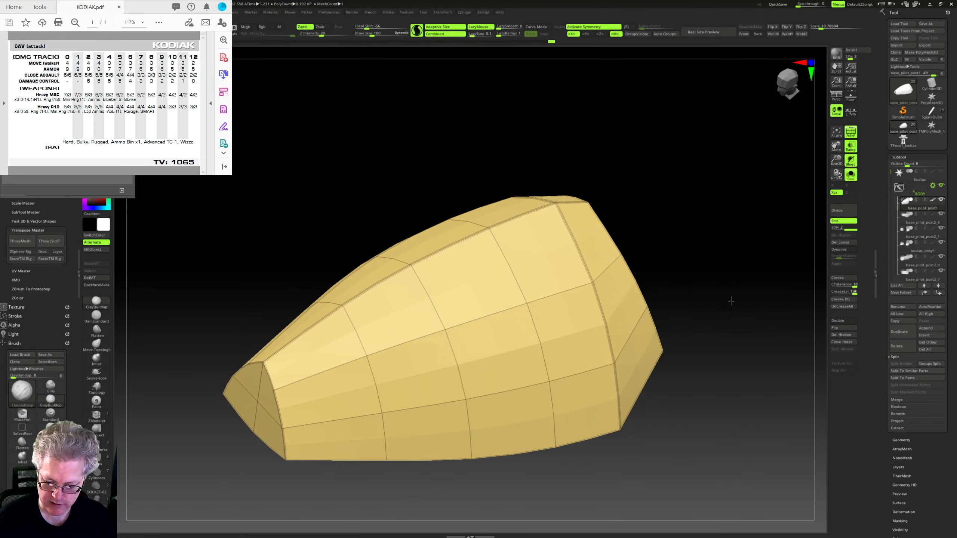
right_drag(731, 301, 726, 310)
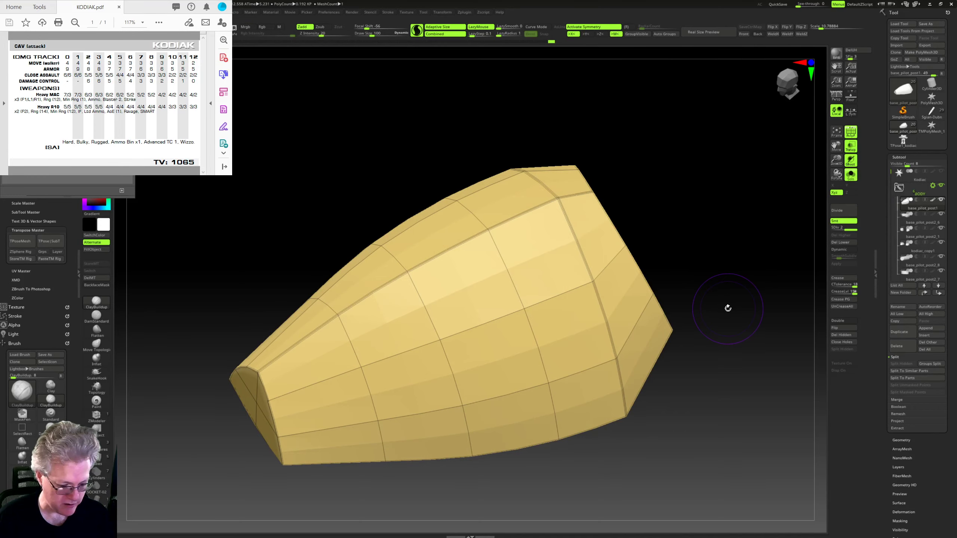
key(ctrl+d)
click(844, 243)
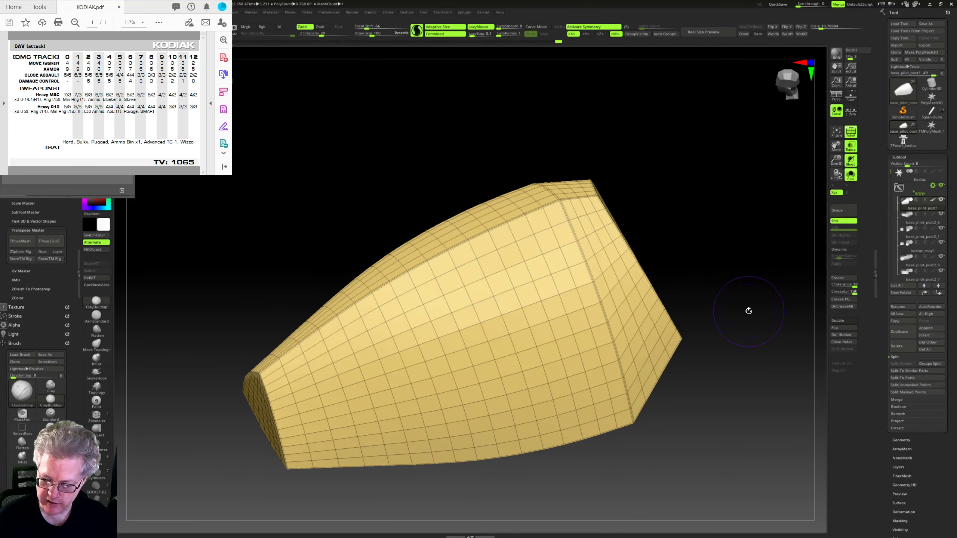
right_drag(748, 311, 710, 290)
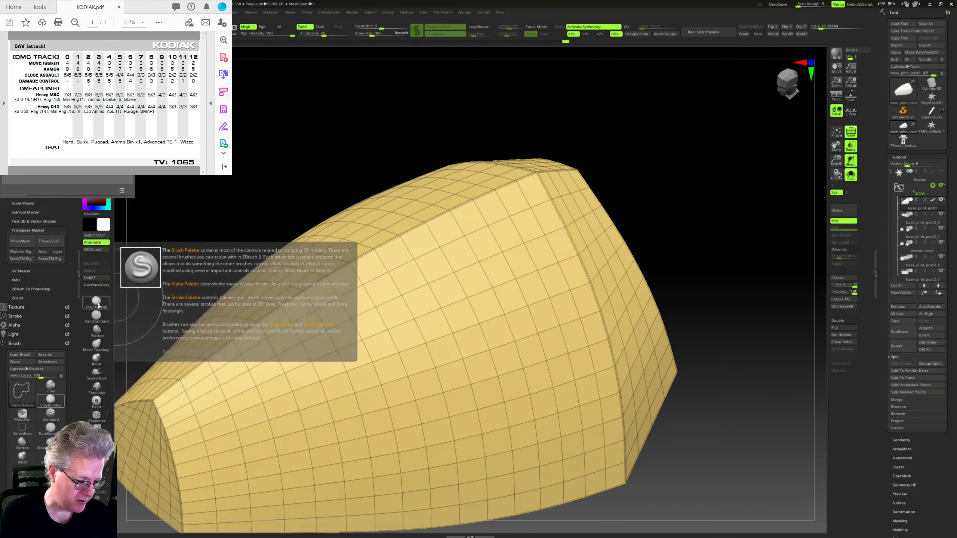
ctrl+shift+drag(730, 273, 733, 256)
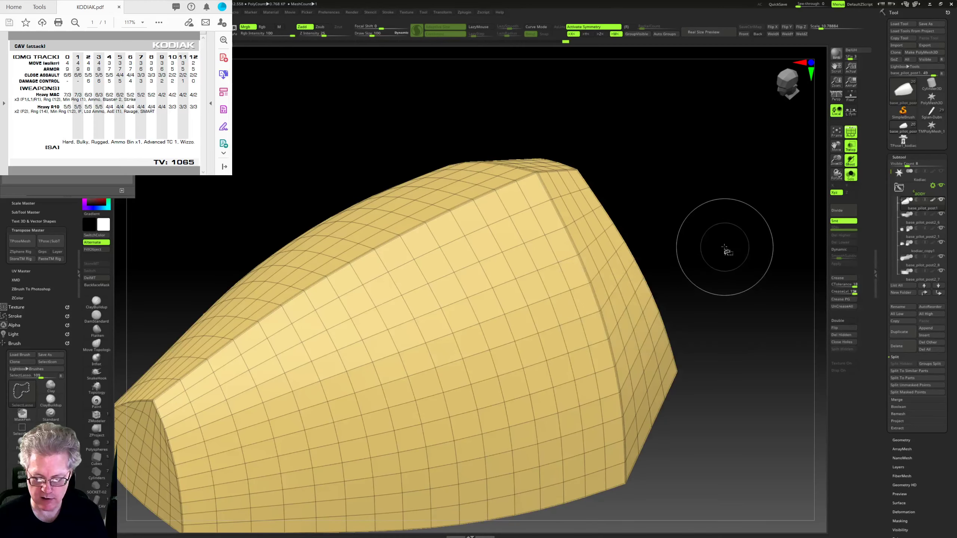
ctrl+shift+drag(750, 220, 738, 324)
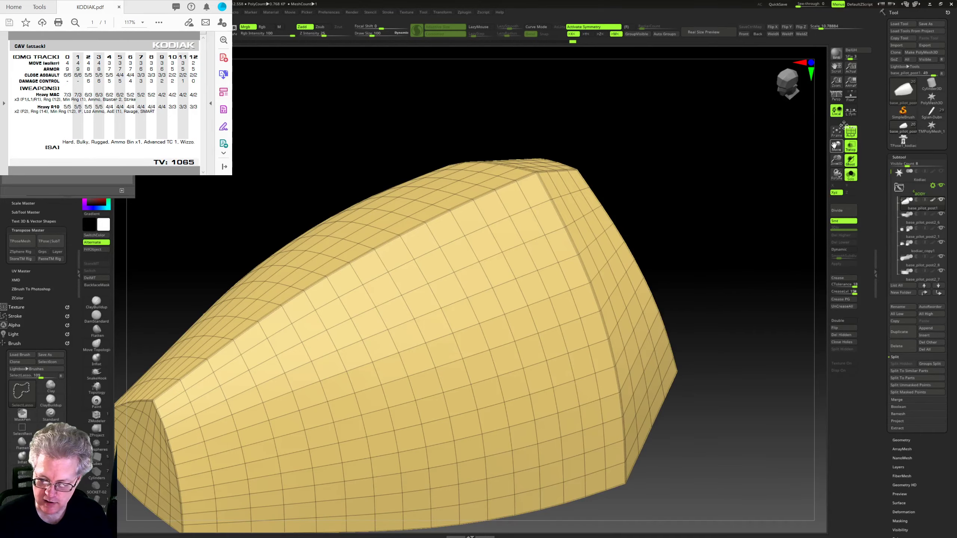
Step: Carve a short ClayBuildup groove across the nose end of the hull's upper surface and hide the wireframe overlay
mouse_move(720, 253)
mouse_down()
mouse_move(739, 273)
mouse_move(727, 243)
mouse_move(722, 257)
mouse_move(724, 241)
mouse_move(718, 254)
mouse_move(713, 247)
mouse_move(725, 218)
mouse_move(722, 274)
mouse_move(703, 272)
mouse_move(709, 279)
mouse_move(707, 253)
mouse_up()
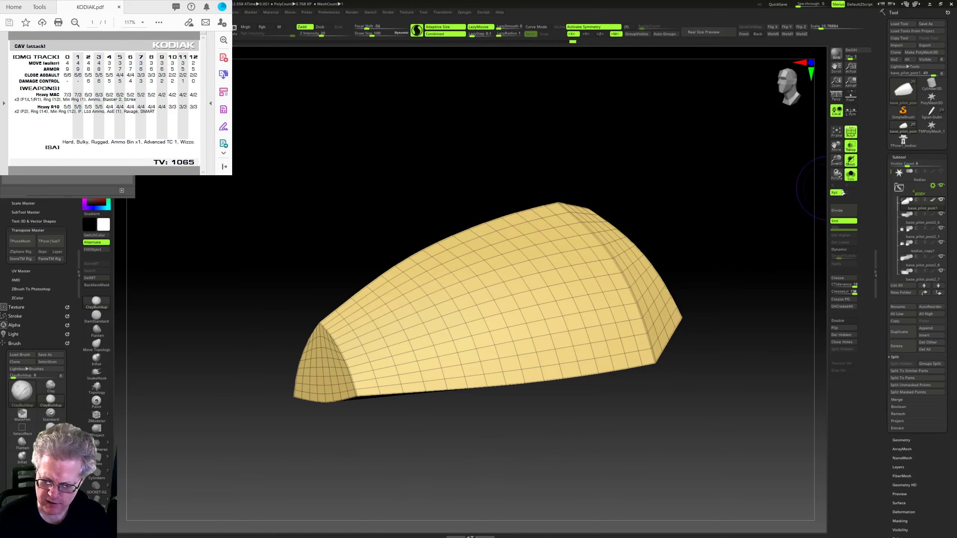
drag(837, 161, 858, 130)
drag(801, 181, 751, 233)
mouse_move(752, 237)
mouse_down()
mouse_move(765, 212)
mouse_move(730, 239)
mouse_move(733, 229)
mouse_up()
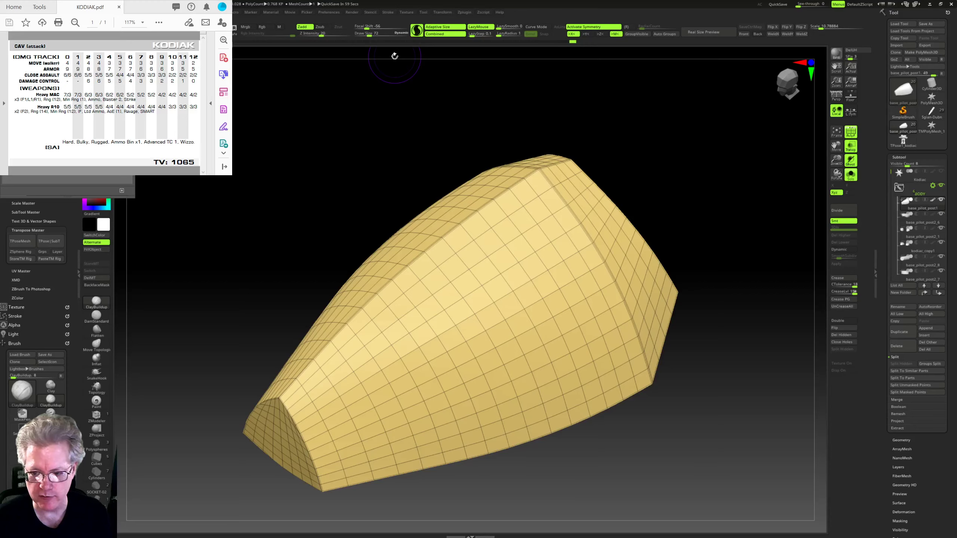
drag(740, 230, 697, 242)
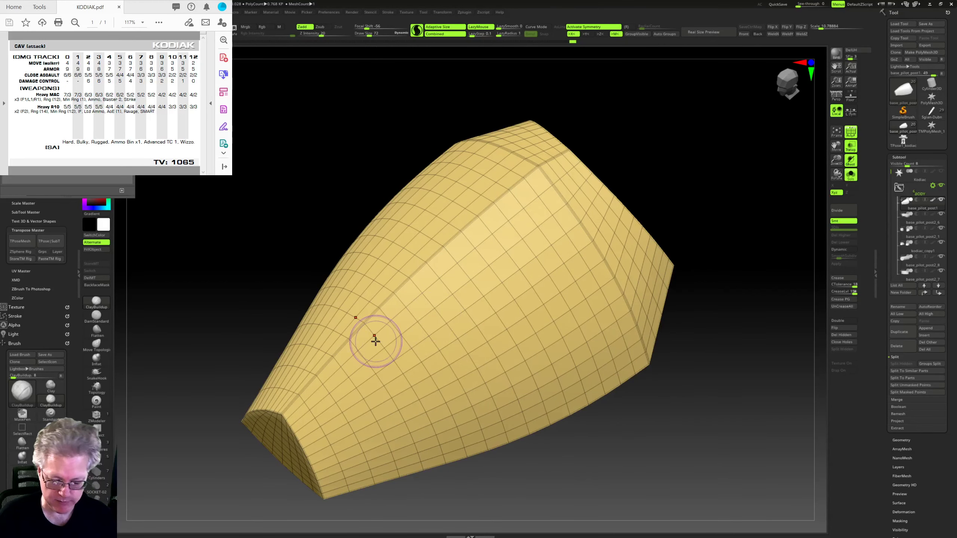
drag(739, 310, 712, 294)
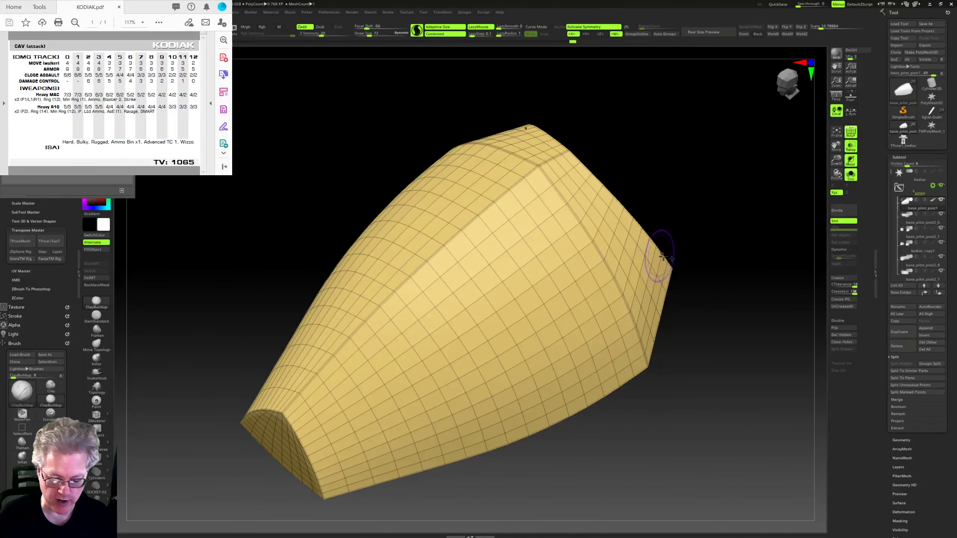
drag(721, 250, 755, 304)
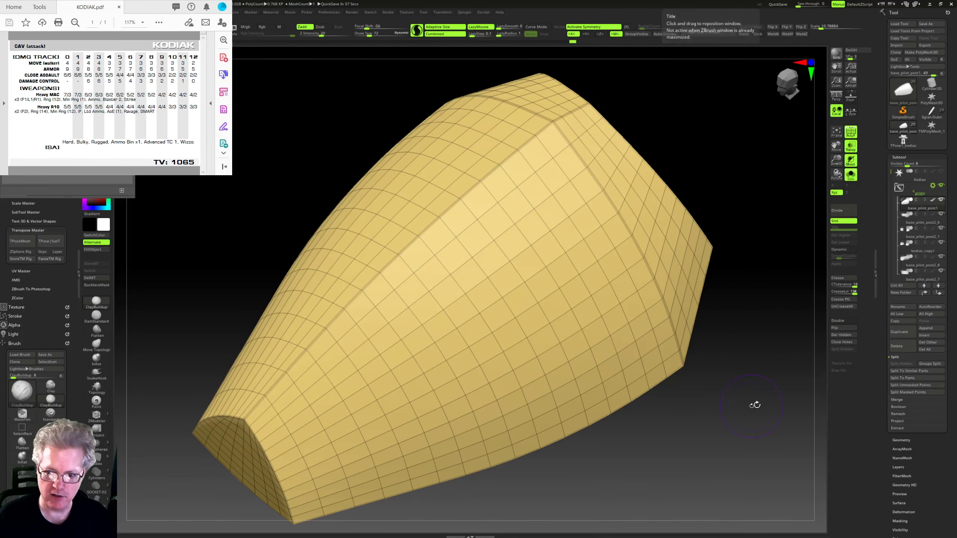
mouse_move(757, 405)
mouse_down()
mouse_move(780, 417)
mouse_move(754, 394)
mouse_up()
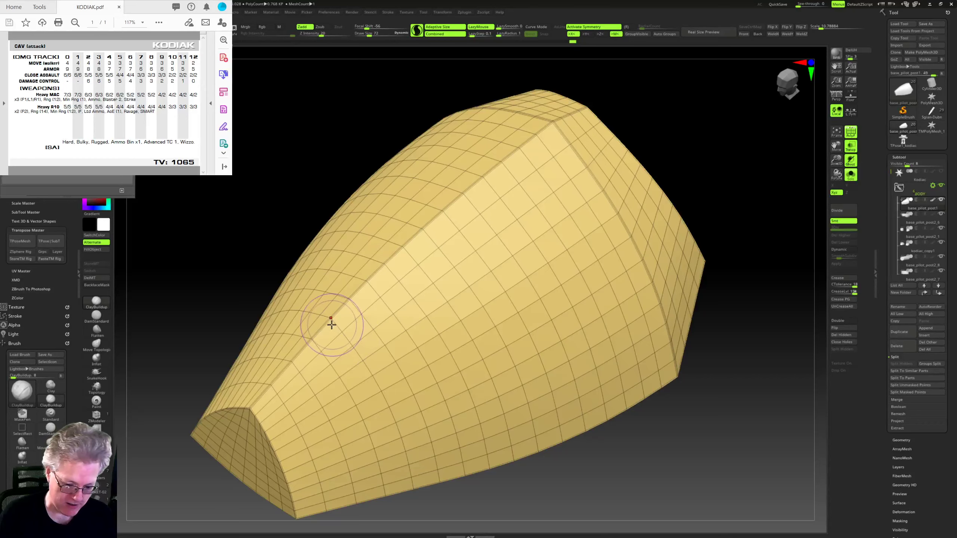
drag(324, 324, 400, 349)
click(850, 132)
drag(806, 177, 796, 167)
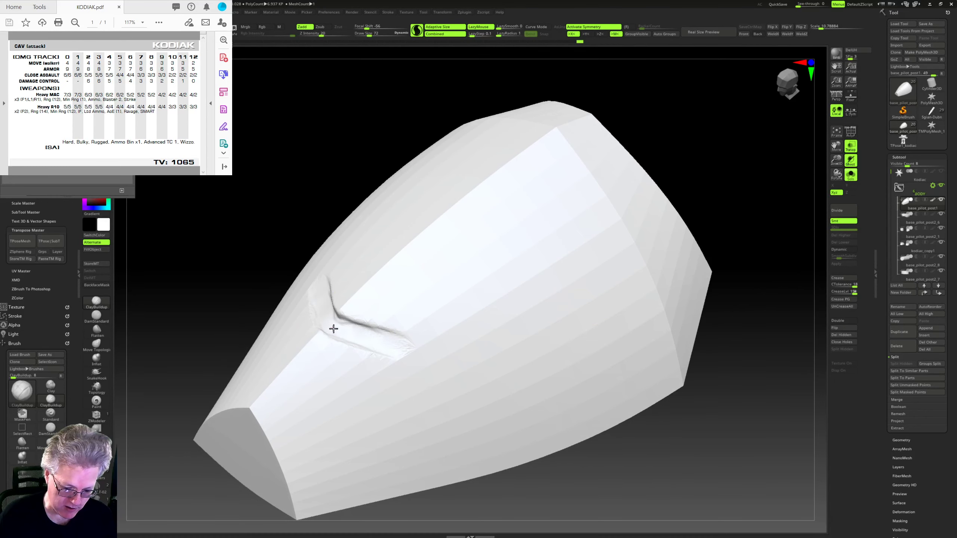
Step: Extend the carved groove along the hull's side and around its rear to outline a closed panel on top
mouse_move(367, 338)
mouse_down()
mouse_move(395, 344)
mouse_move(466, 325)
mouse_move(574, 229)
mouse_move(517, 256)
mouse_up()
drag(772, 199, 716, 193)
mouse_move(603, 207)
mouse_down()
mouse_move(594, 207)
mouse_move(635, 171)
mouse_up()
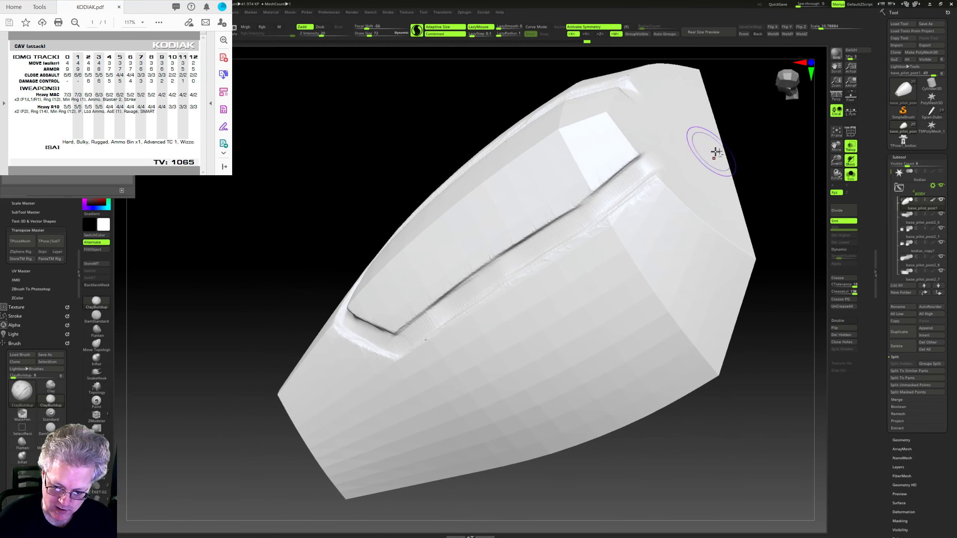
mouse_move(763, 177)
alt+mouse_down()
mouse_move(717, 227)
mouse_move(696, 222)
alt+mouse_up()
mouse_move(744, 186)
mouse_down()
mouse_move(590, 234)
mouse_move(591, 154)
mouse_move(581, 223)
mouse_move(592, 150)
mouse_up()
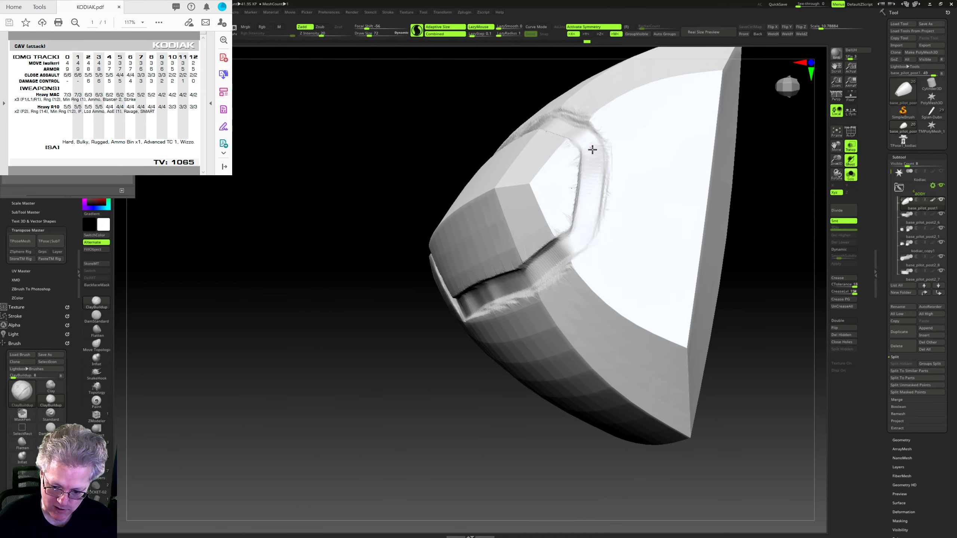
Step: Deepen the groove around the top panel with more ClayBuildup strokes and smooth its outer edge
right_drag(554, 262, 551, 242)
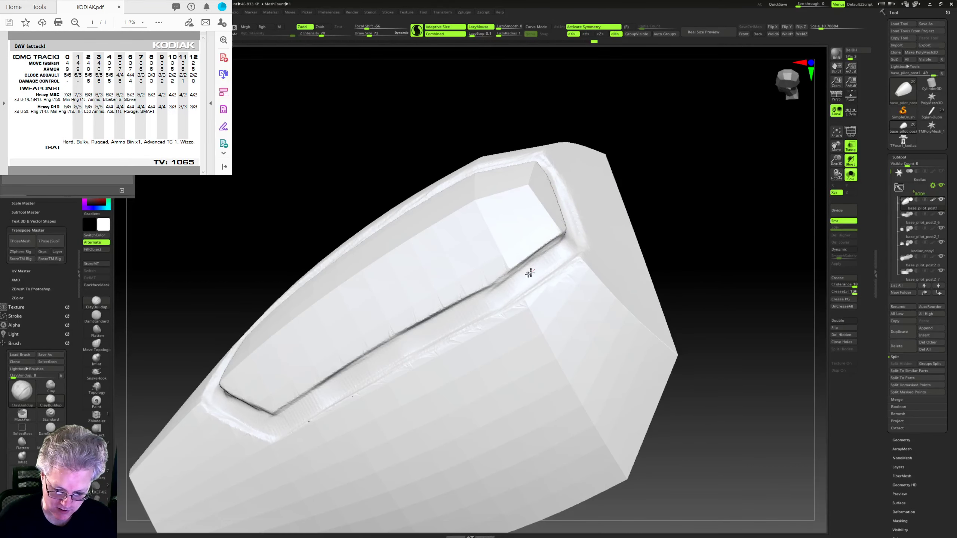
right_drag(726, 278, 604, 220)
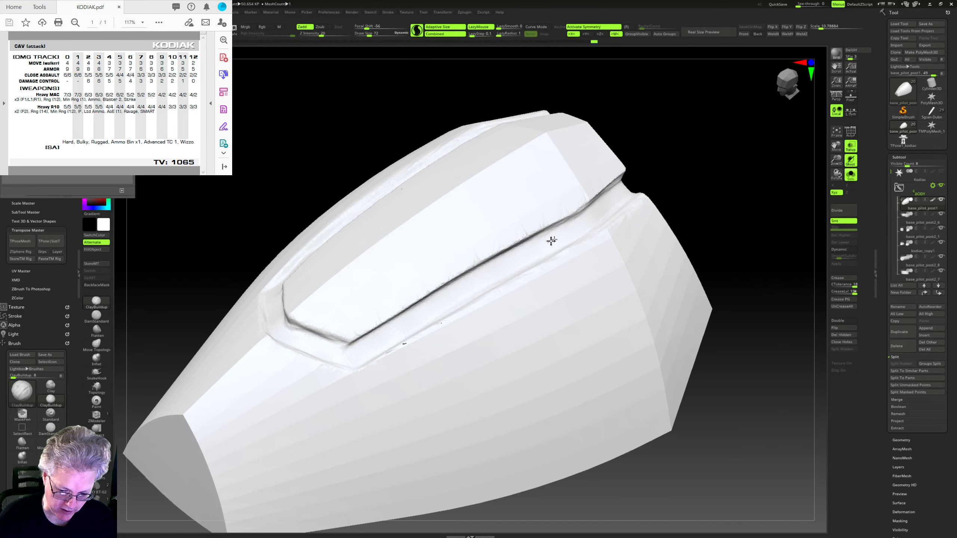
right_drag(733, 199, 465, 332)
mouse_move(403, 353)
shift+mouse_down()
mouse_move(351, 321)
mouse_move(425, 361)
mouse_move(491, 310)
shift+mouse_up()
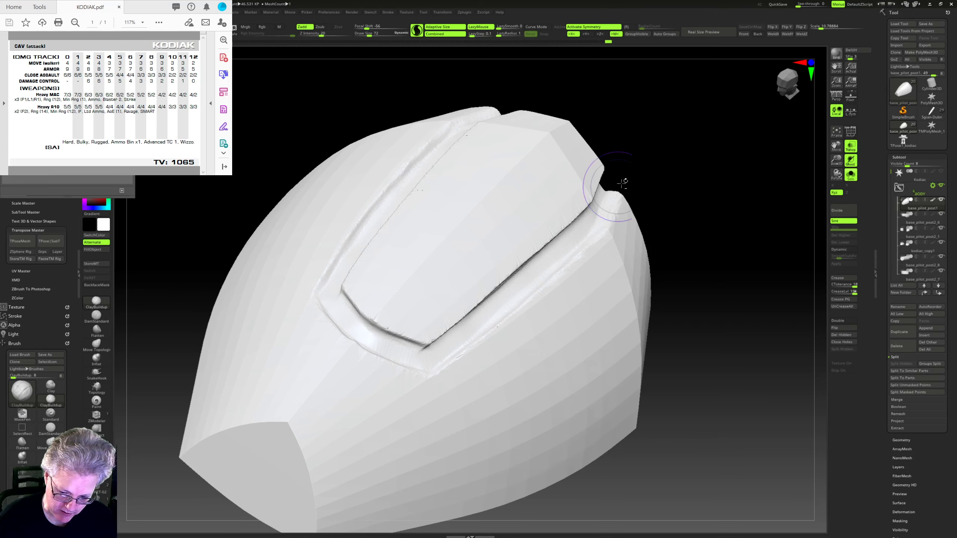
right_drag(622, 183, 686, 182)
shift+drag(652, 205, 702, 147)
mouse_move(735, 151)
alt+right_down()
mouse_move(663, 192)
mouse_move(743, 139)
mouse_move(588, 286)
mouse_move(554, 344)
alt+right_up()
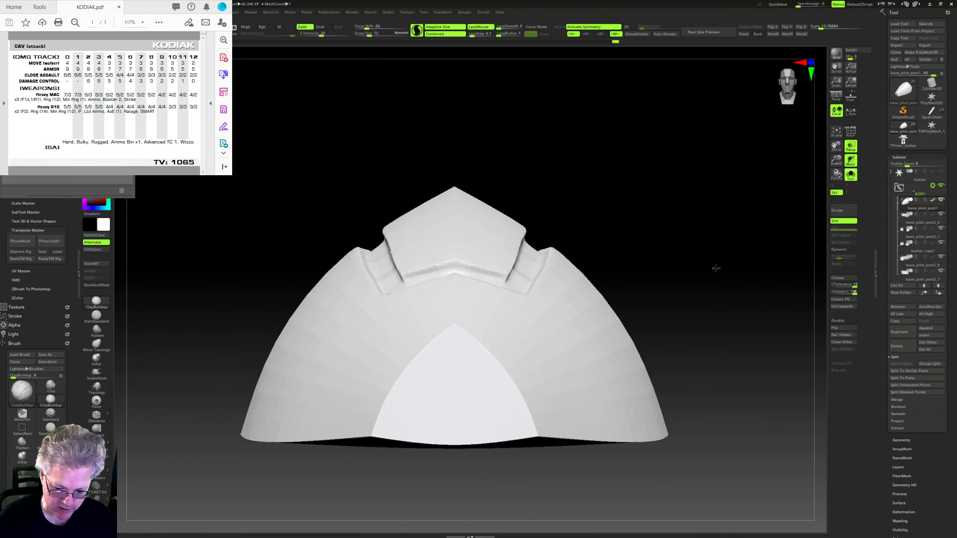
Step: Carve away the interior of the outlined top panel with ClayBuildup strokes to form a recess
mouse_move(716, 268)
right_down()
mouse_move(495, 399)
mouse_move(405, 374)
right_up()
mouse_move(406, 374)
mouse_down()
mouse_move(604, 244)
mouse_move(398, 380)
mouse_move(344, 368)
mouse_move(458, 265)
mouse_move(465, 278)
mouse_move(505, 277)
mouse_move(367, 368)
mouse_move(394, 356)
mouse_move(463, 282)
mouse_move(553, 229)
mouse_move(603, 222)
mouse_up()
mouse_move(602, 222)
right_down()
mouse_move(656, 240)
mouse_move(616, 252)
right_up()
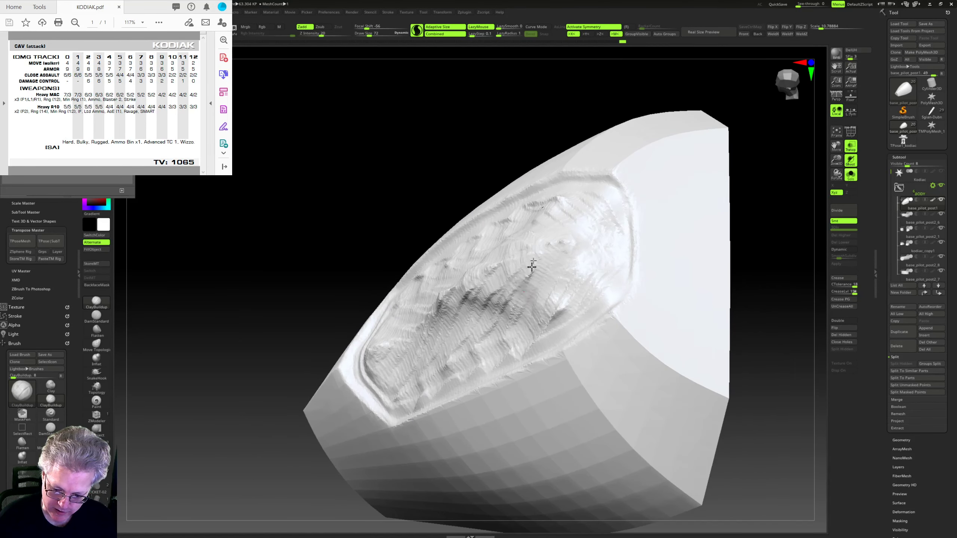
mouse_move(496, 255)
mouse_down()
mouse_move(380, 339)
mouse_move(482, 285)
mouse_up()
mouse_move(521, 231)
mouse_down()
mouse_move(514, 213)
mouse_move(566, 253)
mouse_up()
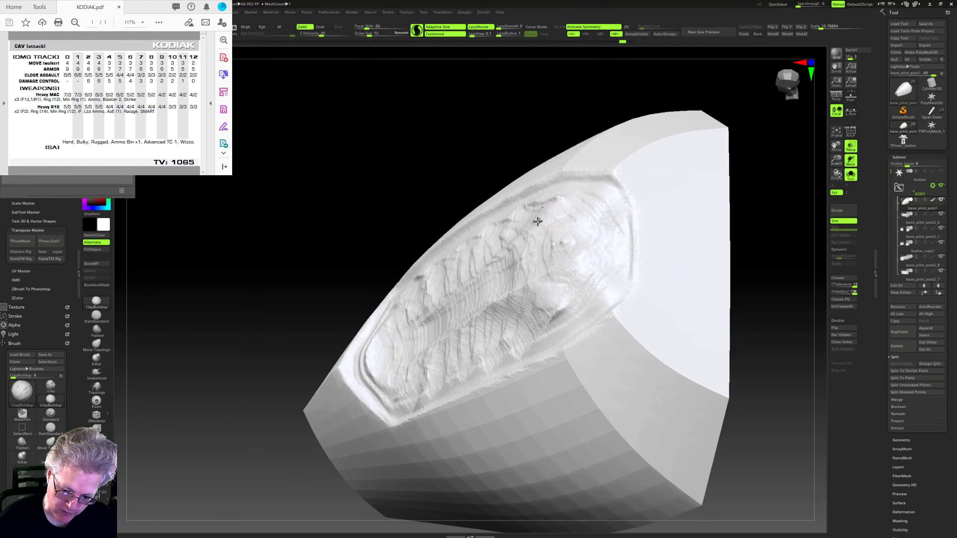
drag(538, 222, 549, 209)
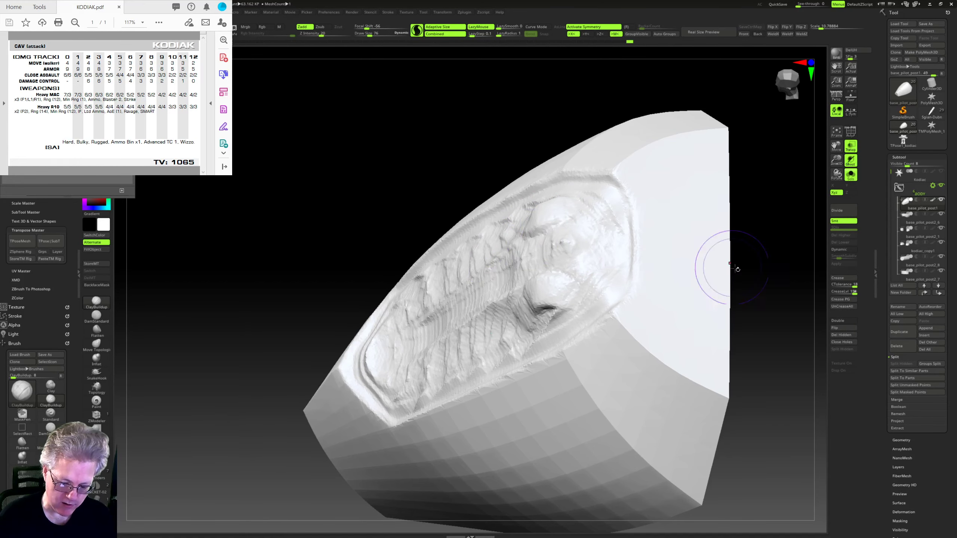
Step: Carve the recess deeper and even out its ridged floor with broad ClayBuildup strokes
mouse_move(732, 268)
mouse_down()
mouse_move(794, 354)
mouse_move(536, 135)
mouse_up()
key(shift)
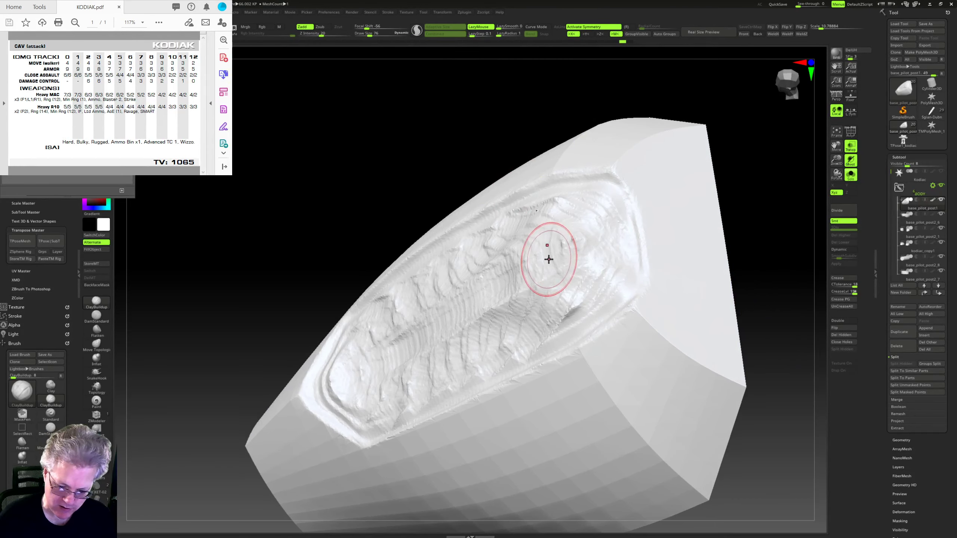
mouse_move(548, 261)
shift+mouse_down()
mouse_move(557, 235)
mouse_move(546, 214)
mouse_move(564, 241)
shift+mouse_up()
key(ctrl+z)
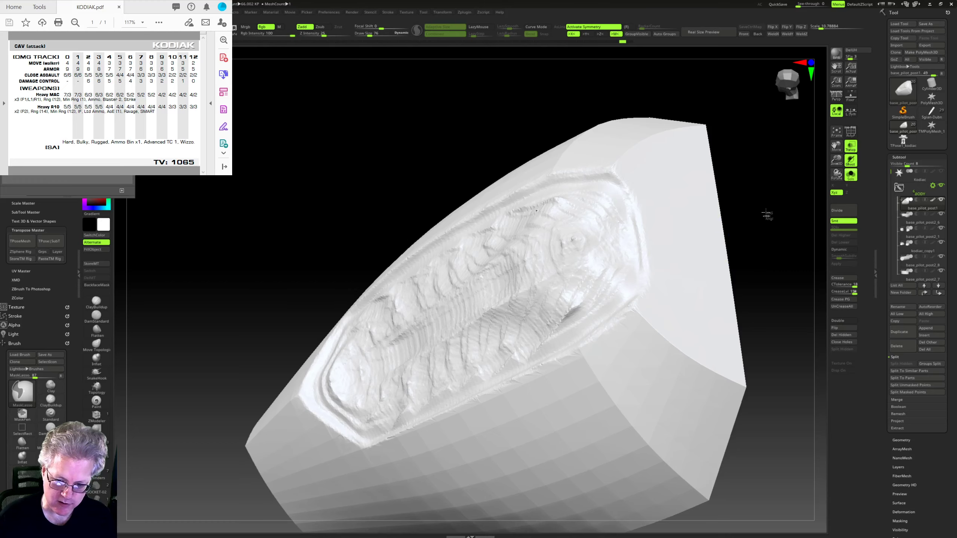
drag(766, 214, 738, 243)
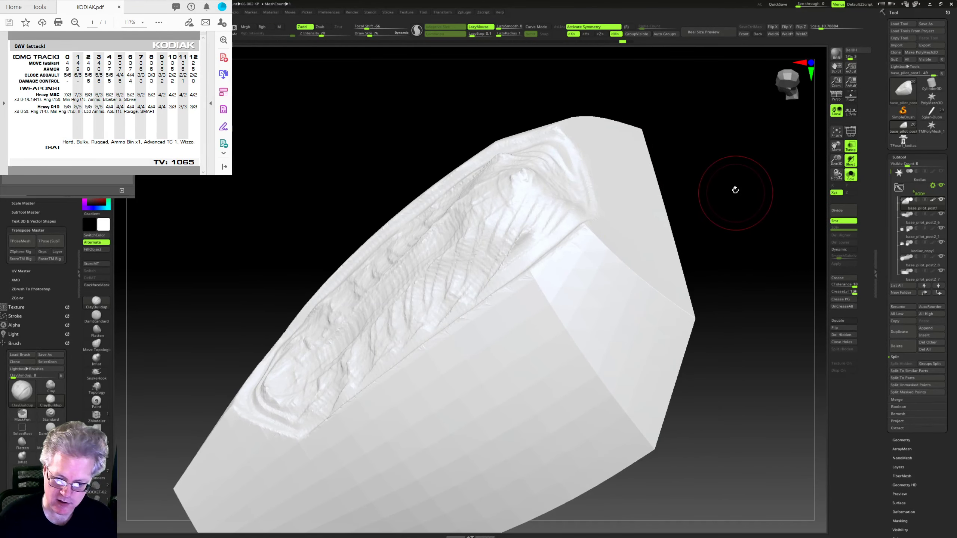
mouse_move(721, 166)
mouse_down()
mouse_move(722, 188)
mouse_move(468, 179)
mouse_move(267, 308)
mouse_move(282, 270)
mouse_move(275, 326)
mouse_move(308, 320)
mouse_move(403, 179)
mouse_move(444, 245)
mouse_move(468, 160)
mouse_move(457, 216)
mouse_move(516, 222)
mouse_move(553, 147)
mouse_move(549, 205)
mouse_move(541, 160)
mouse_move(413, 218)
mouse_move(293, 331)
mouse_up()
drag(737, 216, 675, 214)
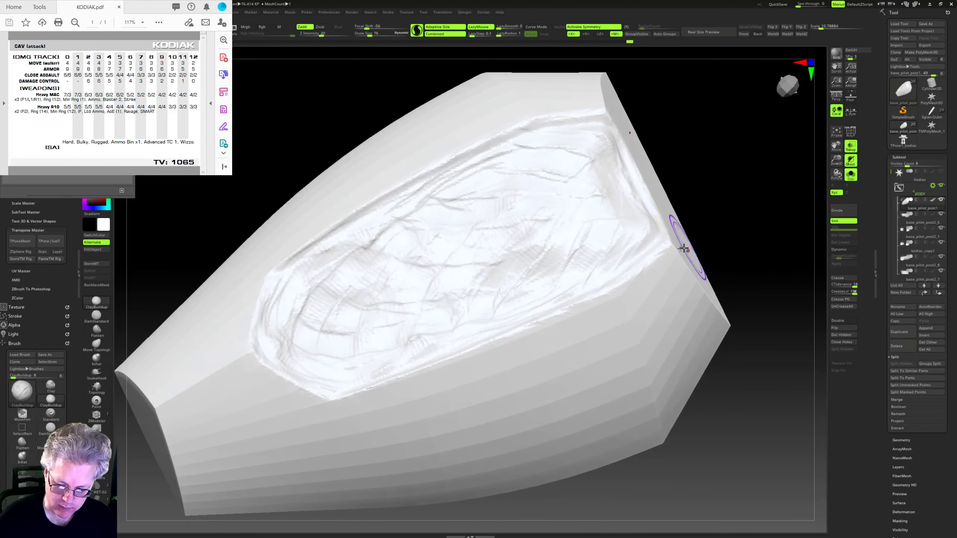
Step: Rework the middle and rear of the recess floor with short ClayBuildup strokes
mouse_move(512, 283)
shift+mouse_down()
mouse_move(469, 282)
mouse_move(512, 255)
shift+mouse_up()
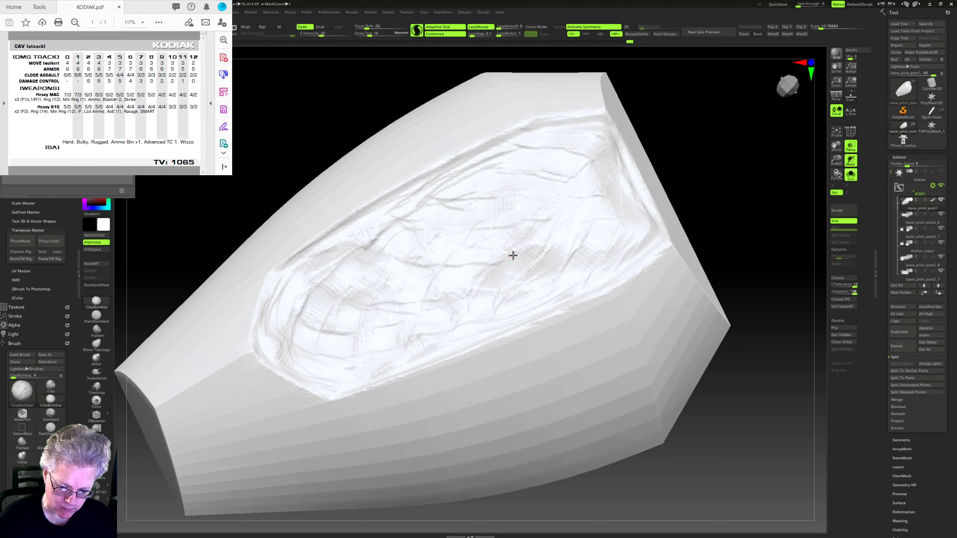
drag(558, 227, 573, 217)
key(ctrl+z)
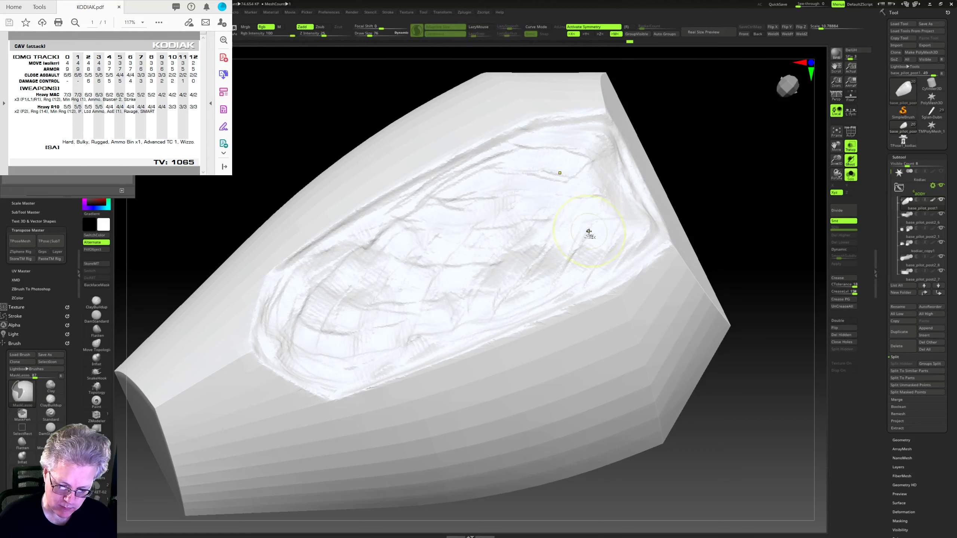
mouse_move(566, 233)
mouse_down()
mouse_move(470, 287)
mouse_move(566, 204)
mouse_move(483, 258)
mouse_move(566, 207)
mouse_move(514, 301)
mouse_up()
key(ctrl+z)
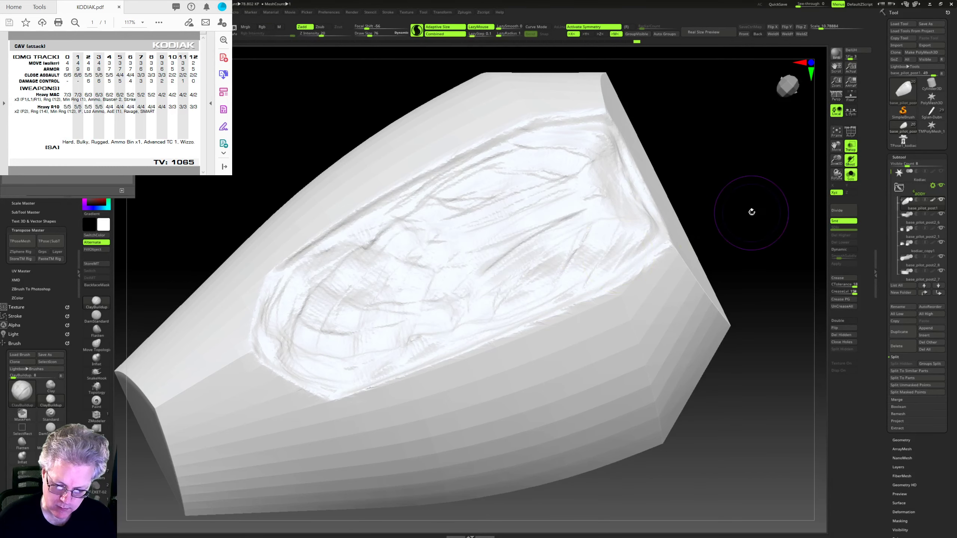
Step: Smooth the recess floor with the Flatten brush and switch the display to a red wax-like material
drag(752, 211, 687, 197)
click(98, 331)
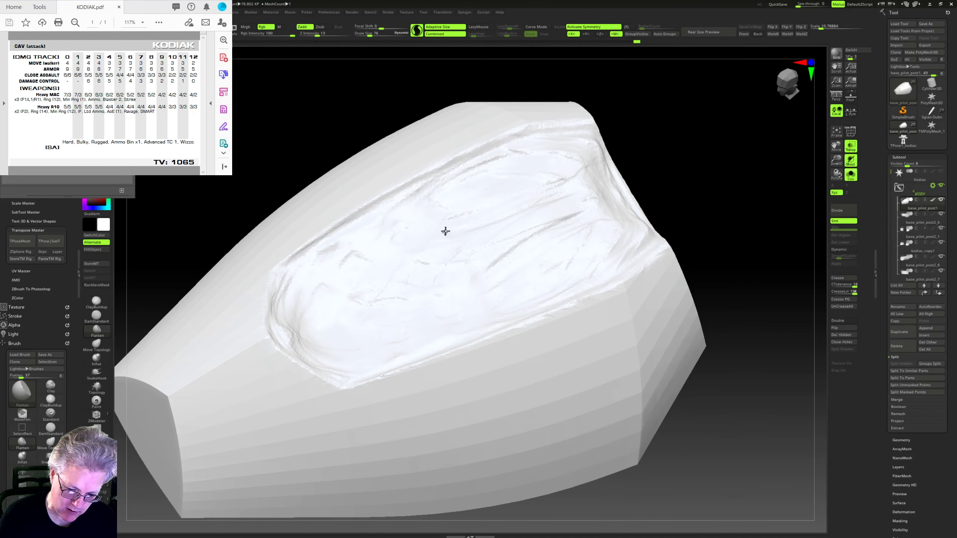
click(97, 184)
click(138, 267)
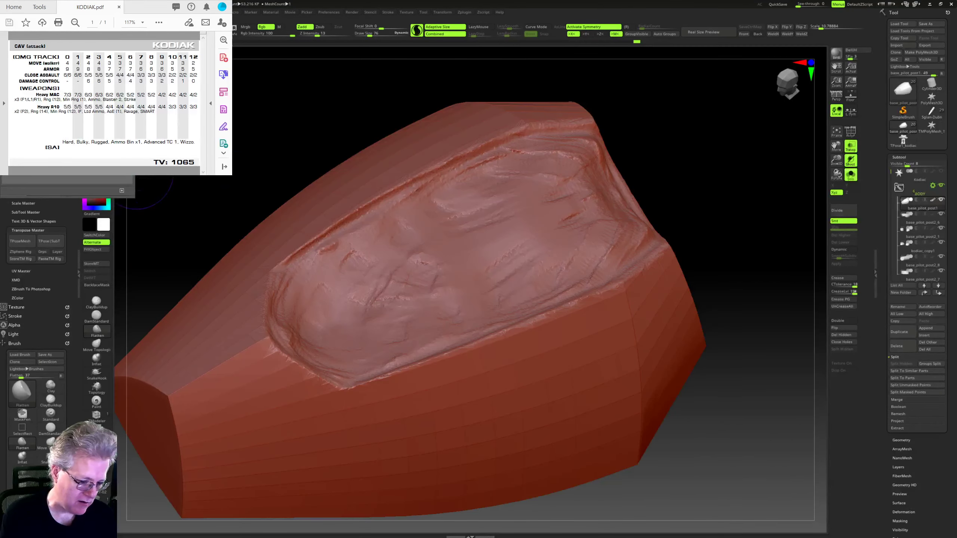
Step: Flatten the remaining ridges and bumps across the recess floor from the nose end to the rear
drag(716, 159, 763, 230)
drag(432, 280, 375, 289)
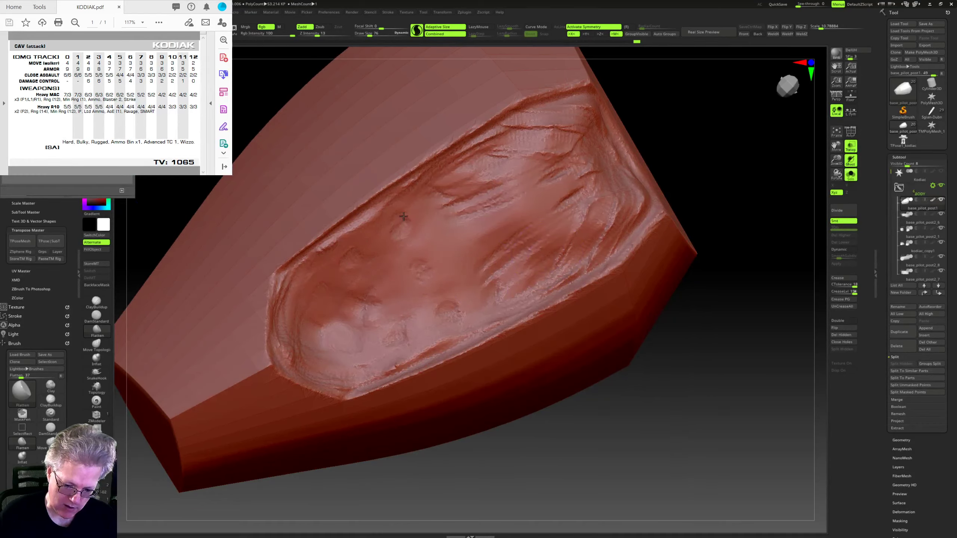
drag(403, 216, 325, 263)
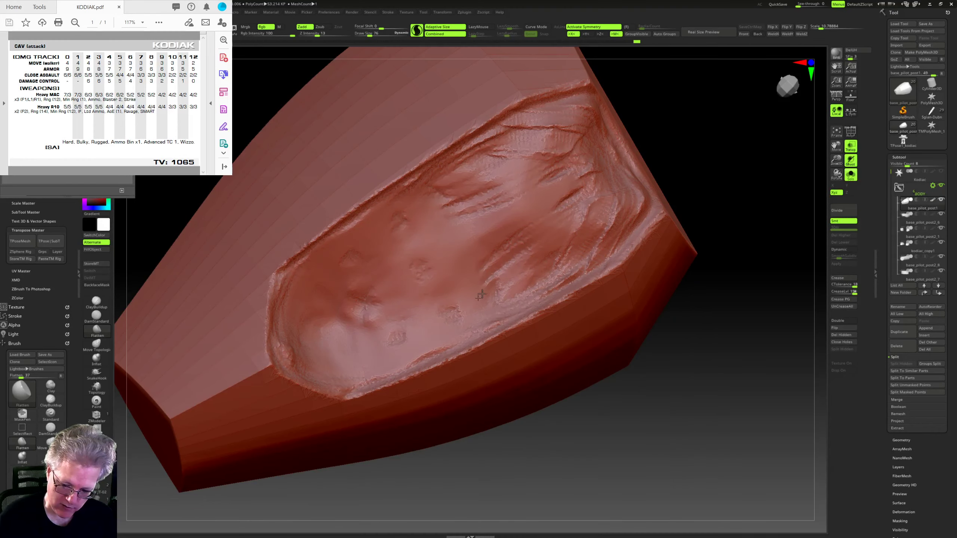
mouse_move(554, 208)
mouse_down()
mouse_move(508, 160)
mouse_move(522, 149)
mouse_up()
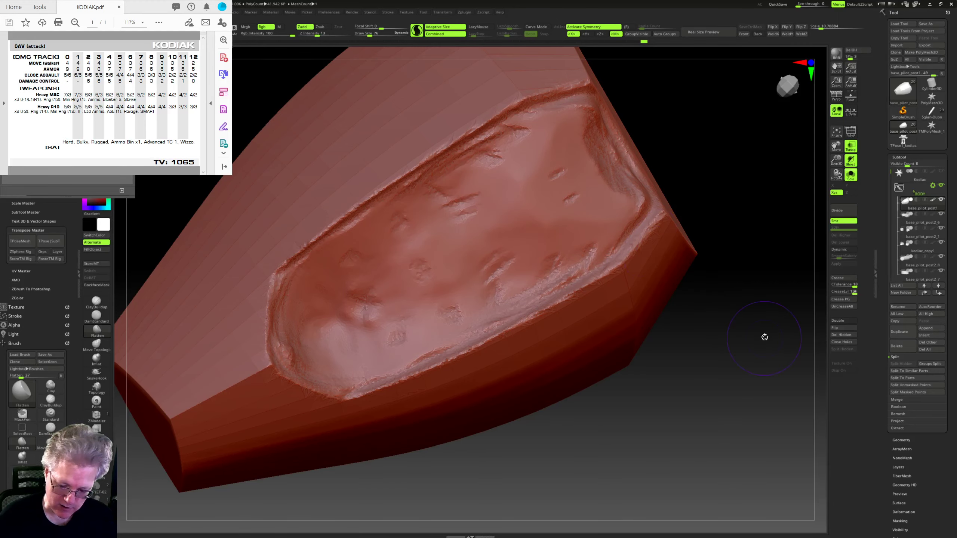
Step: Try to flatten the rough rear corners of the recess, and undo the strokes and mask spots made there
mouse_move(765, 337)
mouse_down()
mouse_move(758, 285)
mouse_move(741, 254)
mouse_move(766, 320)
mouse_move(758, 332)
mouse_move(716, 302)
mouse_move(629, 266)
mouse_up()
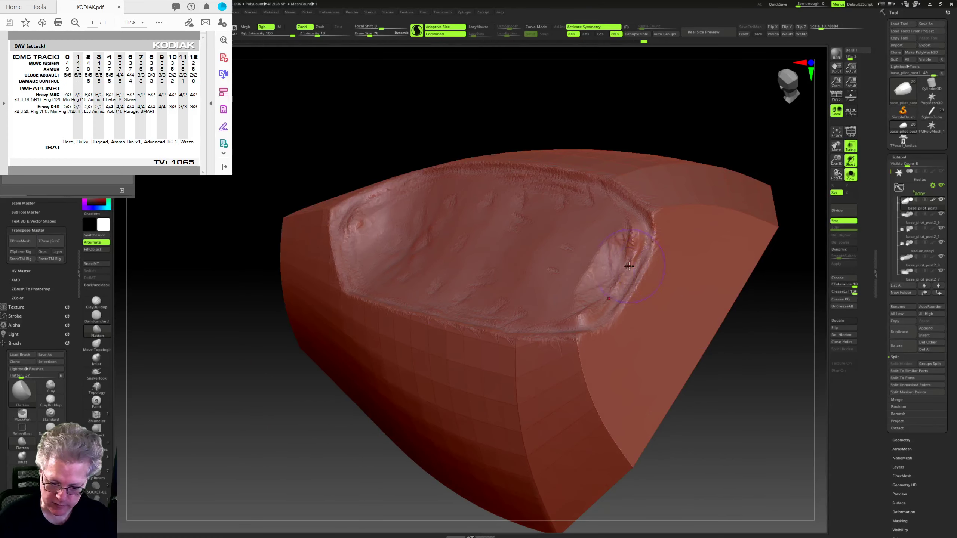
drag(593, 305, 601, 293)
key(ctrl+z)
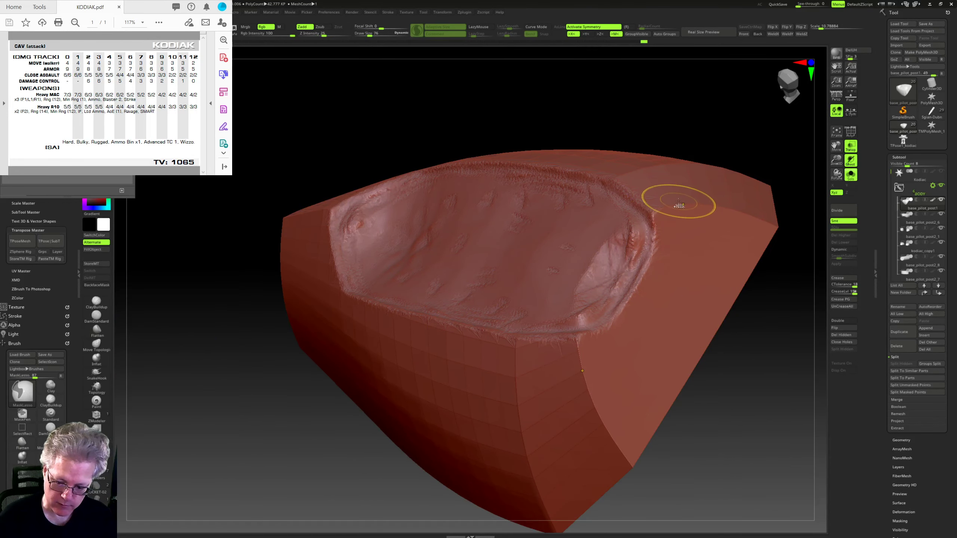
drag(634, 245, 624, 241)
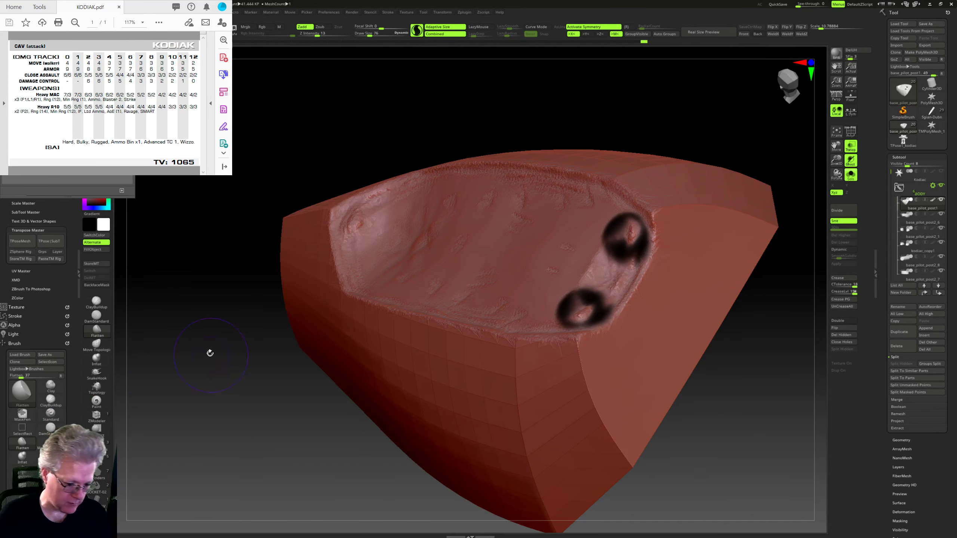
mouse_move(210, 352)
mouse_down()
mouse_move(709, 316)
mouse_move(766, 331)
mouse_move(756, 371)
mouse_up()
key(ctrl+z)
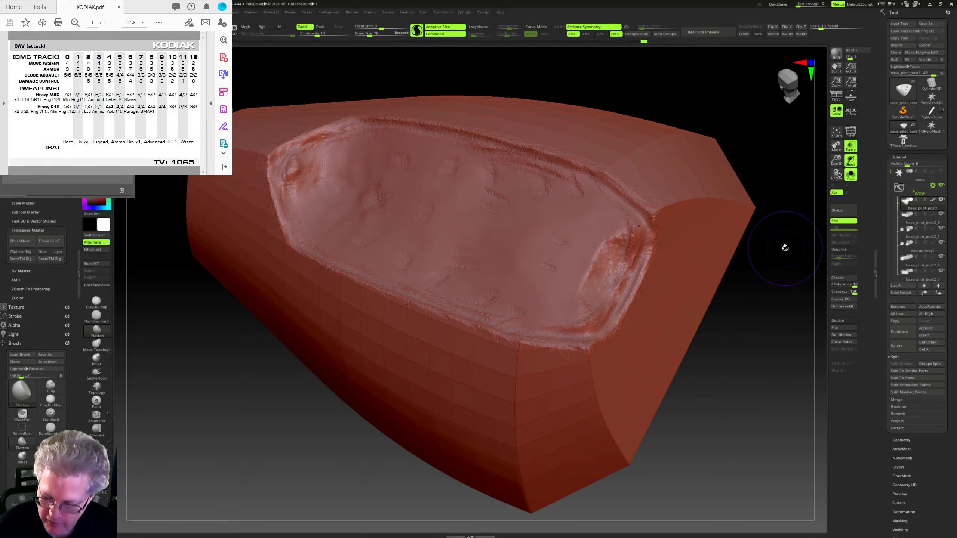
Step: Close ZBrush without saving the project, relaunch it, and decline the download of the new version
click(951, 4)
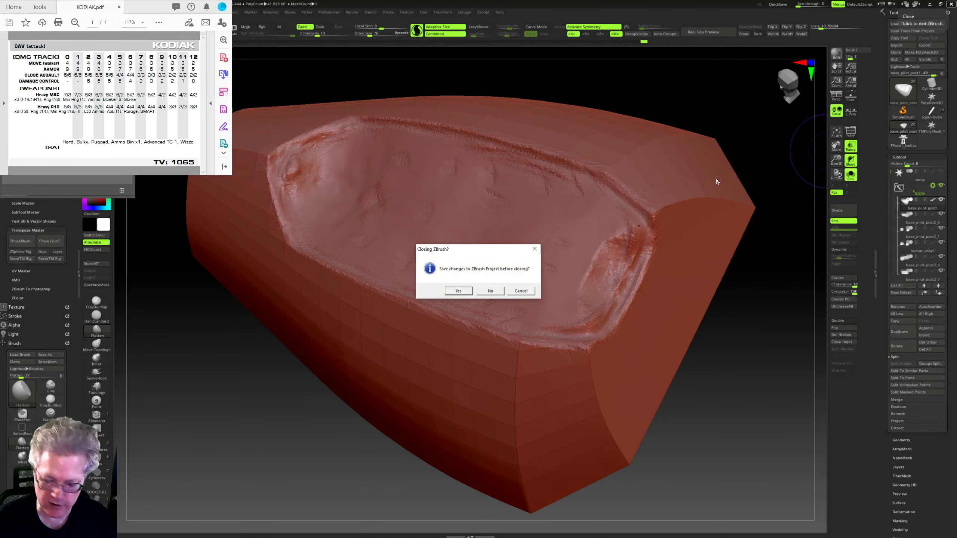
click(491, 291)
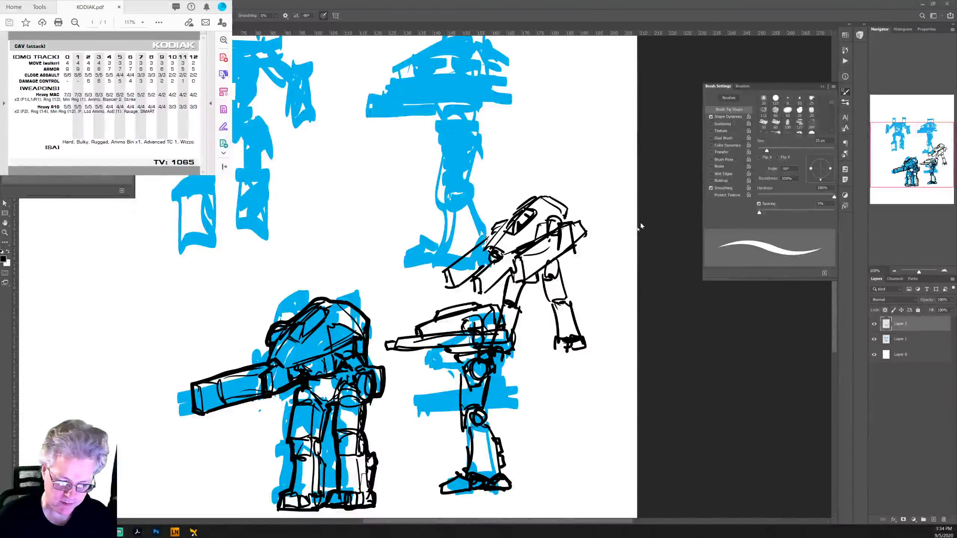
key(super)
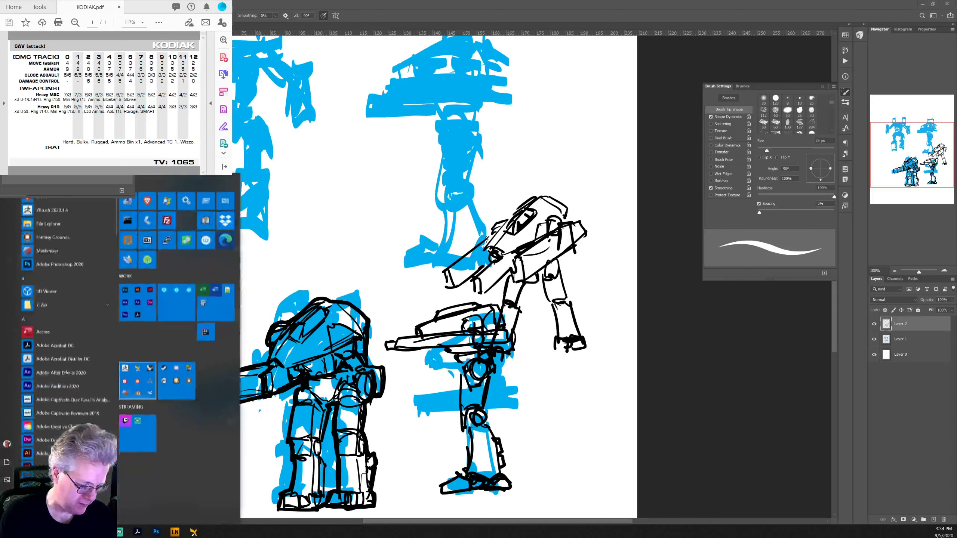
click(143, 379)
click(128, 409)
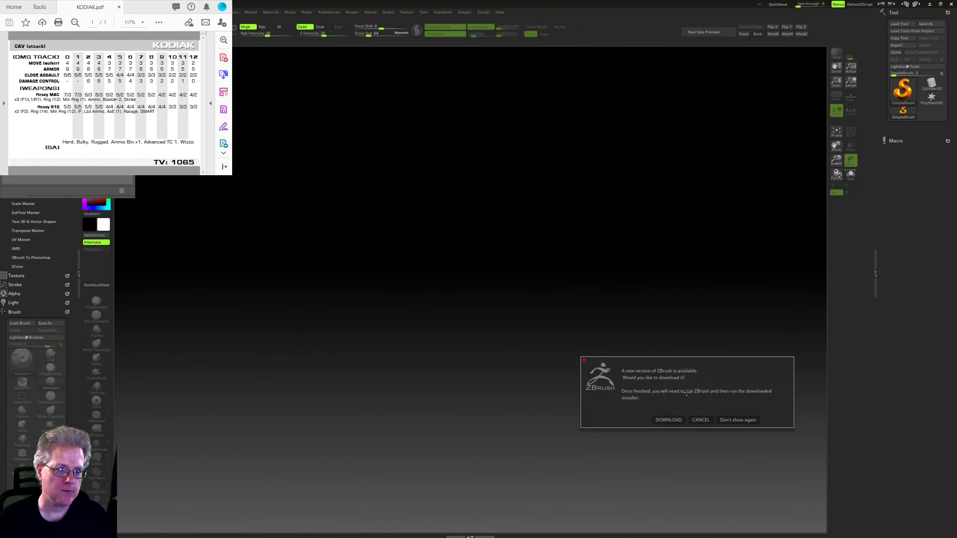
click(701, 420)
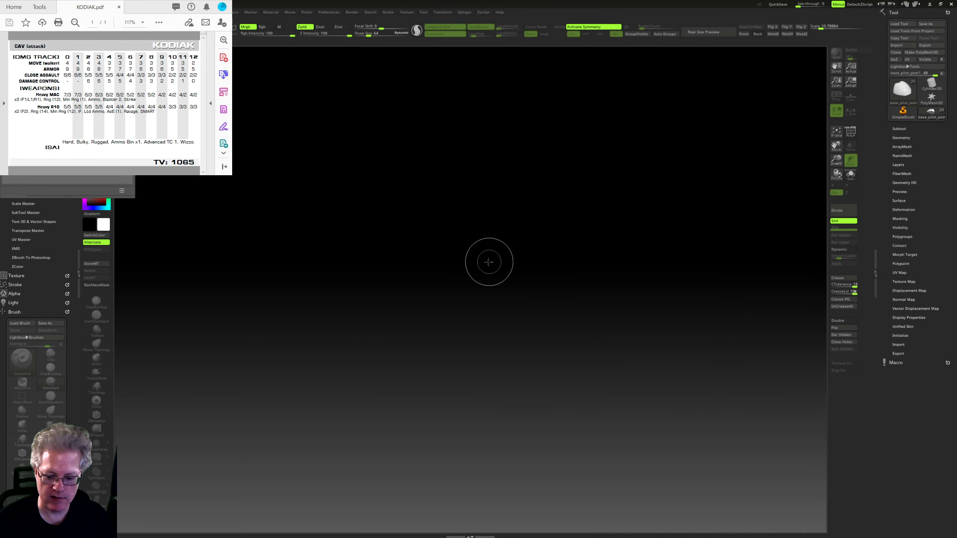
Step: Place the mech on the canvas in edit mode, isolate the body shell with Solo, and frame it
drag(471, 281, 472, 387)
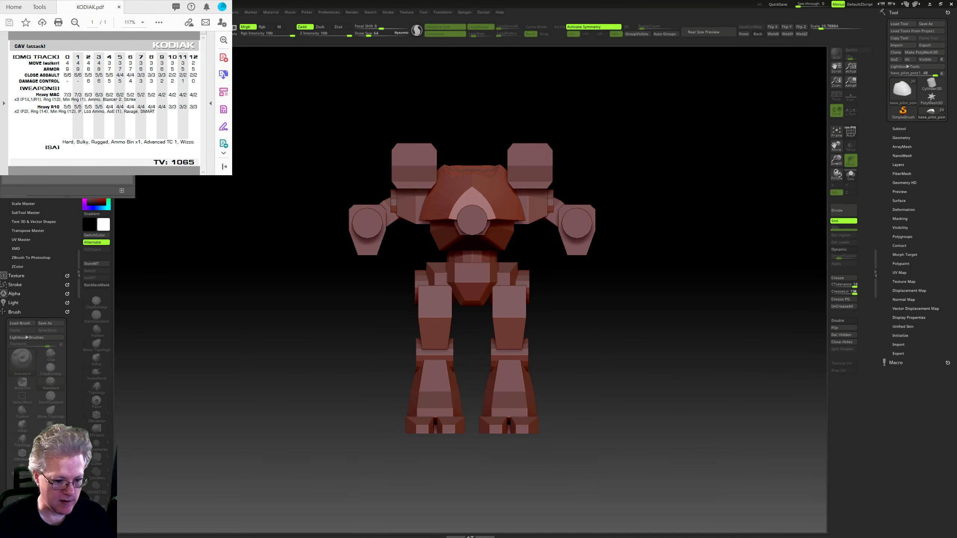
key(t)
drag(645, 279, 630, 292)
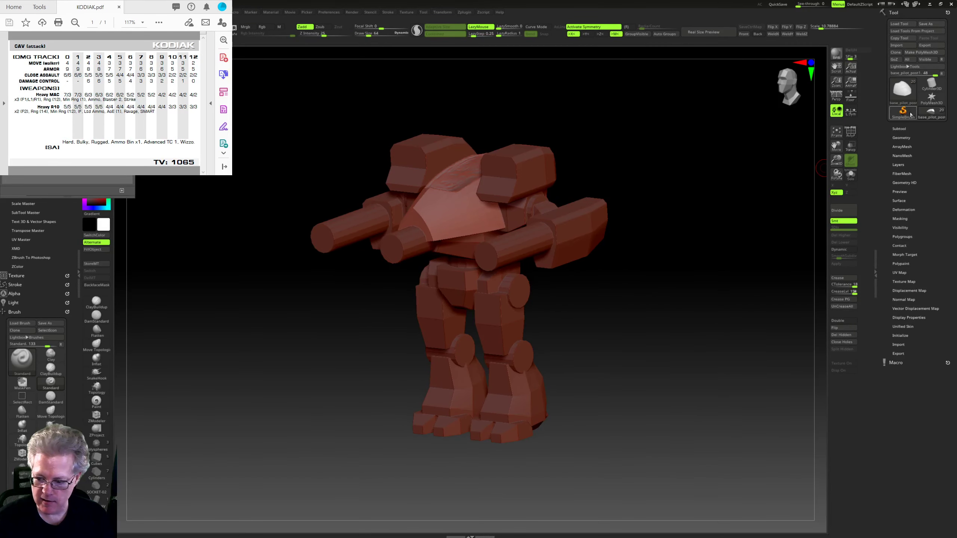
click(851, 175)
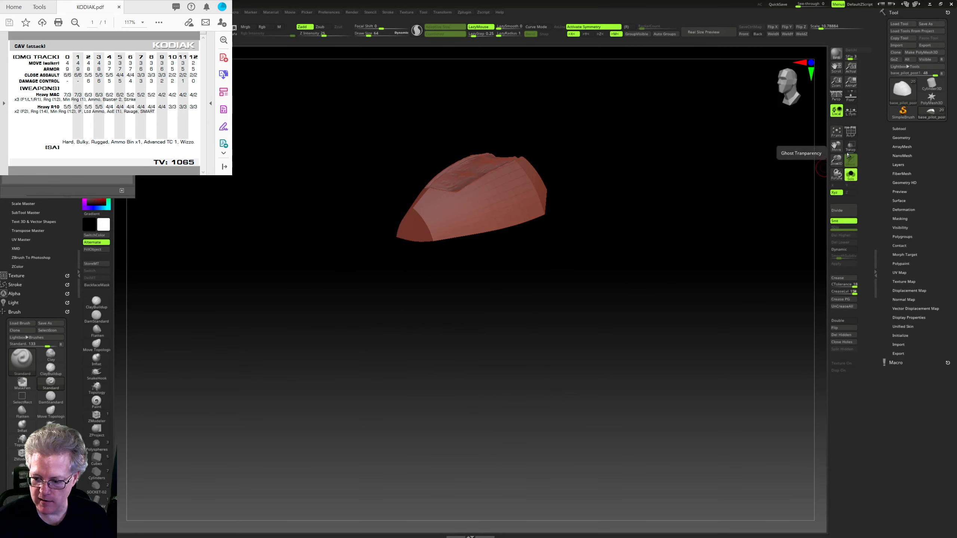
click(836, 132)
drag(838, 159, 789, 191)
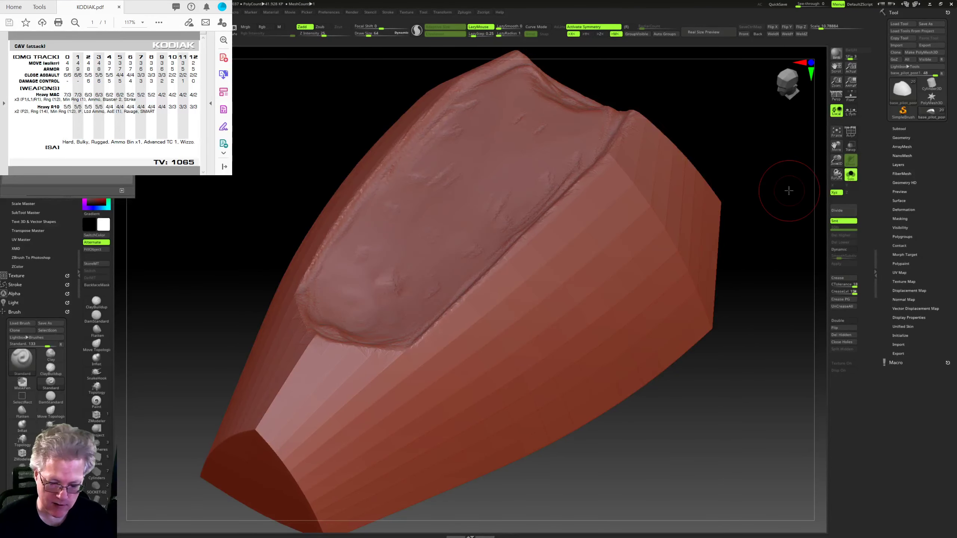
Step: Smooth away the ridges and bumps across the floor of the body shell's recess
drag(737, 331, 728, 379)
mouse_move(723, 379)
alt+mouse_down()
mouse_move(720, 338)
mouse_move(712, 363)
mouse_move(734, 372)
mouse_move(711, 352)
alt+mouse_up()
mouse_move(714, 354)
ctrl+shift+mouse_down()
mouse_move(740, 383)
mouse_move(709, 361)
mouse_move(718, 347)
ctrl+shift+mouse_up()
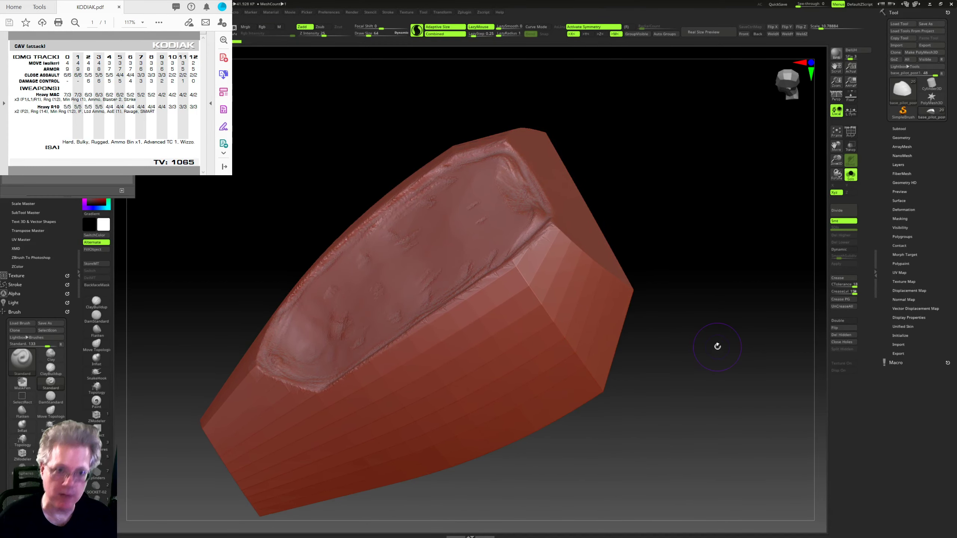
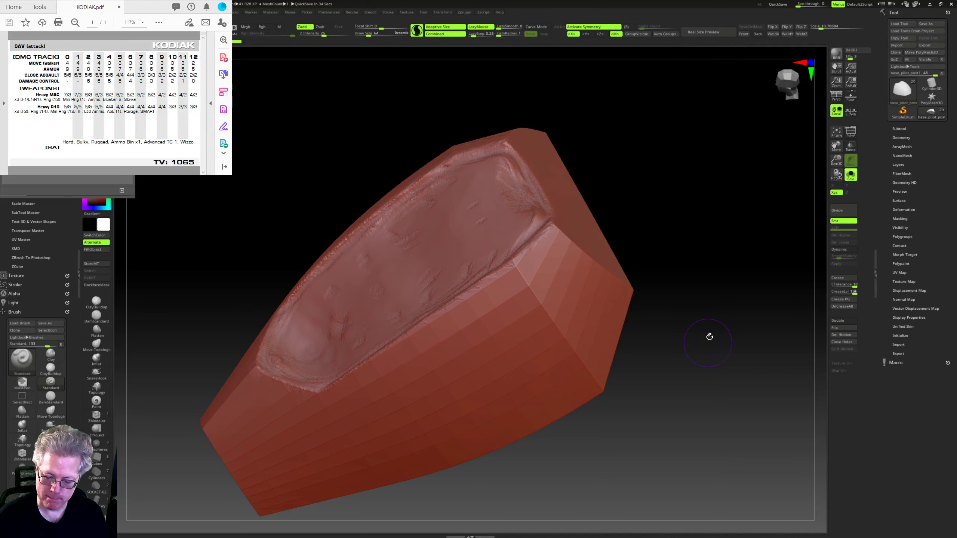
mouse_move(710, 337)
mouse_down()
mouse_move(716, 325)
mouse_move(682, 347)
mouse_move(722, 326)
mouse_move(667, 391)
mouse_move(703, 333)
mouse_move(629, 255)
mouse_up()
key(shift)
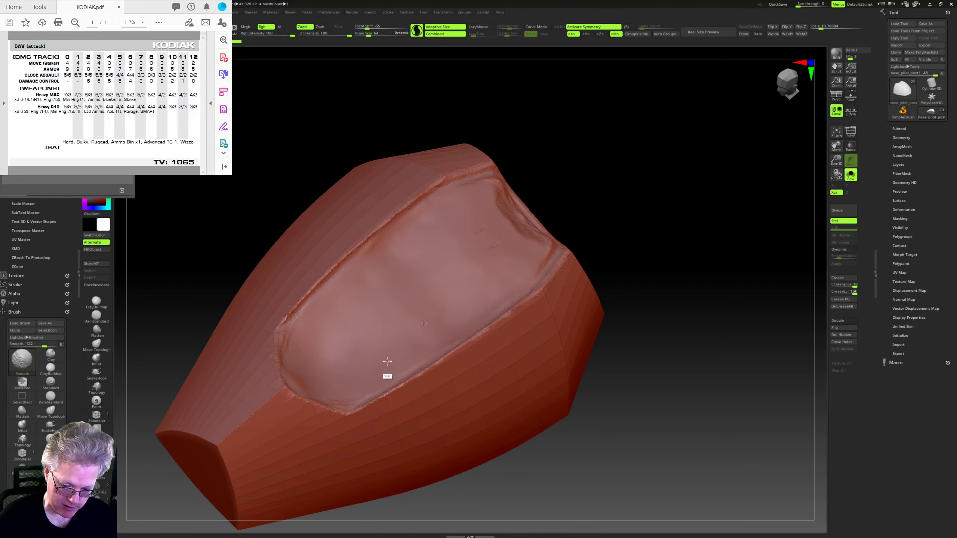
mouse_move(638, 196)
mouse_down()
mouse_move(656, 226)
mouse_move(629, 230)
mouse_up()
mouse_move(543, 249)
alt+mouse_down()
mouse_move(523, 273)
mouse_move(517, 249)
mouse_move(533, 234)
alt+mouse_up()
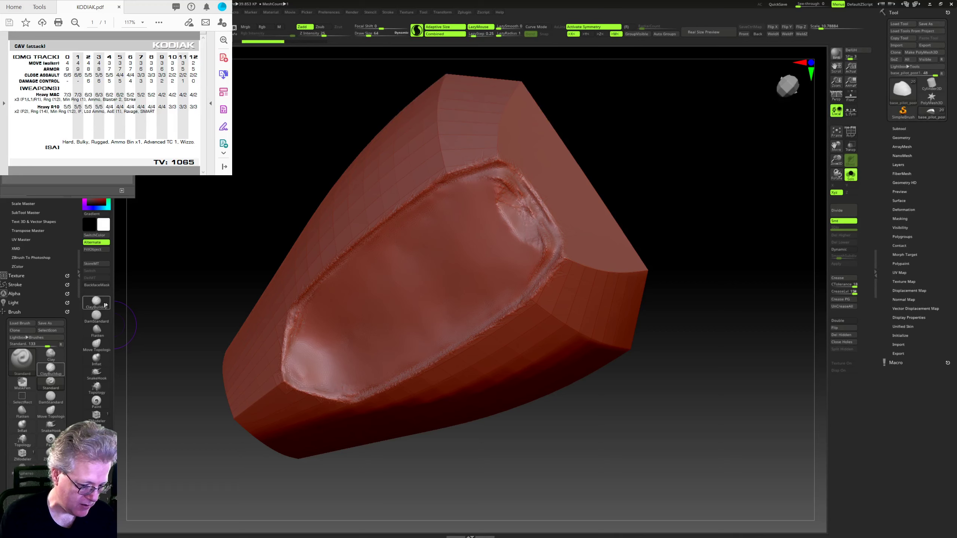
Step: Fill the rough rear corners of the recess with ClayBuildup, smooth them, and check the mesh with the wireframe shown
click(108, 309)
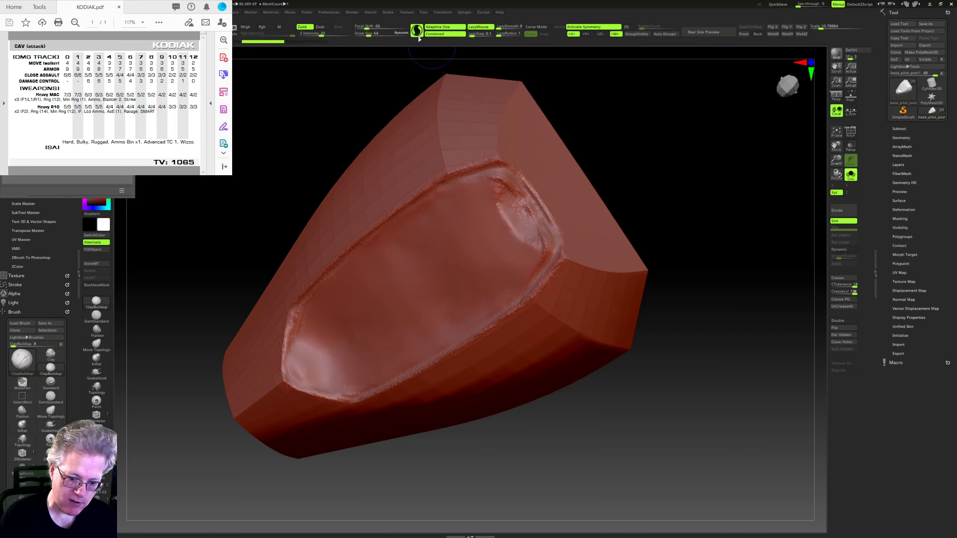
mouse_move(538, 260)
mouse_down()
mouse_move(528, 273)
mouse_move(545, 253)
mouse_move(504, 239)
mouse_move(505, 218)
mouse_up()
mouse_move(494, 186)
alt+mouse_down()
mouse_move(464, 188)
mouse_move(493, 180)
mouse_move(532, 216)
mouse_move(524, 248)
mouse_move(444, 224)
mouse_move(507, 235)
mouse_move(517, 252)
alt+mouse_up()
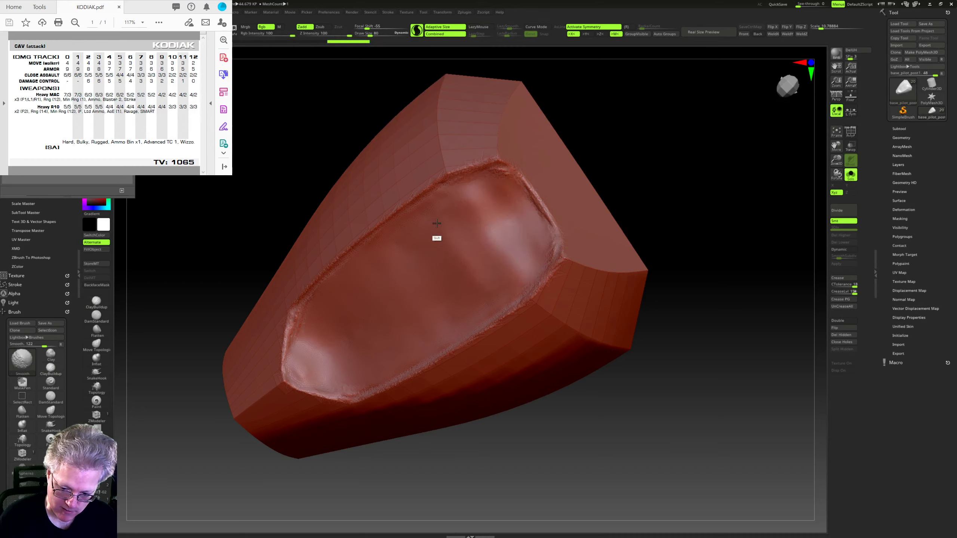
click(853, 134)
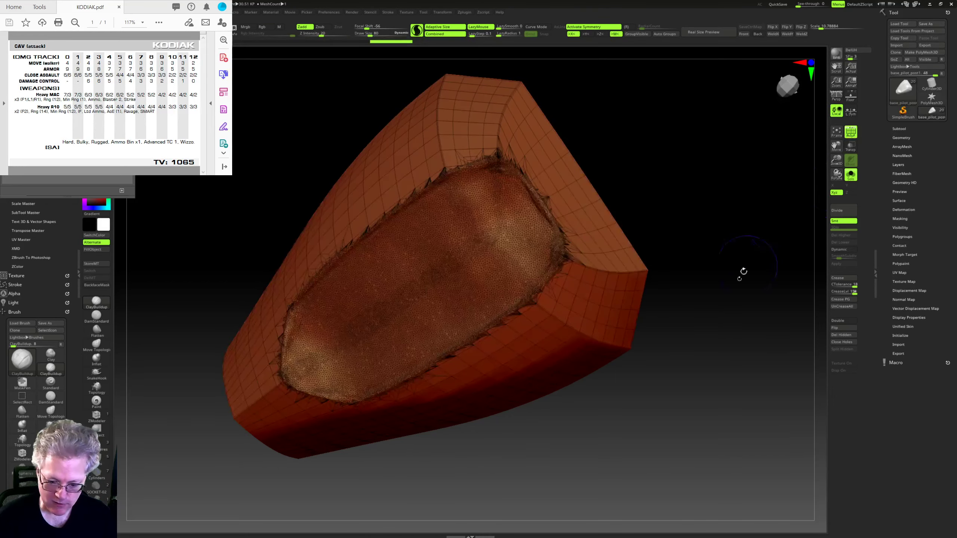
mouse_move(741, 271)
mouse_down()
mouse_move(748, 263)
mouse_move(666, 250)
mouse_move(689, 231)
mouse_move(711, 278)
mouse_move(735, 244)
mouse_move(744, 265)
mouse_move(732, 265)
mouse_move(728, 307)
mouse_move(711, 290)
mouse_move(710, 299)
mouse_move(718, 284)
mouse_move(682, 265)
mouse_move(629, 292)
mouse_up()
click(852, 133)
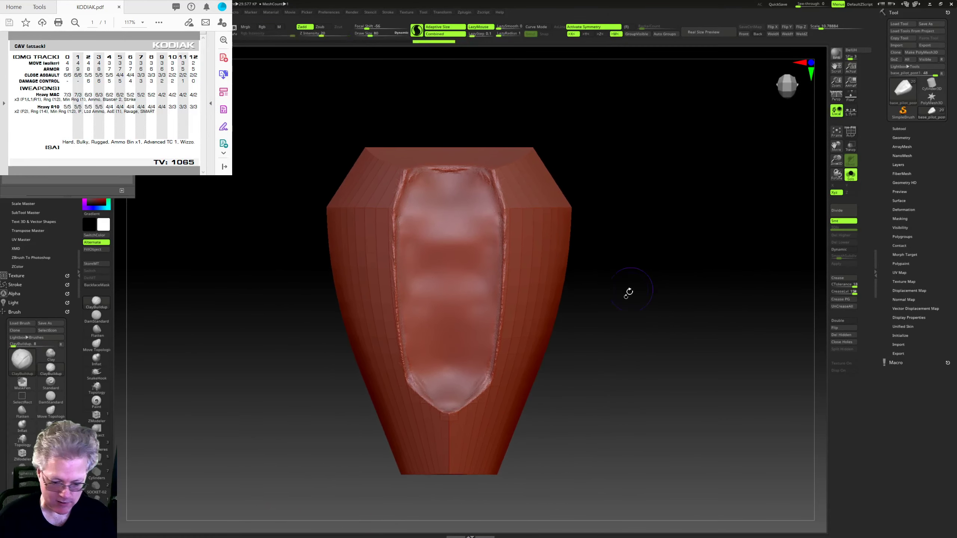
Step: From straight above, insert a cube at the center of the recess floor and split it off as its own subtool
mouse_move(701, 276)
mouse_down()
mouse_move(731, 260)
mouse_move(516, 266)
mouse_up()
shift+drag(708, 264, 581, 315)
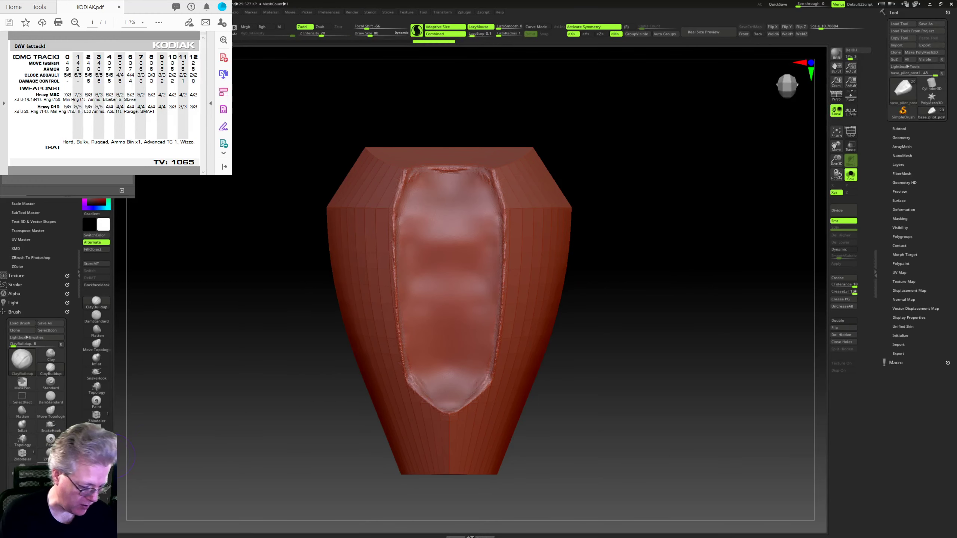
click(97, 460)
drag(448, 300, 448, 331)
click(901, 129)
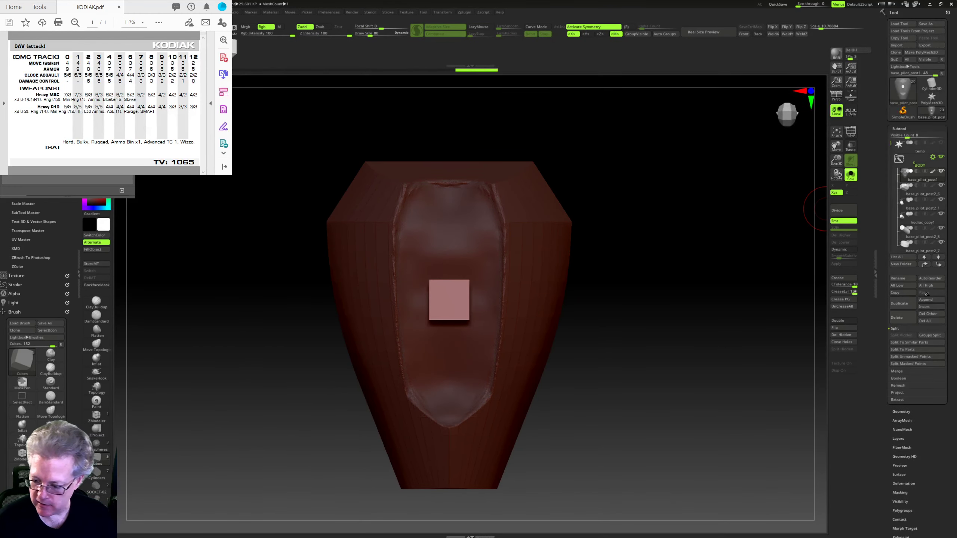
click(904, 350)
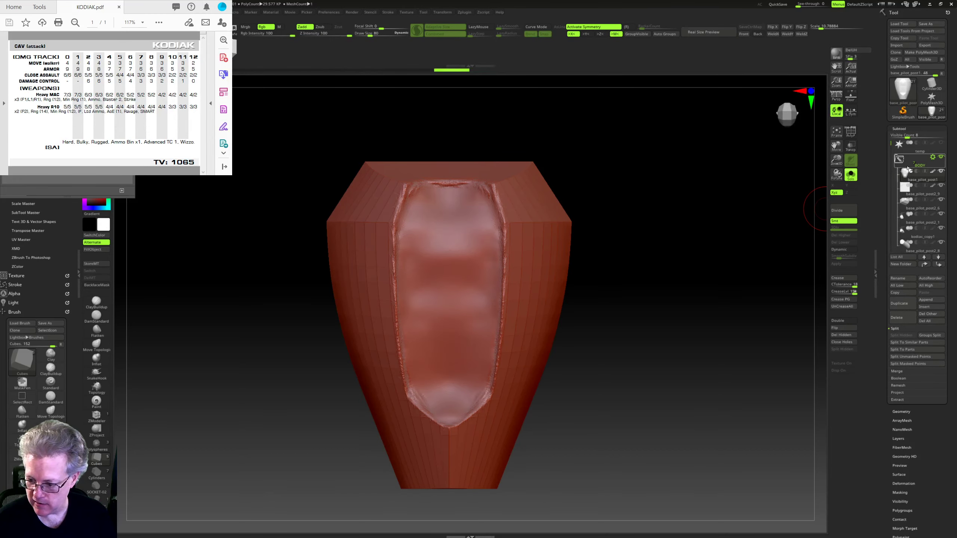
Step: Show the other parts as transparent ghosts, select the cube subtool, and move it forward and down onto the recess in side view
click(851, 174)
click(851, 145)
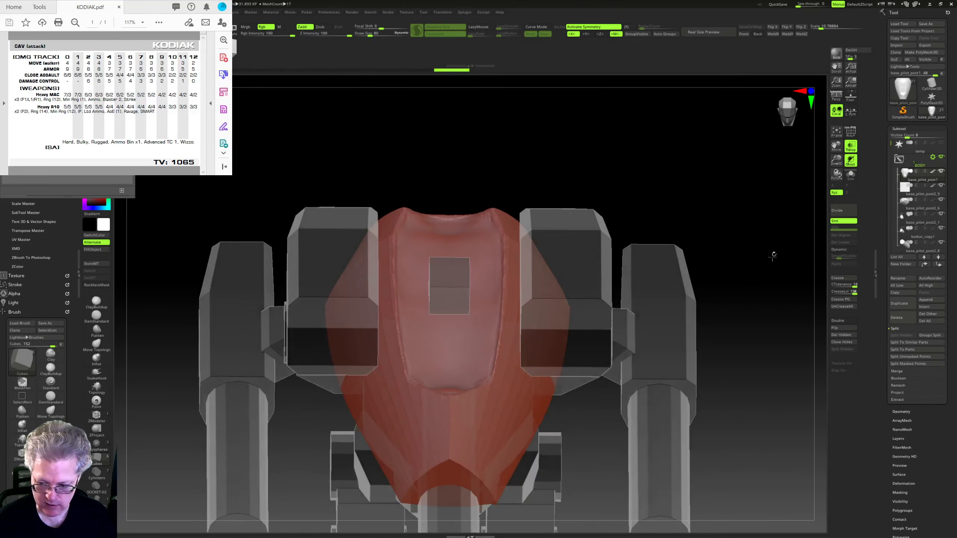
click(921, 194)
drag(773, 234, 361, 137)
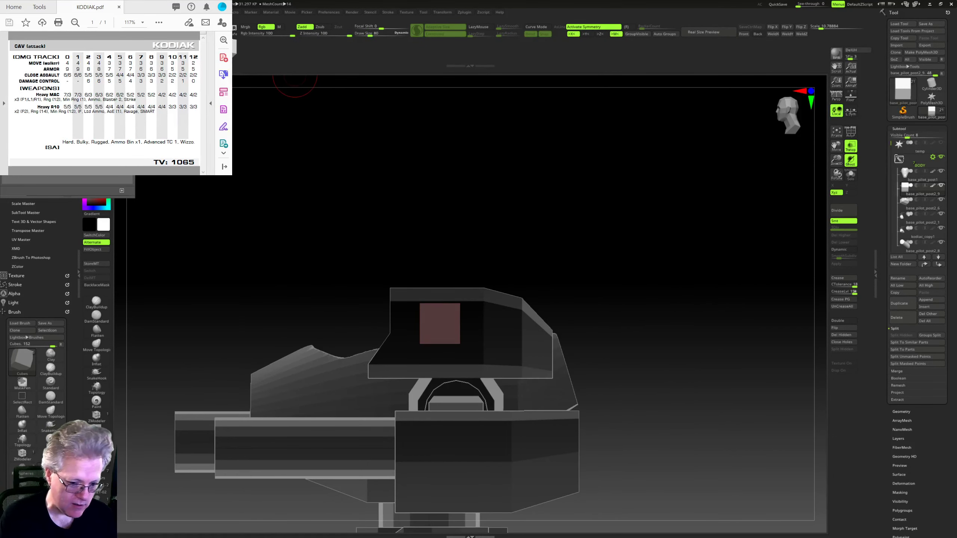
key(w)
mouse_move(440, 296)
mouse_down()
mouse_move(357, 297)
mouse_move(358, 324)
mouse_up()
key(y)
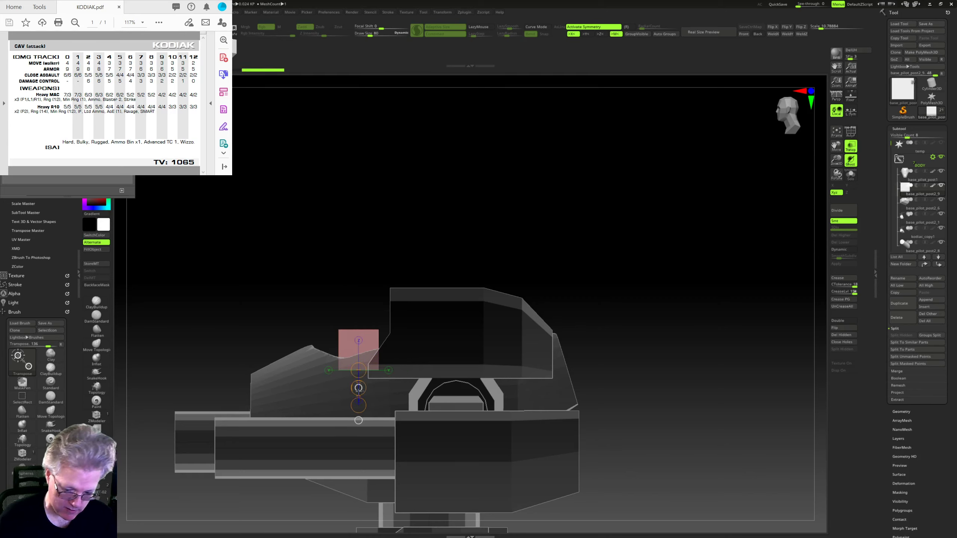
mouse_move(358, 392)
mouse_down()
mouse_move(349, 401)
mouse_move(352, 391)
mouse_up()
Step: Stretch the cube rearward into a long block spanning the recess, and make it taller
shift+drag(332, 350, 472, 351)
drag(611, 264, 609, 300)
shift+drag(373, 353, 393, 372)
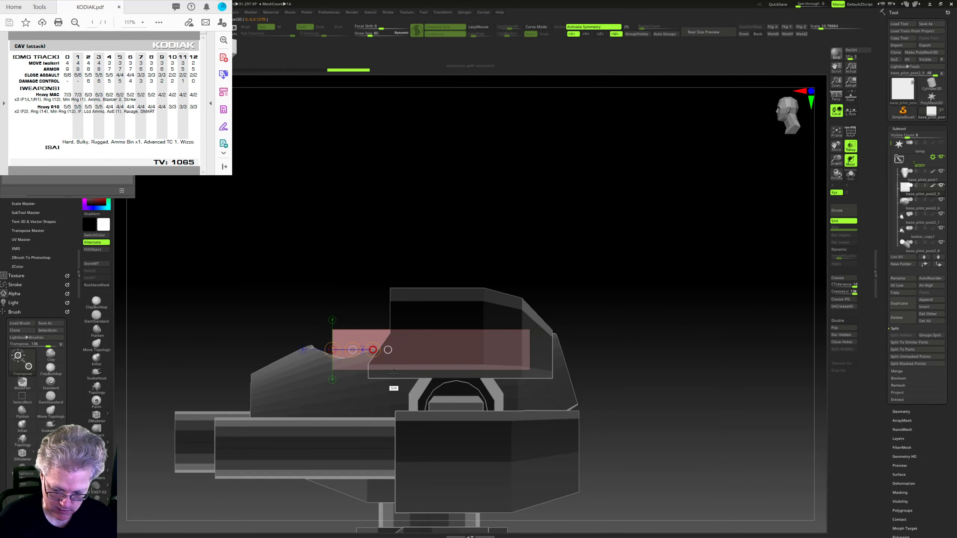
drag(617, 286, 595, 309)
shift+drag(429, 368, 429, 301)
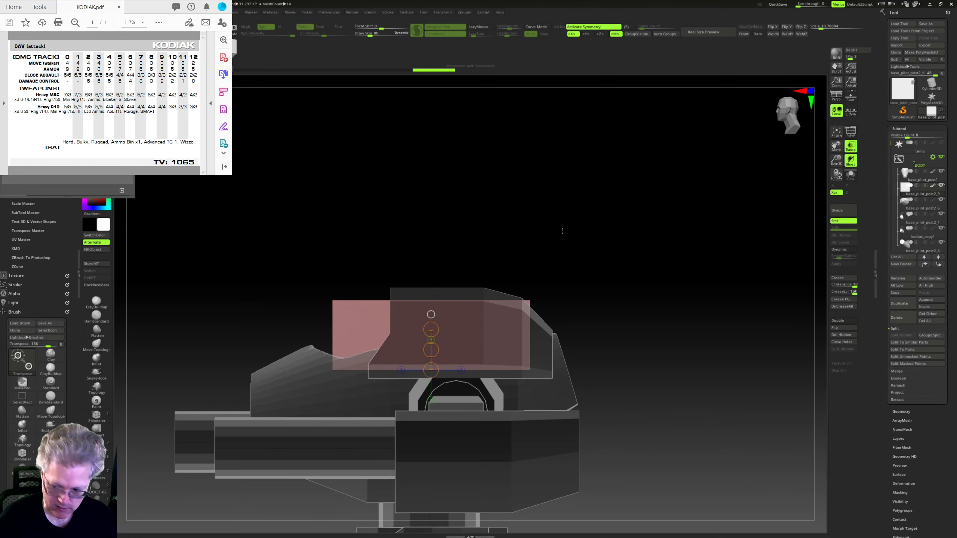
Step: Show the wireframe and insert edge loops along the block's length and height with ZModeler
click(854, 132)
ctrl+right_drag(687, 256, 674, 328)
right_drag(674, 329, 692, 331)
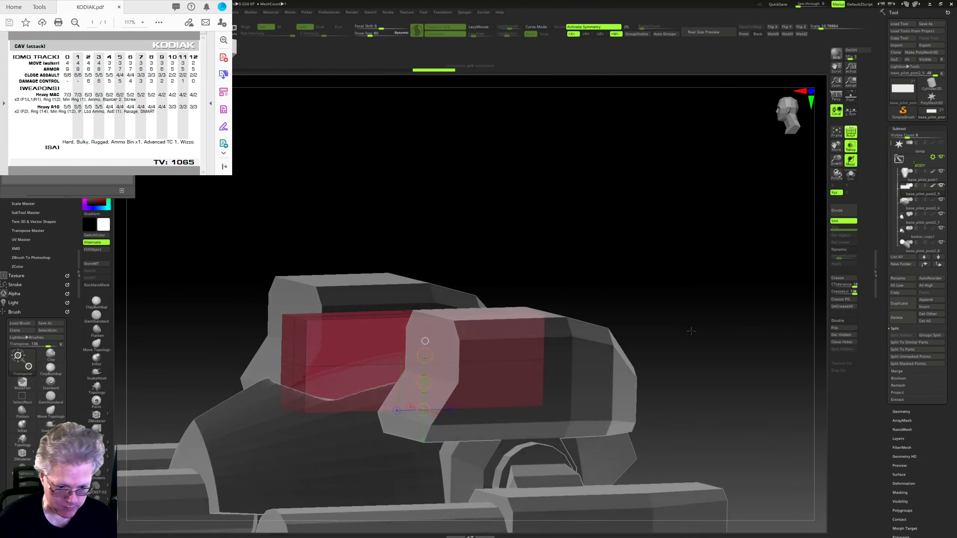
key(q)
mouse_move(597, 233)
right_down()
mouse_move(643, 254)
mouse_move(612, 245)
right_up()
click(104, 423)
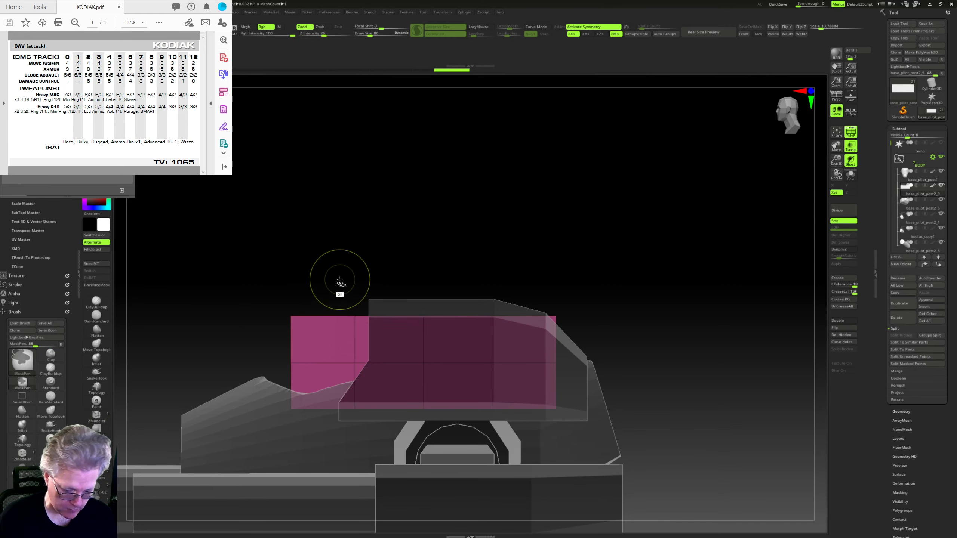
Step: Mask all but the front sections of the block and scale them down in height so the top slopes toward the nose
mouse_move(292, 258)
ctrl+mouse_down()
mouse_move(298, 382)
mouse_move(369, 381)
ctrl+mouse_up()
ctrl+drag(263, 298, 386, 377)
ctrl+click(457, 196)
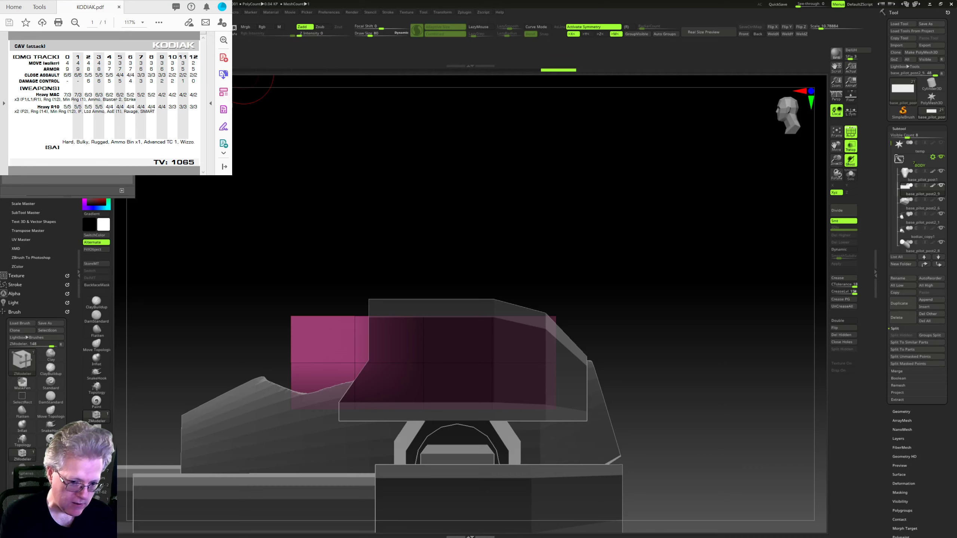
key(w)
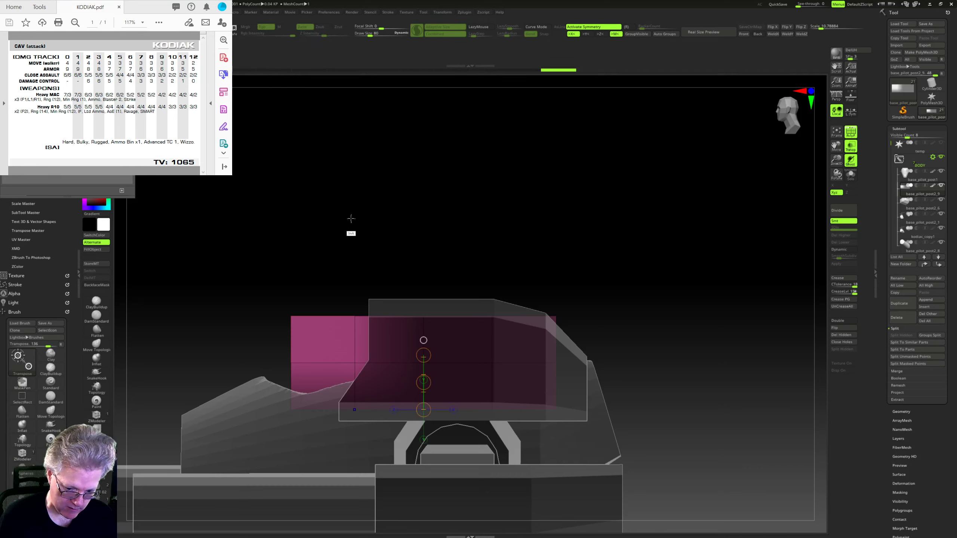
shift+drag(354, 407, 354, 262)
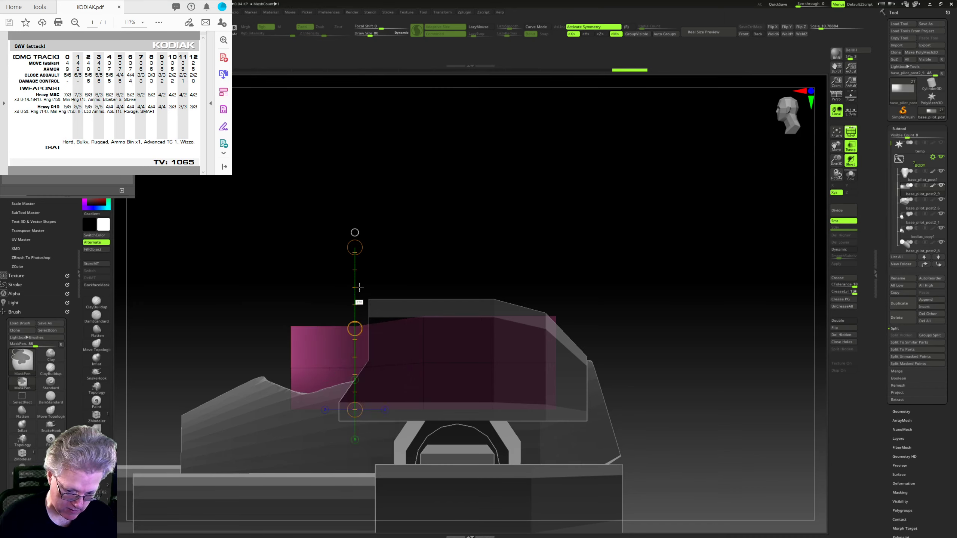
shift+drag(353, 256, 351, 290)
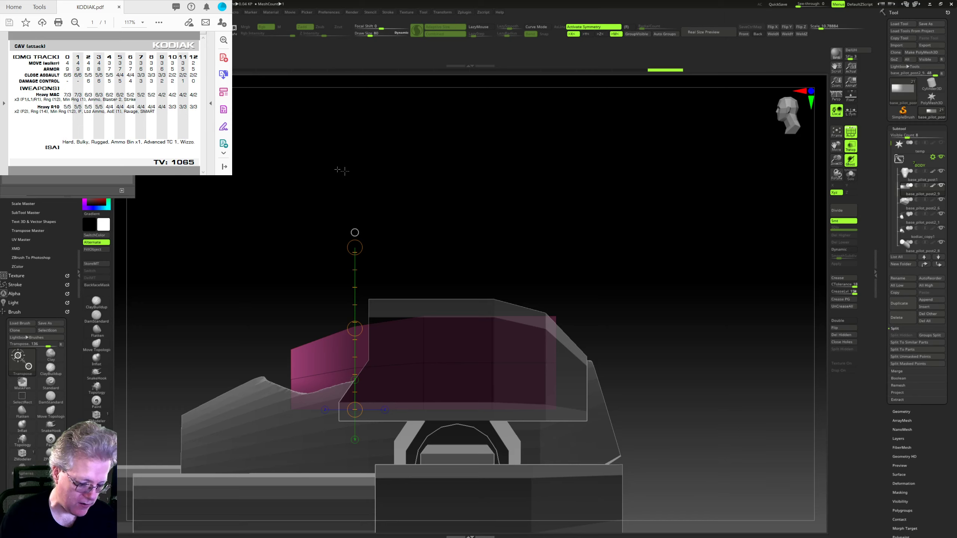
Step: Mask all but the rear end of the block, scale it down in height so the top slopes rearward, and clear the mask
mouse_move(345, 171)
mouse_down()
mouse_move(373, 180)
mouse_move(353, 174)
mouse_up()
ctrl+drag(537, 211, 485, 474)
ctrl+click(538, 358)
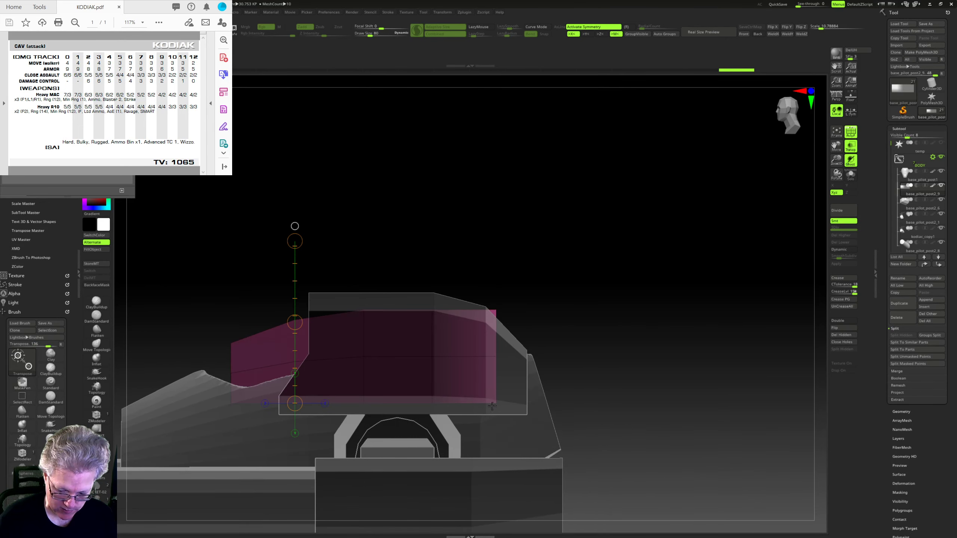
shift+drag(495, 403, 496, 249)
mouse_move(591, 253)
mouse_down()
mouse_move(558, 270)
mouse_move(572, 257)
mouse_up()
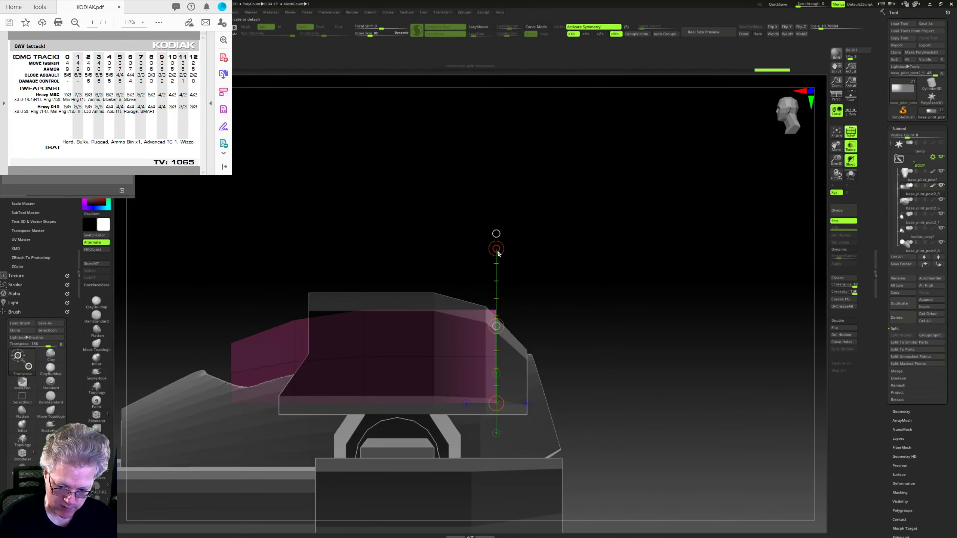
drag(500, 304, 551, 245)
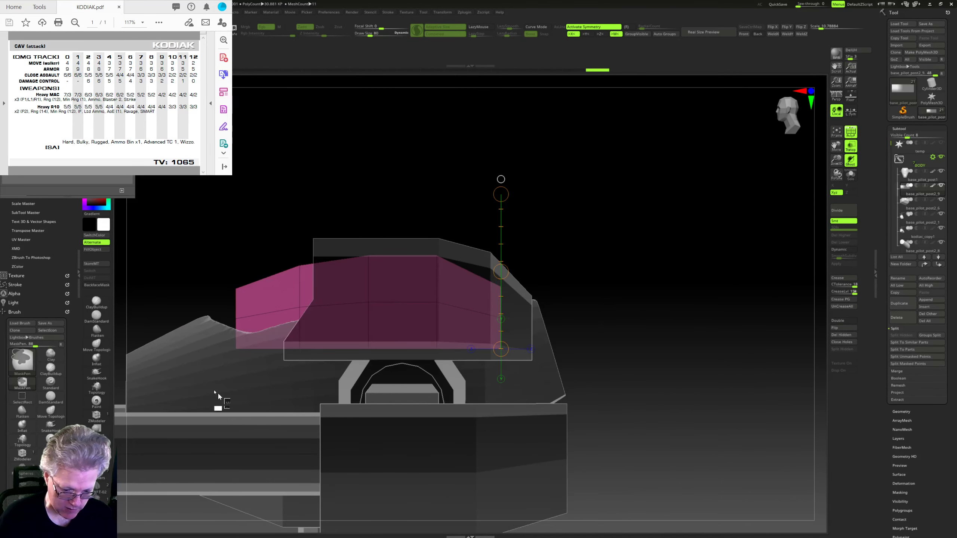
mouse_move(246, 409)
ctrl+mouse_down()
mouse_move(249, 304)
mouse_move(266, 301)
ctrl+mouse_up()
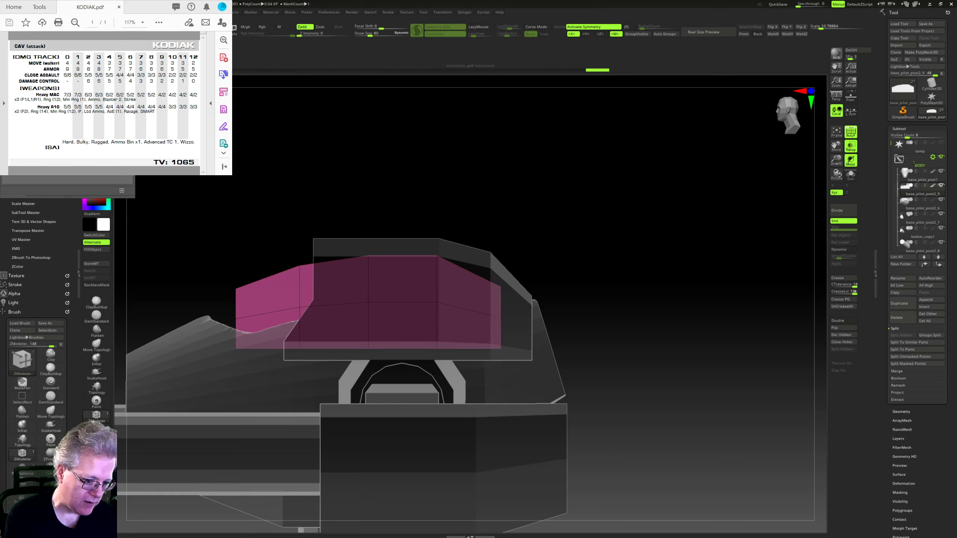
Step: Mask all but the bottom of the block and scale it wider so the sides taper in toward the top
key(b)
ctrl+click(221, 90)
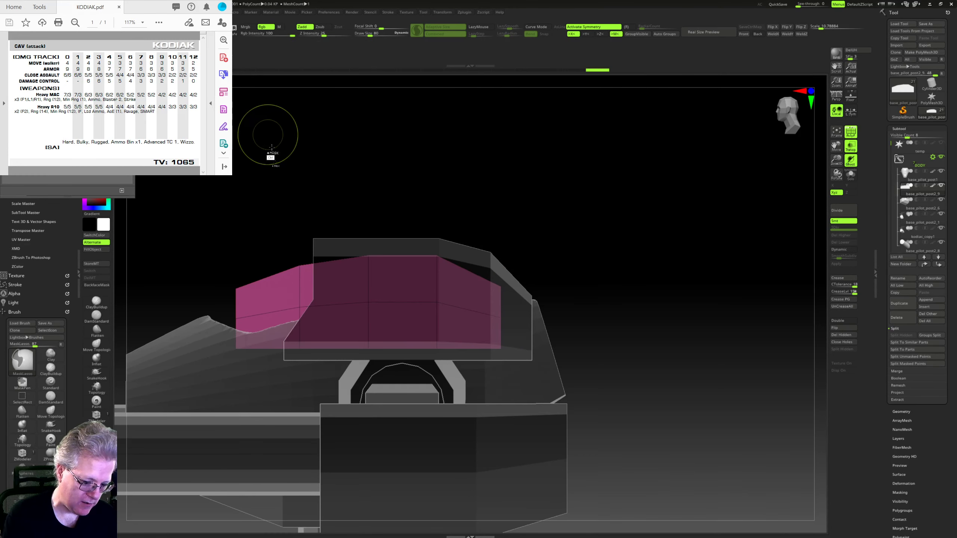
mouse_move(226, 394)
ctrl+mouse_down()
mouse_move(207, 327)
mouse_move(380, 290)
mouse_move(541, 359)
mouse_move(515, 419)
ctrl+mouse_up()
ctrl+click(590, 338)
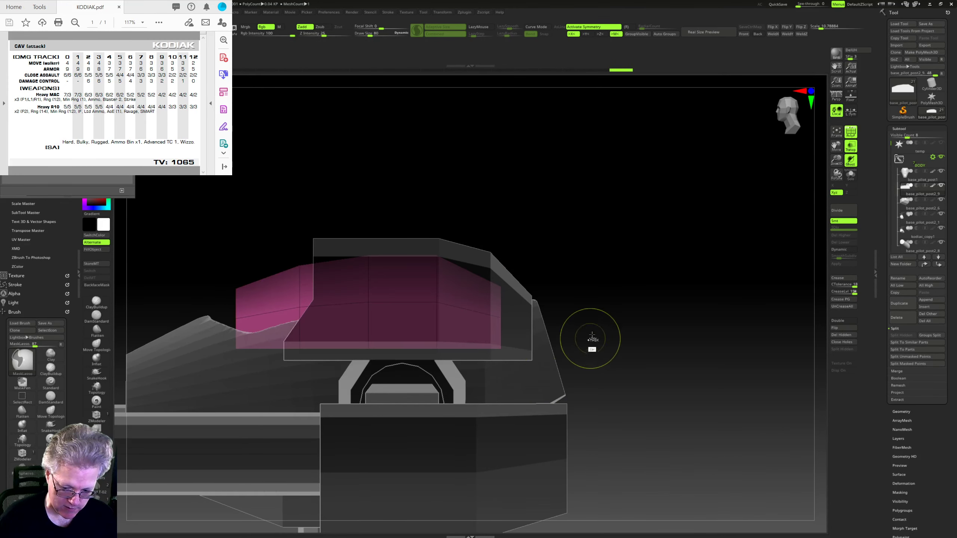
drag(590, 338, 690, 328)
key(w)
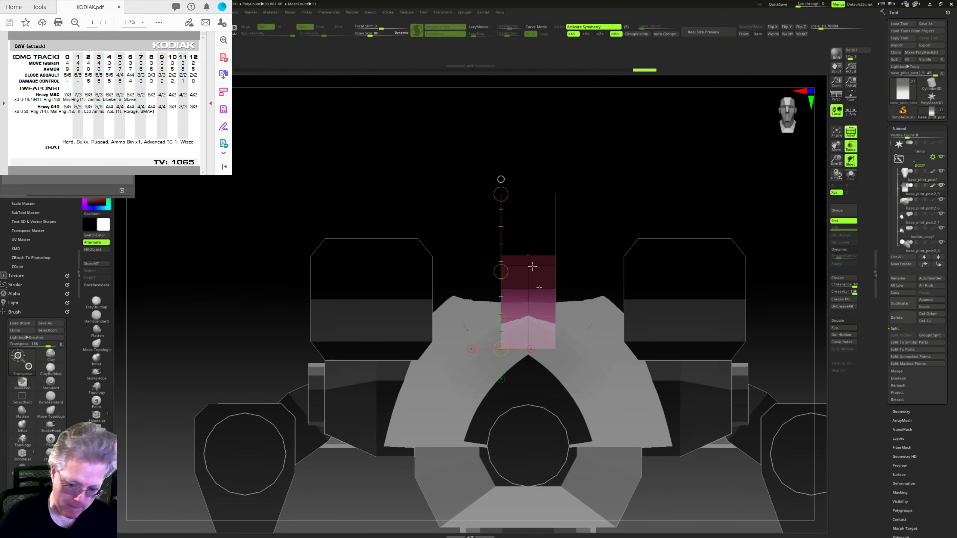
drag(531, 289, 637, 285)
shift+drag(528, 289, 636, 290)
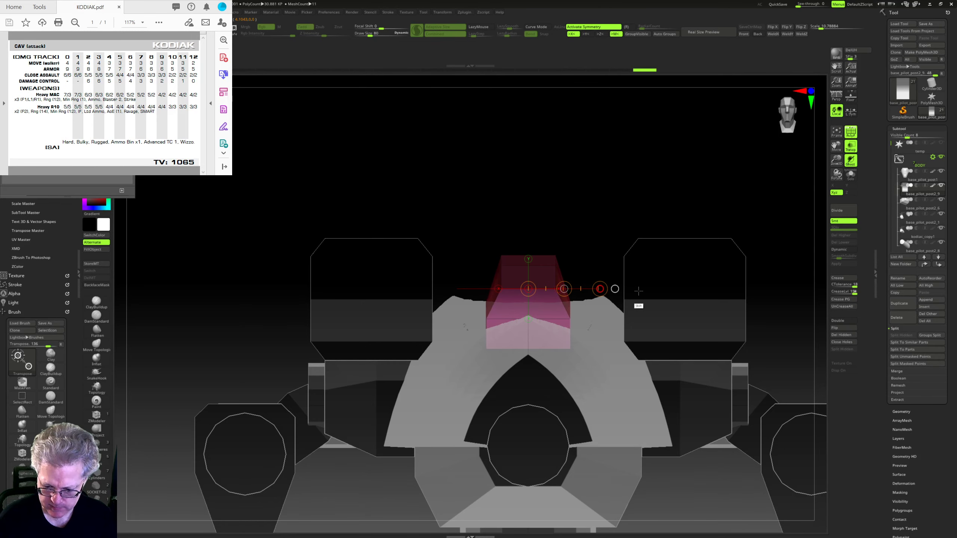
Step: Expand the BAK folder in the subtool list, make the base pilot figure visible, and select it as the active subtool
mouse_move(772, 264)
right_down()
mouse_move(701, 295)
mouse_move(610, 301)
right_up()
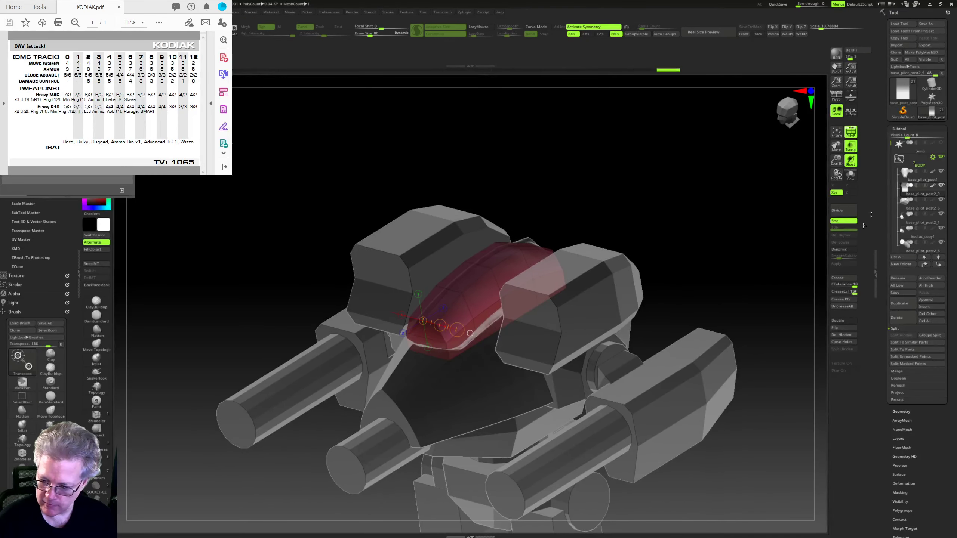
click(898, 159)
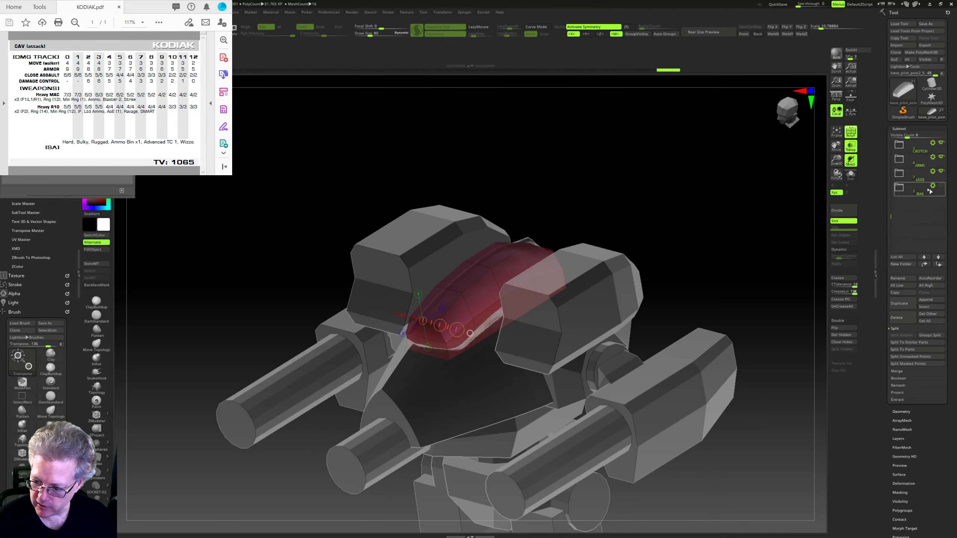
click(900, 188)
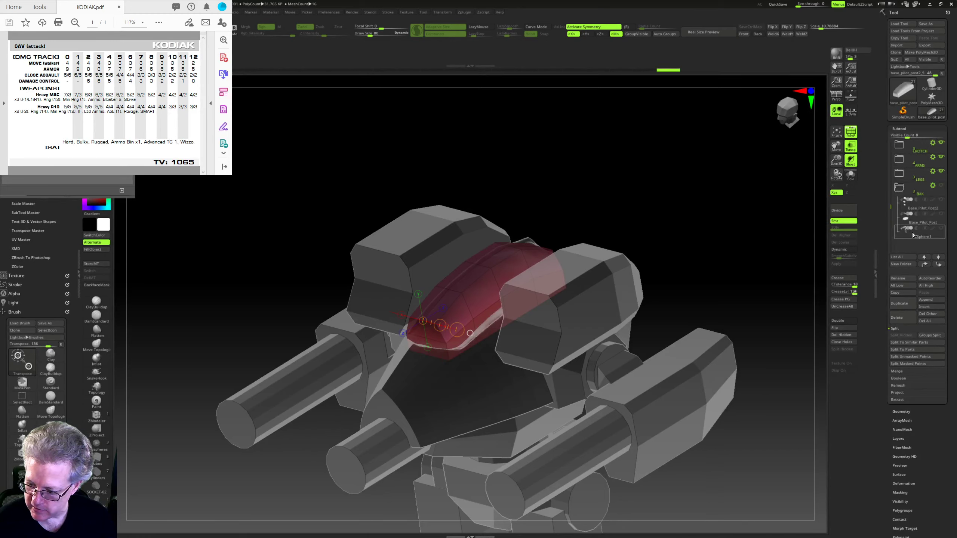
mouse_move(936, 221)
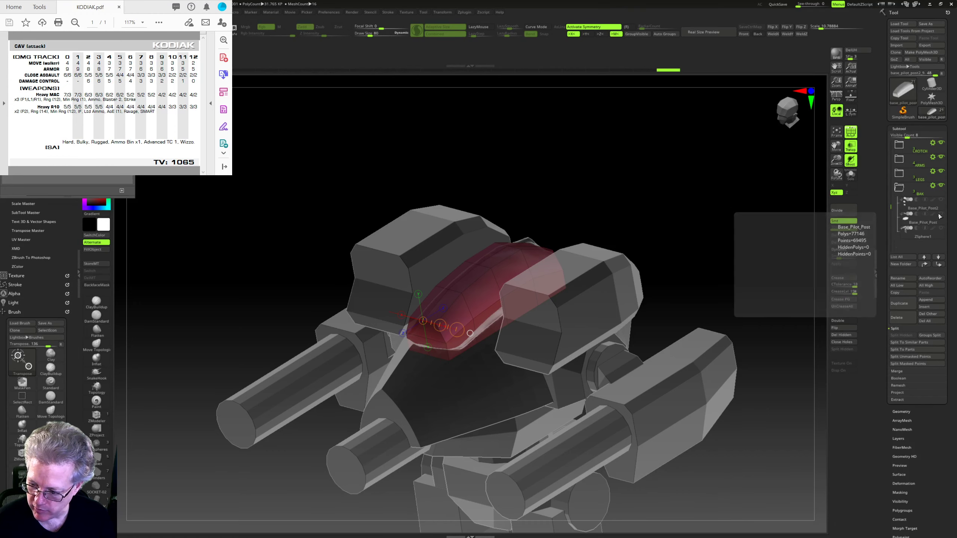
click(941, 217)
drag(763, 315, 777, 298)
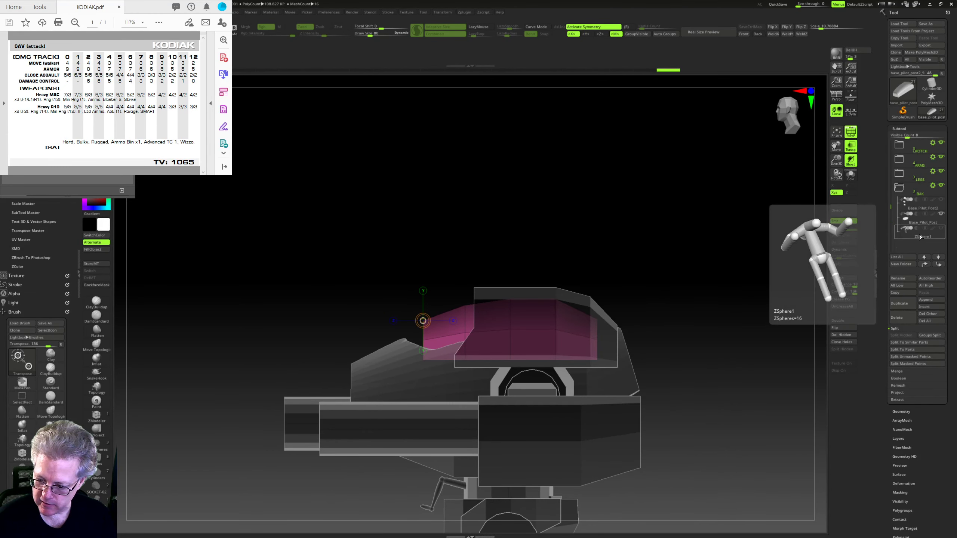
click(920, 223)
alt+drag(680, 380, 681, 286)
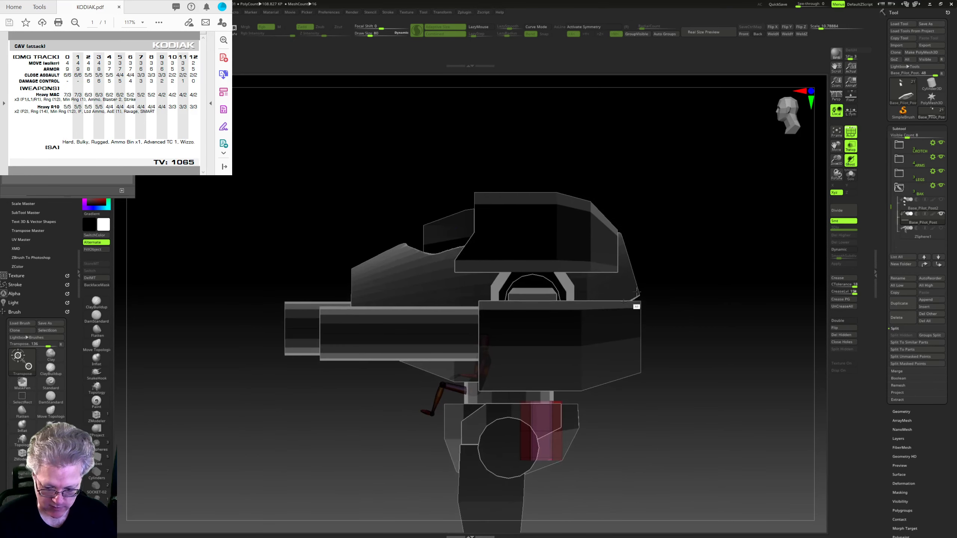
Step: Give the seated pilot figure a neutral gray material and turn off the wireframe display
mouse_move(519, 321)
ctrl+mouse_down()
mouse_move(432, 471)
mouse_move(556, 208)
mouse_move(687, 210)
ctrl+mouse_up()
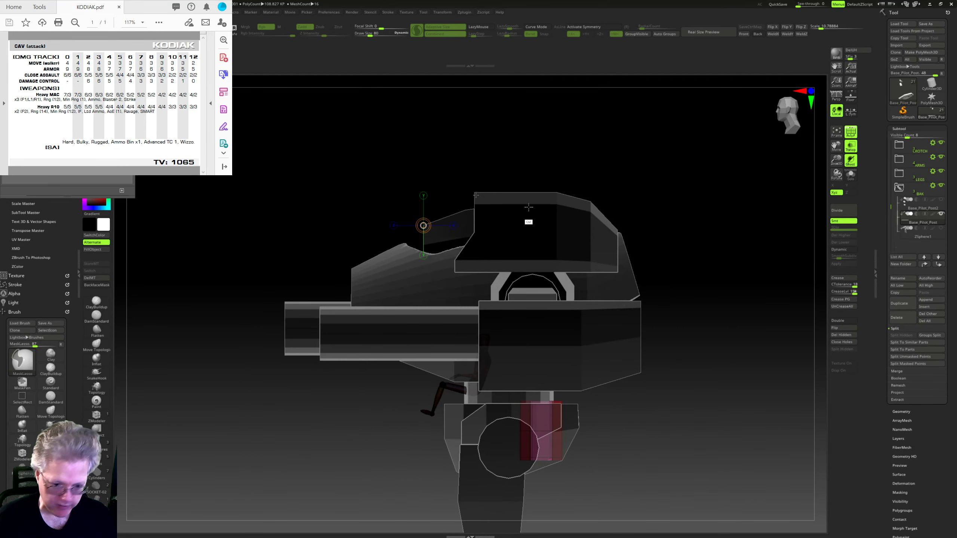
click(96, 188)
click(249, 173)
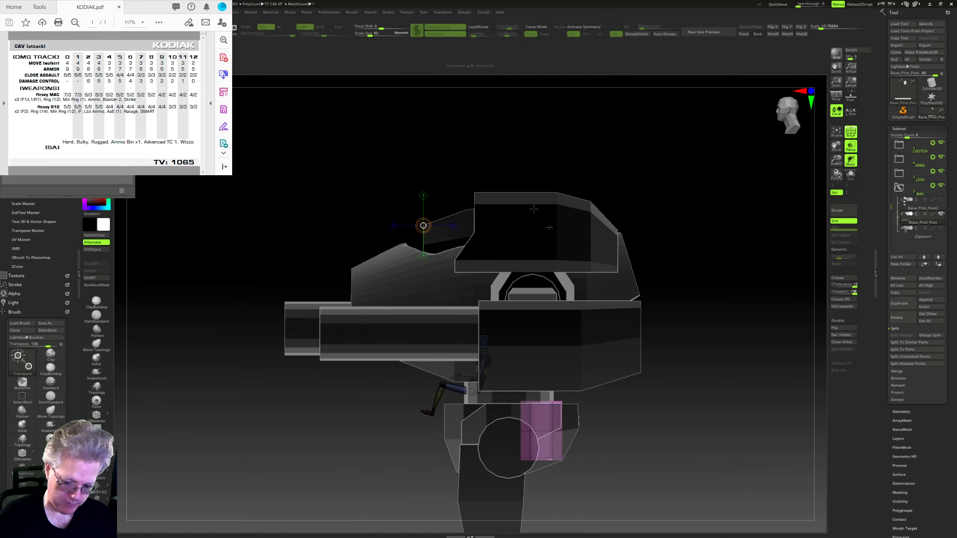
drag(478, 358, 649, 358)
key(shift+f)
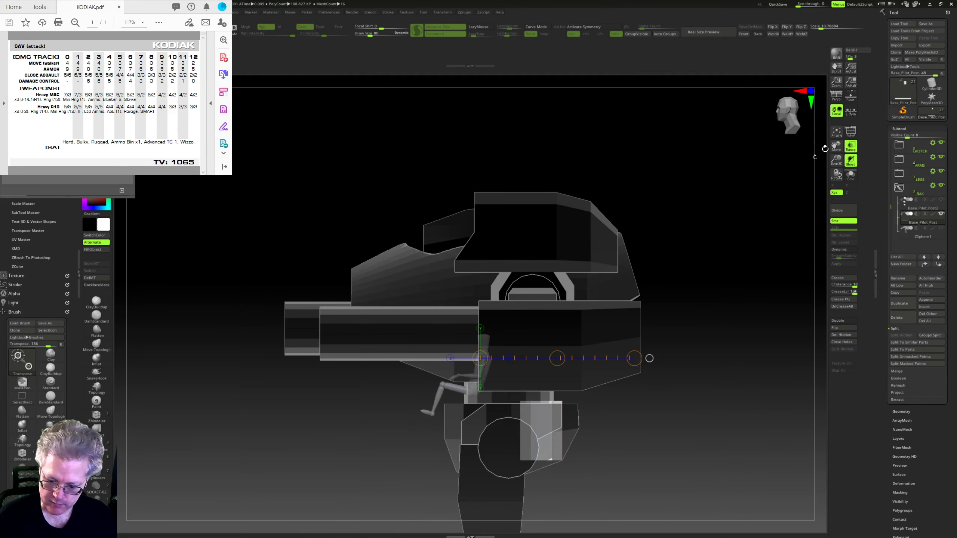
Step: Move the seated pilot up into the nose at the block's front end, and duplicate it rearward as a second pilot
mouse_move(557, 358)
mouse_down()
mouse_move(540, 329)
mouse_move(524, 246)
mouse_up()
key(ctrl+z)
key(ctrl+z)
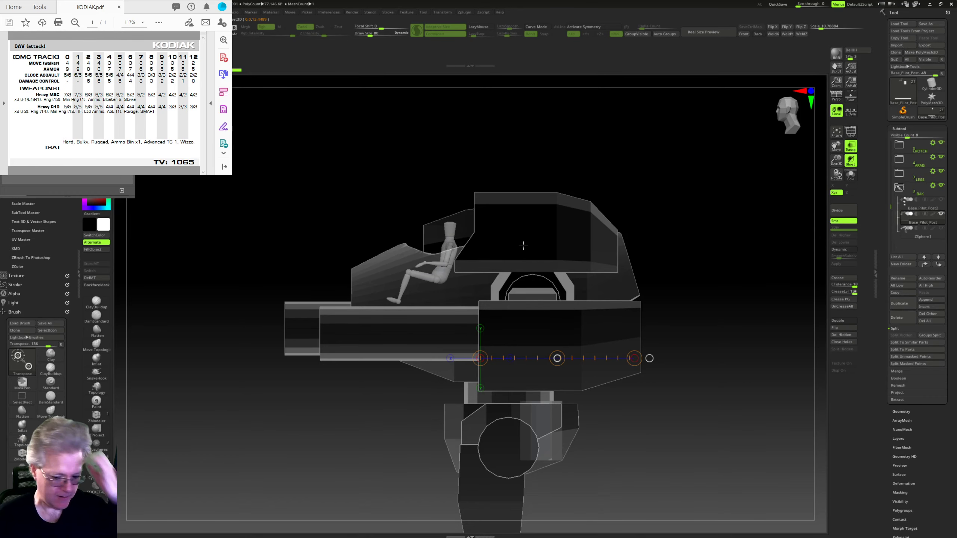
mouse_move(685, 207)
mouse_down()
mouse_move(691, 260)
mouse_move(683, 218)
mouse_up()
ctrl+drag(557, 358, 615, 351)
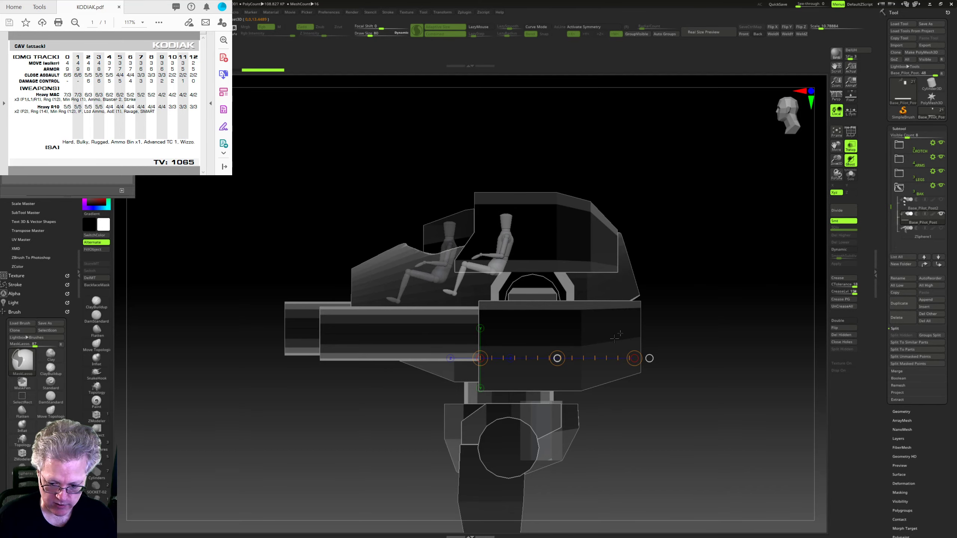
Step: Select the tapered block in the BODY folder and assign it the MatCap Red Wax material
mouse_move(716, 295)
mouse_down()
mouse_move(751, 313)
mouse_move(731, 337)
mouse_move(727, 290)
mouse_move(754, 328)
mouse_move(730, 300)
mouse_move(722, 338)
mouse_move(695, 320)
mouse_move(688, 344)
mouse_move(748, 278)
mouse_move(769, 293)
mouse_up()
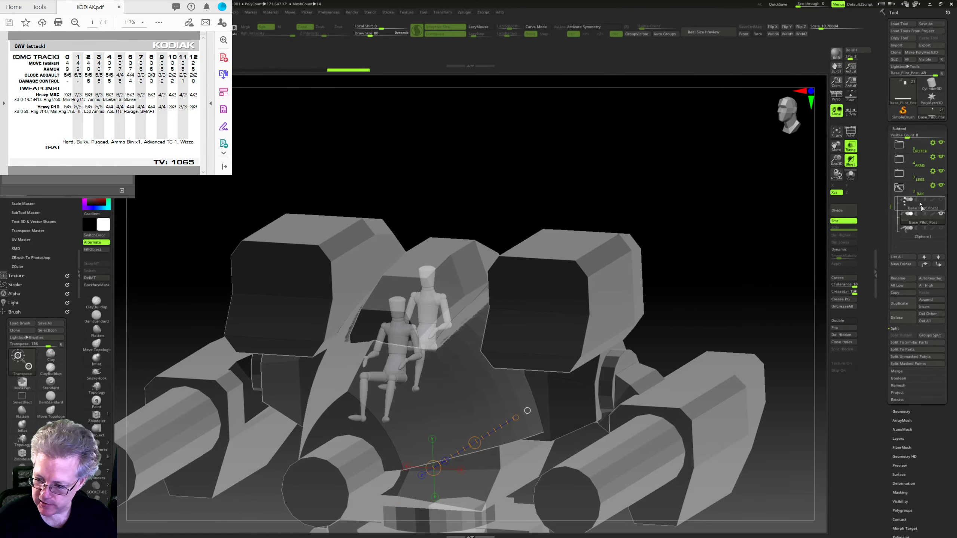
drag(901, 187, 901, 148)
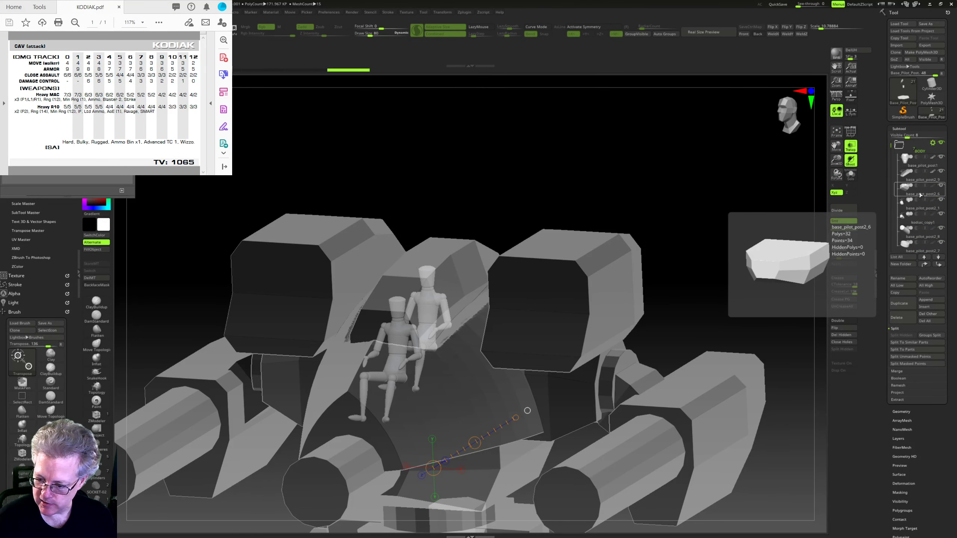
click(923, 181)
shift+drag(732, 235, 742, 235)
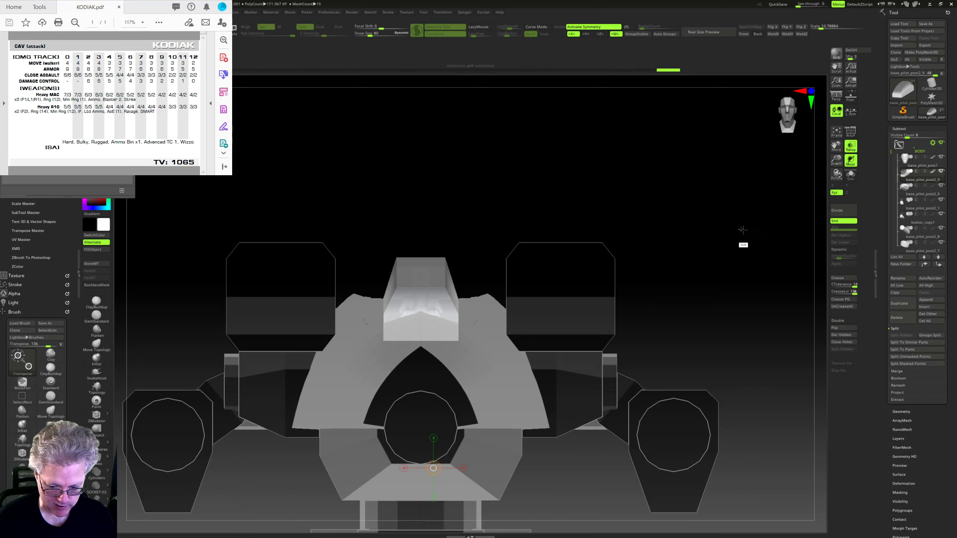
shift+drag(648, 240, 704, 217)
click(96, 168)
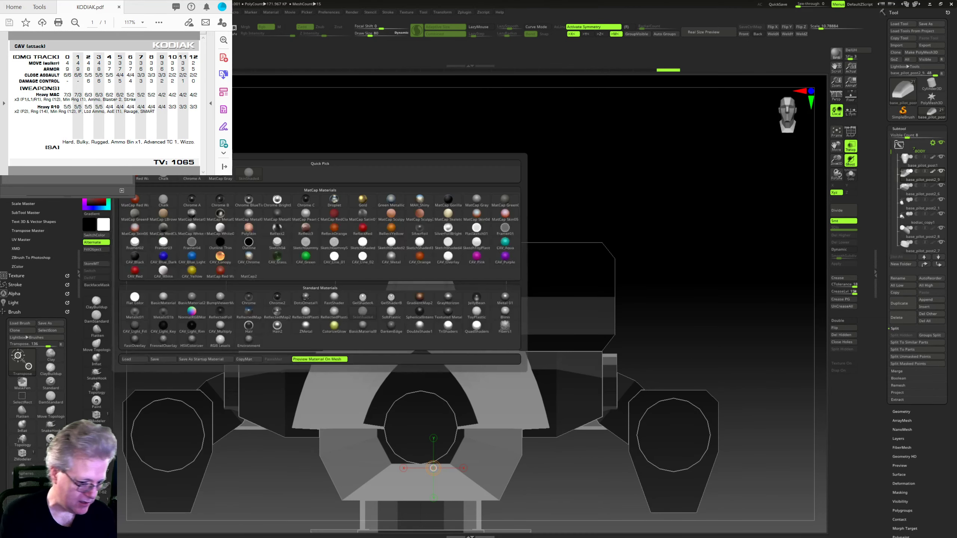
click(96, 167)
click(142, 177)
scroll(427, 302, up, 5)
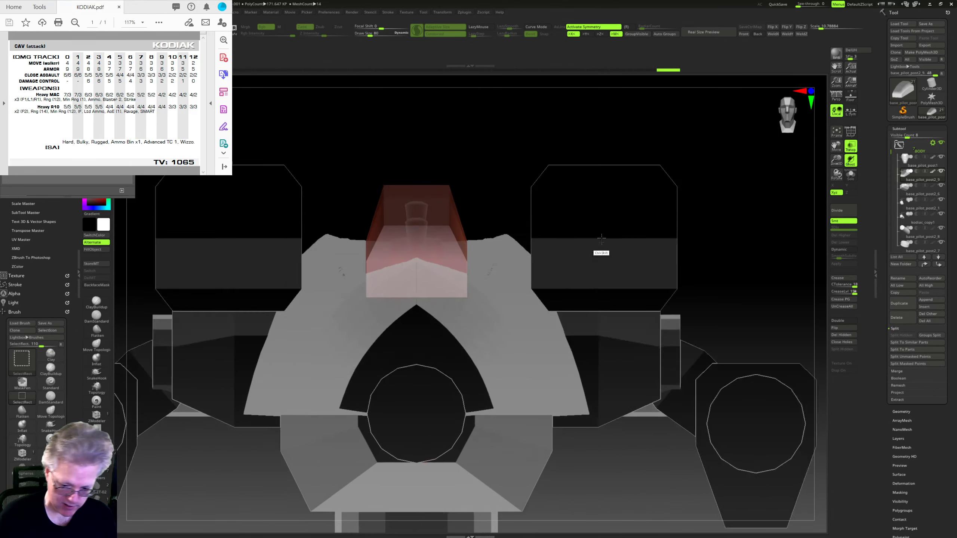
Step: Mask all but the lower edge of the block's middle sections and scale that edge wider
drag(463, 299, 592, 316)
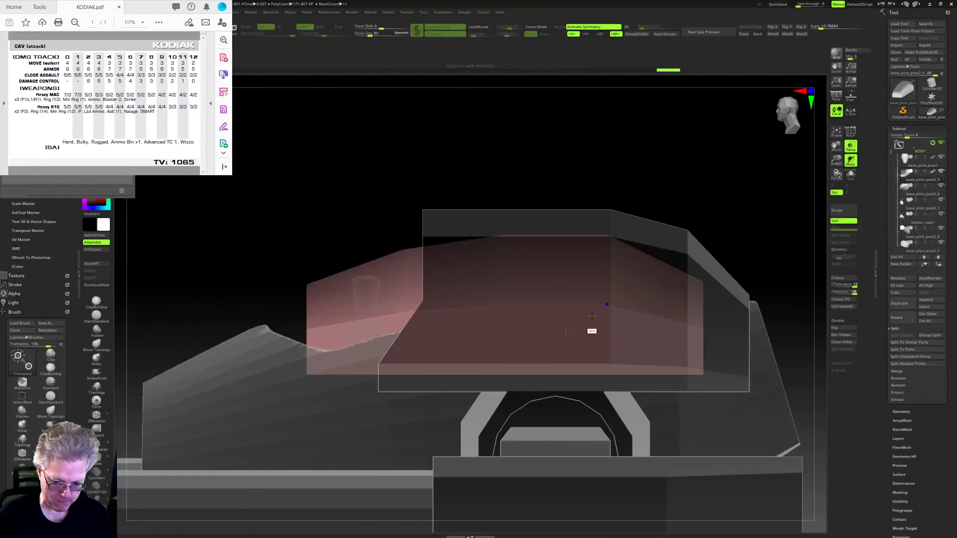
mouse_move(378, 441)
ctrl+mouse_down()
mouse_move(384, 305)
mouse_move(628, 286)
mouse_move(636, 440)
mouse_move(623, 386)
ctrl+mouse_up()
ctrl+click(624, 454)
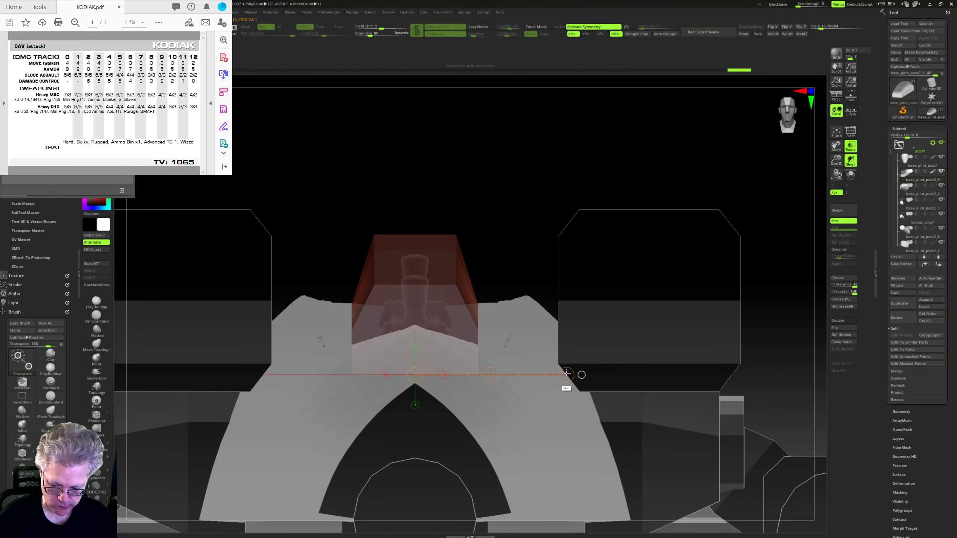
mouse_move(569, 375)
shift+mouse_down()
mouse_move(586, 376)
mouse_move(639, 306)
mouse_move(604, 342)
mouse_move(527, 371)
mouse_move(587, 365)
mouse_move(559, 381)
shift+mouse_up()
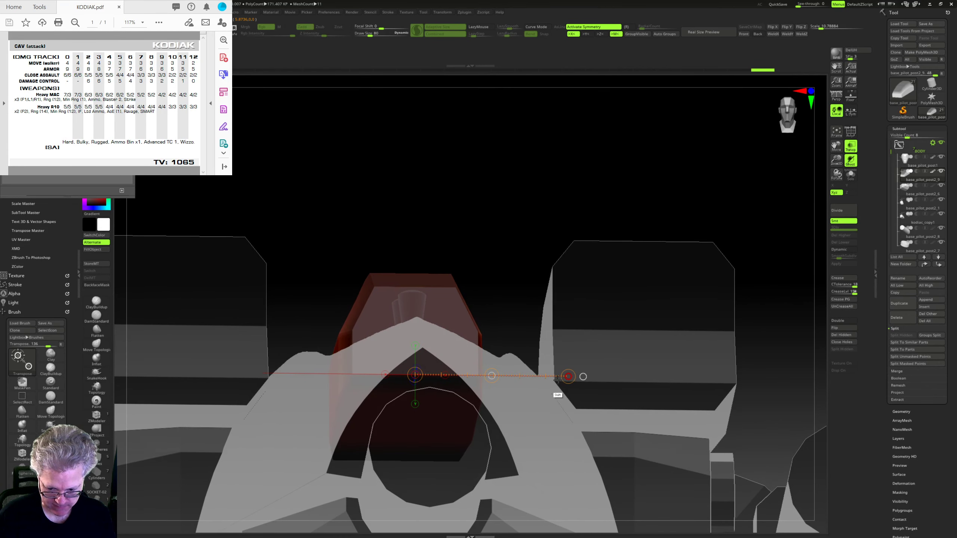
mouse_move(651, 321)
mouse_down()
mouse_move(580, 341)
mouse_move(565, 371)
mouse_move(648, 328)
mouse_move(541, 430)
mouse_up()
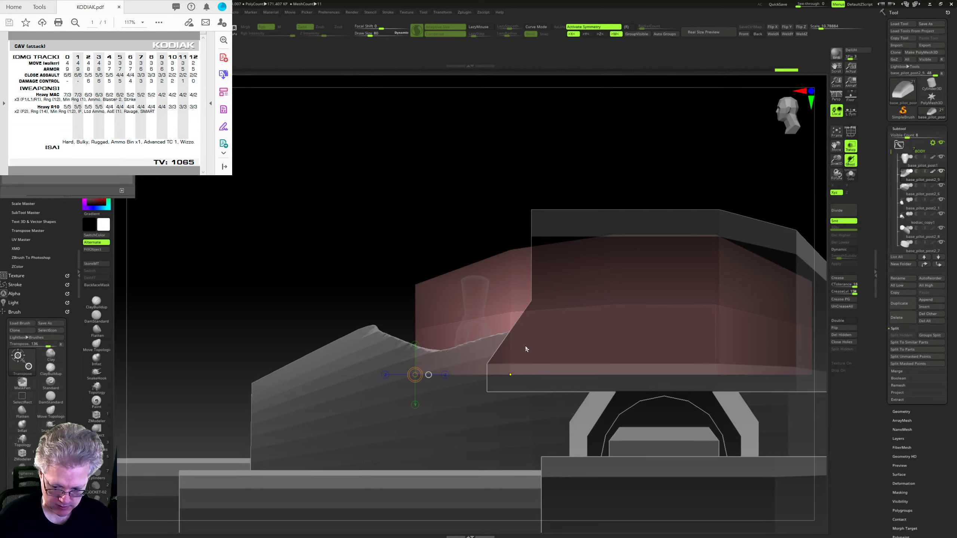
ctrl+drag(507, 433, 509, 444)
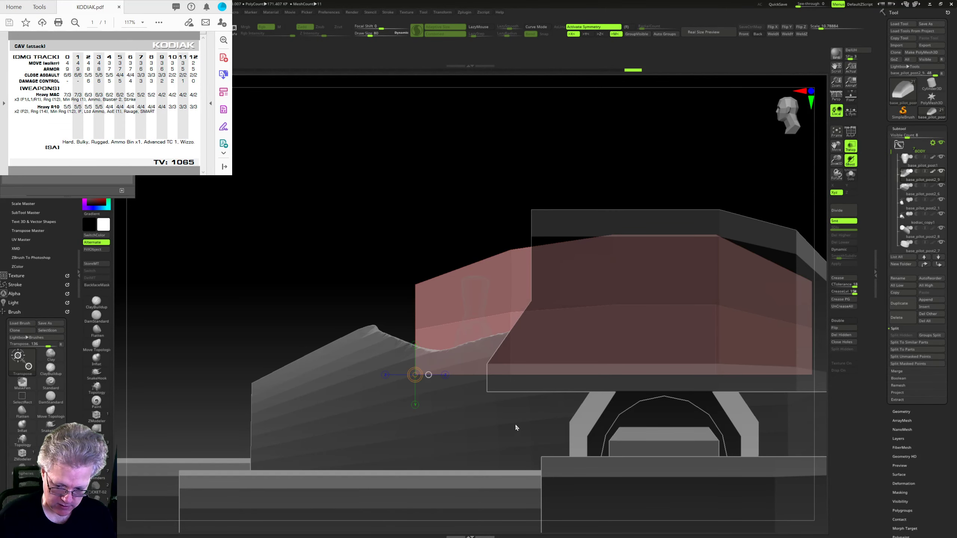
key(ctrl+z)
click(97, 415)
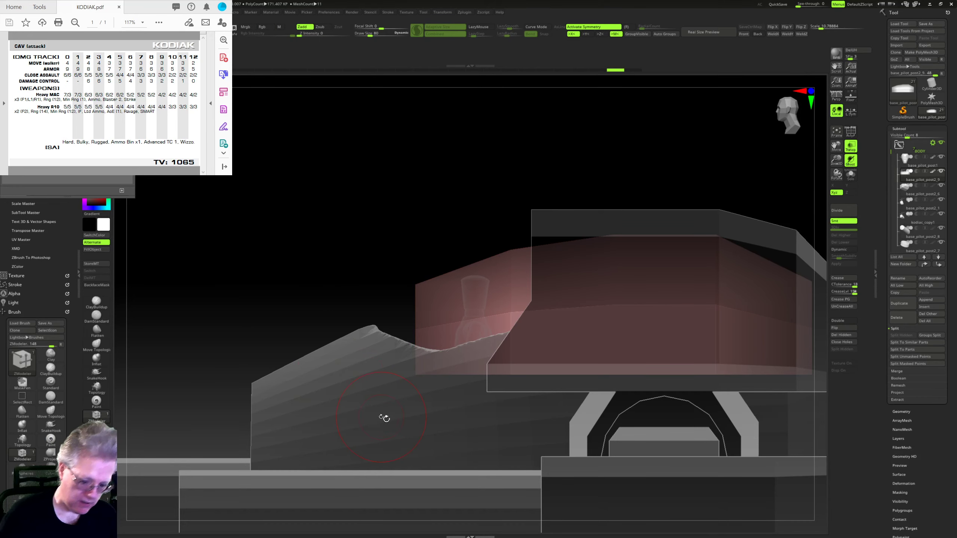
drag(391, 425, 406, 429)
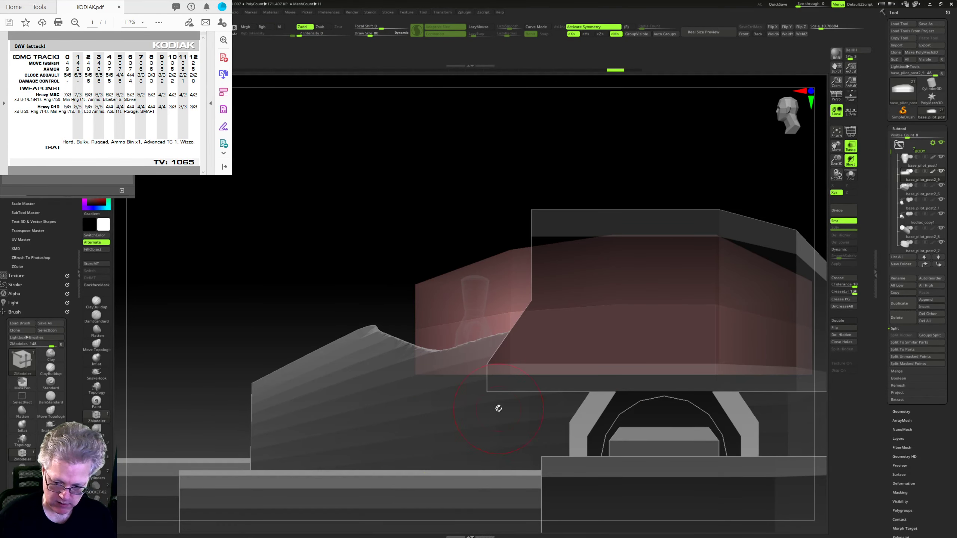
Step: Mask the section line behind the block's nose as well, show the wireframe, and scale the unmasked lower edge farther back slightly wider
key(b)
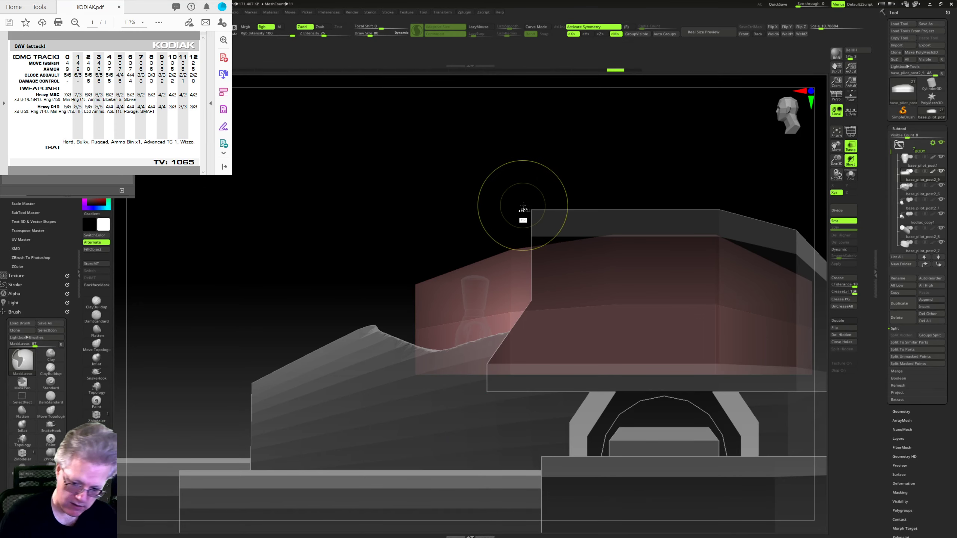
mouse_move(486, 206)
ctrl+mouse_down()
mouse_move(517, 406)
mouse_move(555, 212)
ctrl+mouse_up()
mouse_move(539, 449)
mouse_down()
mouse_move(564, 456)
mouse_move(571, 472)
mouse_up()
key(w)
drag(710, 291, 667, 306)
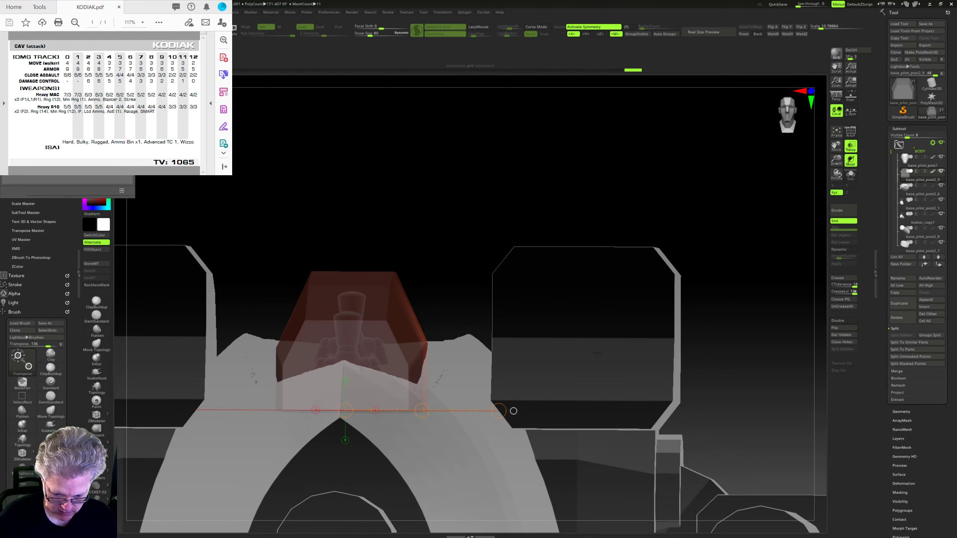
drag(599, 351, 564, 337)
key(shift+f)
alt+drag(691, 268, 613, 369)
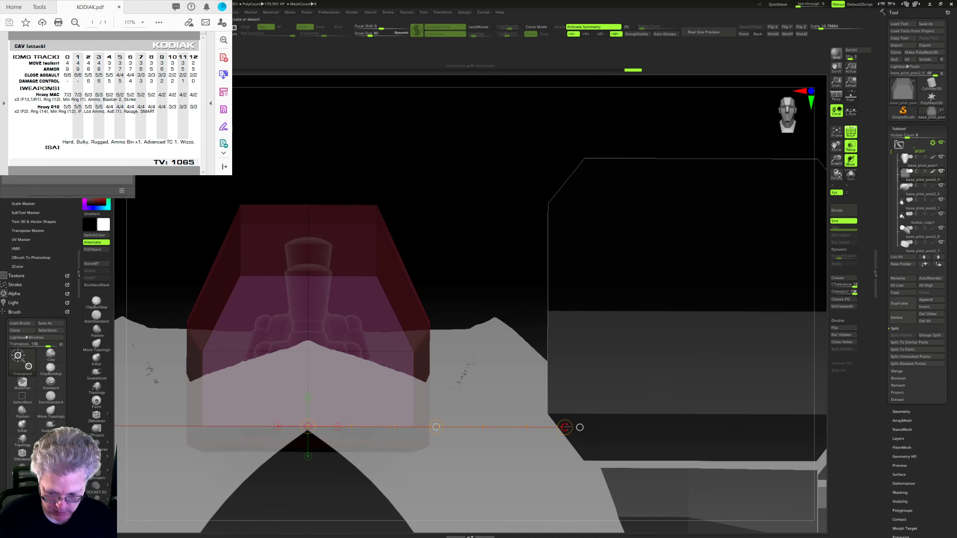
shift+drag(566, 428, 573, 428)
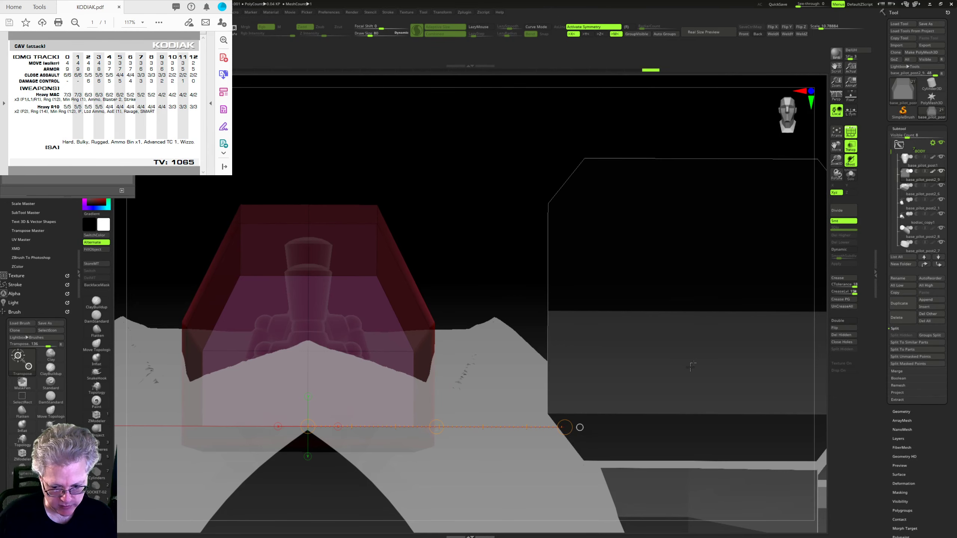
Step: Clear the block's mask, and turn off the wireframe and transparency so the whole mech displays solid
mouse_move(690, 366)
mouse_down()
mouse_move(690, 378)
mouse_move(682, 358)
mouse_move(694, 362)
mouse_up()
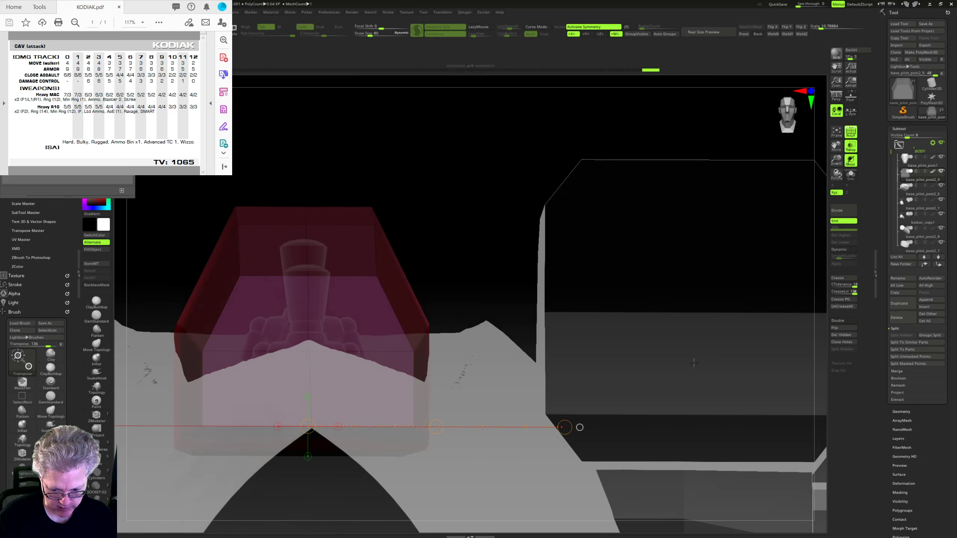
right_drag(694, 363, 627, 316)
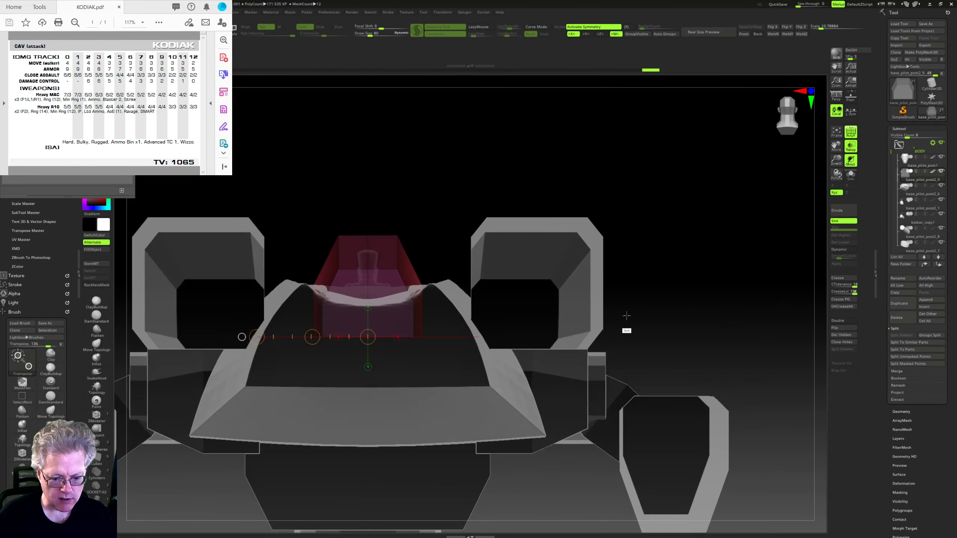
ctrl+drag(648, 322, 681, 361)
ctrl+right_drag(681, 361, 649, 331)
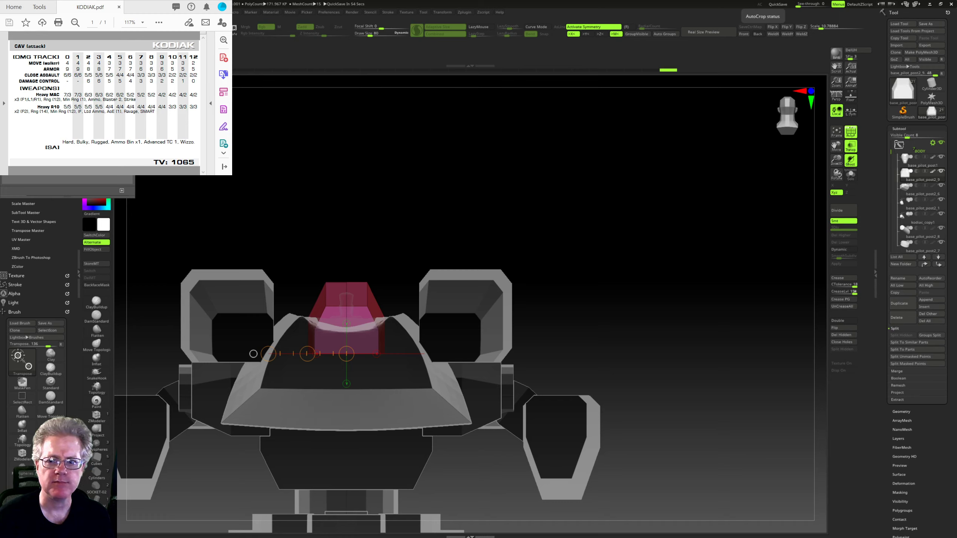
drag(618, 297, 703, 288)
click(851, 131)
click(851, 146)
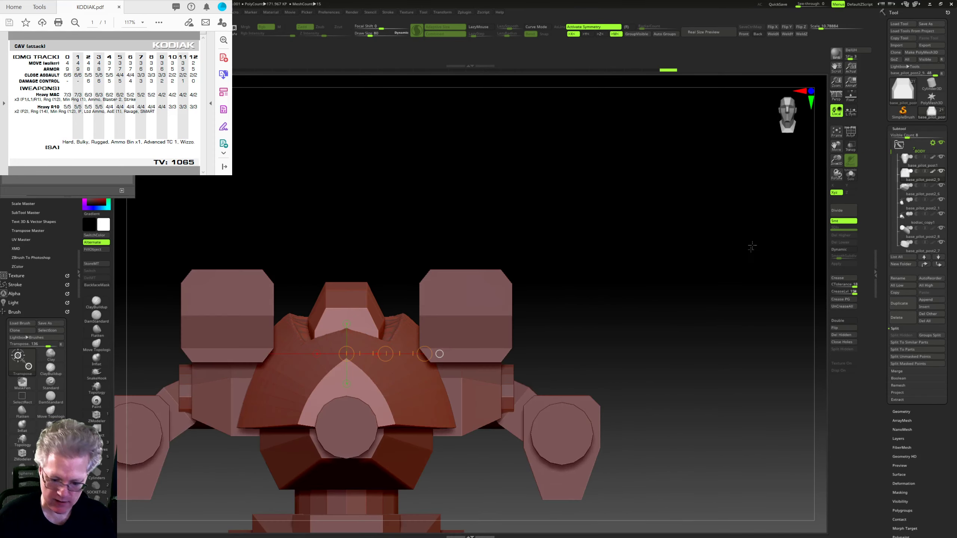
Step: Show the mech transparent in side profile and, using masks, slant the block's nose by pulling its lower front edge slightly forward
drag(750, 245, 709, 262)
key(ctrl)
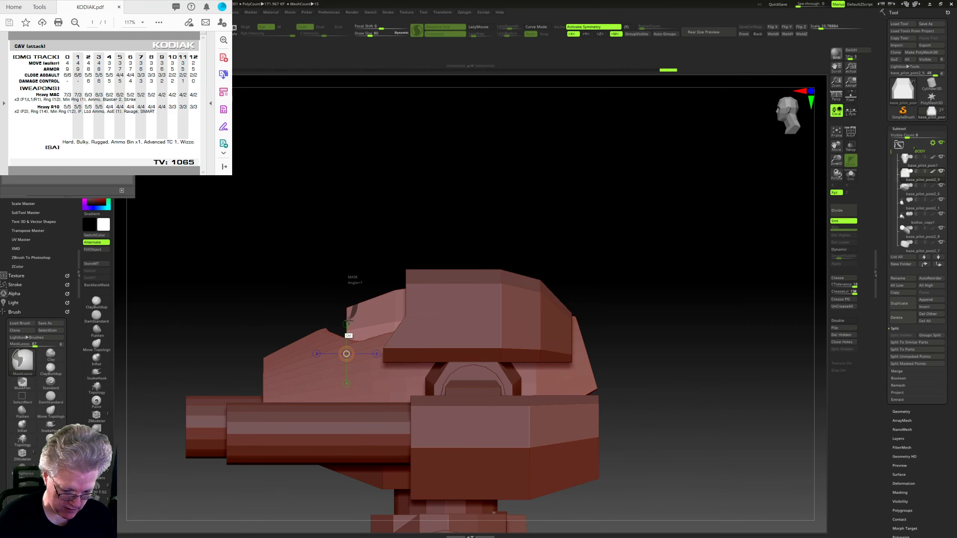
ctrl+drag(354, 228, 378, 217)
ctrl+right_drag(417, 217, 408, 298)
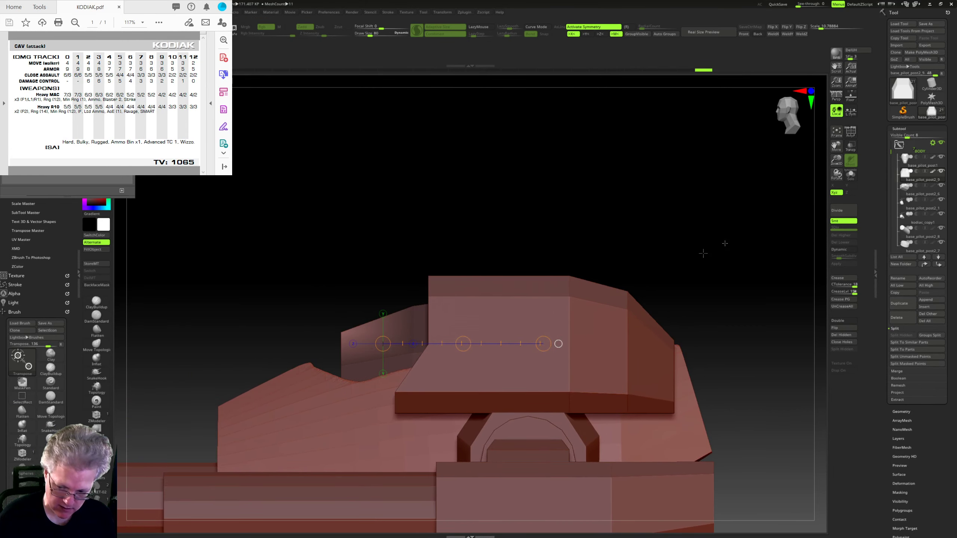
click(853, 147)
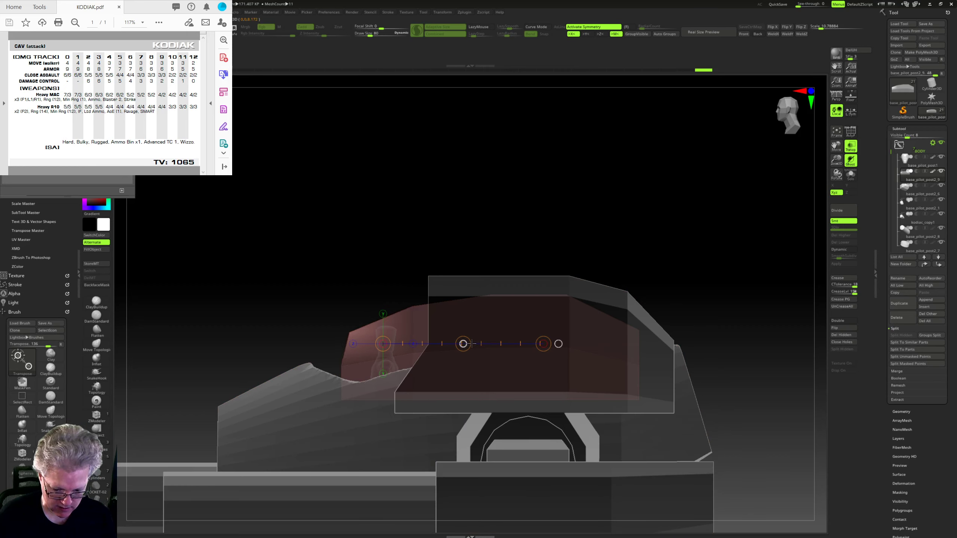
mouse_move(329, 345)
ctrl+mouse_down()
mouse_move(351, 355)
mouse_move(302, 439)
ctrl+mouse_up()
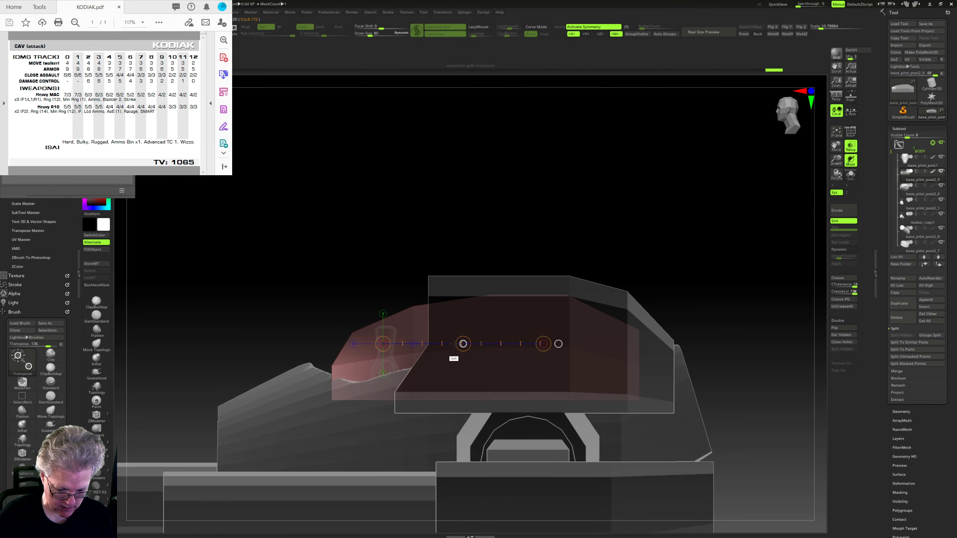
Step: Adjust the width of the nose's lower front edge across the block's centreline and clear the mask
right_drag(597, 236, 694, 256)
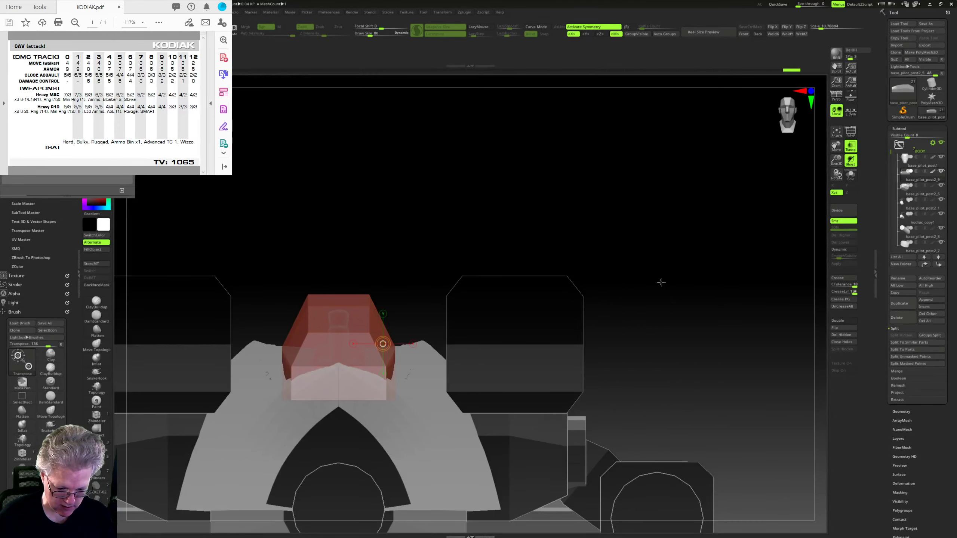
mouse_move(661, 283)
right_down()
mouse_move(664, 303)
mouse_move(684, 301)
mouse_move(658, 277)
mouse_move(679, 287)
mouse_move(537, 333)
mouse_move(570, 327)
mouse_move(479, 345)
right_up()
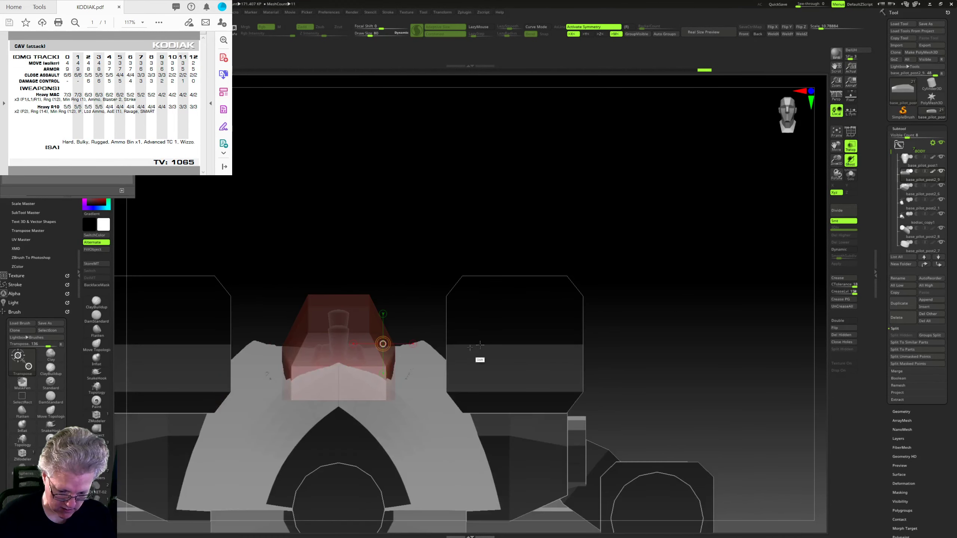
right_drag(598, 317, 599, 391)
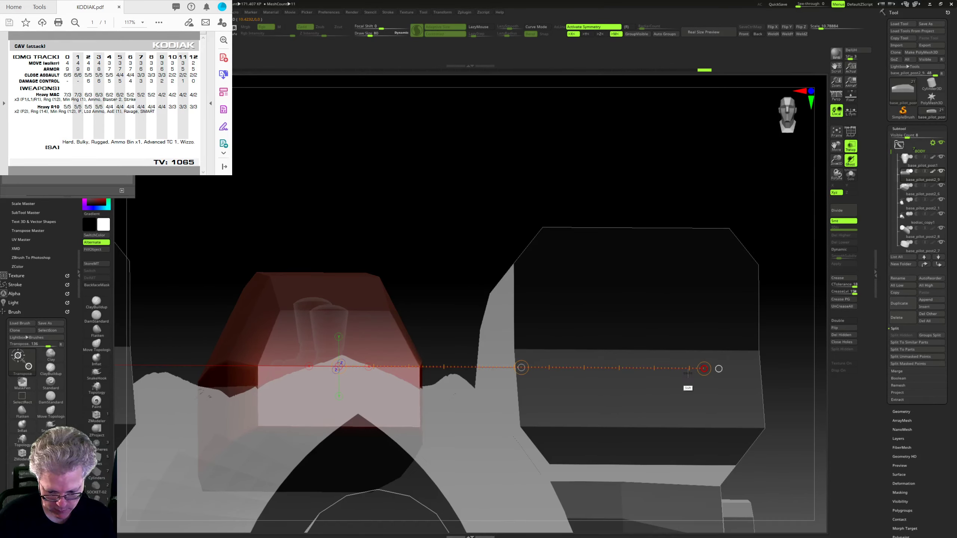
ctrl+drag(667, 293, 691, 313)
ctrl+shift+right_drag(691, 313, 679, 237)
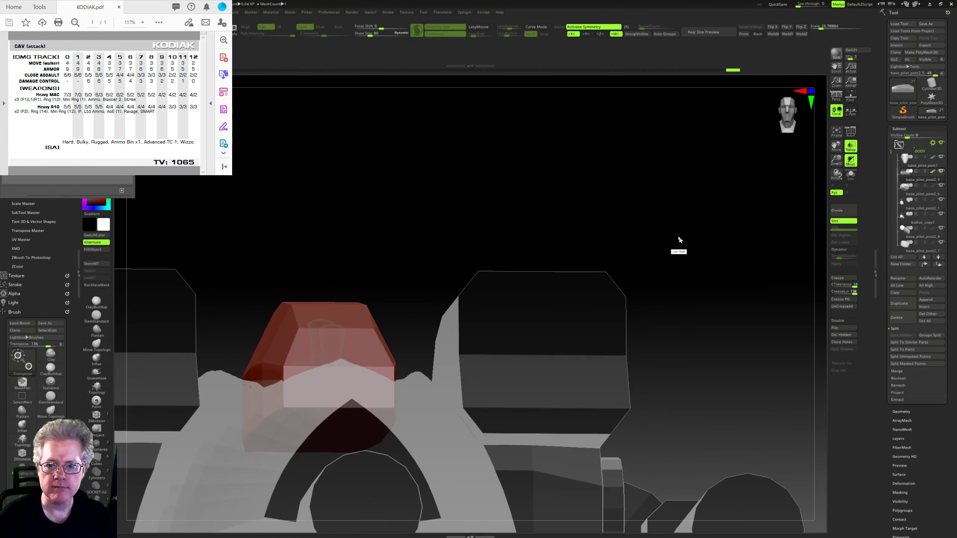
Step: Mask the rest of the block, scale the nose's unmasked front corners slightly narrower, and clear the mask
mouse_move(680, 274)
right_down()
mouse_move(680, 293)
mouse_move(641, 299)
mouse_move(630, 271)
mouse_move(615, 294)
mouse_move(607, 306)
mouse_move(641, 327)
mouse_move(604, 331)
mouse_move(620, 361)
right_up()
mouse_move(303, 264)
ctrl+mouse_down()
mouse_move(321, 421)
mouse_move(518, 305)
ctrl+mouse_up()
mouse_move(519, 306)
right_down()
mouse_move(500, 320)
mouse_move(506, 305)
right_up()
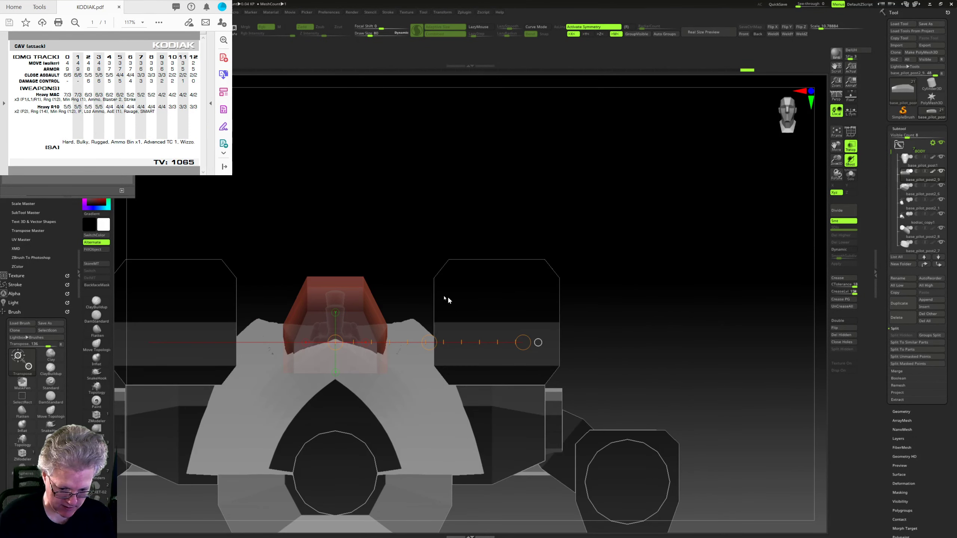
ctrl+click(453, 255)
mouse_move(344, 237)
ctrl+mouse_down()
mouse_move(326, 411)
mouse_move(349, 154)
ctrl+mouse_up()
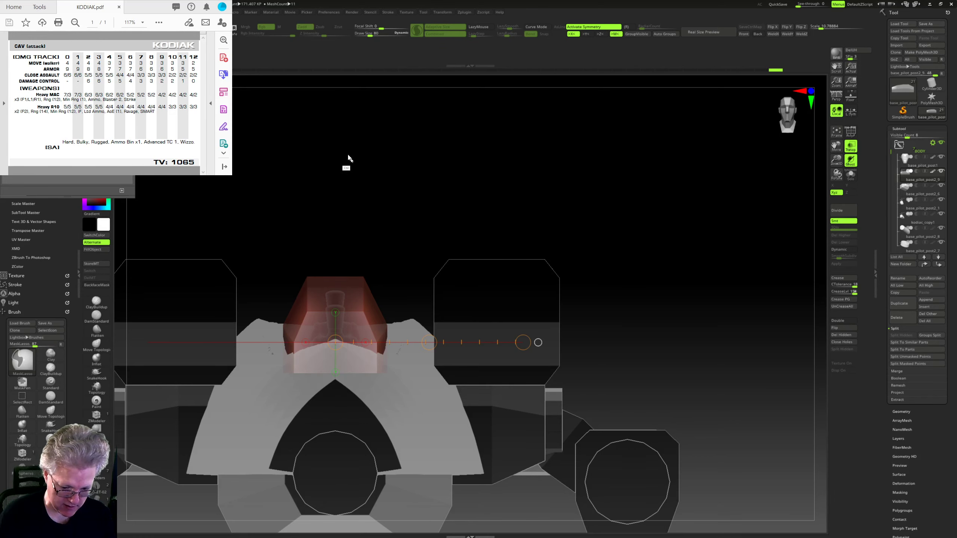
shift+drag(367, 328, 438, 329)
ctrl+right_drag(497, 276, 513, 405)
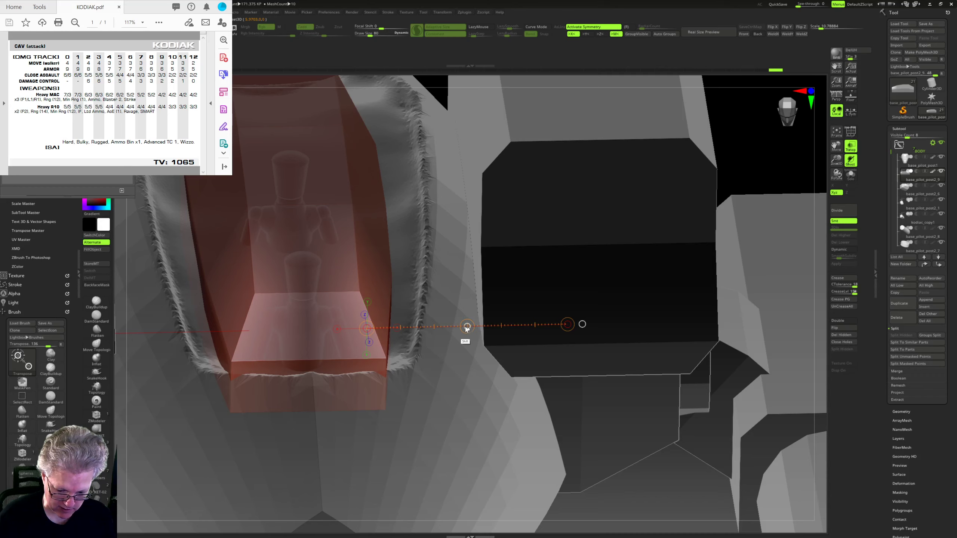
shift+drag(466, 329, 459, 330)
right_drag(549, 385, 516, 383)
ctrl+drag(535, 467, 549, 487)
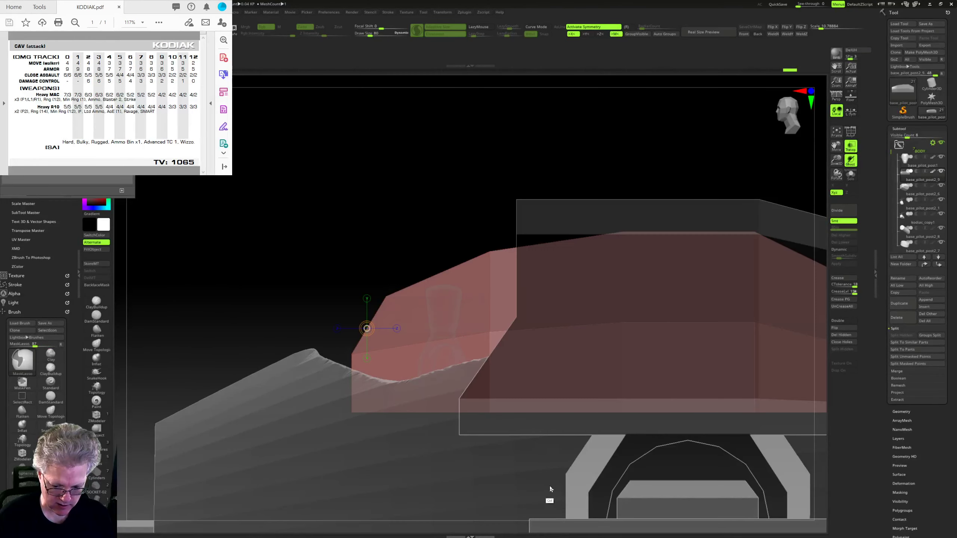
ctrl+right_drag(550, 489, 523, 393)
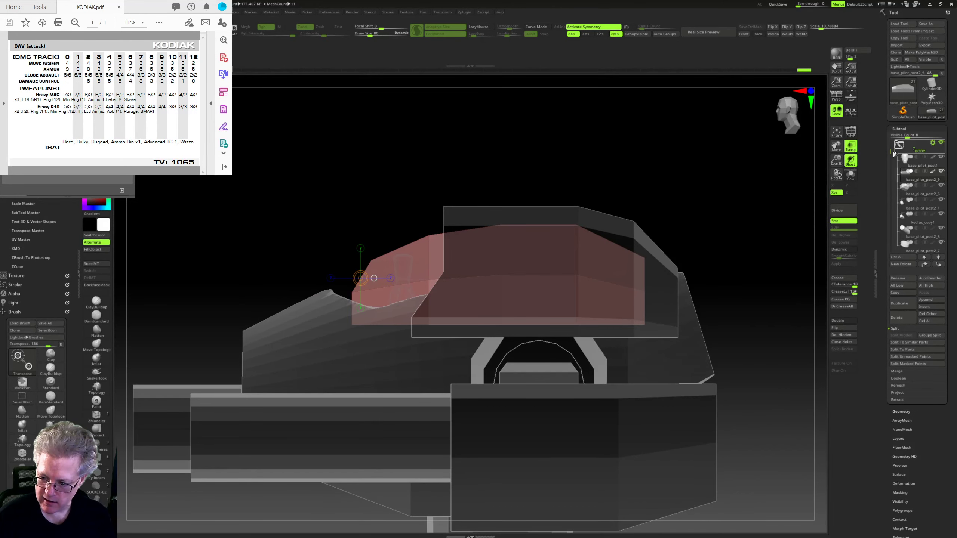
Step: Select the seated pilots subtool, Base_Pilot_Post, and move both figures straight back to sit farther inside the cockpit block
drag(890, 158, 890, 199)
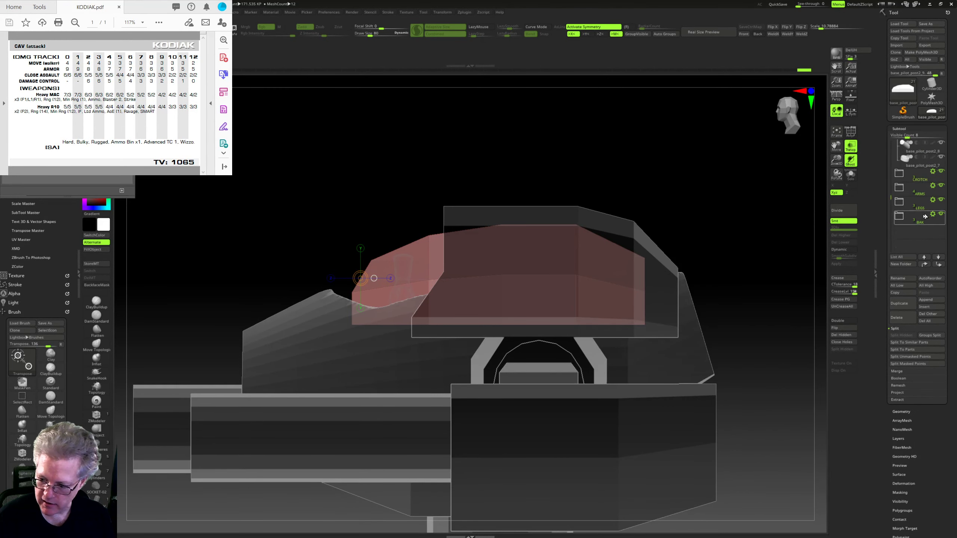
click(913, 241)
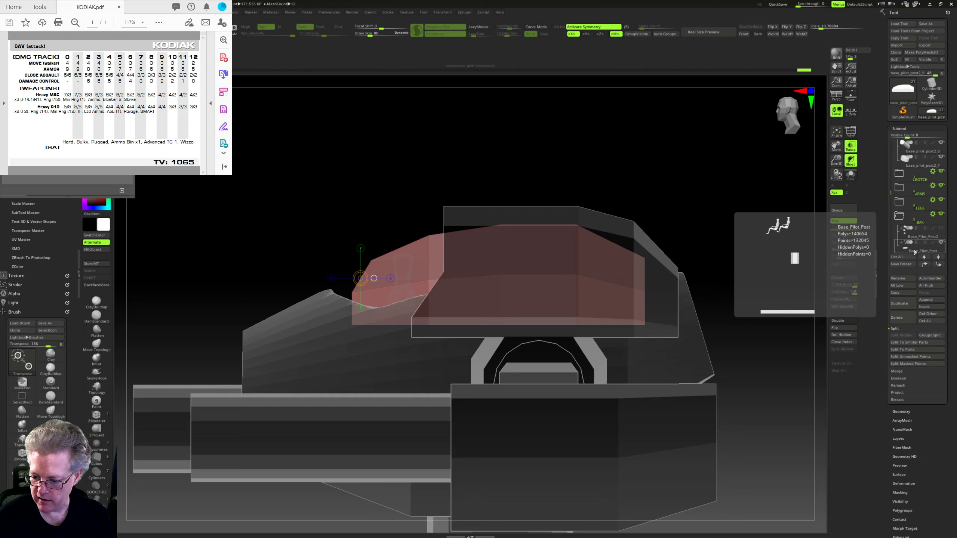
shift+drag(414, 318, 630, 317)
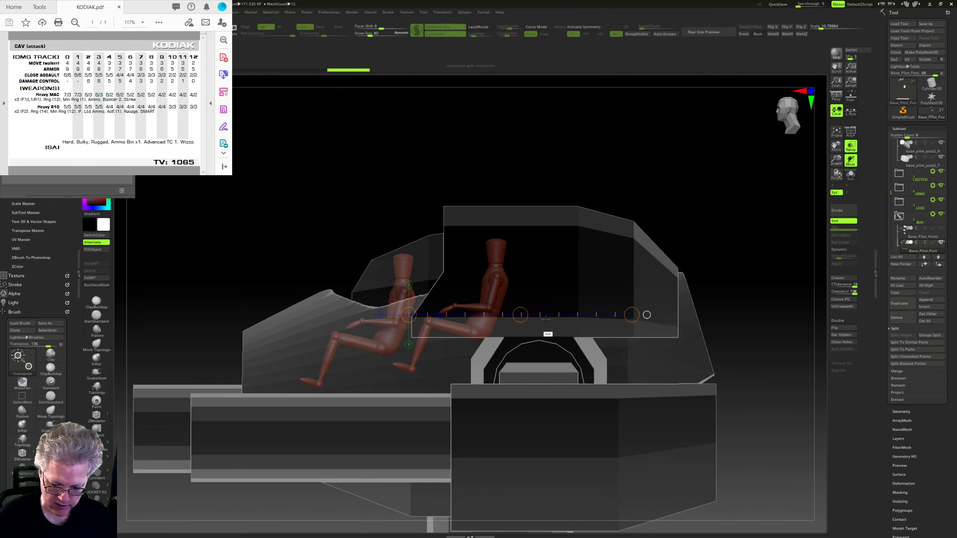
drag(521, 314, 543, 311)
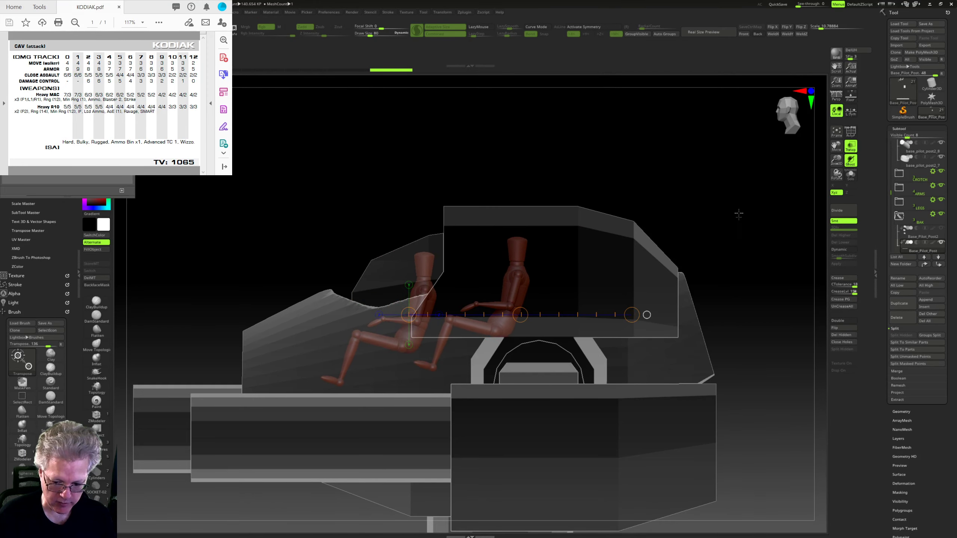
drag(737, 214, 744, 288)
shift+drag(520, 314, 530, 315)
mouse_move(781, 353)
mouse_down()
mouse_move(788, 301)
mouse_move(699, 298)
mouse_move(692, 324)
mouse_move(661, 298)
mouse_up()
Step: Isolate the two seated figures in the pilot subtool by hiding its leftover geometry near the mech's hips
mouse_move(551, 242)
ctrl+mouse_down()
mouse_move(506, 324)
mouse_move(318, 238)
ctrl+mouse_up()
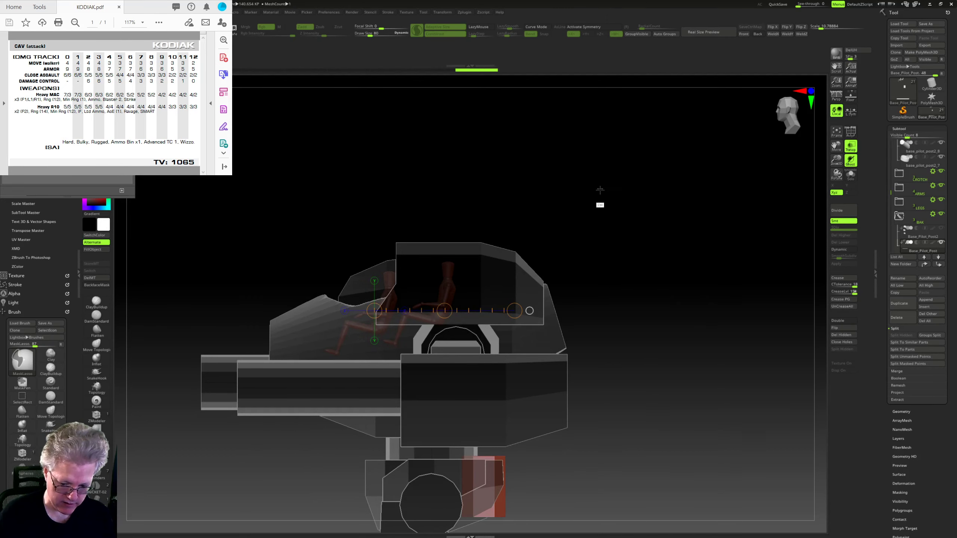
drag(656, 295, 732, 280)
shift+drag(803, 301, 753, 322)
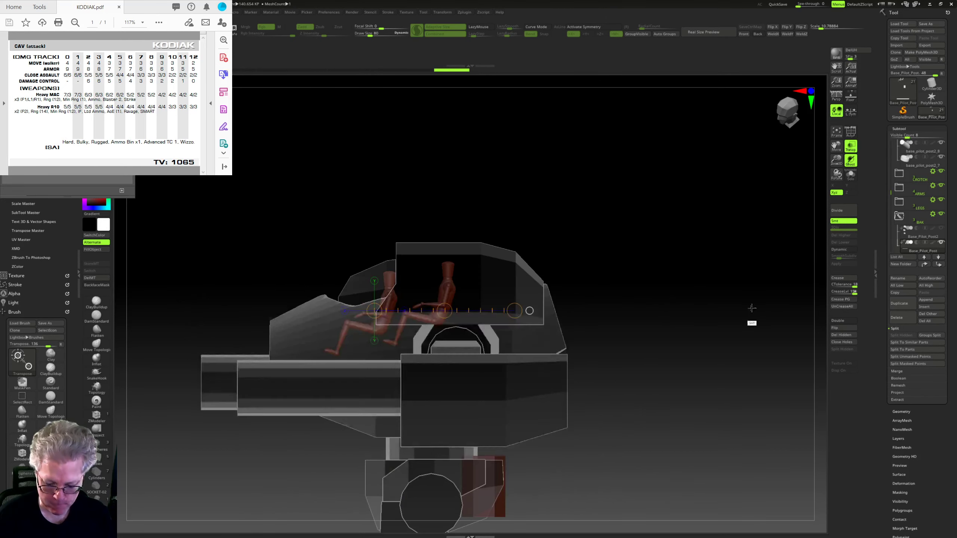
ctrl+shift+drag(573, 236, 245, 411)
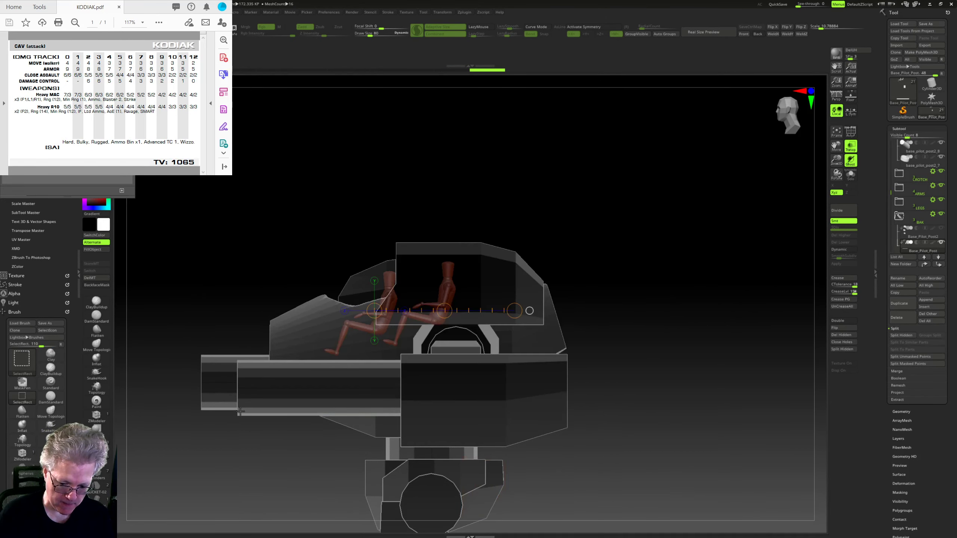
drag(625, 354, 718, 383)
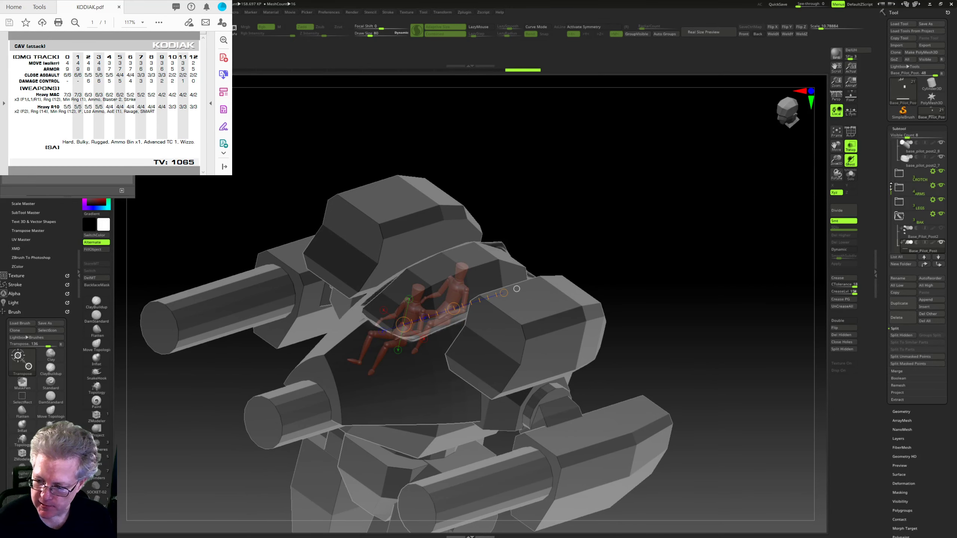
Step: Select the cockpit block in the BODY folder and examine its fit in the recess from above, the front and the side
drag(891, 186, 893, 148)
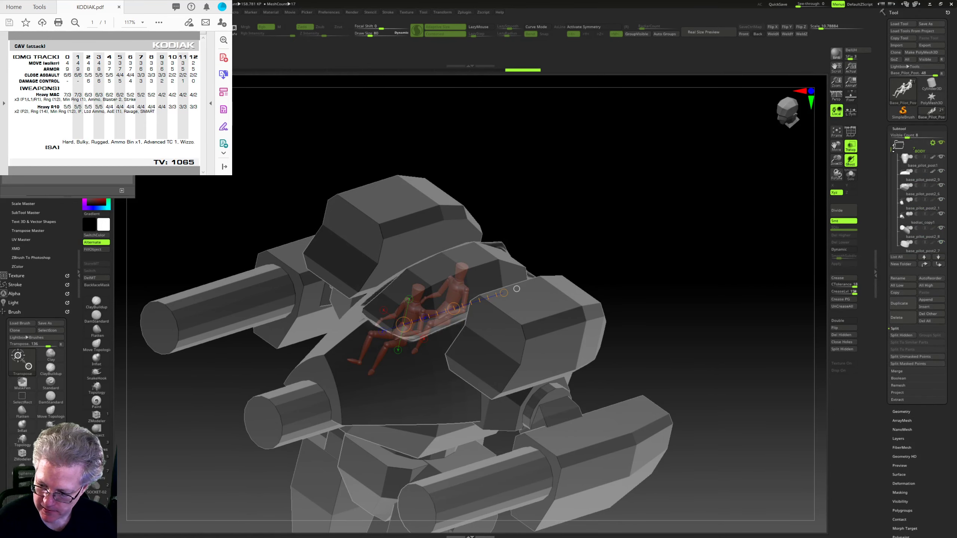
click(926, 182)
drag(704, 312, 654, 301)
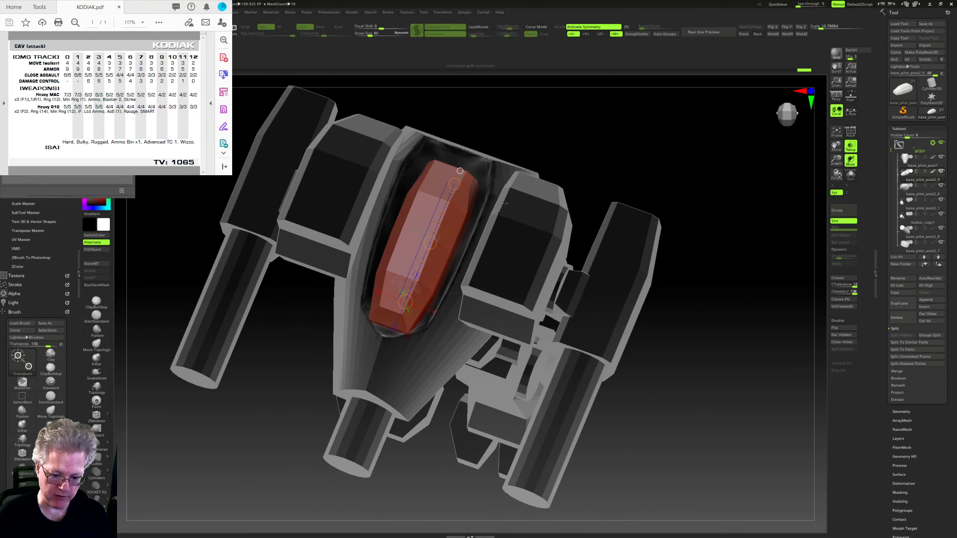
drag(713, 274, 351, 355)
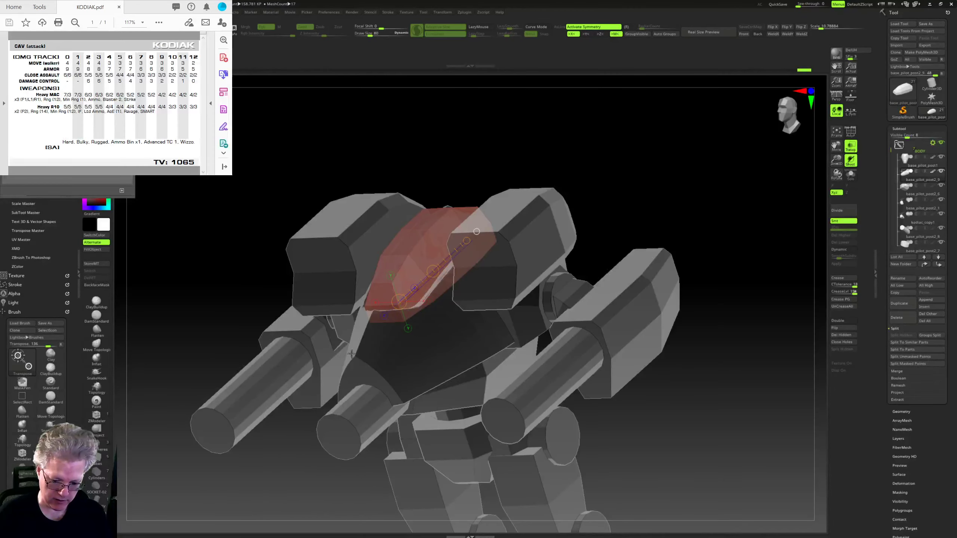
drag(647, 225, 402, 351)
drag(667, 264, 677, 349)
ctrl+right_drag(677, 349, 678, 373)
Step: Select the main body shell, turn off transparency, and return to Draw mode with the full mech displayed solid
click(917, 168)
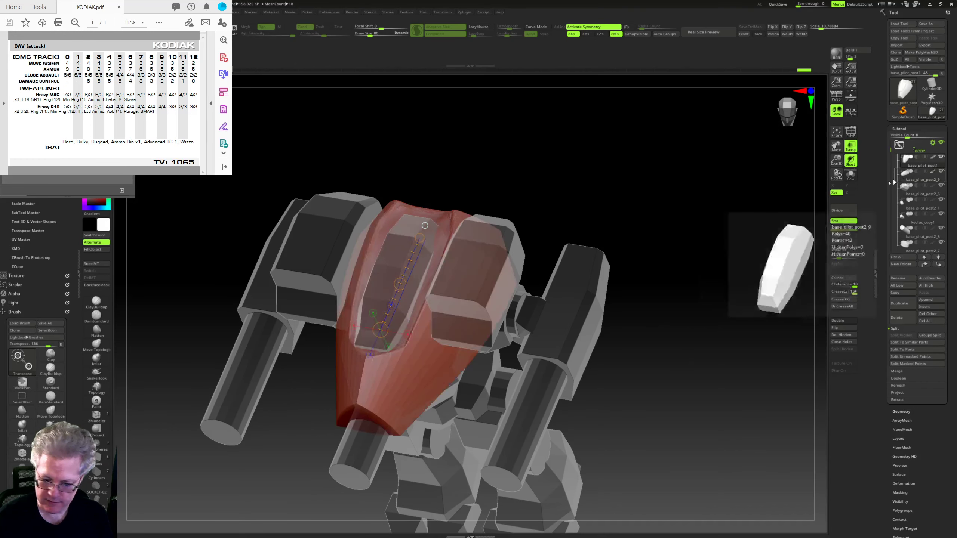
click(851, 146)
drag(720, 332, 634, 351)
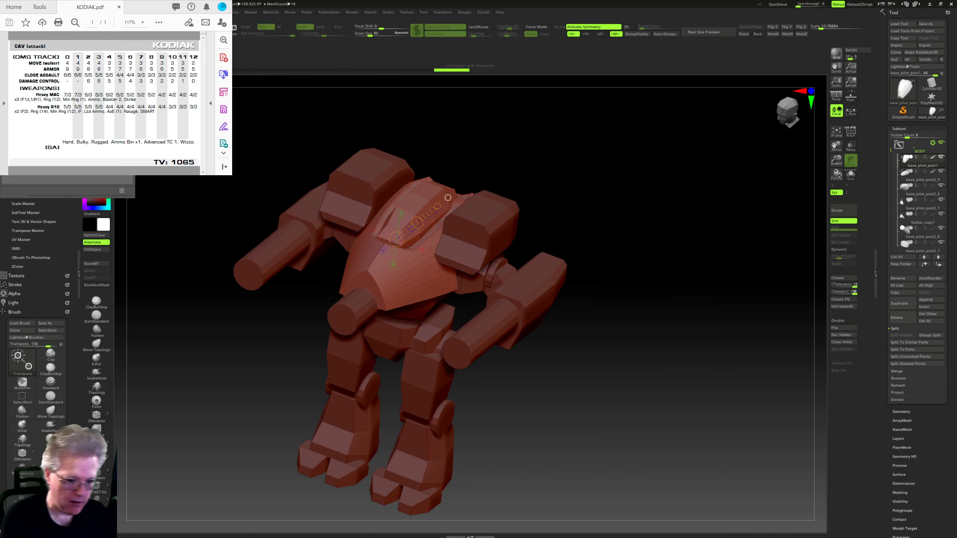
key(q)
drag(697, 348, 675, 373)
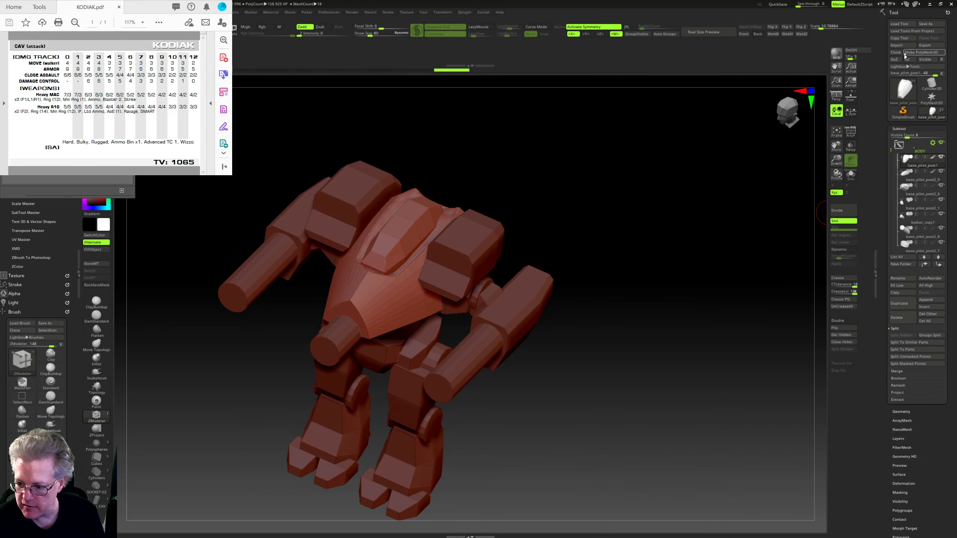
Step: Rename the main body shell's subtool to "Torso-Upper"
click(904, 278)
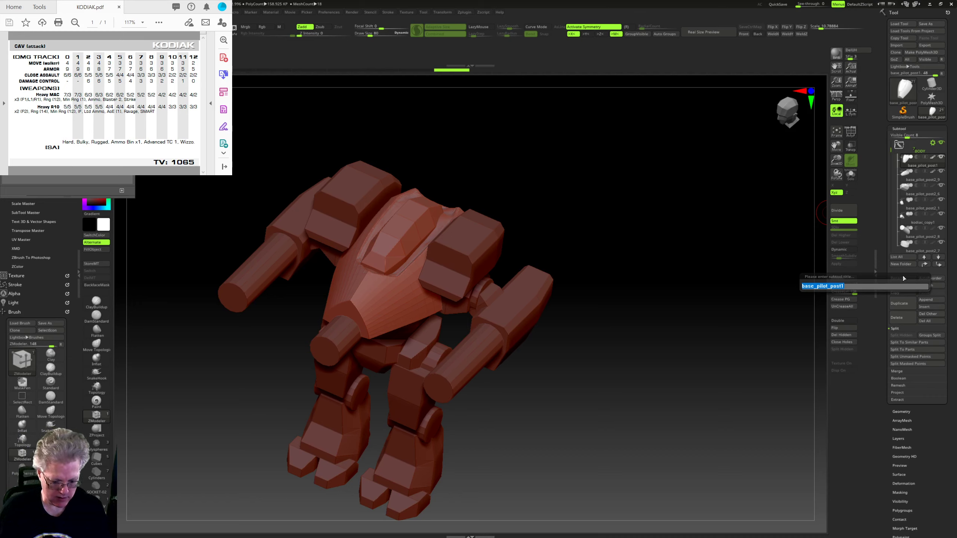
text(Torso)
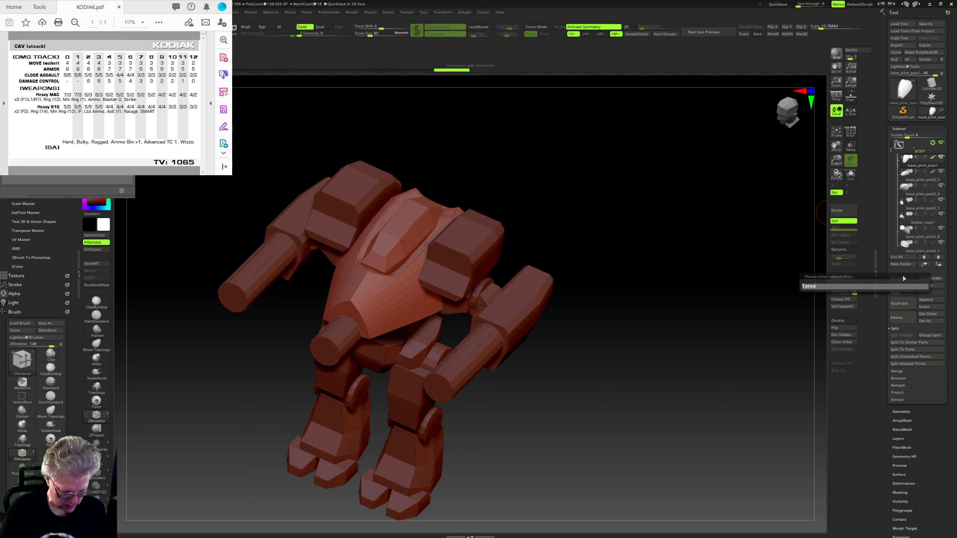
text(-Upper)
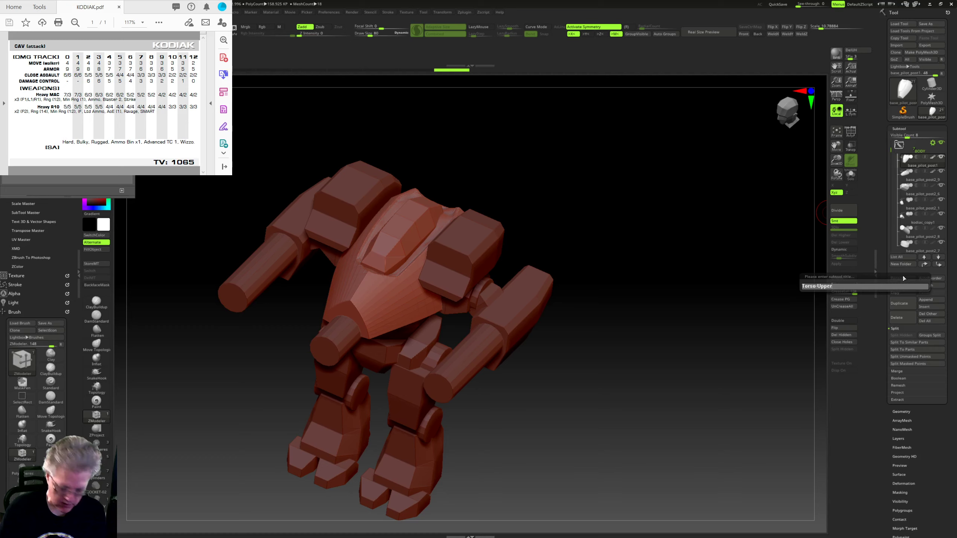
key(Return)
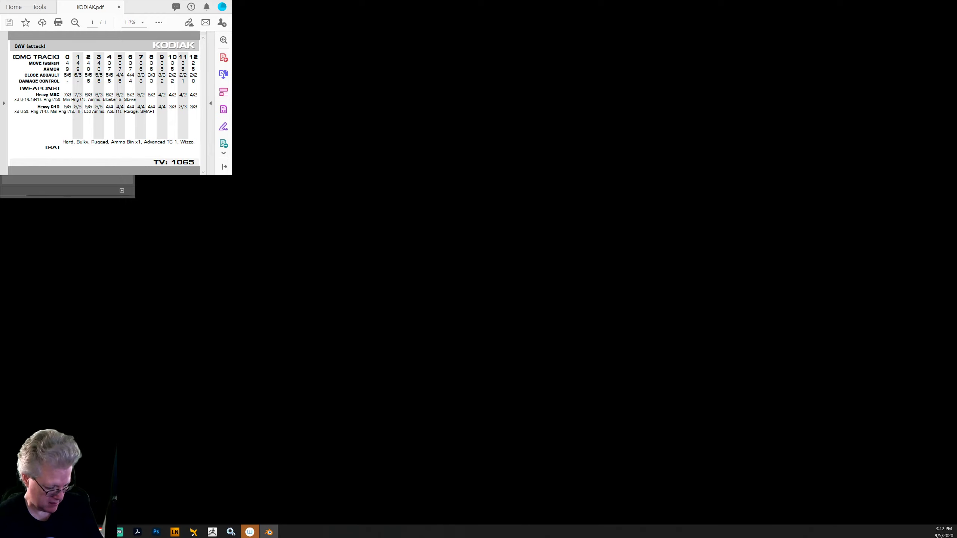
Step: Switch to Blender and import the Torso-Upper model into the empty scene
drag(297, 0, 392, 92)
double_click(381, 91)
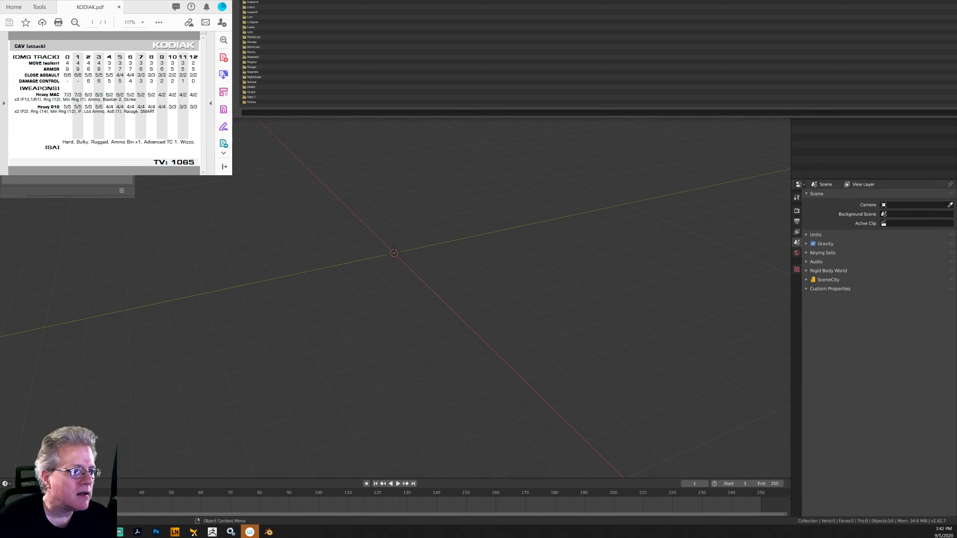
scroll(599, 53, down, 3)
scroll(595, 53, down, 4)
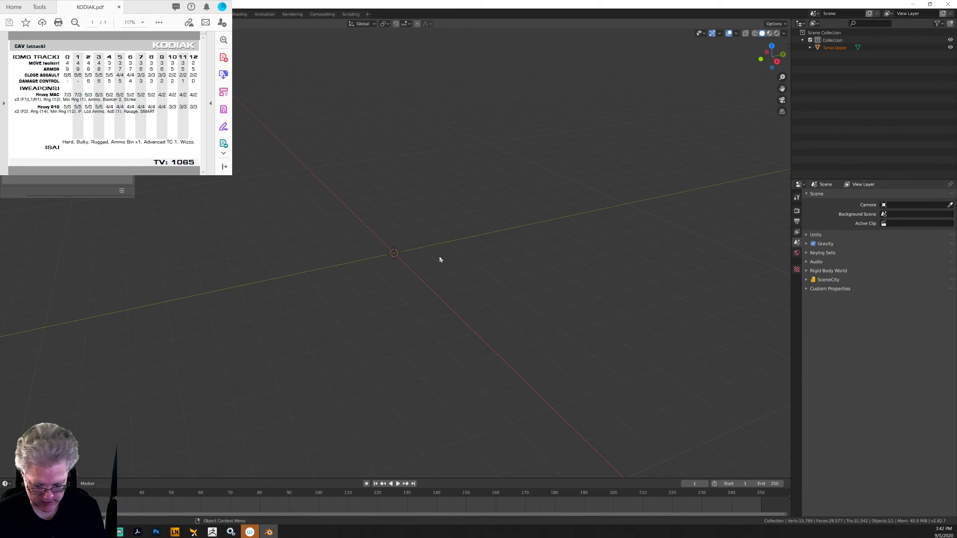
Step: Delete the imported Torso-Upper object from the Blender scene's collection
key(Delete)
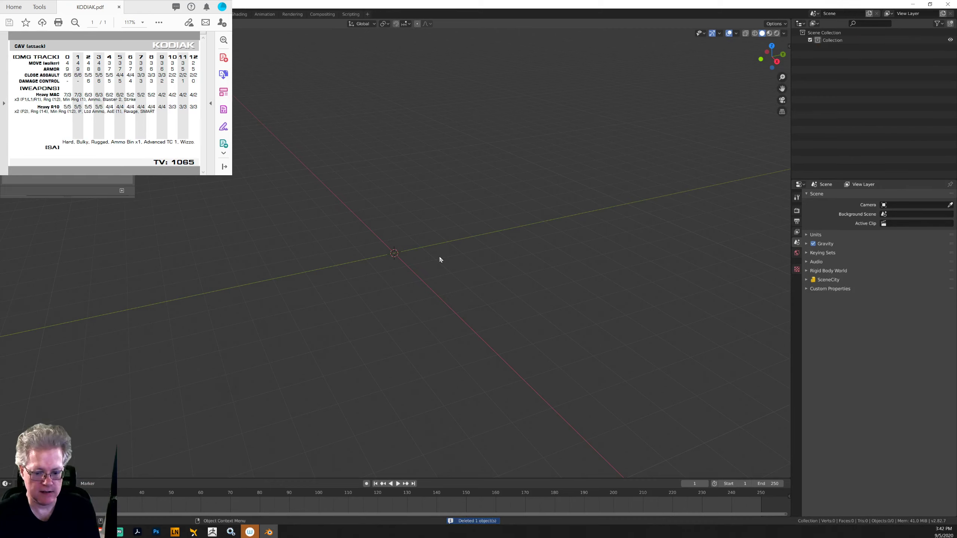
key(Delete)
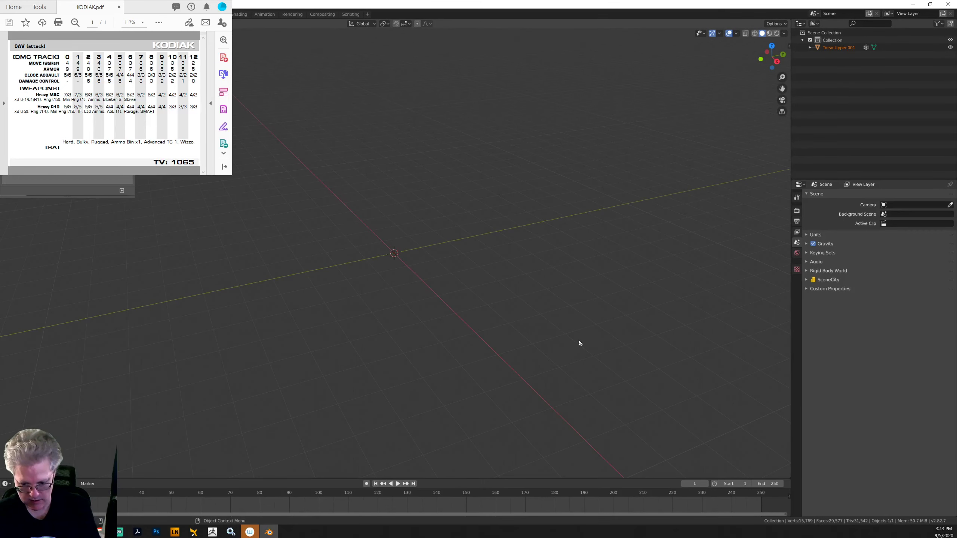
Step: Start a RetopoFlow session on the Torso-Upper model with the Contours tool
middle_drag(579, 341, 578, 343)
scroll(579, 346, down, 6)
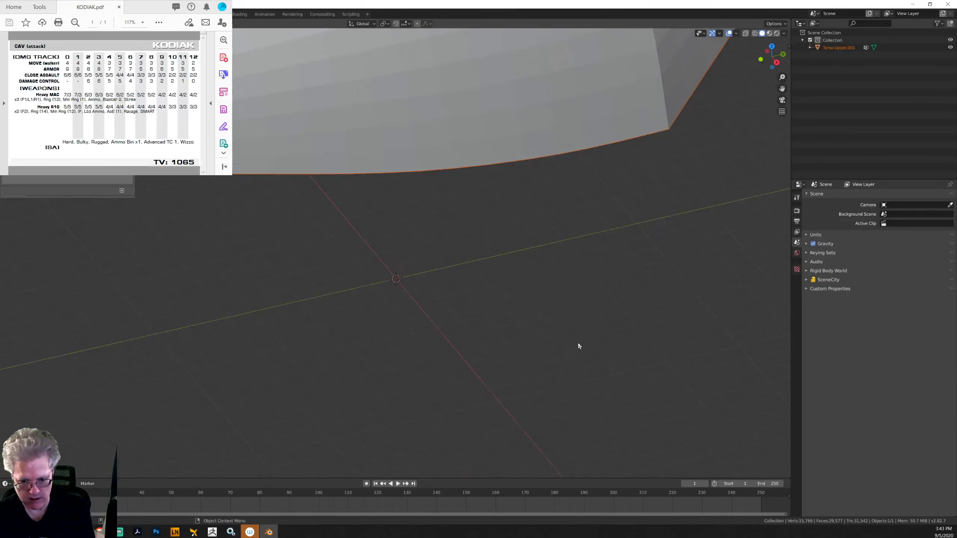
click(423, 299)
middle_drag(417, 371, 440, 387)
click(435, 389)
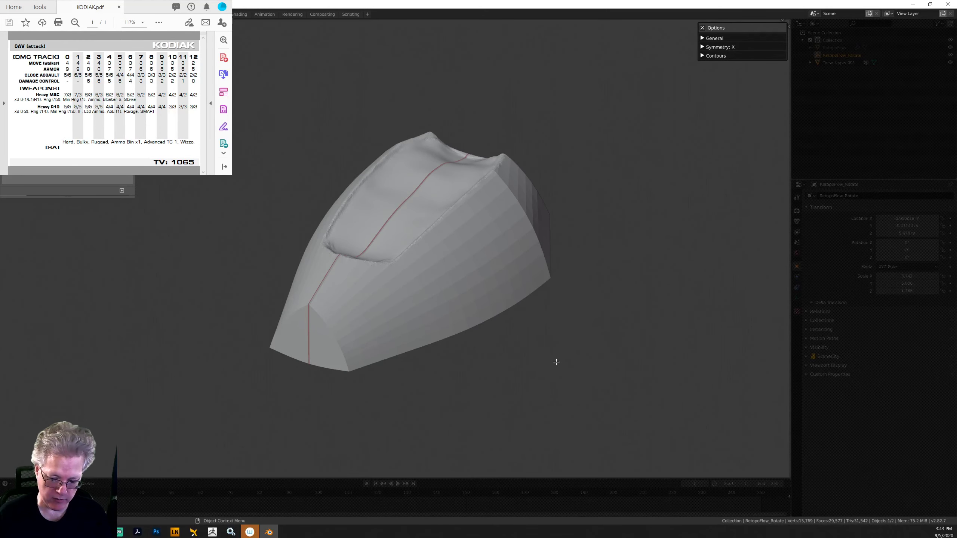
Step: Switch the active RetopoFlow tool to PolyPen
middle_drag(540, 348, 537, 370)
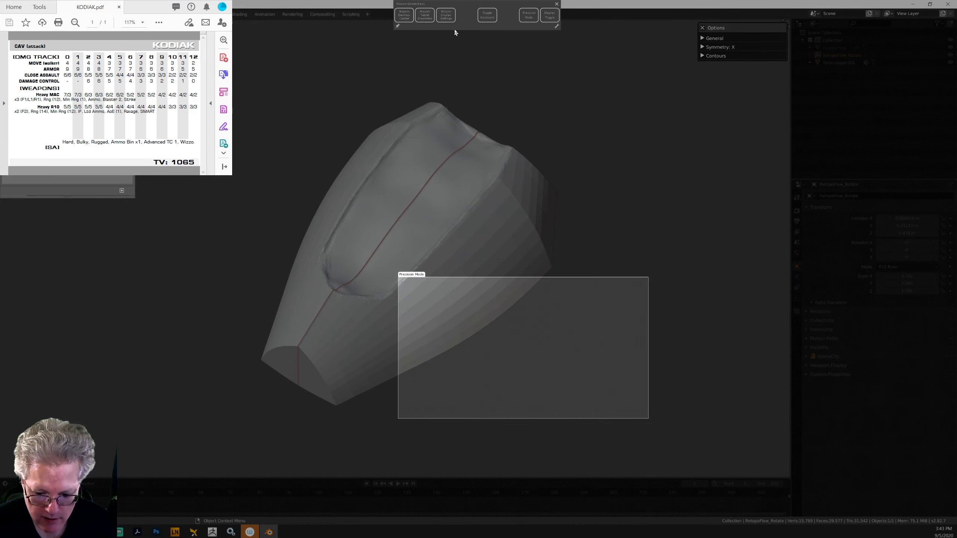
click(529, 15)
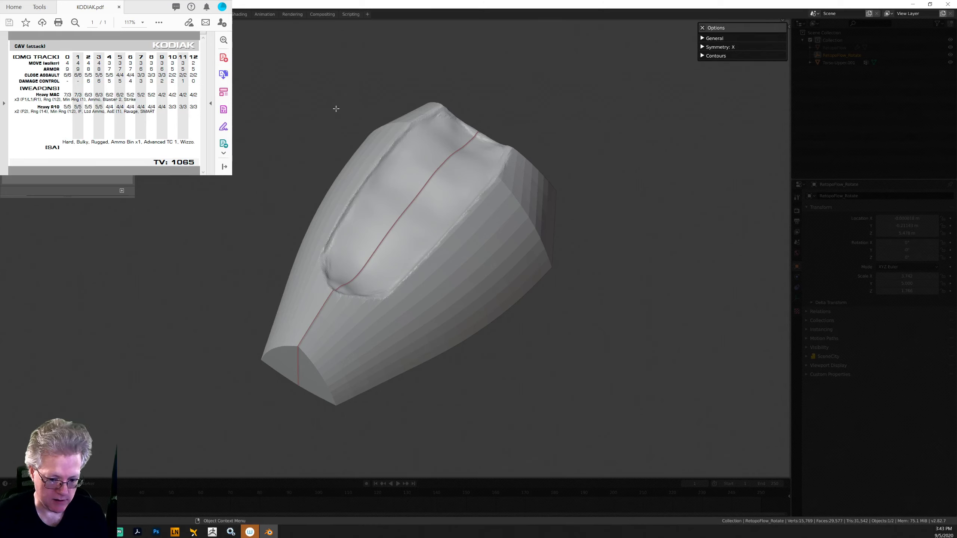
mouse_move(336, 109)
middle_down()
mouse_move(344, 113)
mouse_move(340, 100)
middle_up()
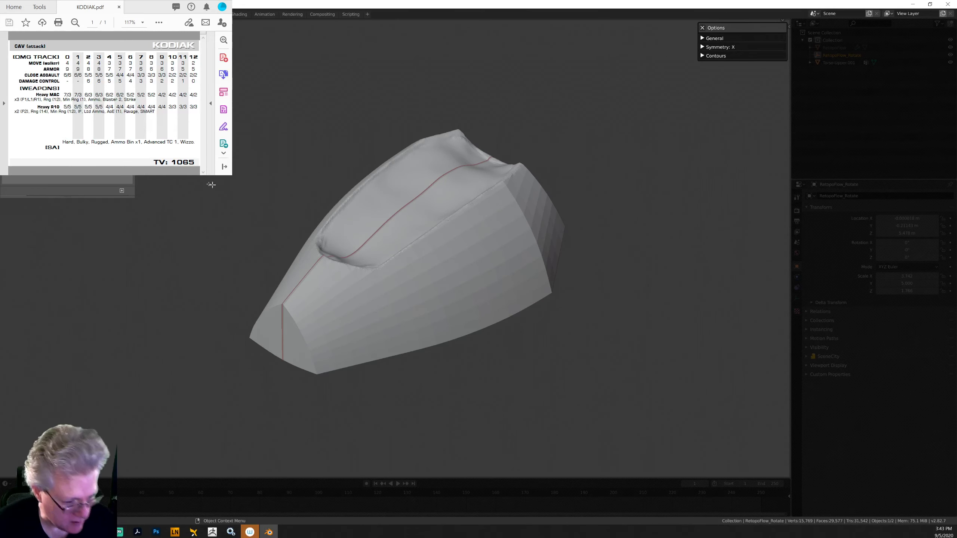
middle_drag(186, 175, 187, 171)
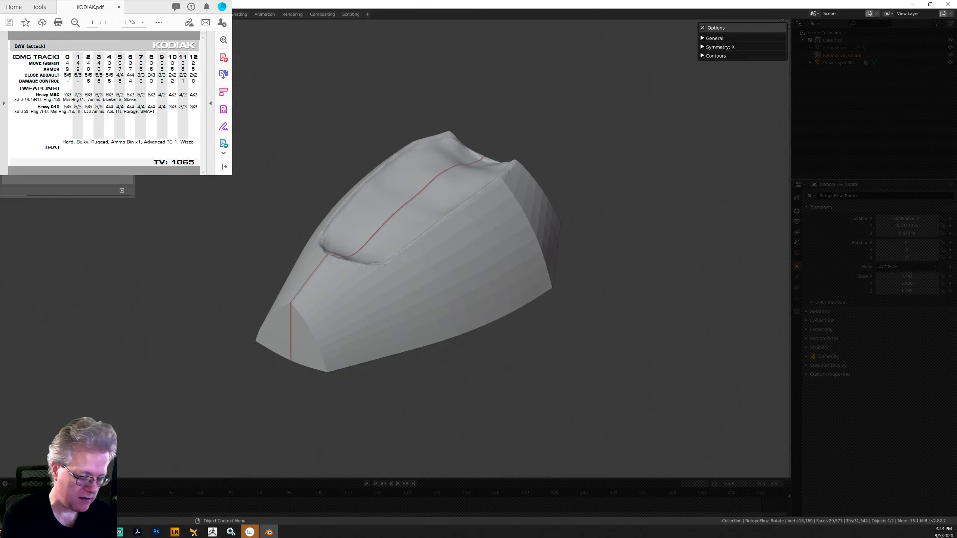
key(5)
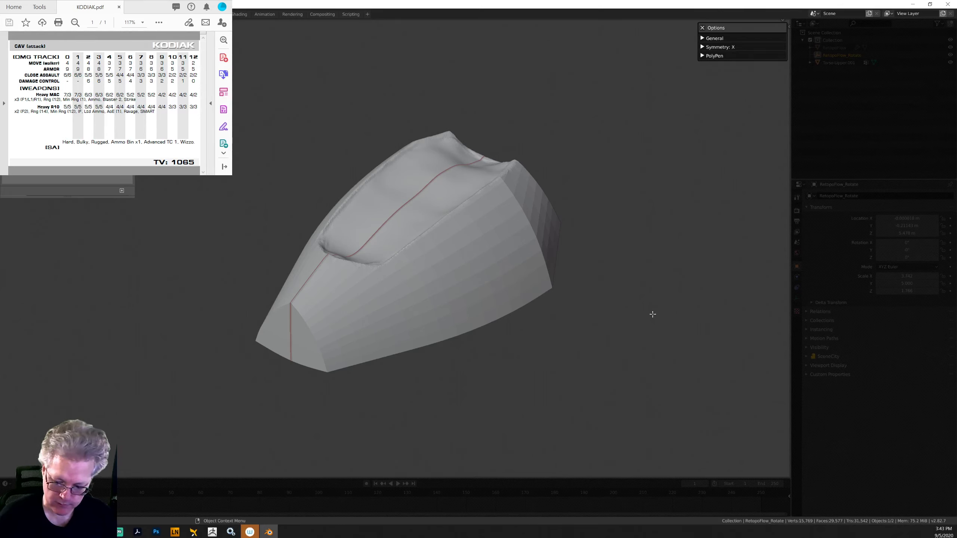
Step: Build a mirrored strip of PolyPen faces from the nose's upper edge to the cockpit rim's front and down the side
middle_drag(597, 310, 598, 284)
scroll(600, 295, up, 3)
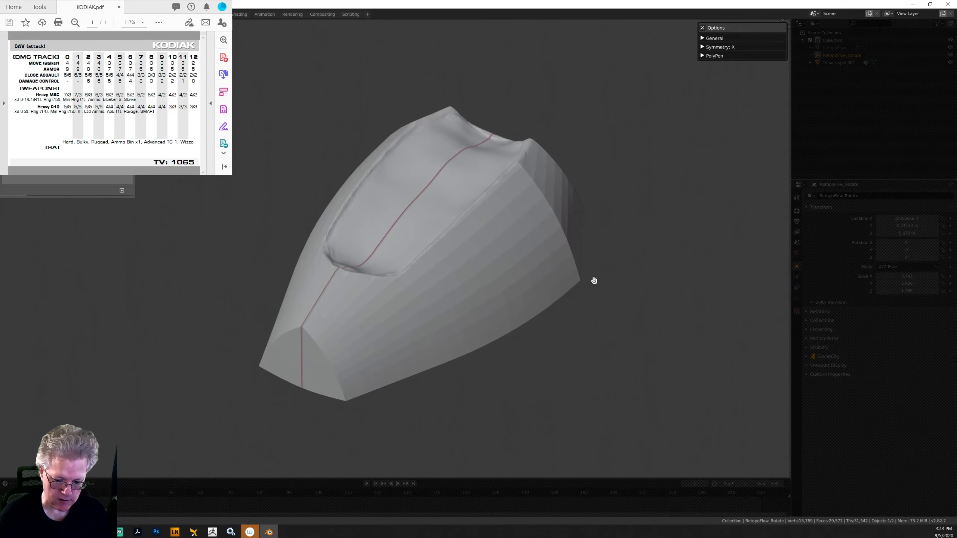
middle_drag(609, 347, 618, 352)
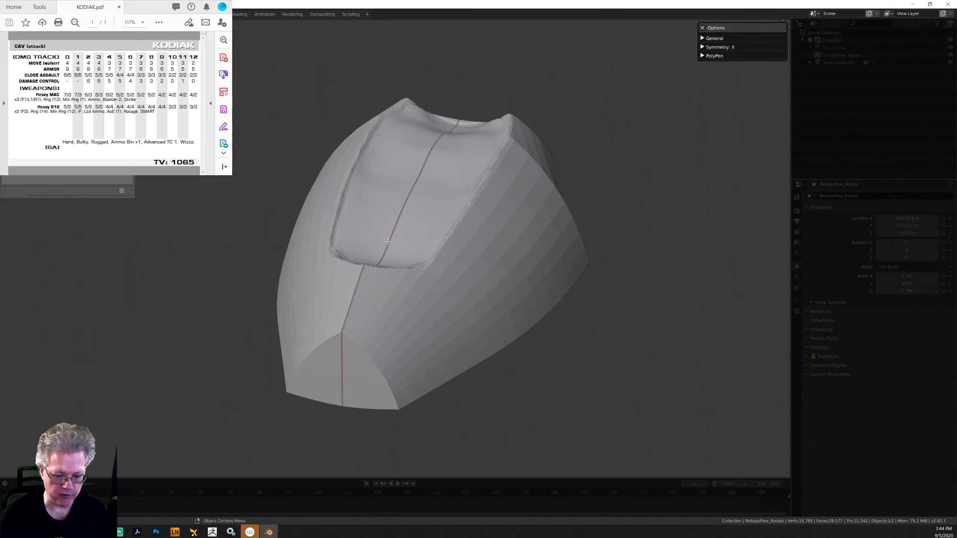
middle_drag(600, 357, 586, 348)
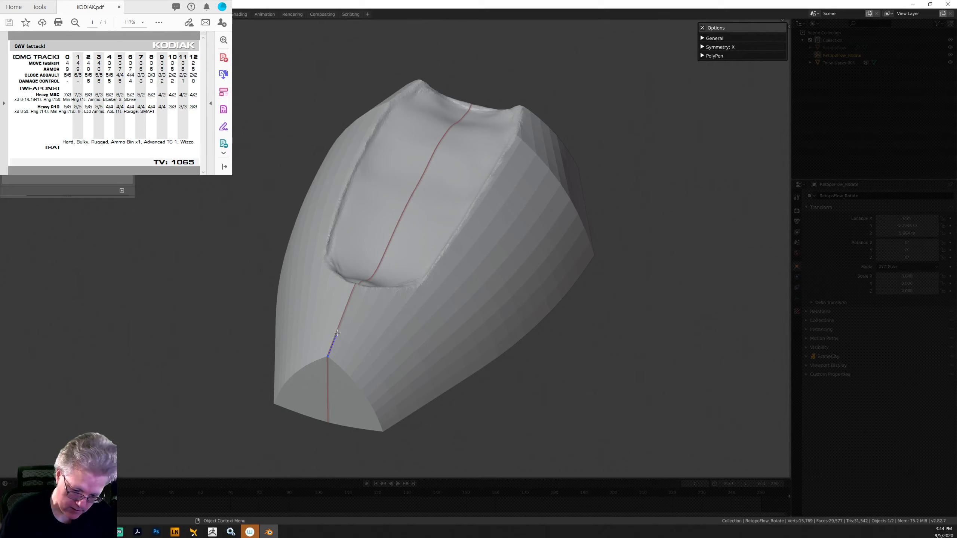
click(354, 284)
click(419, 288)
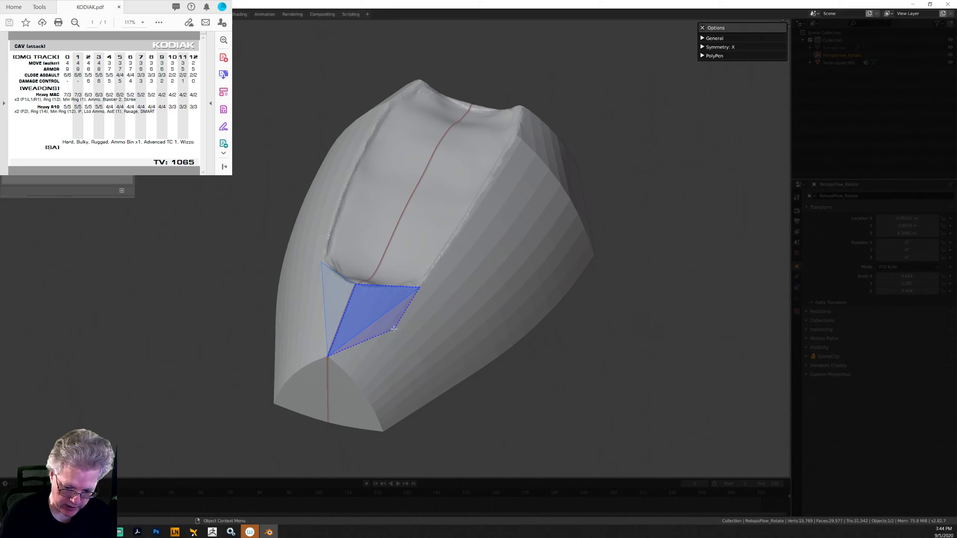
click(349, 376)
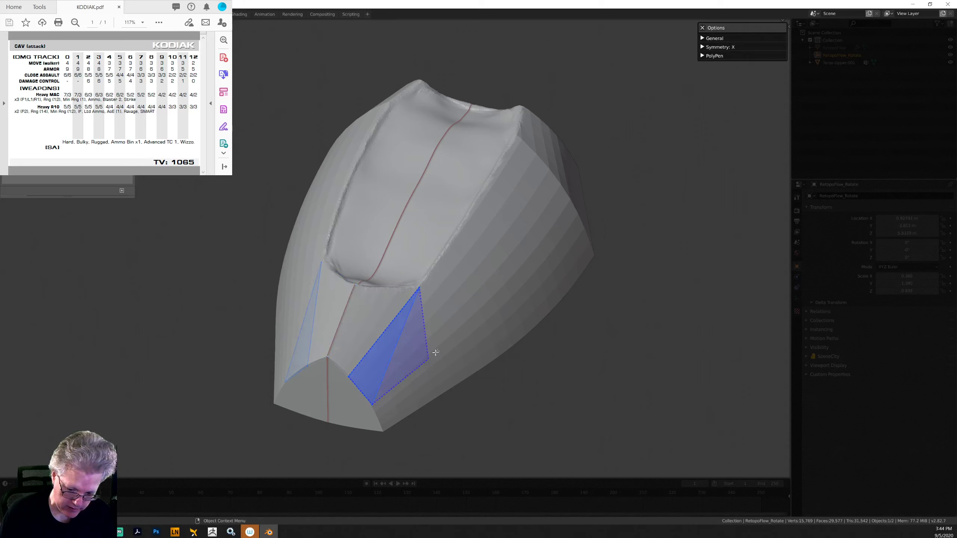
click(449, 341)
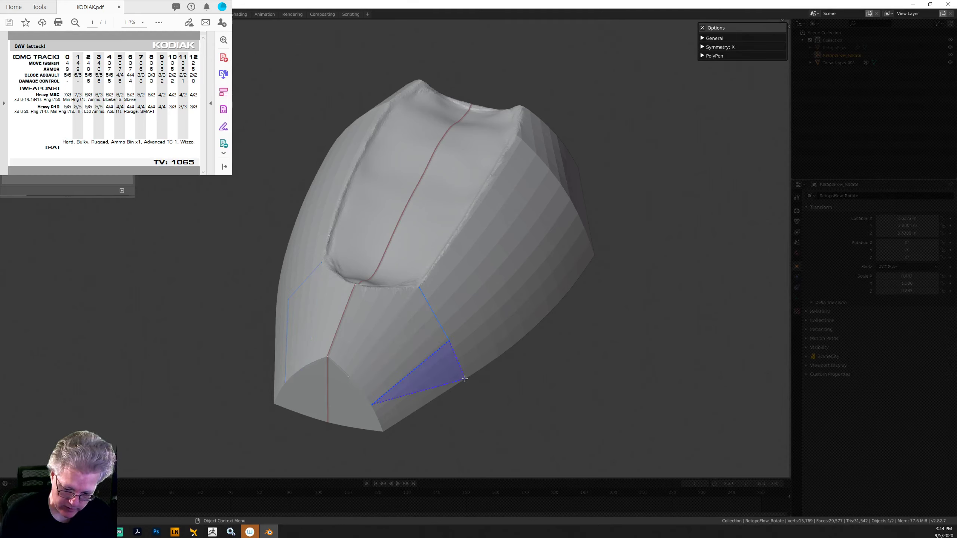
click(465, 378)
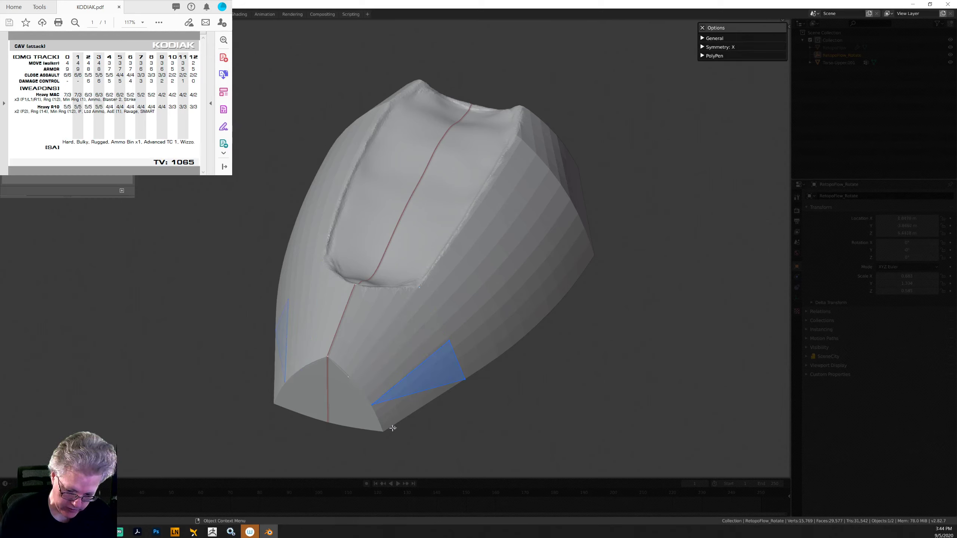
Step: Undo the last misplaced geometry and close the nose strip with a face reaching the lower nose corner
middle_drag(393, 429, 421, 384)
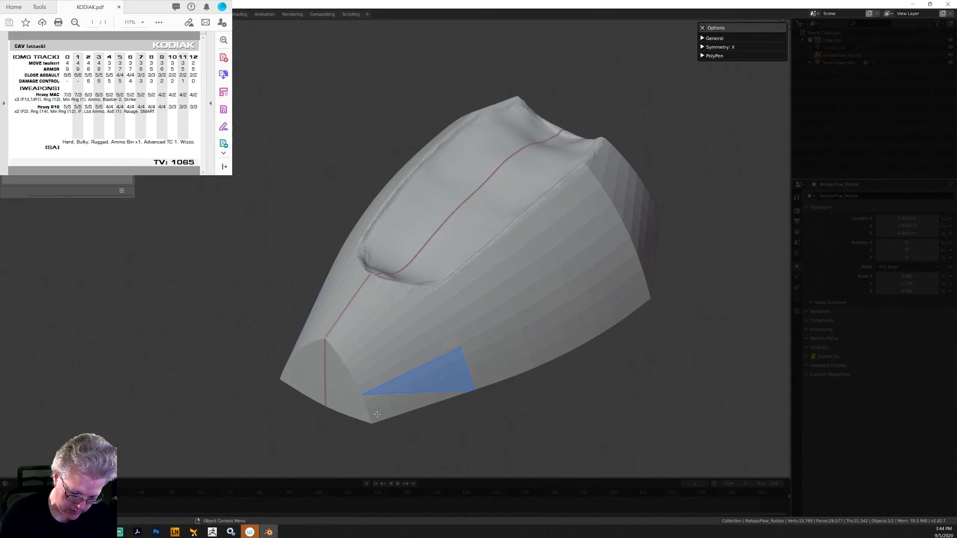
middle_drag(394, 430, 412, 393)
key(ctrl+z)
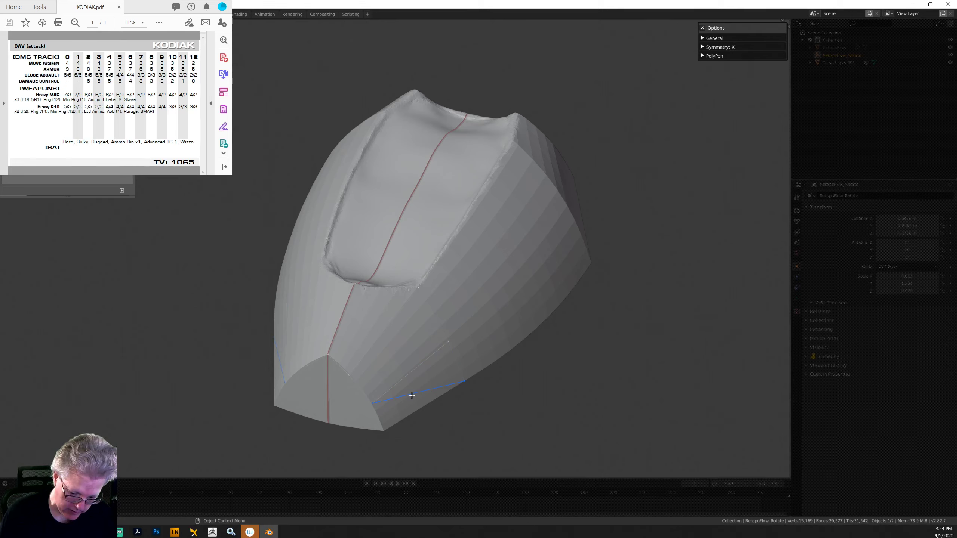
key(ctrl+z)
drag(396, 414, 385, 430)
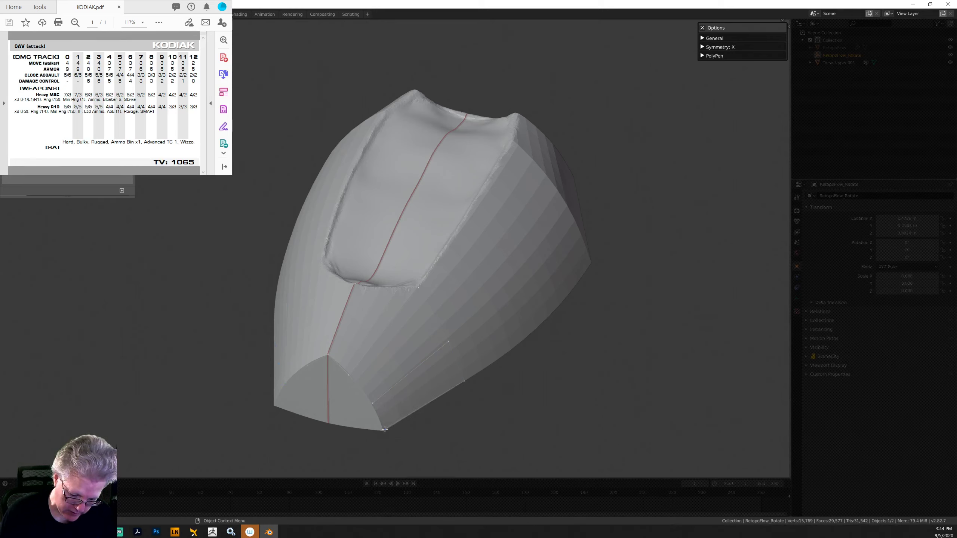
mouse_move(409, 400)
mouse_down()
mouse_move(376, 342)
mouse_move(391, 351)
mouse_up()
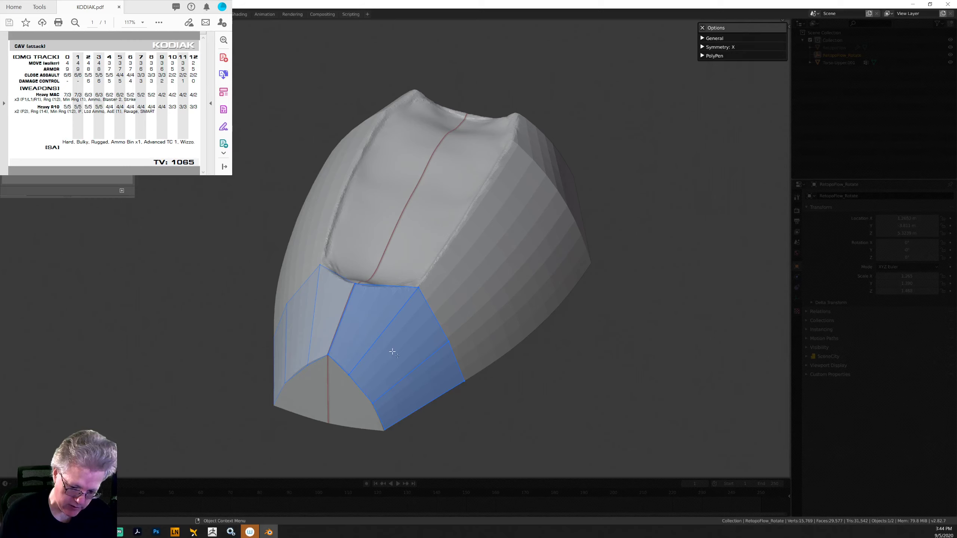
Step: Extend the PolyPen mesh with an upper row of side quads along the cockpit rim towards the rear edge
middle_drag(508, 401, 487, 397)
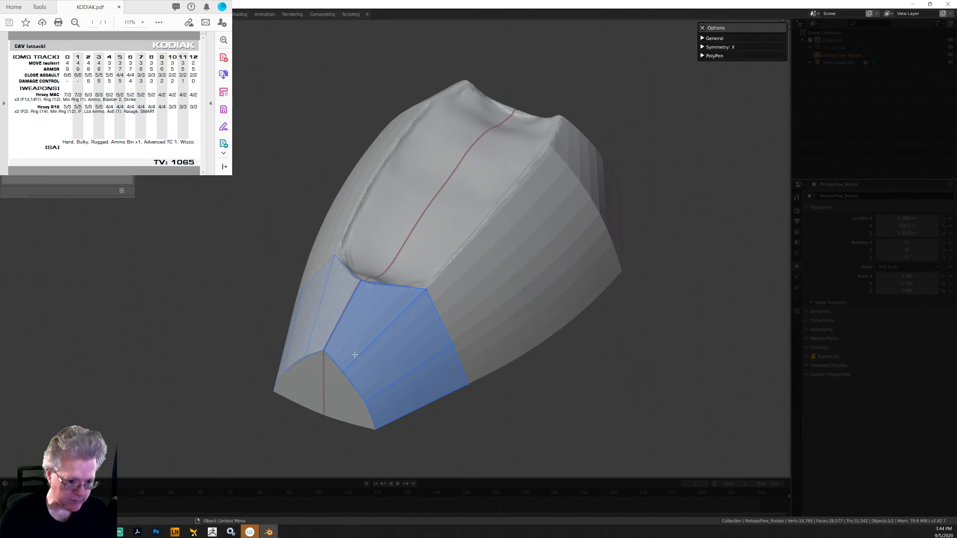
middle_drag(534, 387, 500, 360)
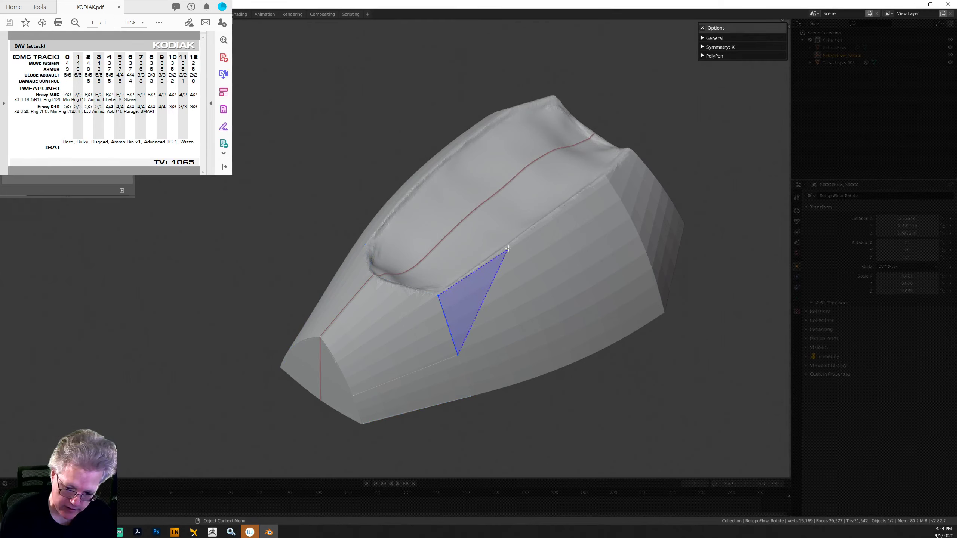
click(518, 240)
click(543, 314)
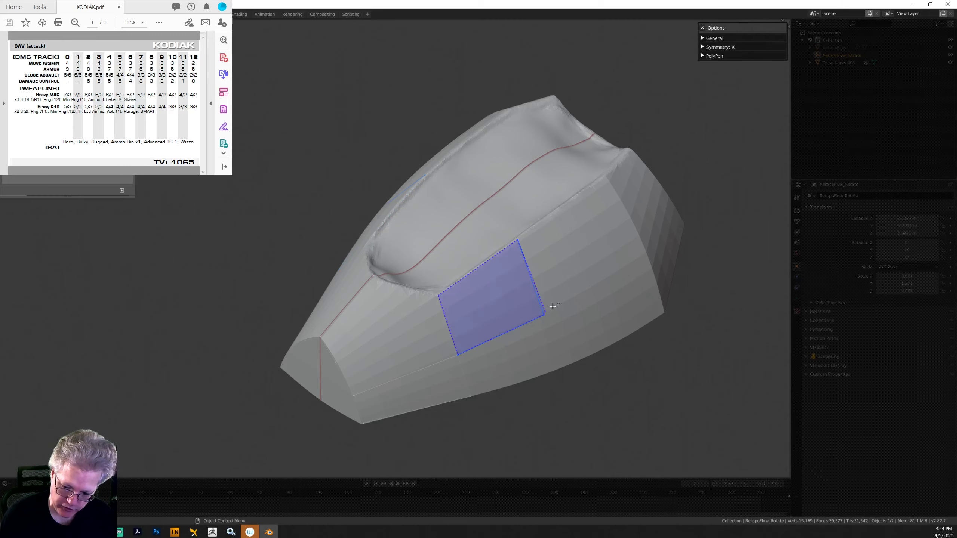
ctrl+click(577, 196)
ctrl+click(606, 175)
key(ctrl+z)
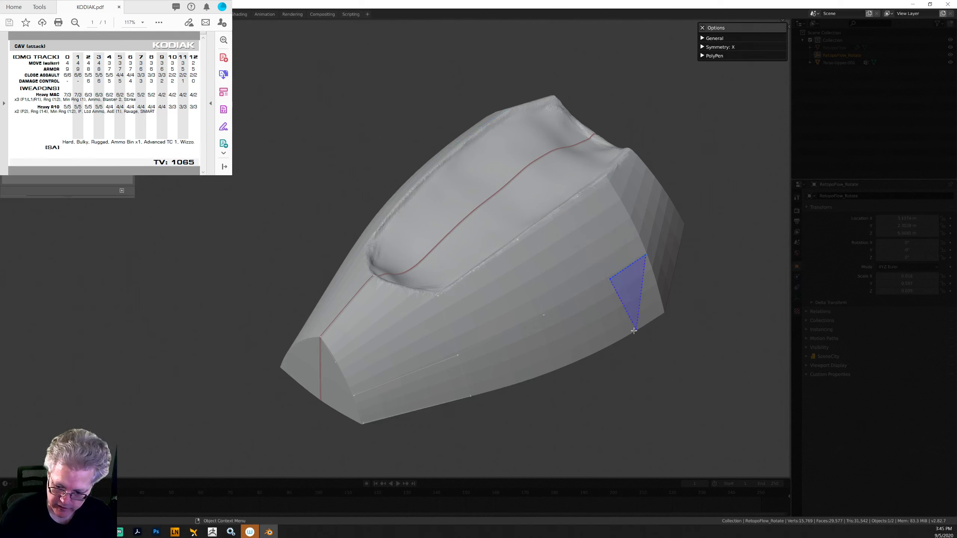
Step: Add a lower row of side quads from the rear bottom corner forward to the nose strip, and select the connected faces
click(659, 309)
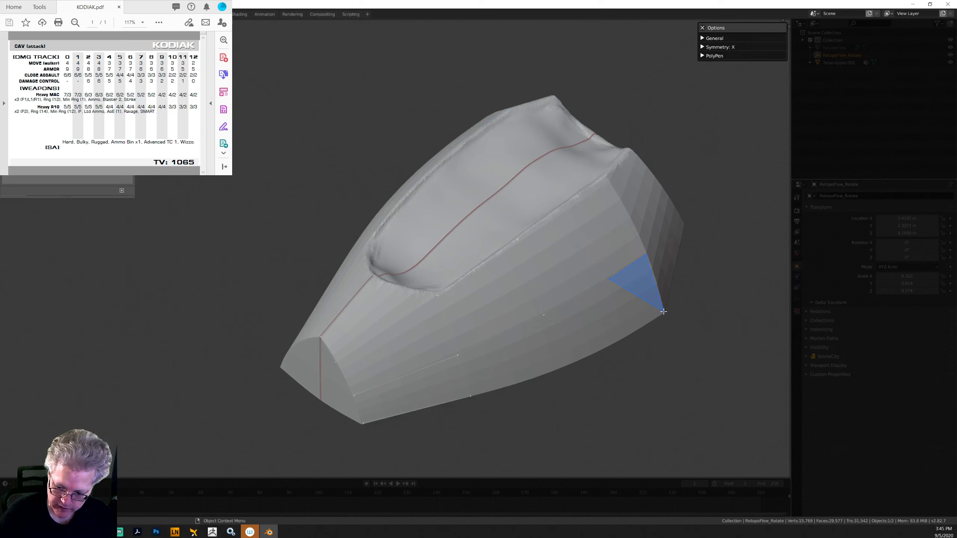
click(625, 334)
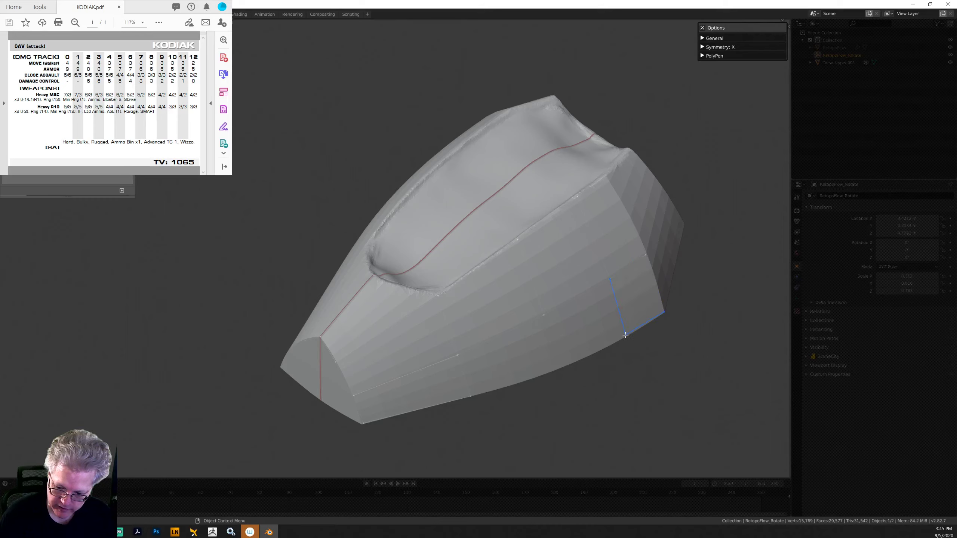
click(560, 368)
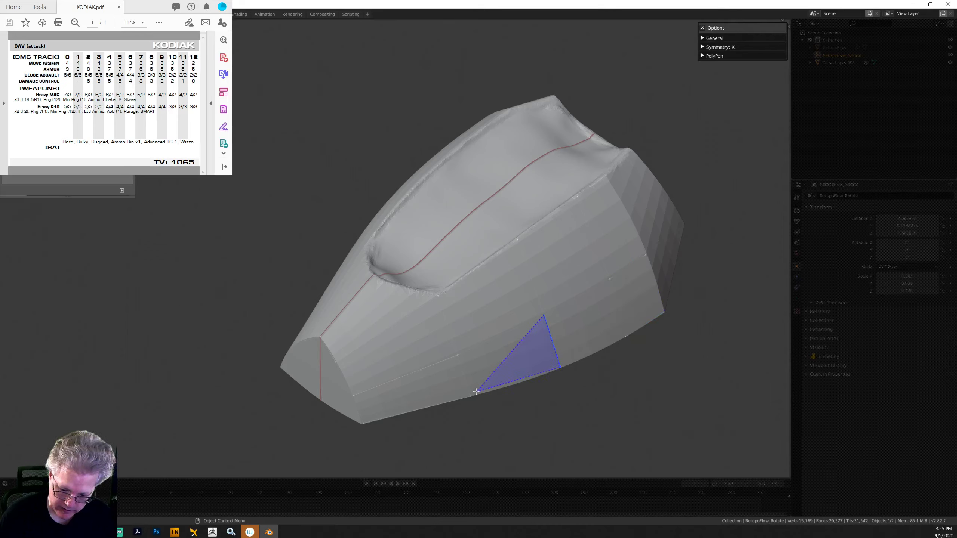
middle_drag(522, 412, 429, 406)
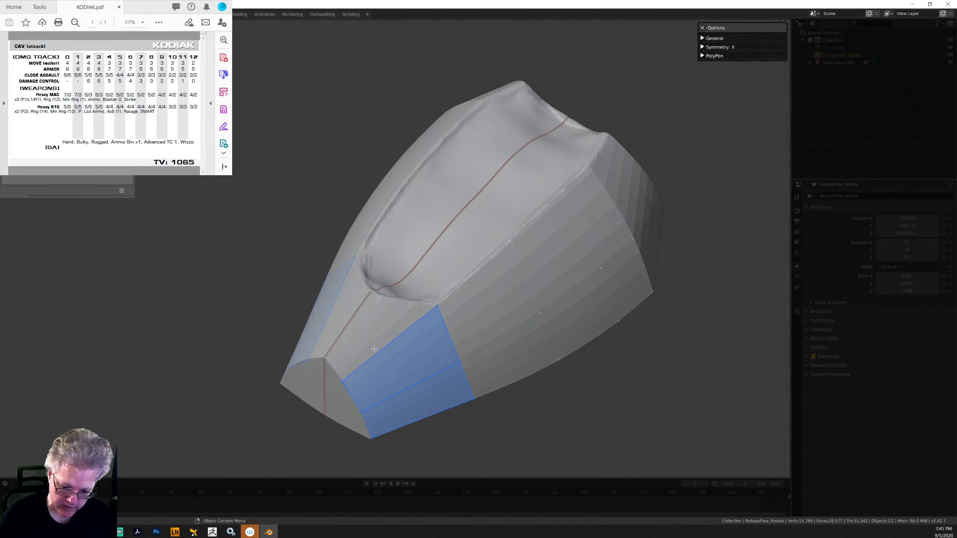
click(601, 270)
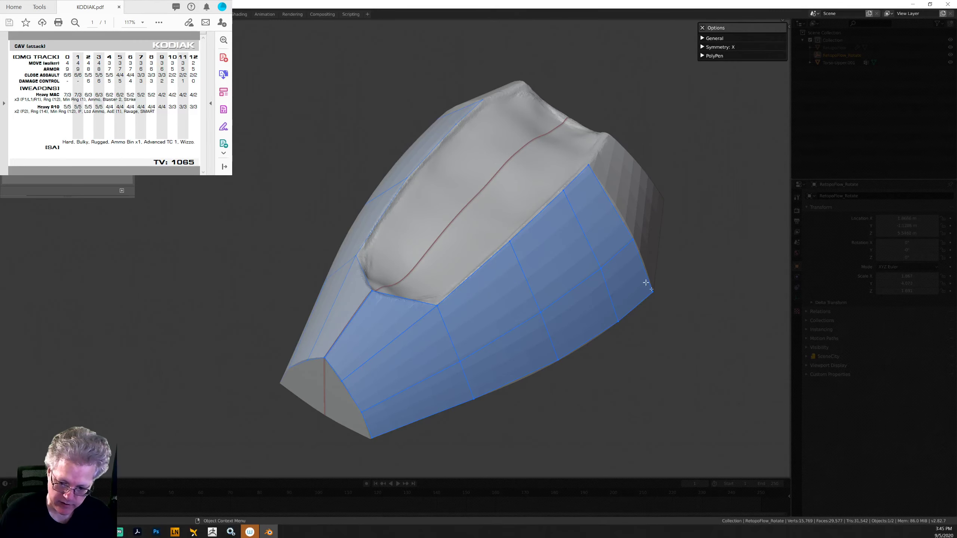
Step: Cover the narrow rear side panel with an upper and a lower quad joined to the side mesh
middle_drag(646, 282, 529, 357)
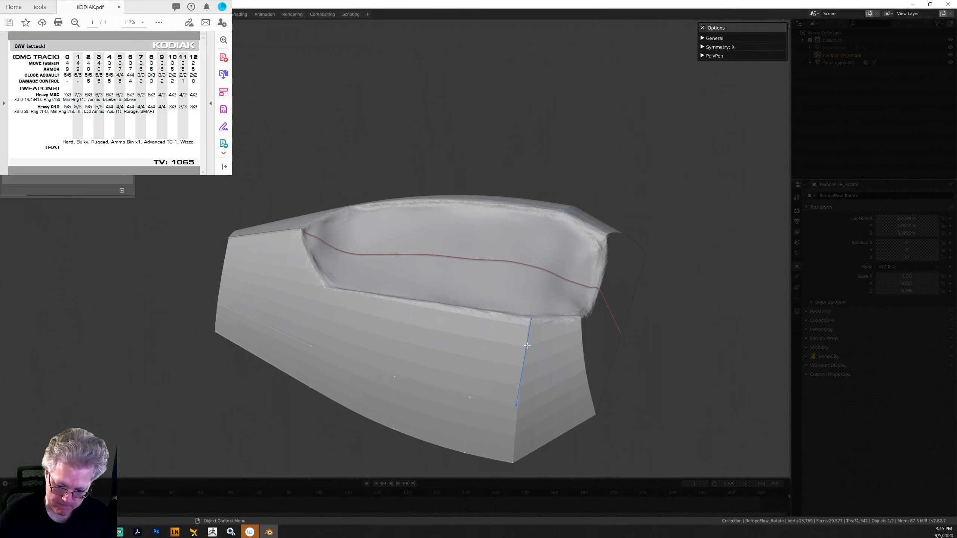
click(580, 320)
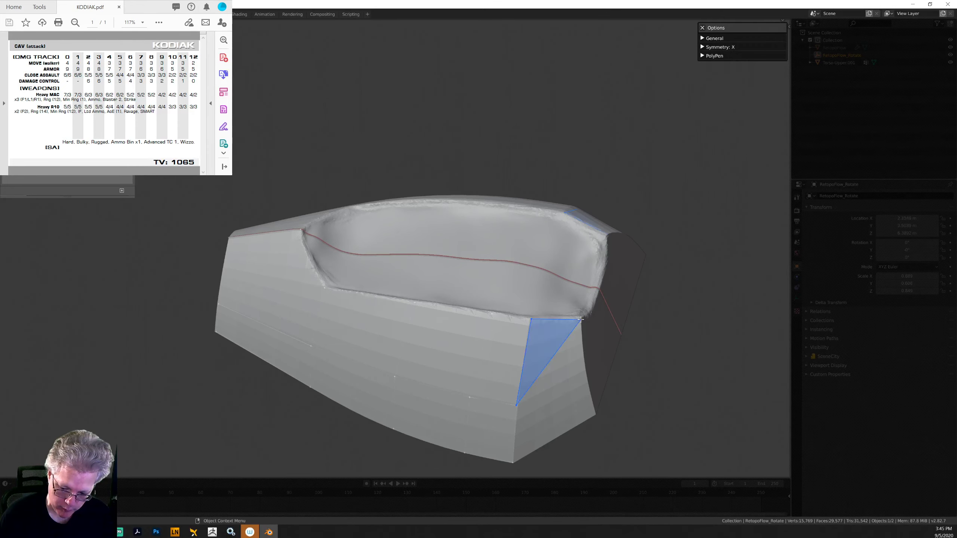
ctrl+click(584, 372)
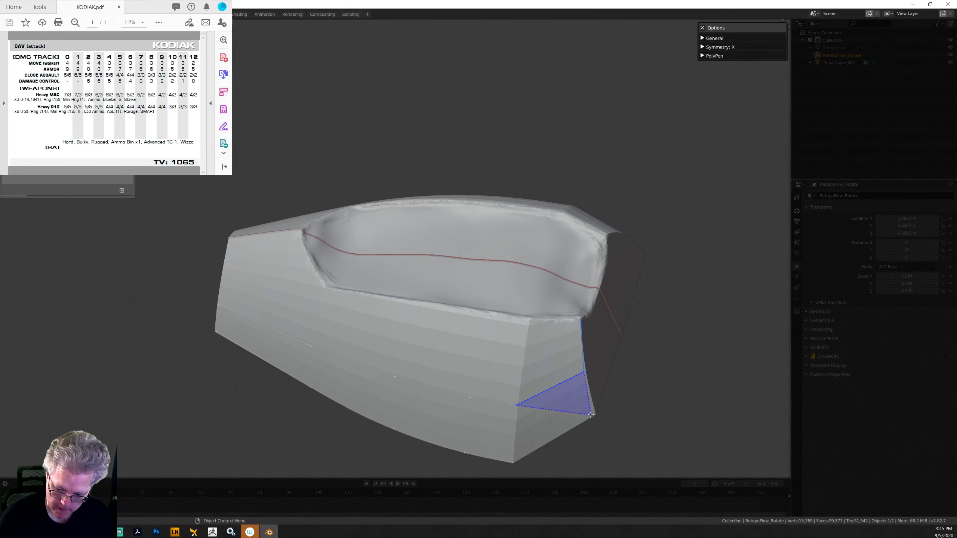
ctrl+click(596, 414)
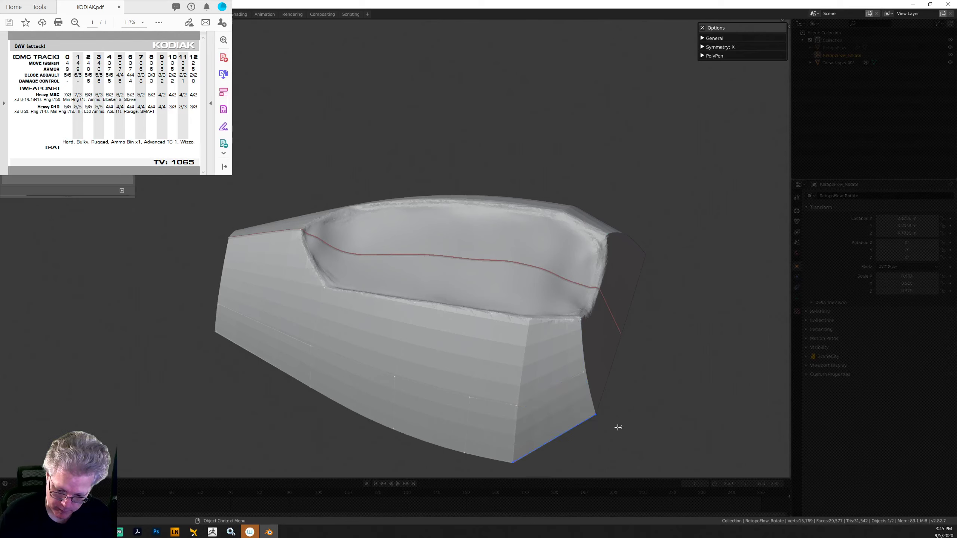
middle_drag(620, 427, 686, 410)
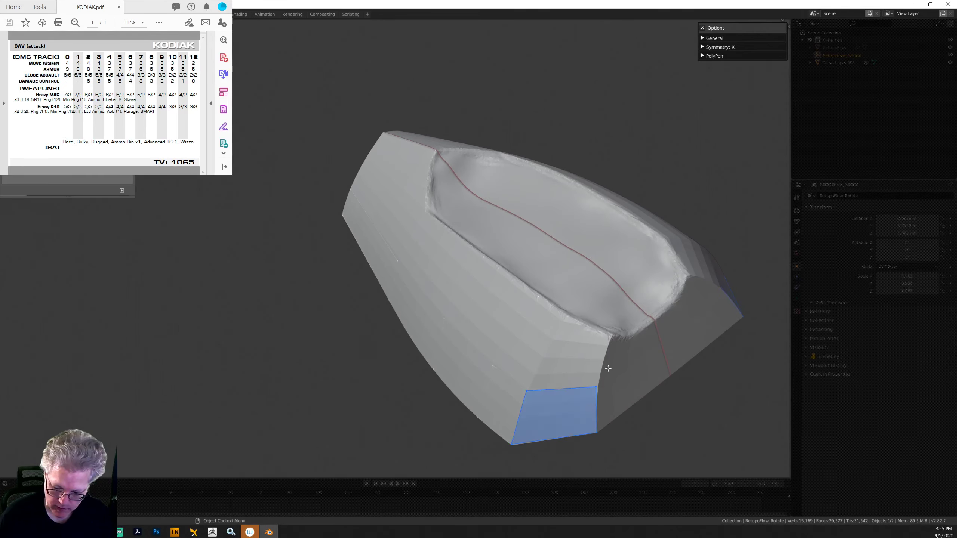
Step: Add an upper and a lower PolyPen quad on the rear panel, running down its outer corner edge from the cockpit rim
middle_drag(592, 397, 485, 368)
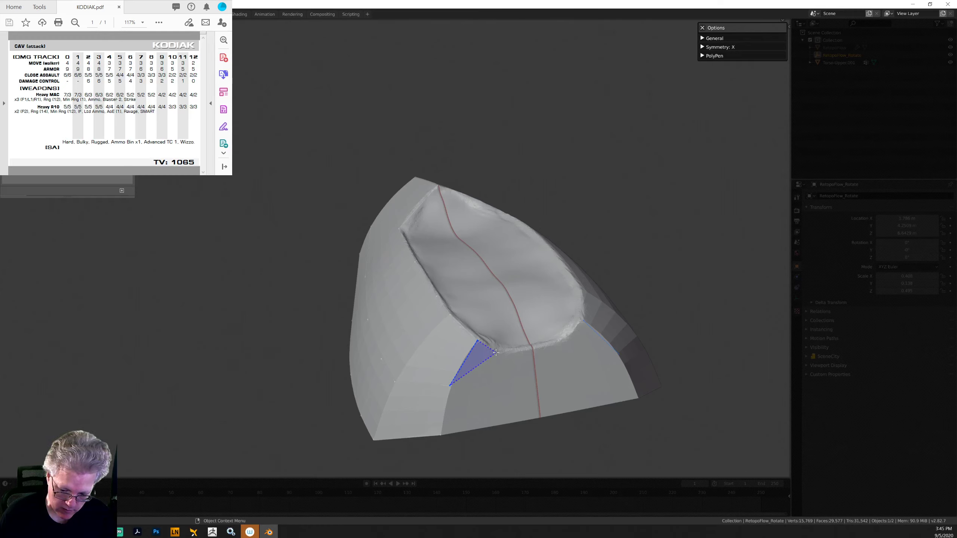
click(491, 351)
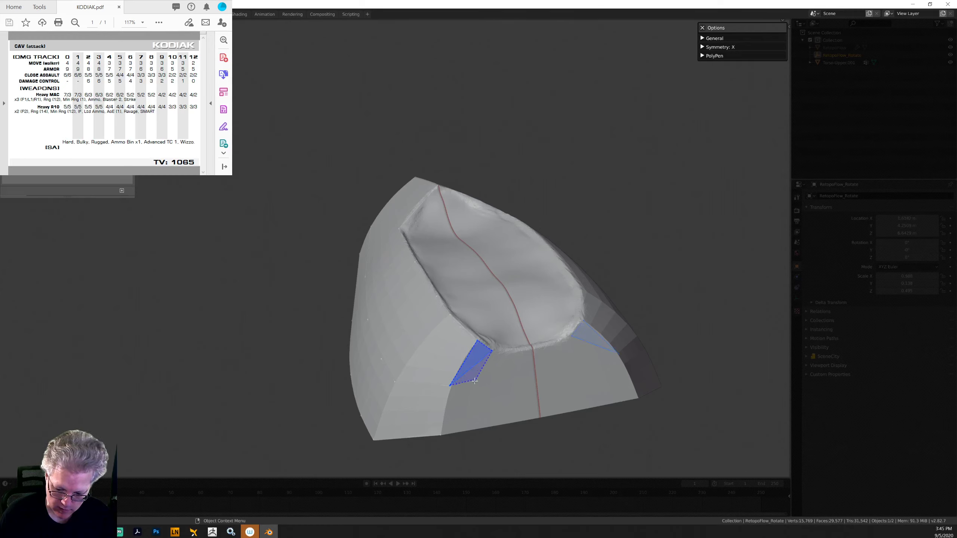
click(470, 389)
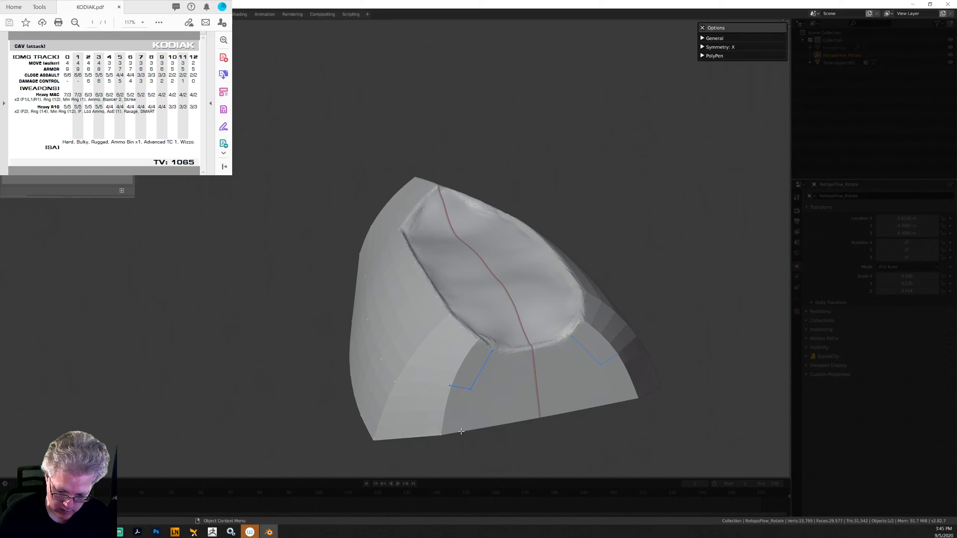
ctrl+click(441, 436)
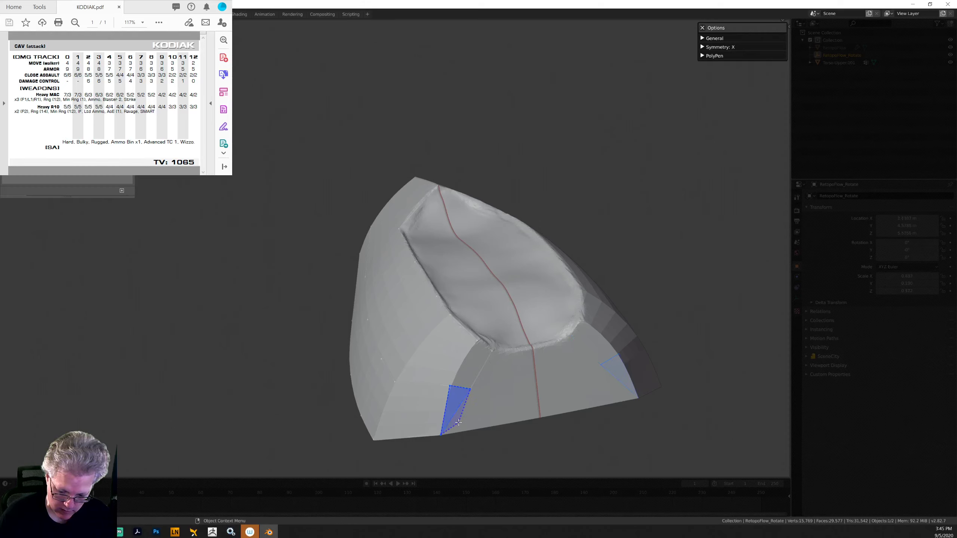
ctrl+click(467, 426)
Step: Fill the rest of the rear panel with an upper and a lower quad reaching the mirror line
middle_drag(498, 419, 498, 384)
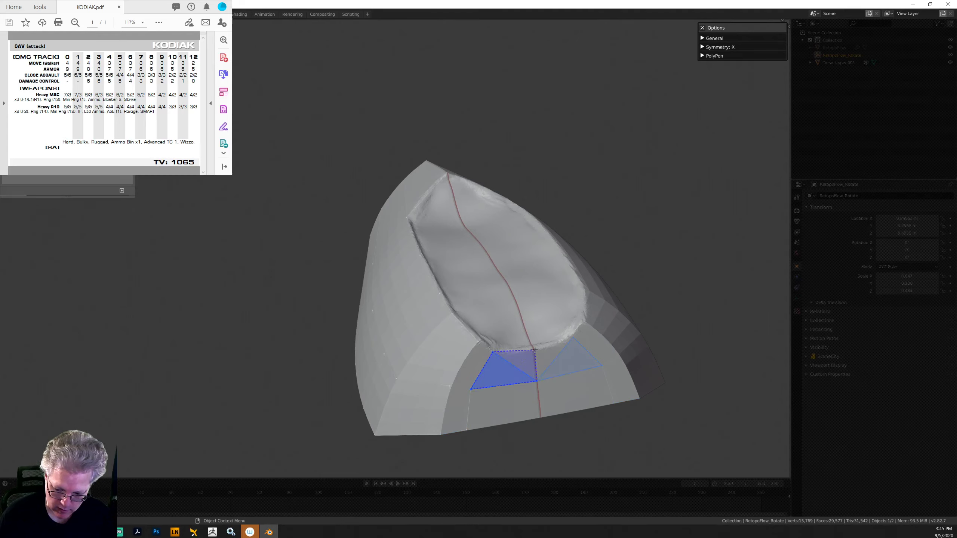
click(536, 381)
click(540, 414)
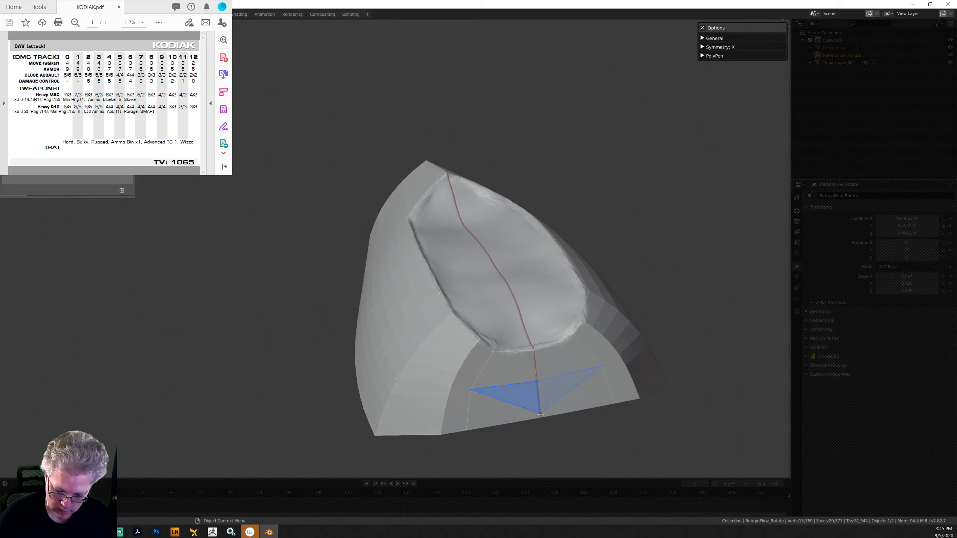
click(466, 430)
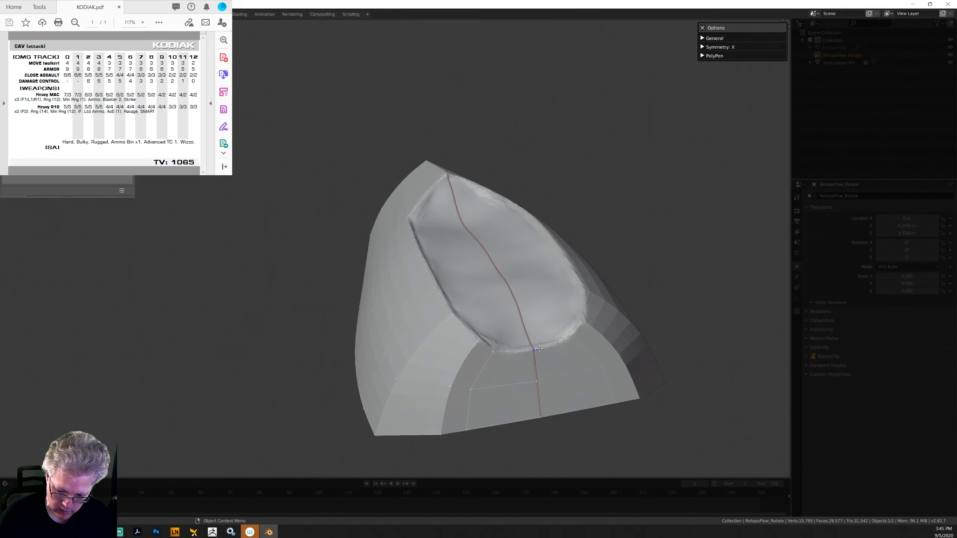
middle_drag(544, 377, 569, 402)
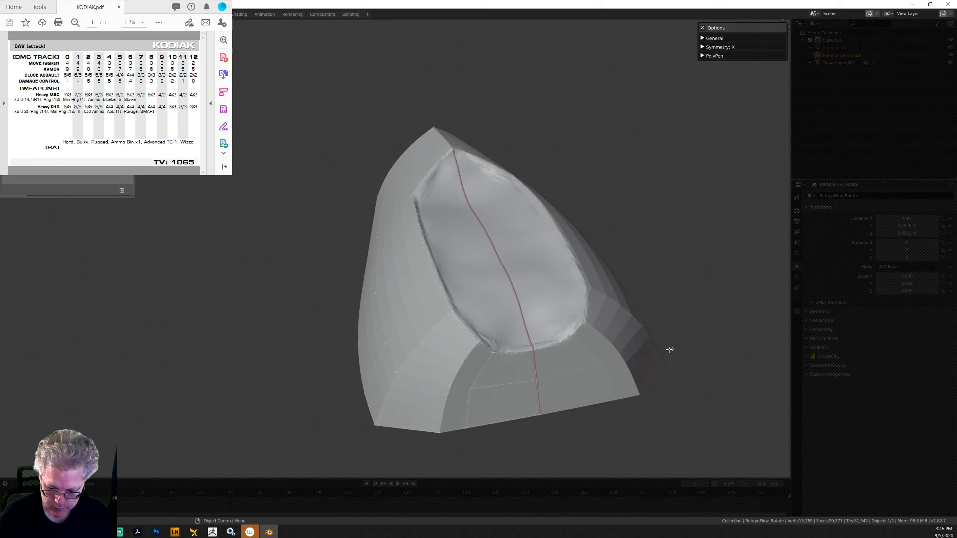
Step: Add narrow inner-lip quads along the cockpit's rear rim from the corner to the mirror line
middle_drag(670, 349, 675, 283)
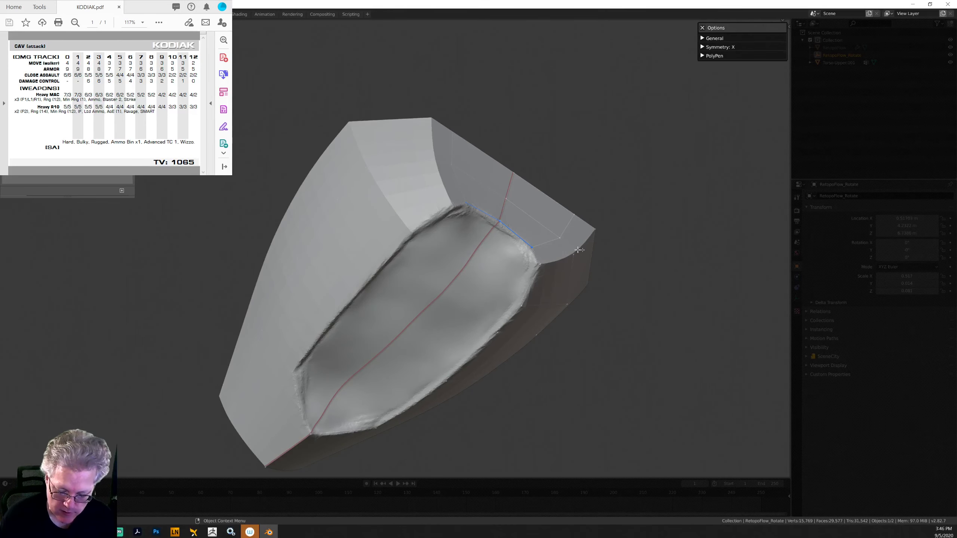
middle_drag(579, 250, 635, 247)
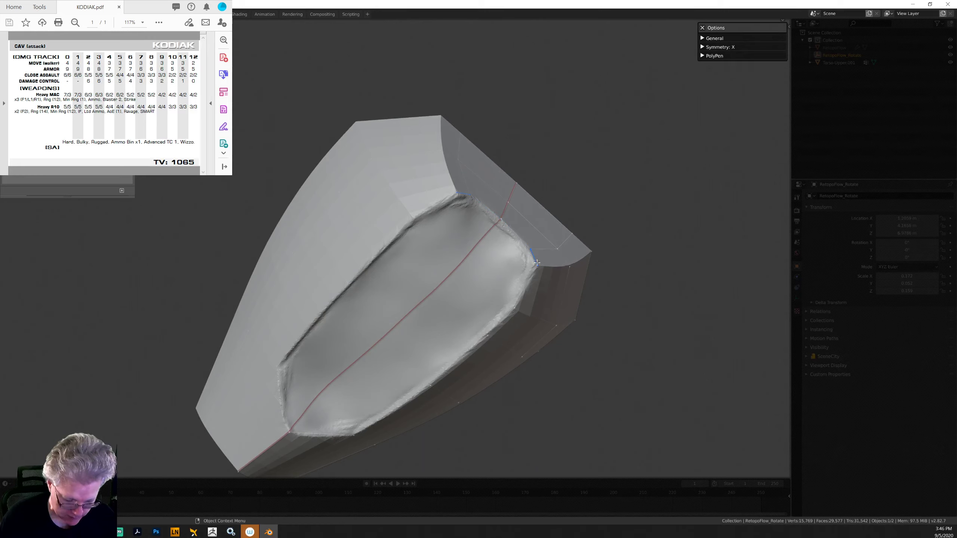
click(524, 267)
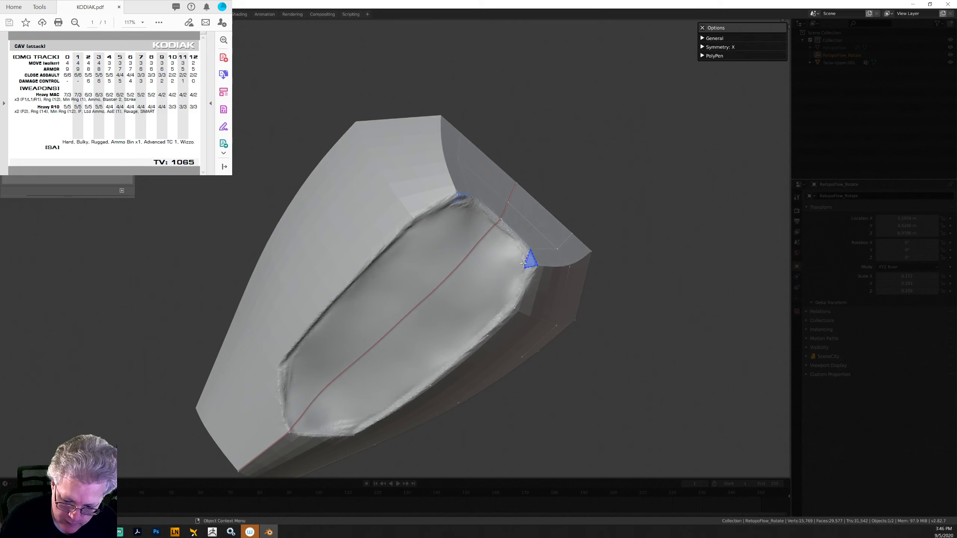
click(492, 228)
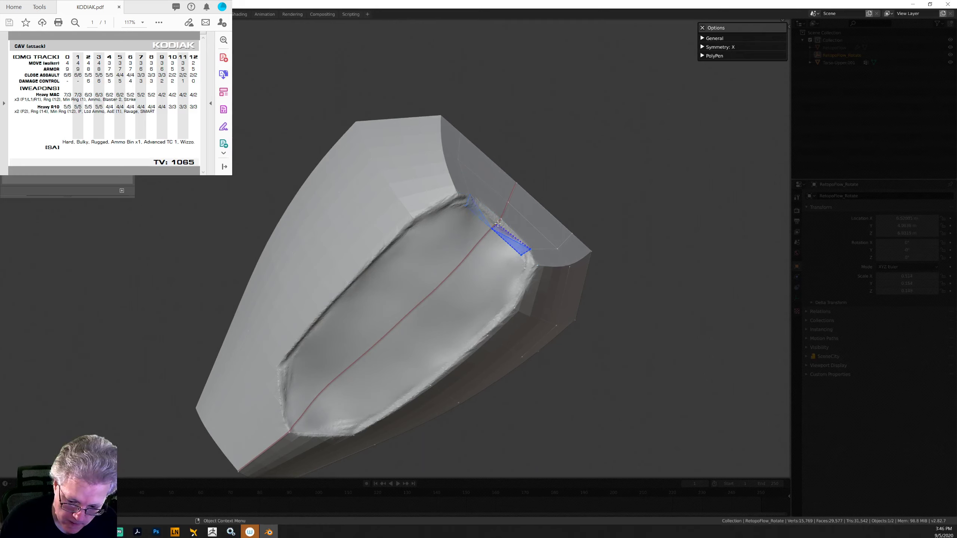
Step: Continue the narrow inner-lip strip along the cockpit's side rim and around to the front tip on the mirror line
middle_drag(574, 272, 489, 273)
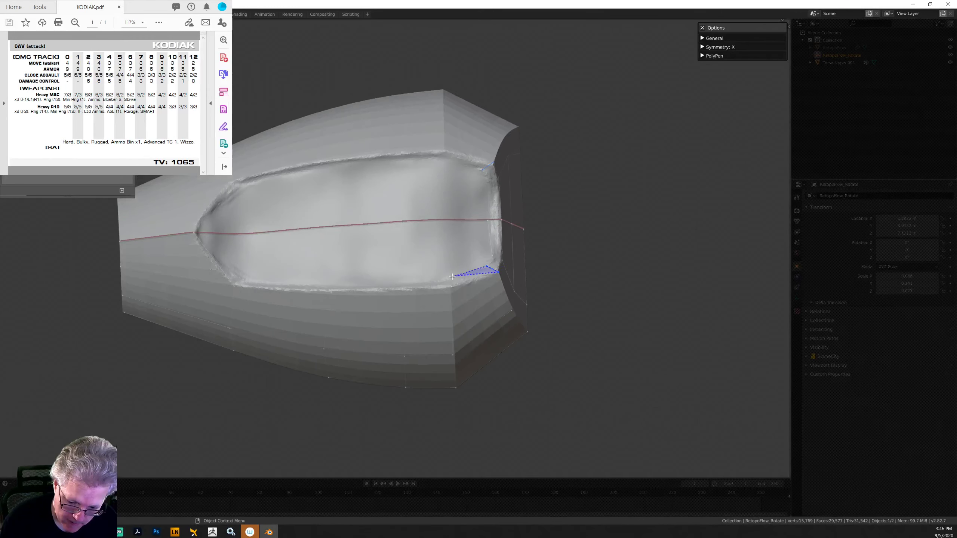
ctrl+click(410, 282)
ctrl+click(412, 290)
click(332, 287)
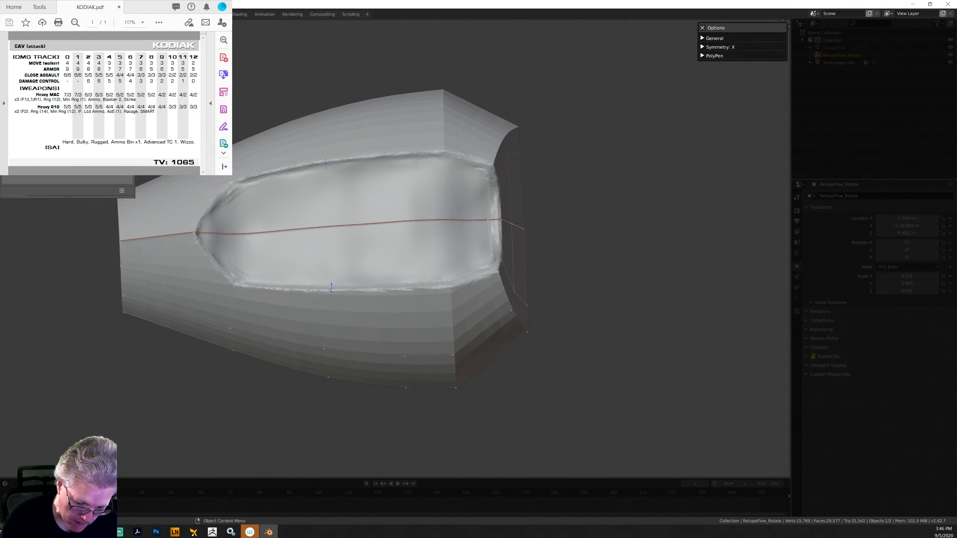
click(240, 277)
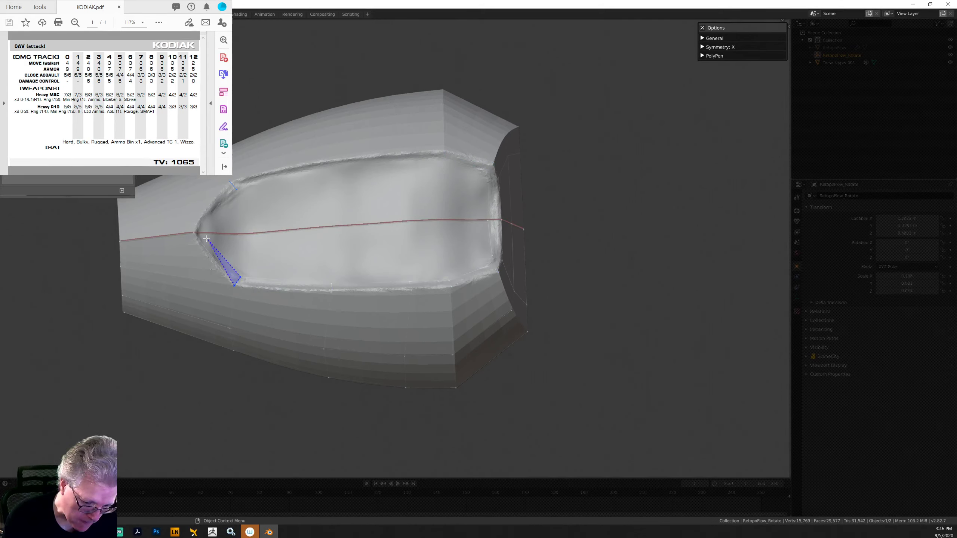
click(196, 232)
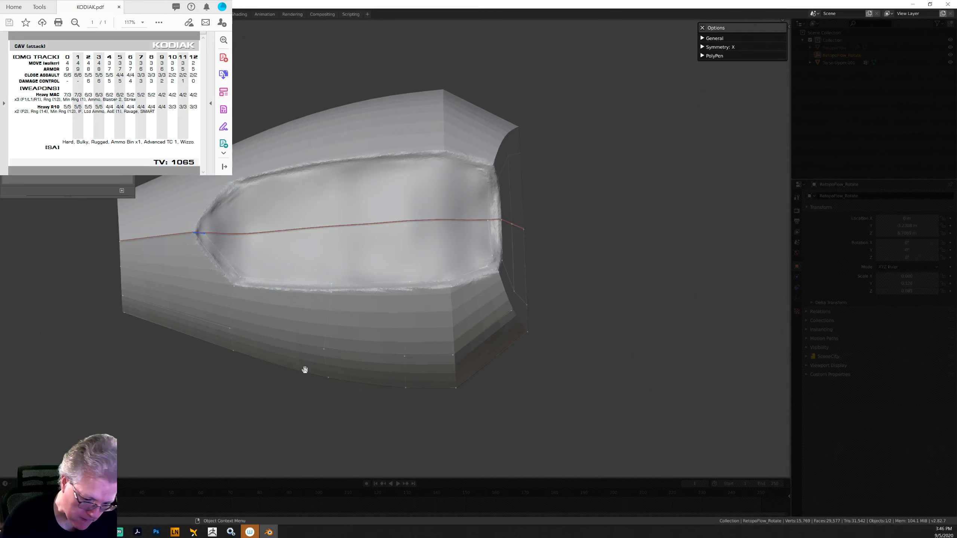
Step: Cover the cockpit floor along the mirror line with a short front quad and one long quad reaching the rear lip
middle_drag(303, 369, 286, 278)
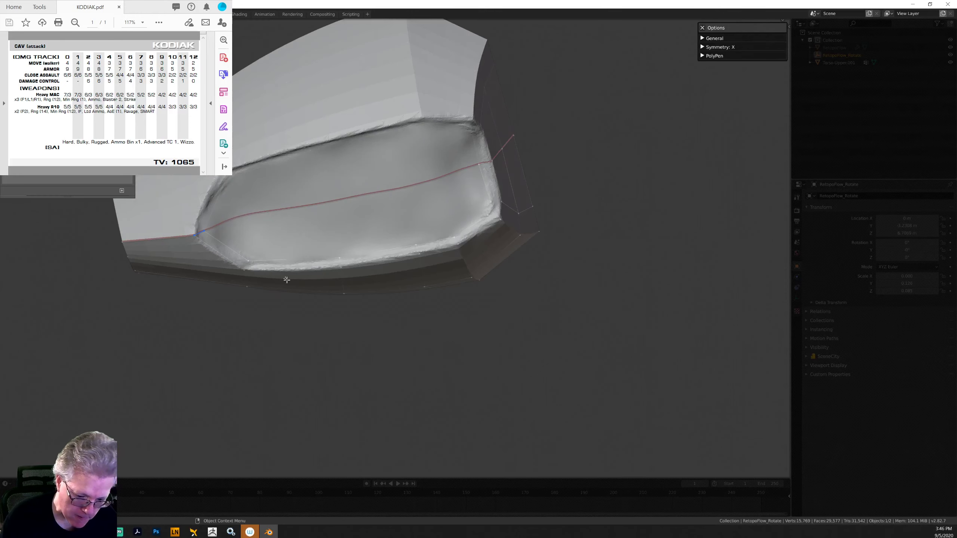
click(258, 241)
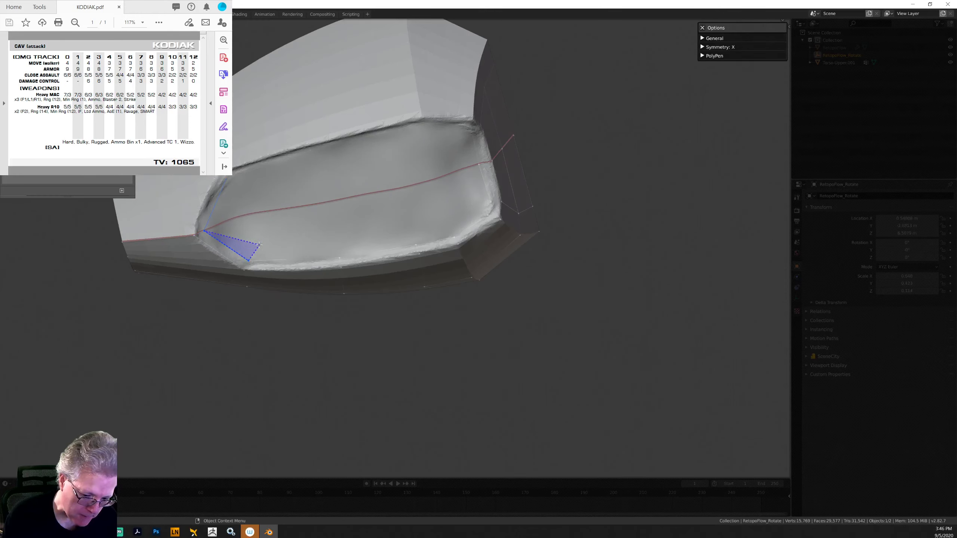
ctrl+click(251, 214)
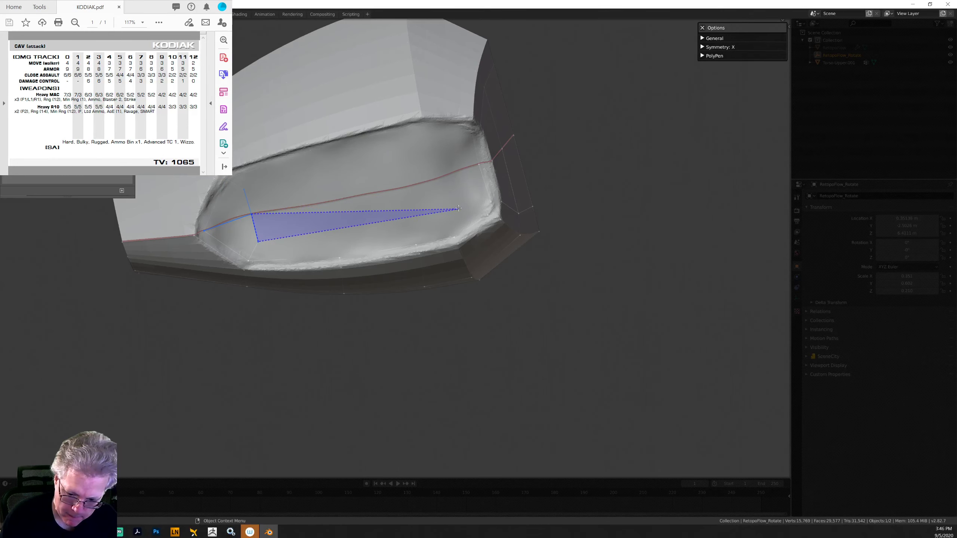
middle_drag(602, 188, 586, 166)
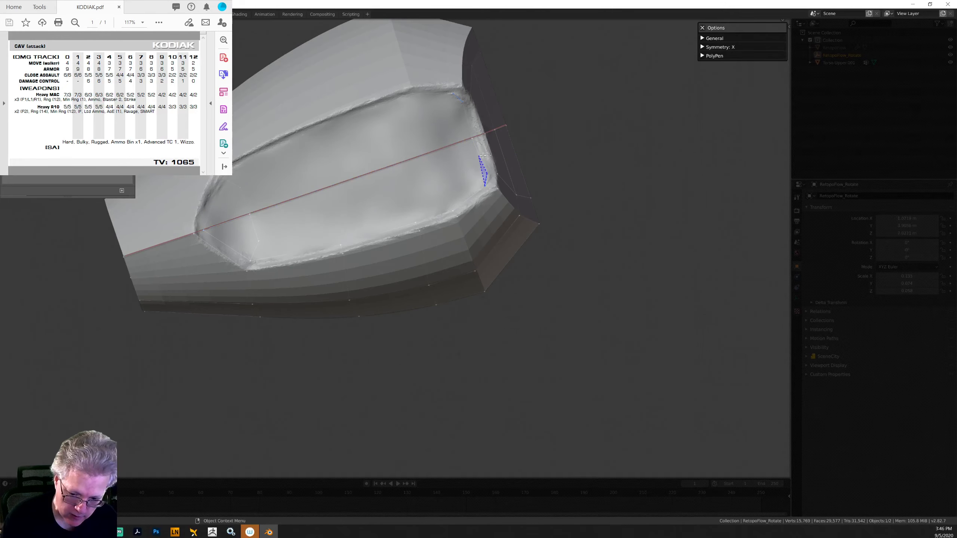
middle_drag(484, 172, 587, 312)
click(394, 273)
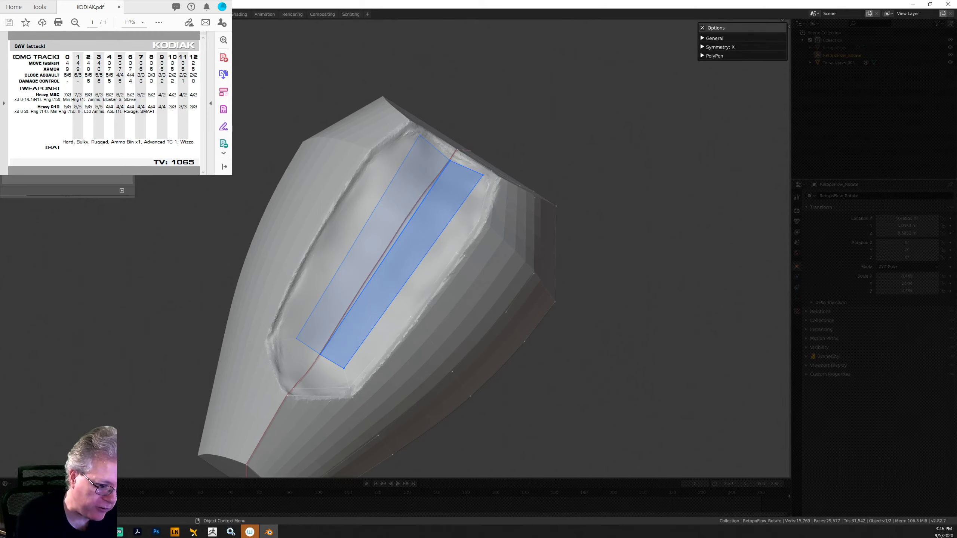
Step: Divide the long cockpit floor quad crosswise with three cuts using the Loops tool, matching the divisions of the rim
ctrl+click(375, 323)
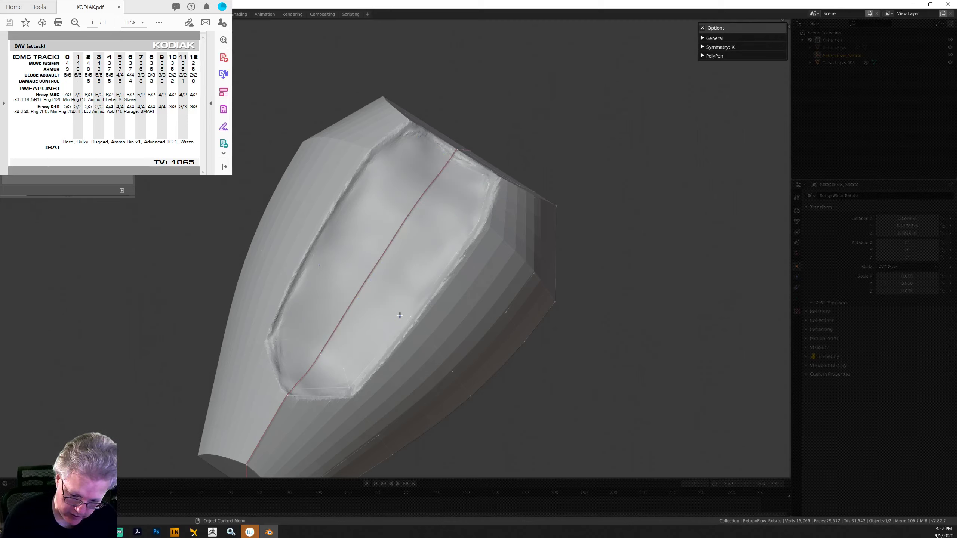
ctrl+drag(396, 299, 394, 301)
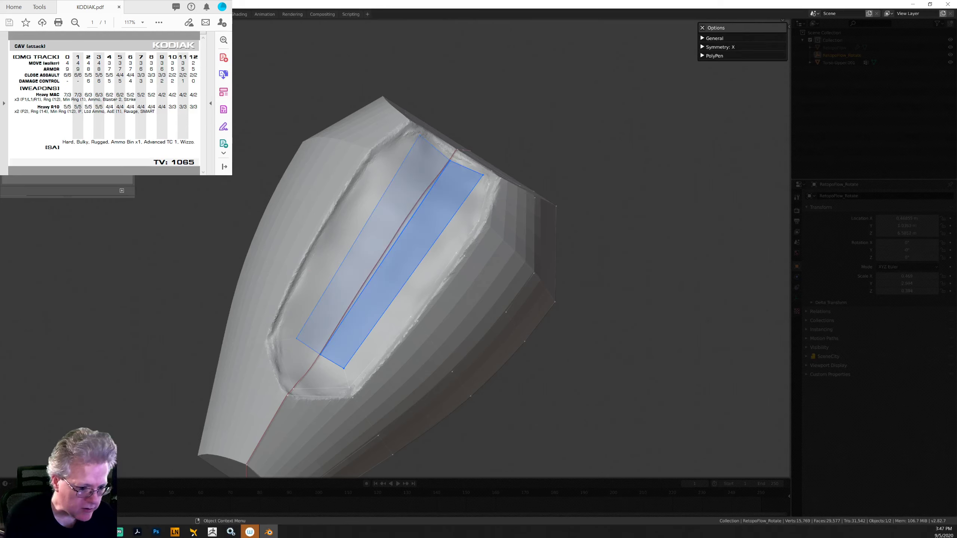
key(6)
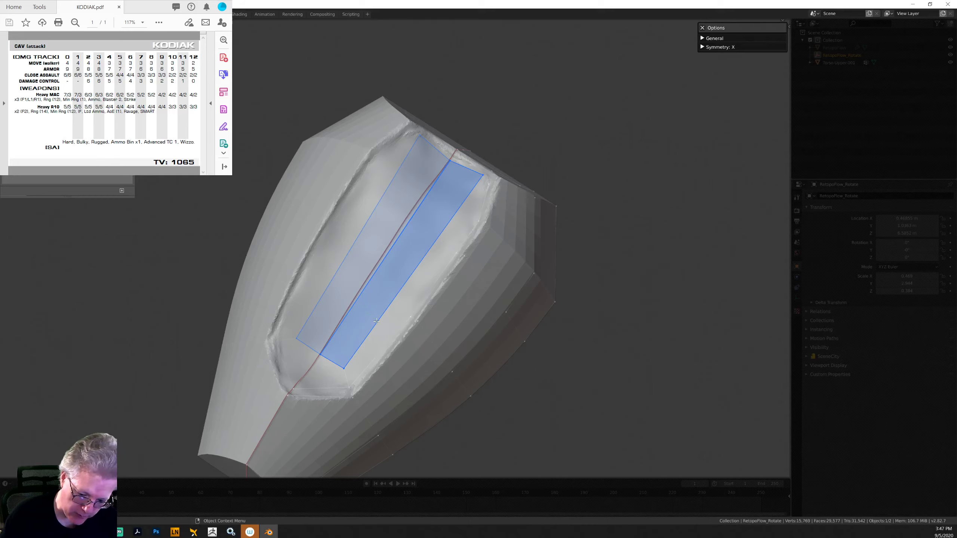
key(ctrl+z)
key(ctrl+z)
key(ctrl+z)
key(ctrl+z)
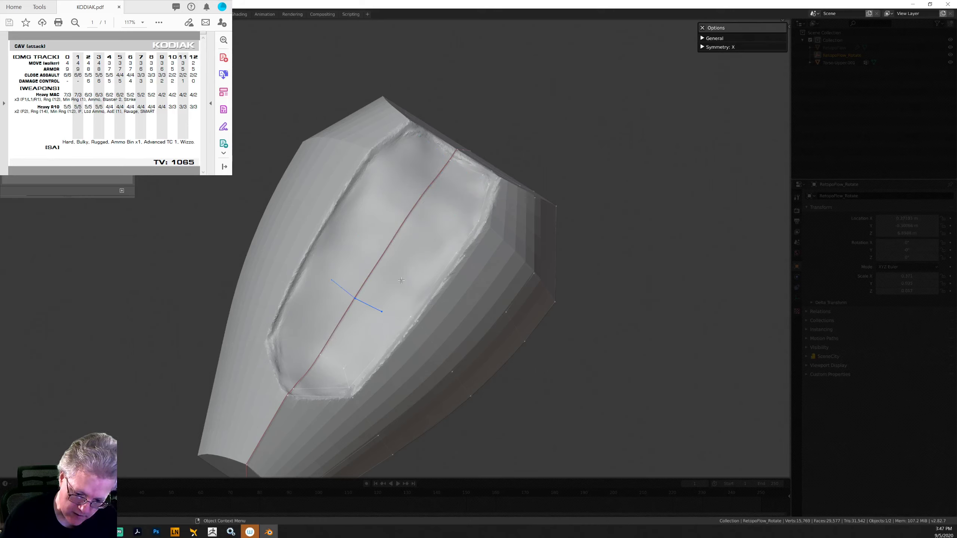
ctrl+drag(395, 289, 403, 282)
key(ctrl+z)
key(ctrl+z)
key(ctrl+z)
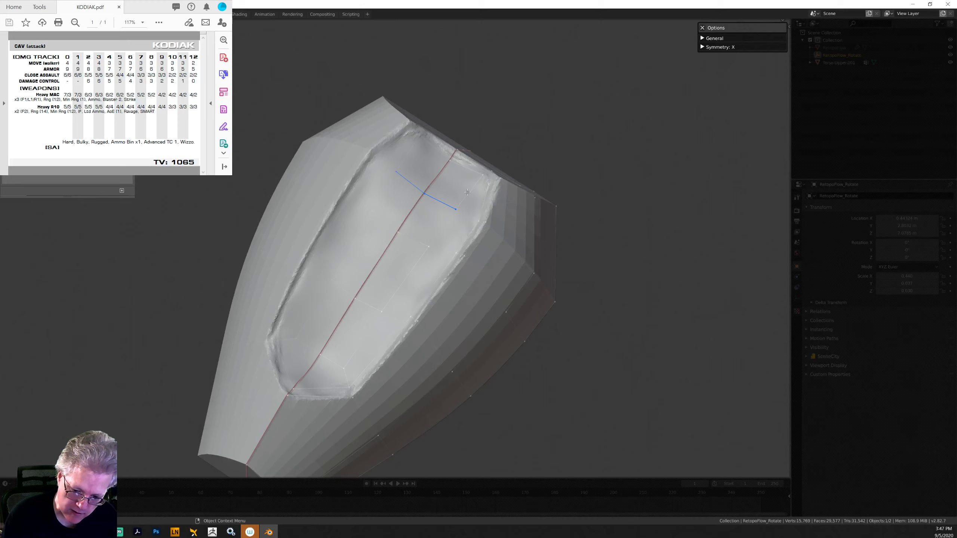
key(ctrl+z)
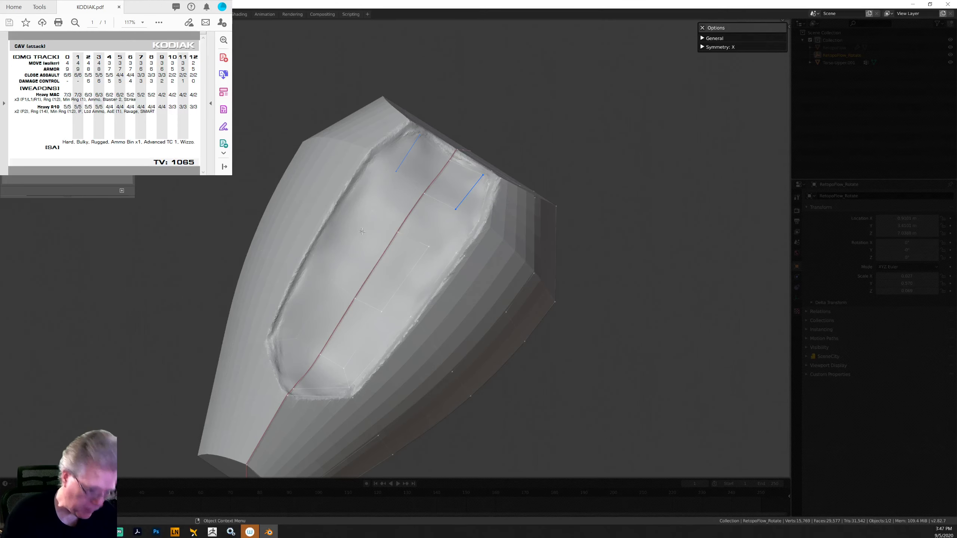
Step: Fill the gap between the cockpit's centre strip and side lip with PolyPen quads, and select the connected cockpit faces
key(5)
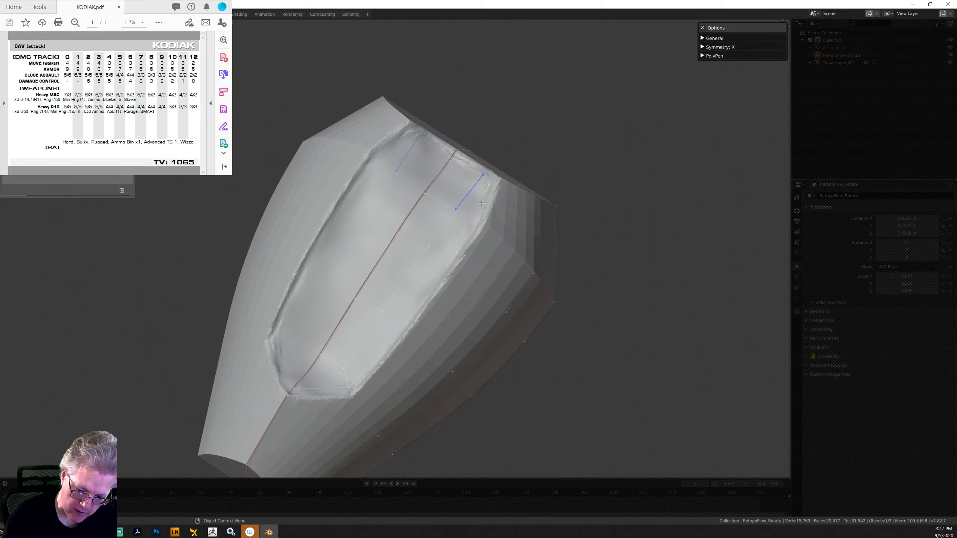
ctrl+click(482, 203)
ctrl+click(466, 236)
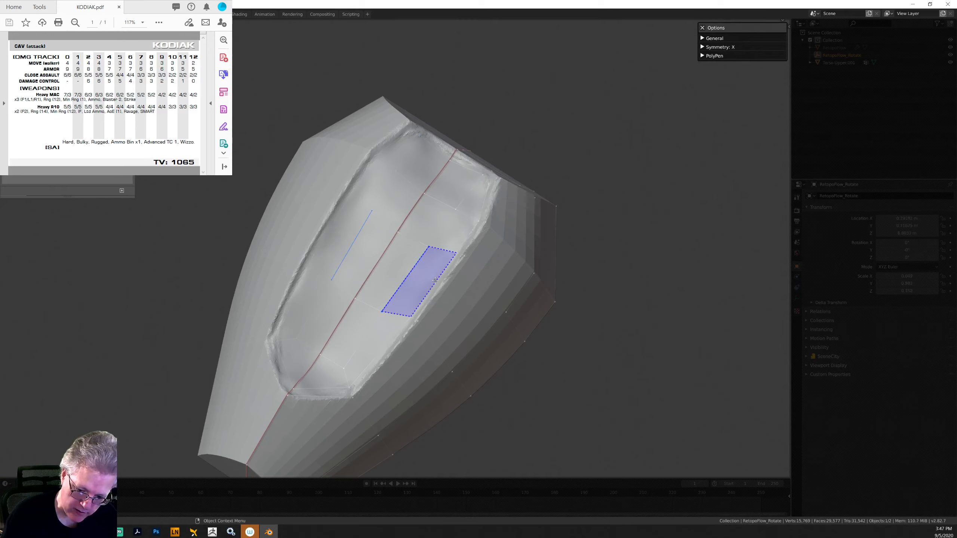
ctrl+click(435, 280)
ctrl+click(396, 315)
click(327, 368)
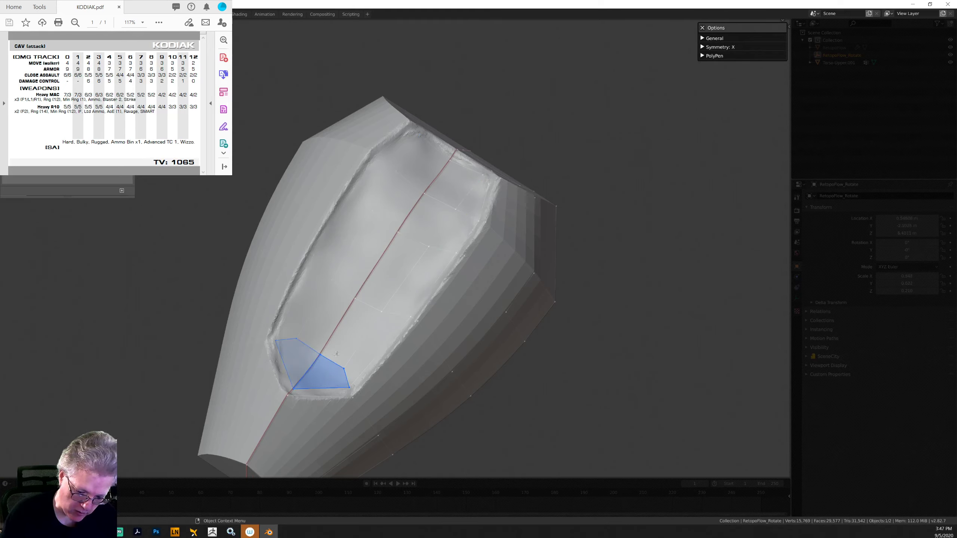
mouse_move(331, 375)
shift+mouse_down()
mouse_move(454, 187)
mouse_move(373, 347)
mouse_move(461, 219)
mouse_move(471, 164)
mouse_move(494, 179)
mouse_move(477, 234)
mouse_move(380, 358)
mouse_move(321, 393)
shift+mouse_up()
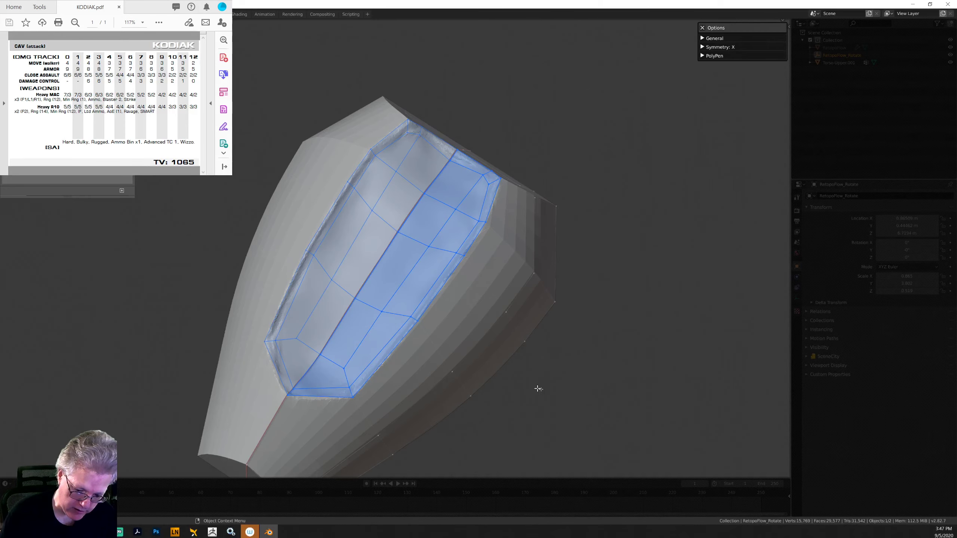
Step: Insert an edge loop with Loops across the hull between the cockpit's front tip and the nose end, and slide it slightly towards the cockpit
middle_drag(538, 389, 427, 317)
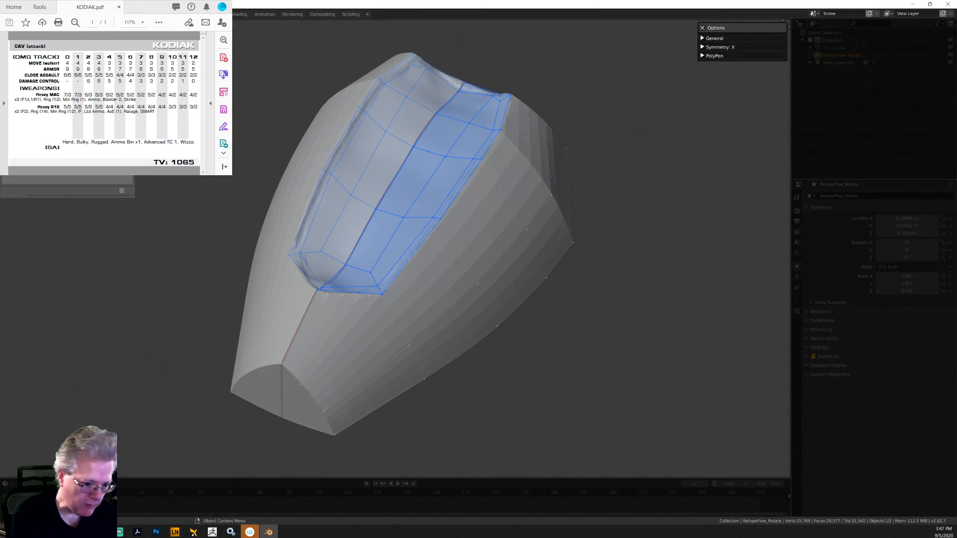
key(6)
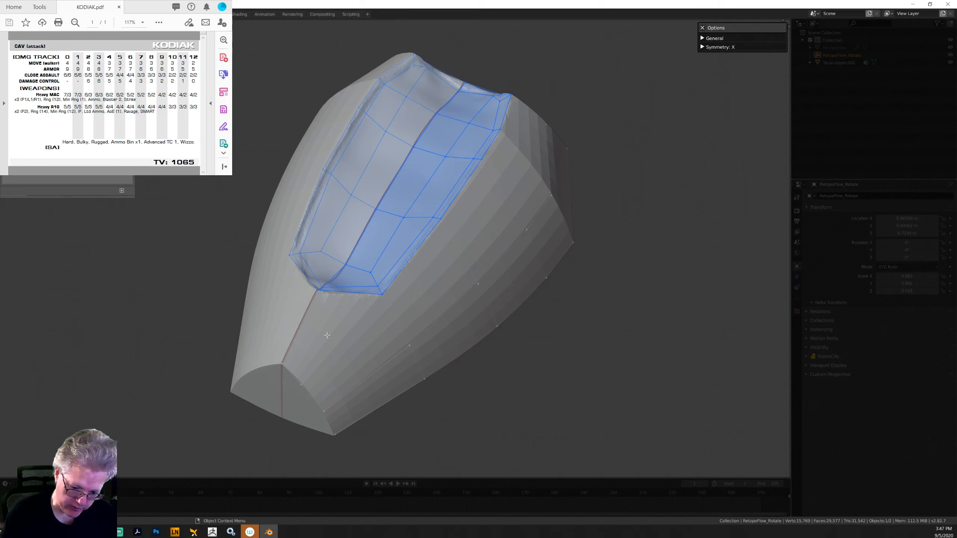
click(370, 377)
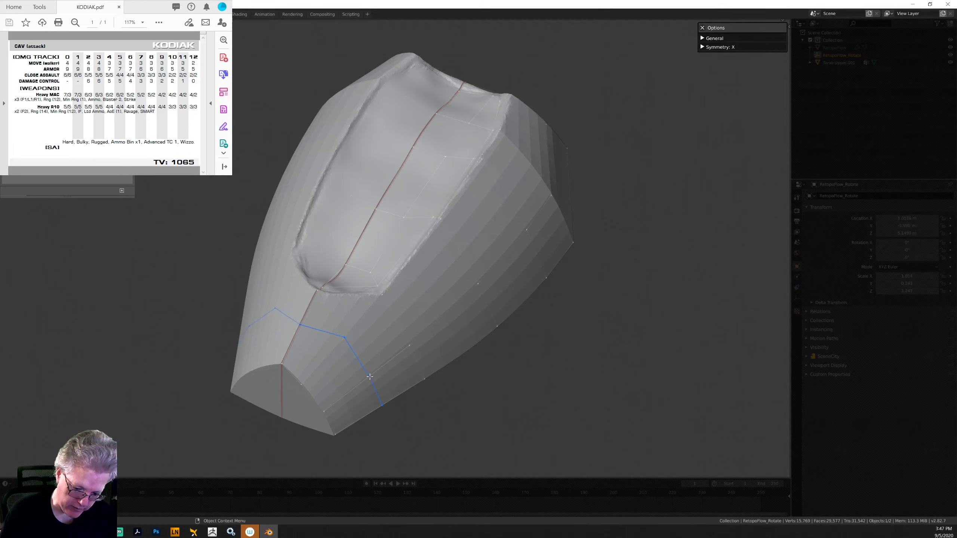
drag(369, 377, 368, 371)
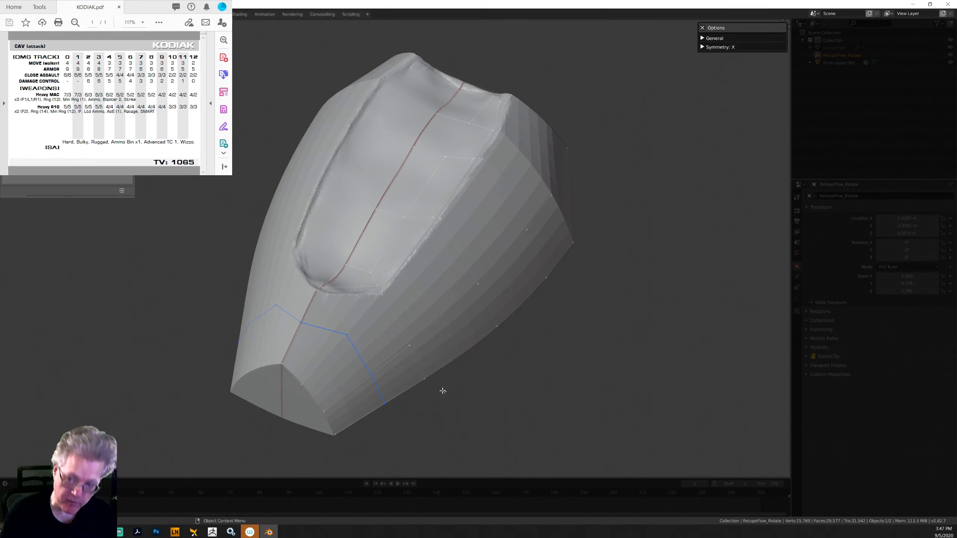
Step: Try to insert crosswise edge loops through the hull and cockpit, plus a lengthwise loop along the hull side, with Loops
mouse_move(501, 383)
middle_down()
mouse_move(515, 378)
mouse_move(505, 396)
middle_up()
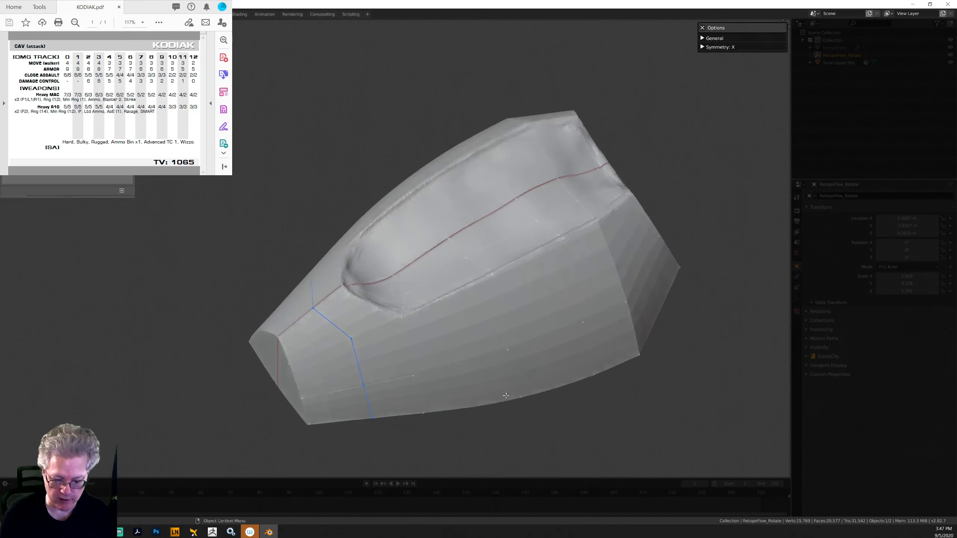
ctrl+click(464, 364)
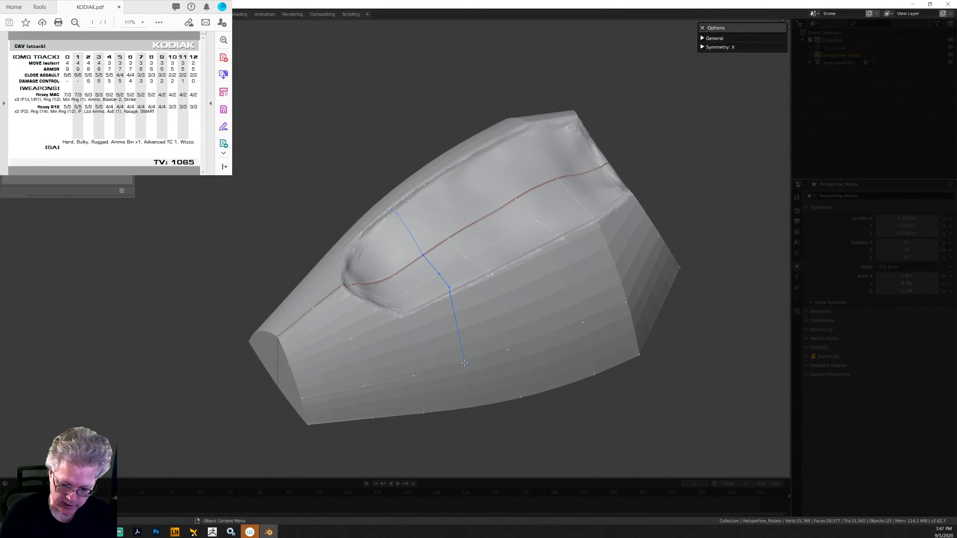
middle_drag(613, 395, 547, 303)
ctrl+click(535, 295)
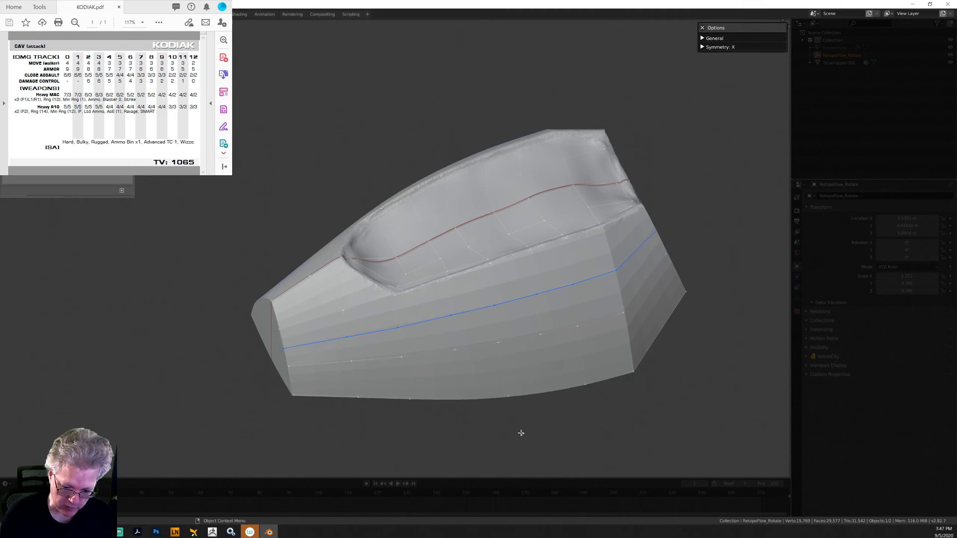
Step: Undo all edge loops inserted across the hull, going back to the filled and selected cockpit faces
key(ctrl+z)
key(ctrl+z)
key(ctrl+z)
key(ctrl+z)
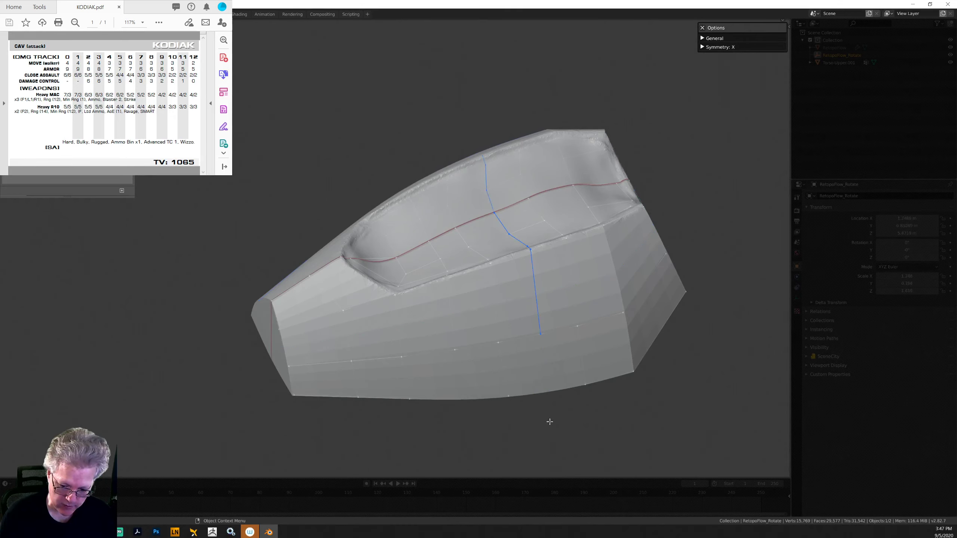
key(ctrl+z)
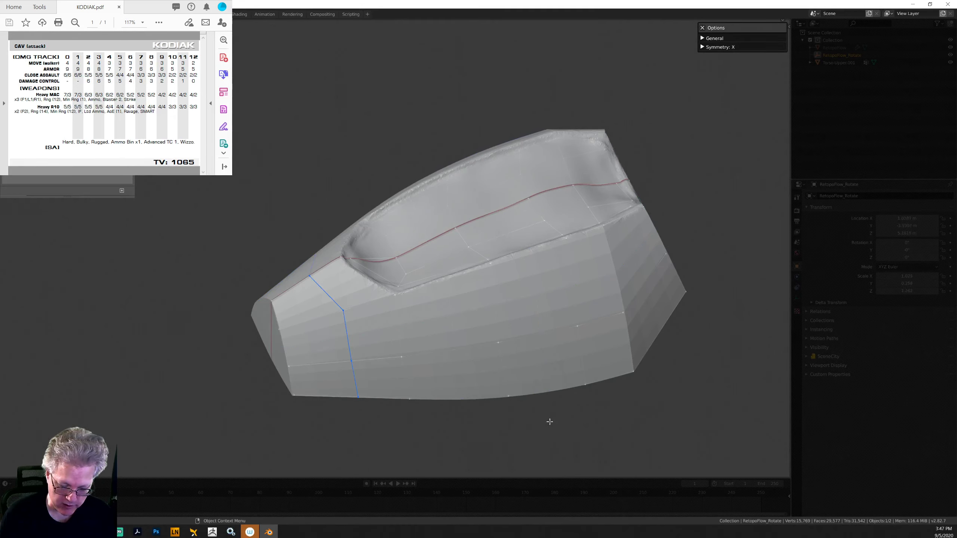
key(ctrl+z)
key(ctrl+z)
key(ctrl+z)
key(ctrl+z)
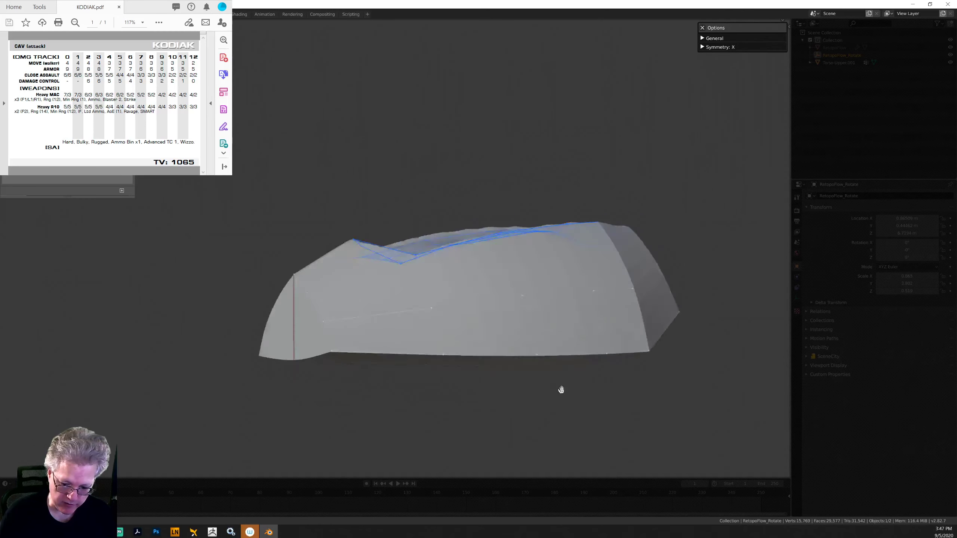
key(ctrl+z)
key(ctrl+z)
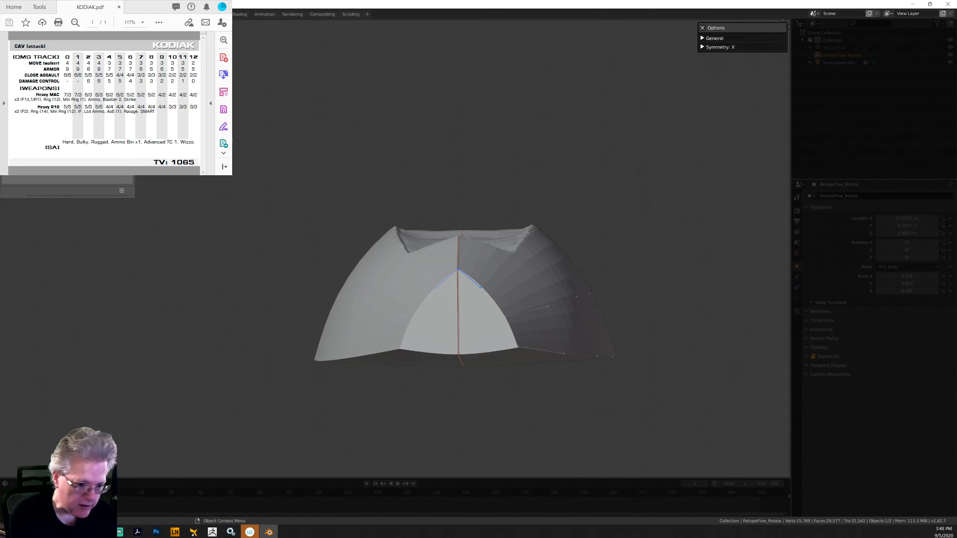
Step: Cap the nose end's mirrored half with PolyPen faces, from the top tip along the outer curve down to the bottom edge
key(e)
click(458, 297)
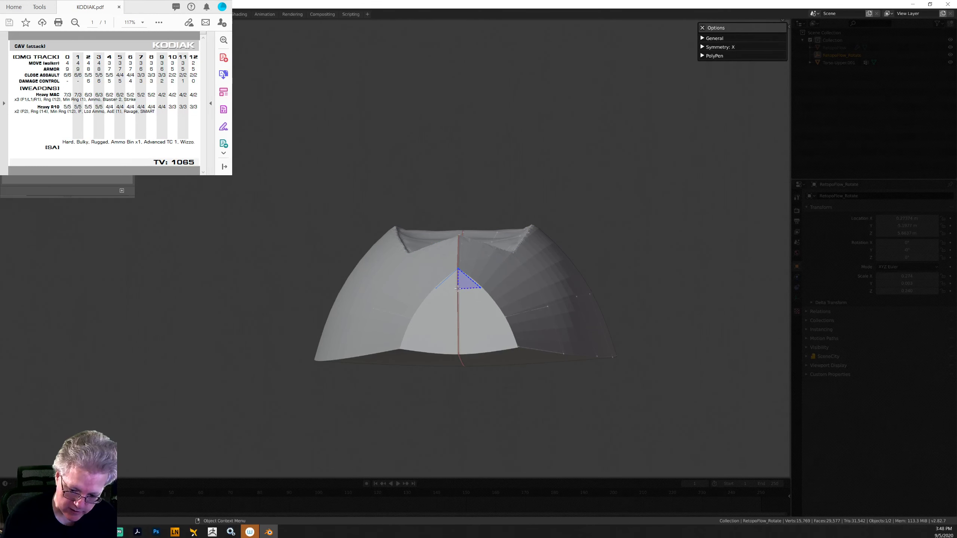
click(492, 319)
ctrl+click(492, 325)
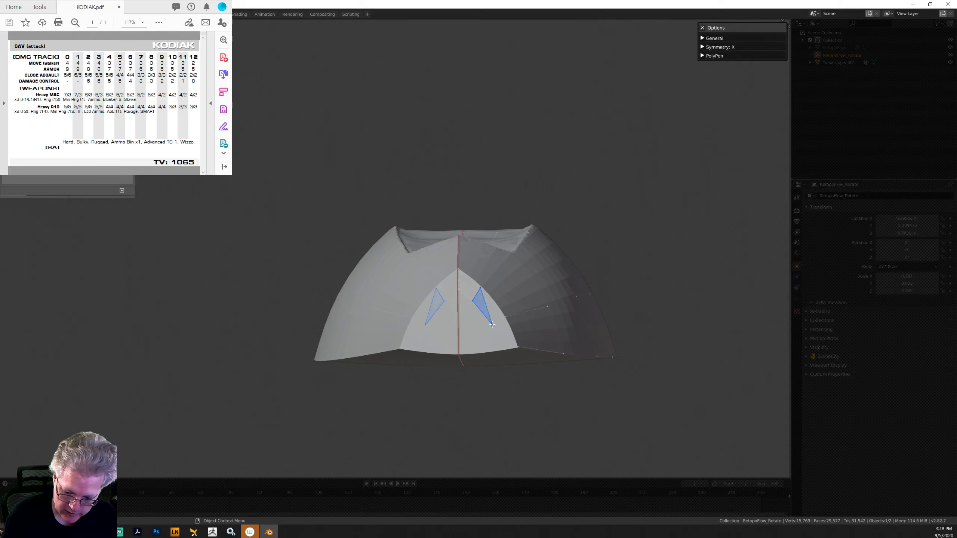
ctrl+click(506, 317)
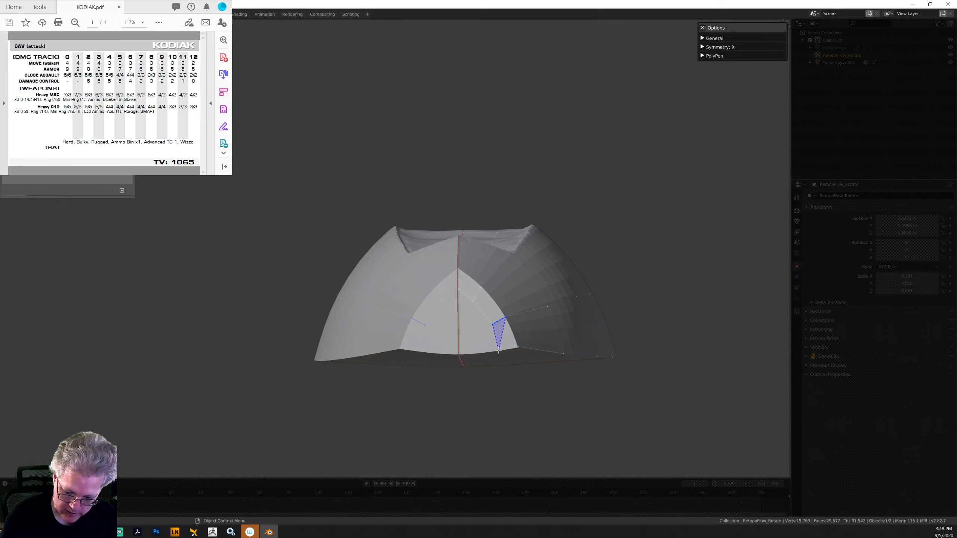
click(499, 350)
middle_drag(499, 352, 482, 408)
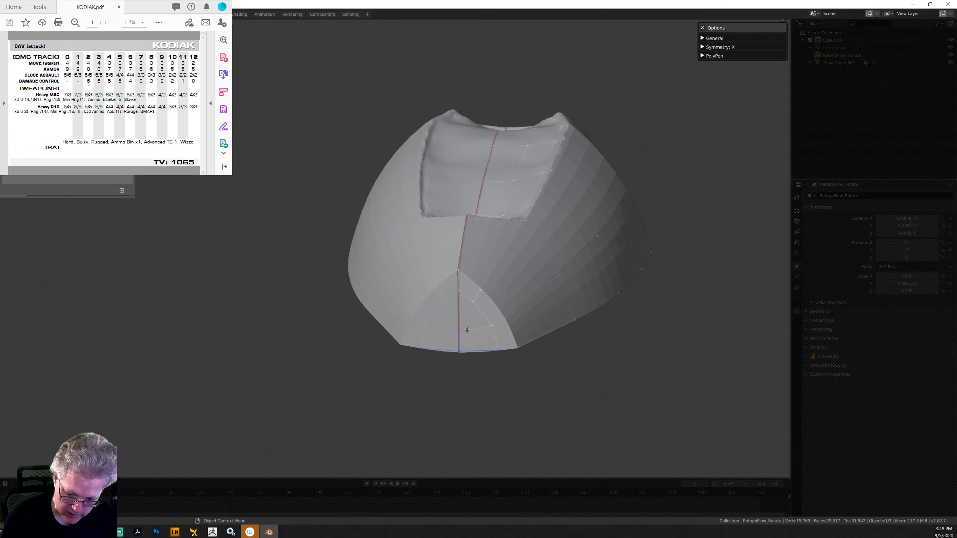
middle_drag(544, 408, 517, 383)
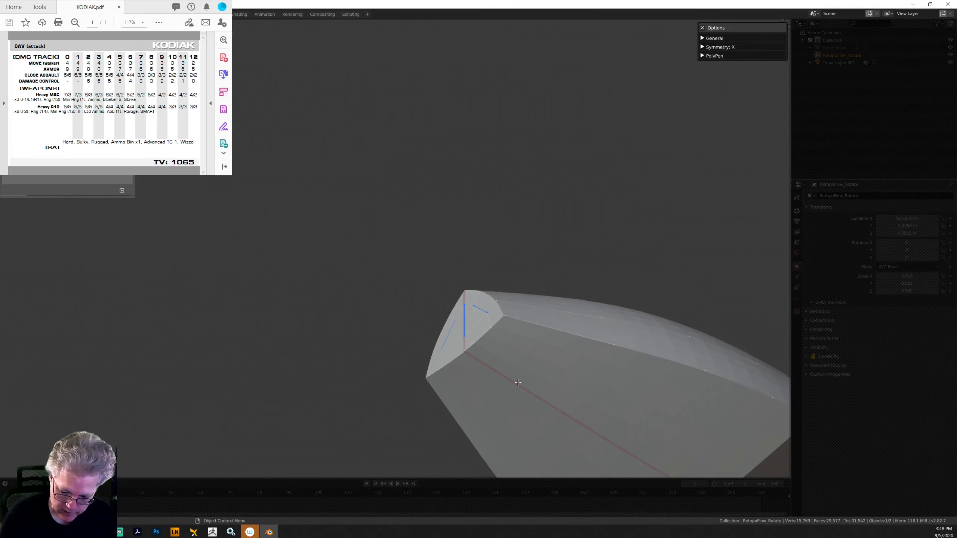
Step: Build a narrow PolyPen strip along the underside's outer edge, from the nose's lower corner back towards the rear
click(482, 341)
middle_drag(690, 261, 626, 280)
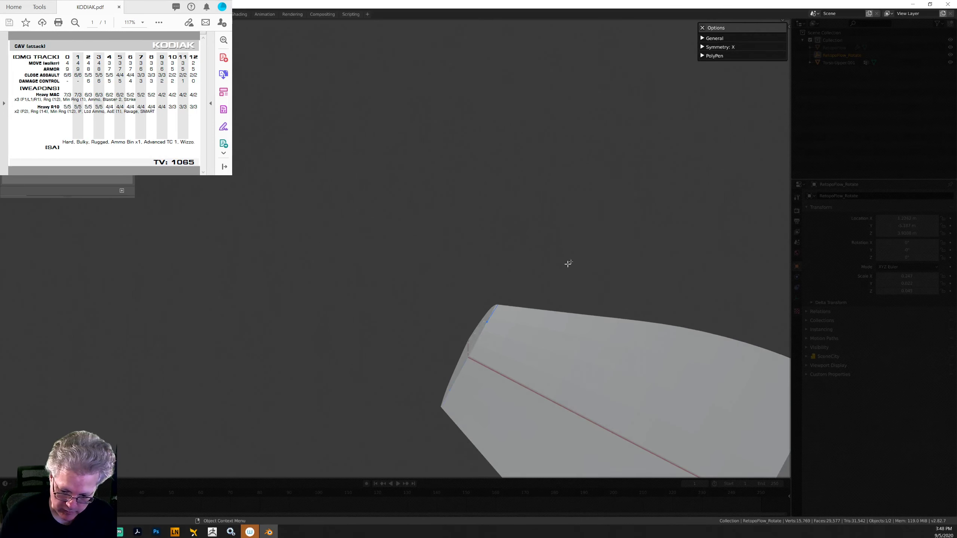
middle_drag(569, 263, 605, 293)
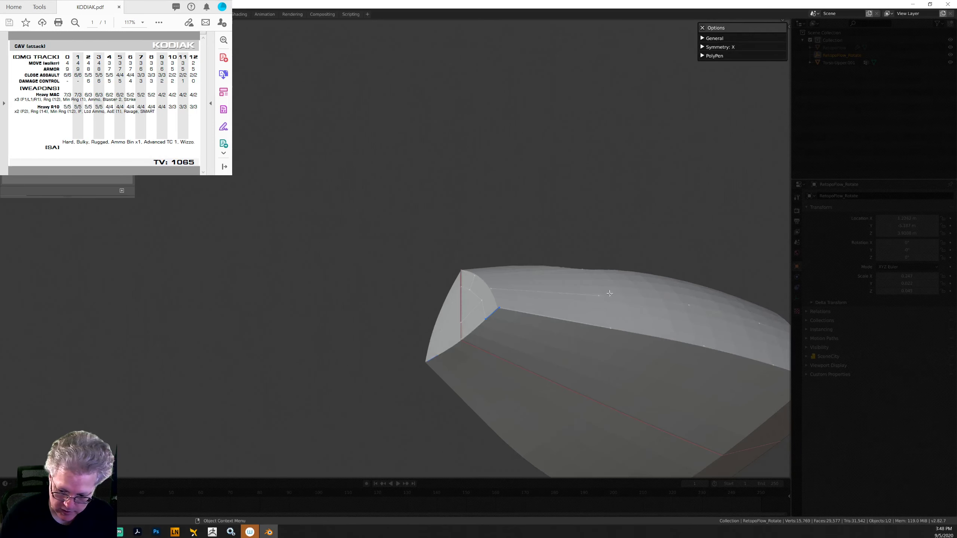
click(599, 341)
middle_drag(588, 200, 501, 241)
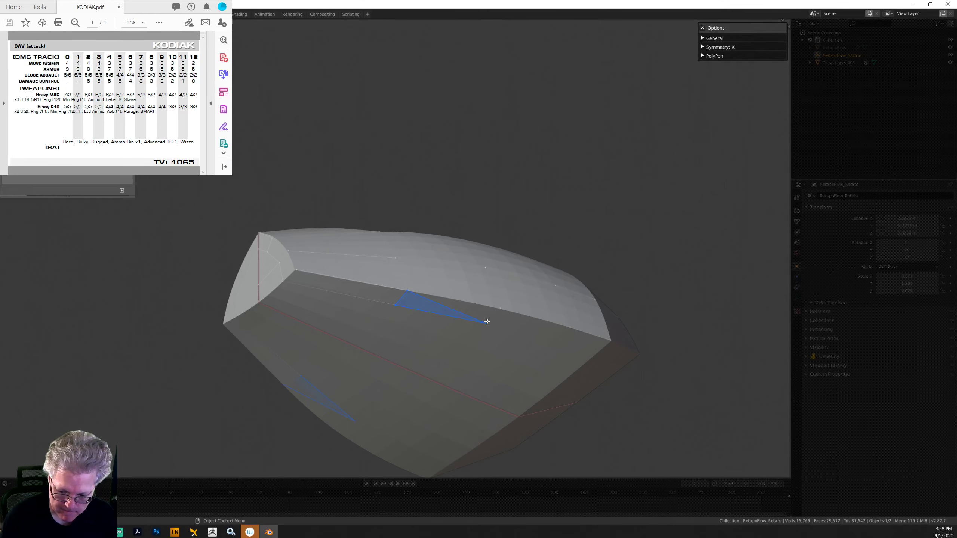
middle_drag(501, 306, 705, 313)
Step: Fill the lower rear panel with PolyPen faces, covering the outer strip and the area inward to the mirror line
ctrl+click(701, 267)
click(671, 302)
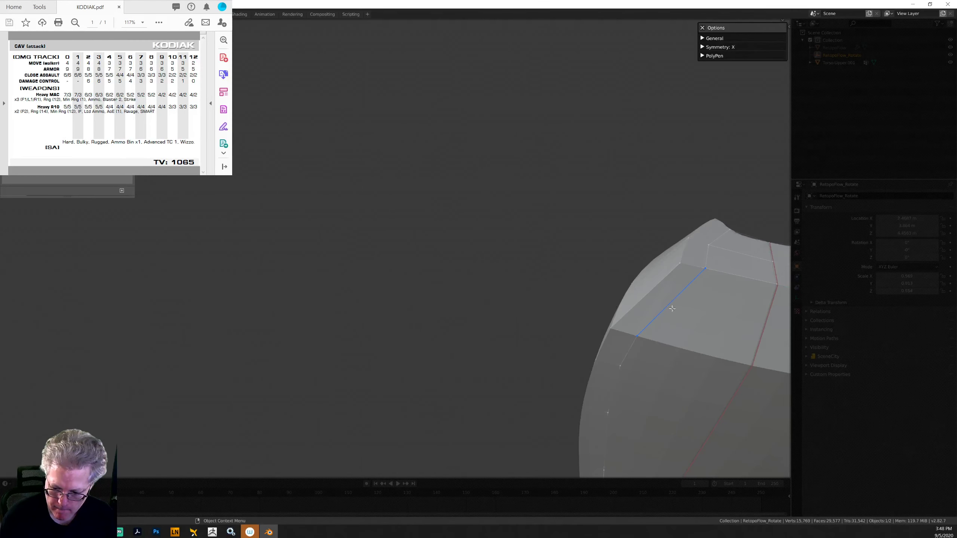
ctrl+click(752, 365)
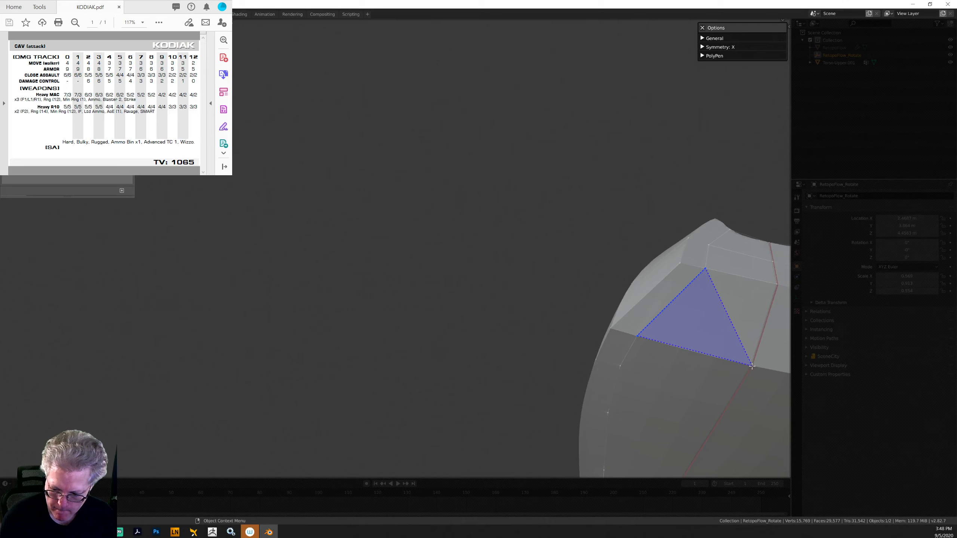
ctrl+click(776, 285)
Step: Fill the underside between the outer strip and the mirror line with PolyPen quads, from the rear edge to the nose
shift+middle_drag(733, 378, 736, 223)
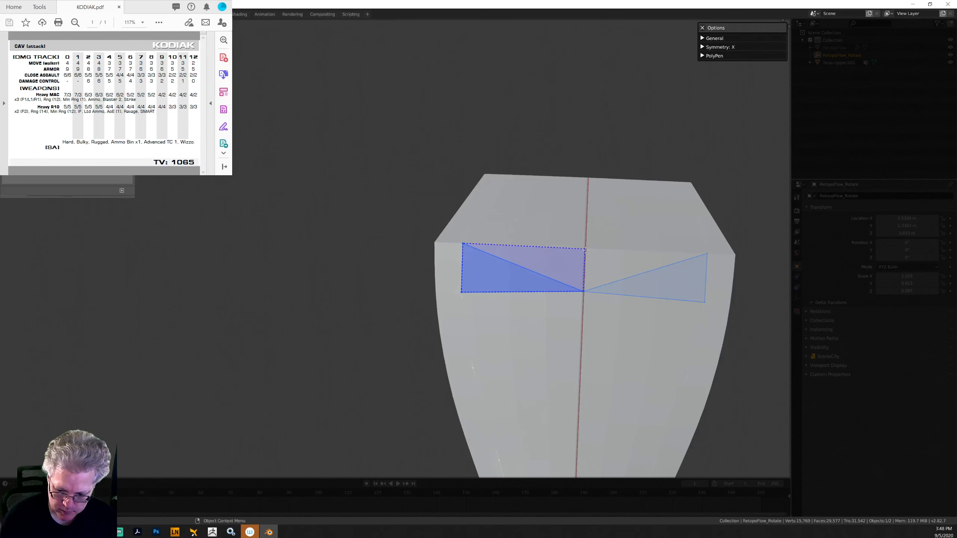
click(584, 277)
click(462, 293)
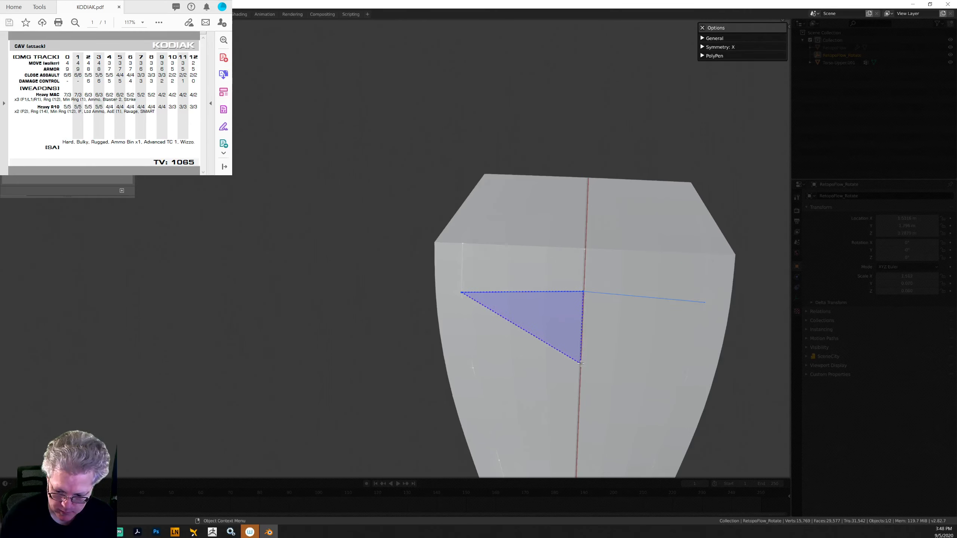
click(581, 364)
ctrl+click(473, 368)
shift+middle_drag(557, 406, 473, 287)
click(492, 338)
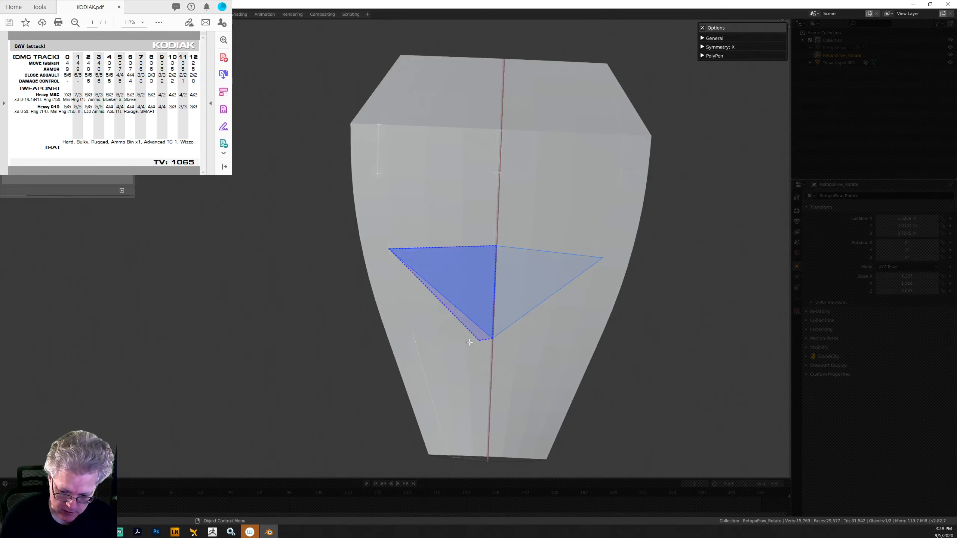
ctrl+click(417, 342)
middle_drag(500, 361, 595, 370)
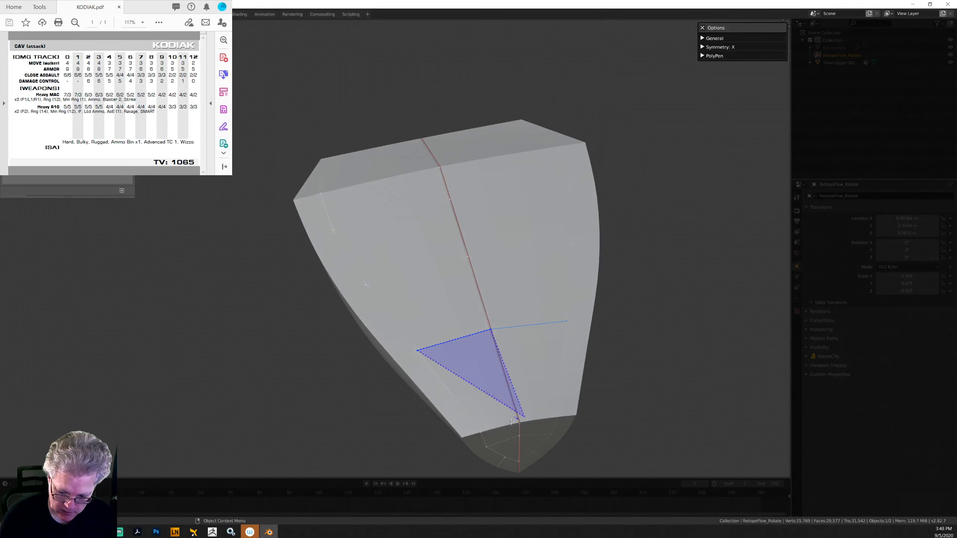
ctrl+click(519, 421)
ctrl+click(481, 433)
Step: Insert crosswise edge loops with Loops between nose and cockpit, along the cockpit length and across the rear
middle_drag(505, 422, 648, 287)
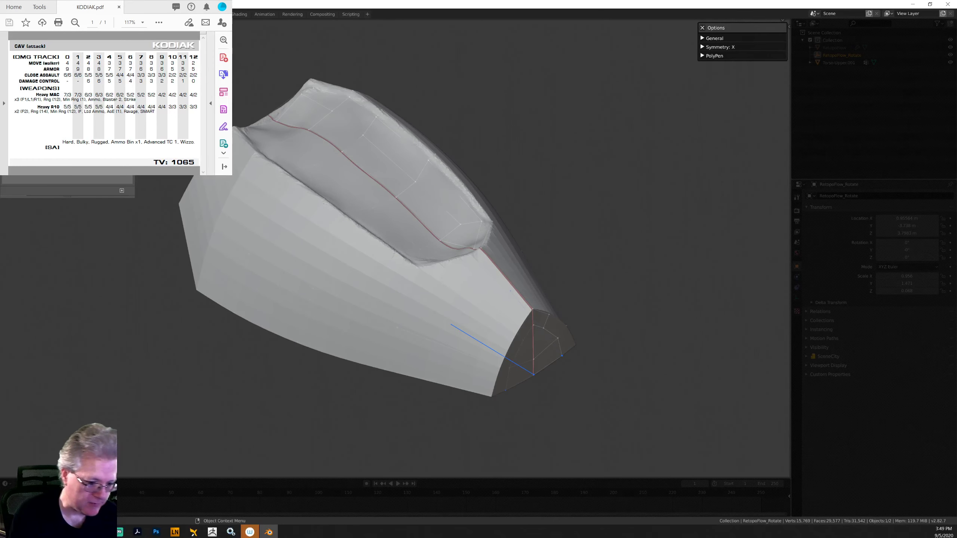
key(6)
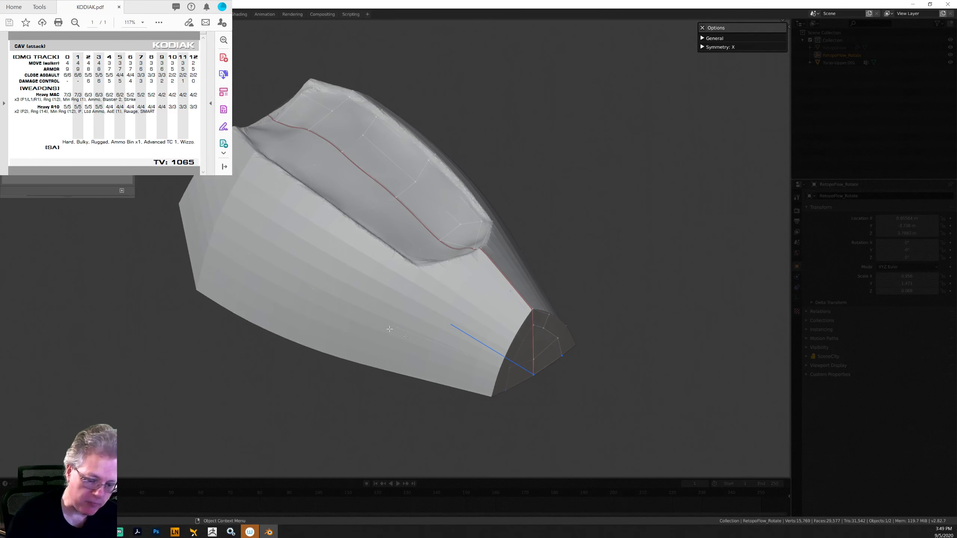
middle_drag(610, 299, 637, 302)
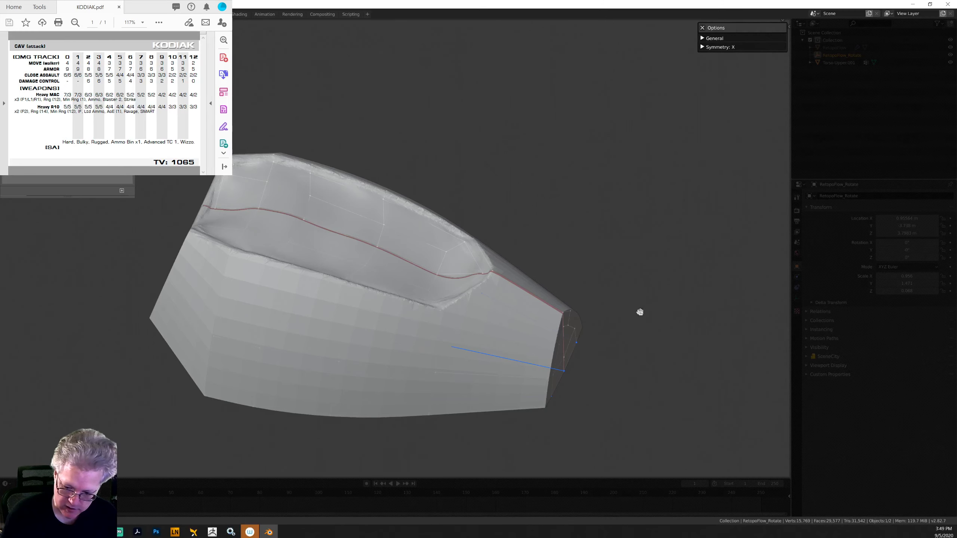
middle_drag(639, 312, 573, 299)
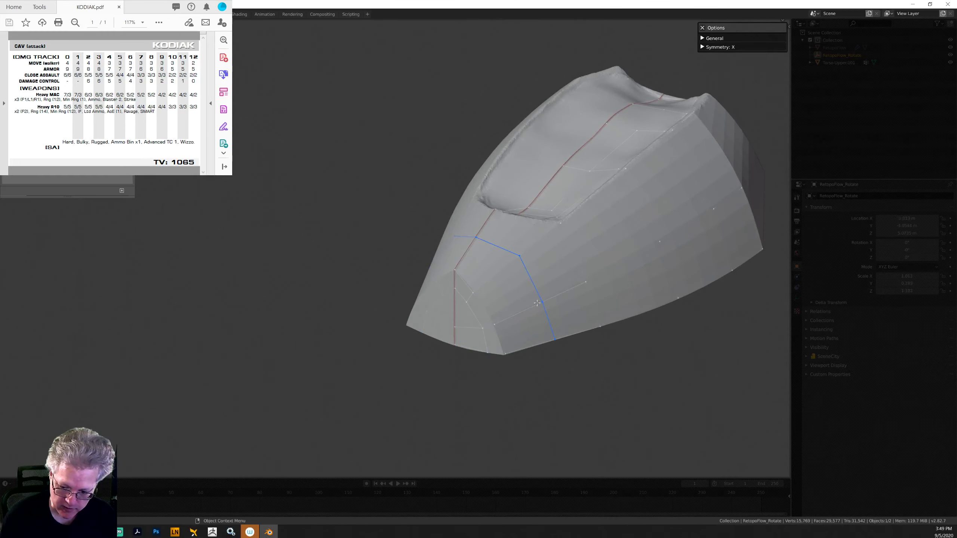
middle_drag(643, 298, 676, 299)
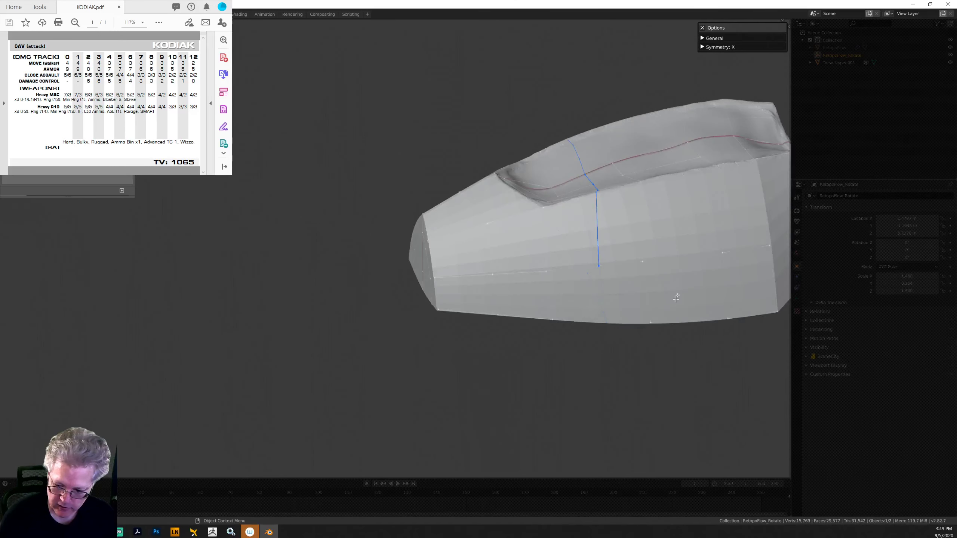
middle_drag(690, 357, 500, 387)
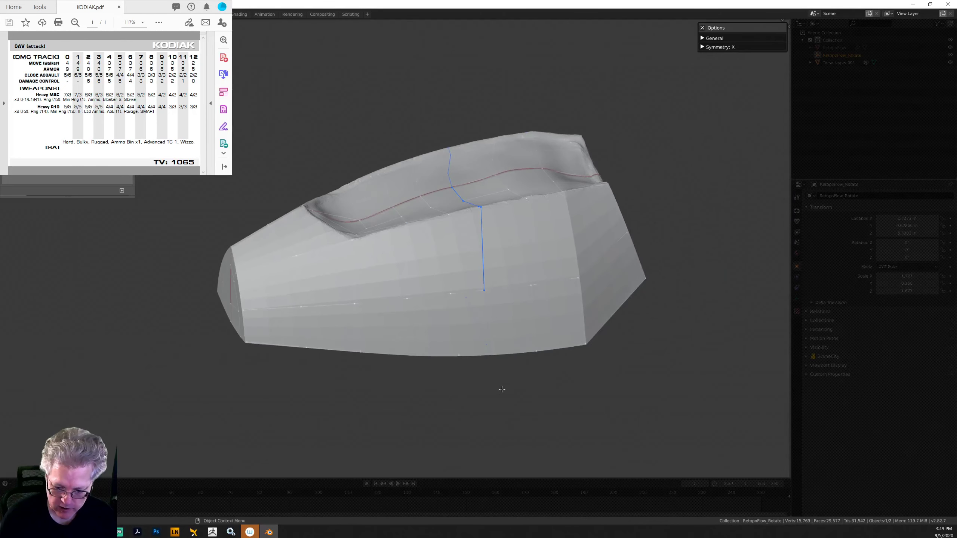
middle_drag(490, 311, 494, 396)
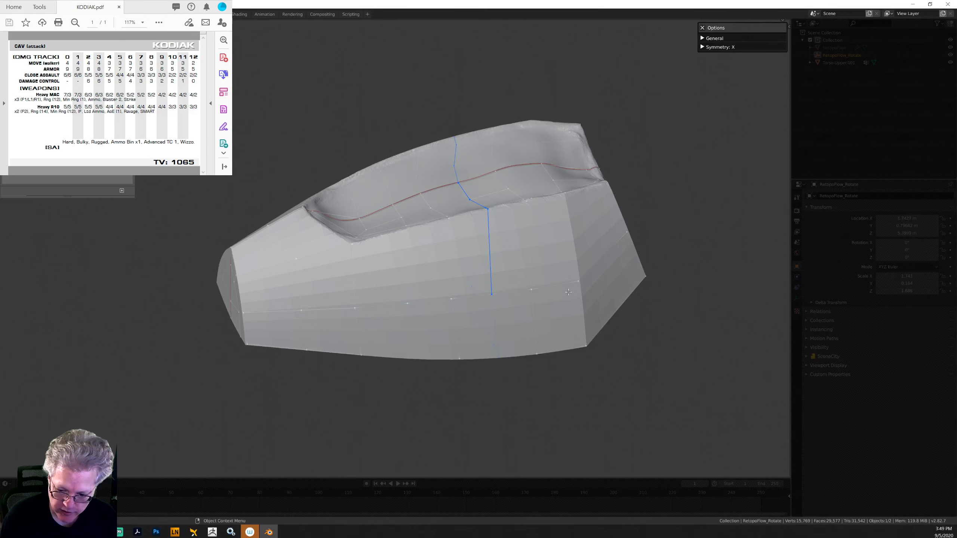
middle_drag(615, 301, 546, 336)
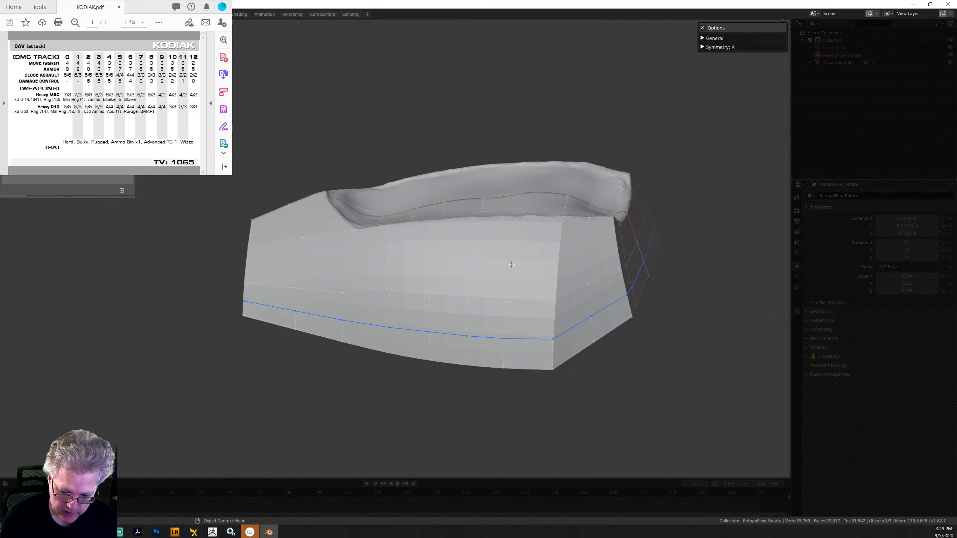
Step: Try to divide the hull side with additional lengthwise edge loops running from the nose to the rear
middle_drag(512, 264, 452, 389)
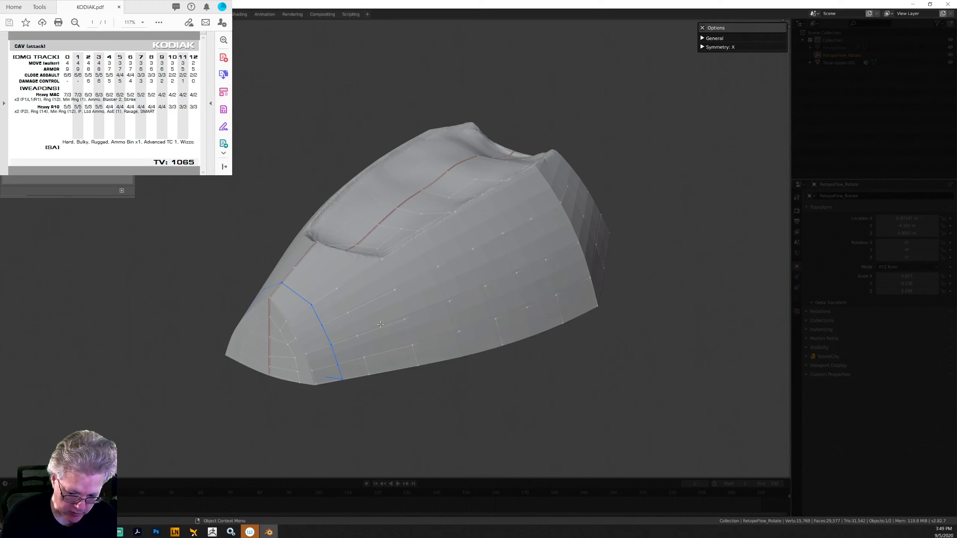
middle_drag(446, 411, 601, 408)
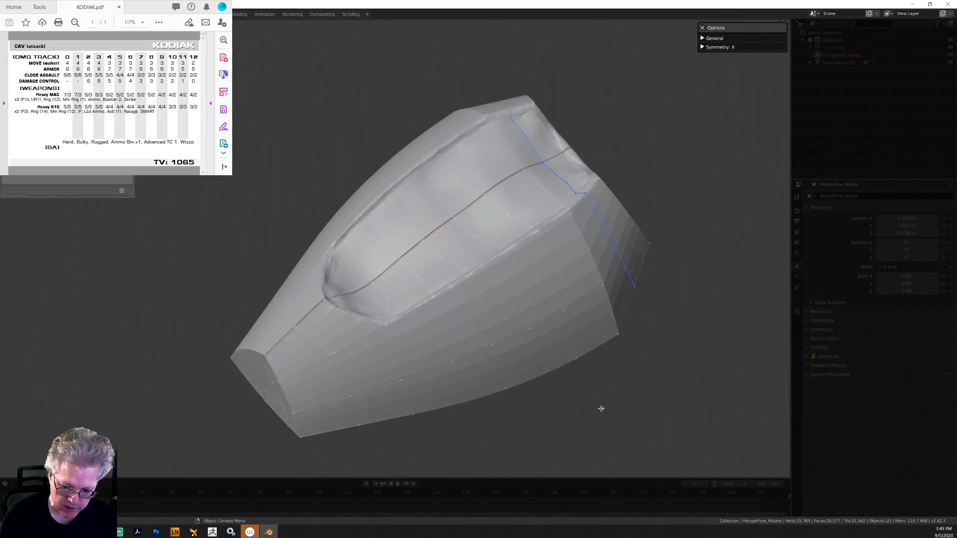
shift+middle_drag(642, 373, 611, 374)
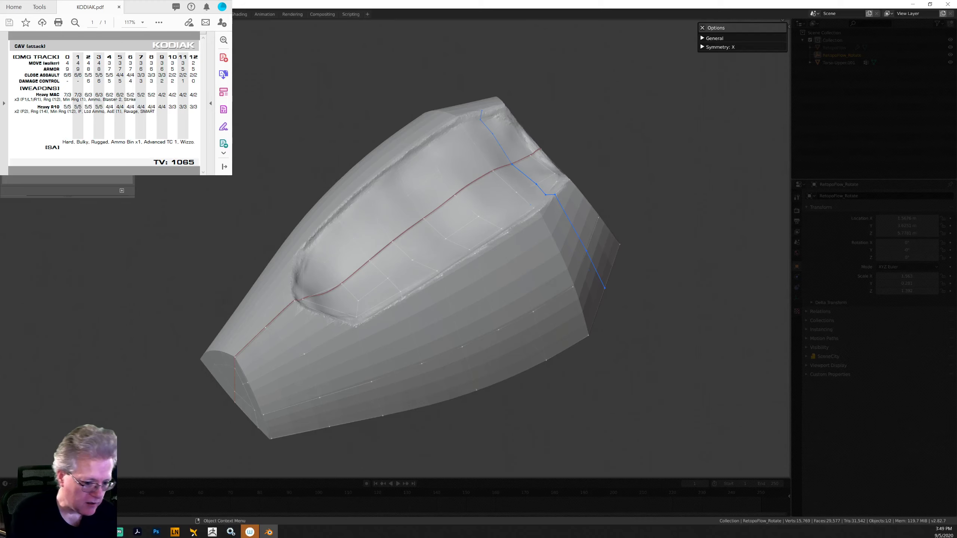
Step: Exit RetopoFlow and view the new mesh over the torso in the regular viewport
middle_drag(119, 320, 209, 397)
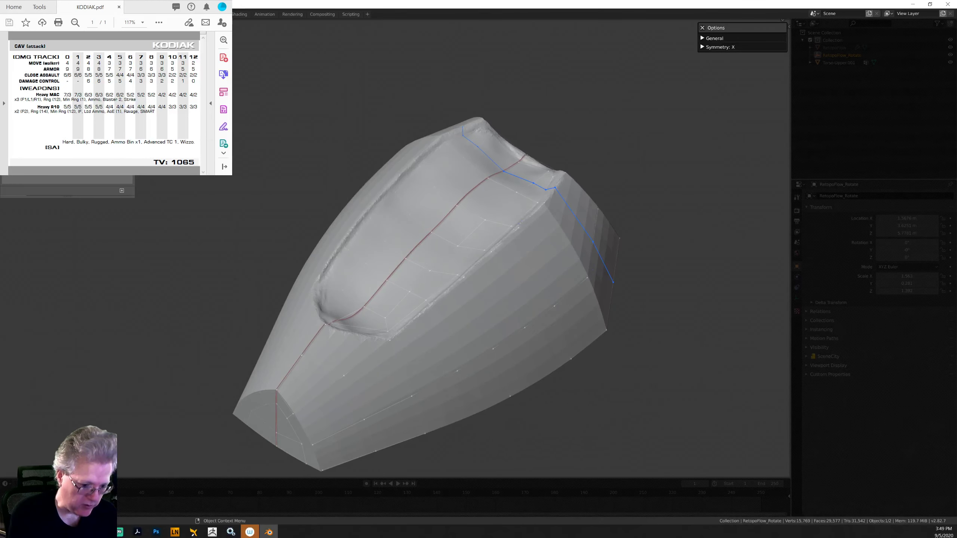
key(Escape)
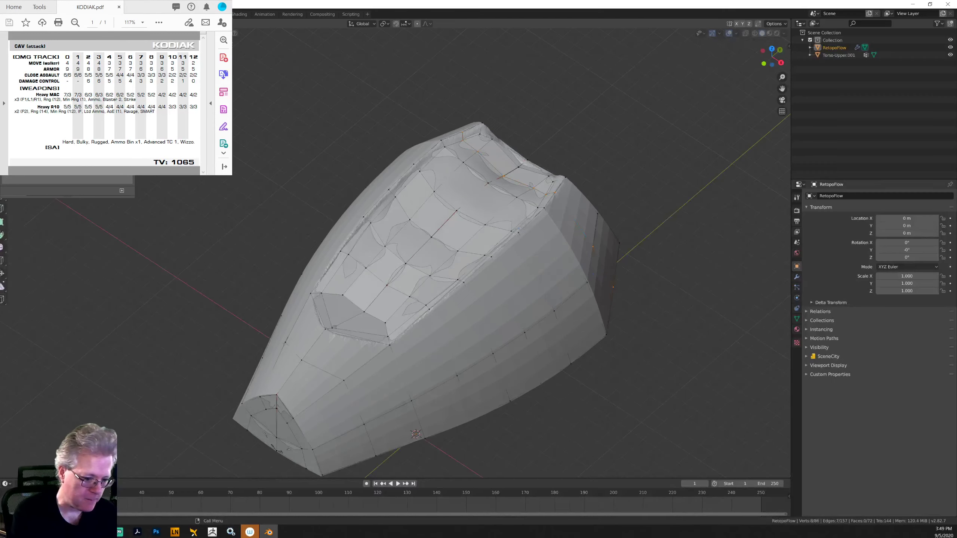
middle_drag(634, 395, 626, 390)
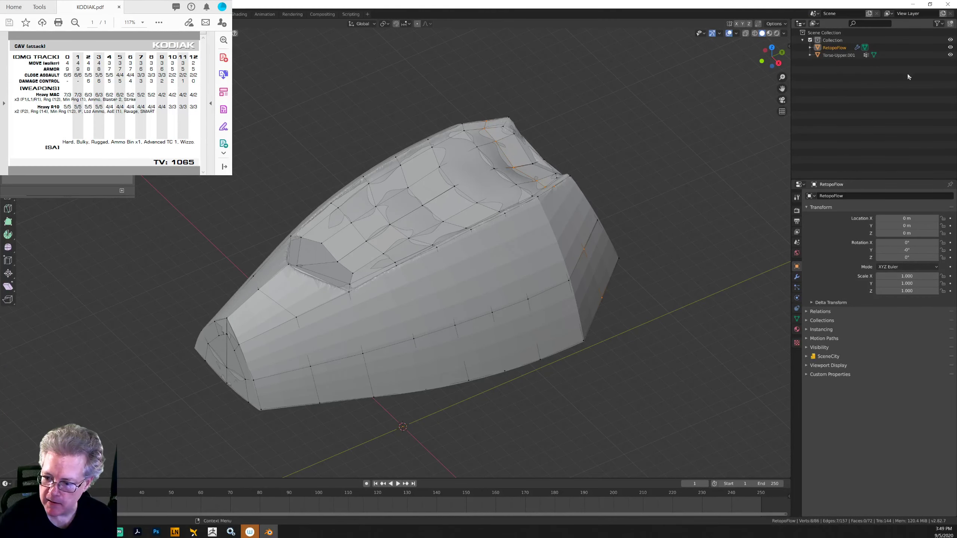
Step: Hide Torso-Upper.001, deselect everything, leave Edit Mode and inspect the retopologized mesh along its side and nose
click(950, 55)
mouse_move(686, 350)
middle_down()
mouse_move(646, 312)
mouse_move(653, 338)
mouse_move(678, 344)
middle_up()
key(a)
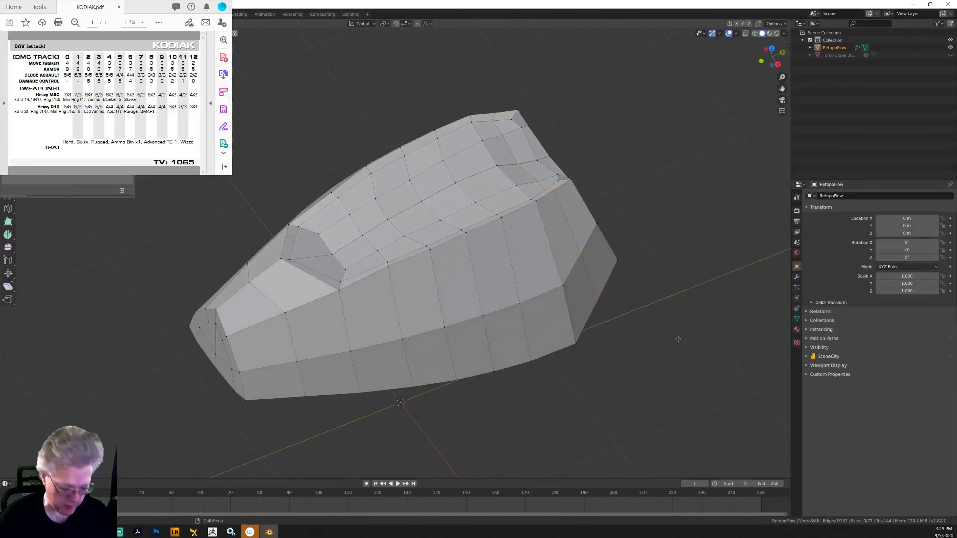
key(alt+a)
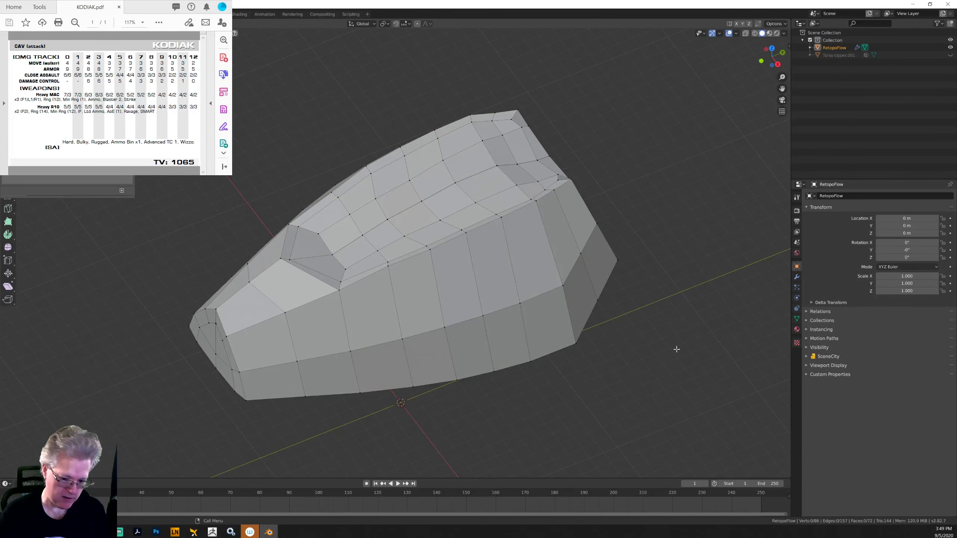
key(Tab)
middle_drag(679, 368, 709, 349)
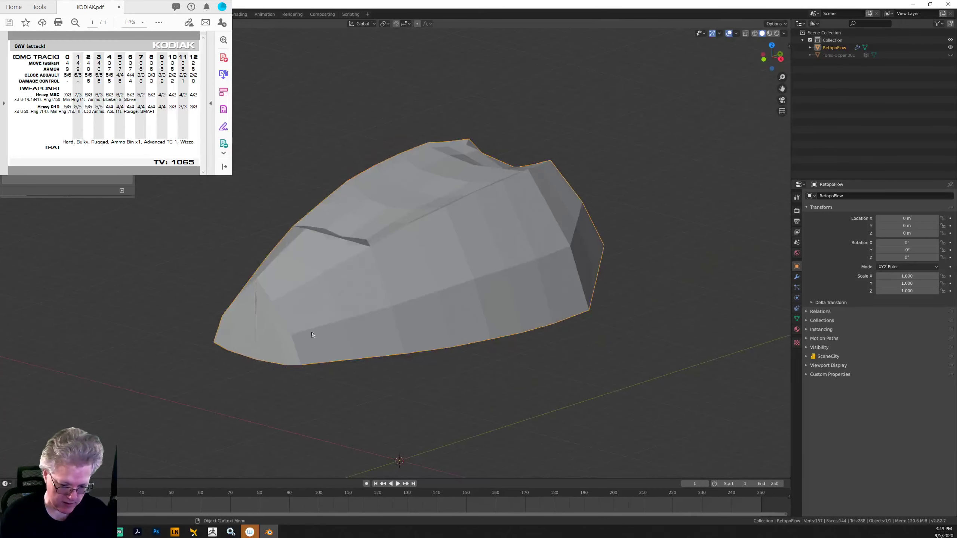
middle_drag(271, 347, 475, 367)
middle_drag(390, 253, 521, 380)
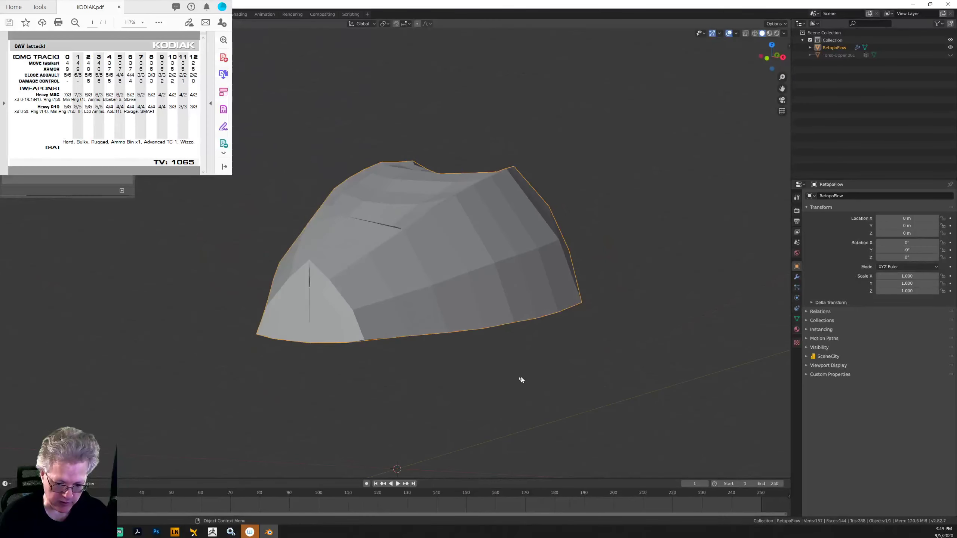
middle_drag(375, 319, 432, 373)
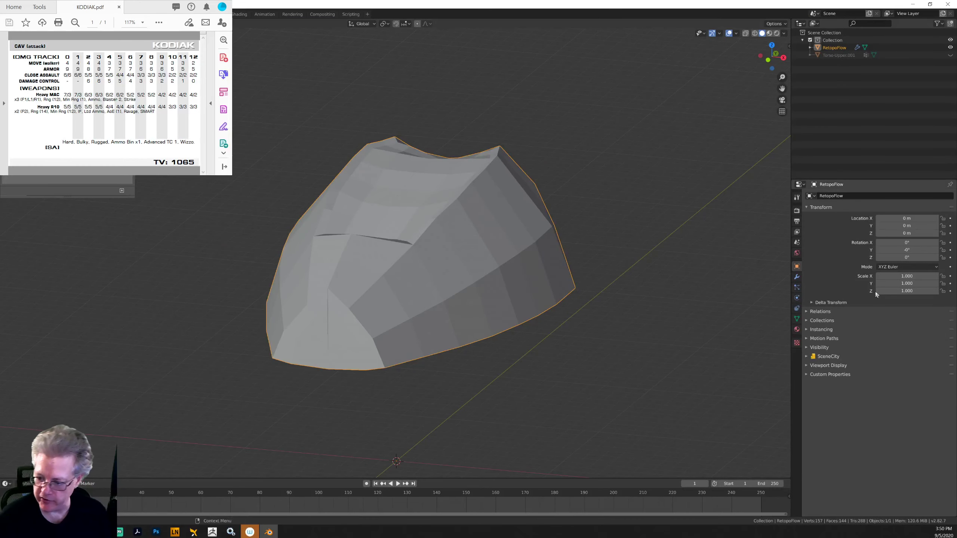
Step: Raise the Mirror modifier's Merge Limit until the centre seam closes, and apply the modifier
click(798, 278)
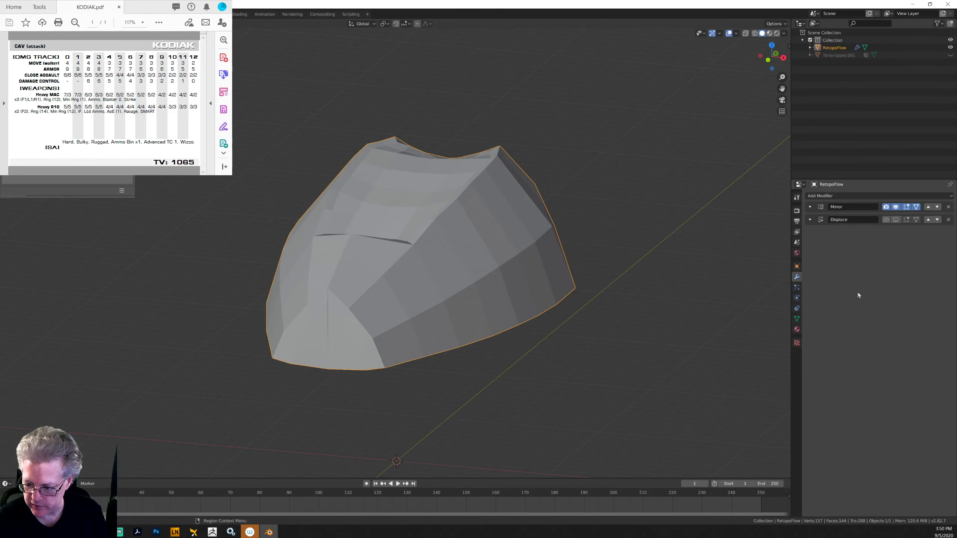
click(811, 207)
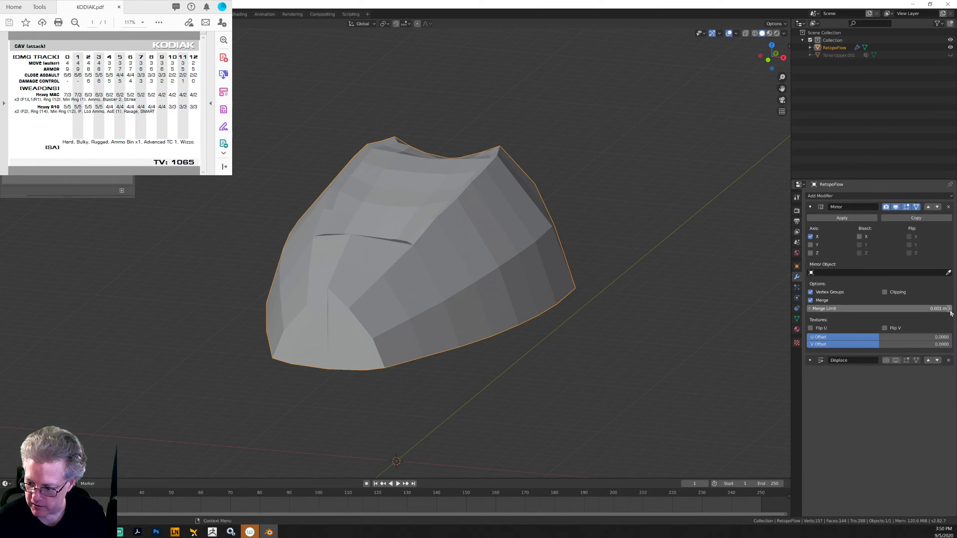
mouse_move(946, 310)
mouse_down()
mouse_move(932, 311)
mouse_move(951, 312)
mouse_up()
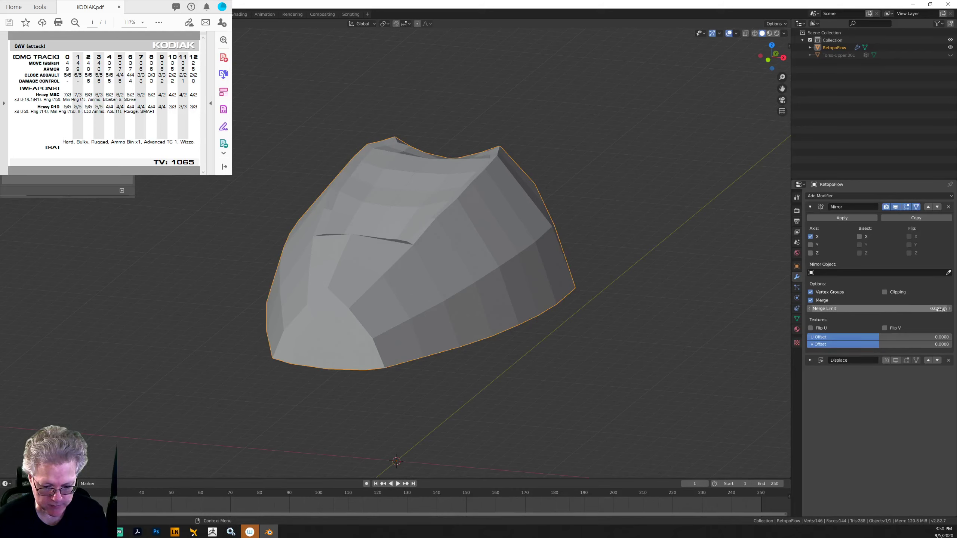
middle_drag(774, 361, 613, 403)
click(810, 218)
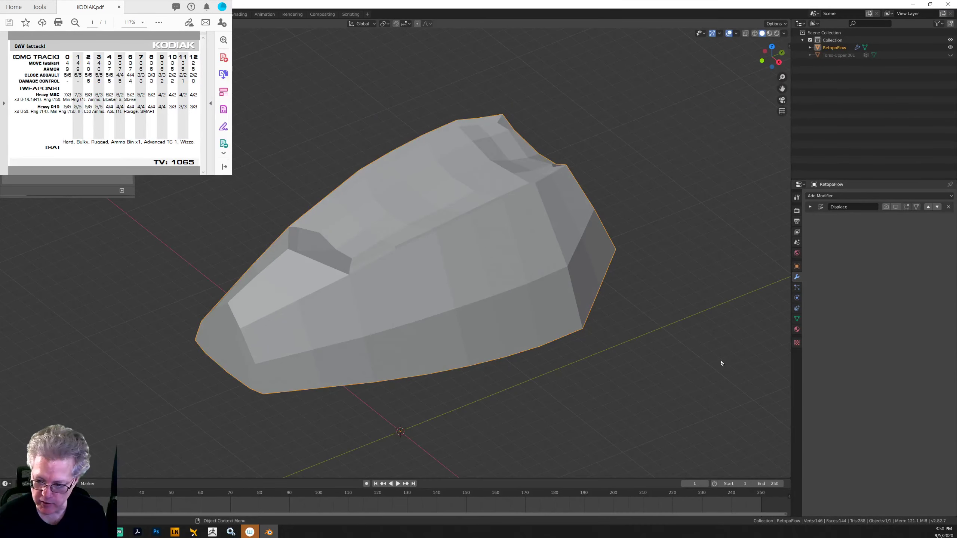
middle_drag(720, 363, 674, 351)
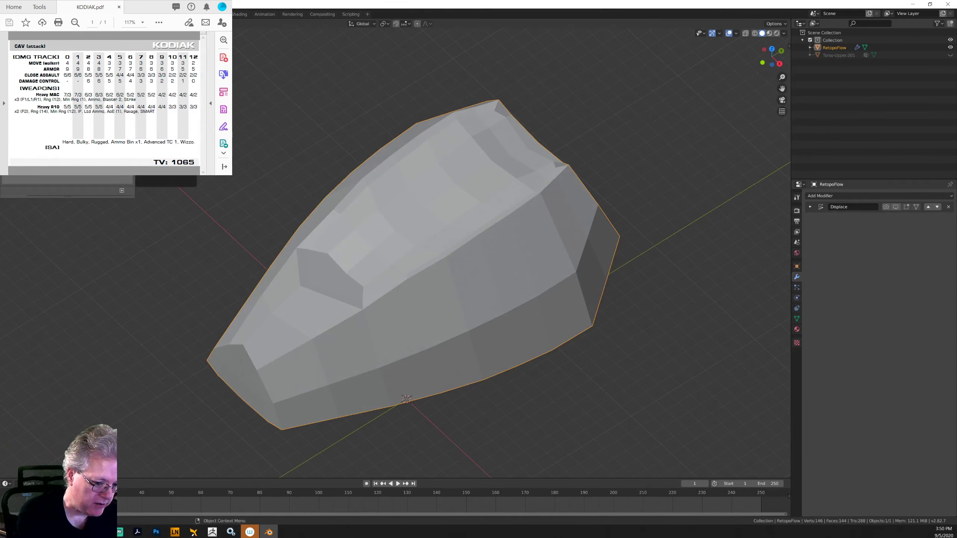
Step: Export the retopologized torso mesh and switch to ZBrush with the full mech model
click(112, 149)
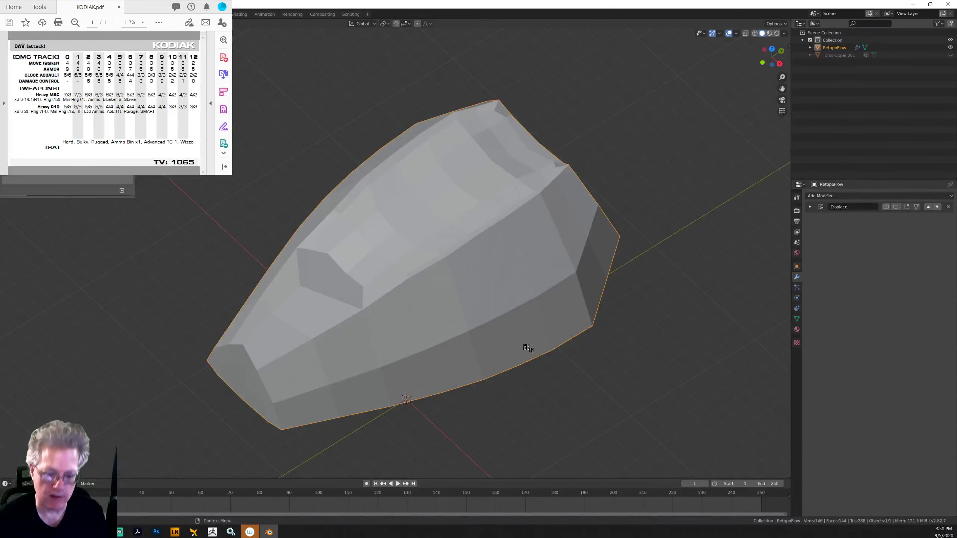
click(913, 4)
click(212, 532)
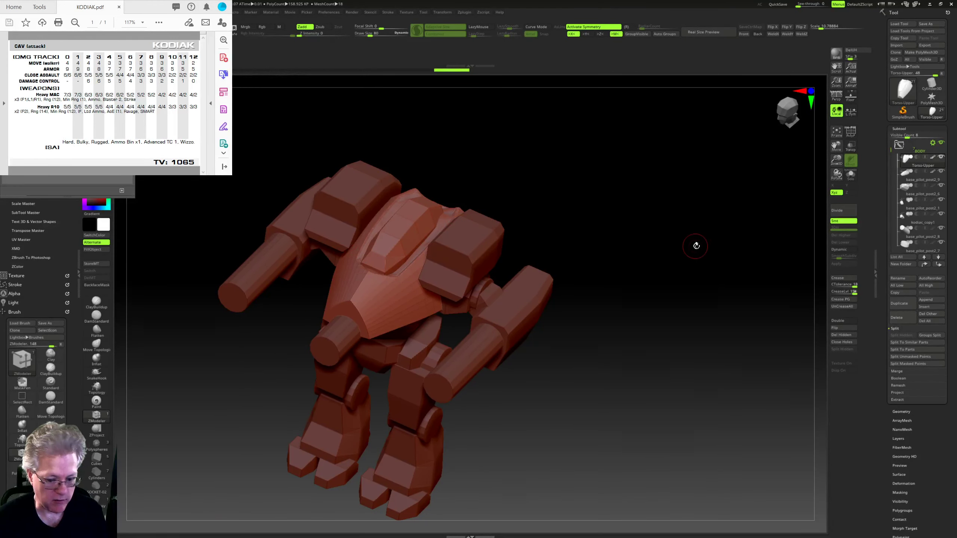
Step: Display the mech with polyframe and transparency to see the active Torso-Upper through the surrounding parts
drag(694, 245, 716, 257)
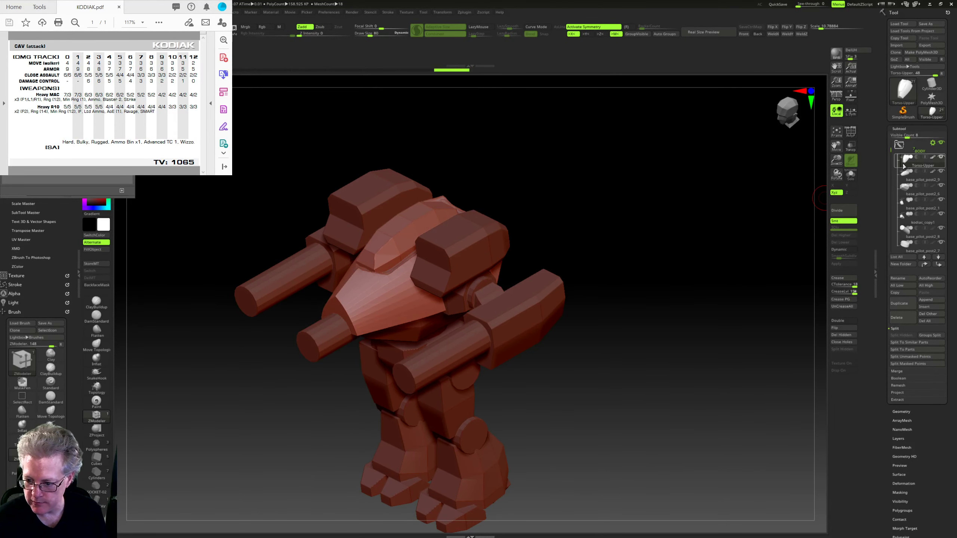
drag(735, 211, 758, 214)
click(851, 146)
drag(825, 144, 734, 261)
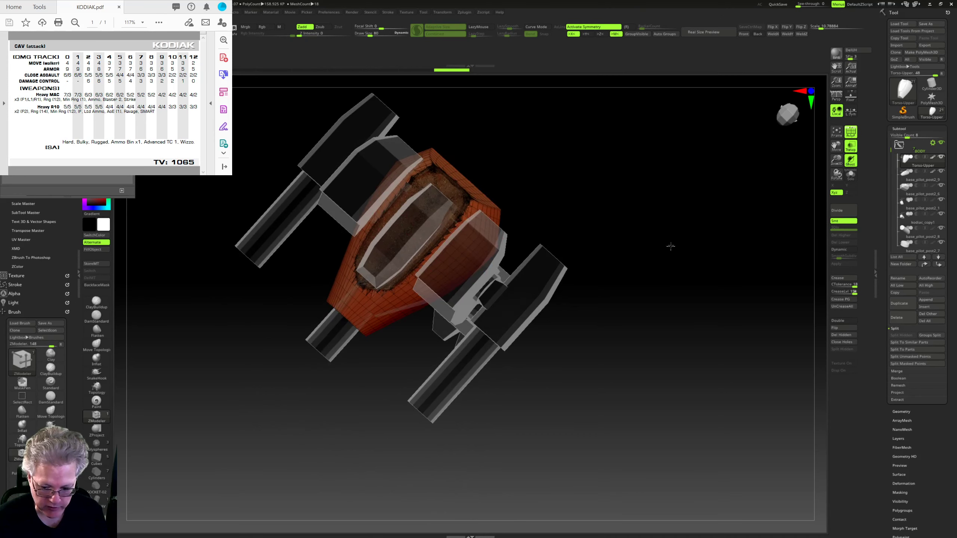
drag(670, 245, 674, 228)
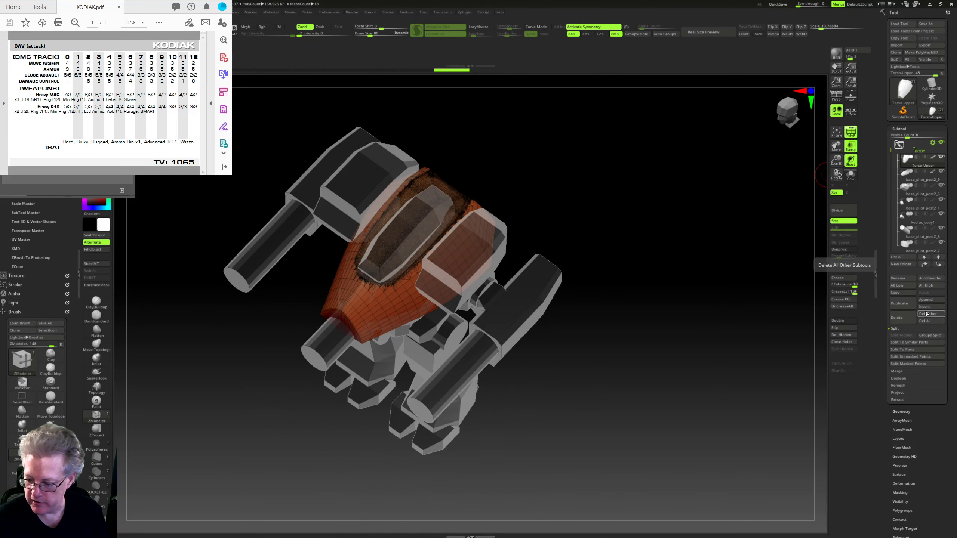
Step: Duplicate the Torso-Upper subtool and hide the base_pilot_post2_9 cockpit canopy subtool
click(904, 305)
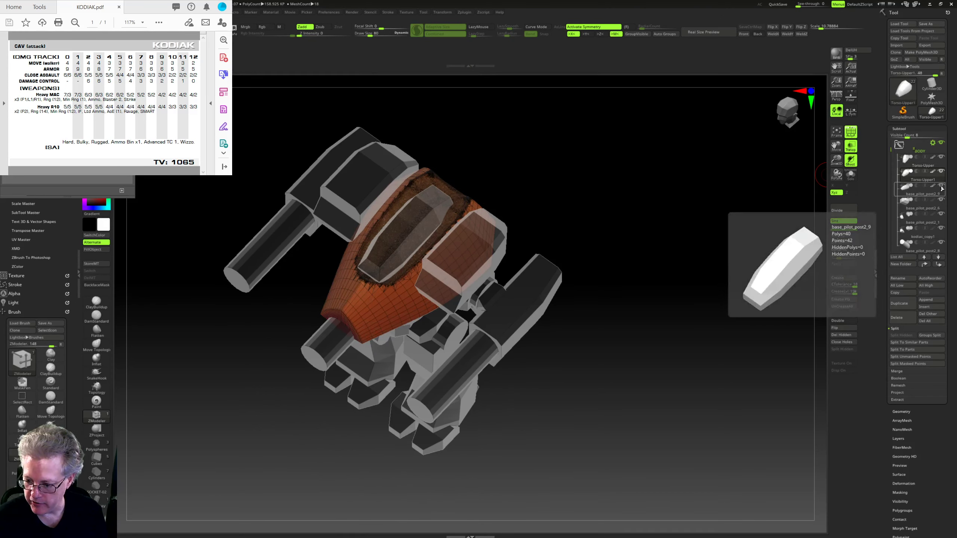
click(941, 186)
Step: Import the retopologized mesh from Blender into the duplicated Torso-Upper subtool
drag(716, 320, 717, 334)
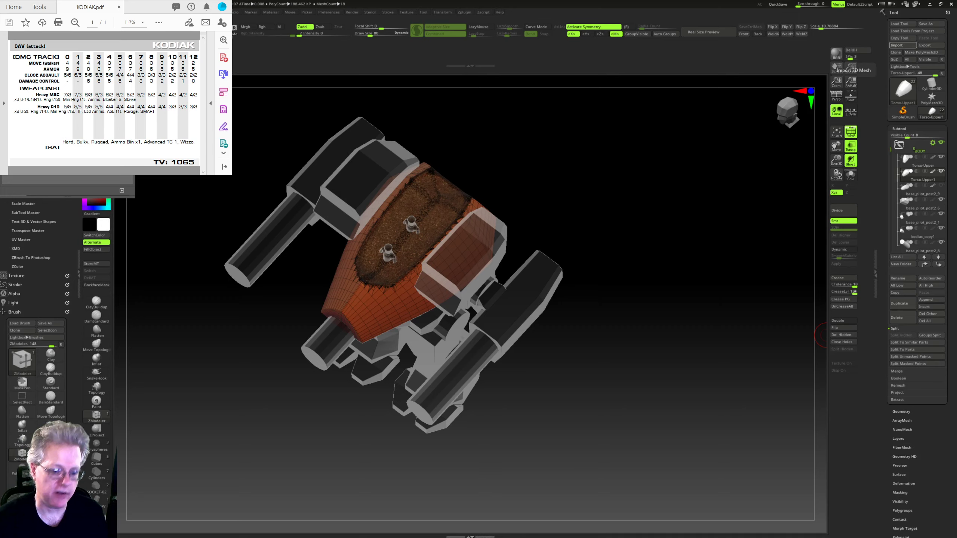
drag(645, 147, 640, 189)
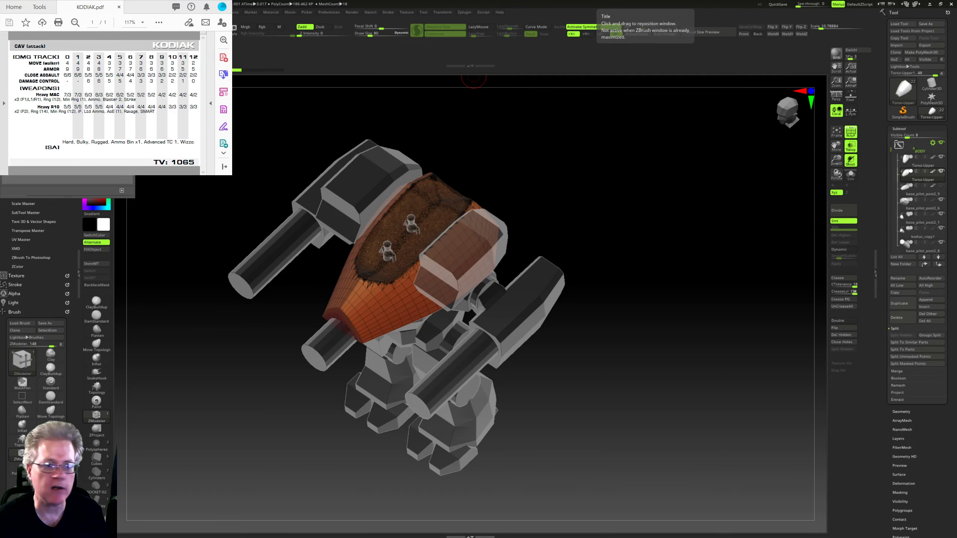
key(alt+Tab)
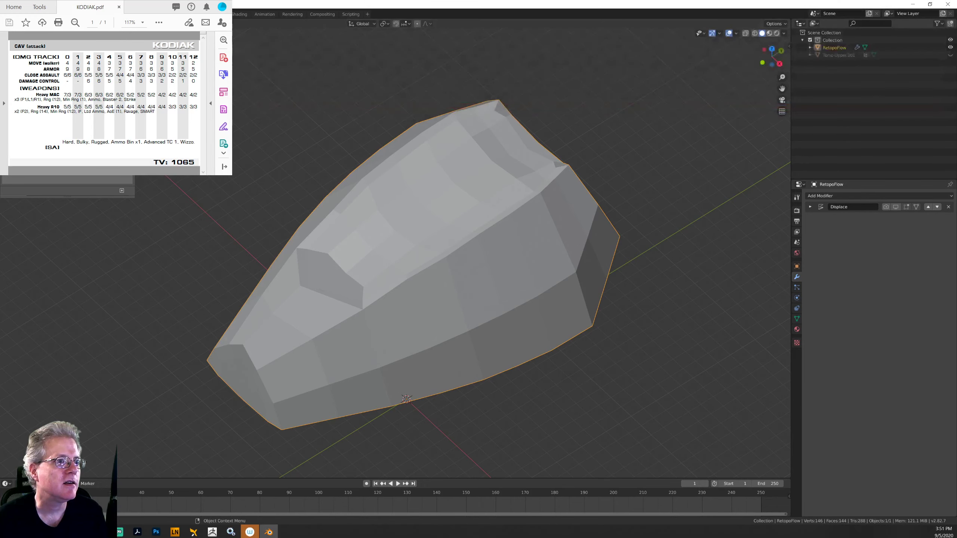
click(212, 532)
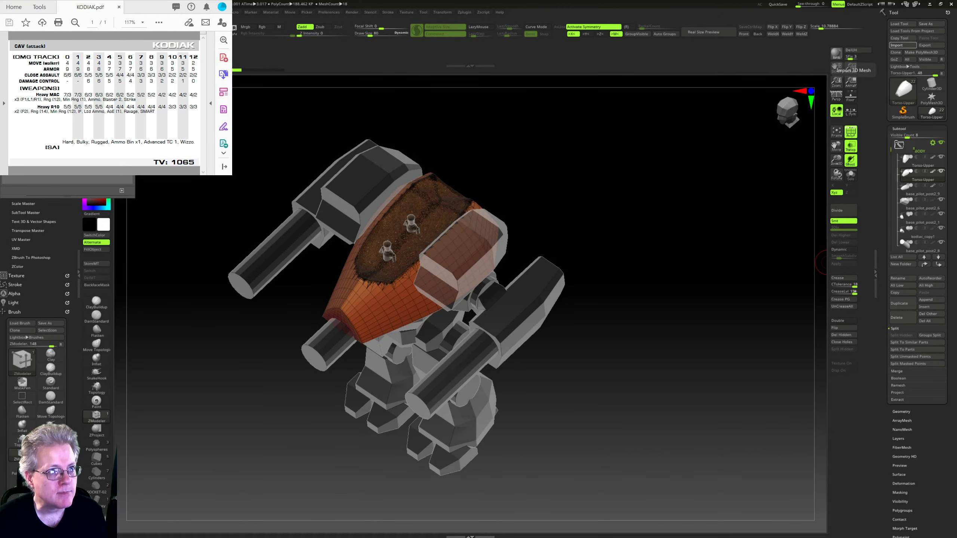
mouse_move(638, 231)
mouse_down()
mouse_move(629, 244)
mouse_move(643, 233)
mouse_up()
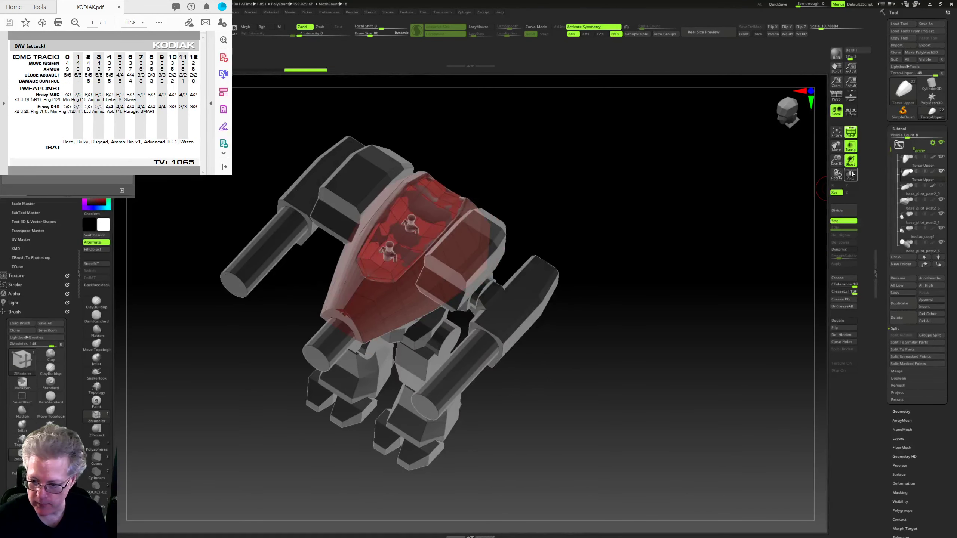
Step: Isolate the imported torso with Solo and bring its cockpit area into close view
click(851, 175)
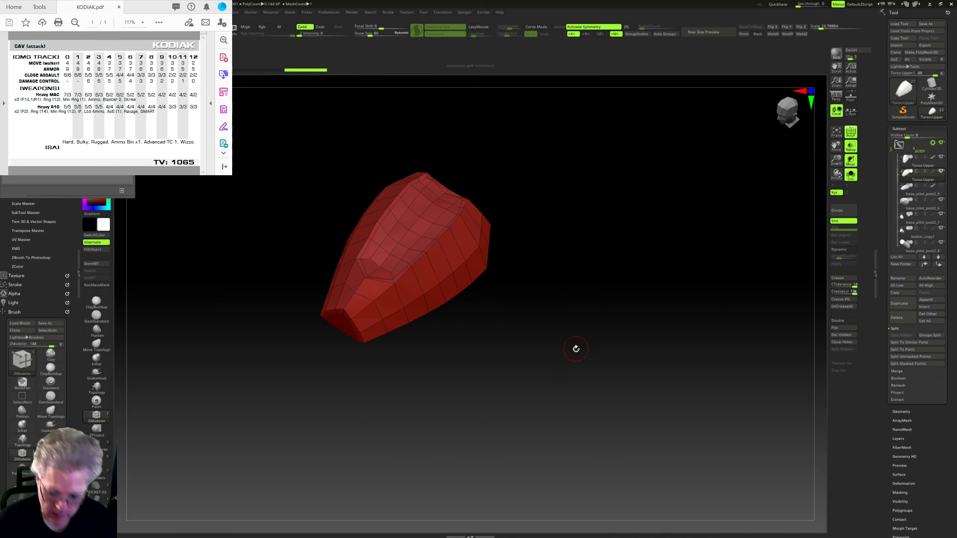
mouse_move(574, 348)
mouse_down()
mouse_move(563, 350)
mouse_move(569, 335)
mouse_up()
ctrl+right_drag(576, 299, 604, 338)
mouse_move(612, 338)
mouse_down()
mouse_move(609, 377)
mouse_move(594, 347)
mouse_move(626, 338)
mouse_move(649, 405)
mouse_move(637, 385)
mouse_move(645, 342)
mouse_move(603, 345)
mouse_move(593, 329)
mouse_move(645, 300)
mouse_move(654, 321)
mouse_up()
drag(628, 277, 641, 269)
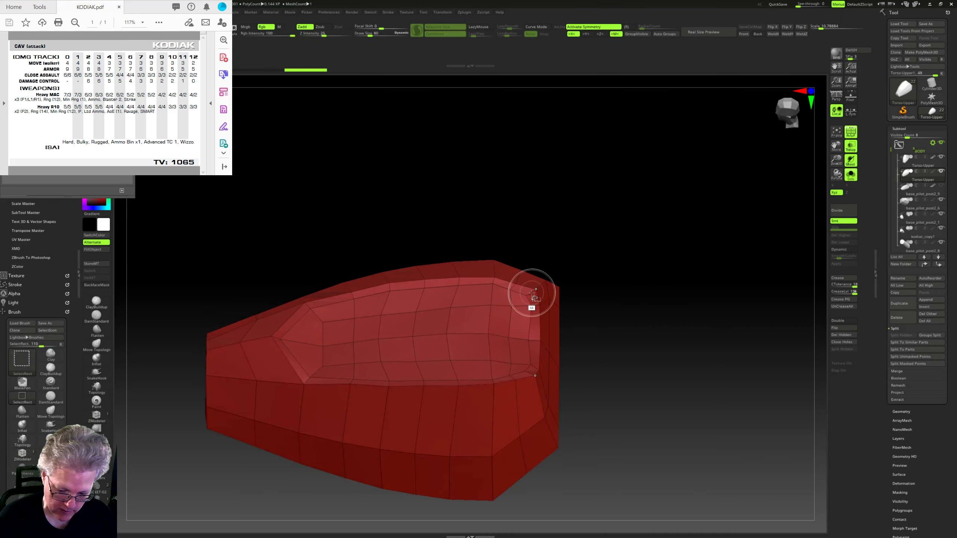
Step: Hide the polygon loop around the cockpit using SelectLasso, and split the separated areas into polygroups with Auto Groups
ctrl+shift+click(96, 60)
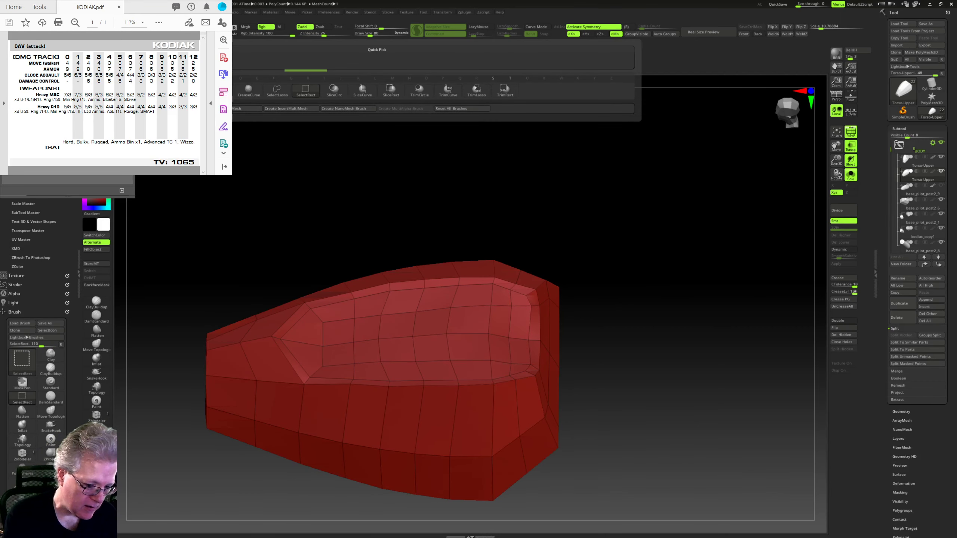
click(277, 90)
ctrl+shift+click(532, 292)
drag(599, 276, 607, 312)
ctrl+shift+click(305, 297)
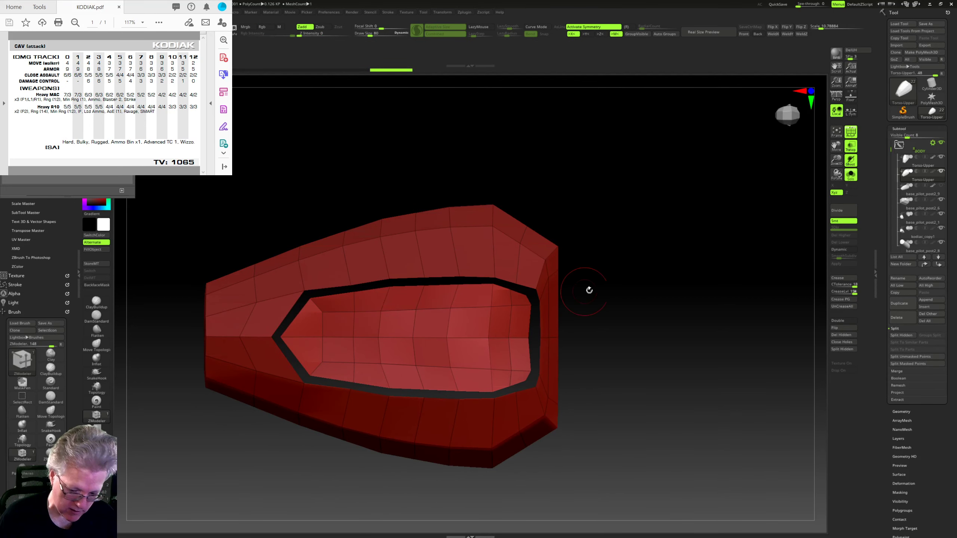
click(669, 37)
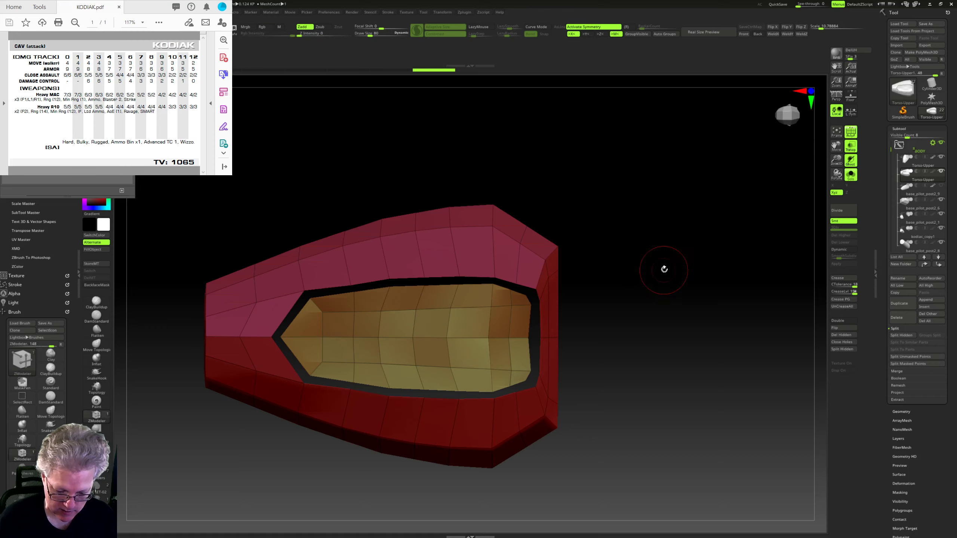
Step: Mask the outer hull while leaving the cockpit area and its rim unmasked, and show the whole torso
ctrl+shift+click(667, 270)
ctrl+shift+click(680, 285)
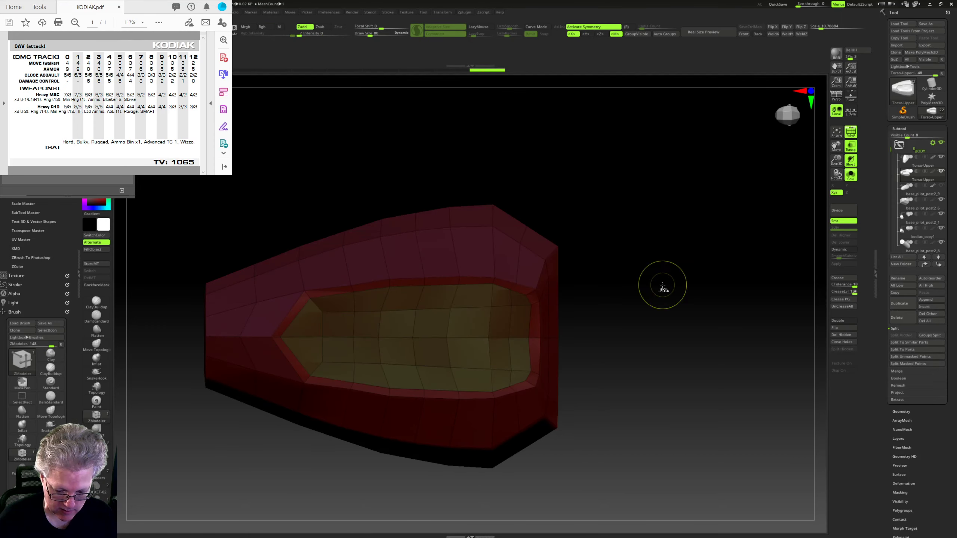
ctrl+shift+click(447, 337)
ctrl+shift+click(629, 294)
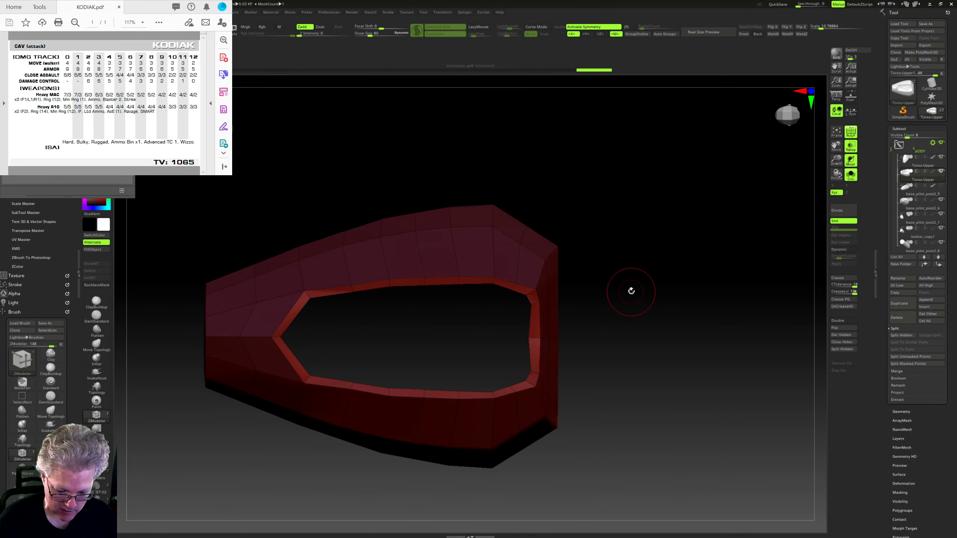
mouse_move(637, 288)
mouse_down()
mouse_move(645, 248)
mouse_move(664, 284)
mouse_move(658, 306)
mouse_move(672, 276)
mouse_move(690, 300)
mouse_move(695, 267)
mouse_move(540, 175)
mouse_up()
ctrl+shift+click(693, 304)
Step: Adjust the unmasked cockpit area vertically and widen it slightly with Transpose, and return to Draw mode
key(w)
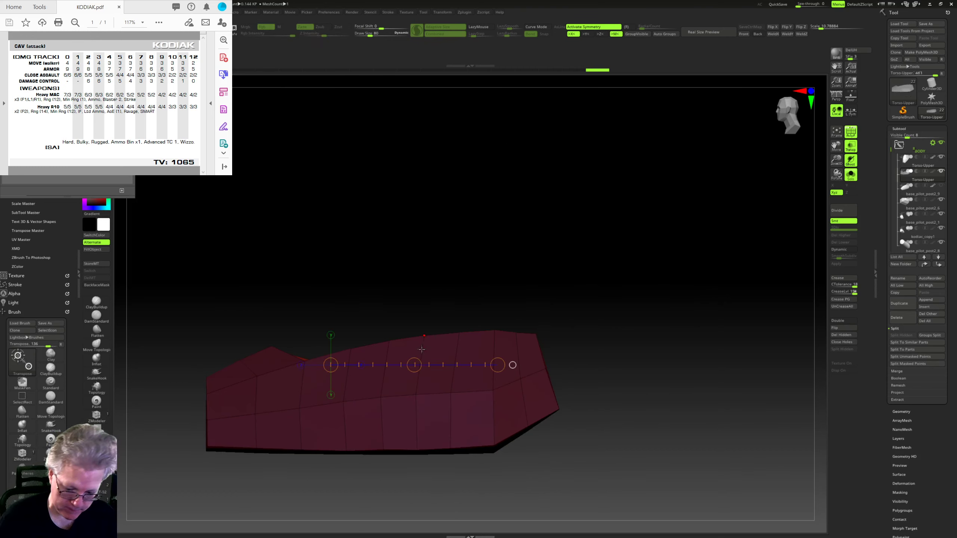
mouse_move(422, 350)
shift+mouse_down()
mouse_move(422, 229)
mouse_move(425, 311)
shift+mouse_up()
drag(565, 234, 581, 280)
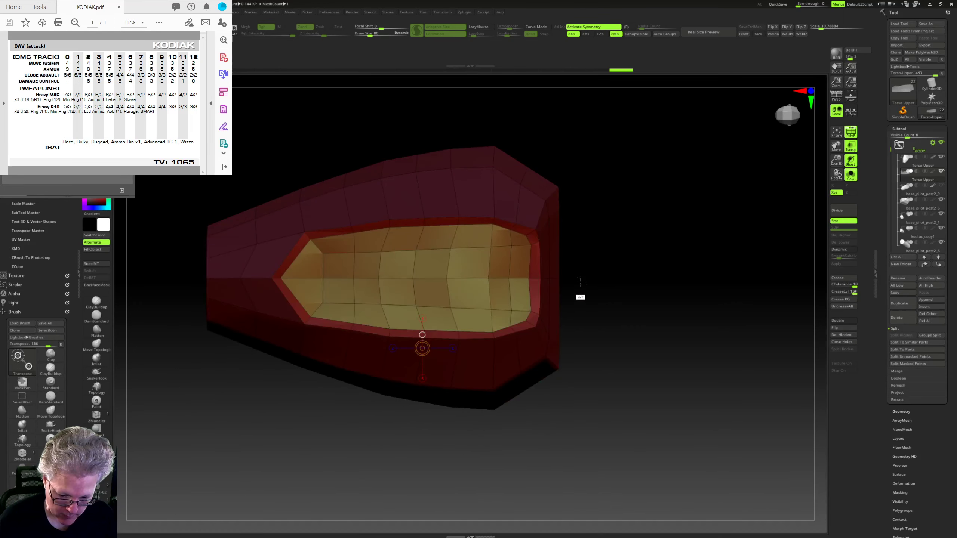
shift+drag(413, 278, 412, 429)
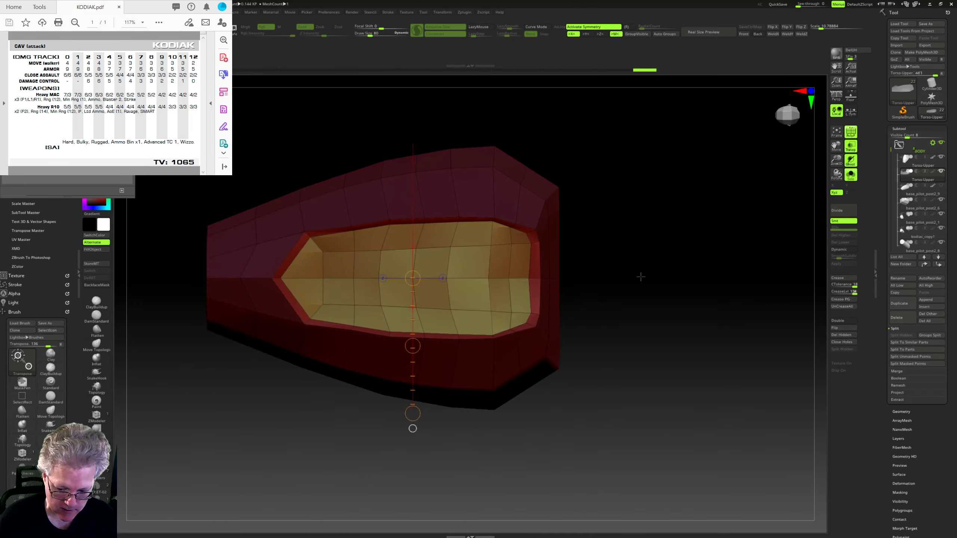
mouse_move(640, 277)
mouse_down()
mouse_move(635, 267)
mouse_move(653, 305)
mouse_move(658, 261)
mouse_move(640, 239)
mouse_move(600, 250)
mouse_up()
key(q)
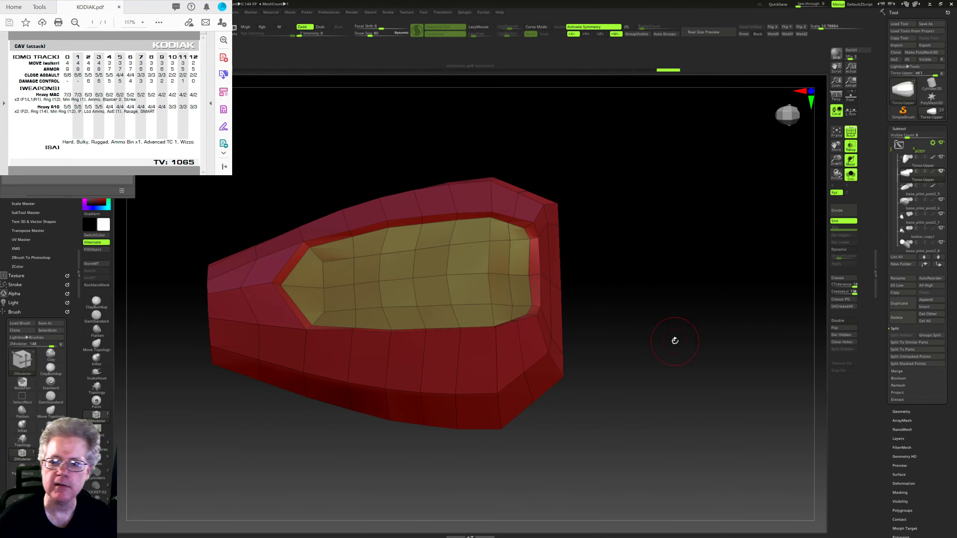
Step: Unhide the base_pilot_post2_9 canopy subtool and make it the active subtool
drag(674, 345, 660, 372)
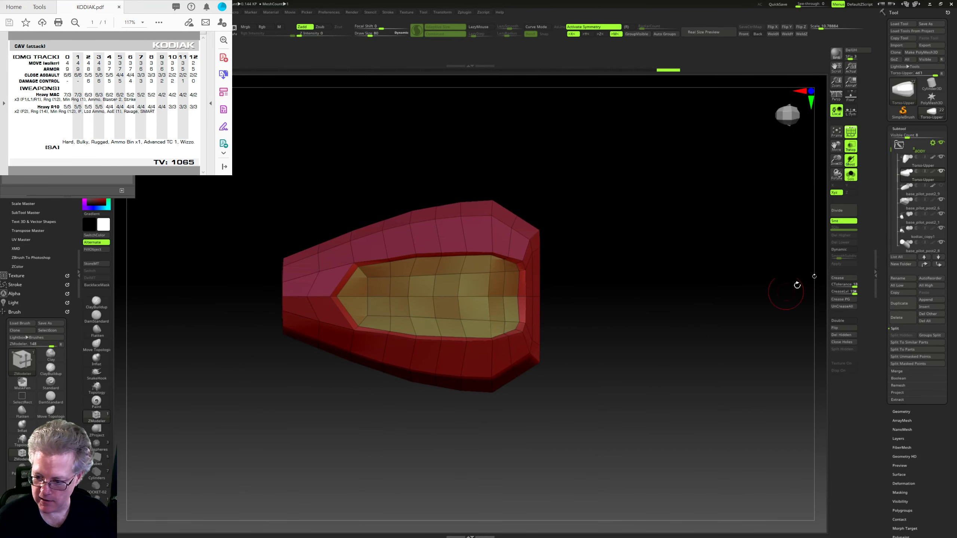
click(943, 186)
drag(770, 310, 771, 287)
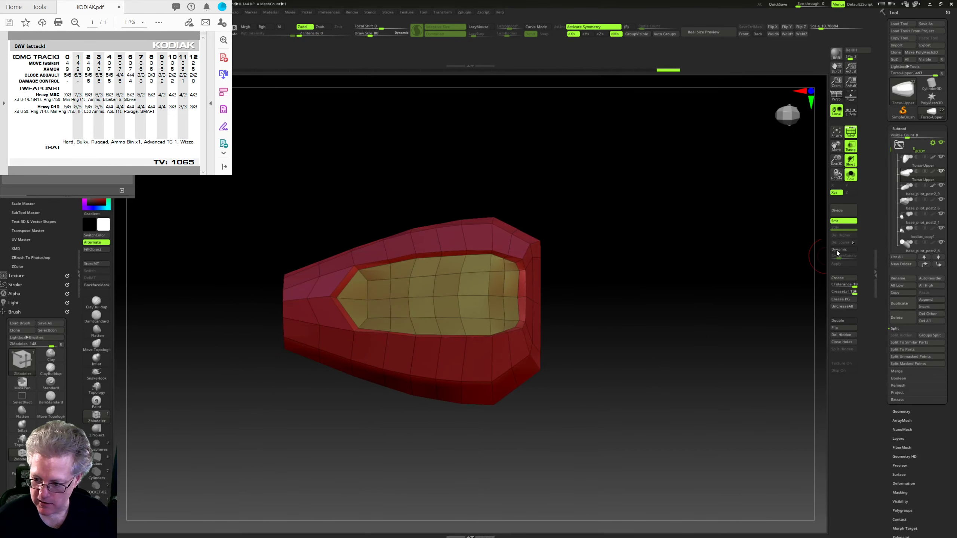
click(923, 194)
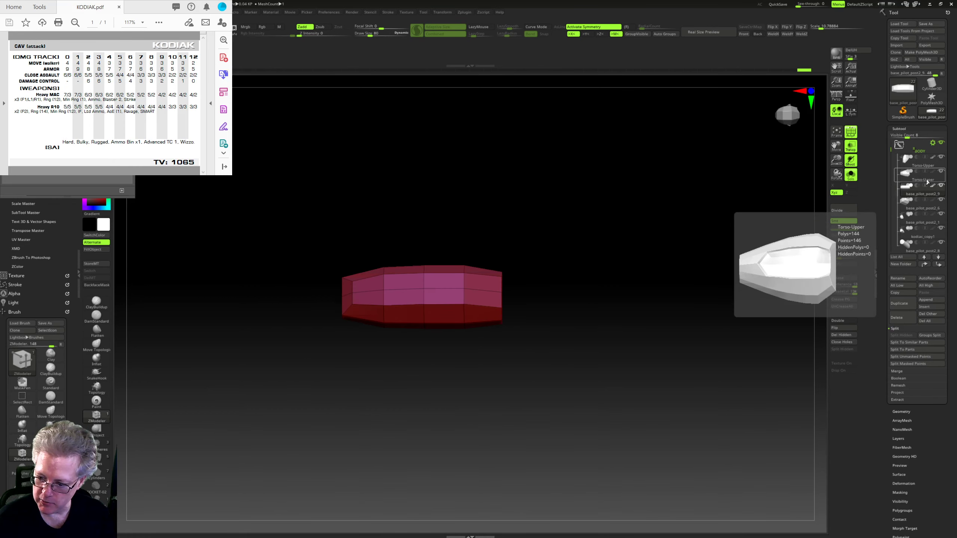
Step: Hide the dense Torso-Upper subtool and turn off Solo to show the low-poly Torso-Upper together with the rest of the mech
click(928, 181)
click(923, 178)
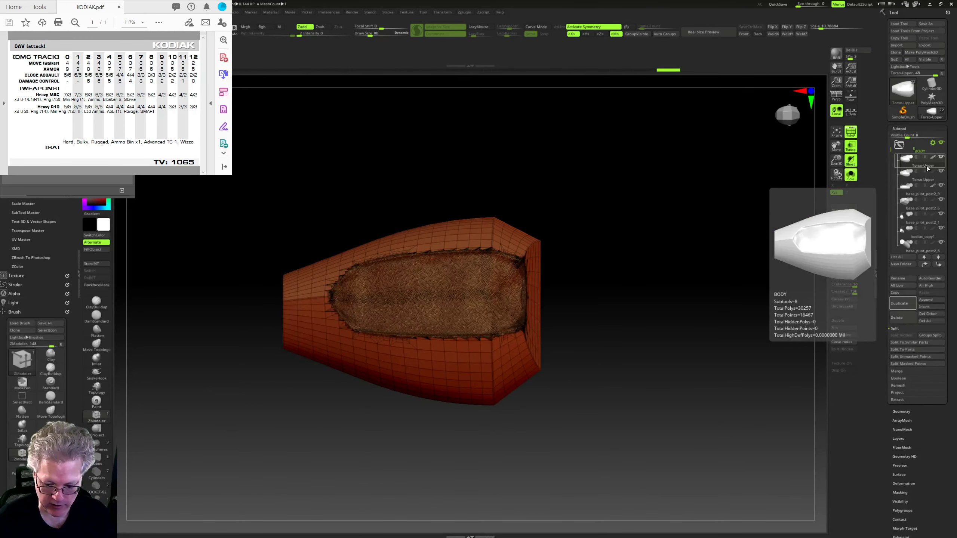
click(940, 157)
click(850, 175)
click(850, 147)
key(shift+f)
shift+drag(670, 264, 671, 377)
Step: With transparency and PolyFrame on, nudge the cockpit opening's rim around the canopy from above using an enlarged Move Topological brush
click(96, 345)
key(bracketright)
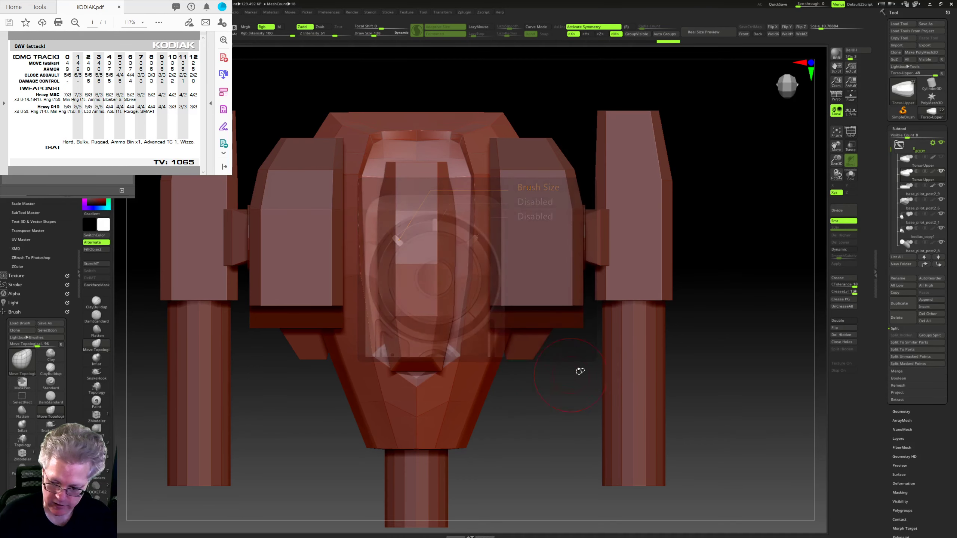
click(851, 146)
click(851, 131)
ctrl+right_drag(733, 212, 715, 270)
drag(456, 421, 465, 436)
alt+right_drag(465, 436, 465, 398)
drag(551, 256, 557, 258)
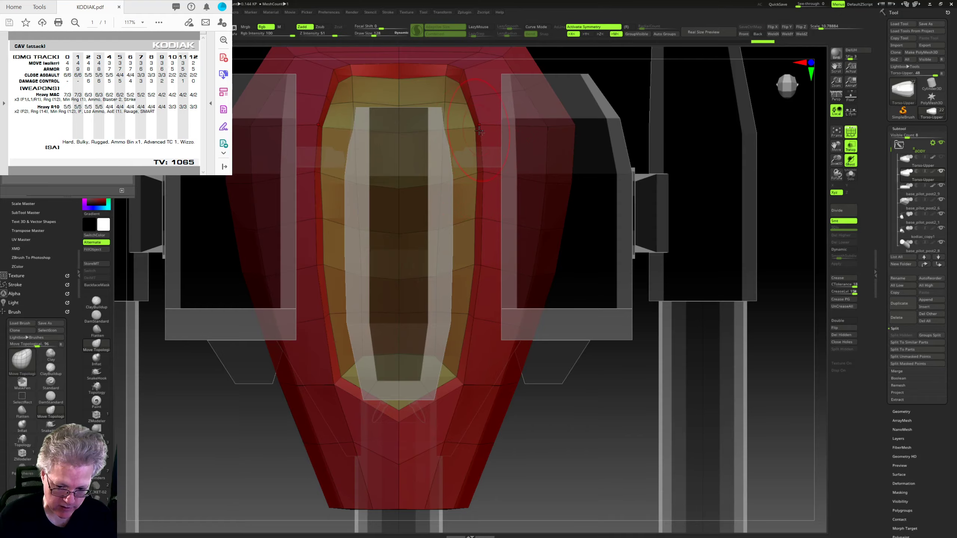
Step: Push the raised front point of the cockpit rim slightly forward in the side view with Move Topological
drag(656, 364, 694, 355)
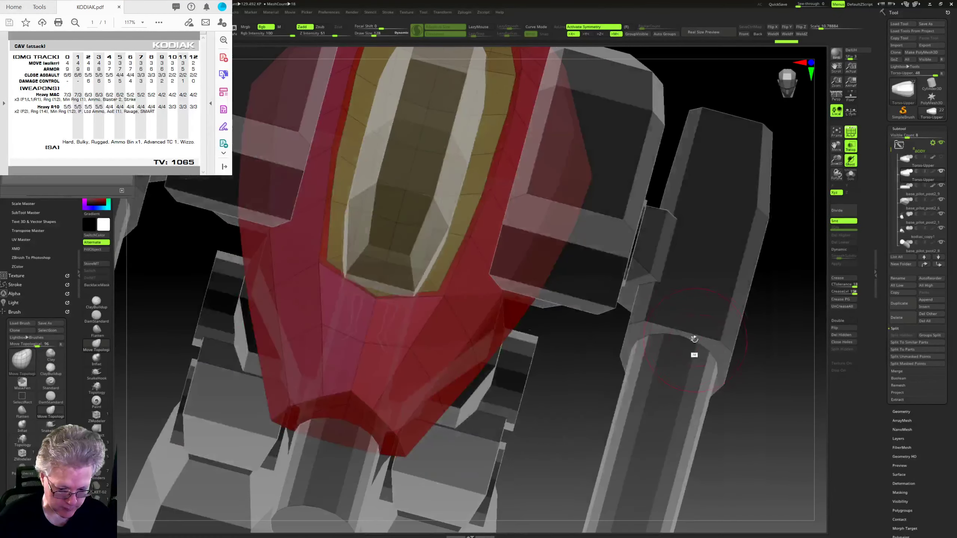
drag(486, 417, 513, 389)
alt+drag(327, 285, 490, 425)
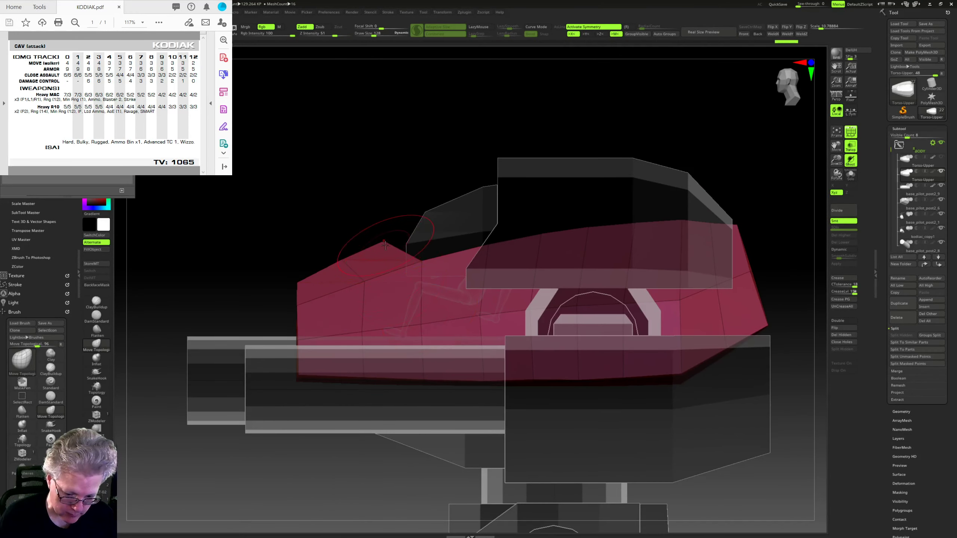
mouse_move(385, 271)
mouse_down()
mouse_move(349, 276)
mouse_move(339, 262)
mouse_up()
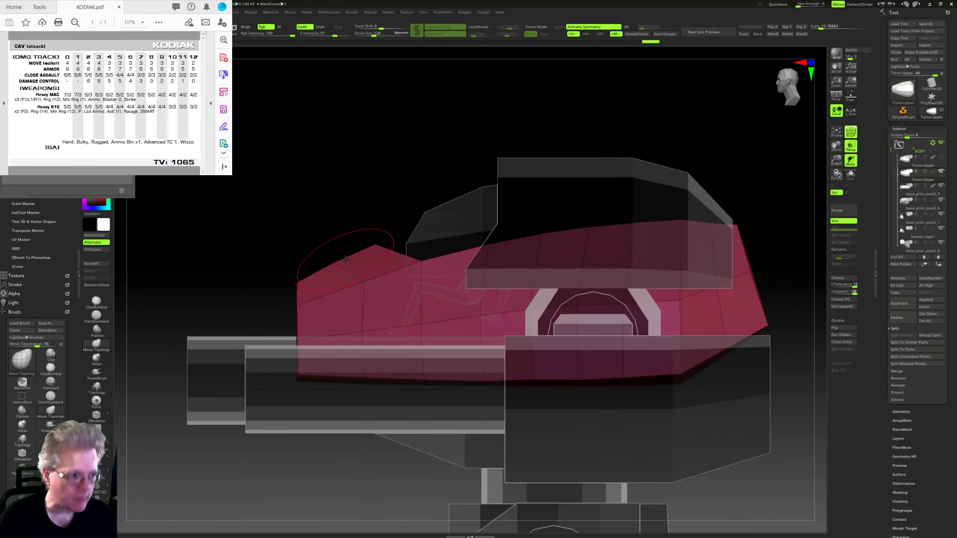
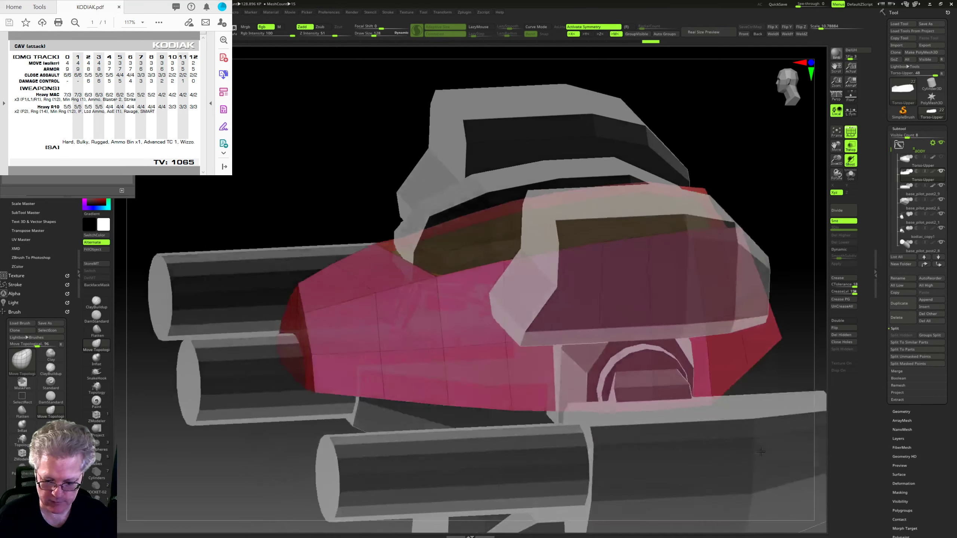
Step: Adjust the middle of the cockpit opening's rear edge with a smaller Move Topological brush in the top view
drag(760, 452, 803, 377)
alt+drag(785, 318, 700, 353)
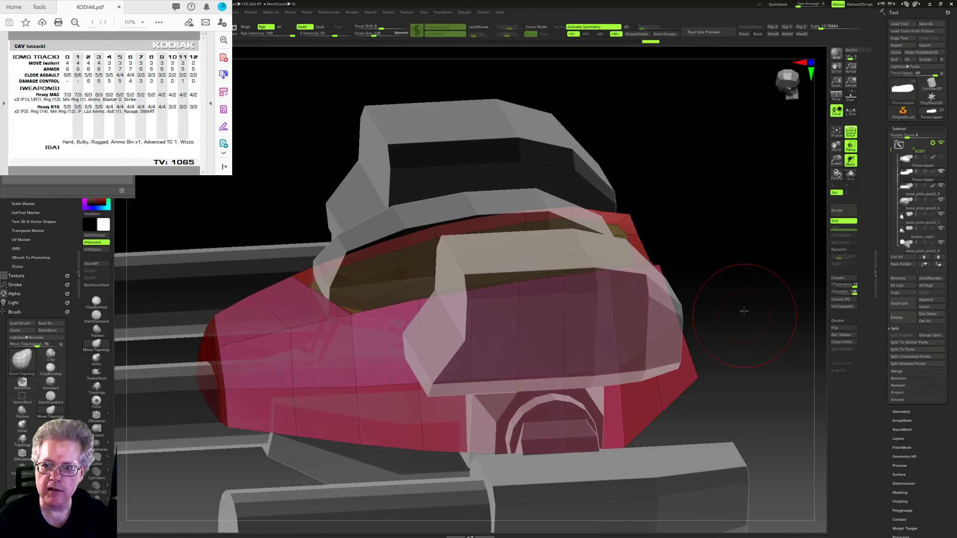
drag(745, 311, 741, 314)
alt+right_drag(517, 332, 516, 368)
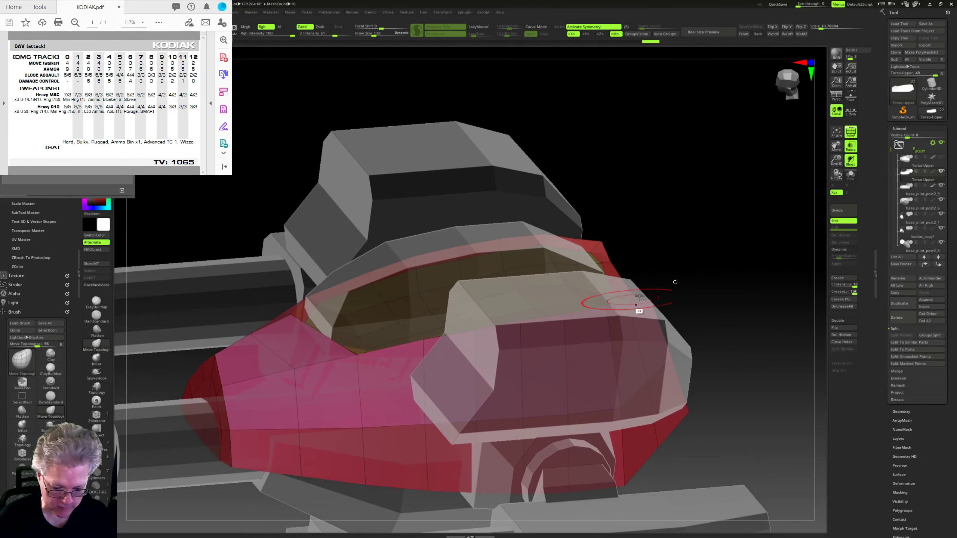
drag(738, 272, 696, 321)
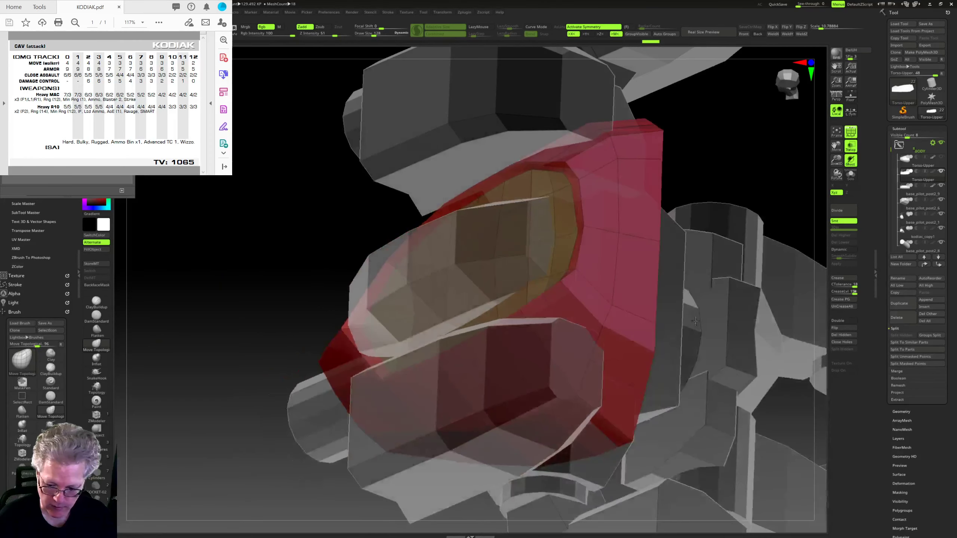
shift+right_drag(695, 321, 711, 335)
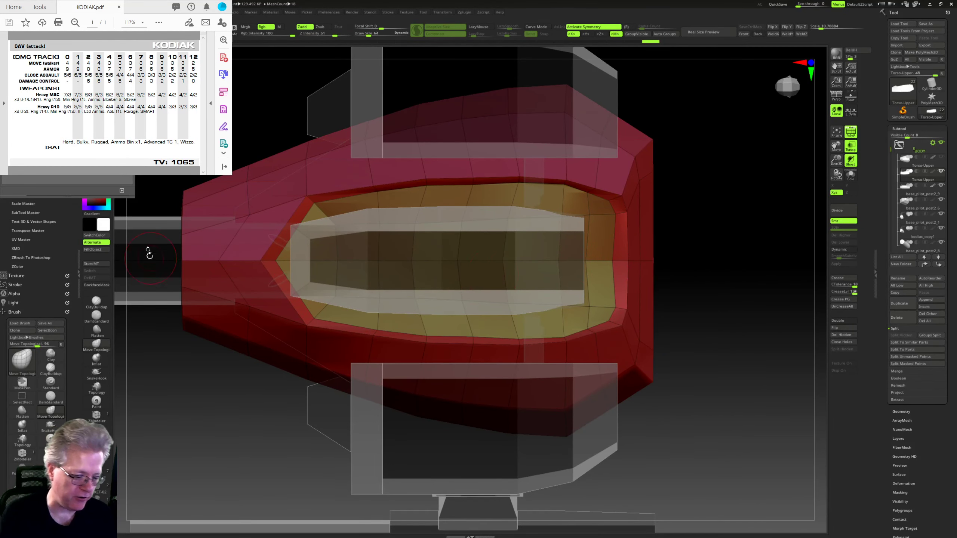
key(bracketleft)
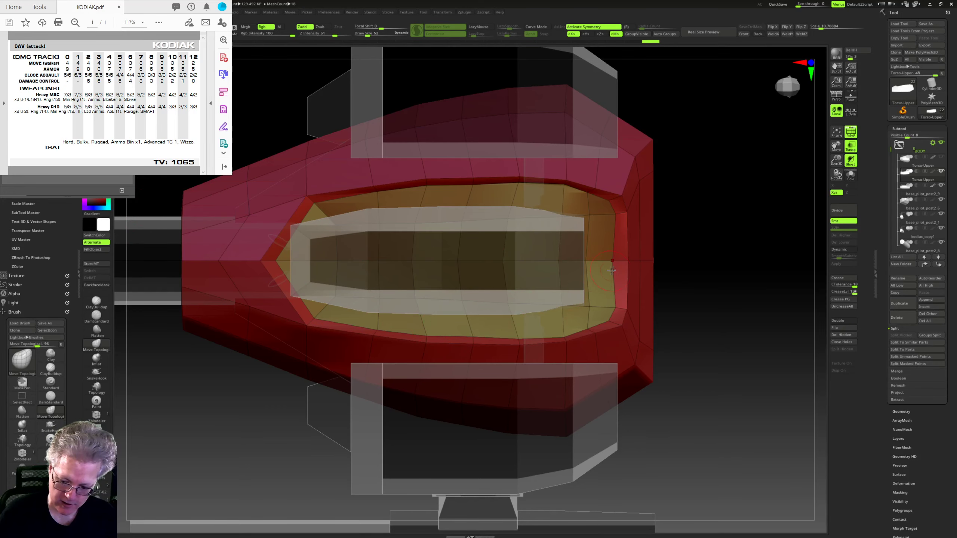
click(620, 261)
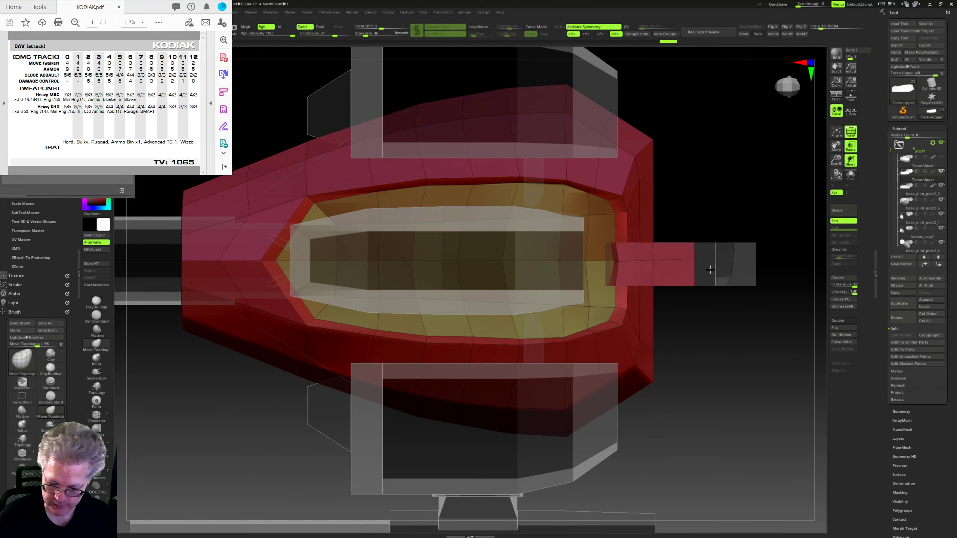
mouse_move(735, 264)
mouse_down()
mouse_move(699, 264)
mouse_move(683, 246)
mouse_move(563, 218)
mouse_up()
Step: Examine the whole mech from several angles to judge how the torso and canopy fit together
right_drag(466, 353, 625, 323)
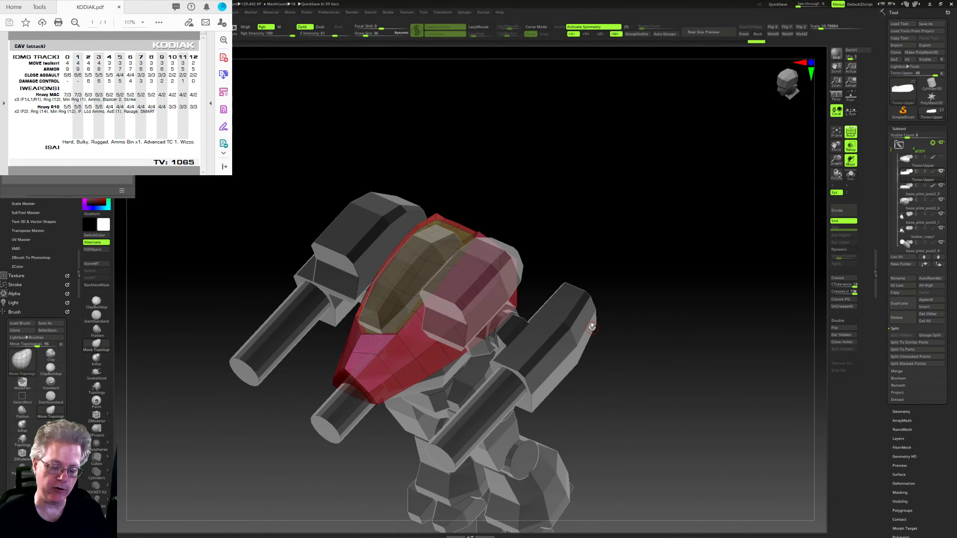
right_drag(619, 185, 649, 408)
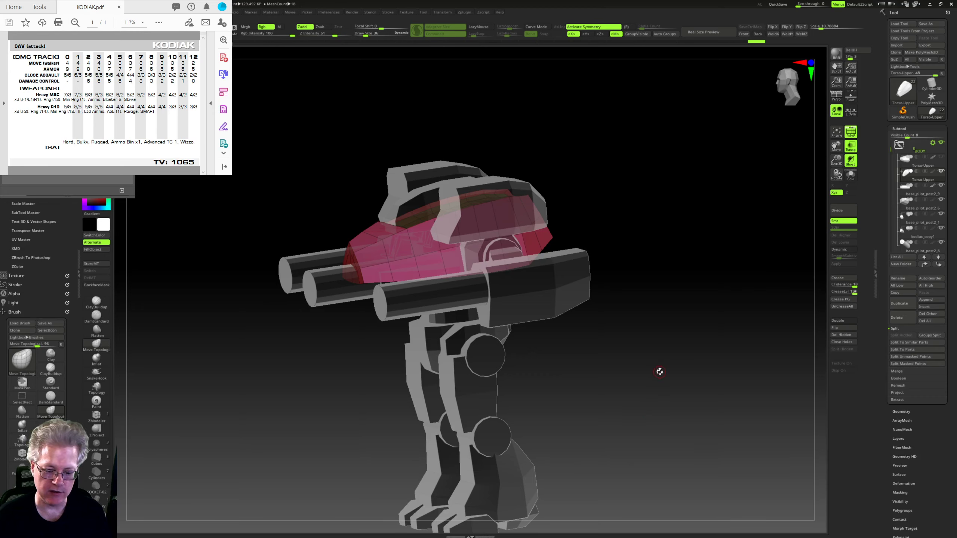
mouse_move(658, 370)
right_down()
mouse_move(667, 377)
mouse_move(663, 352)
right_up()
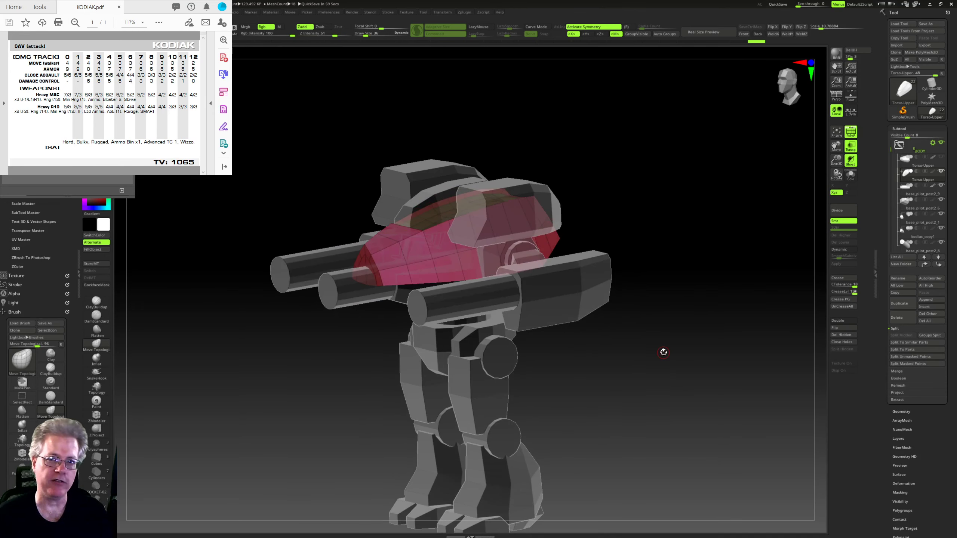
shift+right_drag(663, 353, 653, 435)
alt+drag(653, 435, 684, 349)
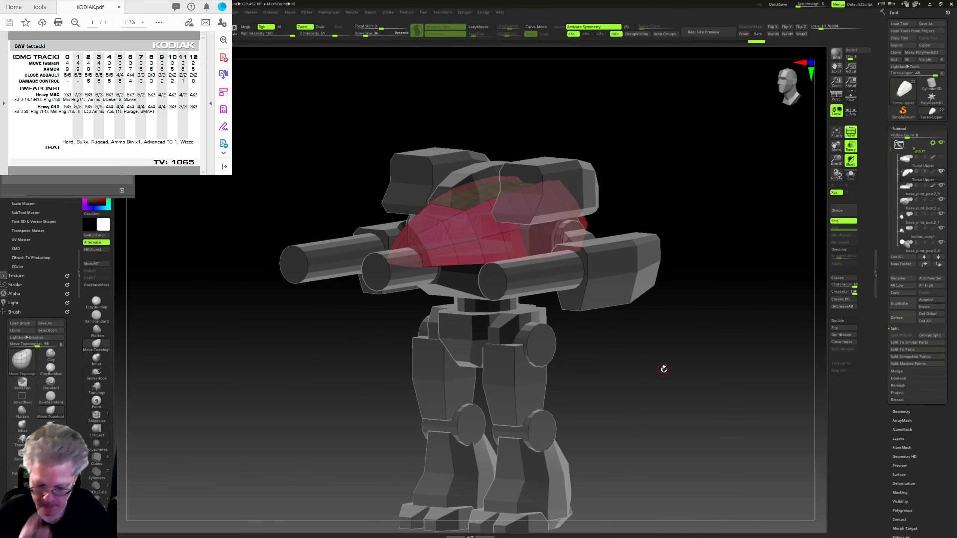
drag(699, 397, 694, 391)
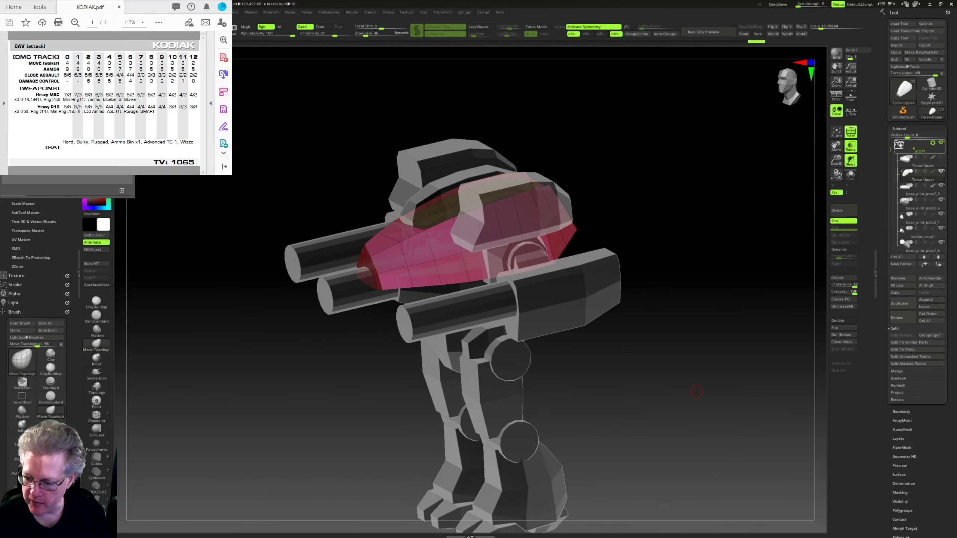
Step: Hide the BAK folder's subtools, open the folder, and delete its Base_Pilot_Post2 subtool containing the joint spheres
click(940, 203)
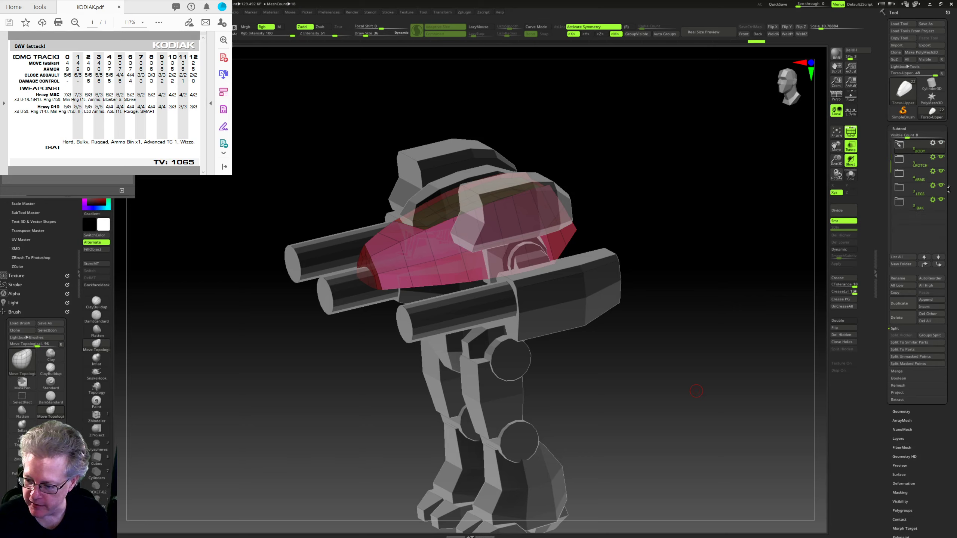
click(940, 200)
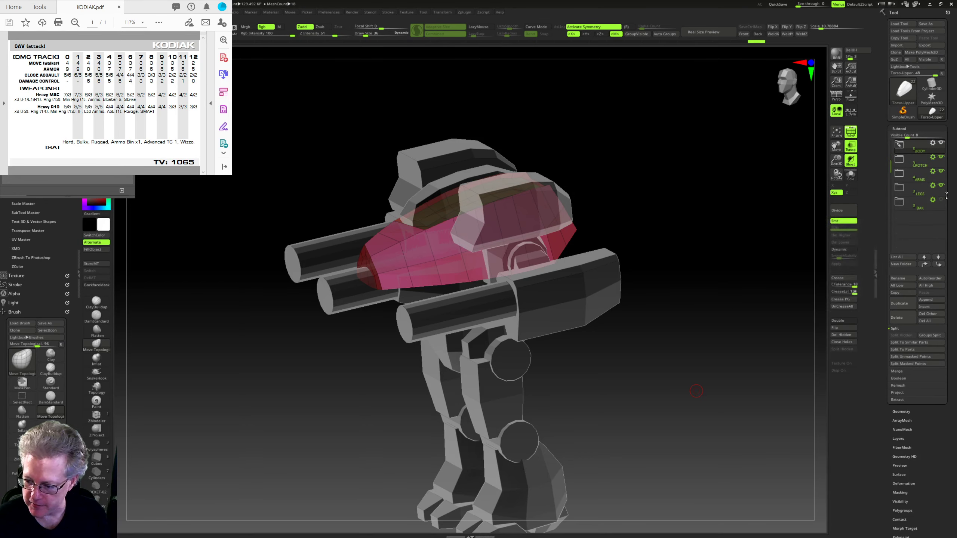
click(903, 174)
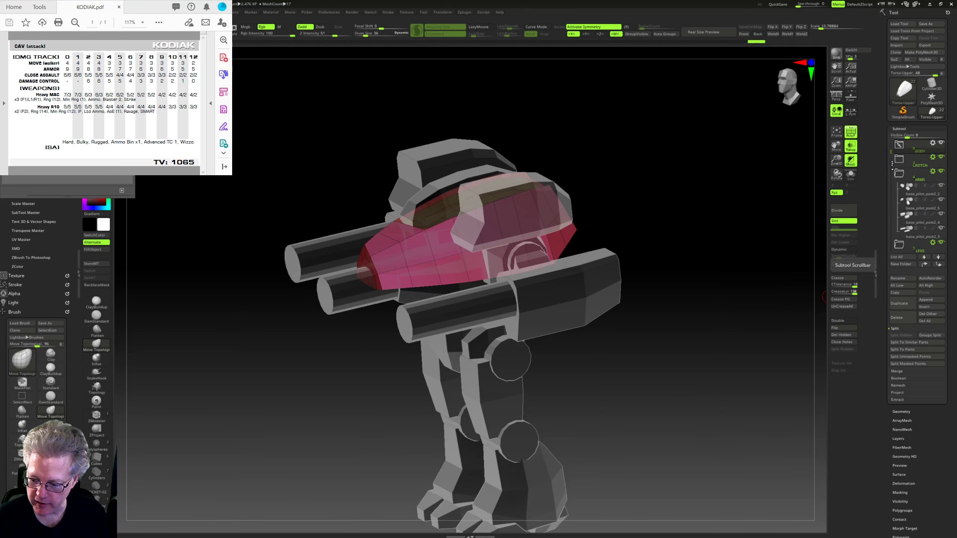
drag(890, 155, 890, 209)
click(901, 188)
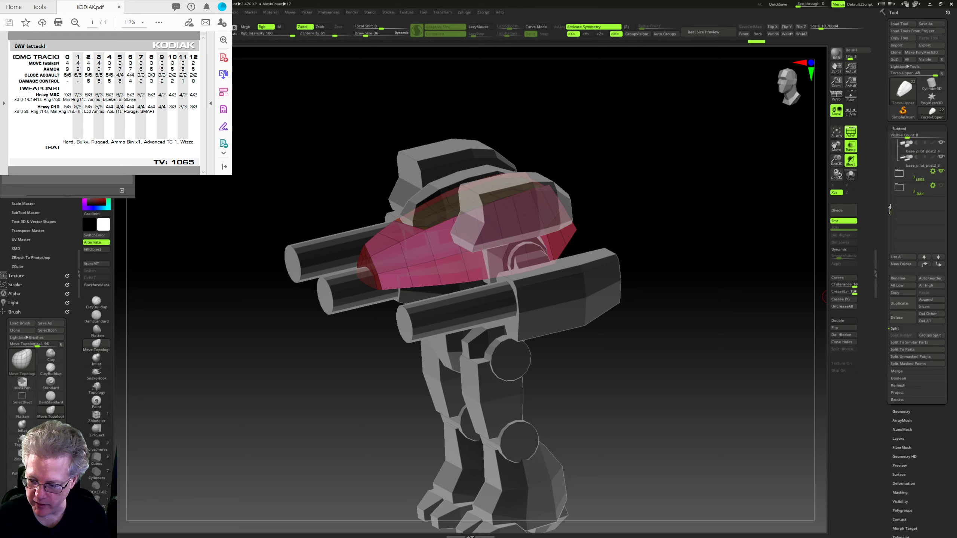
click(901, 188)
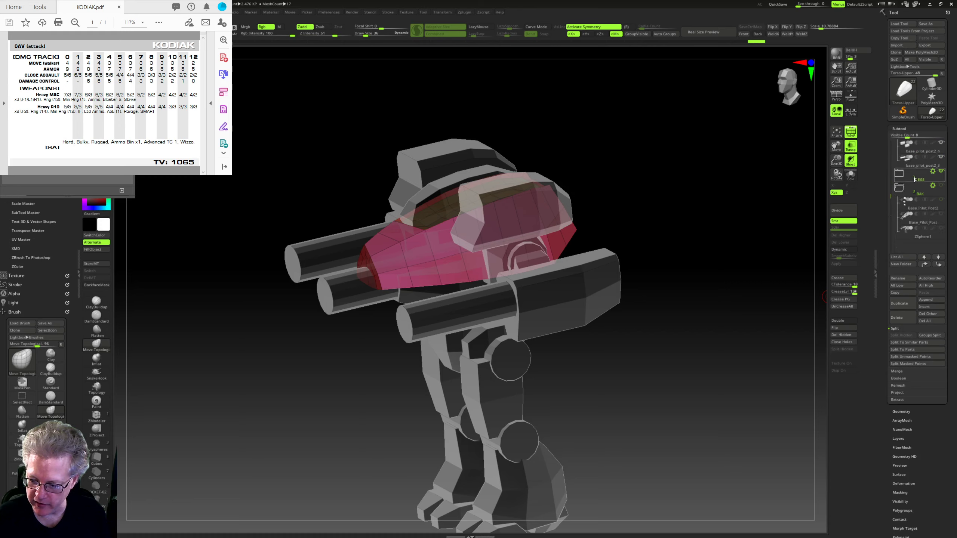
click(928, 207)
drag(740, 352, 792, 310)
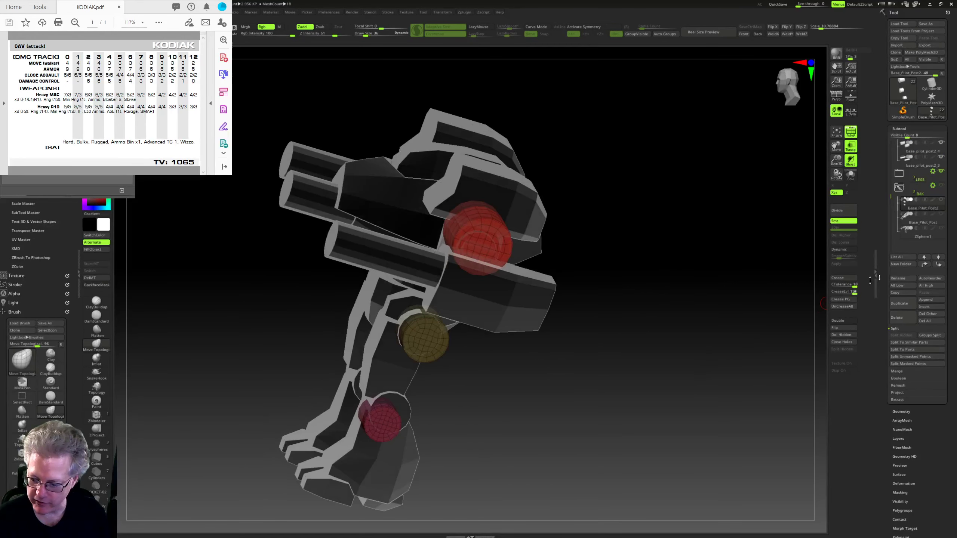
click(902, 317)
Step: Isolate the hexagonal base in the Base_Pilot_Post subtool and separate the hidden geometry into its own subtool with Split Hidden
shift+drag(739, 339, 708, 361)
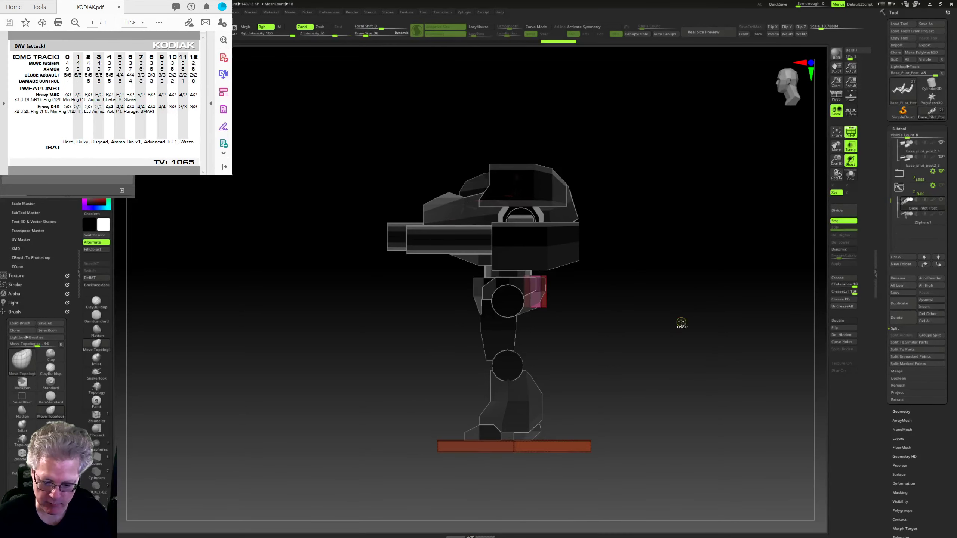
alt+drag(681, 325, 688, 302)
mouse_move(611, 248)
ctrl+shift+mouse_down()
mouse_move(490, 294)
mouse_move(604, 353)
ctrl+shift+mouse_up()
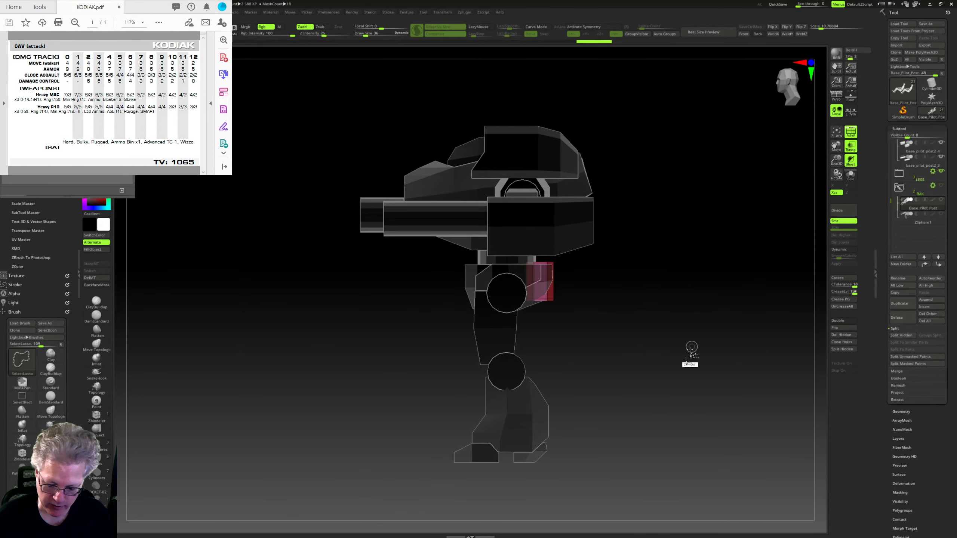
ctrl+shift+drag(679, 374, 747, 392)
mouse_move(765, 380)
mouse_down()
mouse_move(738, 405)
mouse_move(750, 419)
mouse_move(718, 385)
mouse_up()
click(852, 336)
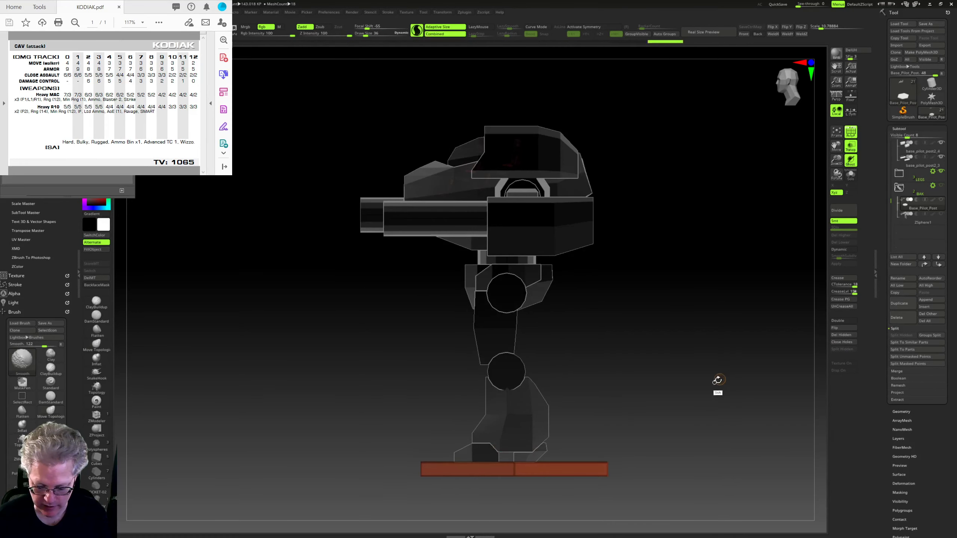
mouse_move(614, 403)
ctrl+shift+mouse_down()
mouse_move(393, 518)
mouse_move(720, 404)
mouse_move(808, 387)
ctrl+shift+mouse_up()
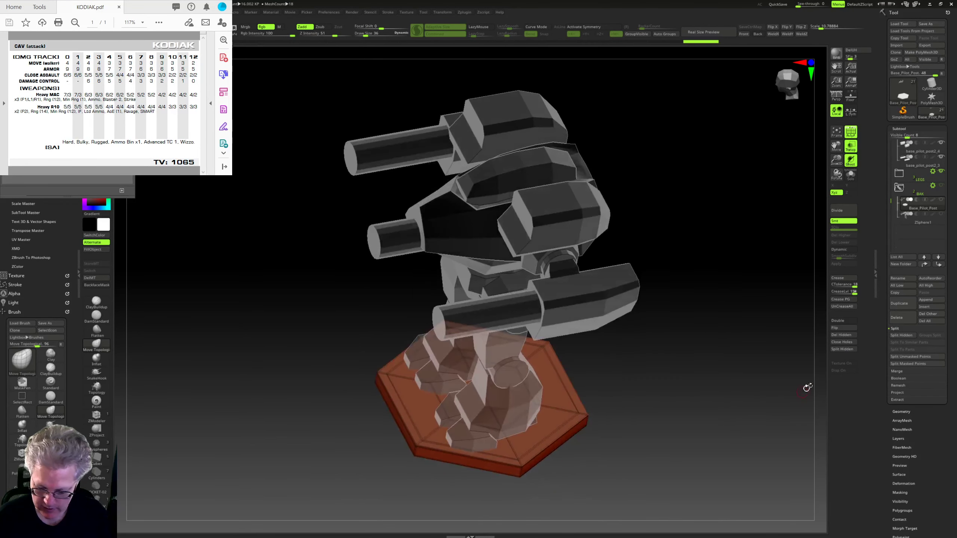
click(902, 335)
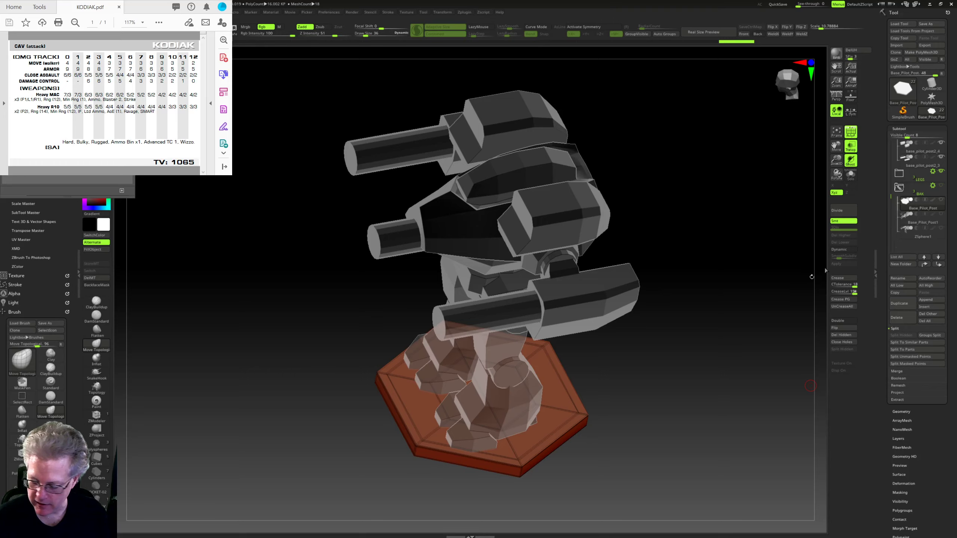
shift+drag(738, 331, 715, 378)
ctrl+right_drag(712, 342, 701, 408)
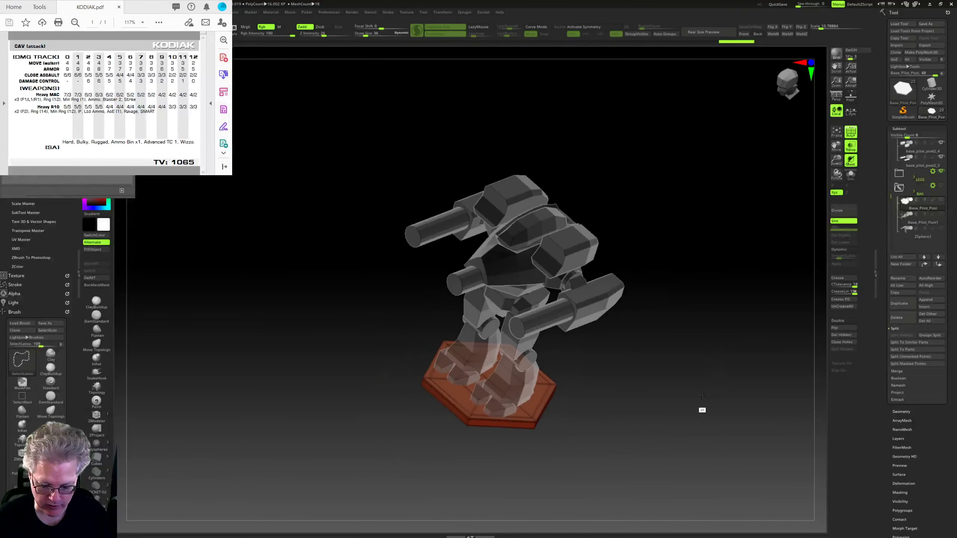
mouse_move(701, 408)
mouse_down()
mouse_move(696, 347)
mouse_move(684, 333)
mouse_move(693, 392)
mouse_move(688, 357)
mouse_move(695, 372)
mouse_up()
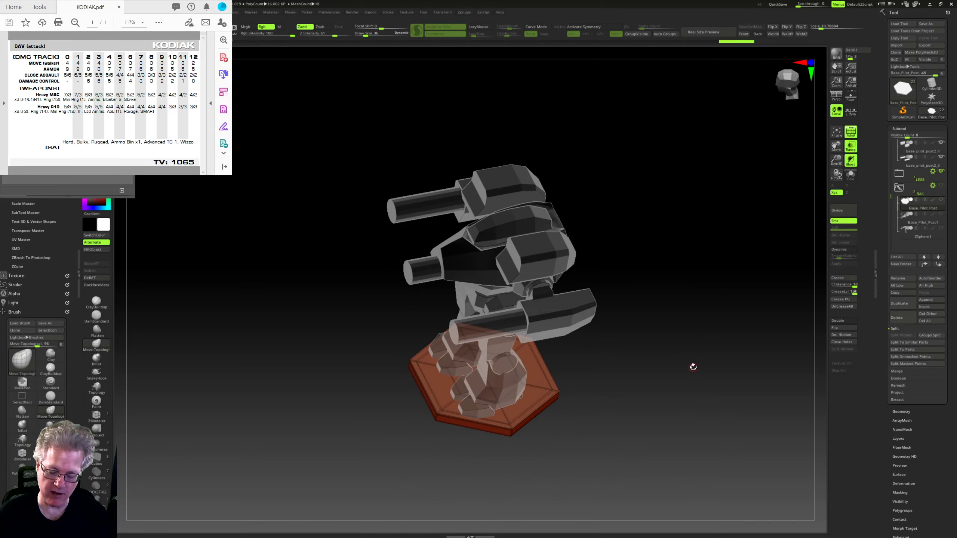
ctrl+right_drag(718, 360, 718, 404)
Step: Select the arm gun barrels subtool in the ARMS folder, turn symmetry off, and delete one barrel, keeping the one at the +X side of the front view
drag(891, 195, 892, 146)
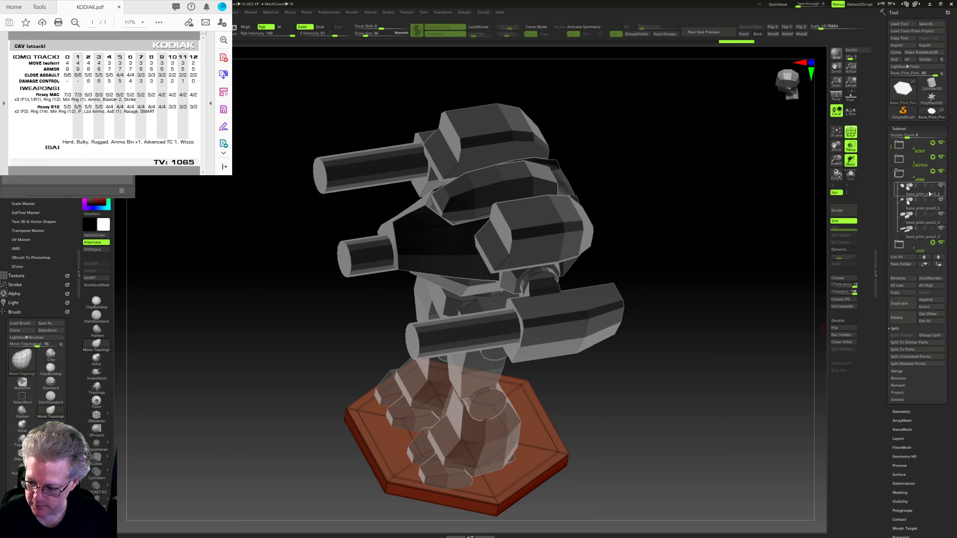
click(923, 234)
key(x)
shift+drag(735, 308, 723, 360)
ctrl+right_drag(723, 360, 561, 382)
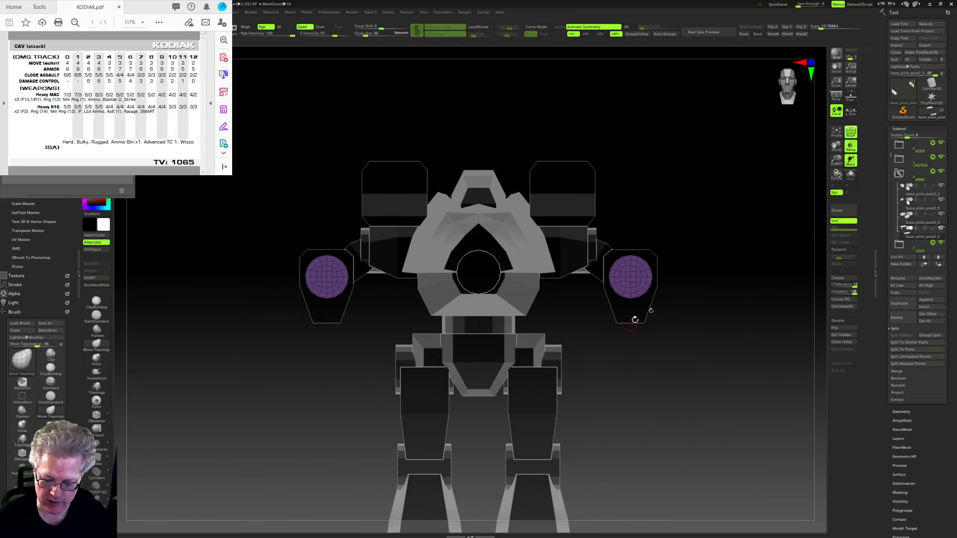
click(594, 27)
mouse_move(702, 189)
ctrl+shift+mouse_down()
mouse_move(573, 403)
mouse_move(641, 184)
ctrl+shift+mouse_up()
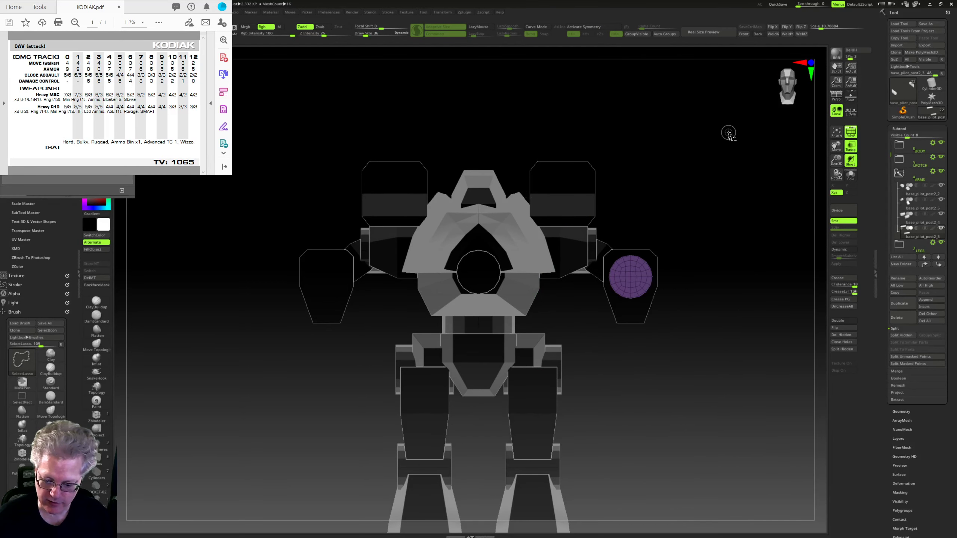
click(842, 335)
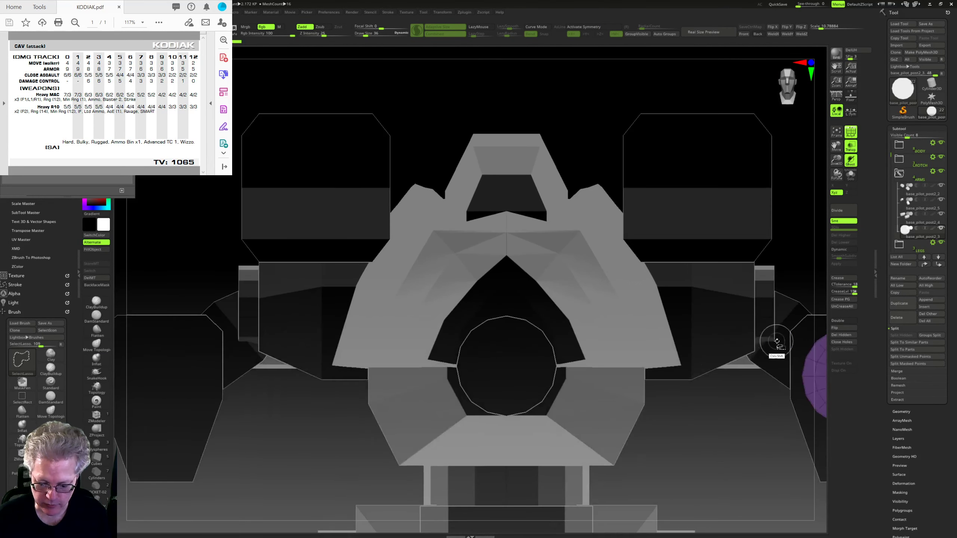
Step: Reposition the remaining arm gun barrel within the front of the forearm housing
mouse_move(724, 285)
alt+mouse_down()
mouse_move(777, 341)
mouse_move(737, 393)
mouse_move(694, 330)
alt+mouse_up()
key(w)
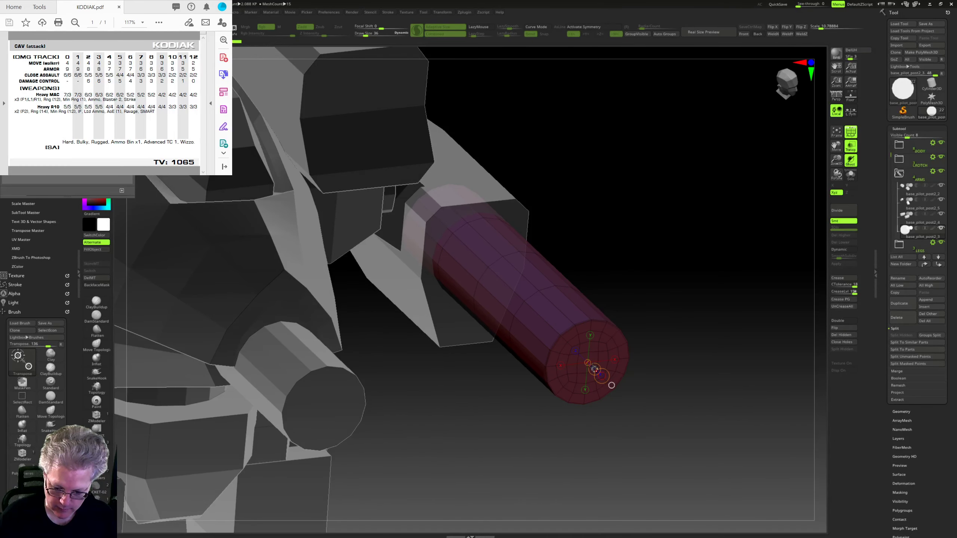
drag(594, 368, 589, 364)
drag(718, 354, 391, 224)
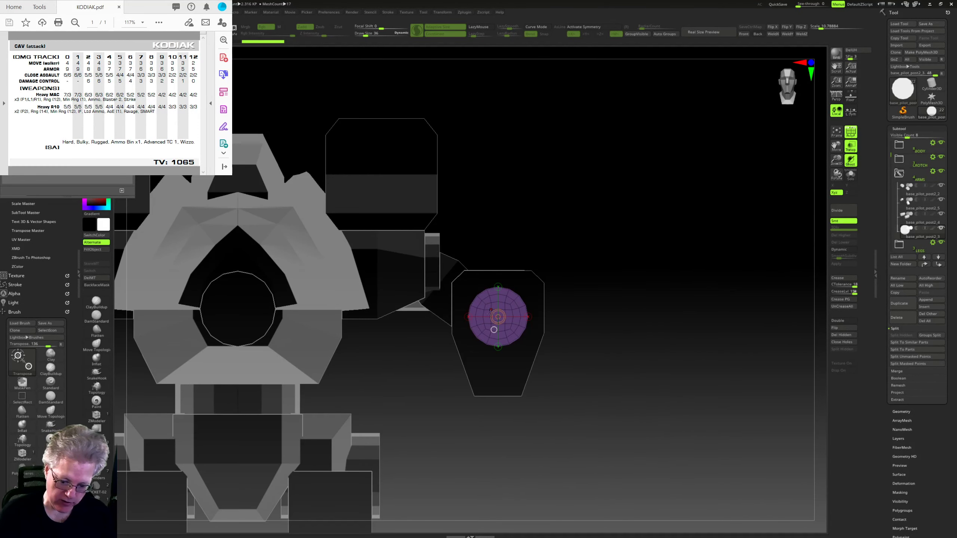
Step: Size and centre the gun barrel cylinder so it fits inside the forearm housing's front outline
drag(501, 317, 318, 193)
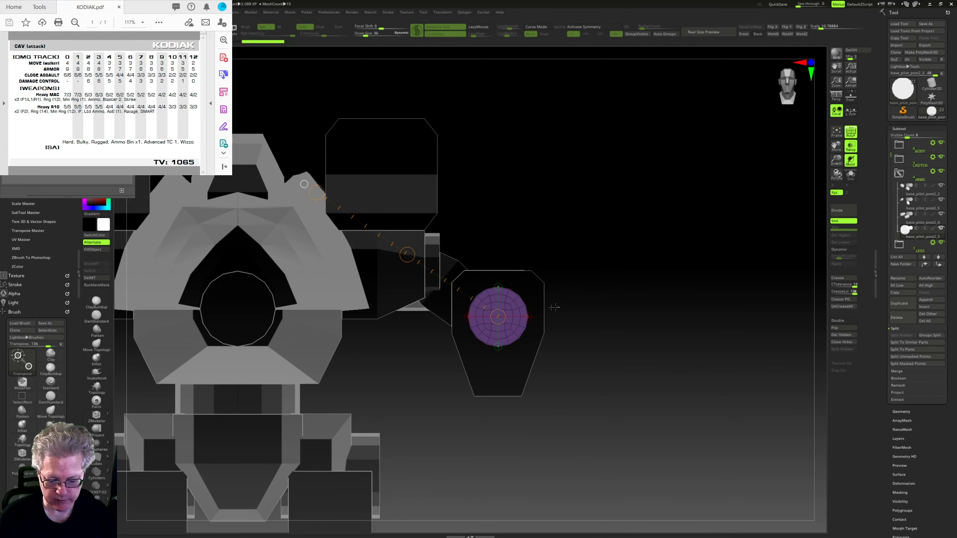
drag(612, 318, 614, 372)
alt+drag(590, 405, 638, 359)
drag(697, 354, 614, 394)
key(w)
alt+drag(614, 395, 624, 415)
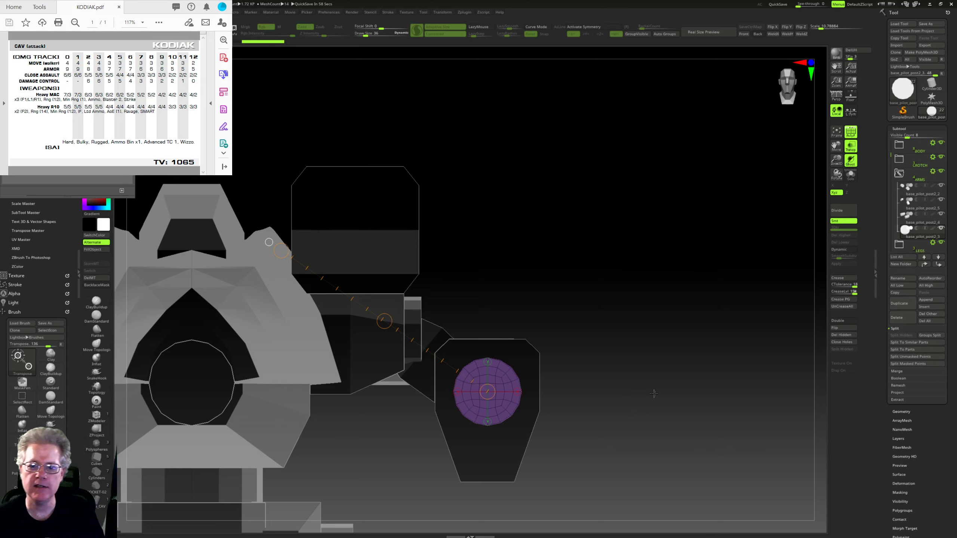
alt+drag(661, 391, 661, 434)
key(q)
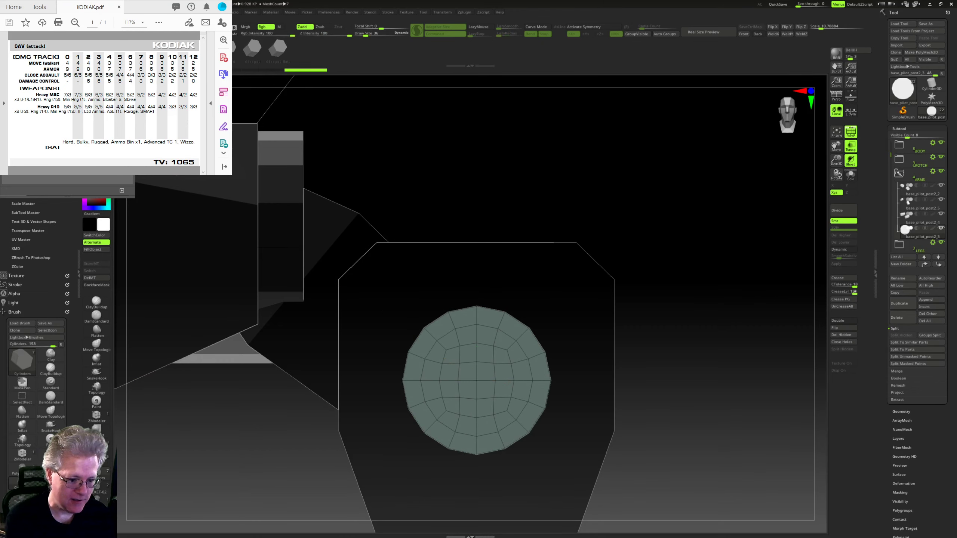
mouse_move(637, 326)
alt+mouse_down()
mouse_move(639, 298)
mouse_move(677, 325)
mouse_move(603, 322)
alt+mouse_up()
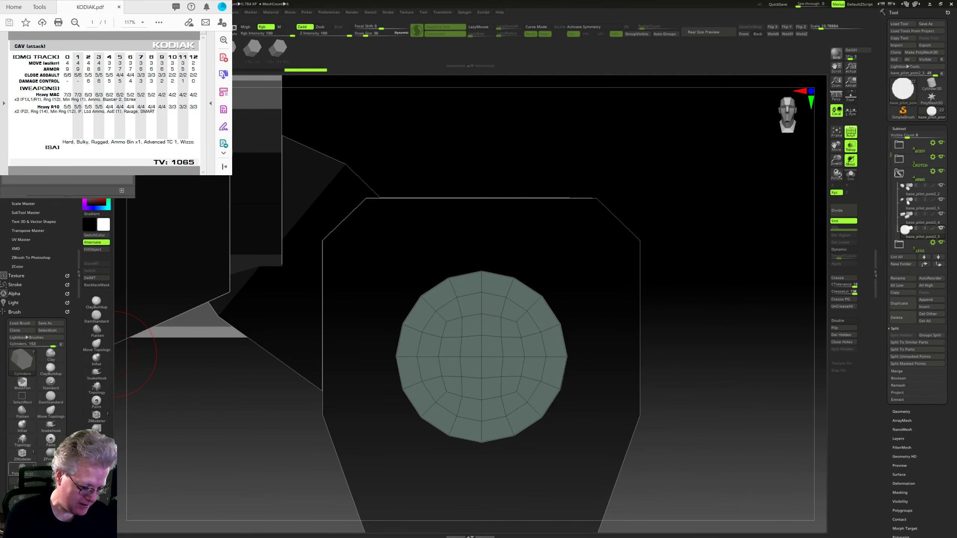
Step: Insert a cube at the upper edge of the barrel's front face, separate it with Split Unmasked Points, and select its new subtool
click(96, 459)
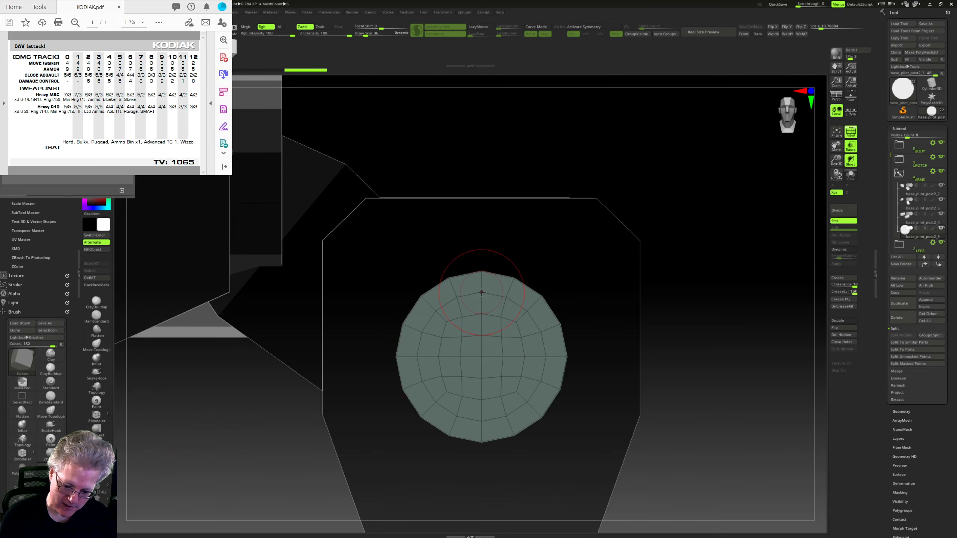
drag(482, 293, 479, 323)
drag(648, 316, 637, 359)
click(910, 357)
click(919, 246)
Step: Stretch the cube backward along the barrel's length to make an elongated block
key(w)
mouse_move(429, 363)
shift+mouse_down()
mouse_move(184, 363)
mouse_move(216, 352)
shift+mouse_up()
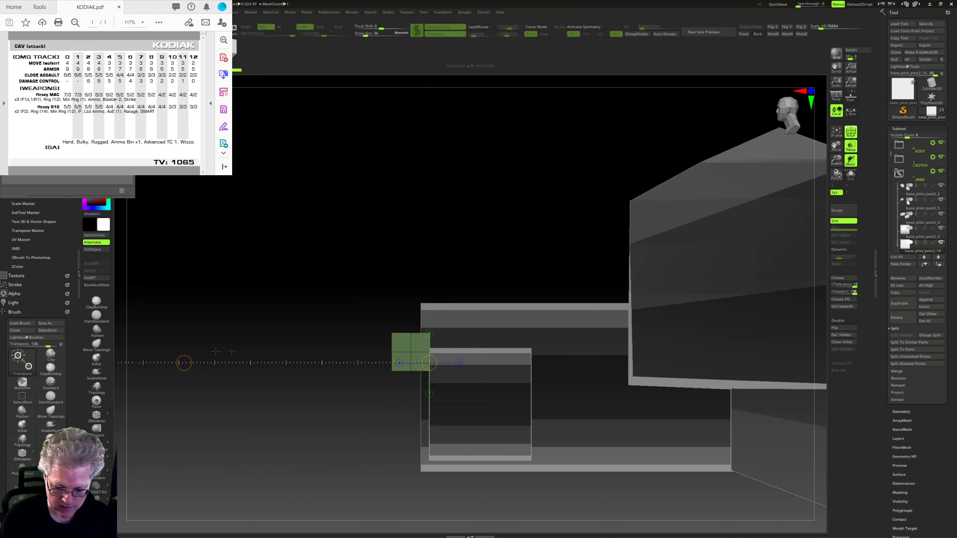
shift+drag(391, 352, 515, 358)
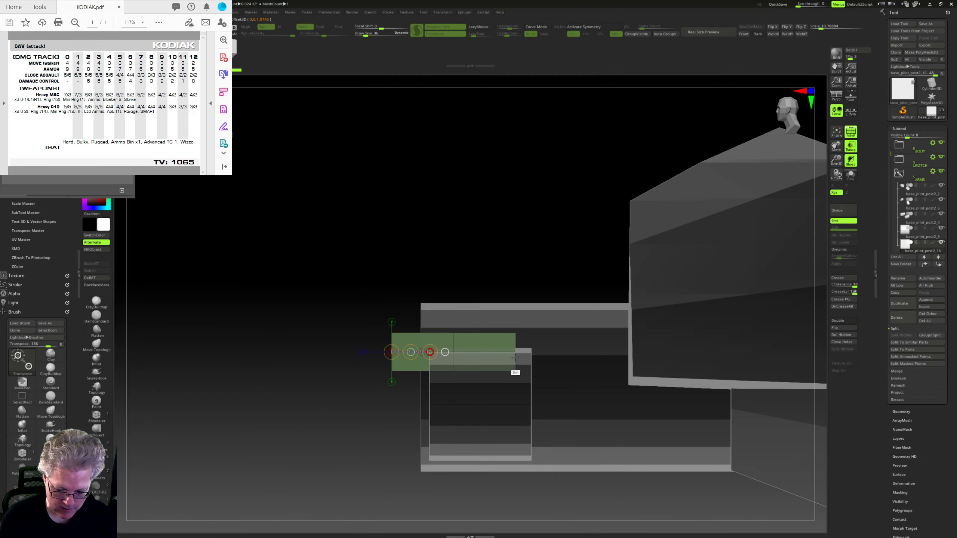
mouse_move(603, 351)
right_down()
mouse_move(622, 370)
mouse_move(625, 350)
mouse_move(427, 338)
mouse_move(461, 417)
mouse_move(453, 428)
mouse_move(716, 383)
mouse_move(327, 405)
right_up()
key(q)
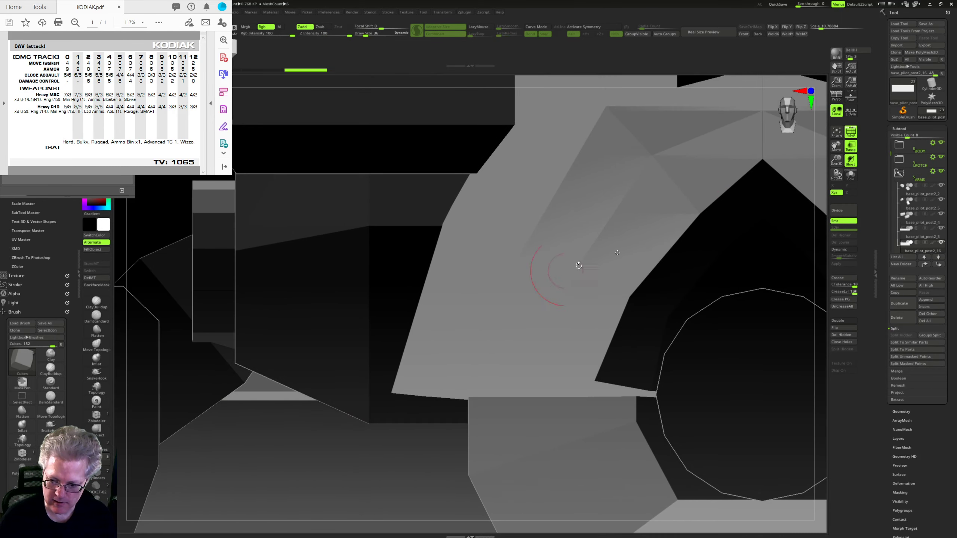
Step: Raise the block slightly so it straddles the barrel's top edge, keeping it centred on the barrel in front view
click(843, 135)
click(839, 133)
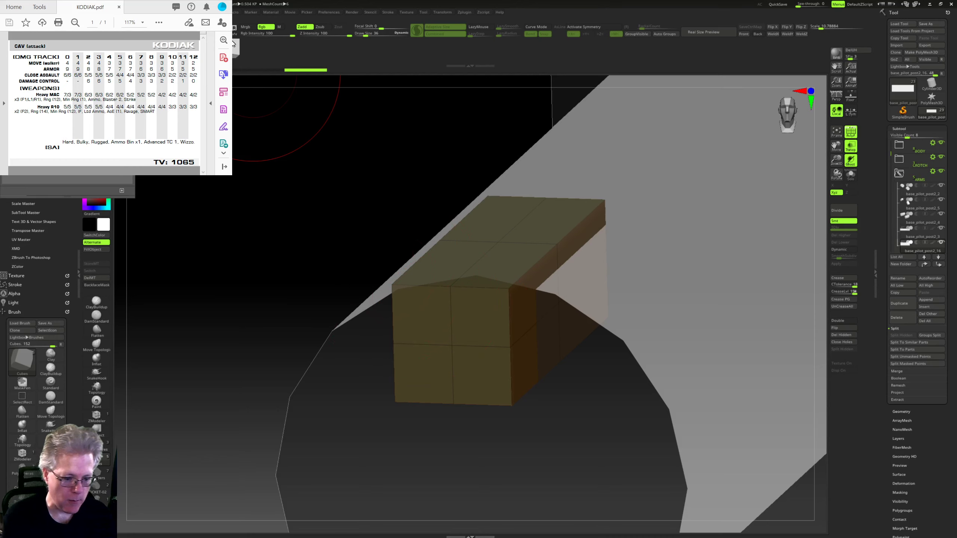
key(w)
shift+drag(666, 403, 654, 400)
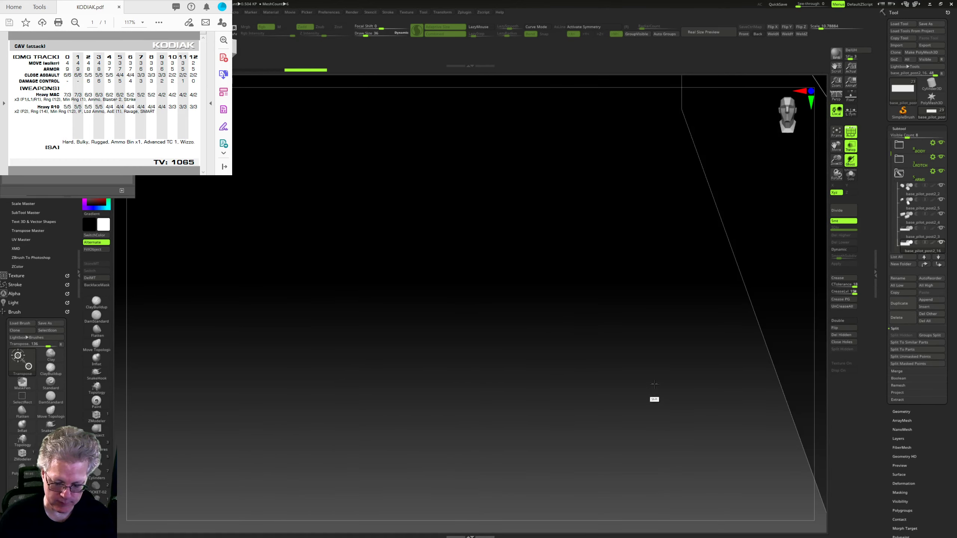
click(837, 133)
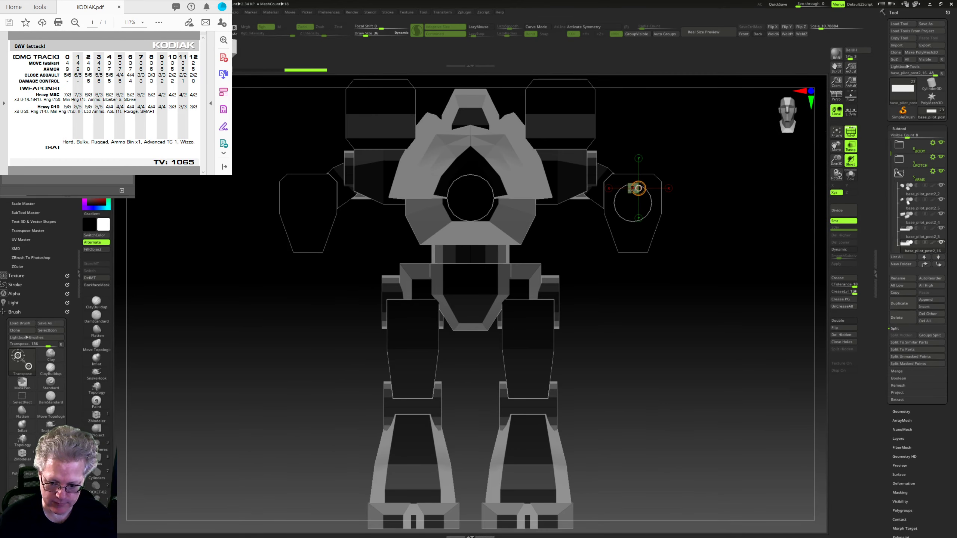
drag(836, 145, 675, 226)
drag(836, 160, 836, 245)
shift+drag(525, 329, 525, 176)
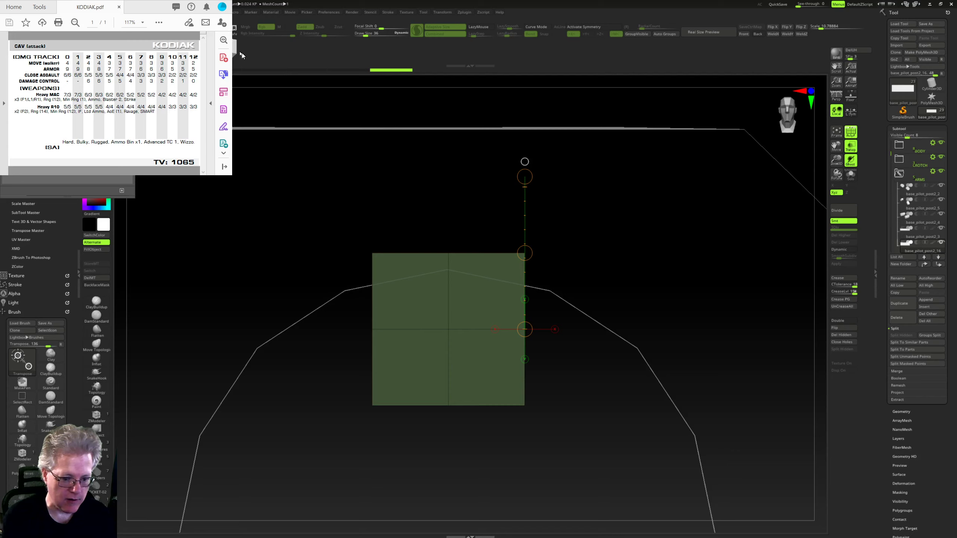
shift+drag(525, 253, 526, 234)
shift+drag(448, 311, 667, 311)
drag(837, 161, 837, 129)
Step: Enable X symmetry with Local Symmetry and shape the block's cross-section into a peaked top with lower sides tapering around the barrel
key(x)
click(851, 111)
ctrl+drag(339, 211, 501, 286)
drag(420, 307, 483, 323)
shift+drag(482, 323, 452, 312)
key(ctrl+z)
ctrl+drag(440, 199, 398, 338)
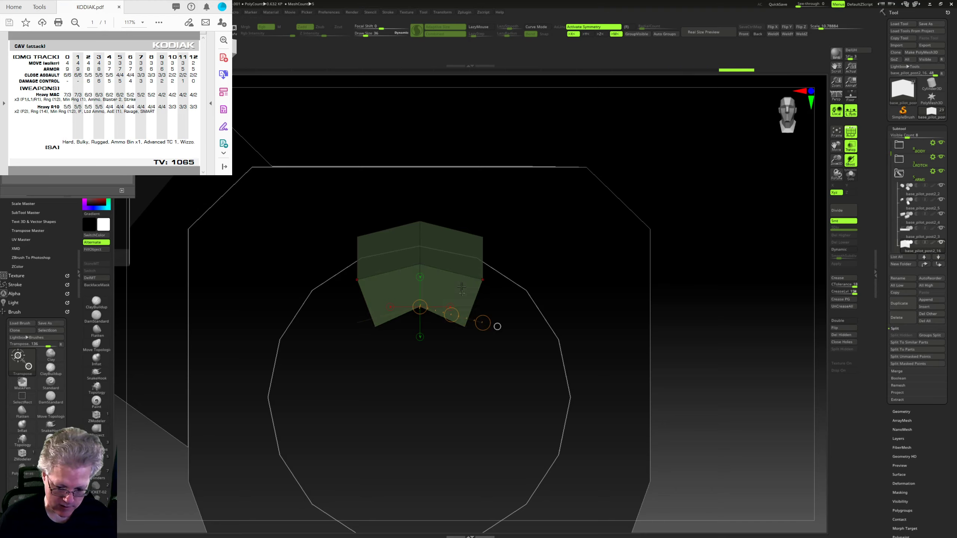
drag(450, 315, 448, 303)
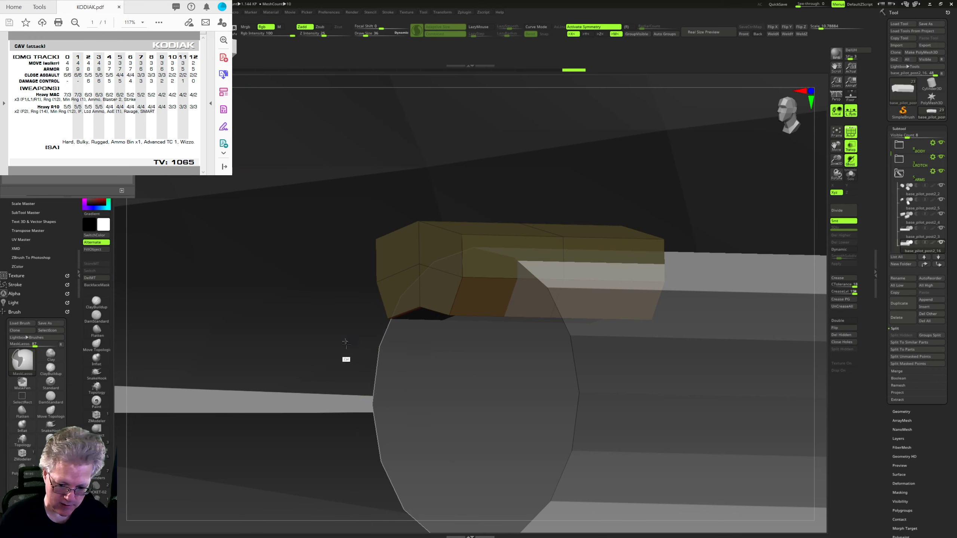
Step: Insert a ZModeler edge loop at the barrel's front face and mask the block behind it, leaving the front section editable
mouse_move(346, 344)
ctrl+mouse_down()
mouse_move(443, 254)
mouse_move(423, 432)
mouse_move(436, 432)
mouse_move(448, 369)
ctrl+mouse_up()
key(w)
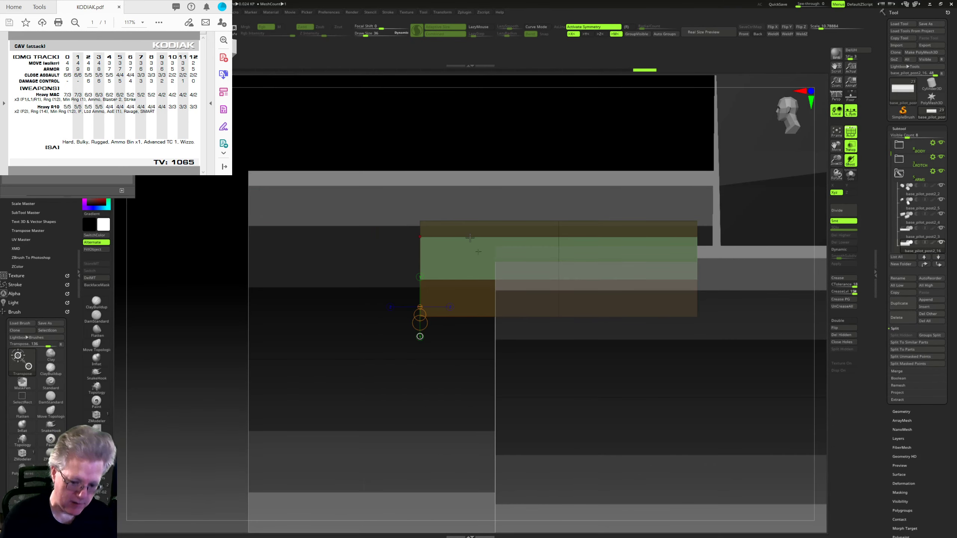
key(q)
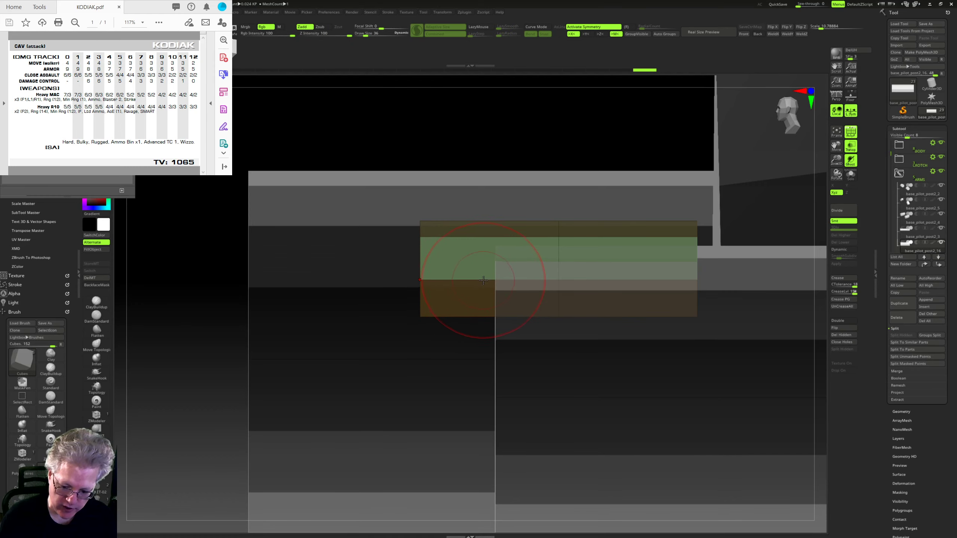
click(97, 416)
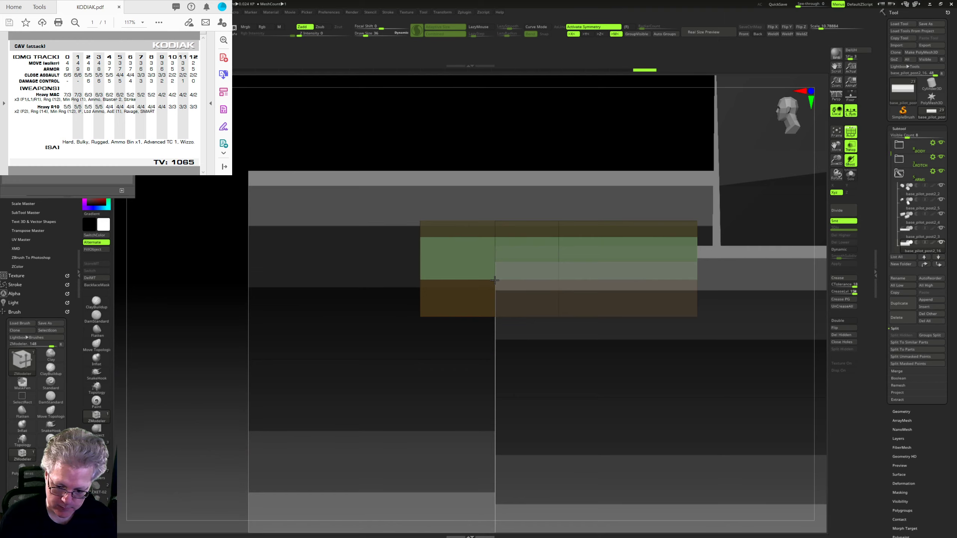
key(ctrl)
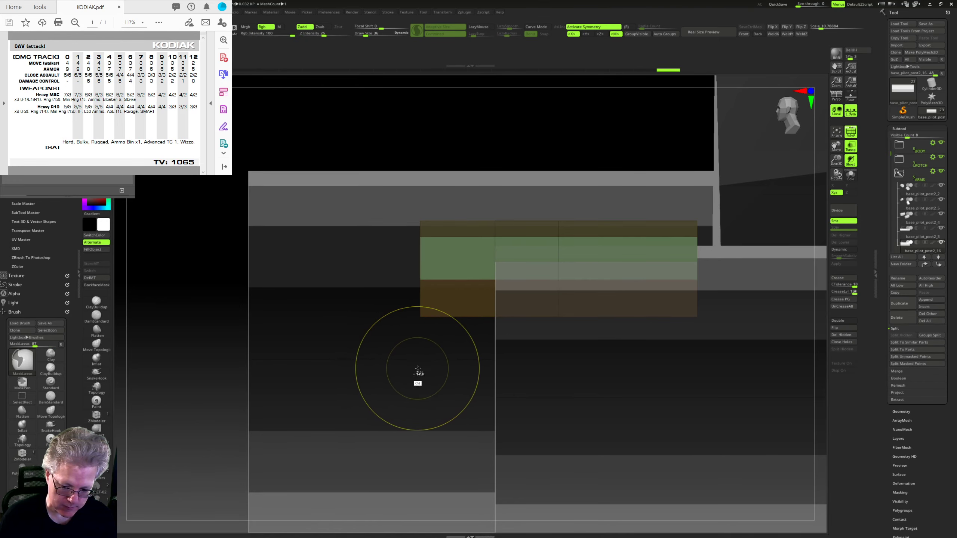
mouse_move(418, 373)
ctrl+mouse_down()
mouse_move(446, 304)
mouse_move(384, 270)
mouse_move(376, 377)
ctrl+mouse_up()
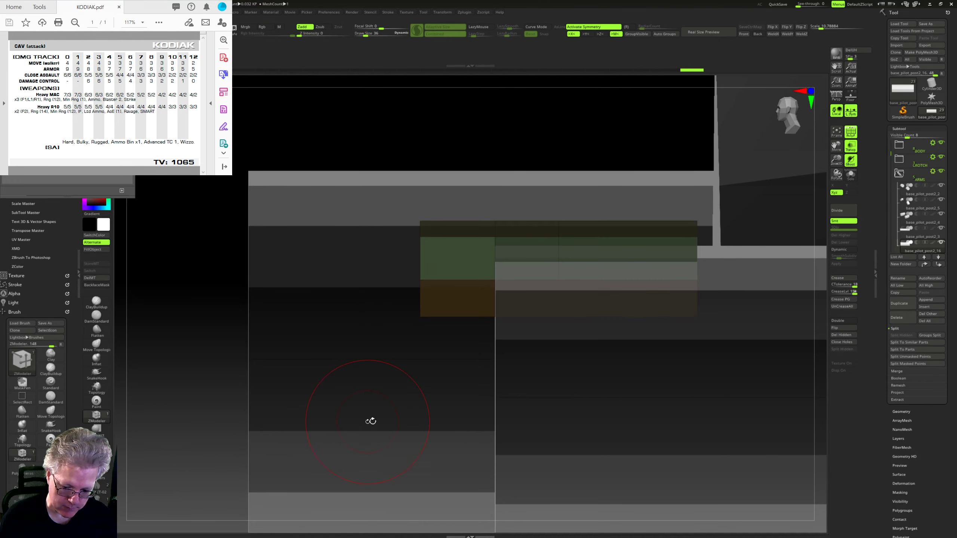
key(f)
key(w)
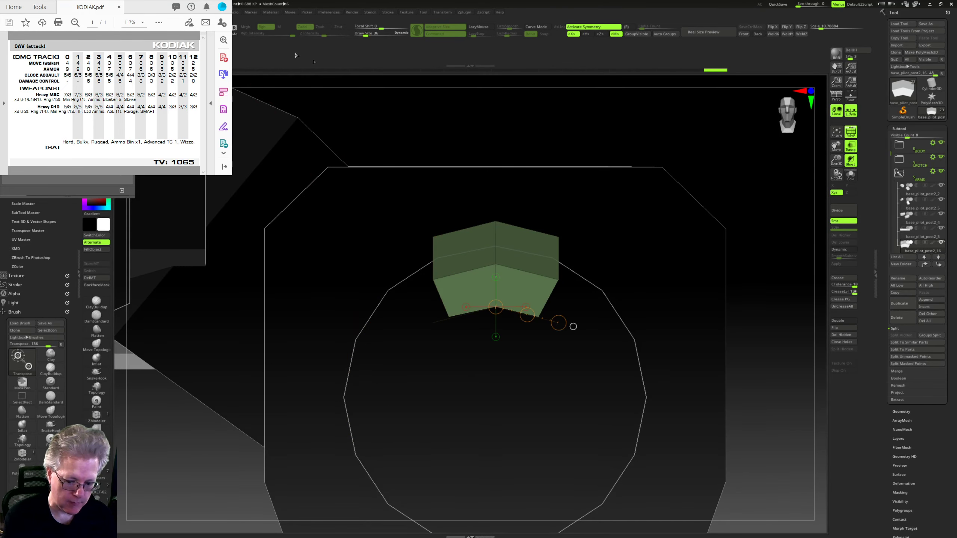
Step: Switch the model to a brighter MatCap material and isolate the block with Solo to inspect its underside
shift+drag(496, 221, 501, 332)
mouse_move(550, 342)
right_down()
mouse_move(500, 364)
mouse_move(550, 342)
right_up()
click(526, 221)
mouse_move(651, 232)
right_down()
mouse_move(637, 160)
mouse_move(607, 158)
right_up()
click(97, 181)
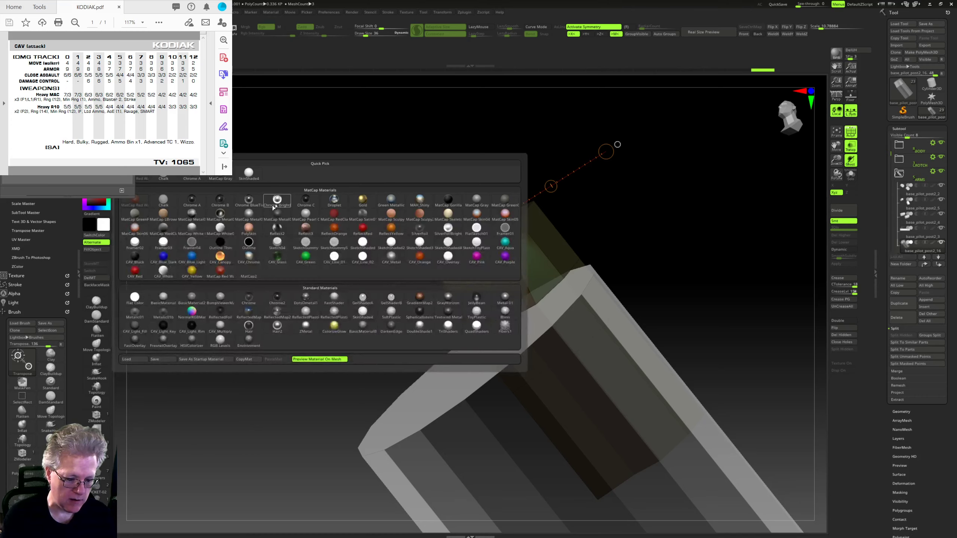
click(278, 202)
drag(665, 265, 459, 353)
click(851, 174)
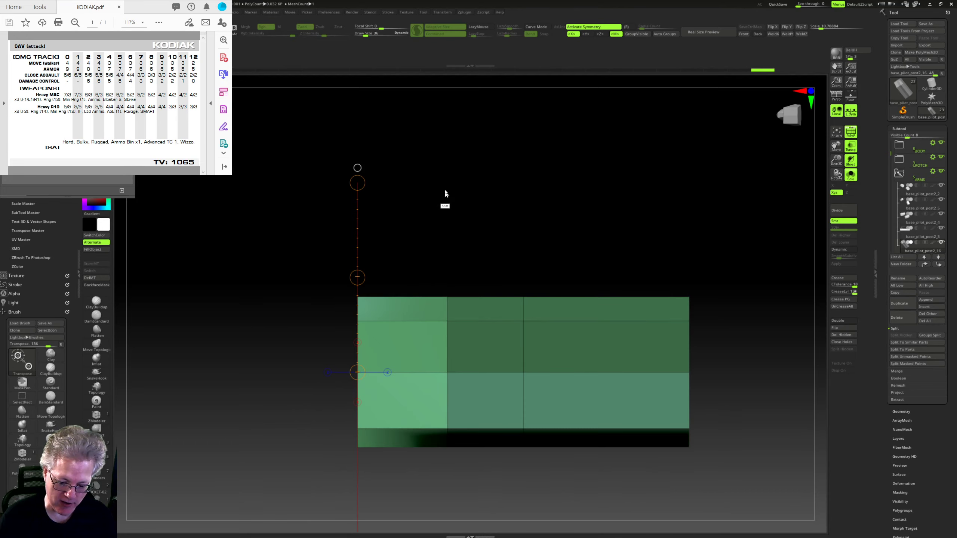
Step: Slope the underside of the block's front section back toward the barrel
drag(447, 320, 447, 208)
drag(560, 173, 588, 181)
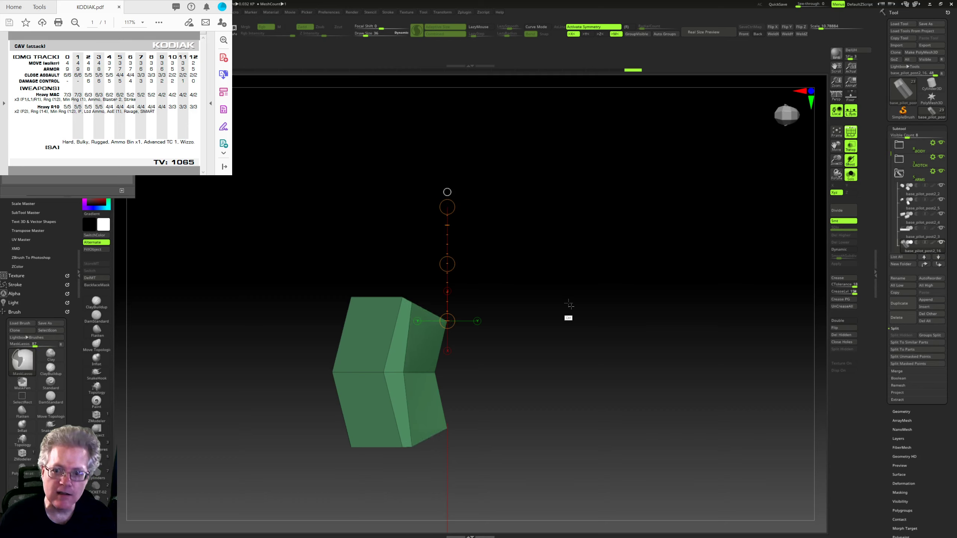
ctrl+right_drag(570, 307, 580, 401)
shift+drag(581, 401, 613, 386)
ctrl+right_drag(613, 385, 605, 340)
alt+right_drag(604, 339, 615, 389)
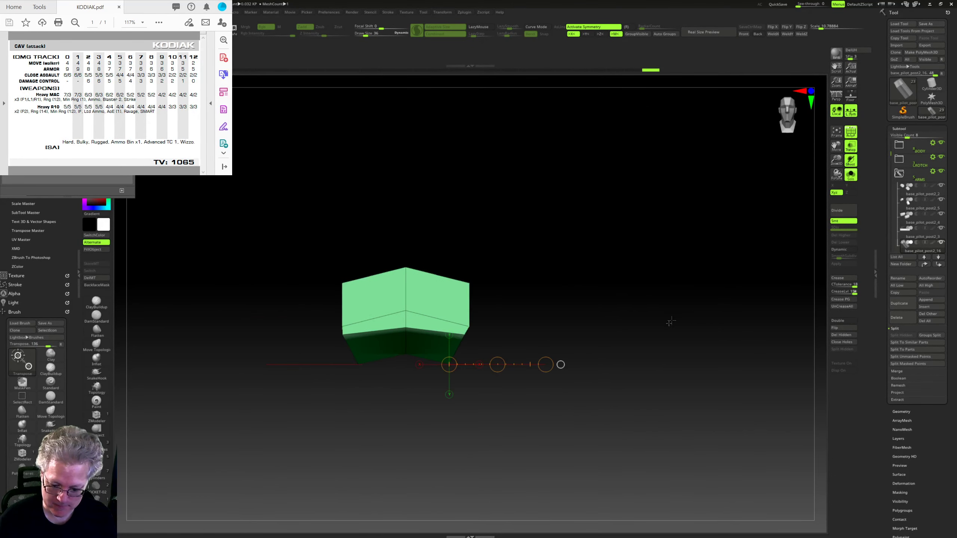
Step: Turn off the polyframe and Solo displays, and widen the block across the top of the barrel
click(851, 132)
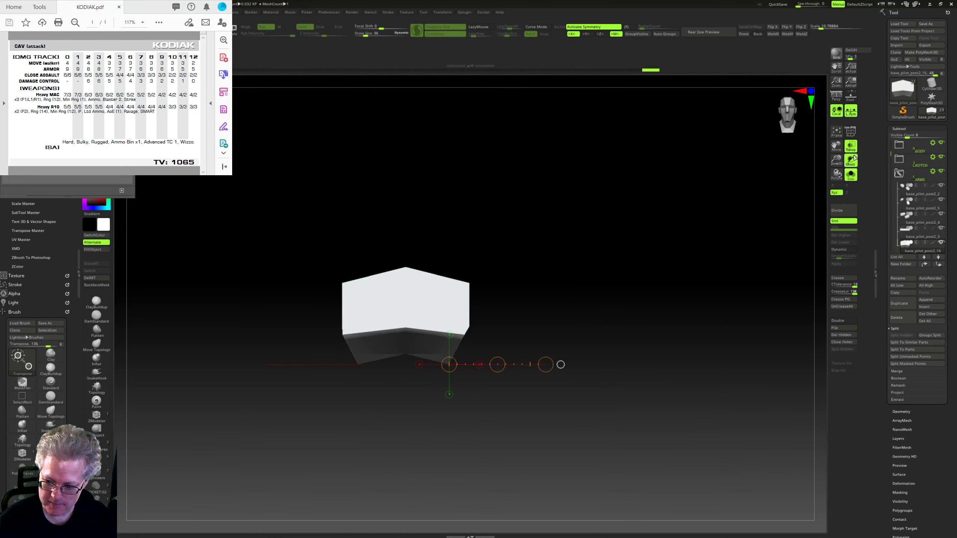
click(851, 147)
click(851, 174)
mouse_move(734, 257)
mouse_down()
mouse_move(742, 237)
mouse_move(745, 257)
mouse_move(735, 260)
mouse_up()
shift+drag(405, 267, 694, 267)
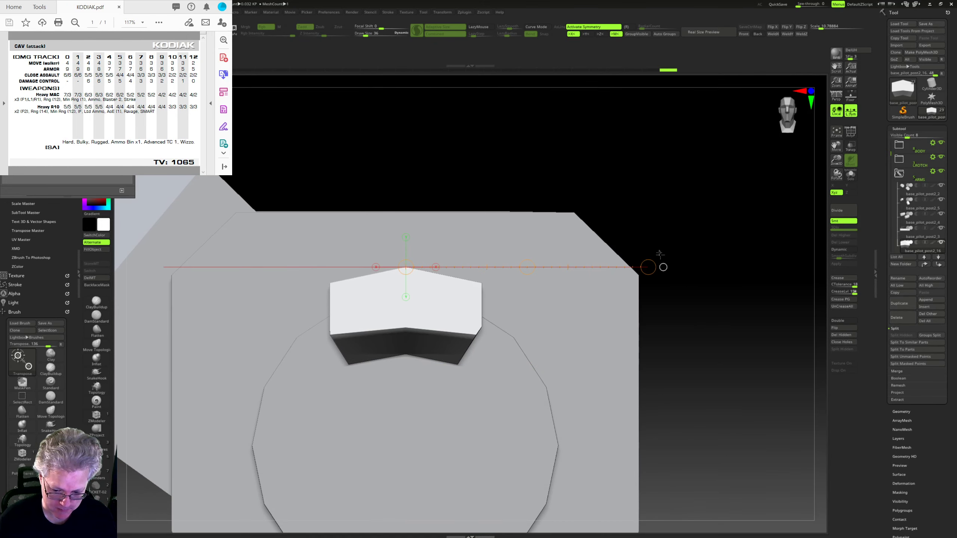
drag(700, 210, 724, 176)
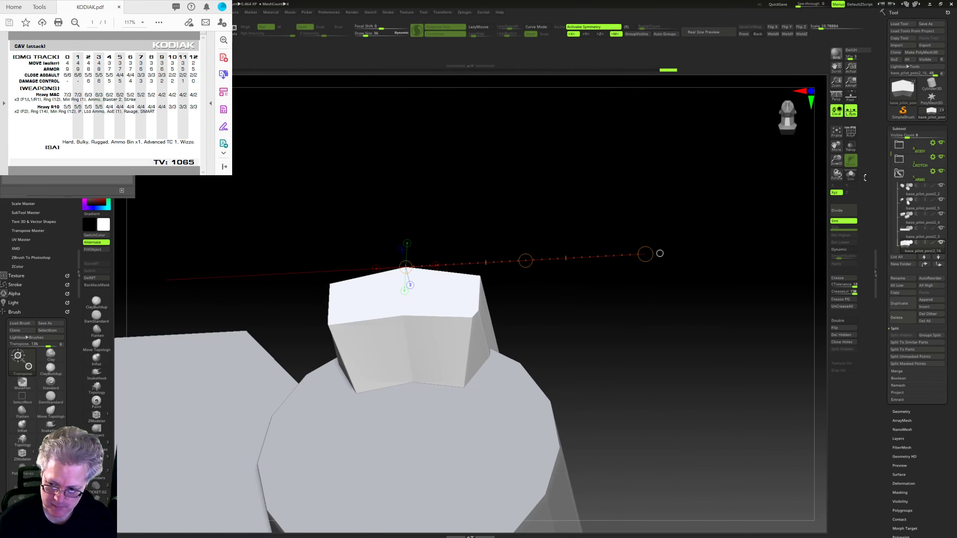
click(850, 146)
Step: Mask part of the block in side view, invert the mask, and adjust the unmasked section along the barrel's length
shift+drag(757, 260, 718, 304)
ctrl+right_drag(671, 339, 645, 295)
shift+drag(645, 295, 637, 360)
mouse_move(433, 312)
ctrl+mouse_down()
mouse_move(311, 345)
mouse_move(489, 346)
mouse_move(435, 328)
ctrl+mouse_up()
ctrl+click(499, 344)
shift+right_drag(588, 354, 536, 387)
shift+drag(463, 295, 825, 295)
alt+right_drag(536, 387, 253, 87)
Step: Show the polyframe again and mask the block so that only its end section stays editable
key(q)
mouse_move(476, 159)
ctrl+right_down()
mouse_move(540, 222)
mouse_move(541, 210)
mouse_move(570, 192)
ctrl+right_up()
key(shift+f)
shift+right_drag(688, 209, 564, 208)
mouse_move(541, 170)
ctrl+mouse_down()
mouse_move(474, 201)
mouse_move(525, 396)
mouse_move(539, 389)
ctrl+mouse_up()
right_drag(624, 263, 610, 271)
ctrl+click(549, 165)
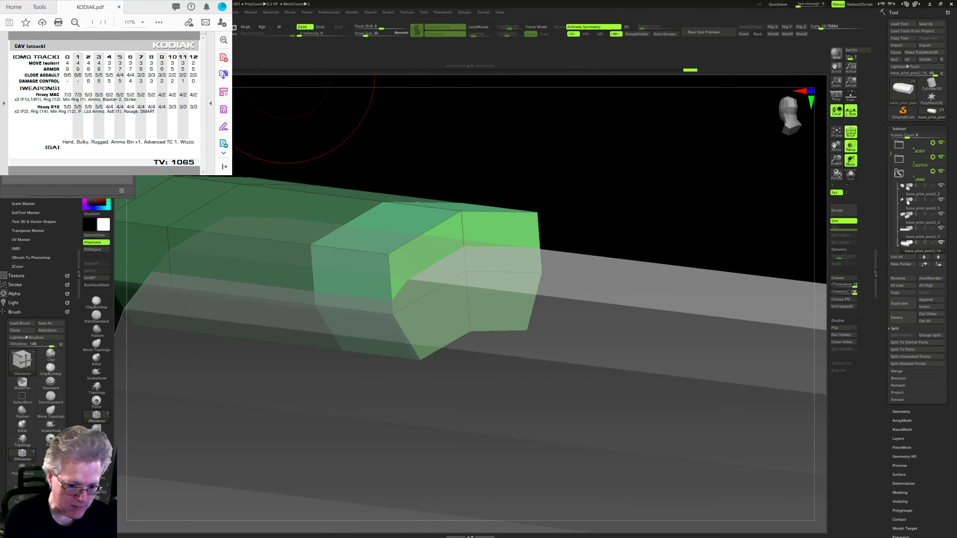
Step: Scale the block's unmasked end inward to form a tapered nose
key(w)
click(470, 275)
right_drag(678, 222, 686, 237)
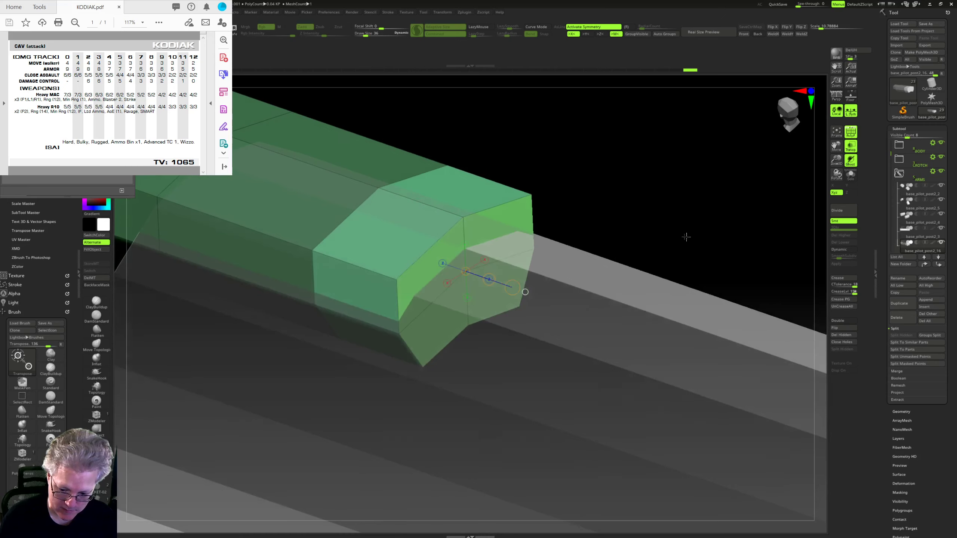
drag(489, 279, 482, 278)
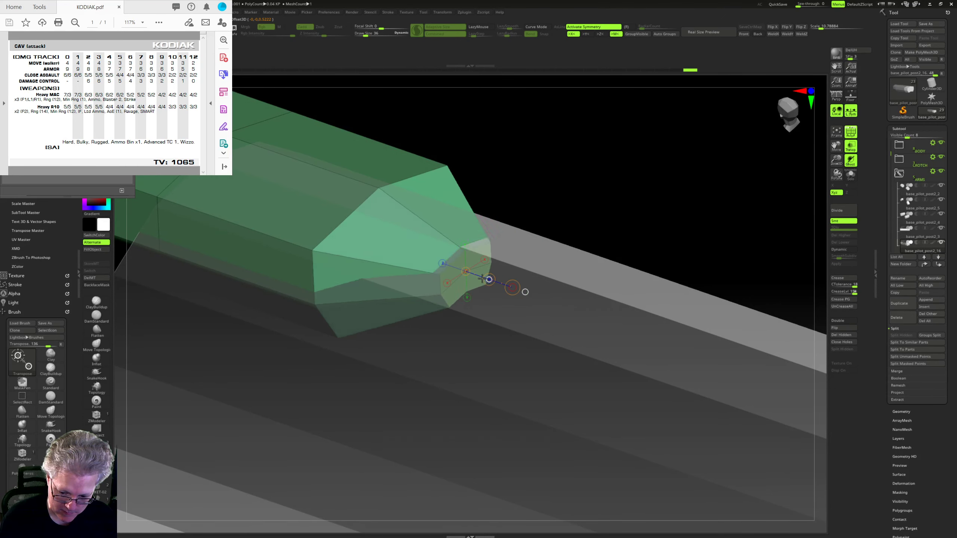
Step: Adjust the tapered end's height in side view and clear the mask from the block
shift+right_drag(677, 222, 603, 227)
shift+drag(451, 275, 451, 380)
shift+drag(451, 327, 451, 333)
ctrl+drag(569, 309, 586, 320)
mouse_move(585, 321)
ctrl+right_down()
mouse_move(593, 331)
mouse_move(576, 352)
mouse_move(607, 318)
mouse_move(586, 313)
ctrl+right_up()
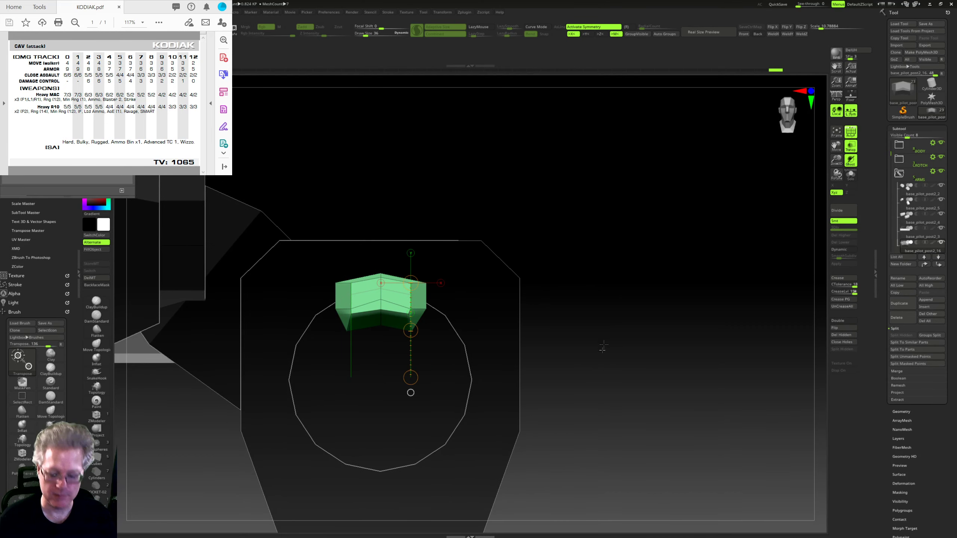
Step: Mask the front of the block, invert the mask, and shift its free lower edge slightly, checking the shape in front view
mouse_move(604, 346)
right_down()
mouse_move(618, 323)
mouse_move(607, 335)
right_up()
ctrl+right_drag(607, 335, 656, 374)
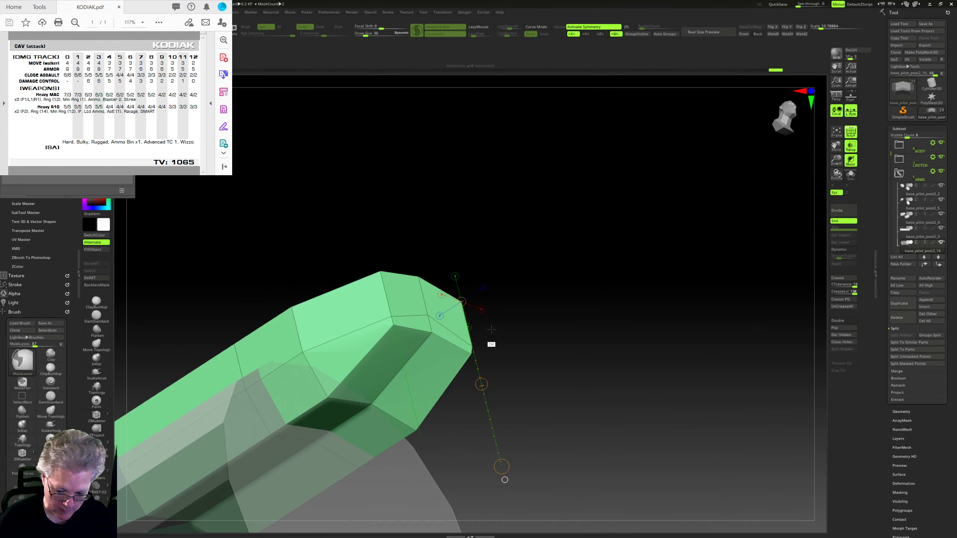
mouse_move(482, 327)
ctrl+mouse_down()
mouse_move(429, 307)
mouse_move(475, 332)
ctrl+mouse_up()
ctrl+click(541, 308)
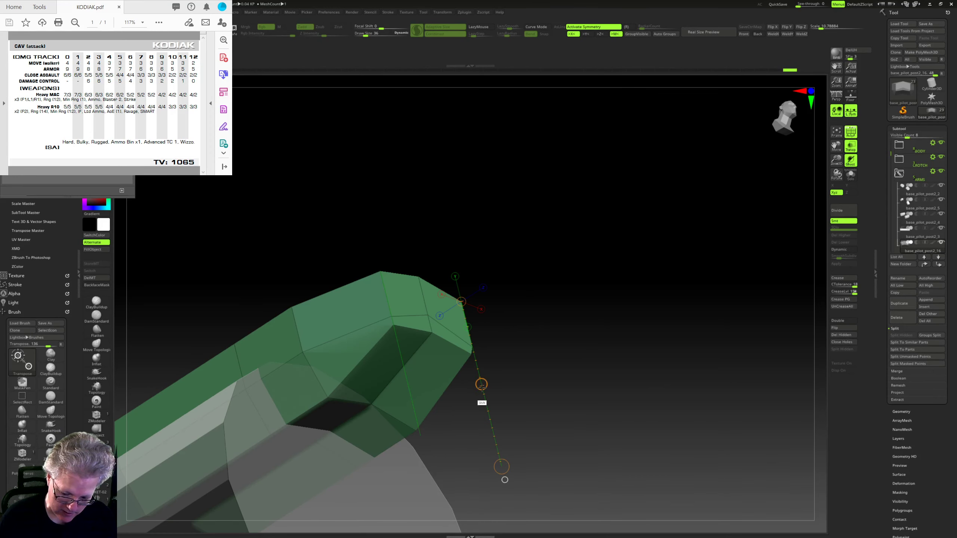
shift+drag(482, 387, 485, 395)
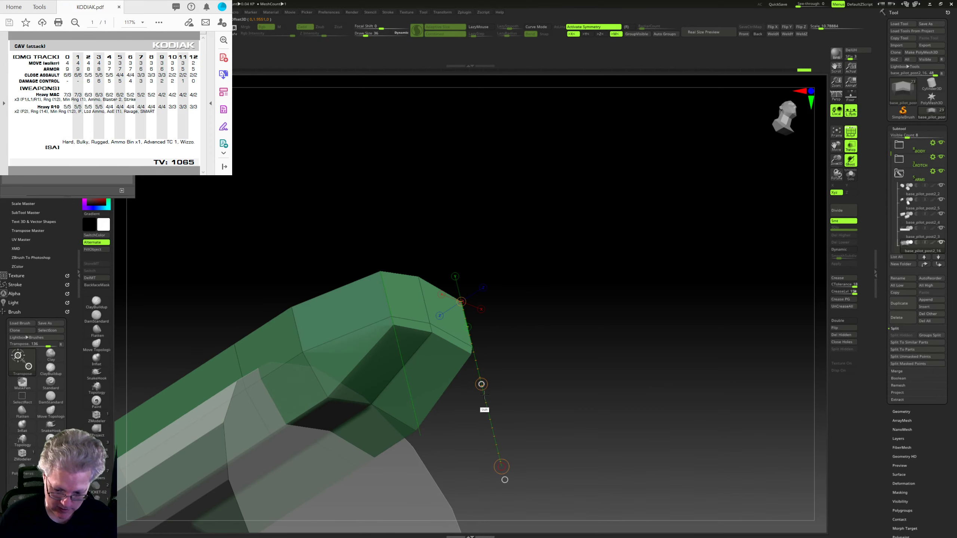
right_drag(590, 362, 603, 396)
ctrl+right_drag(598, 310, 576, 357)
key(w)
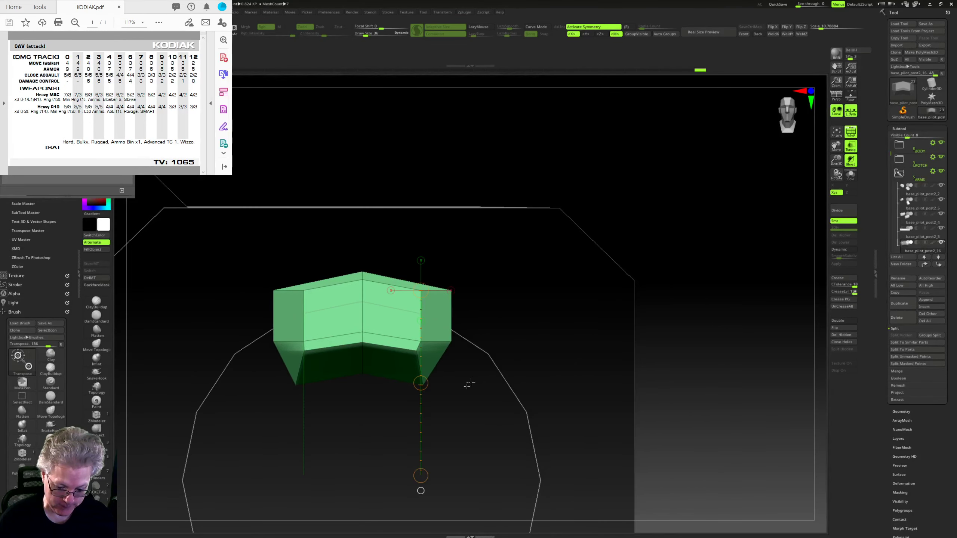
mouse_move(486, 397)
right_down()
mouse_move(535, 396)
mouse_move(484, 402)
right_up()
drag(484, 402, 485, 384)
ctrl+right_drag(485, 384, 523, 363)
Step: Crease the edges around the block's front end and underside with ZModeler
click(775, 28)
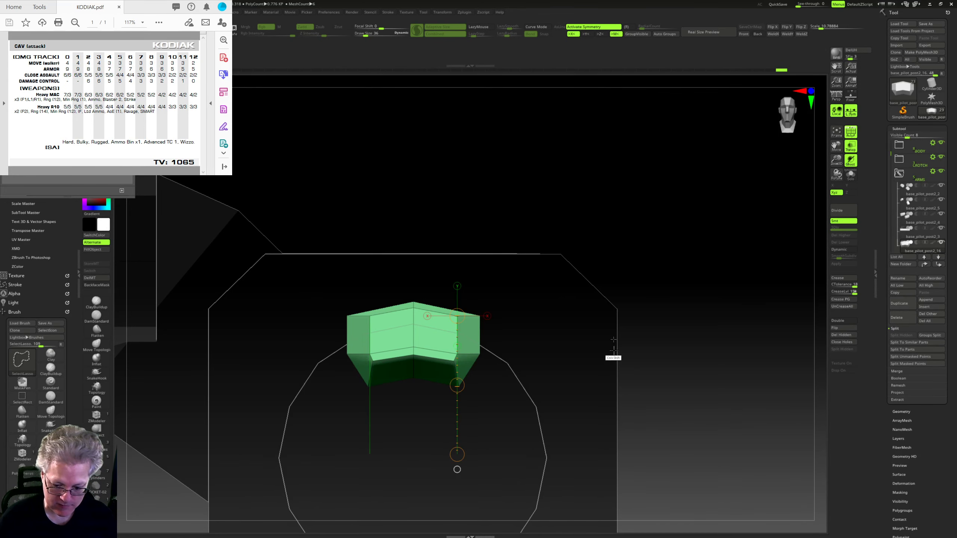
ctrl+right_drag(614, 344, 557, 277)
mouse_move(552, 311)
right_down()
mouse_move(560, 342)
mouse_move(554, 328)
right_up()
alt+drag(554, 328, 584, 325)
key(q)
click(384, 428)
right_drag(584, 325, 369, 430)
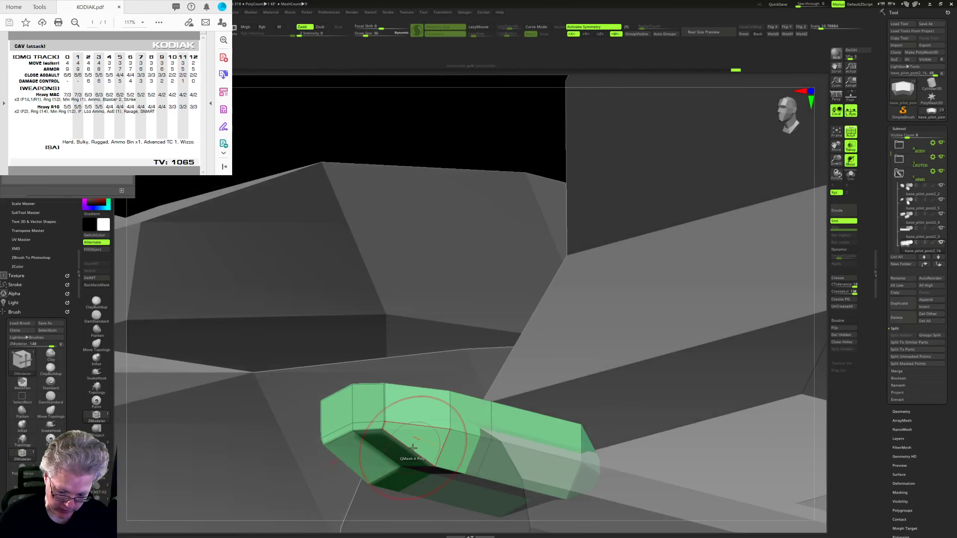
click(413, 453)
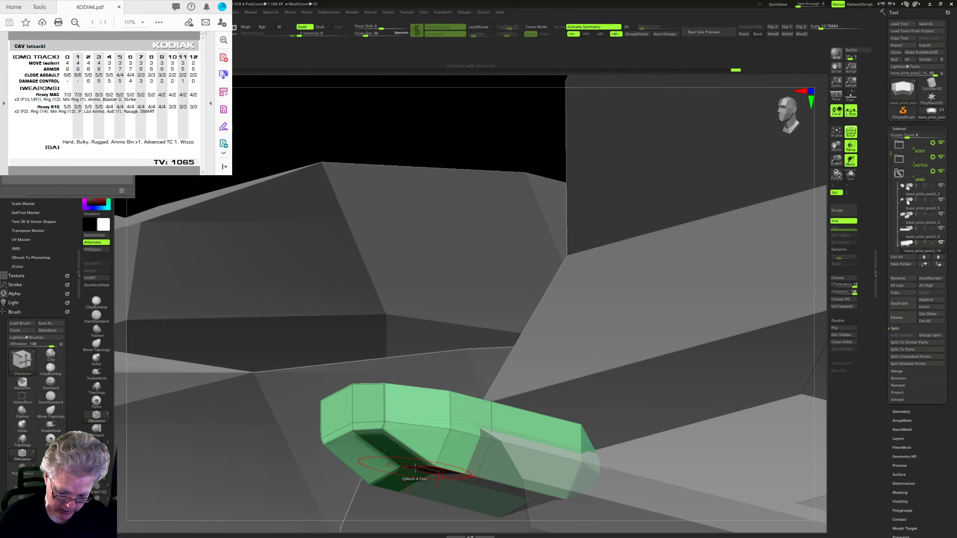
click(440, 457)
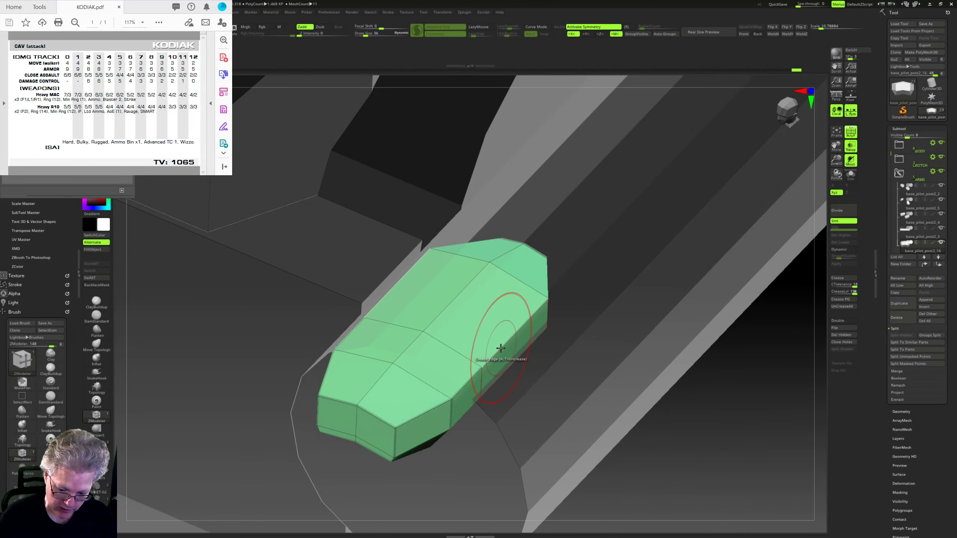
Step: Check the creased edges along the block's sides and rear, and preview its smoothing with dynamic subdivision
drag(604, 339, 619, 278)
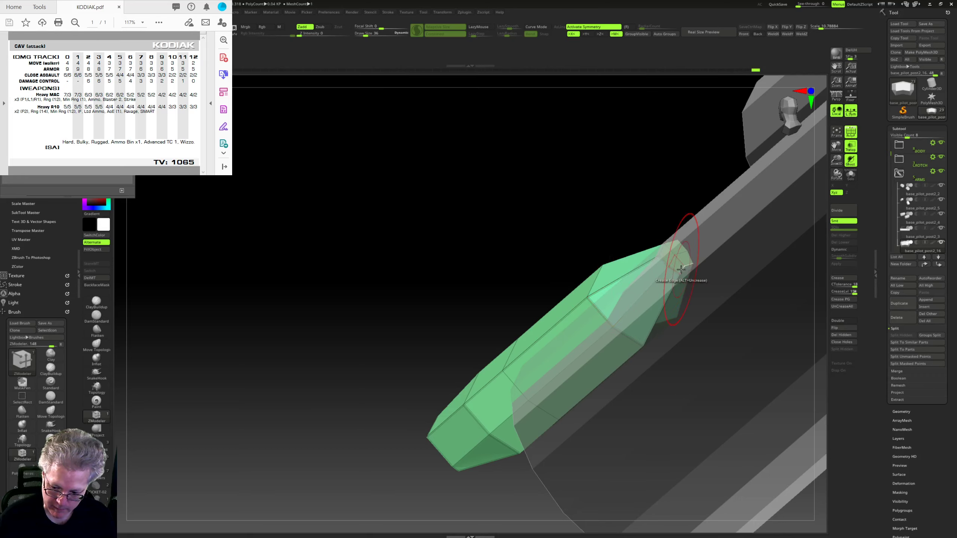
drag(738, 238, 665, 266)
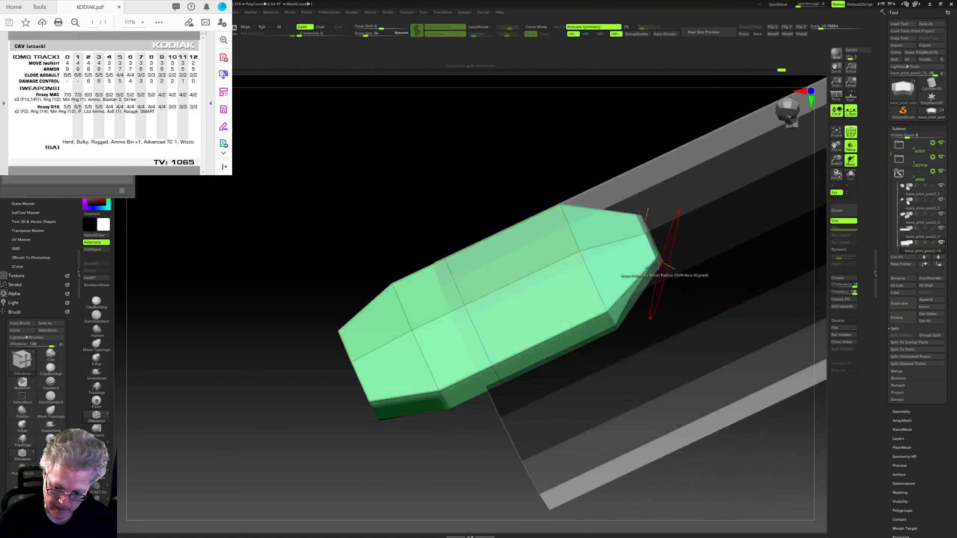
drag(703, 323, 660, 302)
key(d)
alt+drag(660, 301, 607, 310)
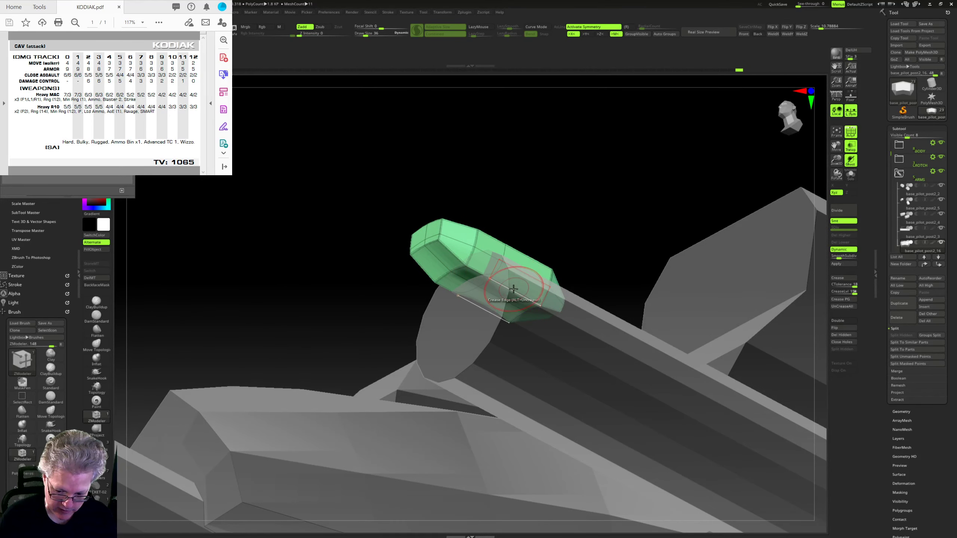
Step: Mask part of the block in front view, adjust its unmasked lower section slightly, and turn off the dynamic subdivision preview
mouse_move(626, 256)
mouse_down()
mouse_move(609, 224)
mouse_move(635, 291)
mouse_move(626, 302)
mouse_move(624, 294)
mouse_move(652, 297)
mouse_move(605, 426)
mouse_up()
mouse_move(505, 289)
ctrl+mouse_down()
mouse_move(460, 303)
mouse_move(530, 373)
mouse_move(554, 290)
ctrl+mouse_up()
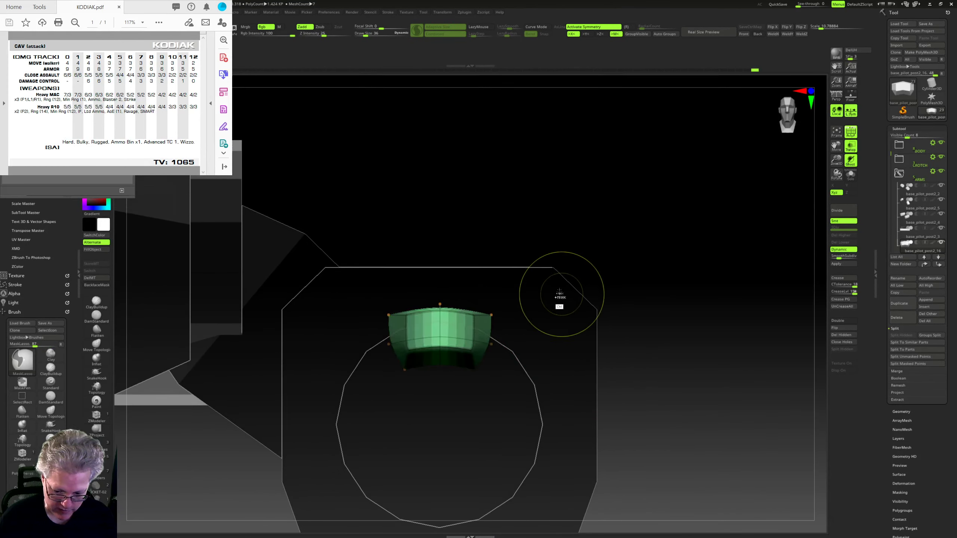
ctrl+click(562, 294)
key(w)
shift+drag(473, 369, 474, 367)
ctrl+click(540, 299)
mouse_move(606, 393)
ctrl+right_down()
mouse_move(592, 322)
mouse_move(547, 426)
mouse_move(540, 402)
mouse_move(568, 352)
mouse_move(557, 420)
ctrl+right_up()
alt+right_drag(557, 420, 579, 355)
key(shift+d)
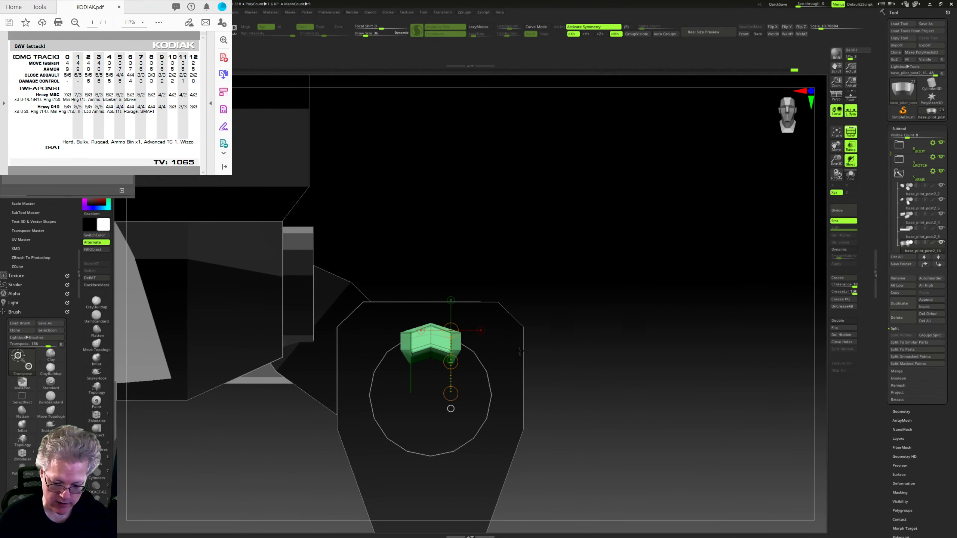
Step: Duplicate the block down to the barrel's underside, clear the mask, and mirror the blocks vertically
ctrl+right_drag(517, 362, 515, 343)
alt+right_drag(514, 343, 535, 314)
shift+drag(490, 313, 490, 388)
ctrl+shift+drag(490, 350, 488, 432)
ctrl+drag(620, 387, 649, 360)
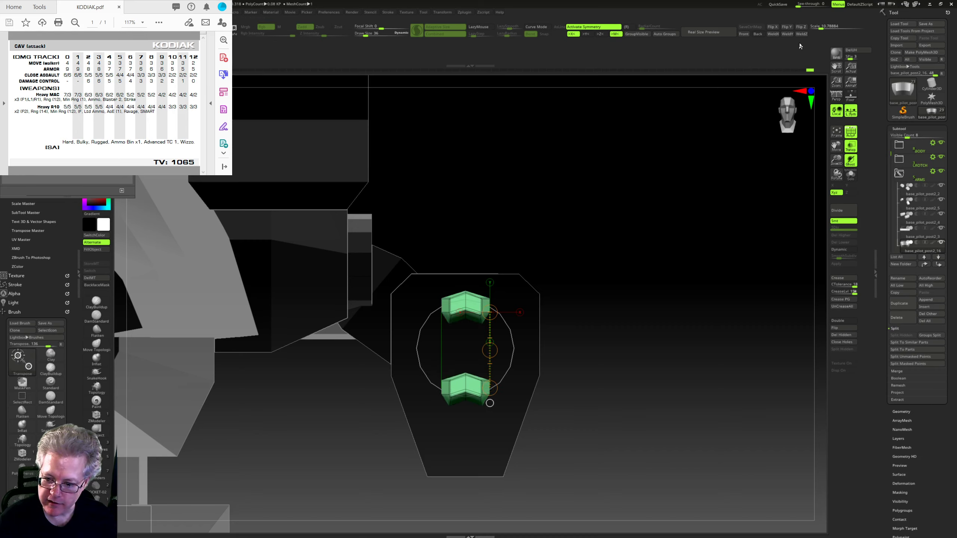
click(787, 34)
Step: Turn off polyframe and transparency and examine the two barrel blocks on the whole mech from several angles
alt+drag(673, 356, 663, 387)
mouse_move(745, 300)
mouse_down()
mouse_move(698, 368)
mouse_move(635, 394)
mouse_move(669, 409)
mouse_move(660, 441)
mouse_move(613, 385)
mouse_move(592, 418)
mouse_move(611, 290)
mouse_move(505, 377)
mouse_move(519, 334)
mouse_up()
key(w)
key(shift+f)
click(850, 145)
drag(565, 377, 476, 419)
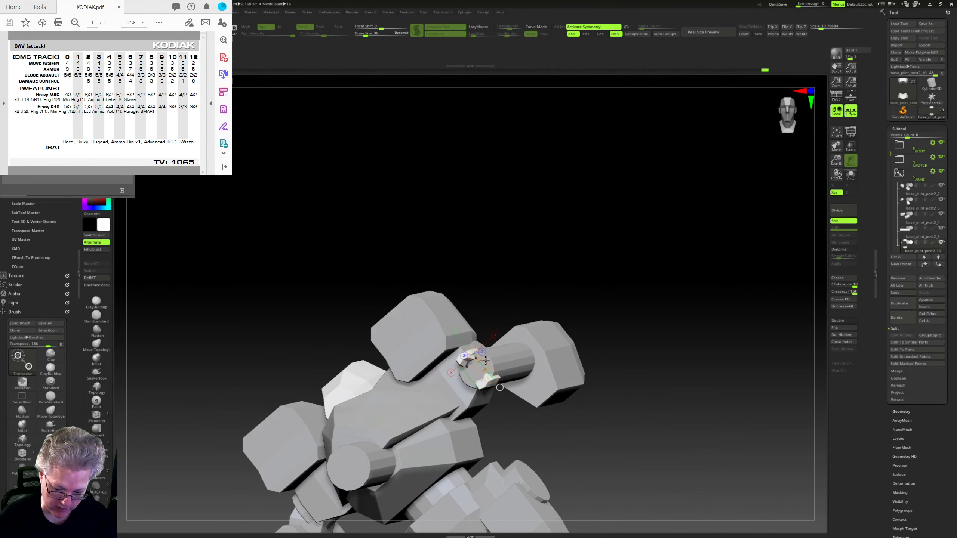
drag(666, 299, 750, 313)
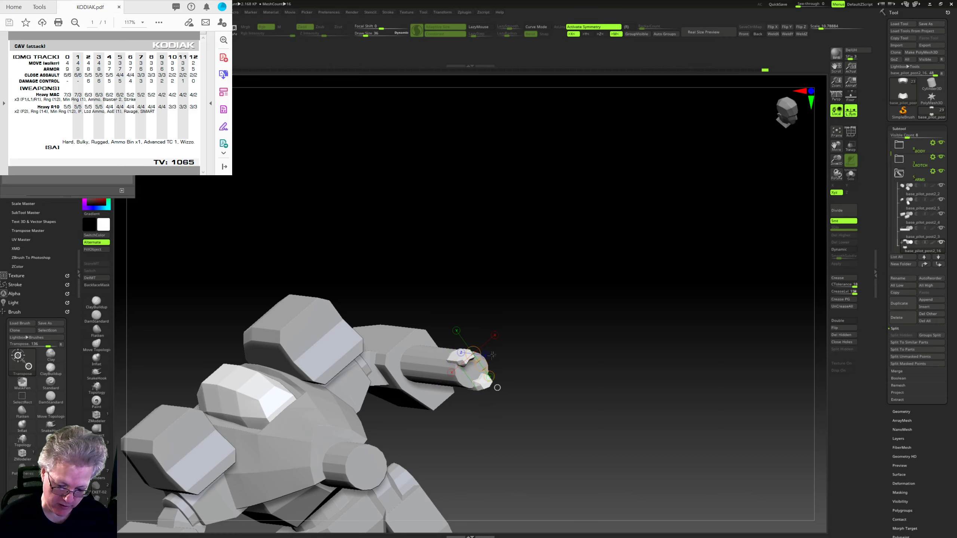
drag(603, 332, 636, 337)
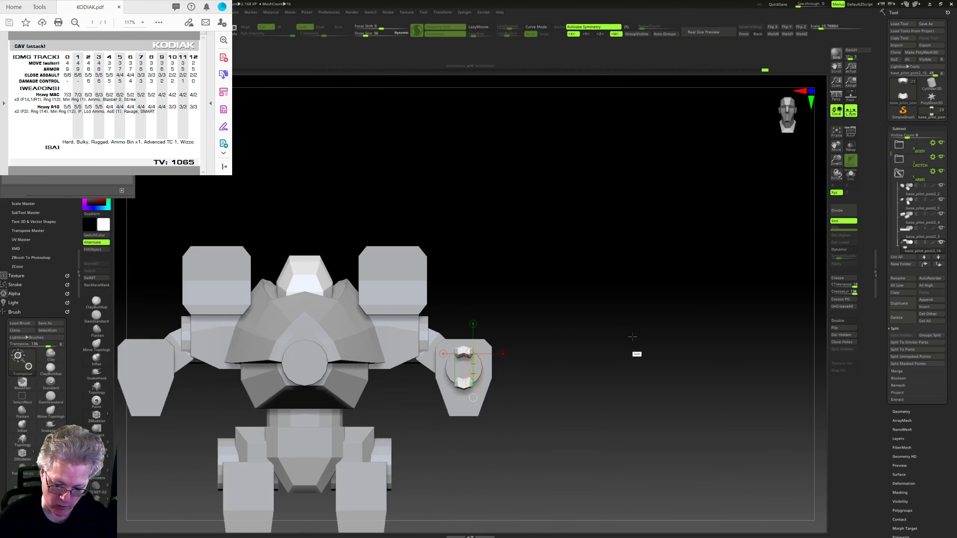
Step: Insert a symmetrical pair of boxes on the barrel's sides and show them with polyframe and transparency
ctrl+right_drag(636, 338, 610, 409)
mouse_move(610, 409)
mouse_down()
mouse_move(426, 427)
mouse_move(383, 452)
mouse_move(490, 434)
mouse_up()
drag(534, 380, 513, 382)
key(w)
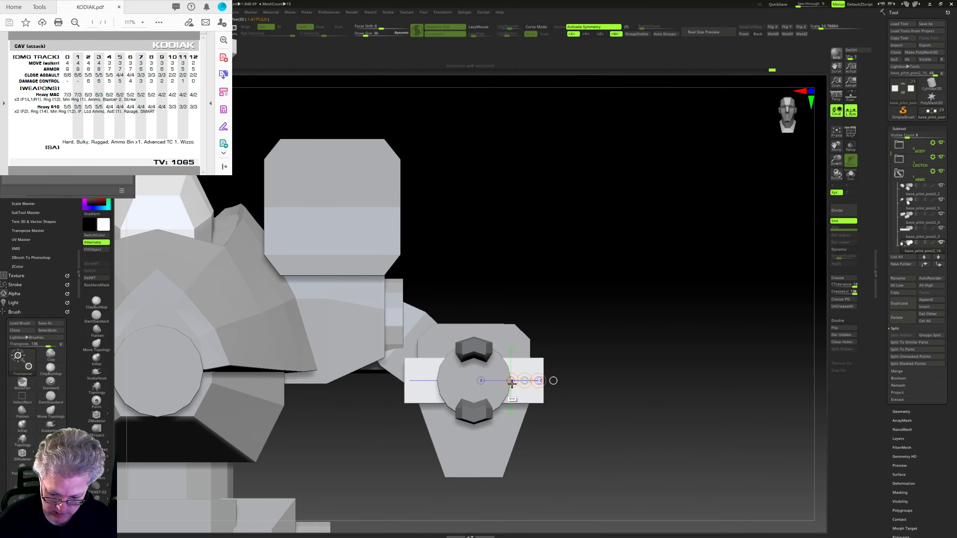
click(851, 131)
click(850, 145)
Step: Stretch the side boxes along the barrel in side view and insert a vertical edge loop near their front end
ctrl+right_drag(748, 275, 737, 325)
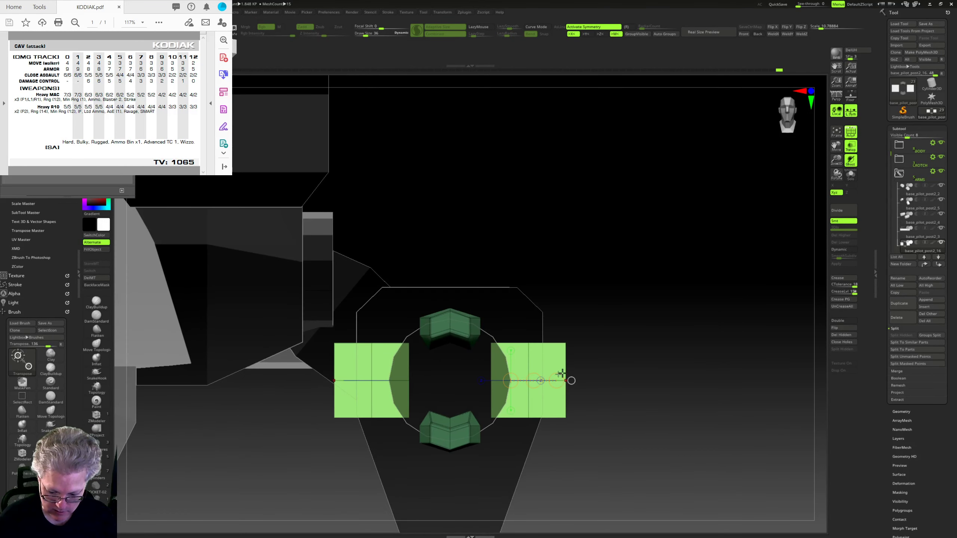
mouse_move(491, 380)
shift+mouse_down()
mouse_move(610, 381)
mouse_move(576, 381)
shift+mouse_up()
right_drag(678, 381, 580, 369)
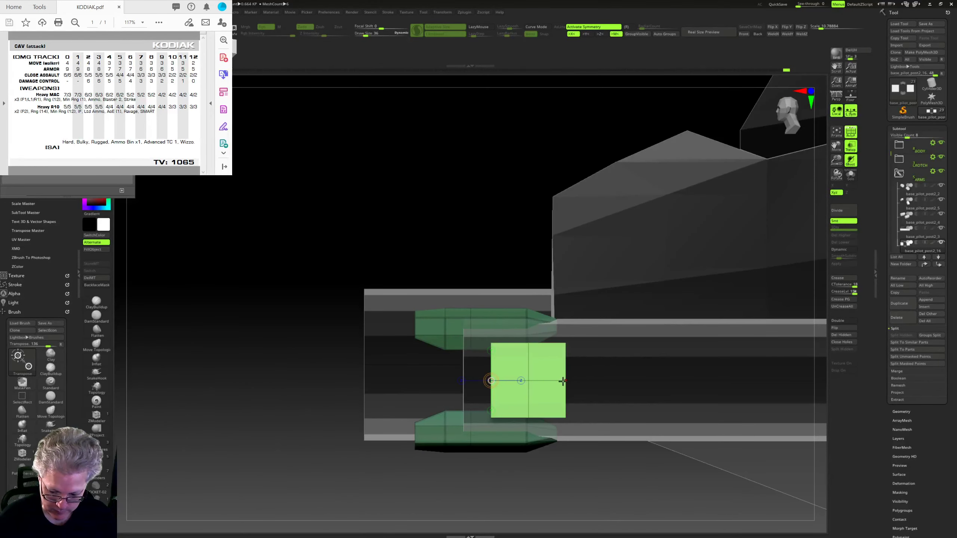
click(521, 381)
shift+drag(610, 381, 719, 388)
key(q)
ctrl+right_drag(696, 388, 695, 418)
click(469, 301)
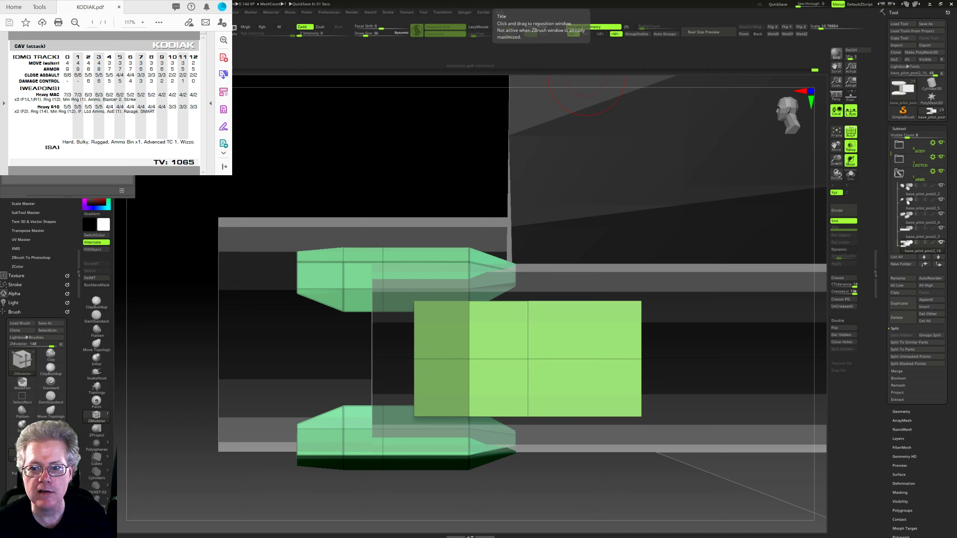
Step: Mask the side boxes except their front end and scale that end inward into a taper
drag(712, 287, 718, 380)
ctrl+click(451, 410)
mouse_move(419, 414)
ctrl+mouse_down()
mouse_move(436, 426)
mouse_move(429, 433)
mouse_move(418, 249)
mouse_move(405, 255)
ctrl+mouse_up()
key(e)
shift+drag(414, 258, 414, 443)
drag(414, 443, 415, 369)
alt+drag(617, 381, 493, 400)
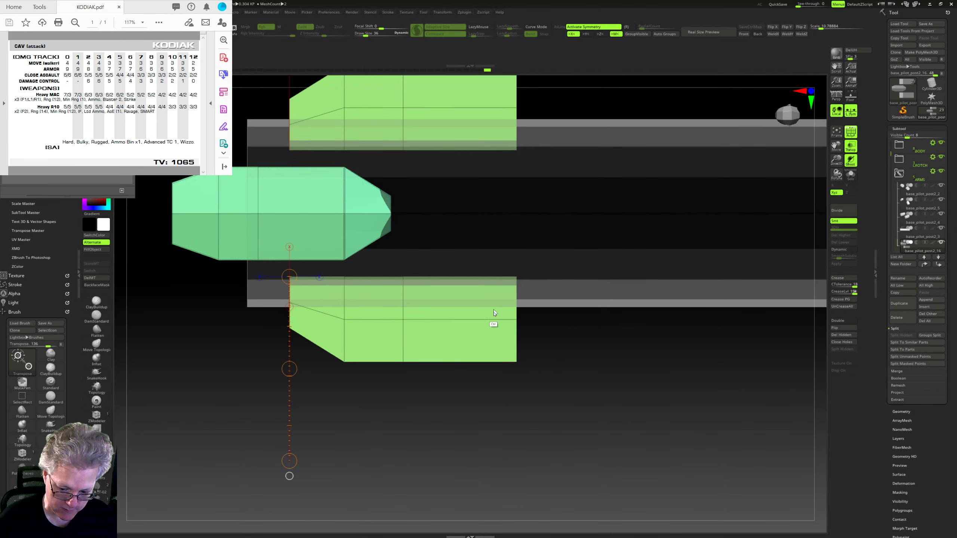
Step: Mask the front section of the side boxes from above and reshape their rear ends
ctrl+drag(418, 87, 418, 379)
mouse_move(516, 277)
shift+mouse_down()
mouse_move(517, 447)
mouse_move(524, 371)
mouse_move(577, 288)
mouse_move(617, 256)
mouse_move(649, 260)
mouse_move(692, 220)
shift+mouse_up()
key(q)
mouse_move(691, 221)
mouse_down()
mouse_move(716, 367)
mouse_move(712, 331)
mouse_up()
ctrl+click(679, 328)
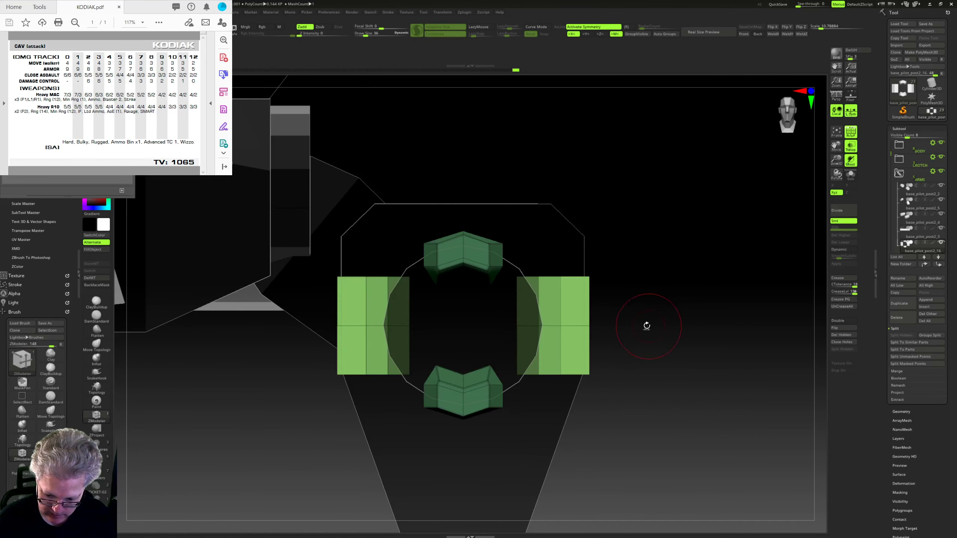
Step: Mask the inner part of the side boxes in front view and scale their outer faces down vertically into sloped sides
ctrl+drag(618, 317, 488, 327)
key(w)
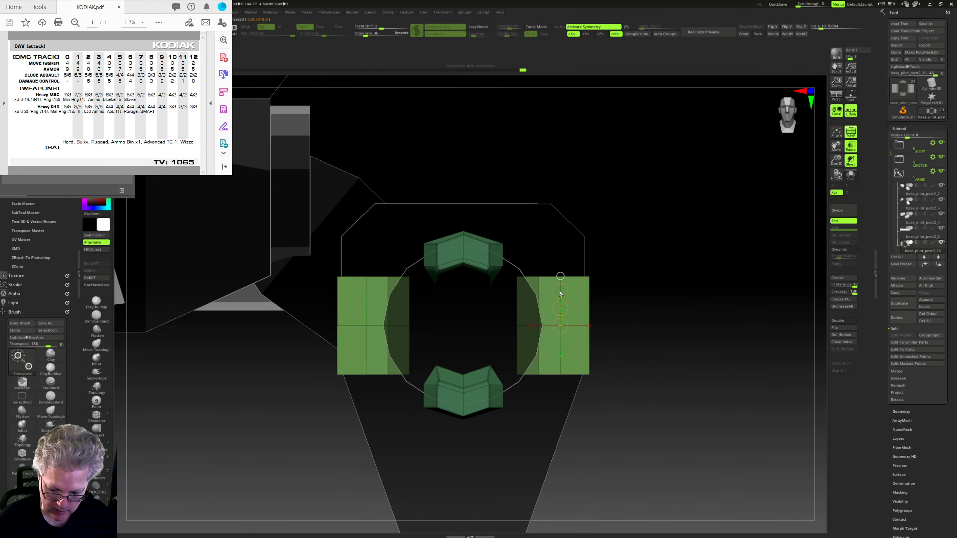
mouse_move(560, 325)
shift+mouse_down()
mouse_move(561, 181)
mouse_move(563, 234)
mouse_move(565, 227)
shift+mouse_up()
drag(626, 223, 661, 222)
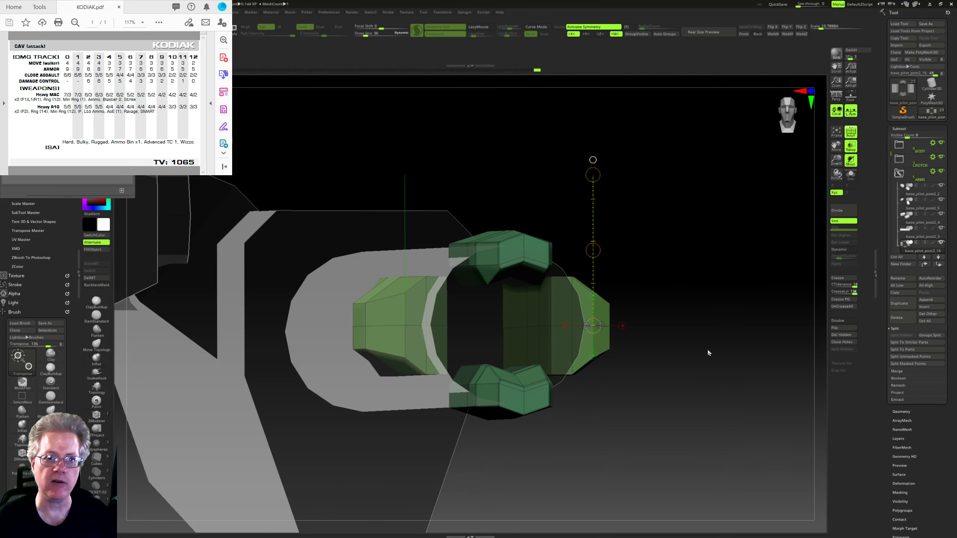
Step: Check the side blocks from behind, clear the mask, and turn off polyframe for a view of the whole mech
shift+drag(708, 368, 453, 400)
drag(649, 319, 578, 168)
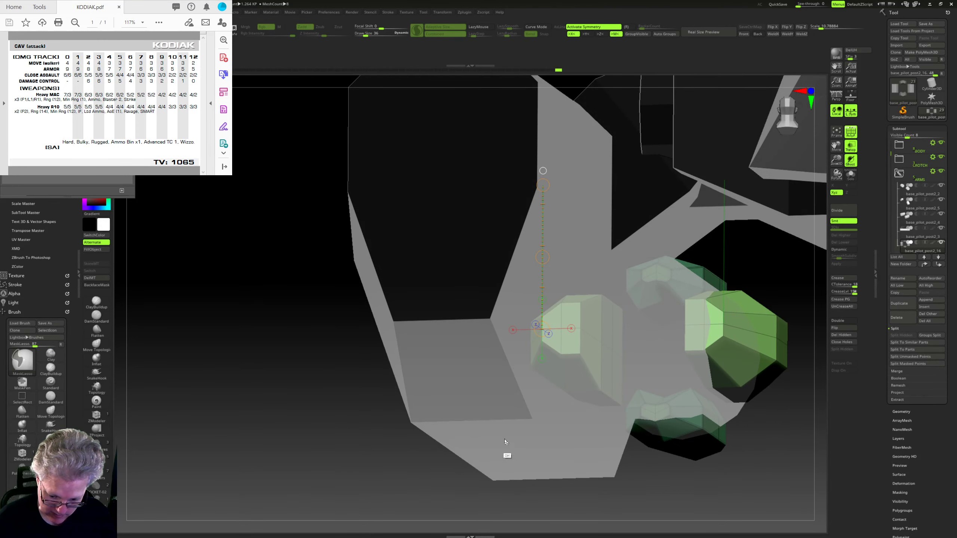
ctrl+drag(507, 455, 494, 472)
mouse_move(494, 475)
mouse_down()
mouse_move(573, 481)
mouse_move(568, 375)
mouse_up()
alt+drag(549, 410, 535, 369)
shift+drag(535, 370, 522, 326)
key(shift+f)
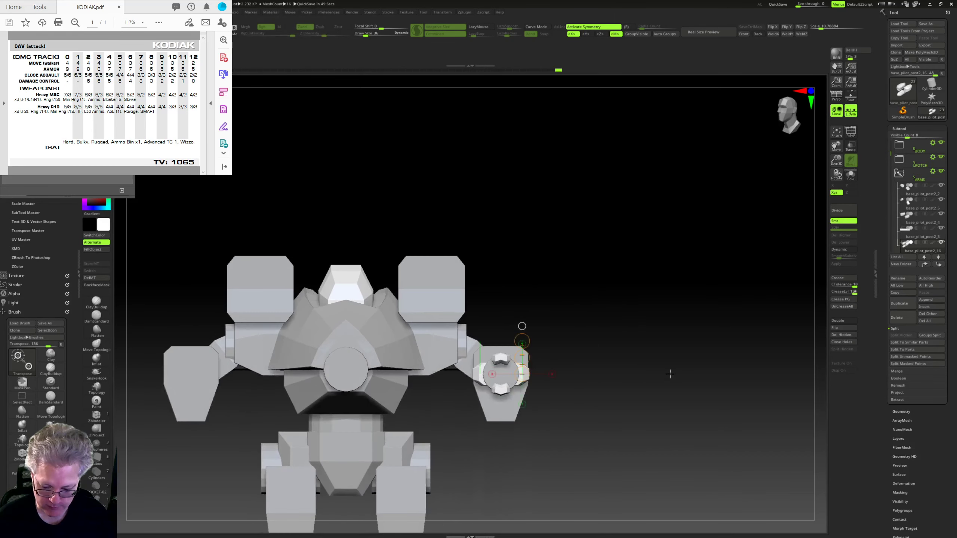
Step: Turn off symmetry and mirror the barrel's detail blocks across X onto the opposite forearm
ctrl+right_drag(670, 374, 710, 268)
ctrl+right_drag(768, 211, 715, 308)
alt+right_drag(715, 308, 663, 306)
key(x)
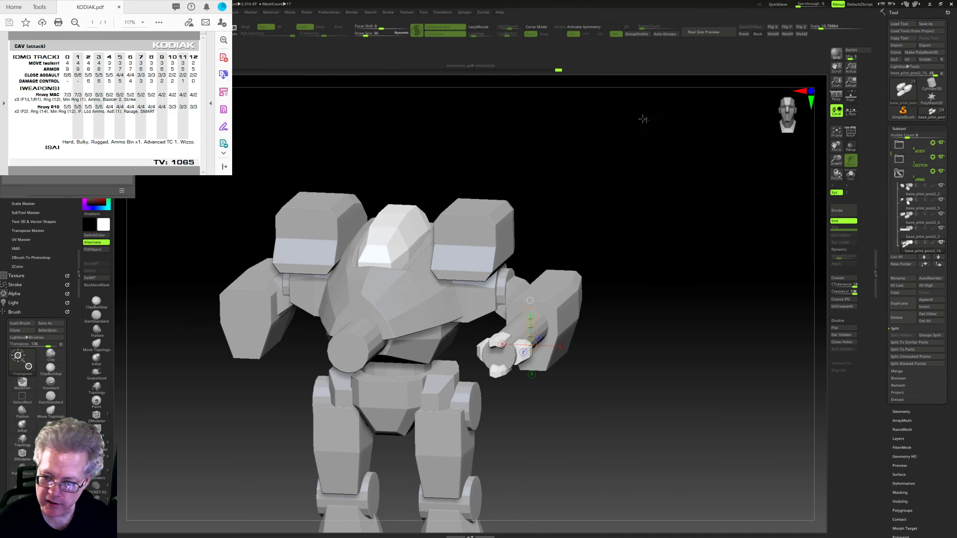
click(778, 35)
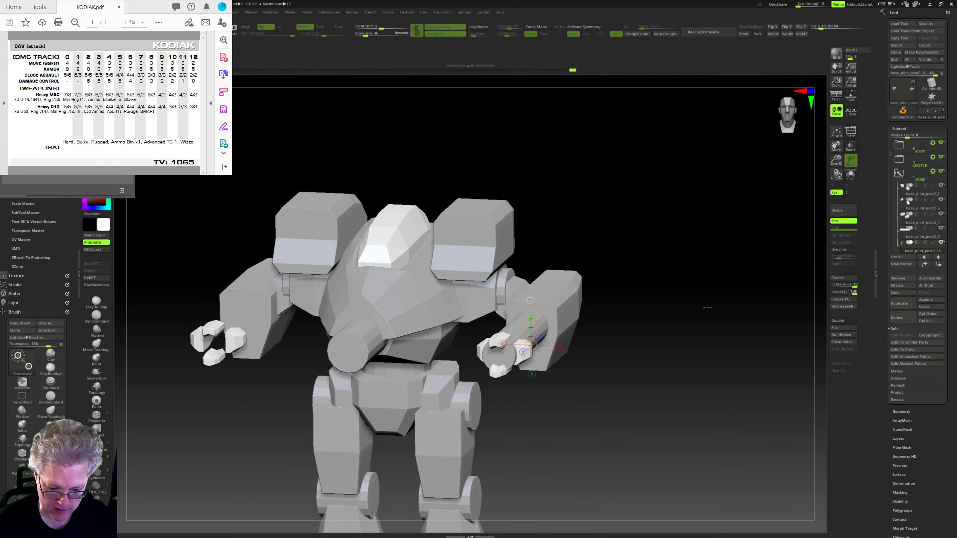
shift+right_drag(717, 312, 721, 328)
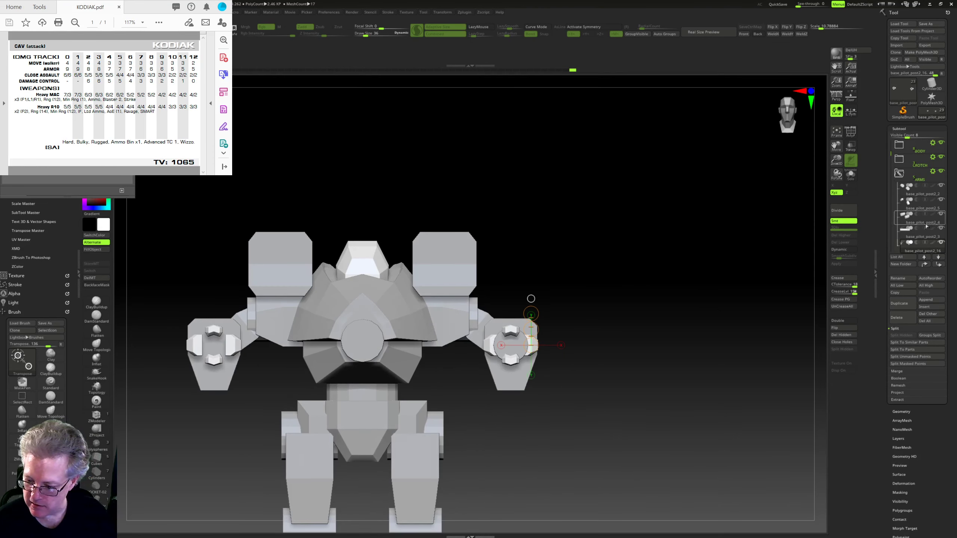
Step: Toggle the paint display on the mech's subtools and examine the whole model in perspective from several angles
click(931, 187)
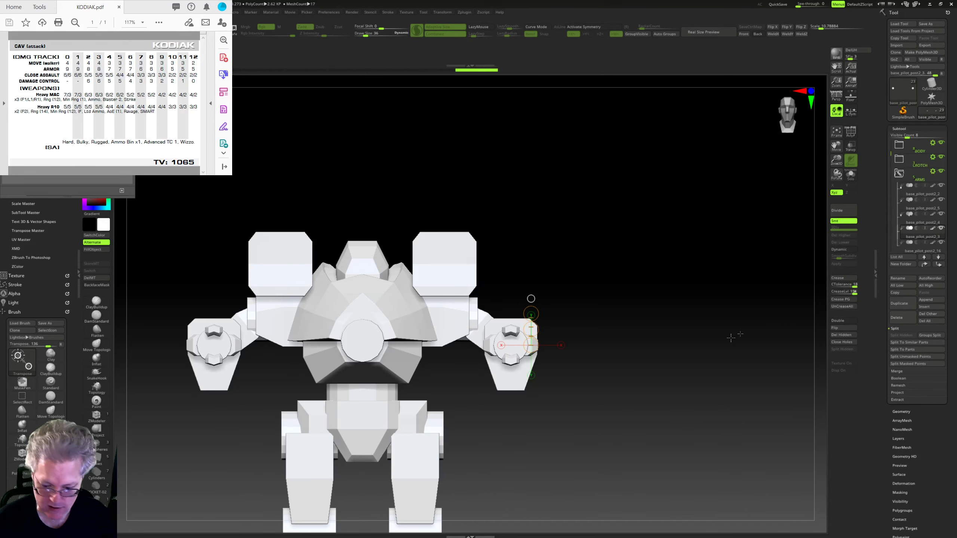
mouse_move(729, 339)
mouse_down()
mouse_move(697, 309)
mouse_move(683, 321)
mouse_move(650, 274)
mouse_move(600, 246)
mouse_move(714, 316)
mouse_move(695, 323)
mouse_move(699, 283)
mouse_up()
key(q)
key(p)
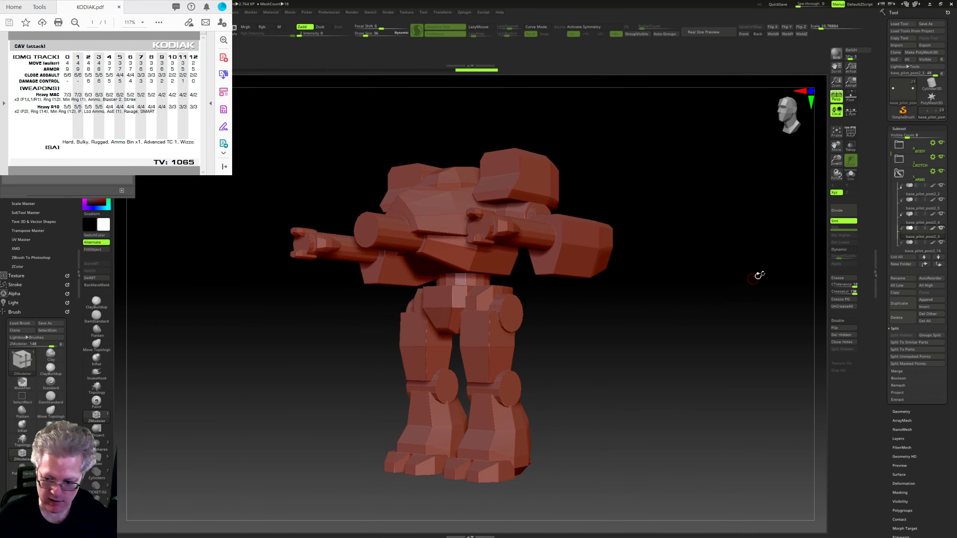
mouse_move(724, 352)
shift+mouse_down()
mouse_move(739, 361)
mouse_move(727, 364)
mouse_move(722, 351)
shift+mouse_up()
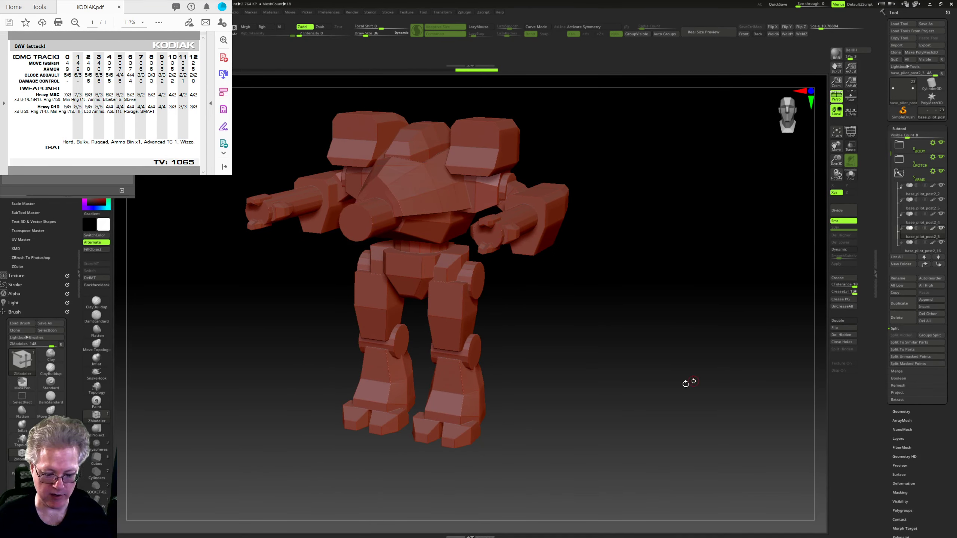
drag(686, 383, 716, 383)
alt+drag(716, 340, 652, 387)
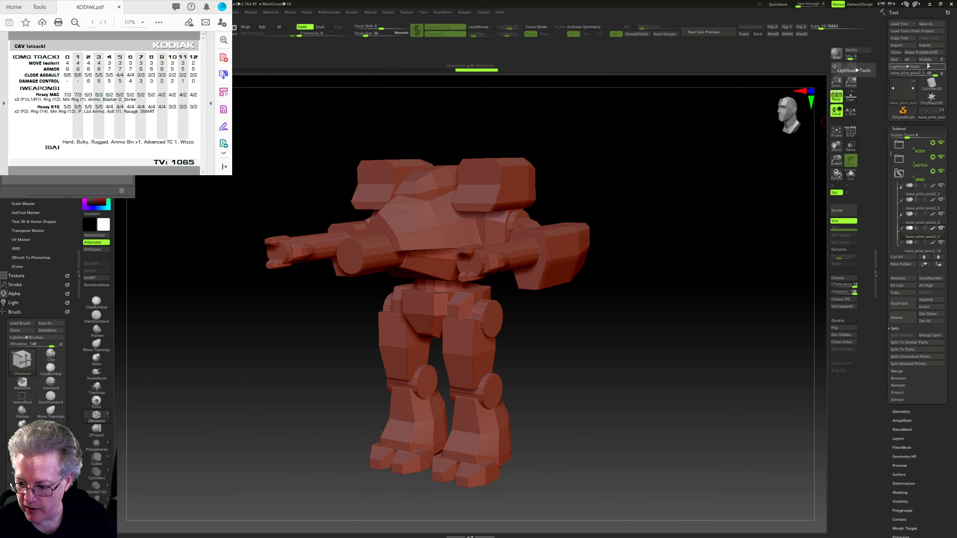